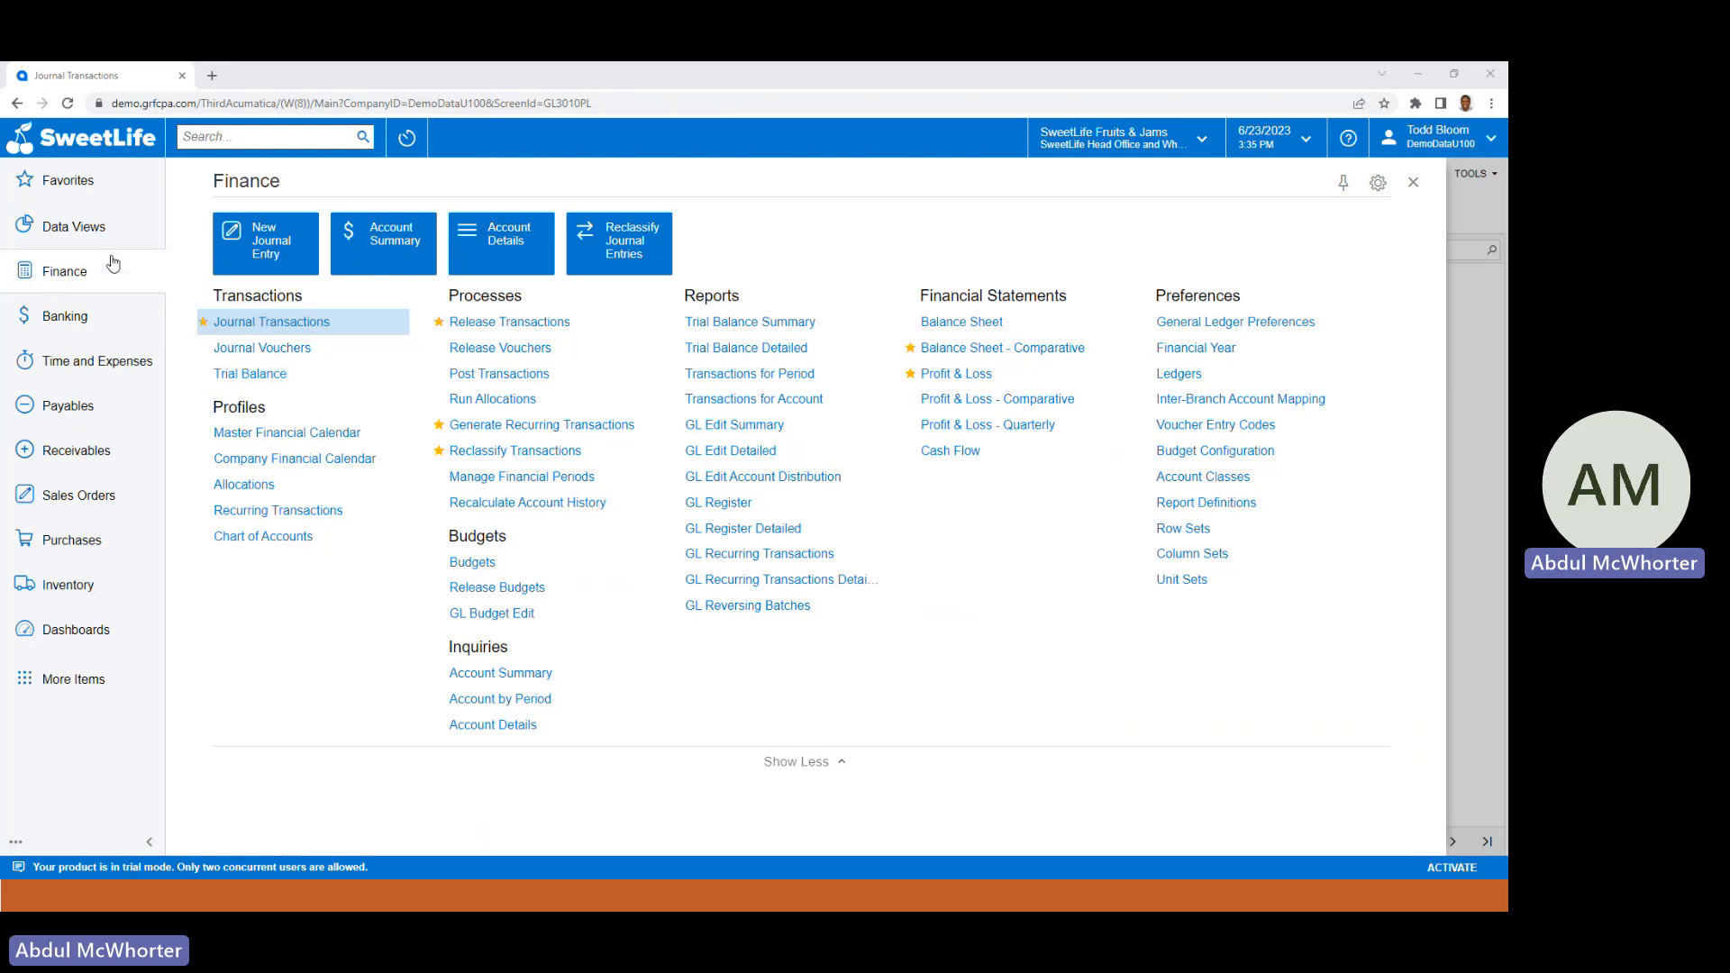
Open the Chart of Accounts and, on its second page, read the help topic for the Allow Manual Entry column.
left_click(238, 541)
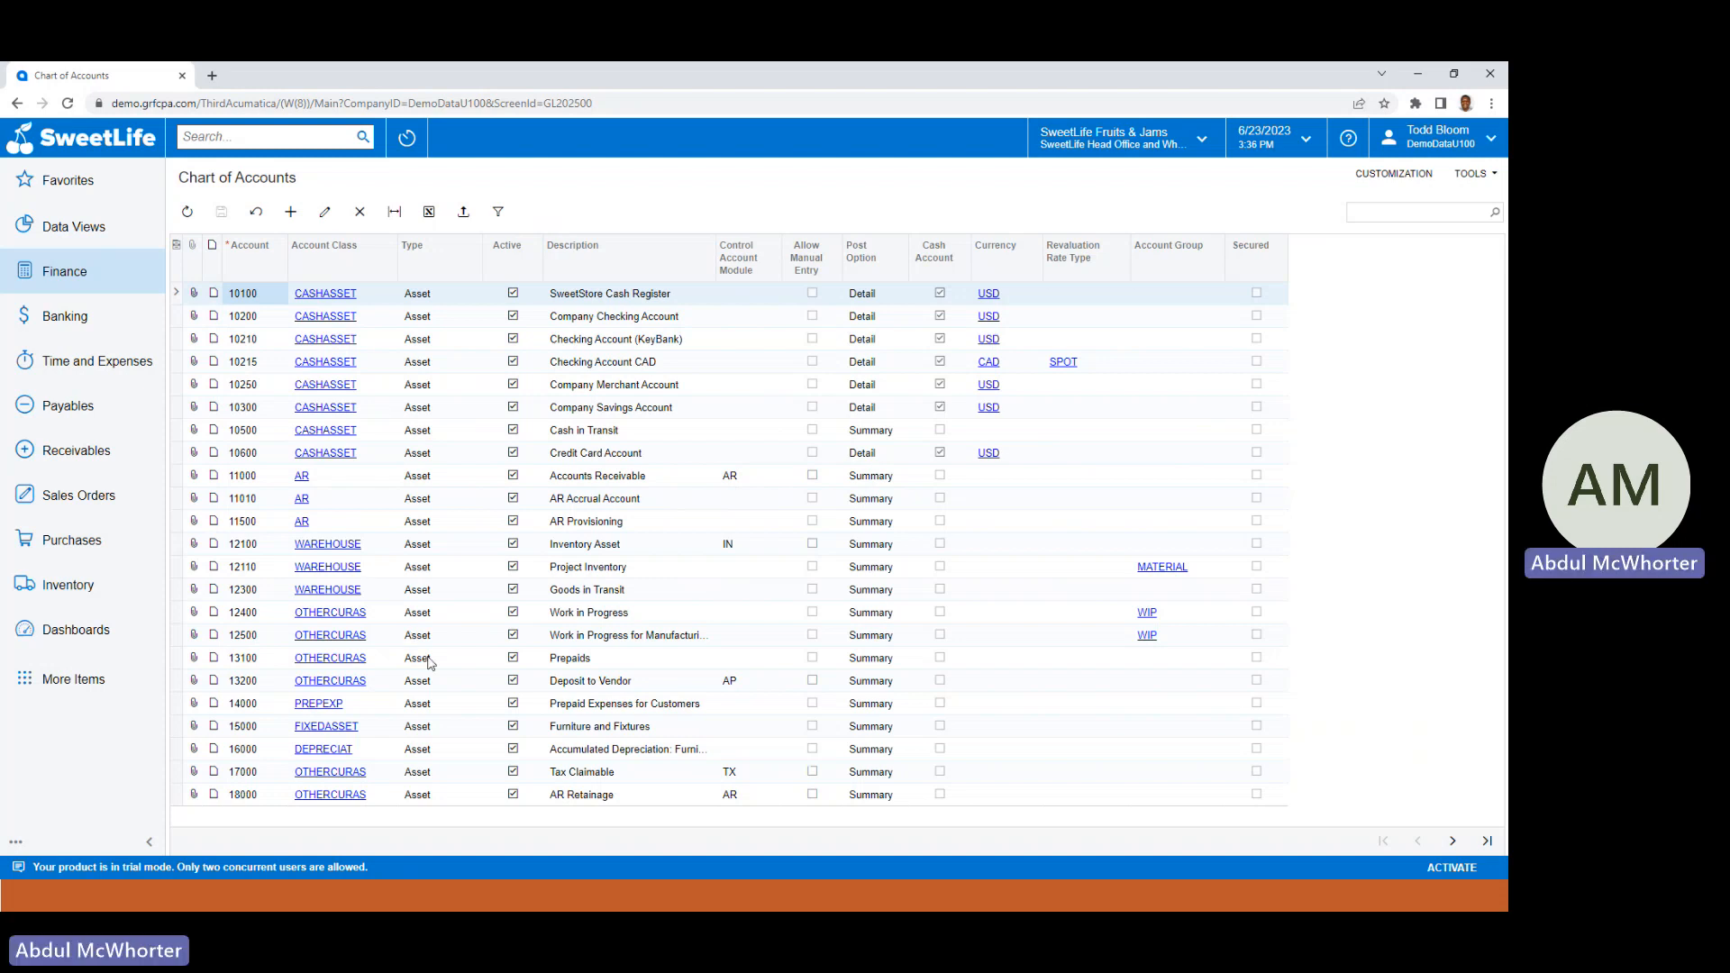
left_click(1453, 841)
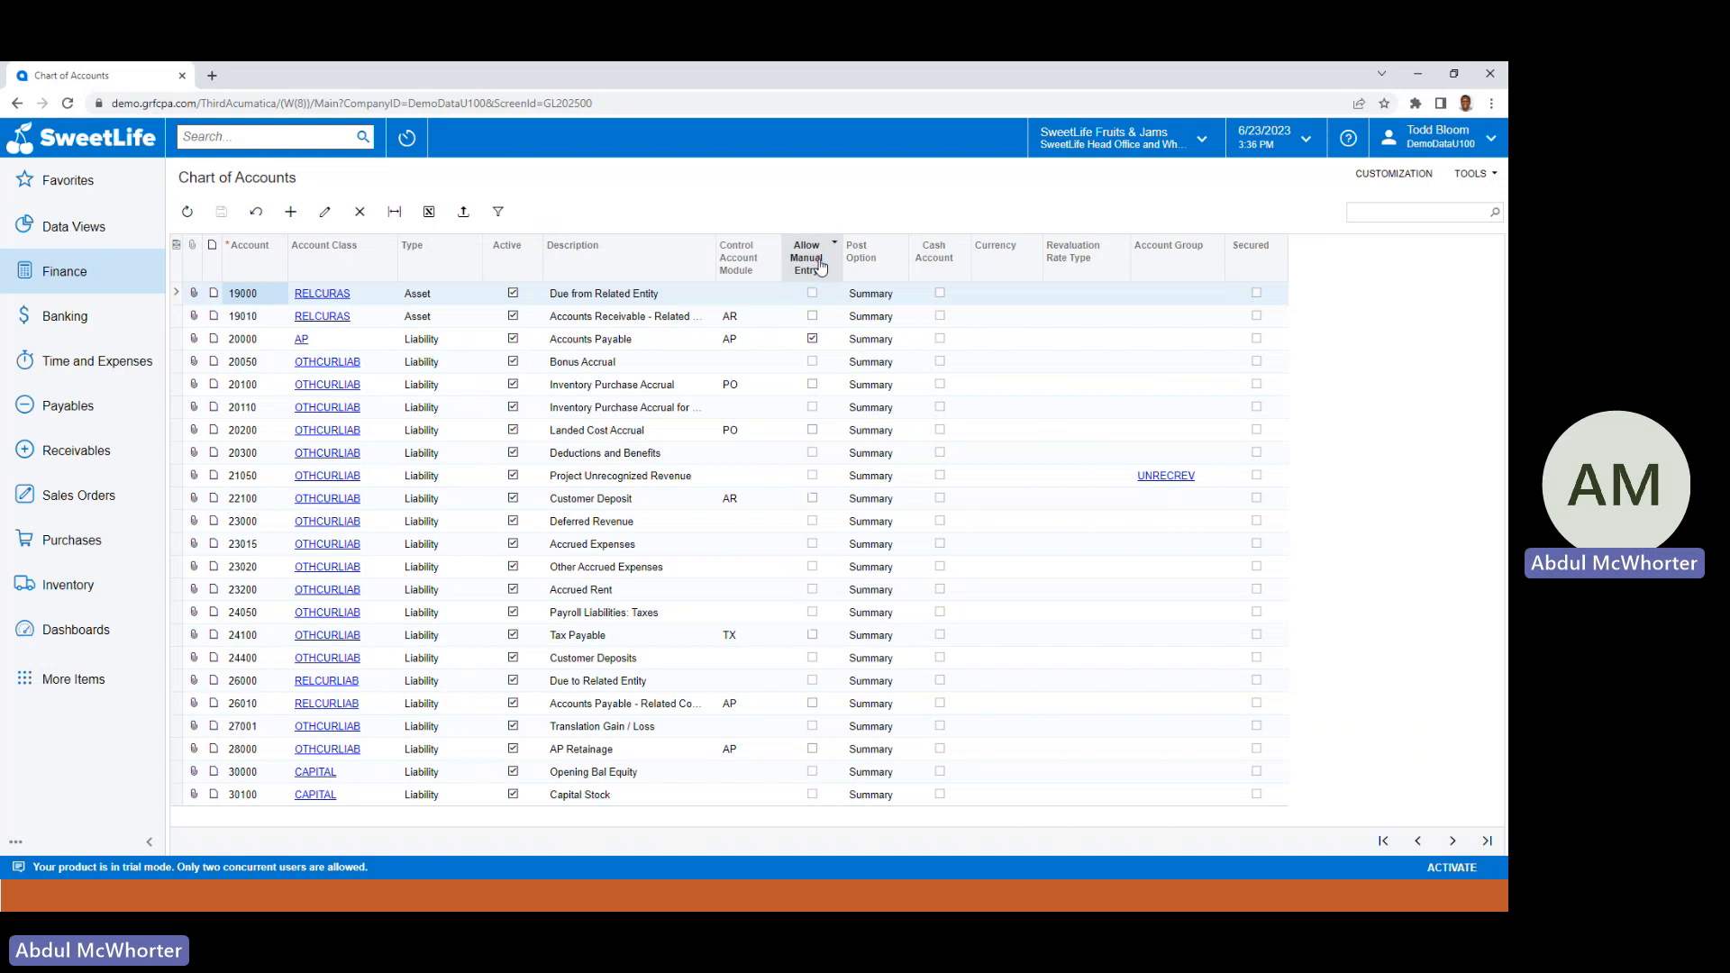
mouse_move(826, 277)
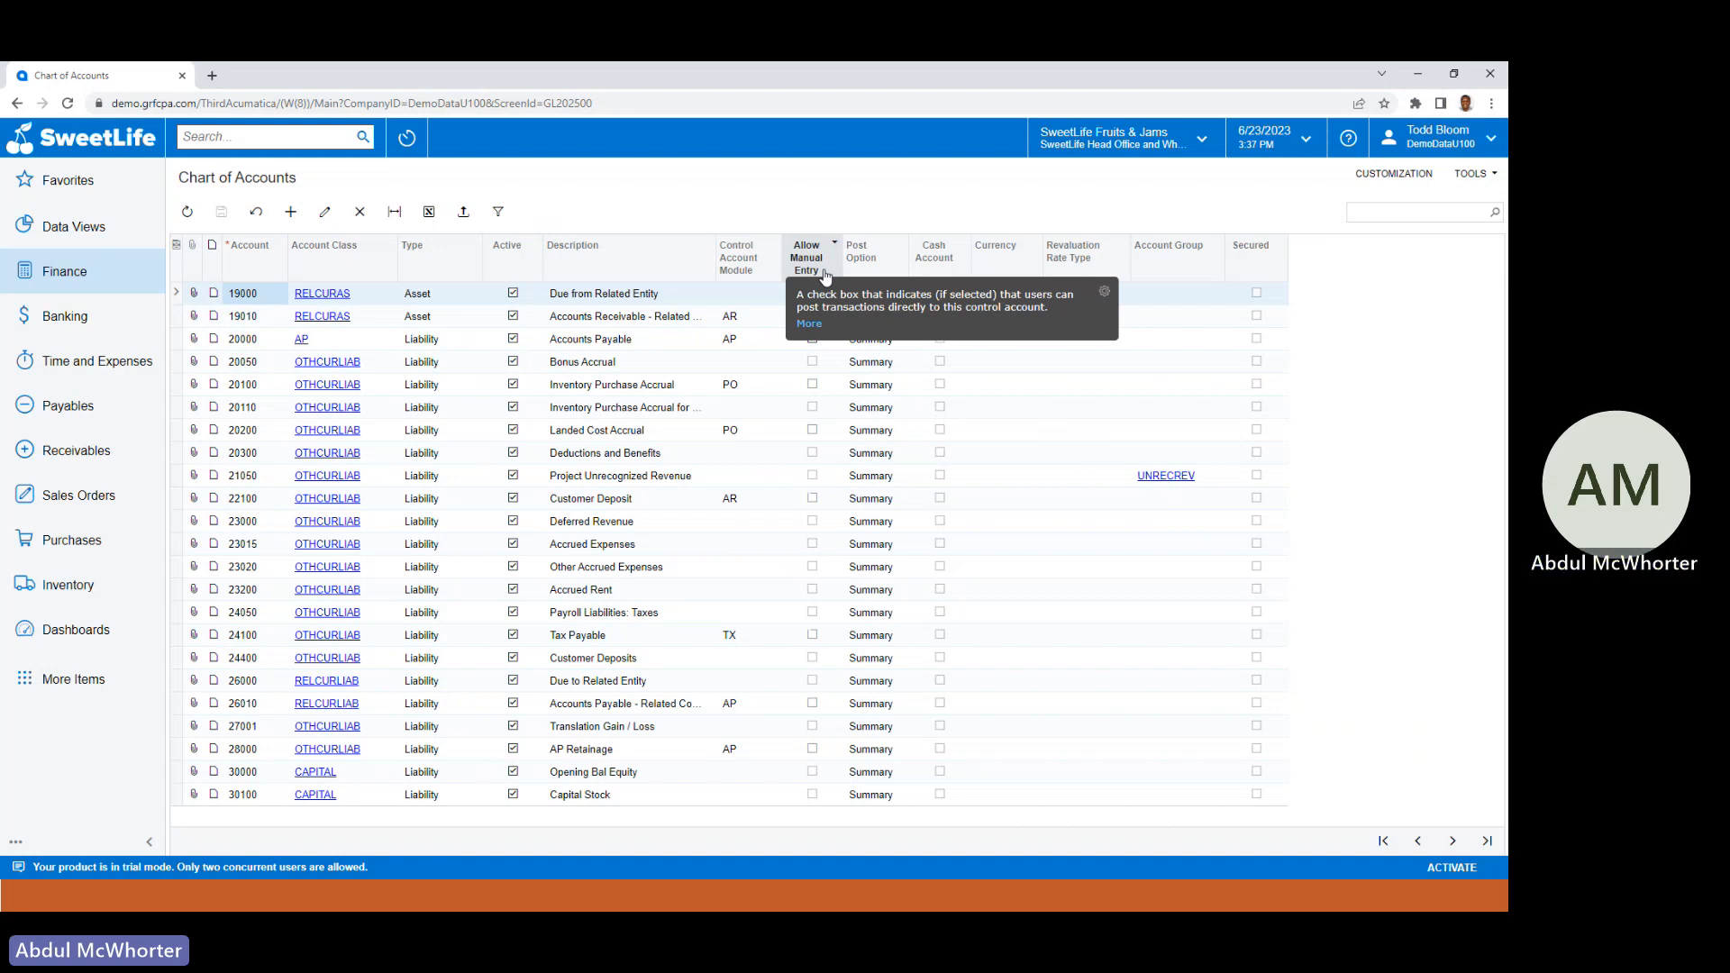
left_click(810, 325)
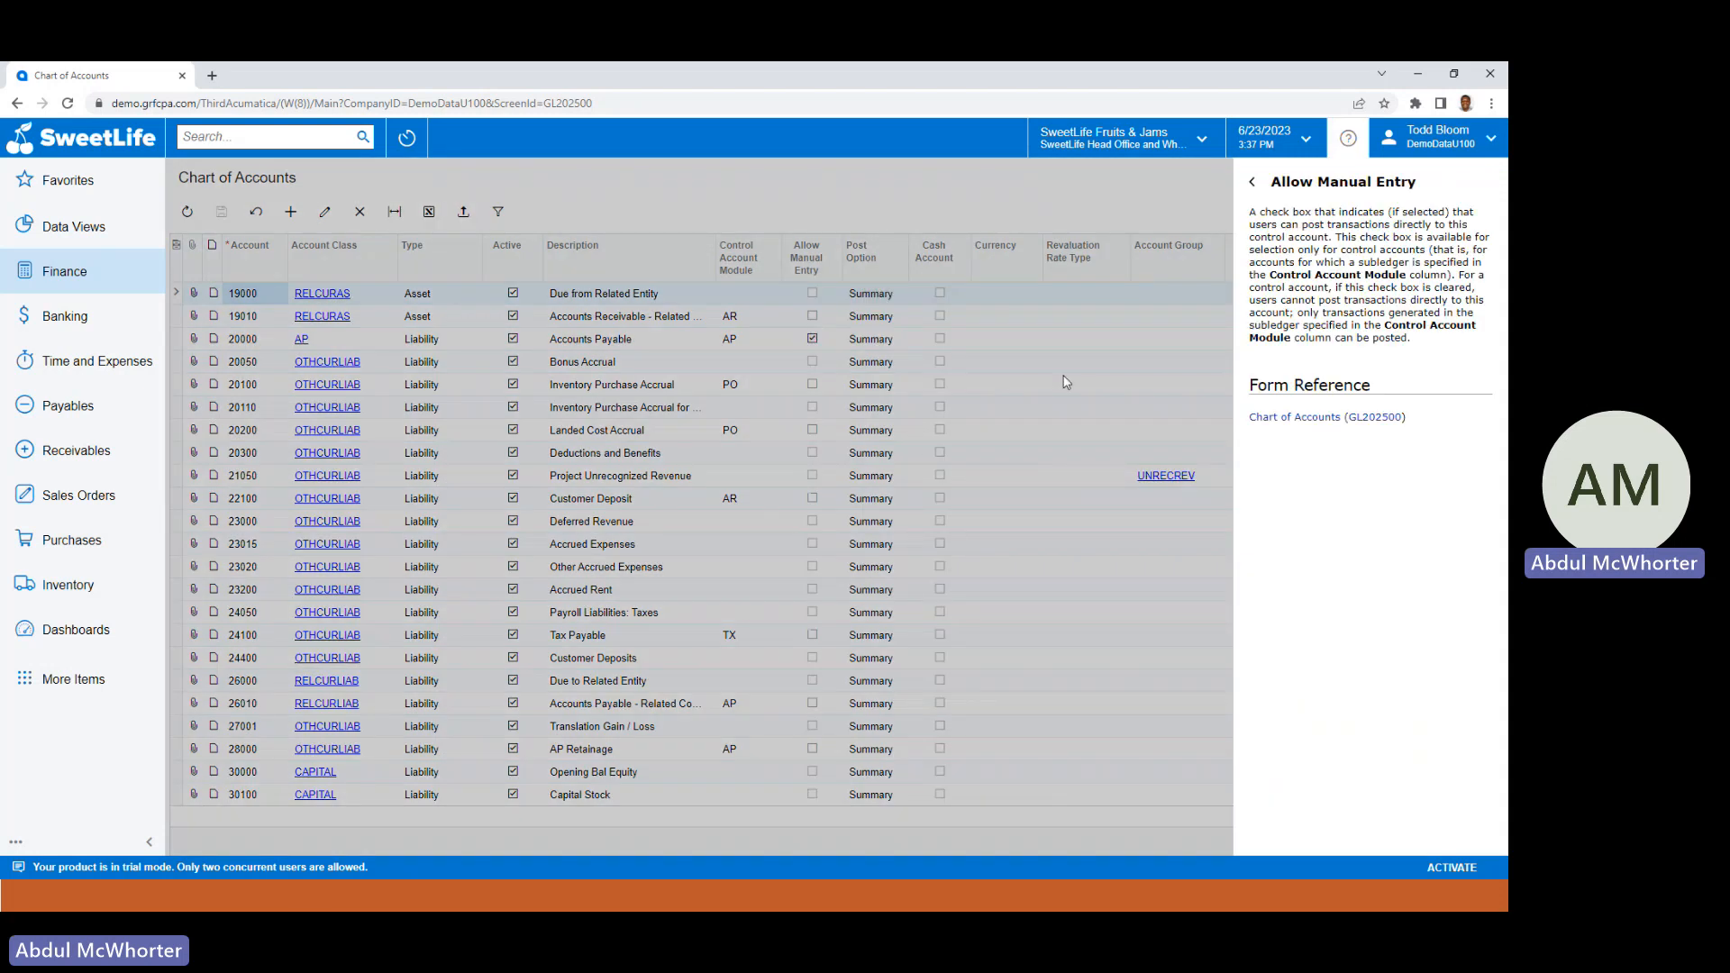
left_click(1061, 421)
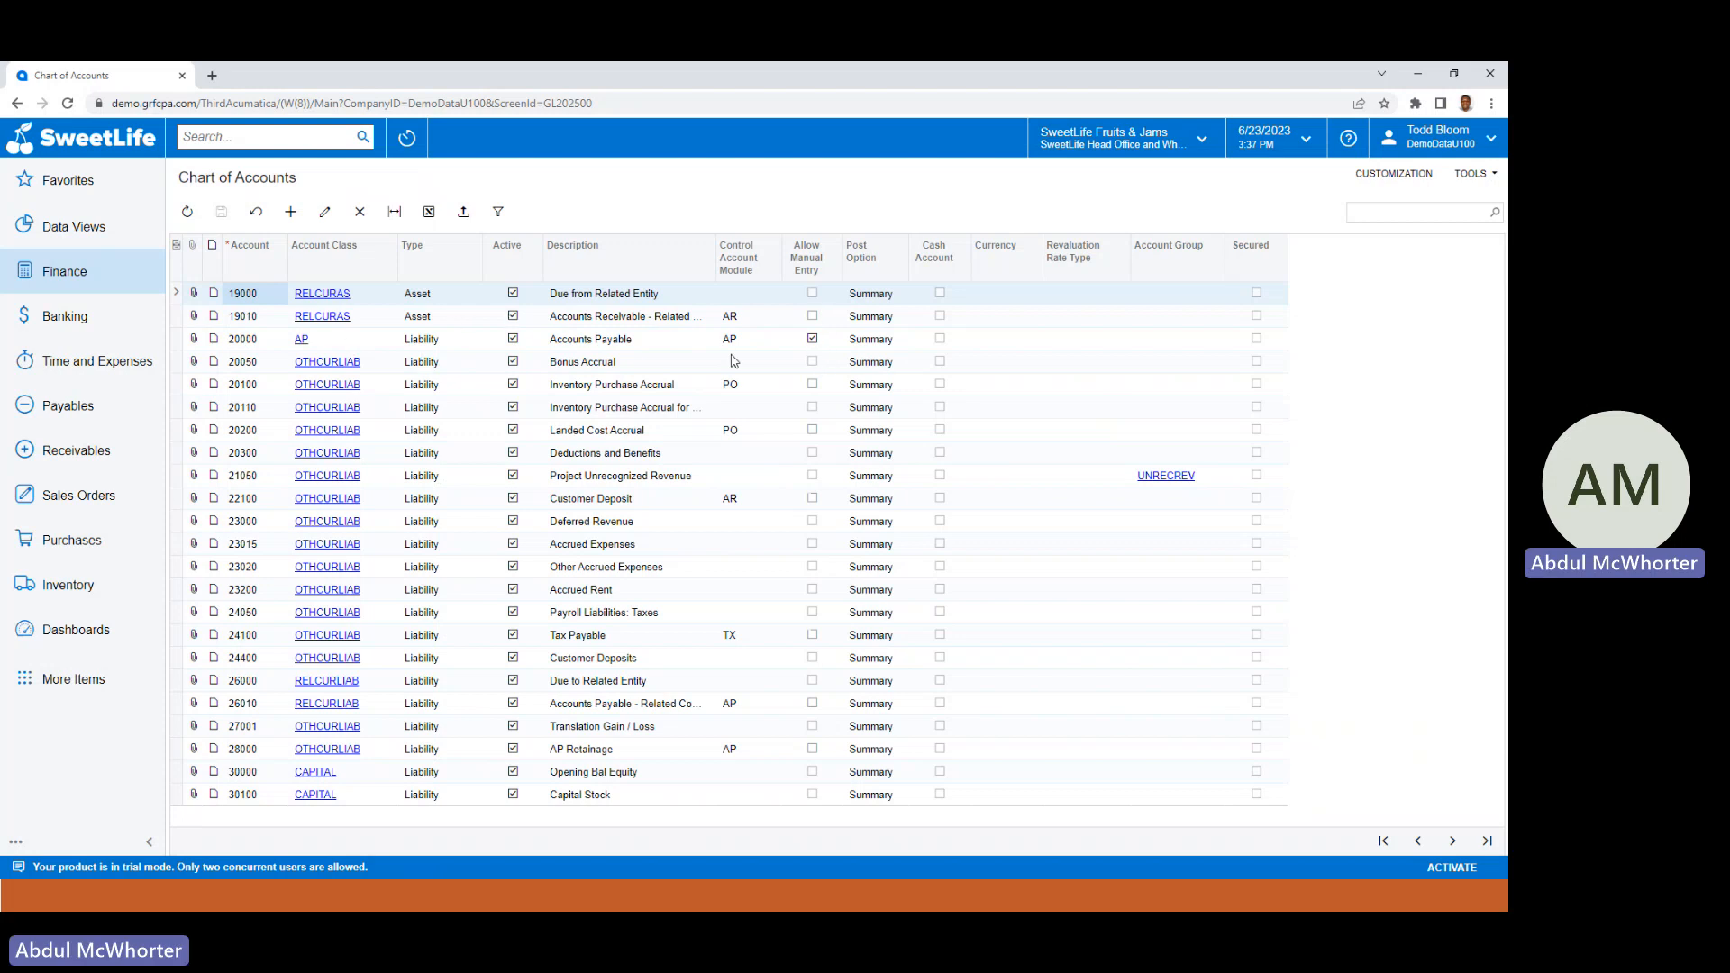
Clear and reselect Allow Manual Entry for account 20000 Accounts Payable, save, and return to the first page of accounts.
left_click(813, 340)
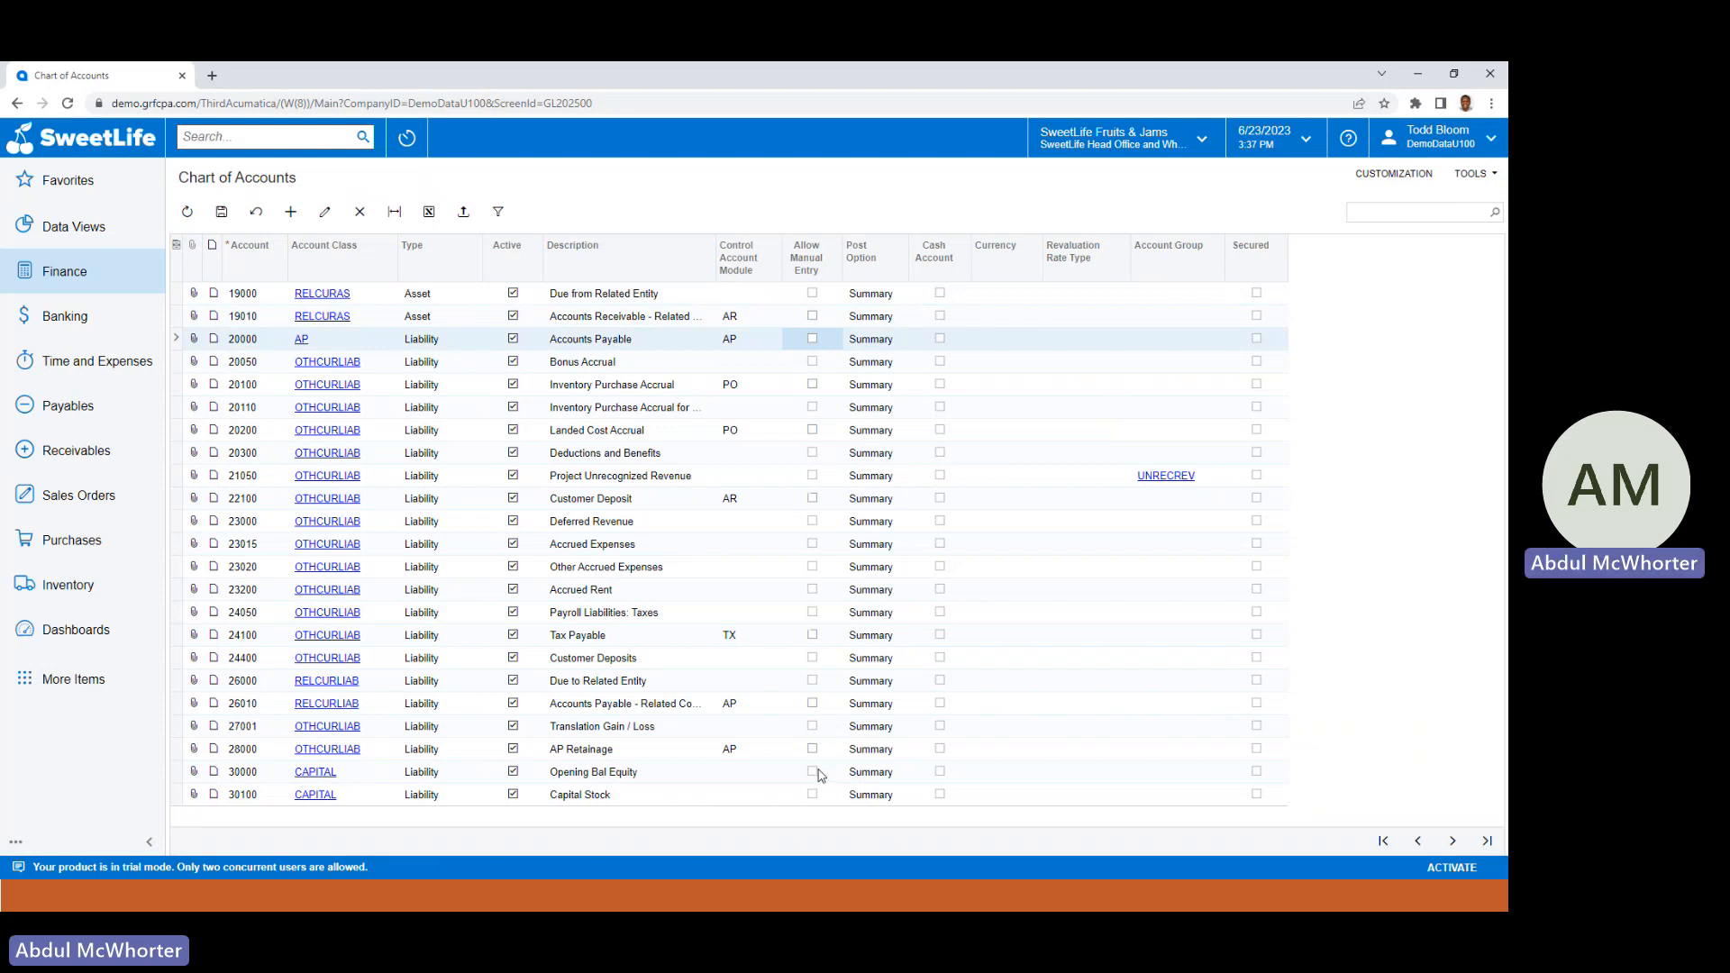
left_click(811, 340)
left_click(222, 216)
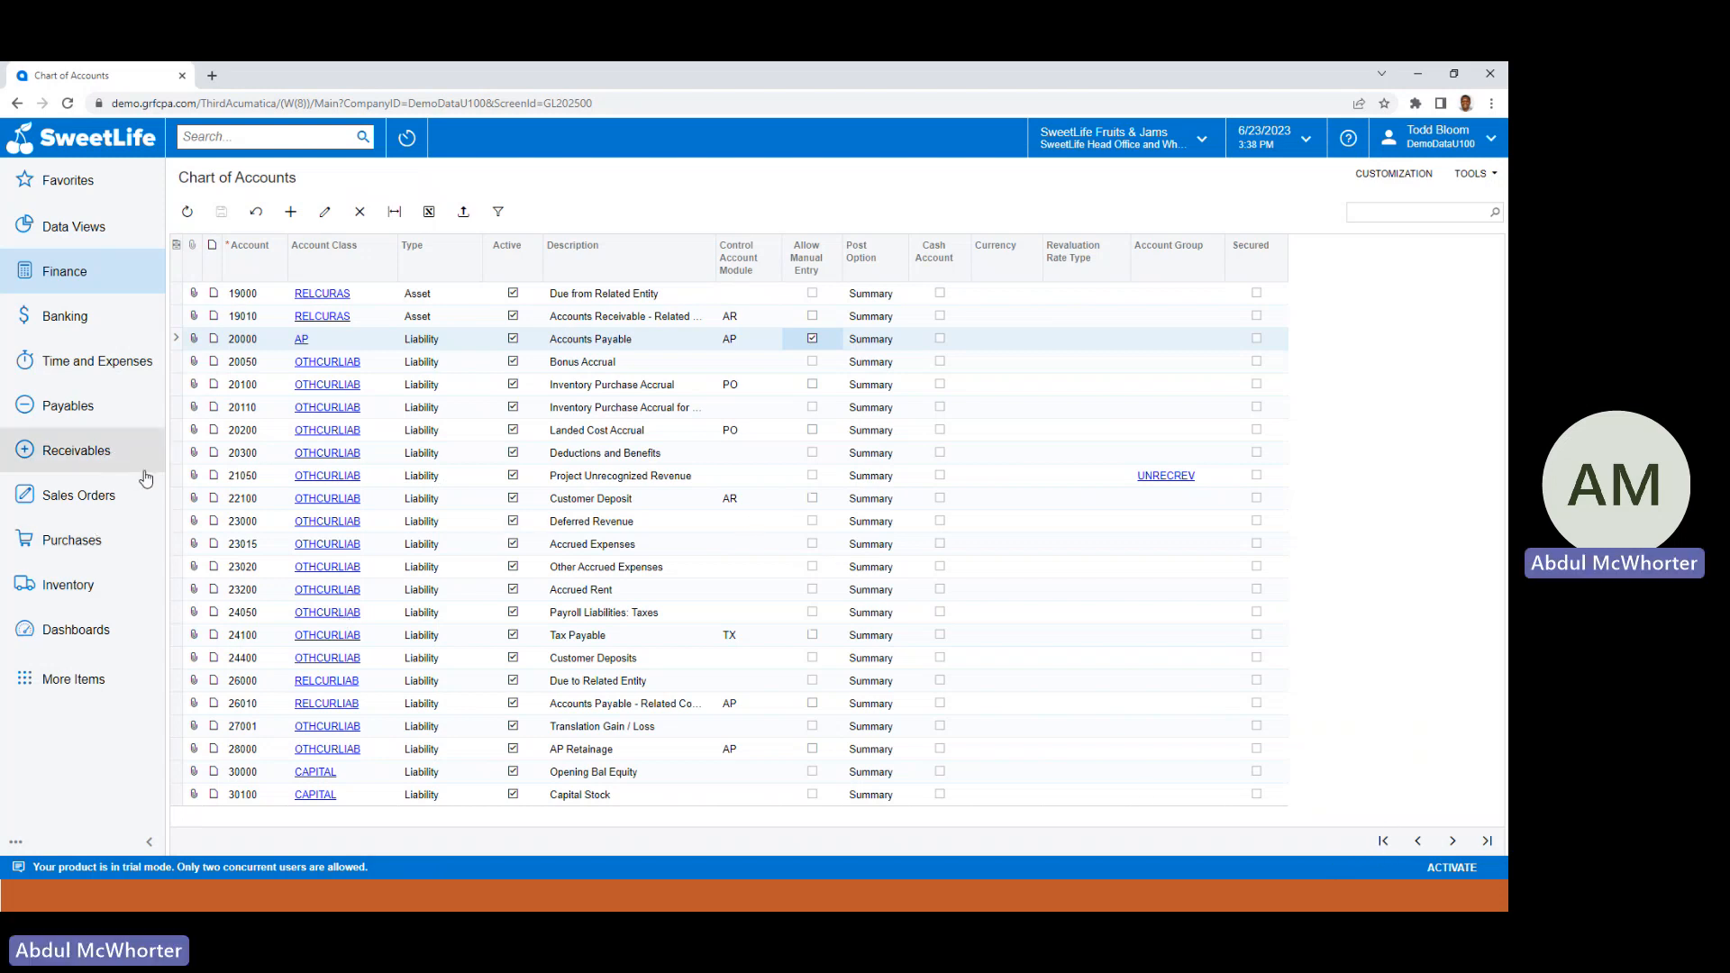
left_click(1383, 841)
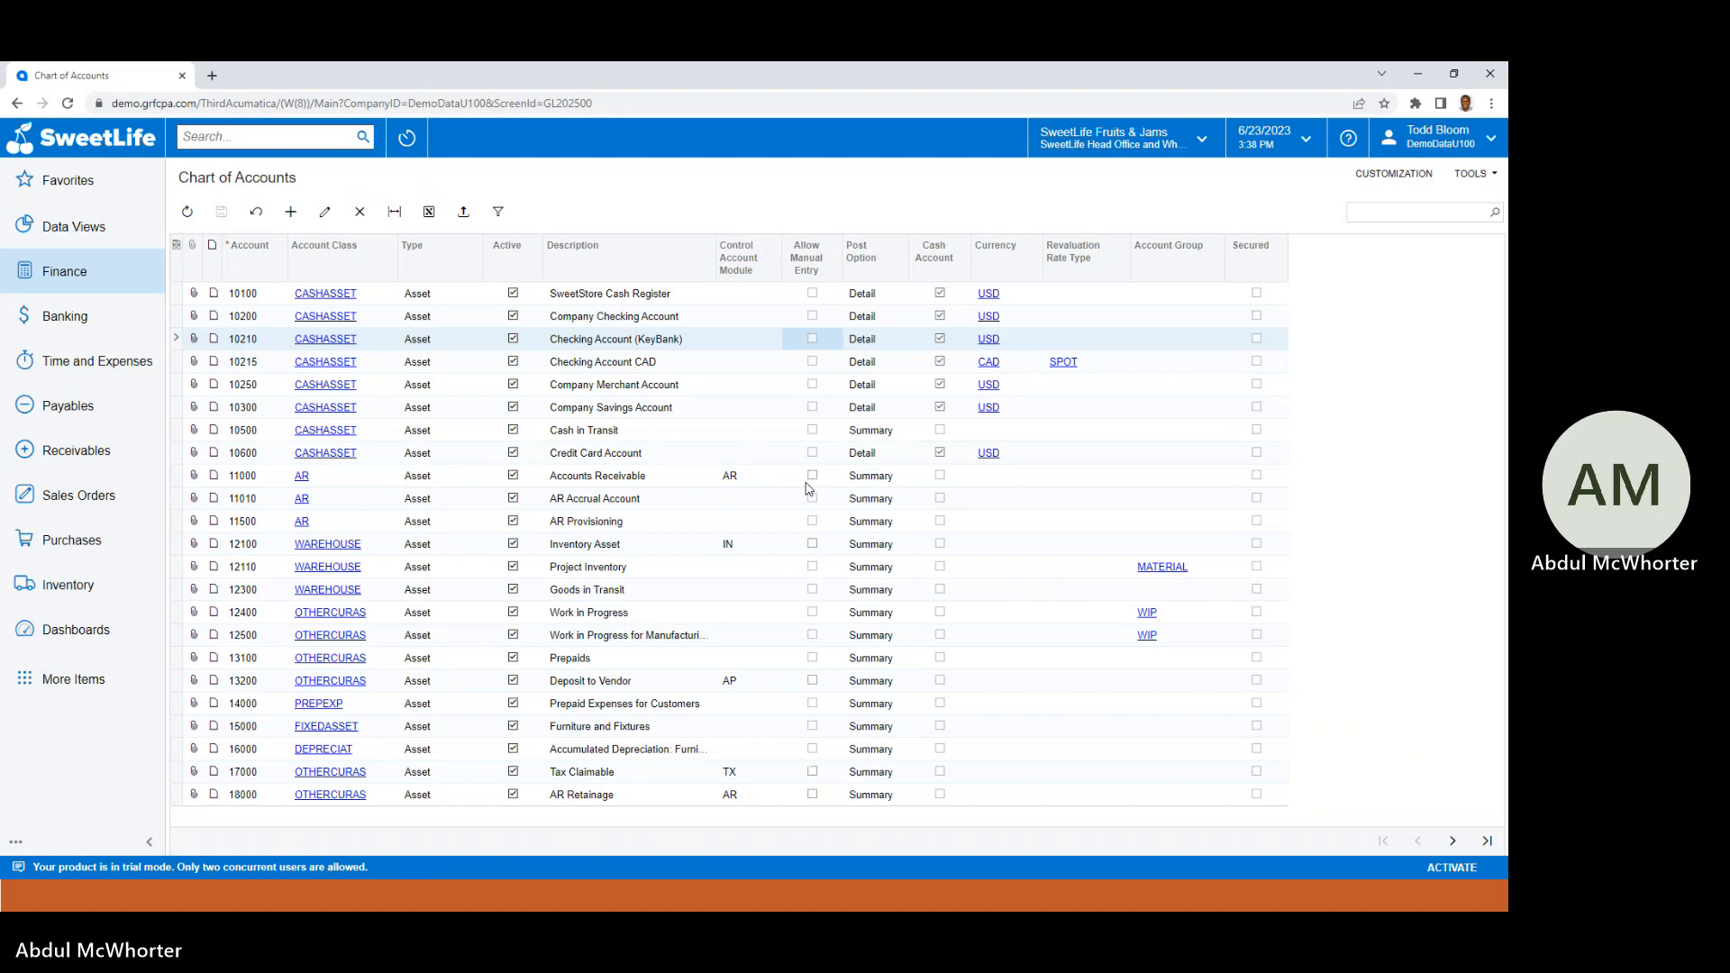
Start a new receivables invoice for customer ABAKERY - Allen's Bakery with the description "test".
left_click(59, 463)
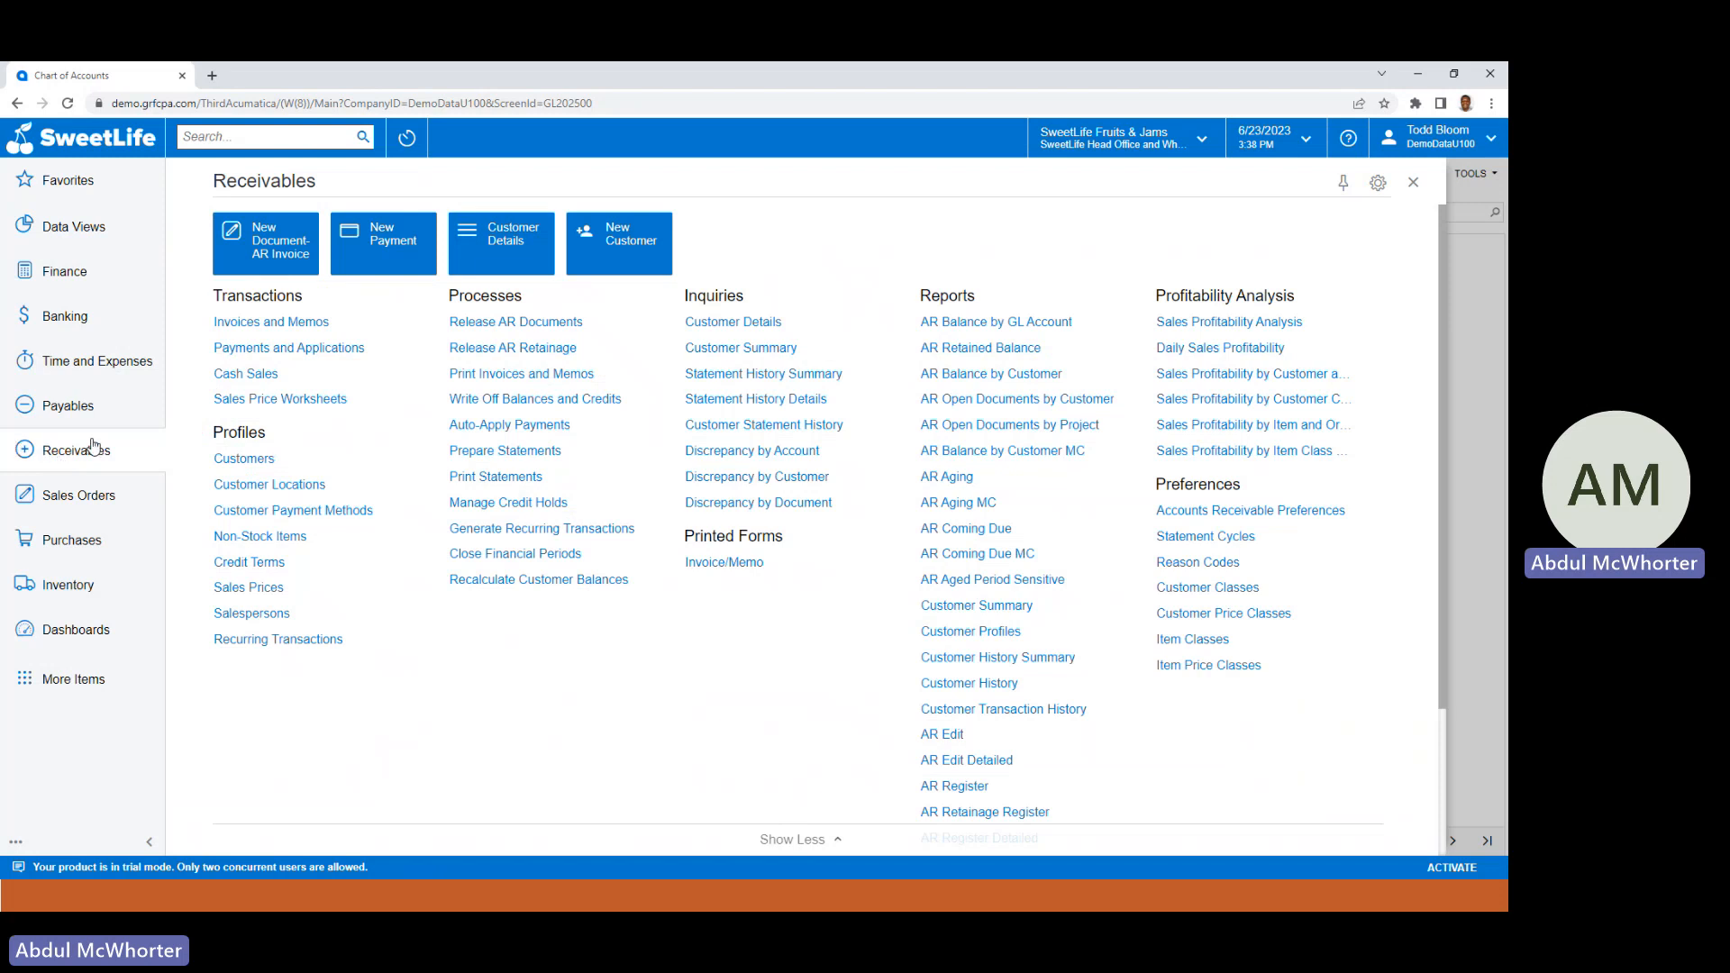
left_click(386, 324)
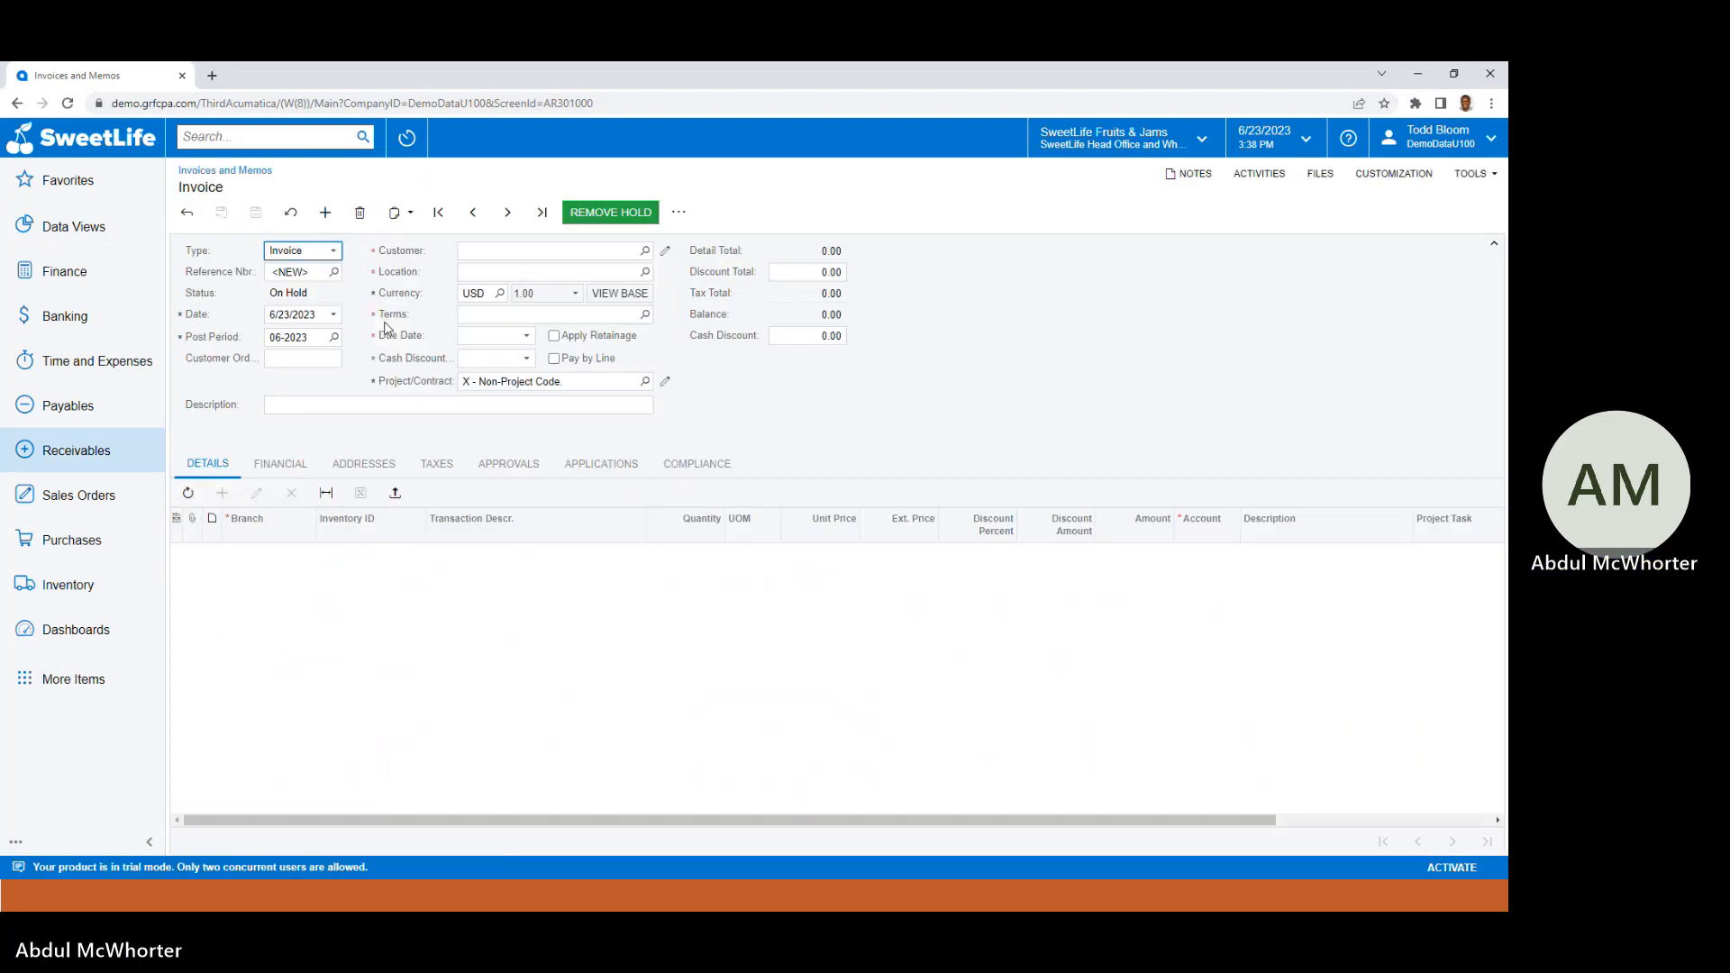
left_click(646, 251)
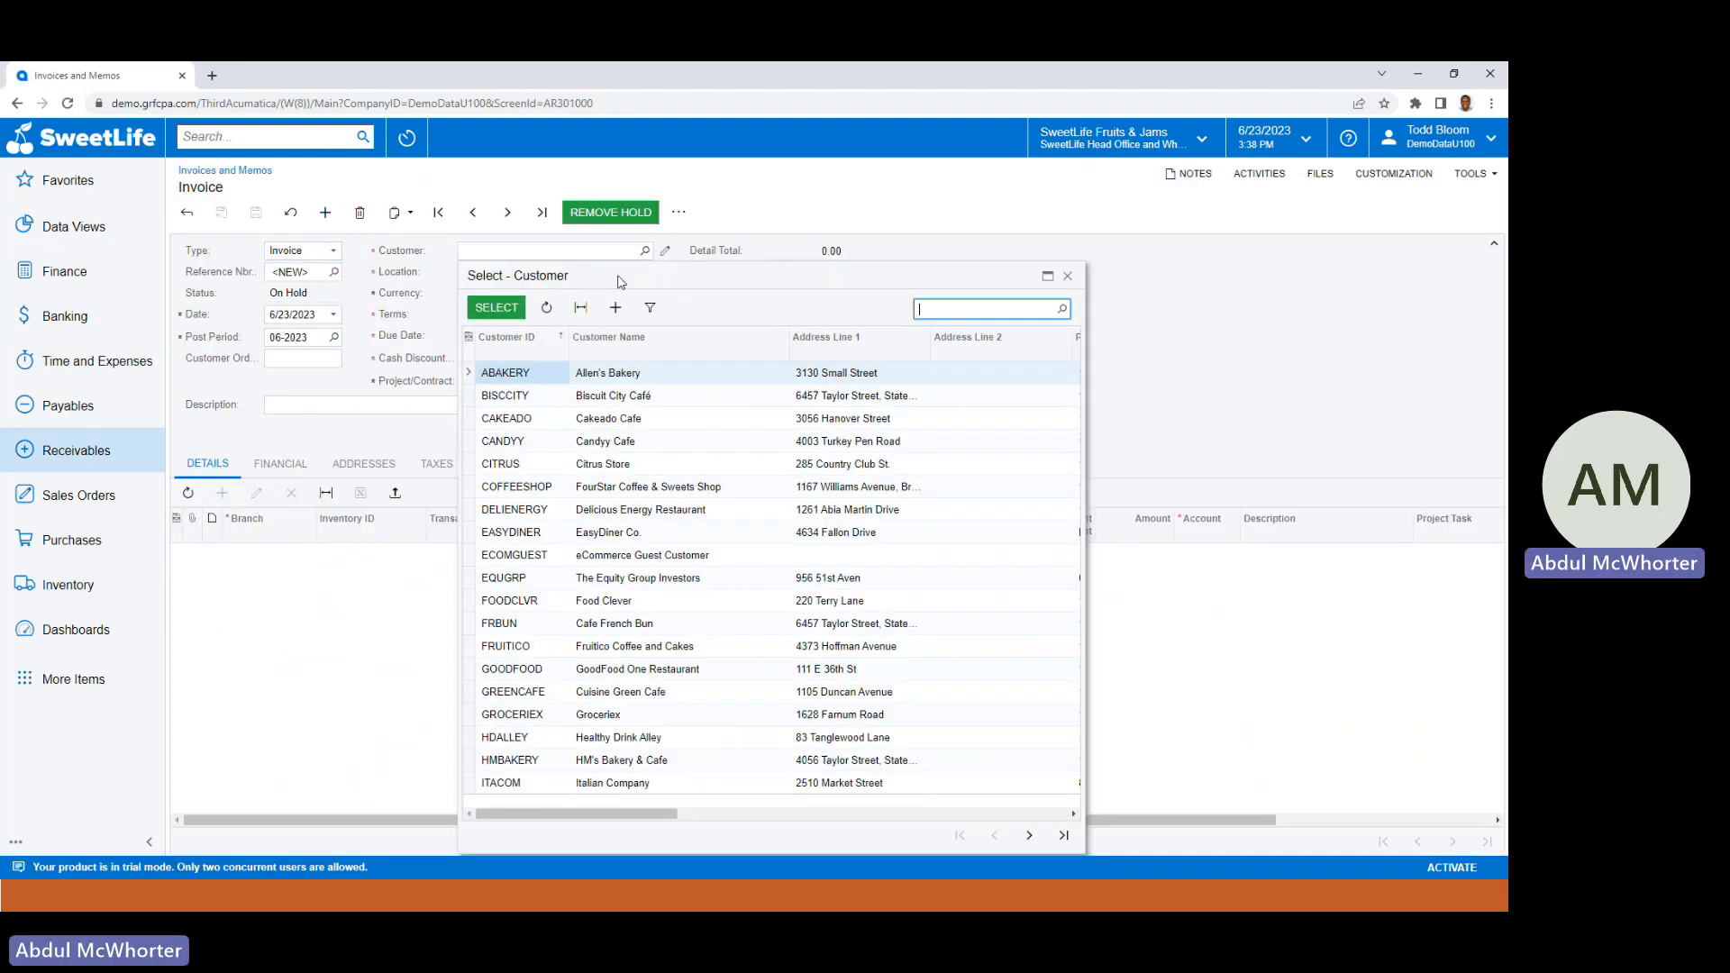
double_click(526, 375)
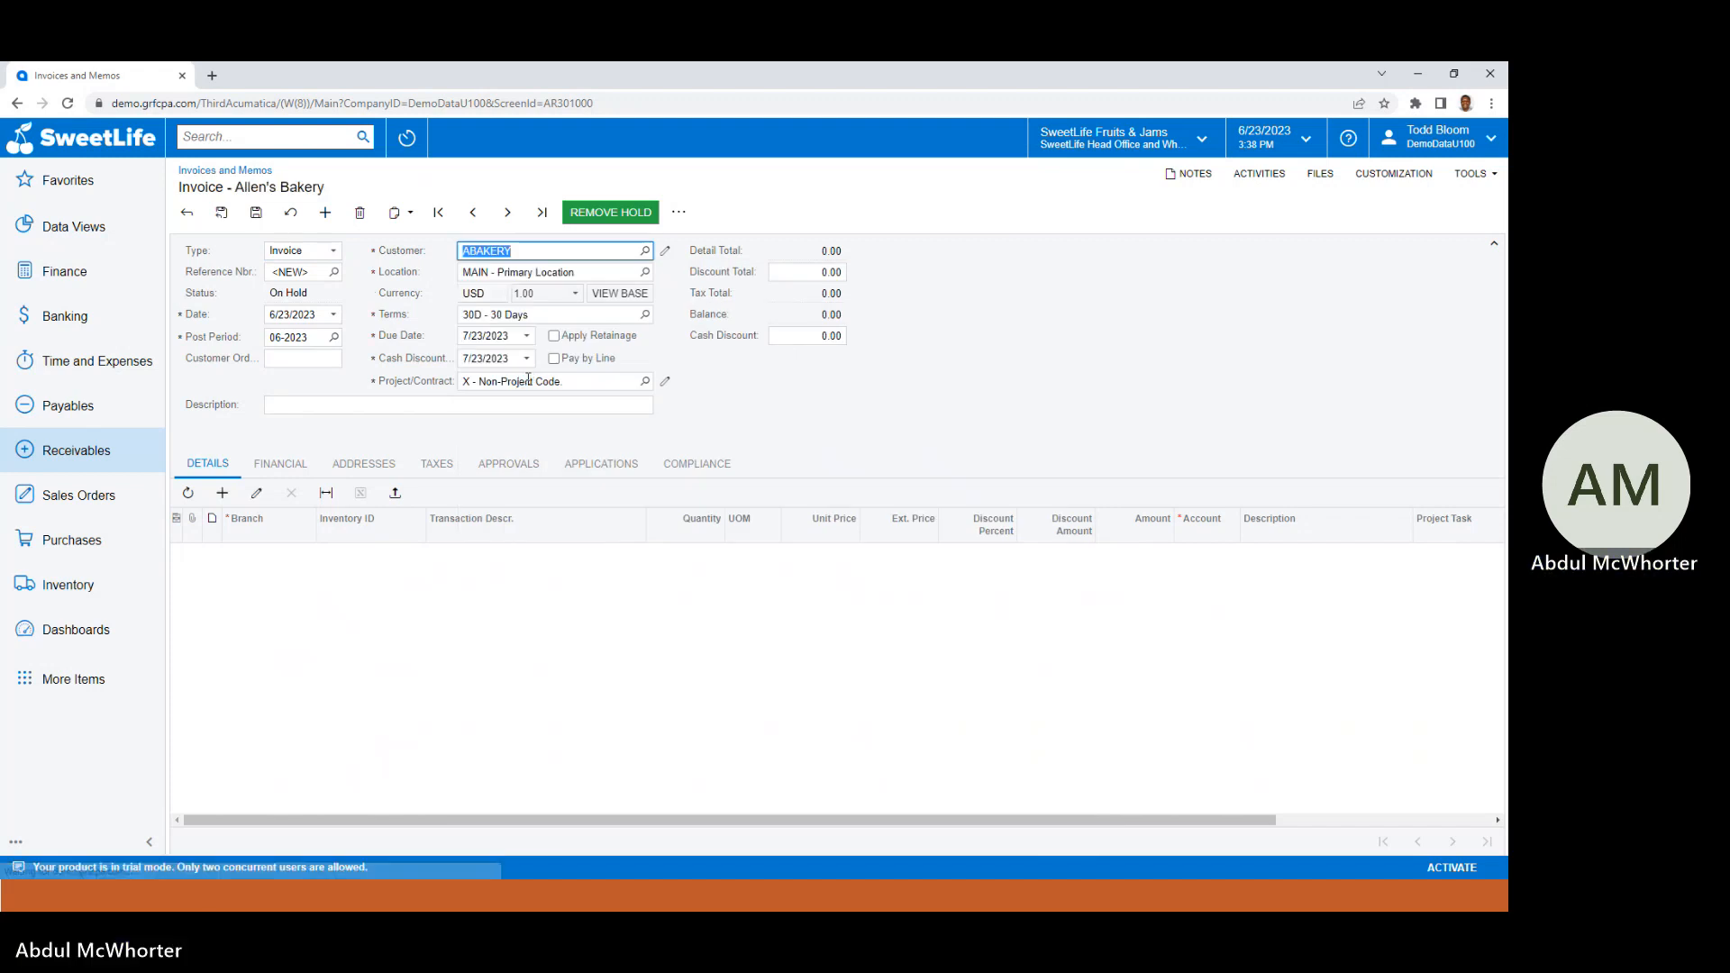
left_click(336, 405)
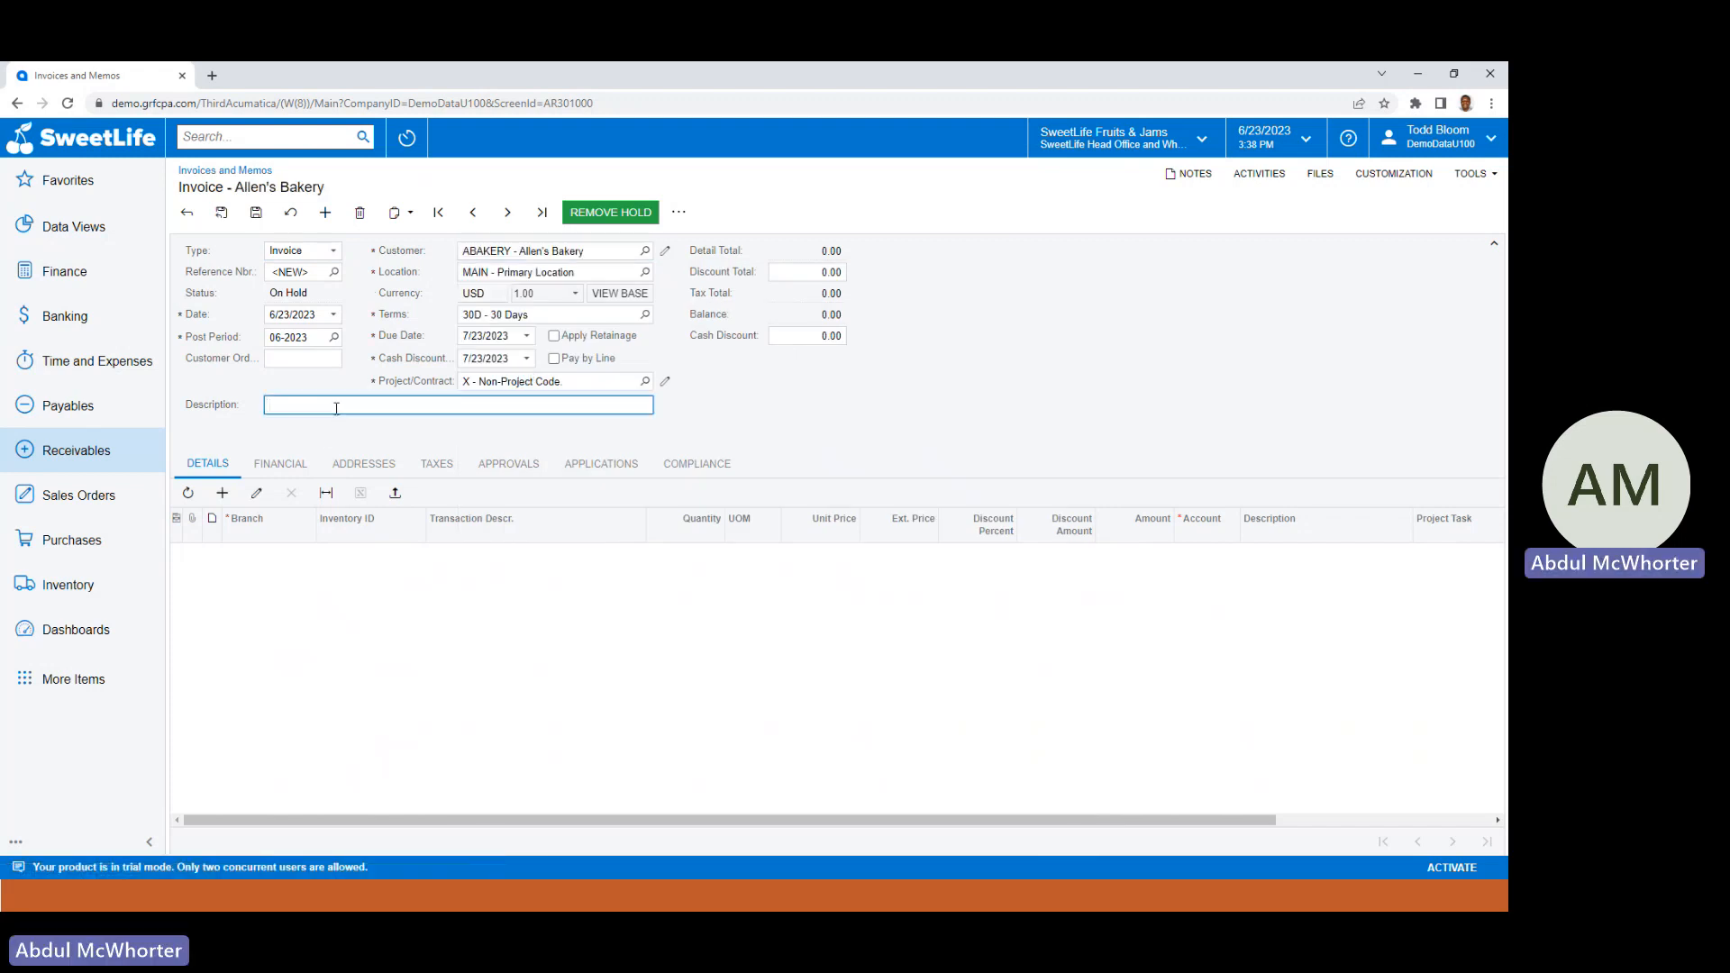
type("test")
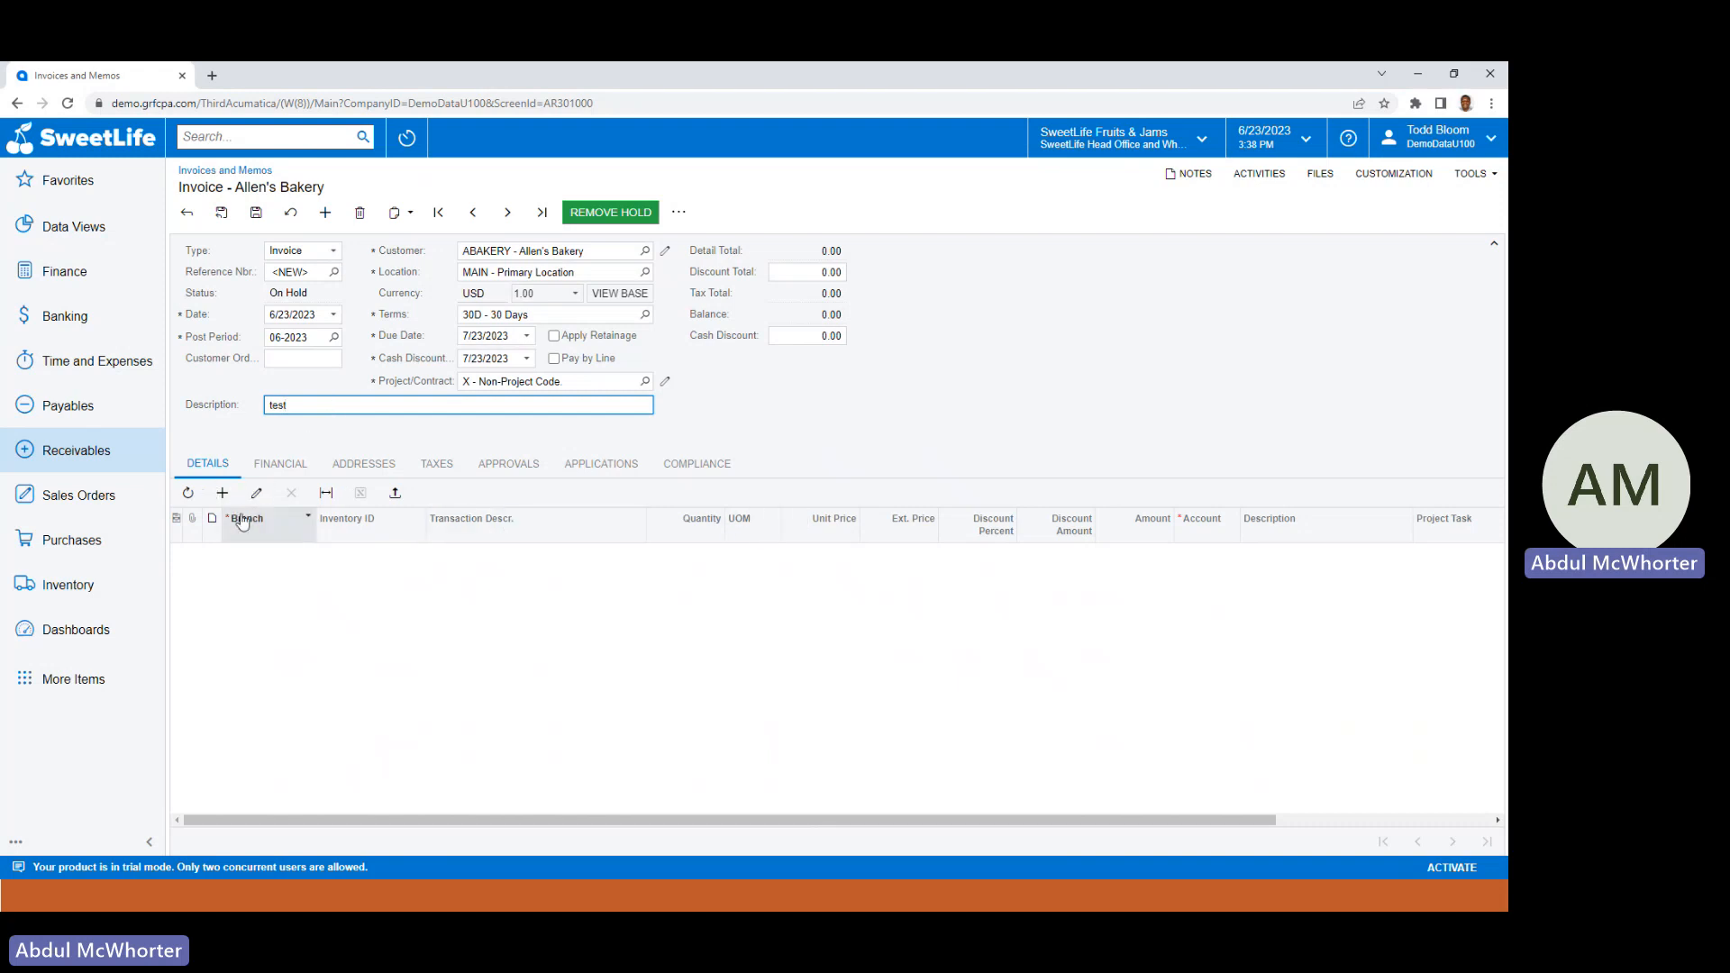
Add an invoice detail line for inventory item ADVERT with a quantity of 1 and a unit price of 300.
left_click(222, 493)
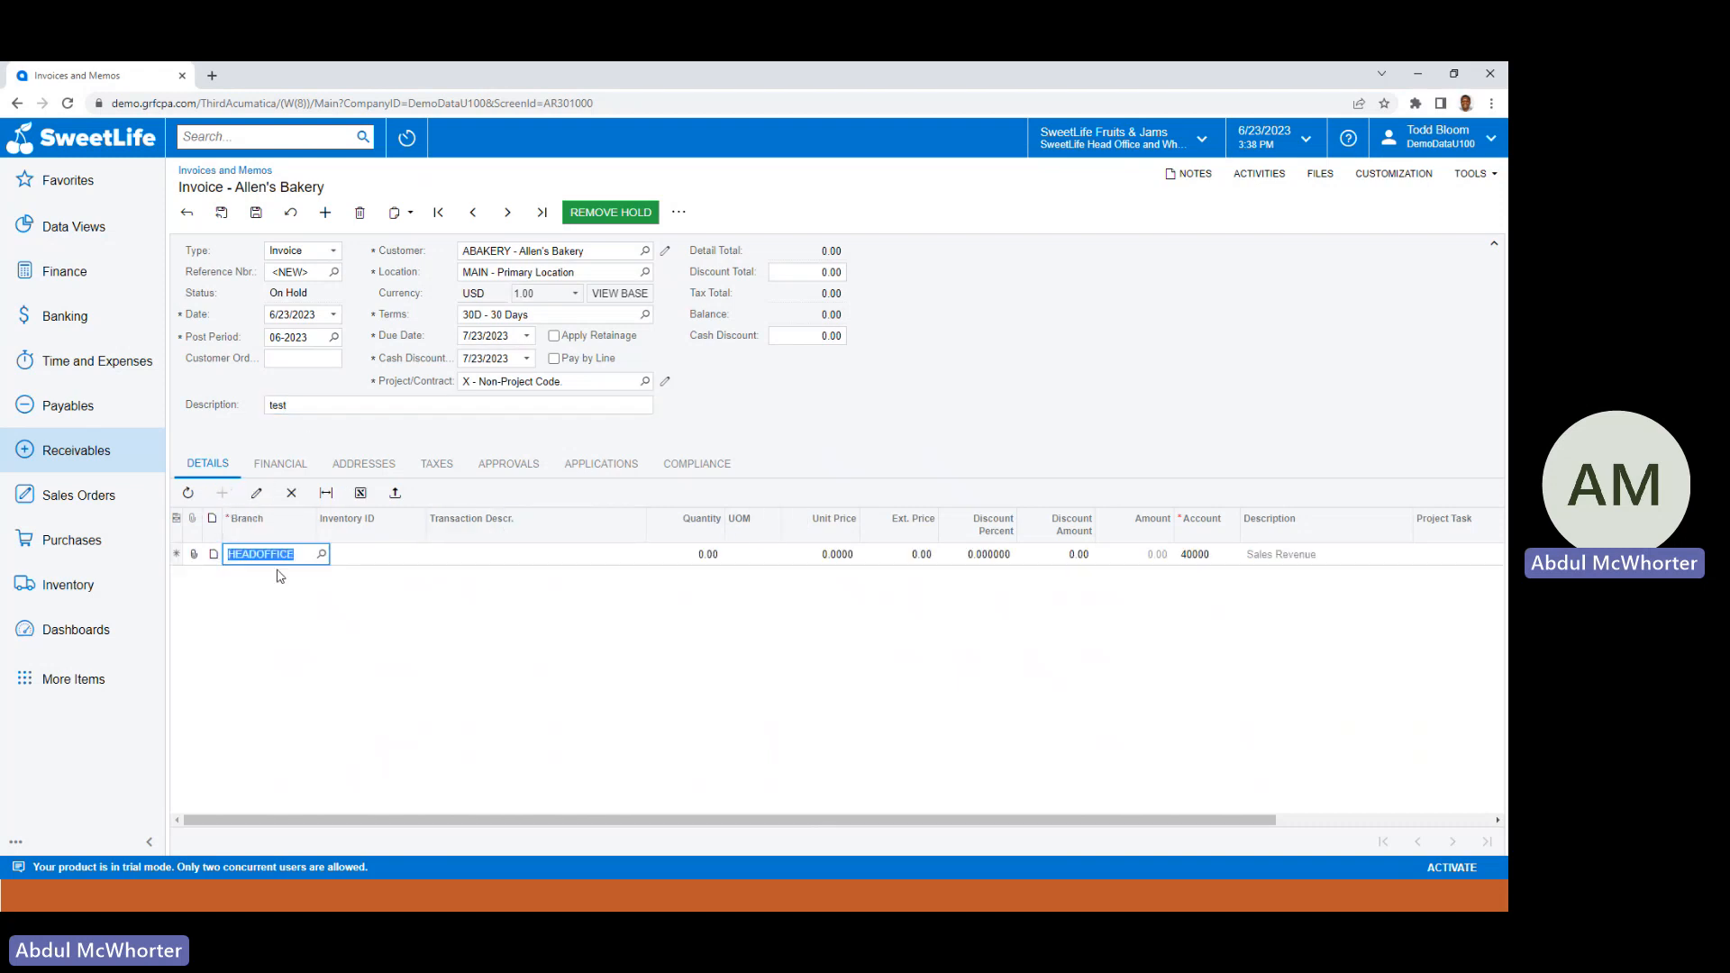
left_click(370, 560)
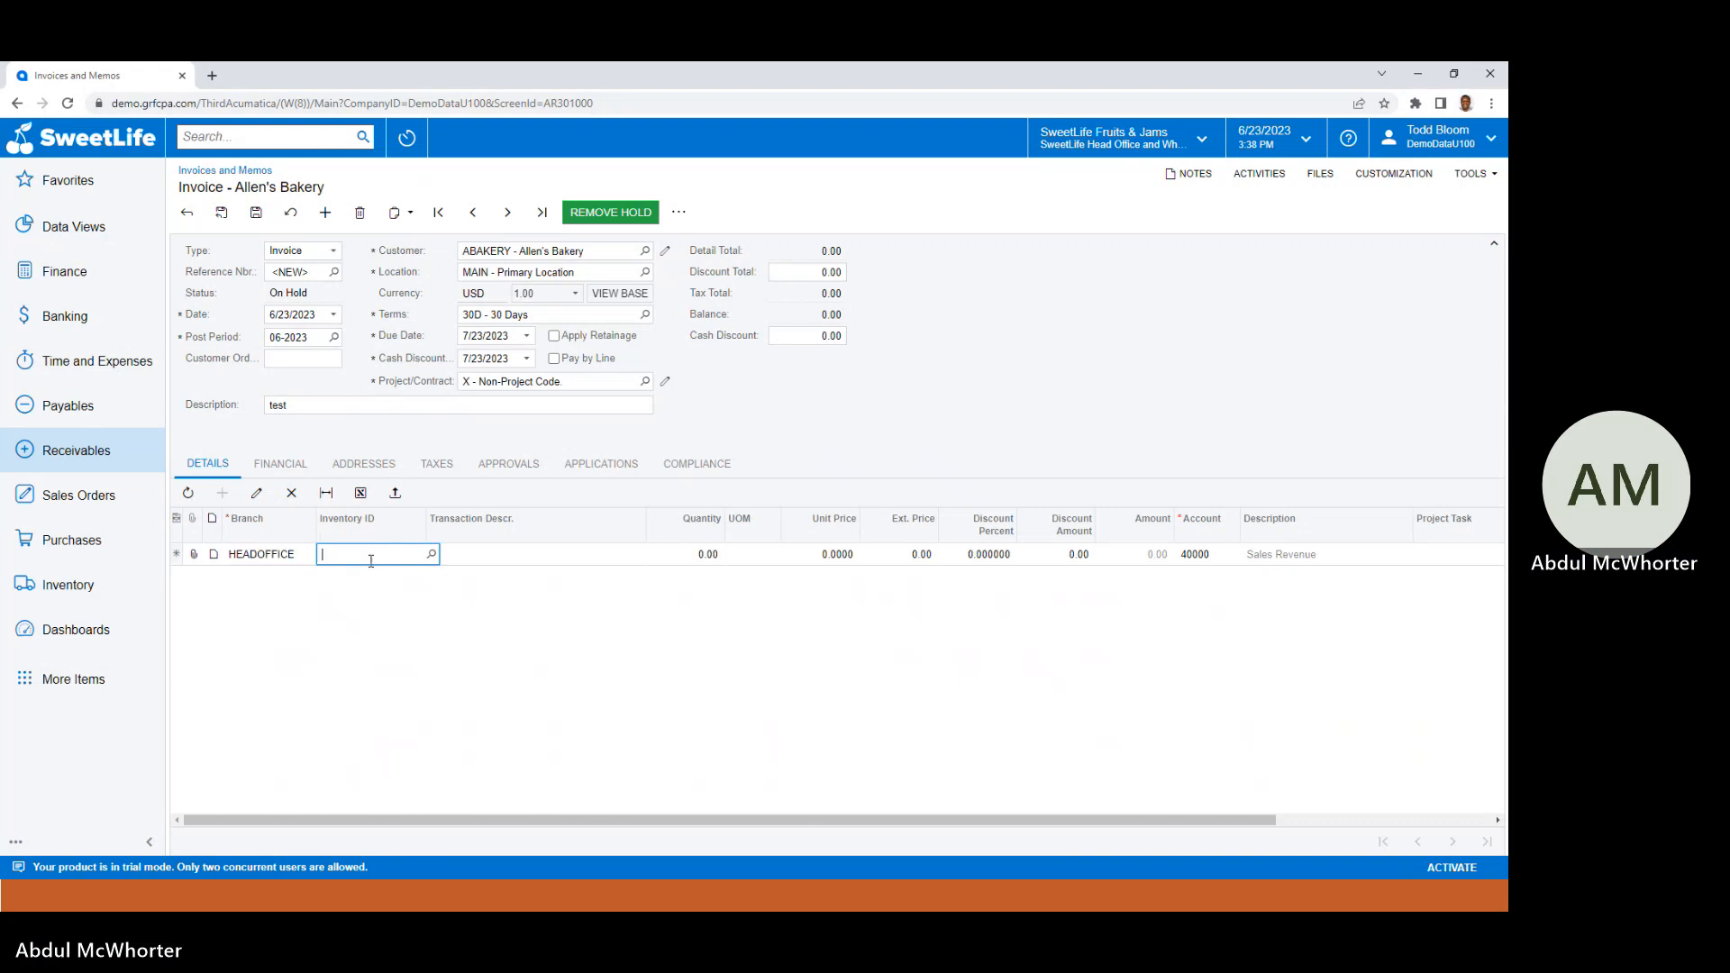
left_click(430, 553)
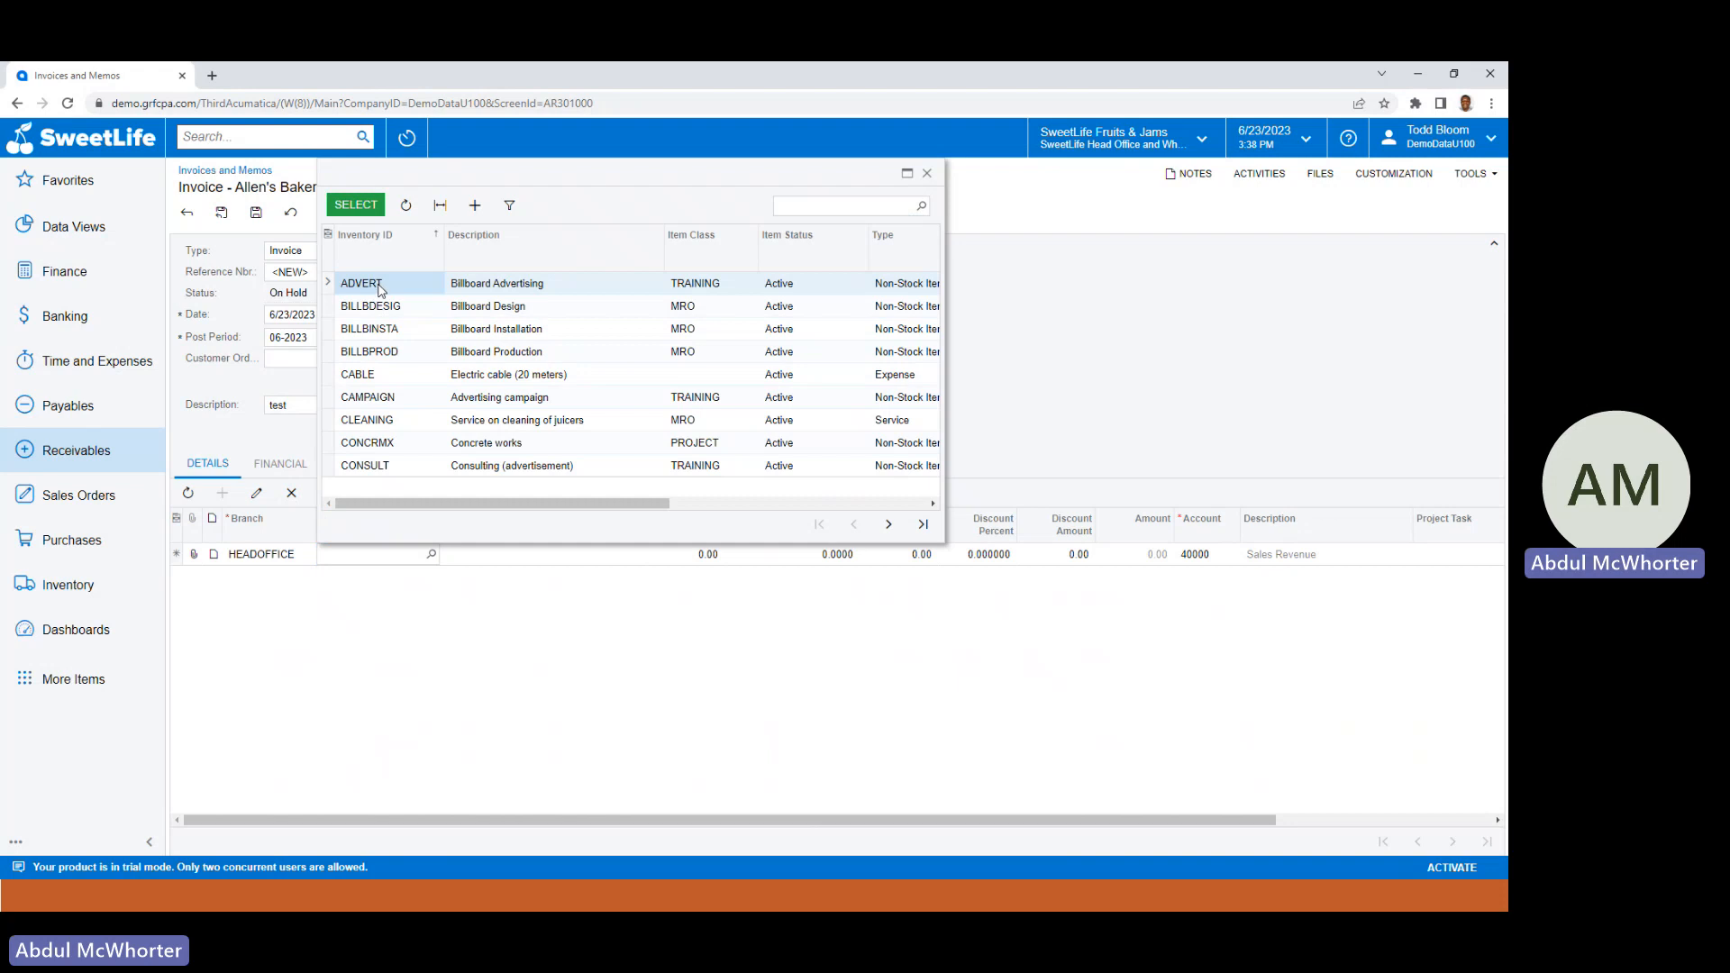
double_click(379, 287)
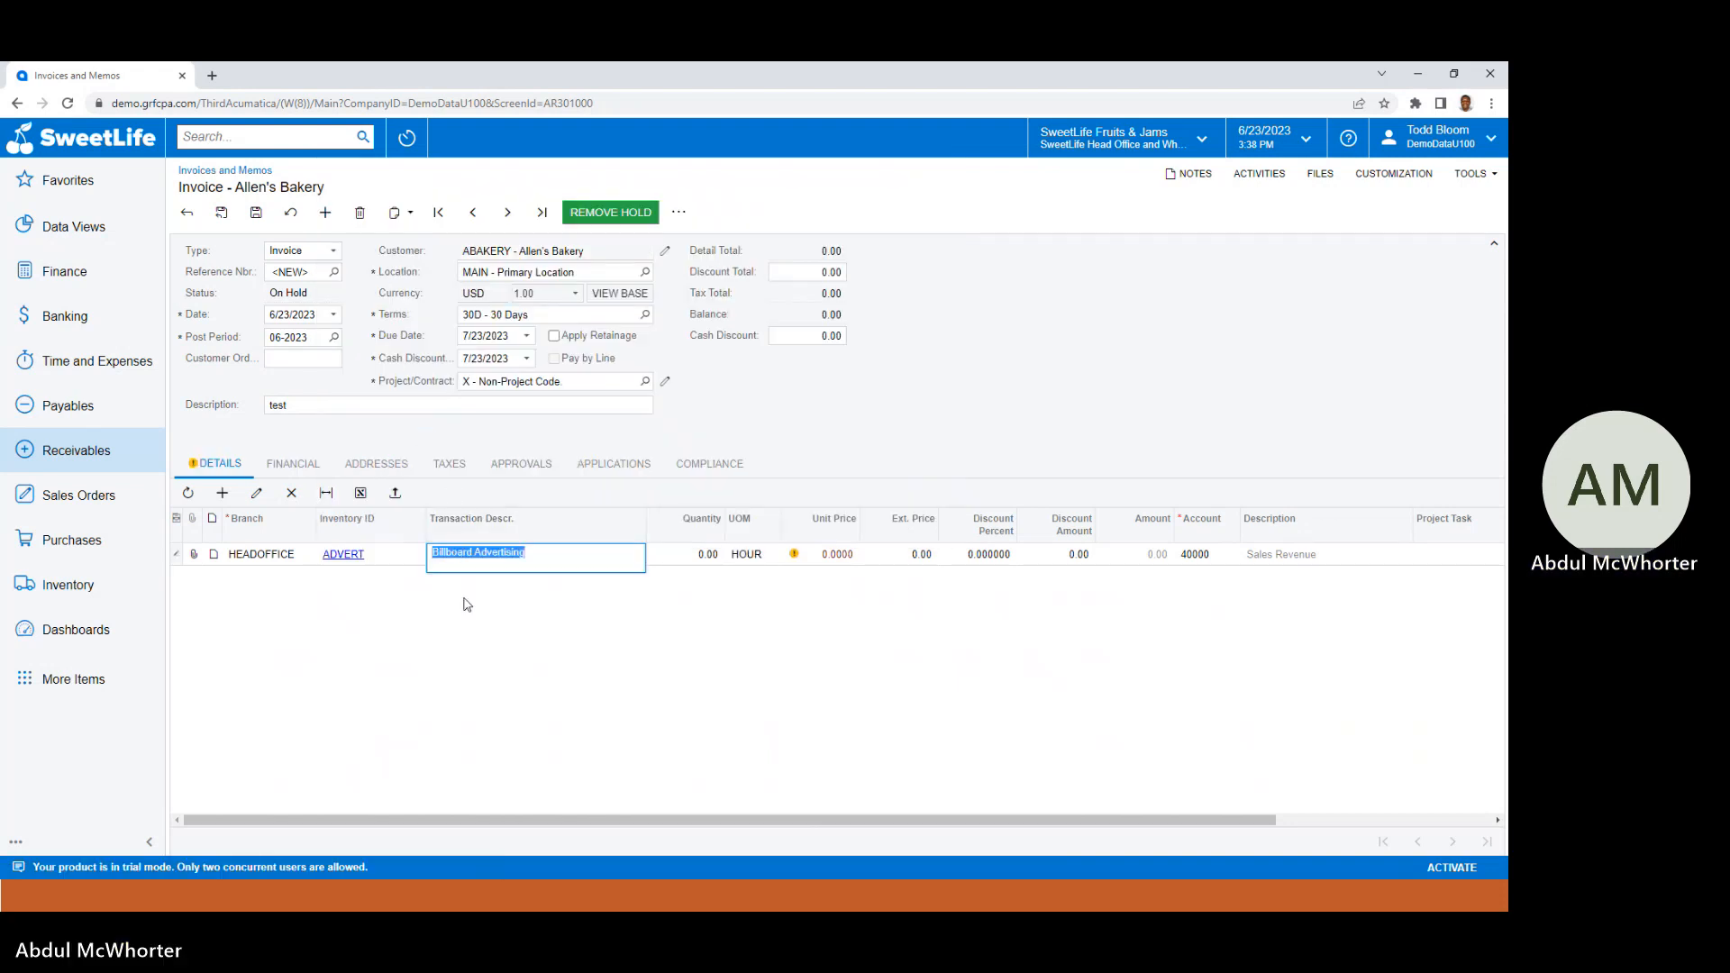
left_click(681, 553)
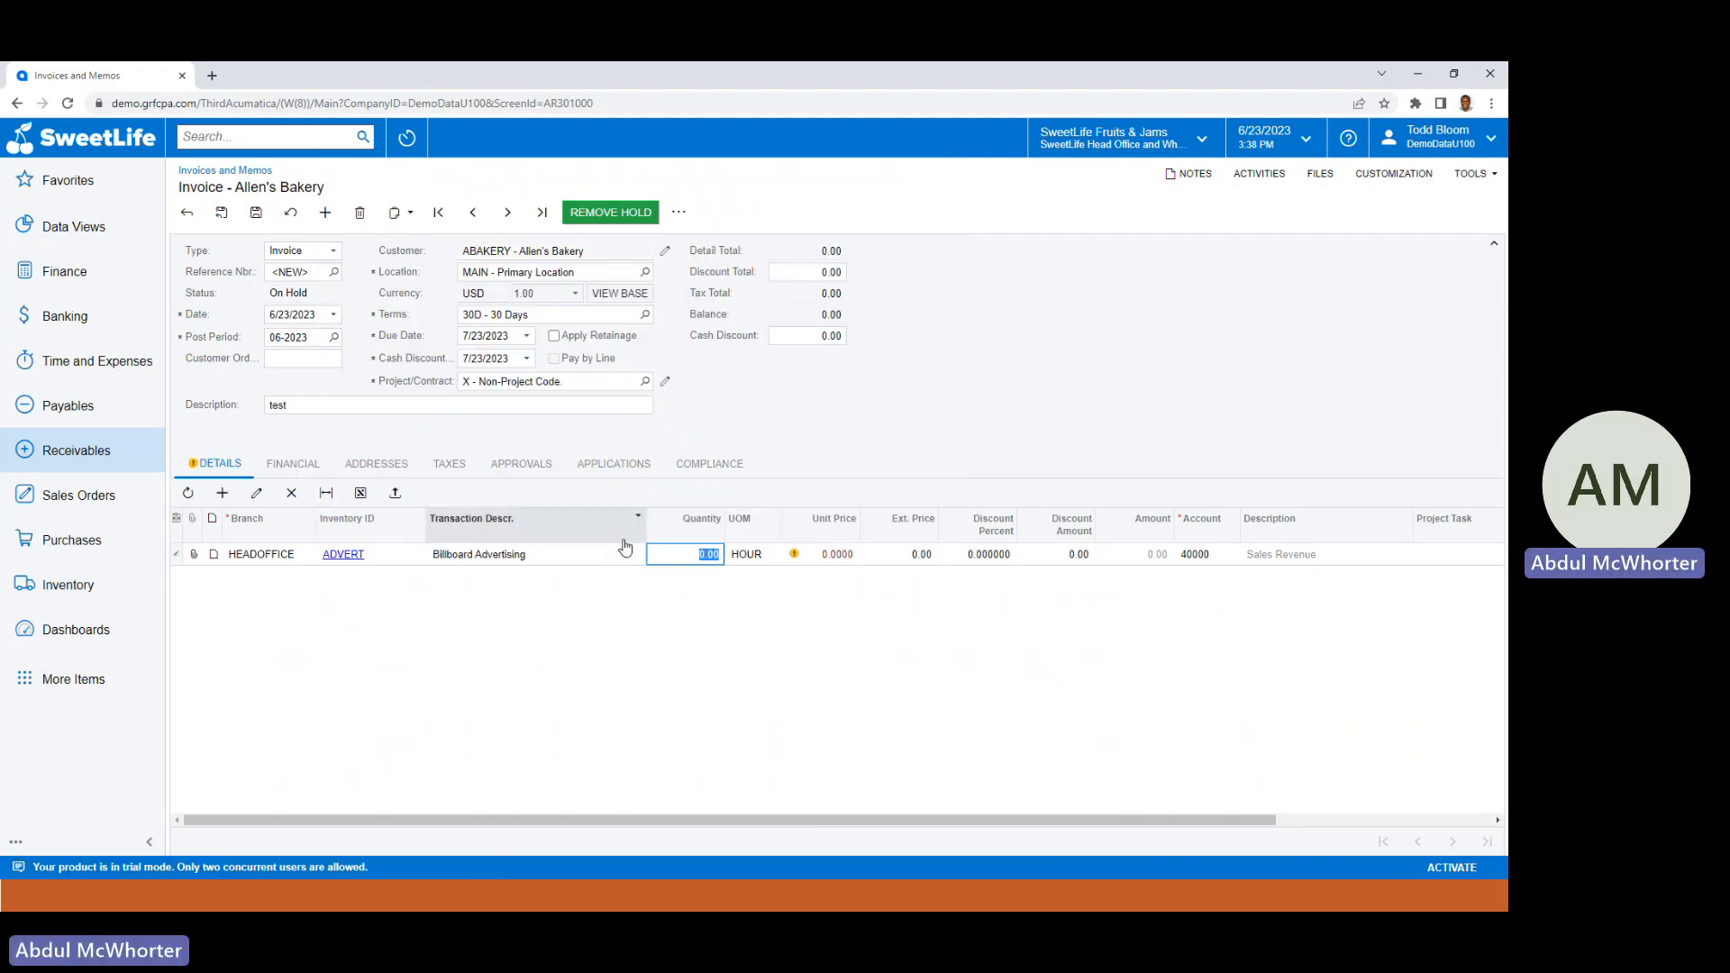
type("1")
key("Tab")
type("3")
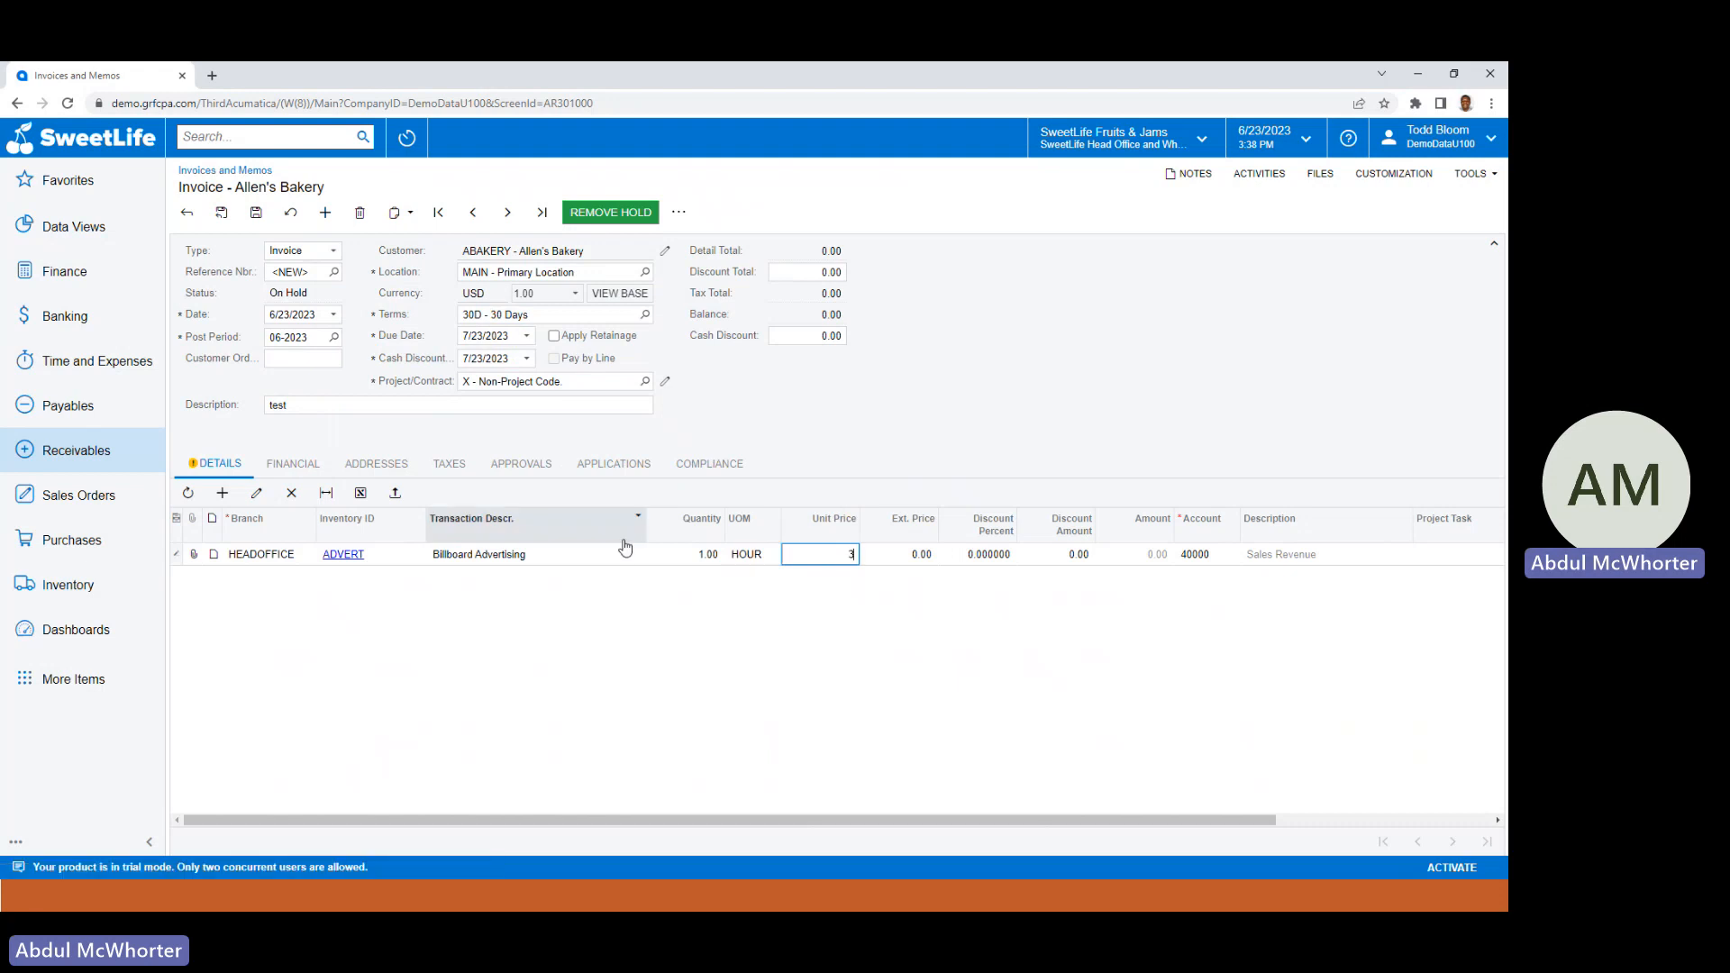
type("00")
key("Tab")
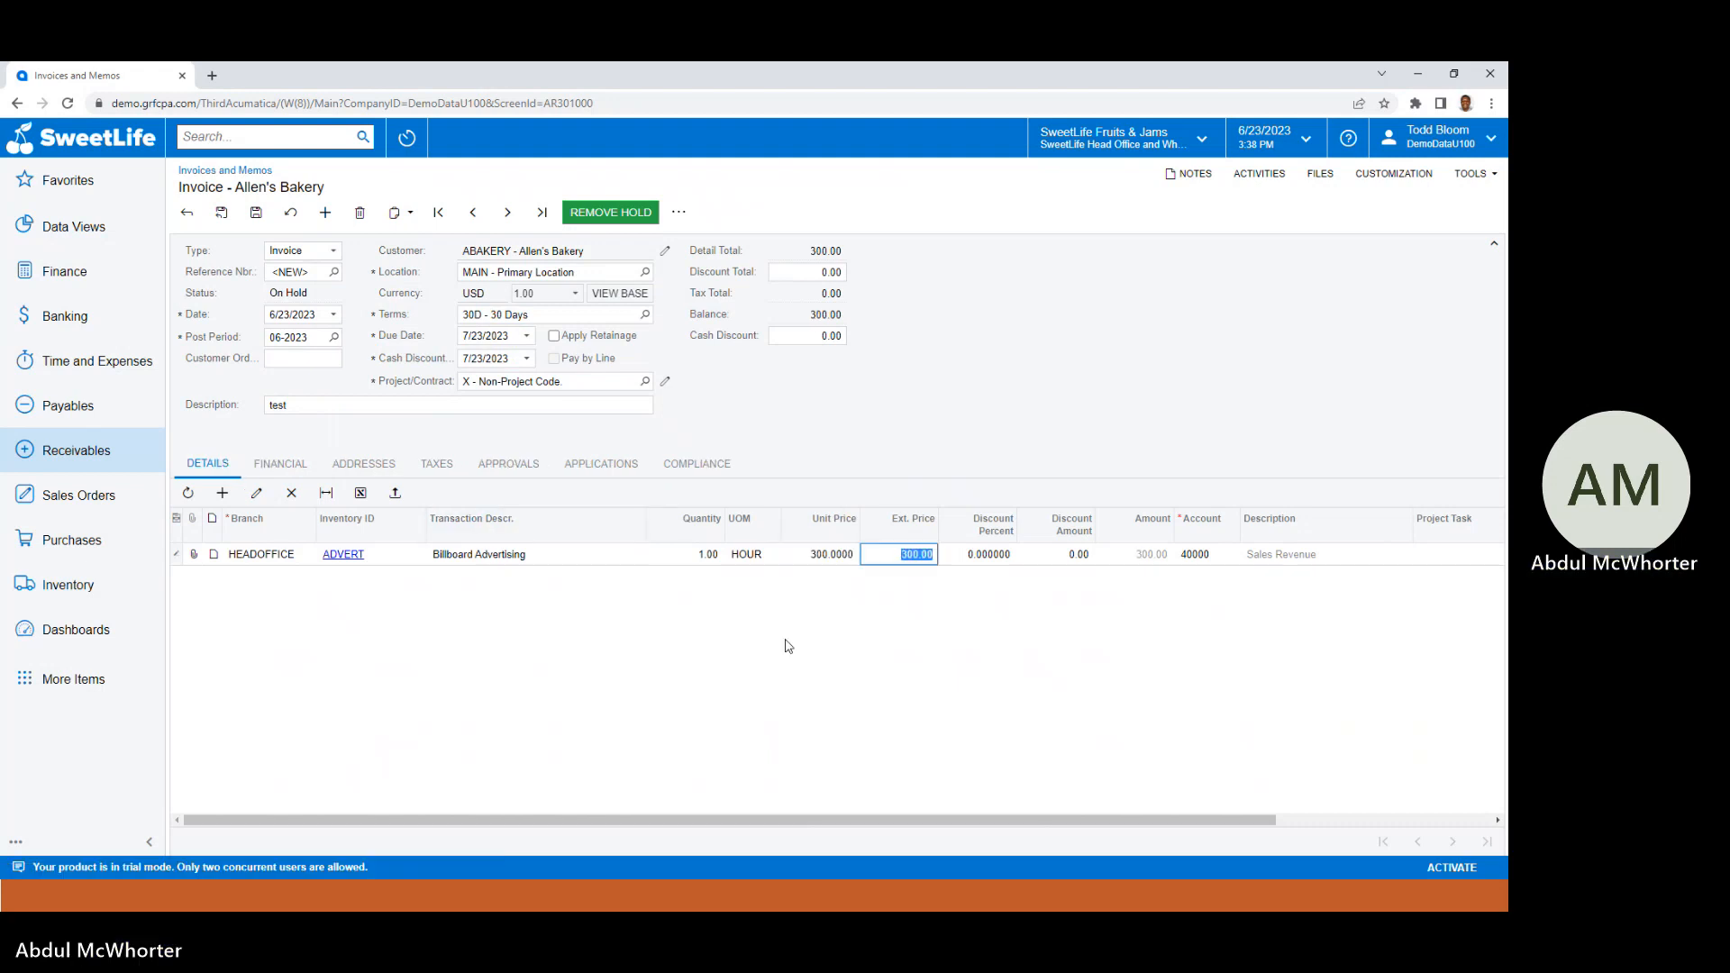
Try to set the invoice line's account to 11000 - Accounts Receivable and read the validation message on that field.
left_click(1196, 556)
type("11")
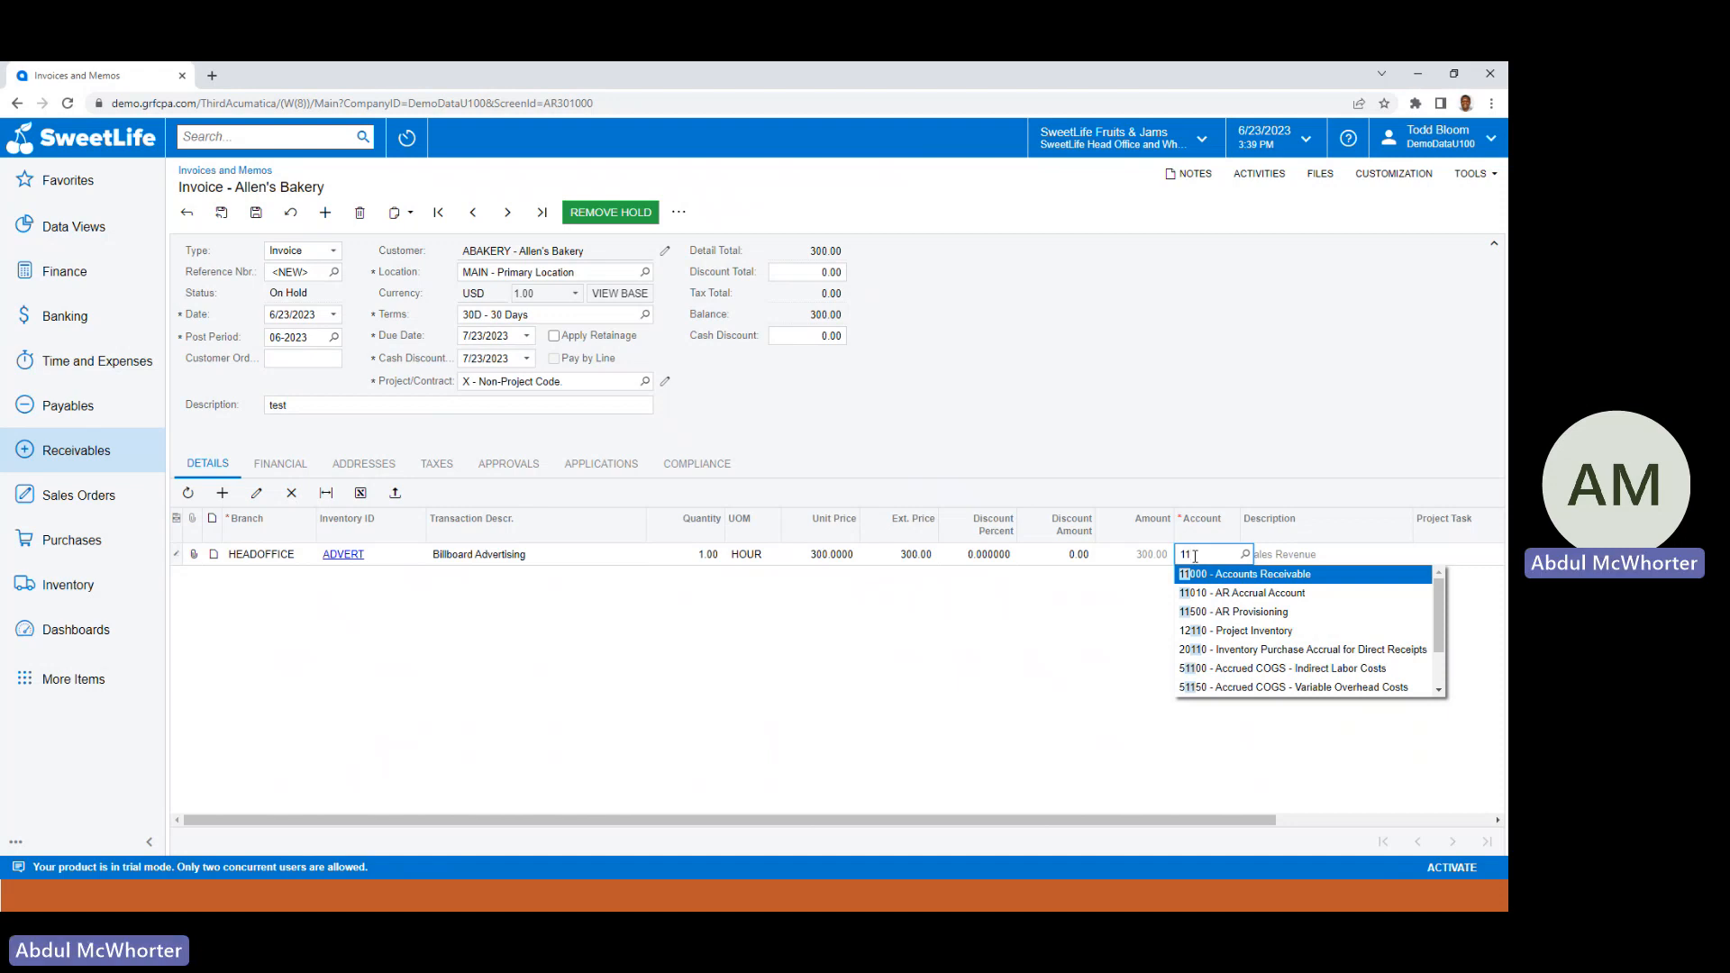
type("000")
left_click(1229, 574)
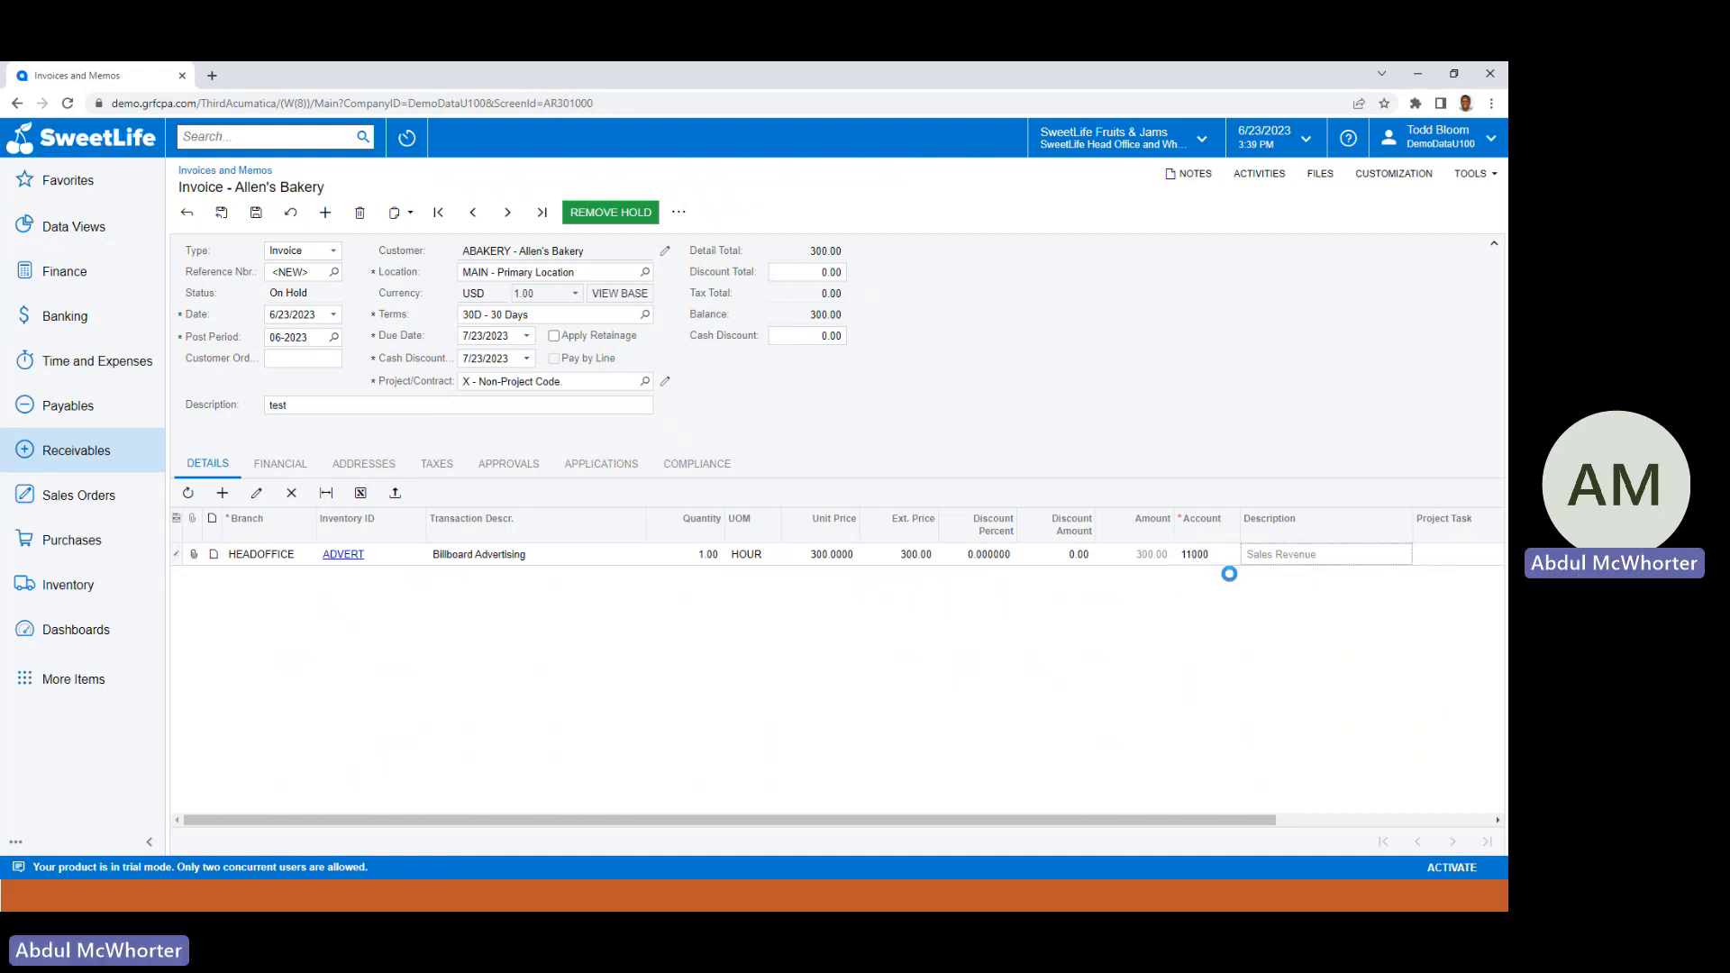
key("Tab")
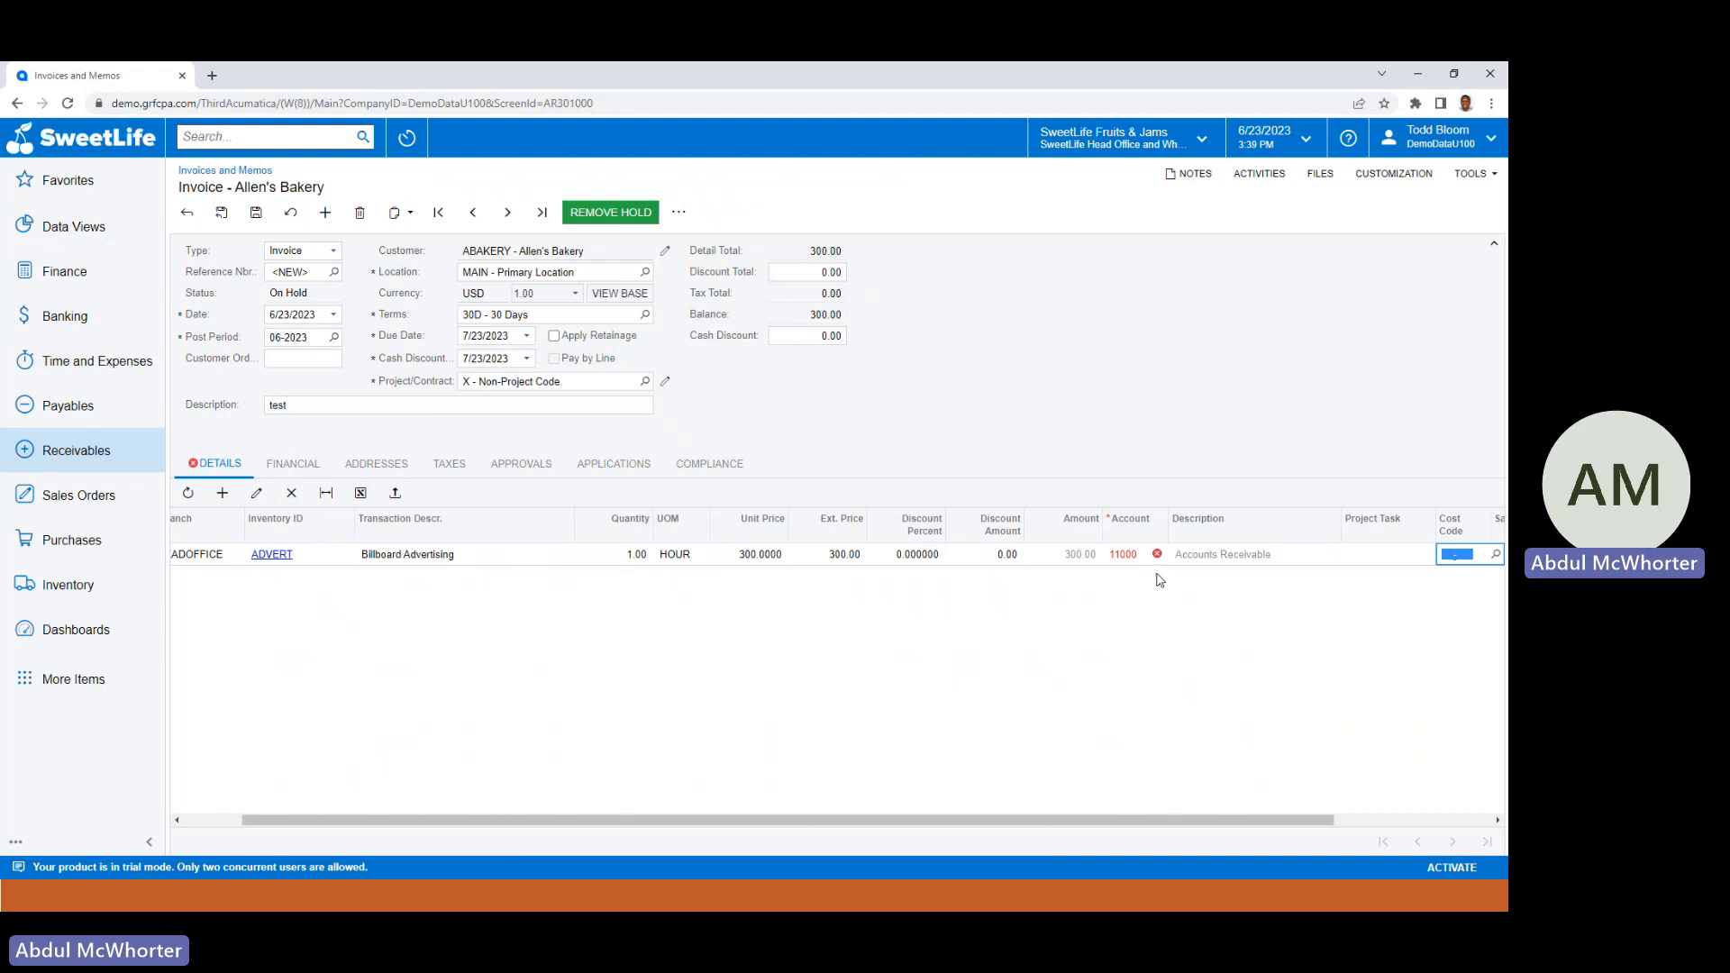
mouse_move(1160, 560)
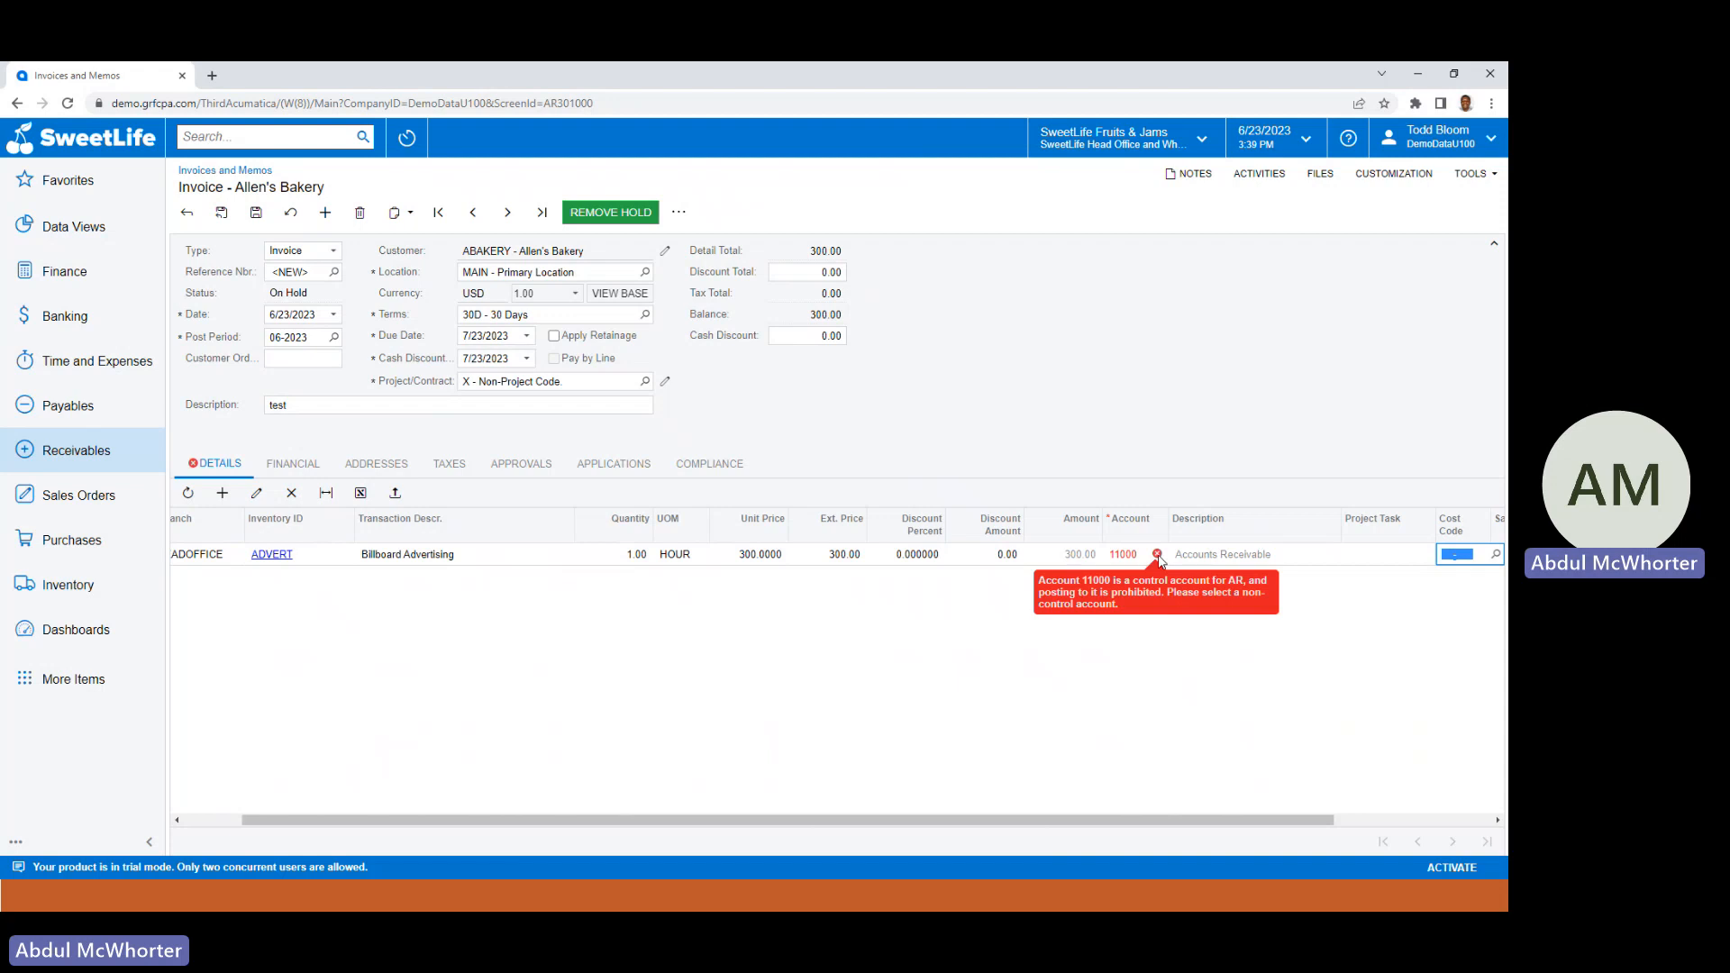
left_click(886, 737)
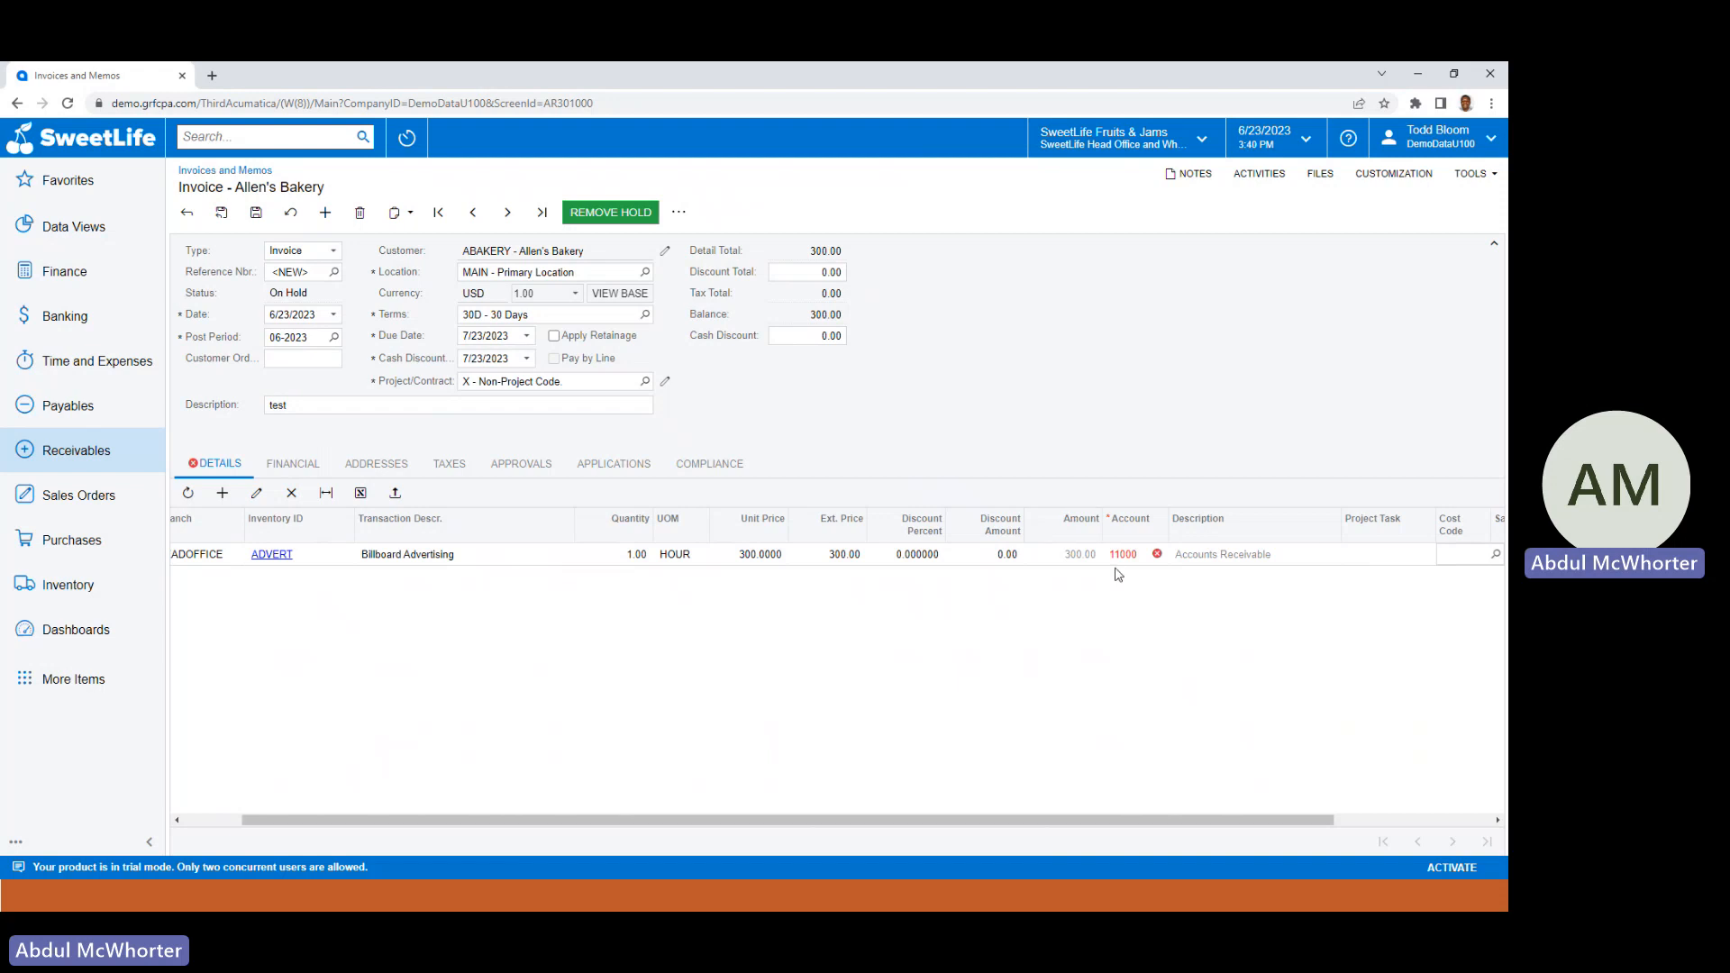
Try to save the invoice with the control account on its line, and delete the invoice record.
left_click(256, 216)
left_click(257, 213)
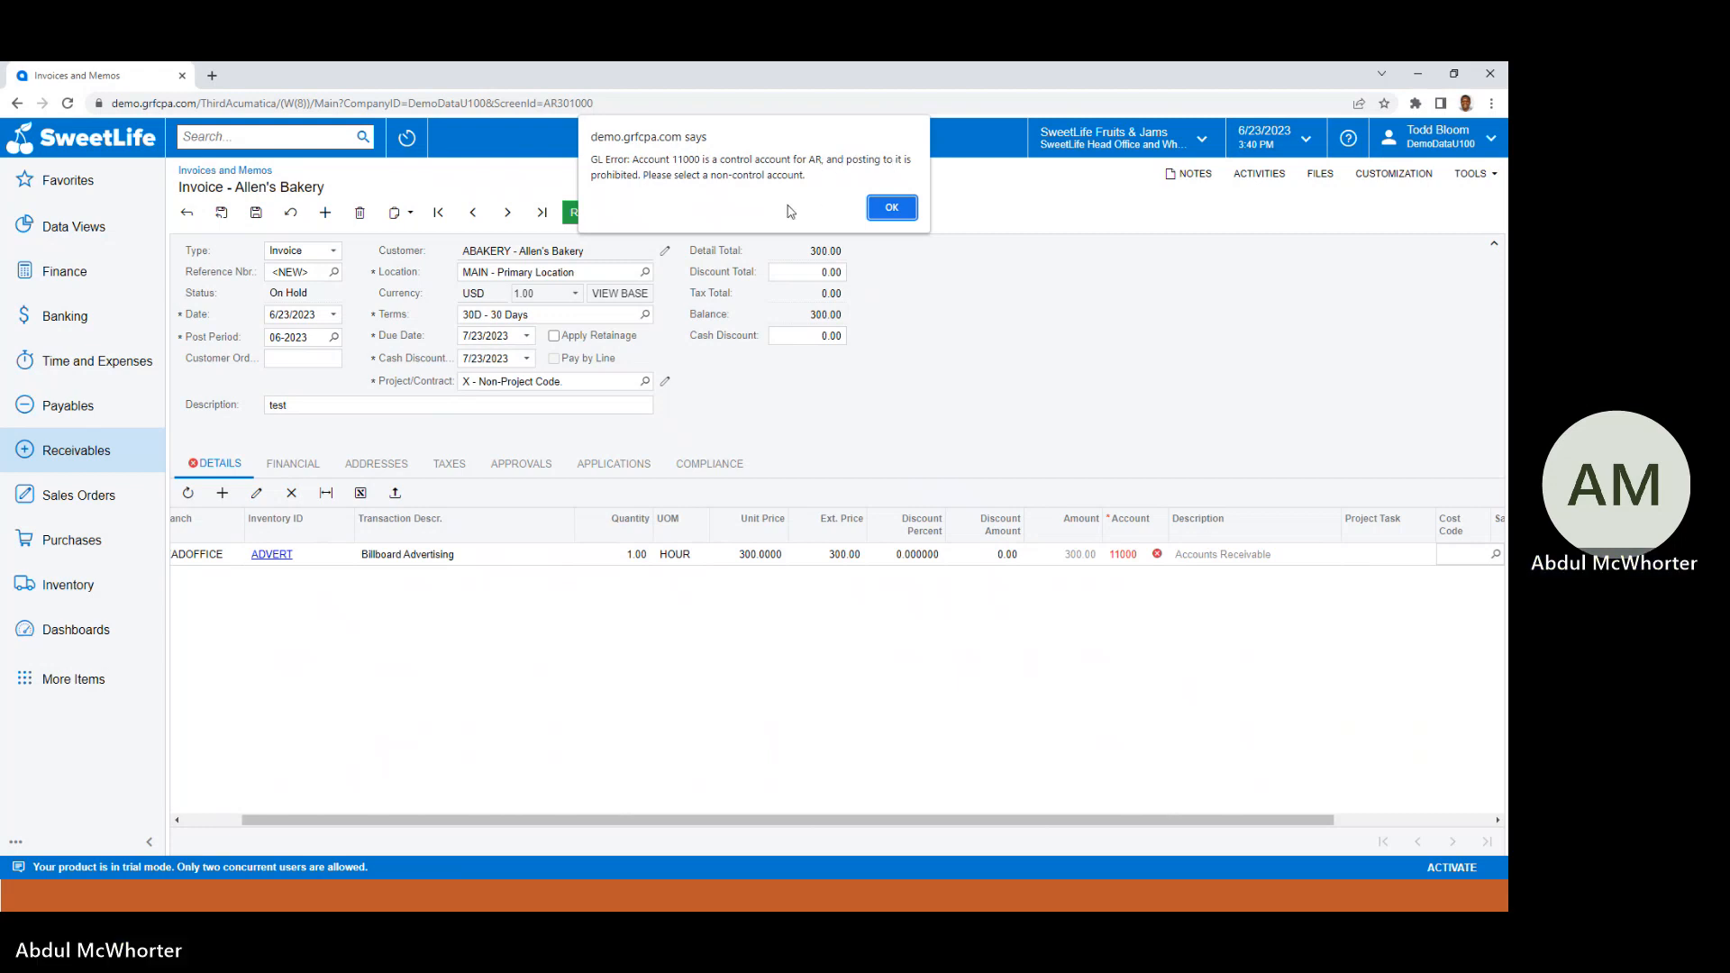
left_click(892, 208)
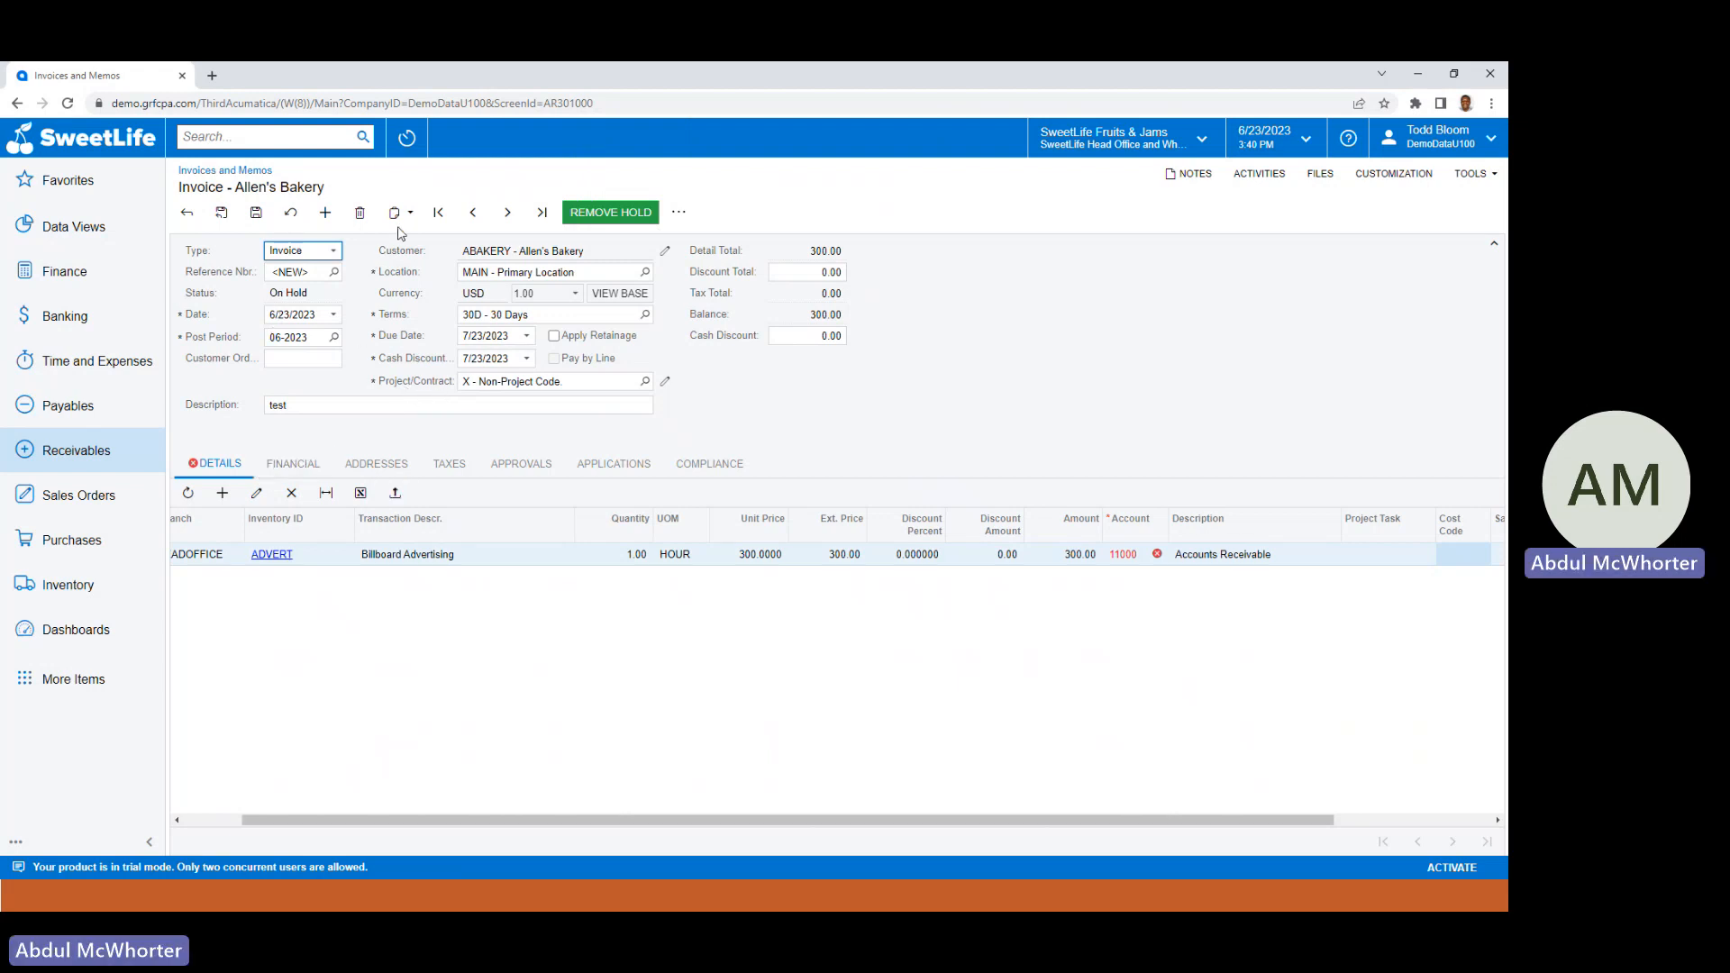
left_click(359, 213)
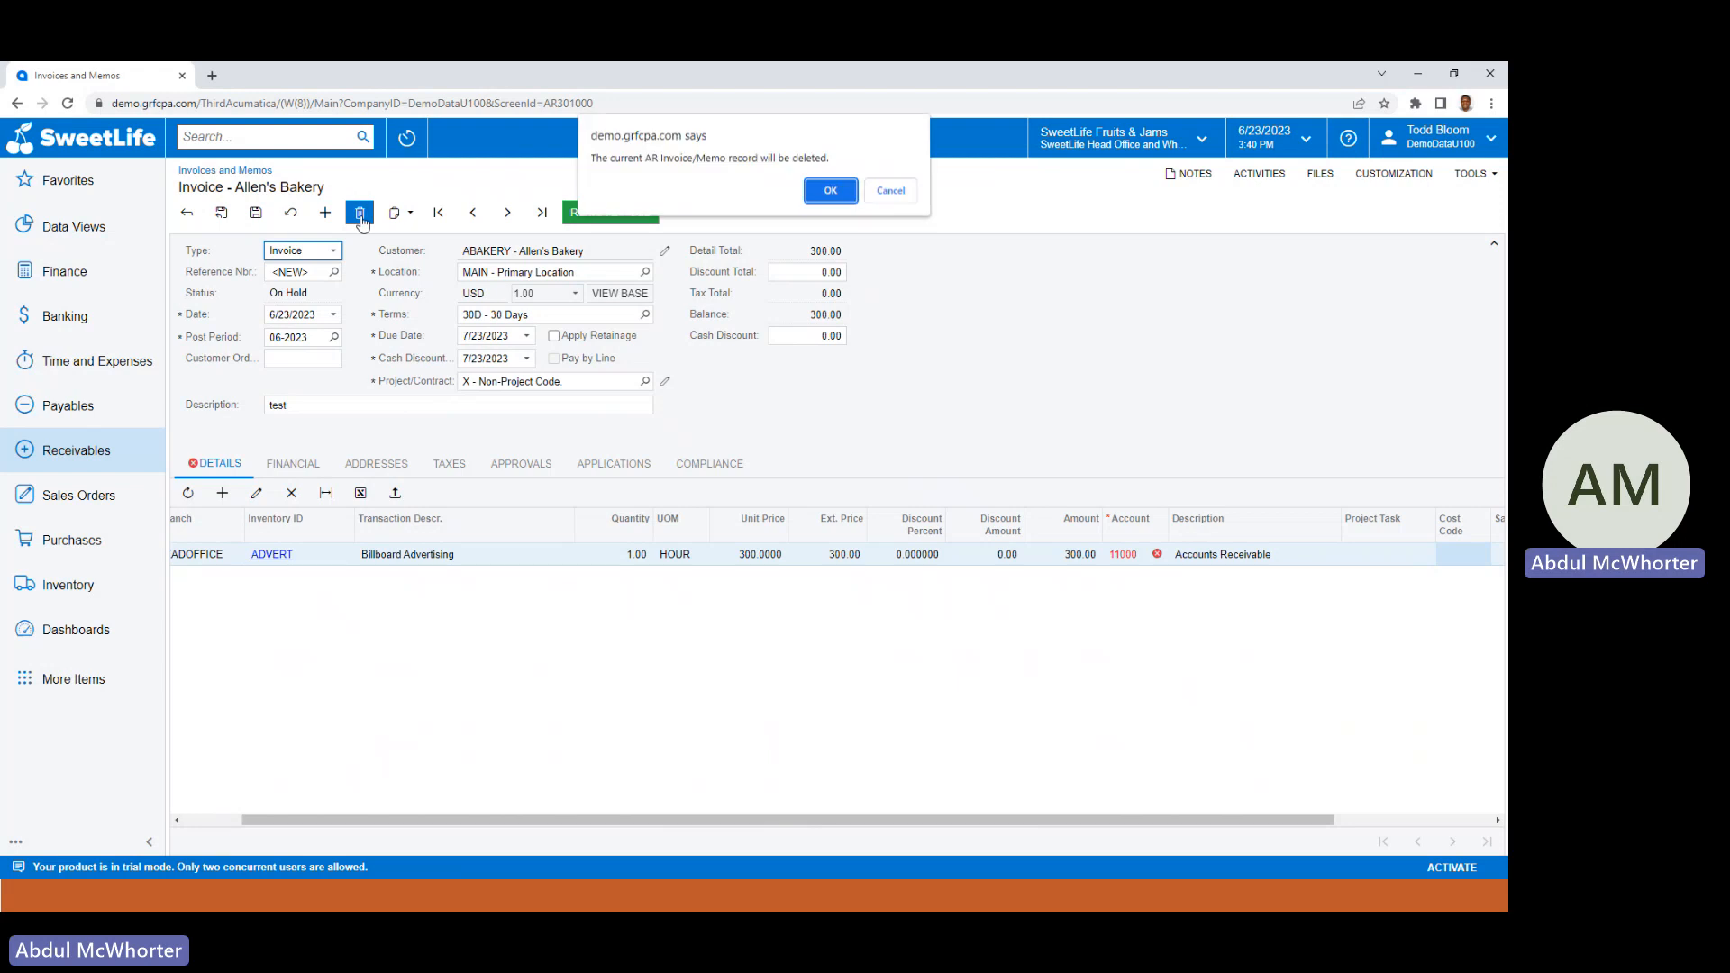
left_click(831, 191)
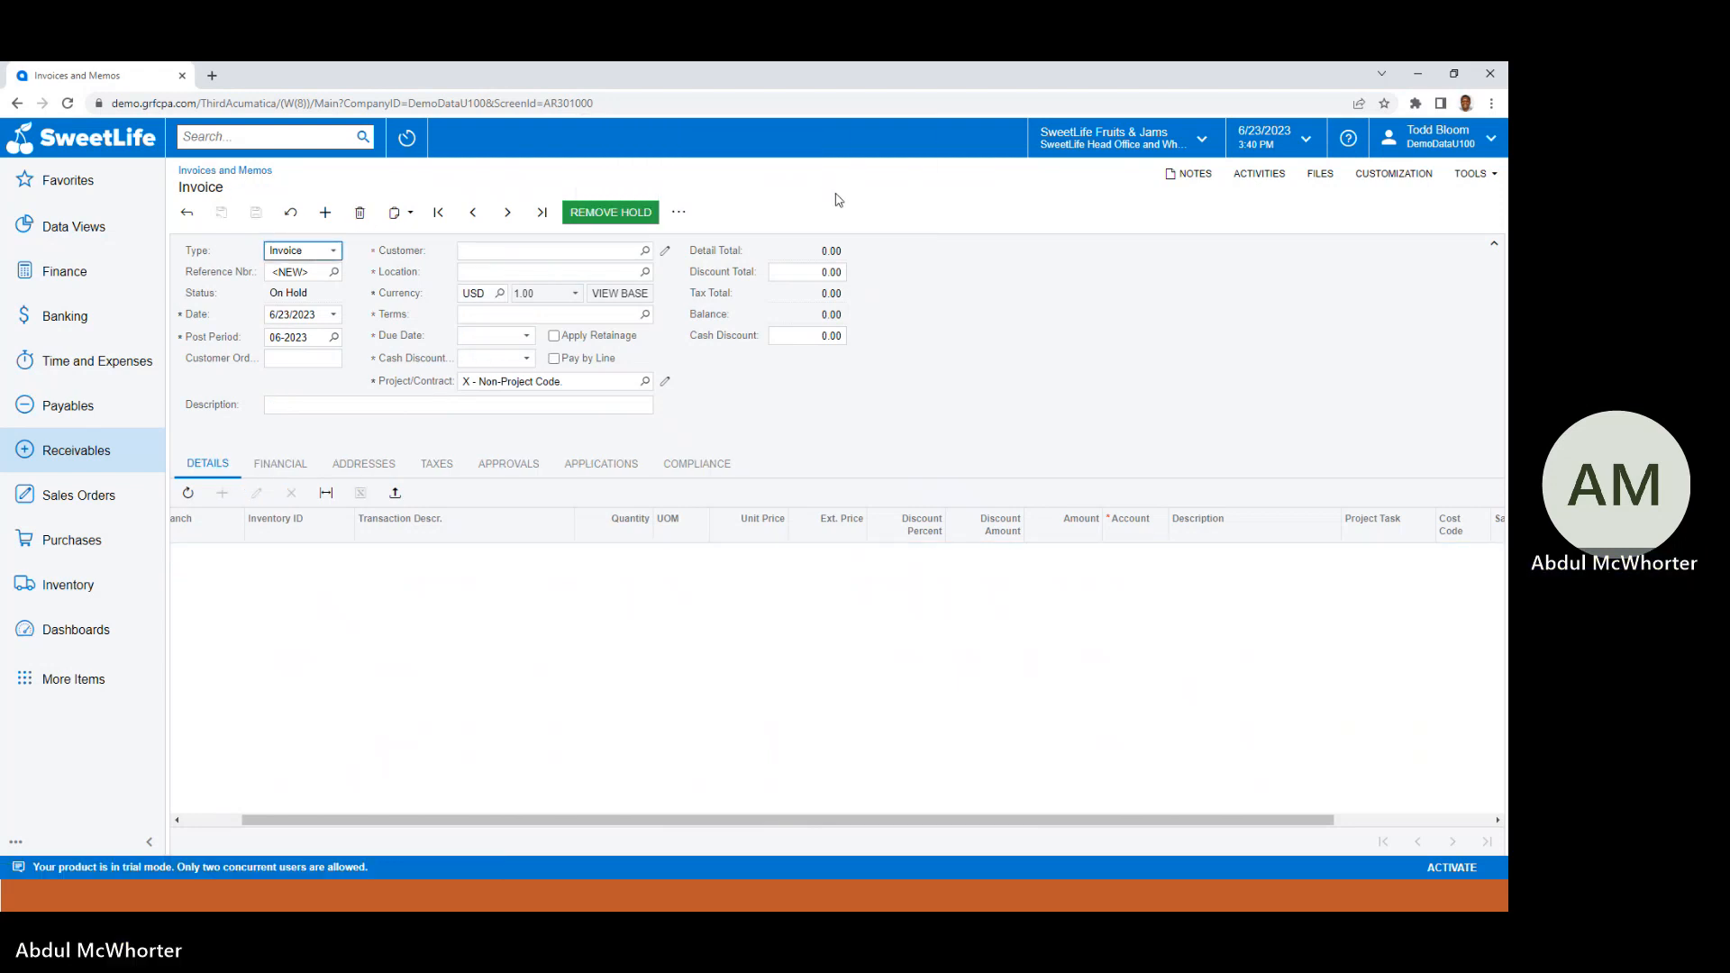
Start a new payables bill for vendor ACMEDO - Acme Doors & Glass with the description "test".
left_click(99, 408)
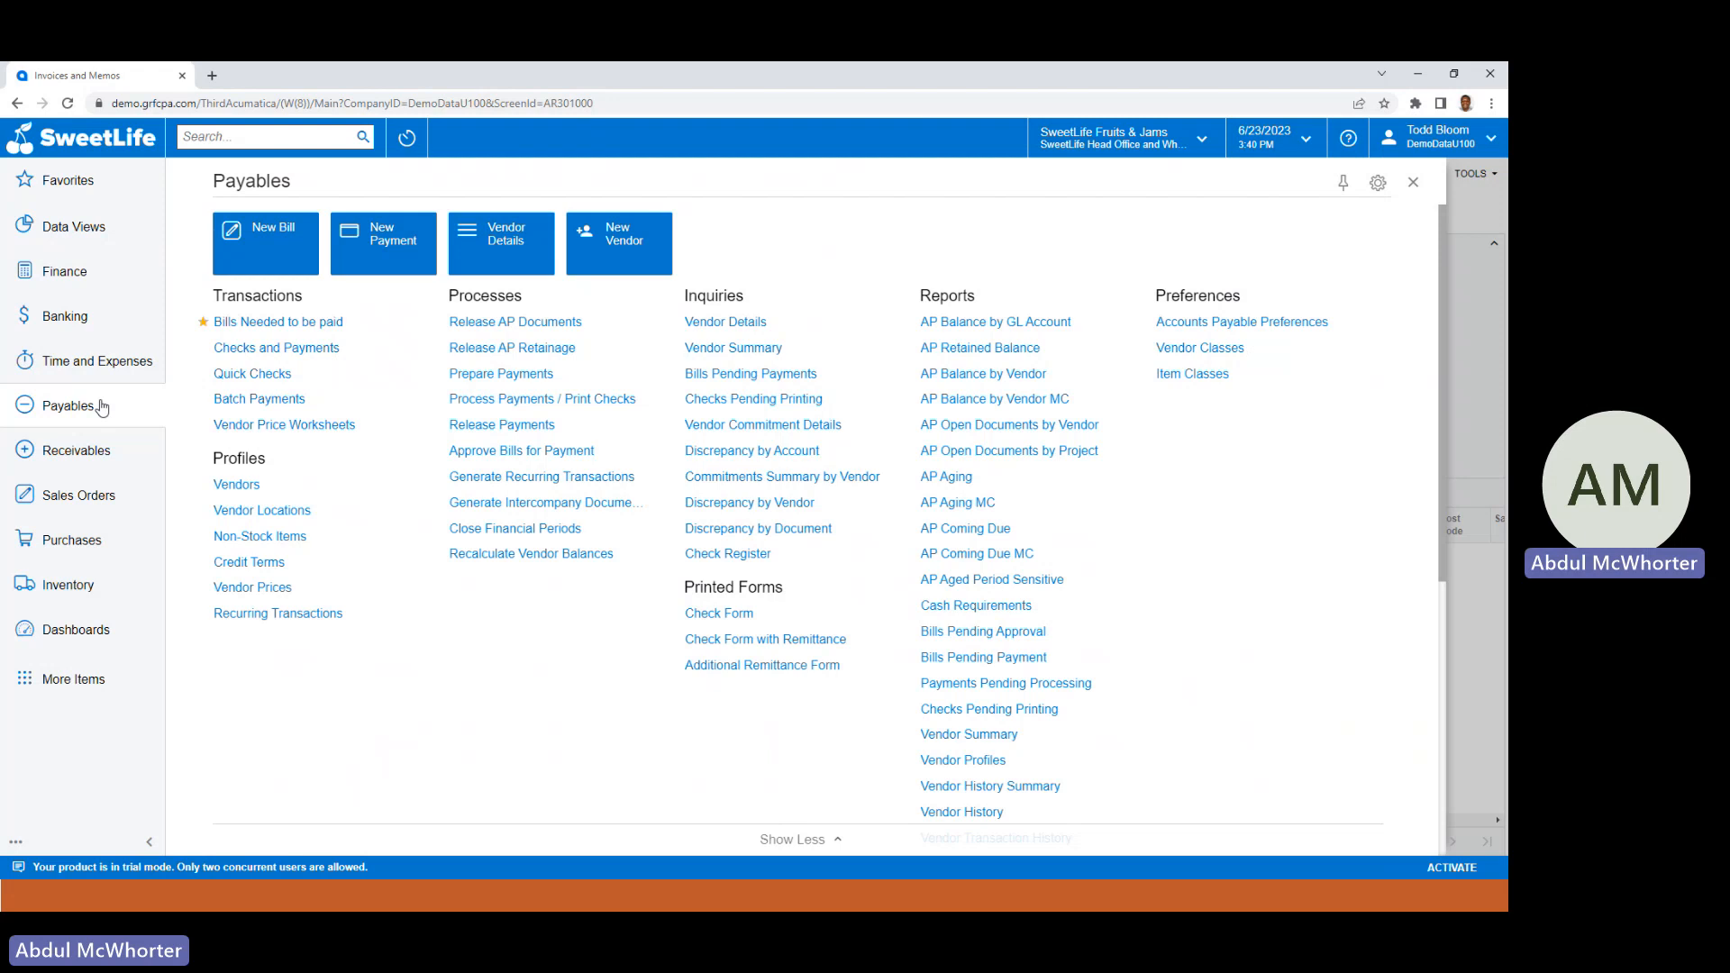
left_click(392, 322)
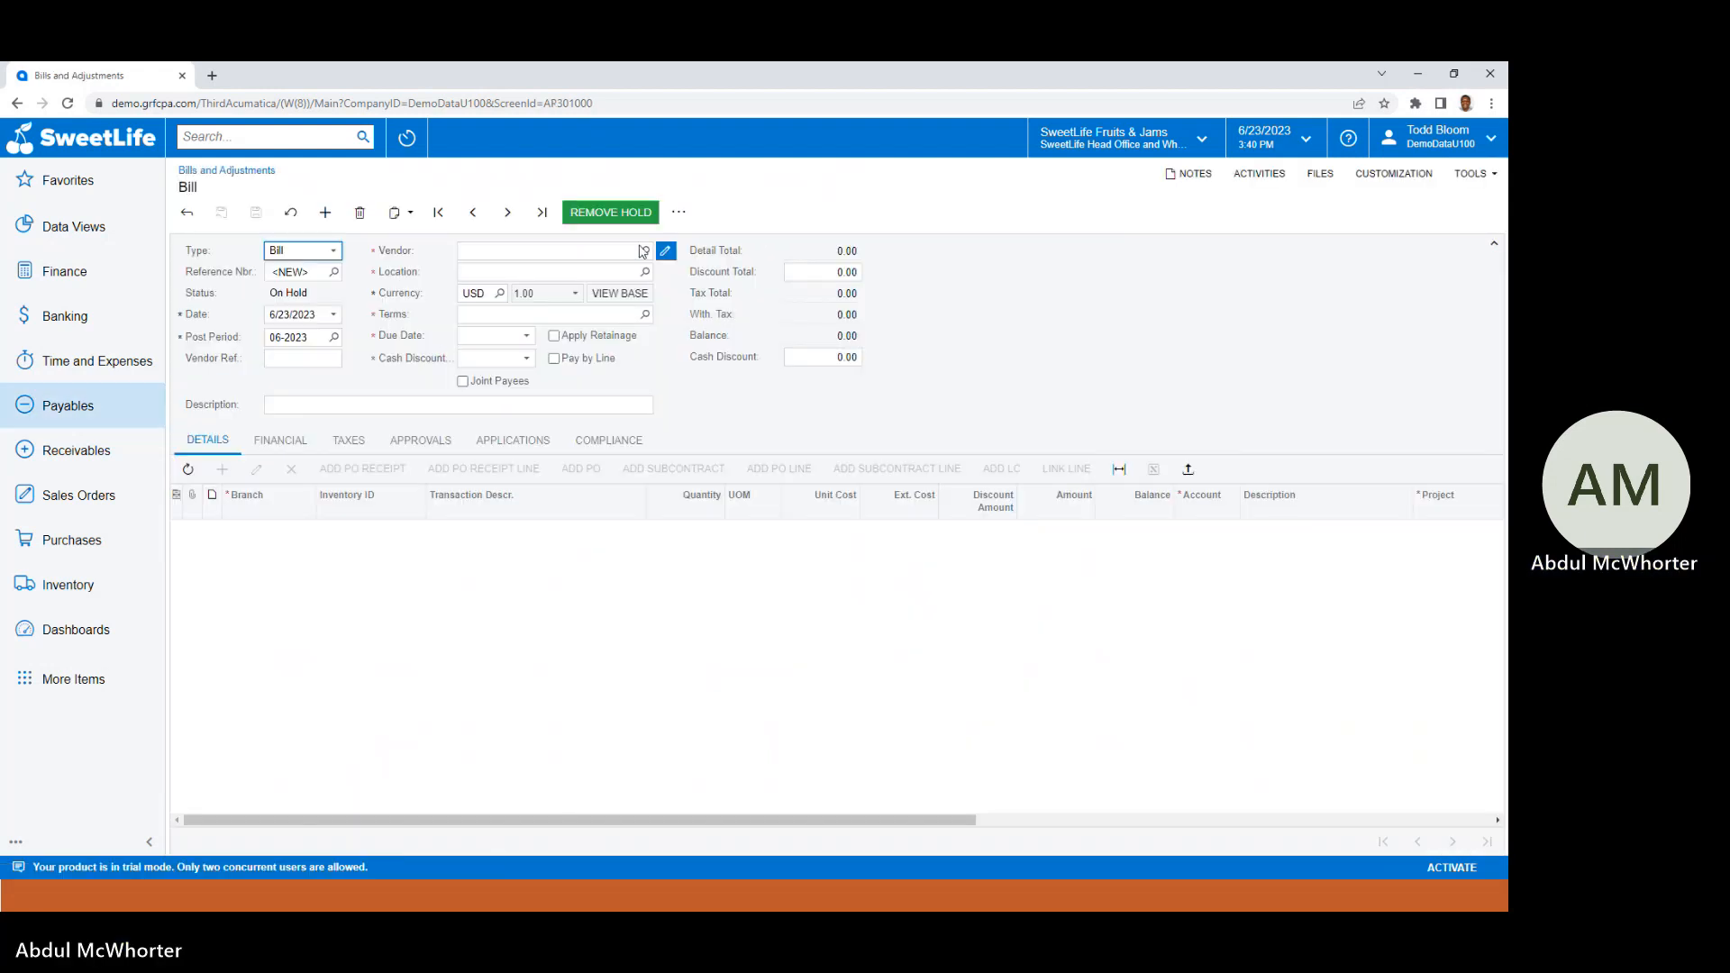
left_click(643, 252)
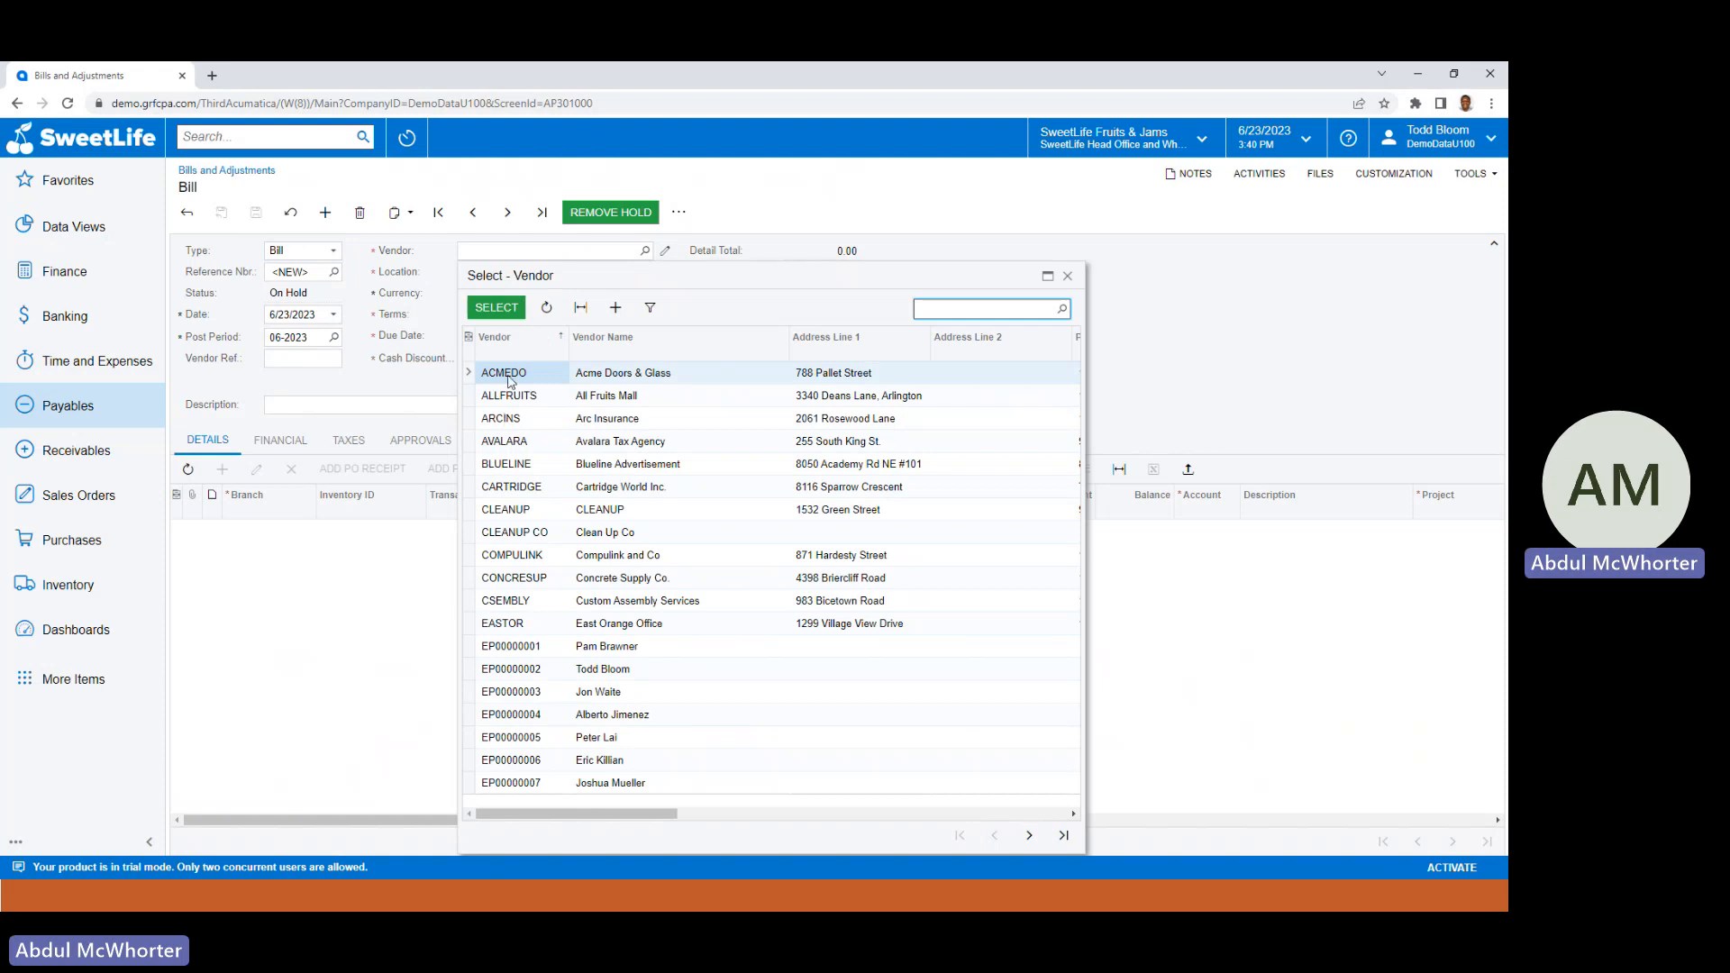
double_click(509, 375)
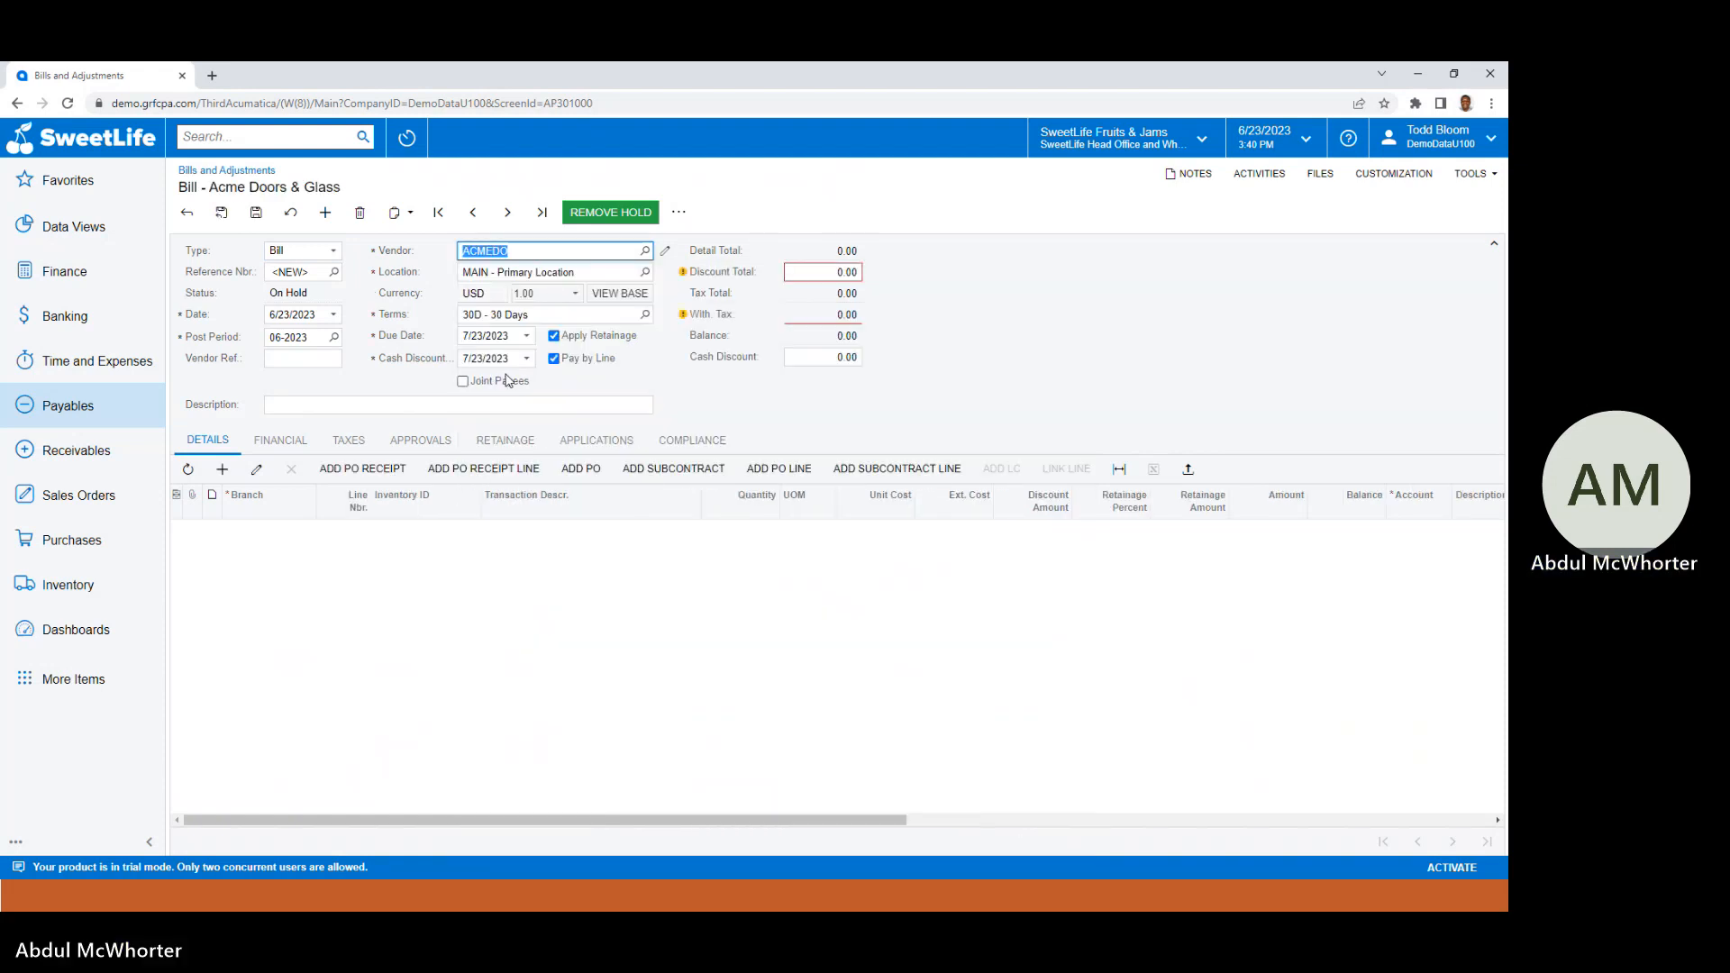
left_click(306, 411)
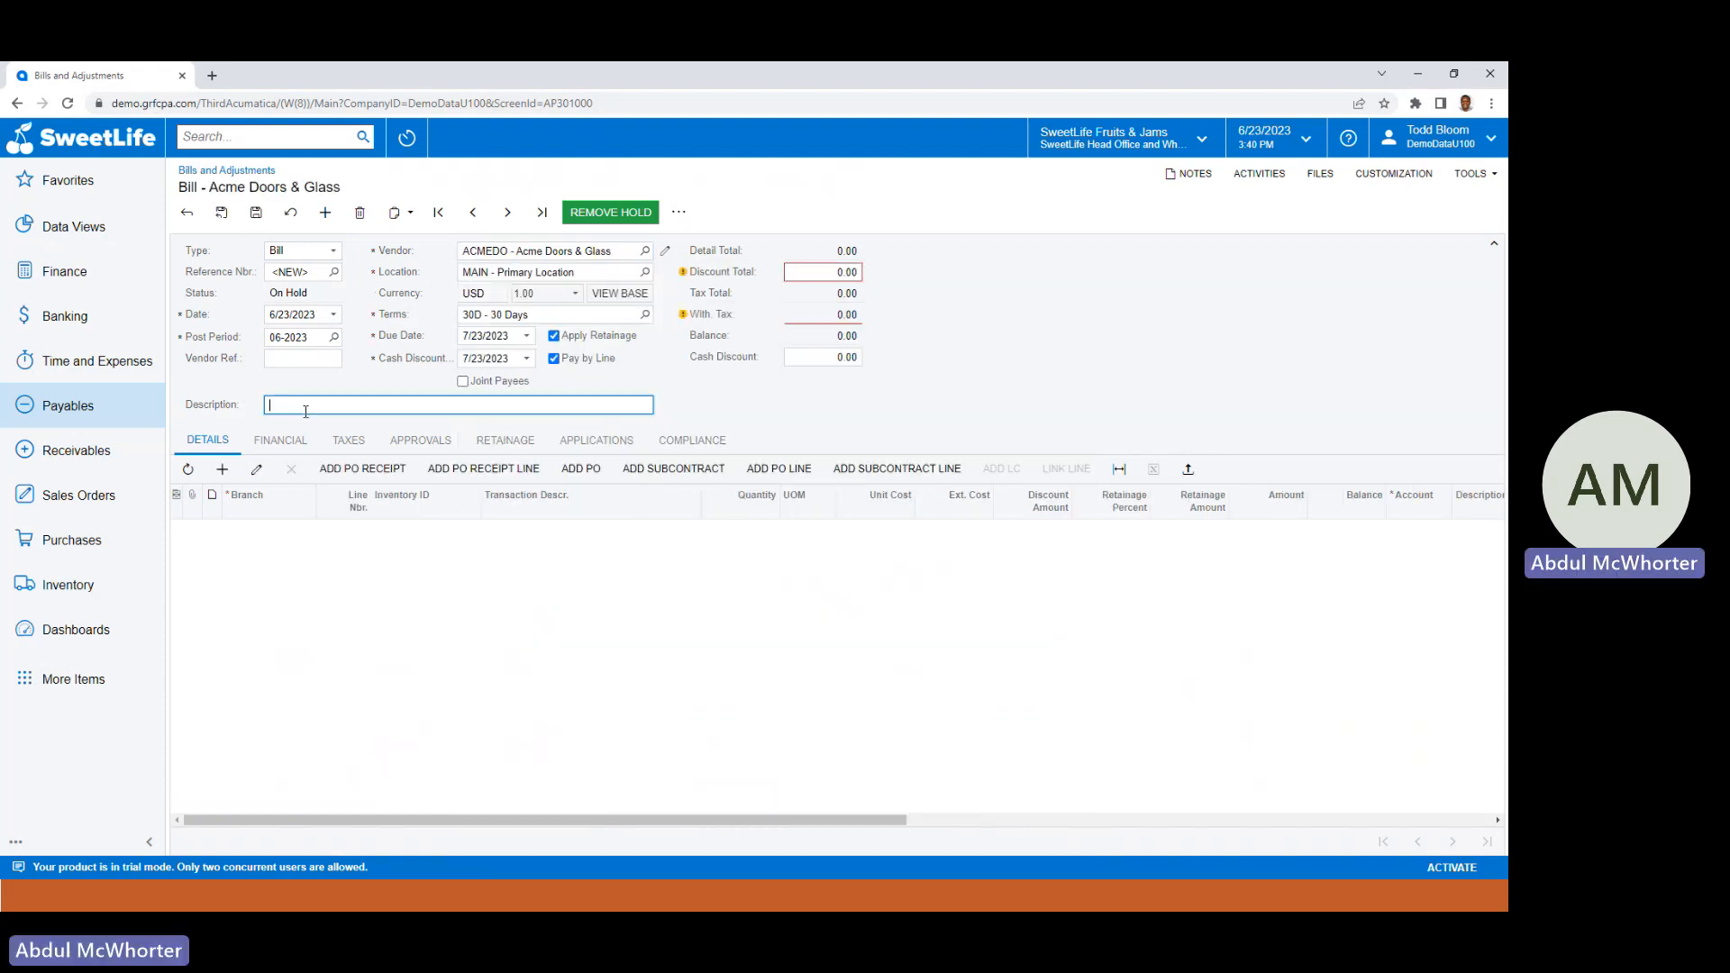
type("test")
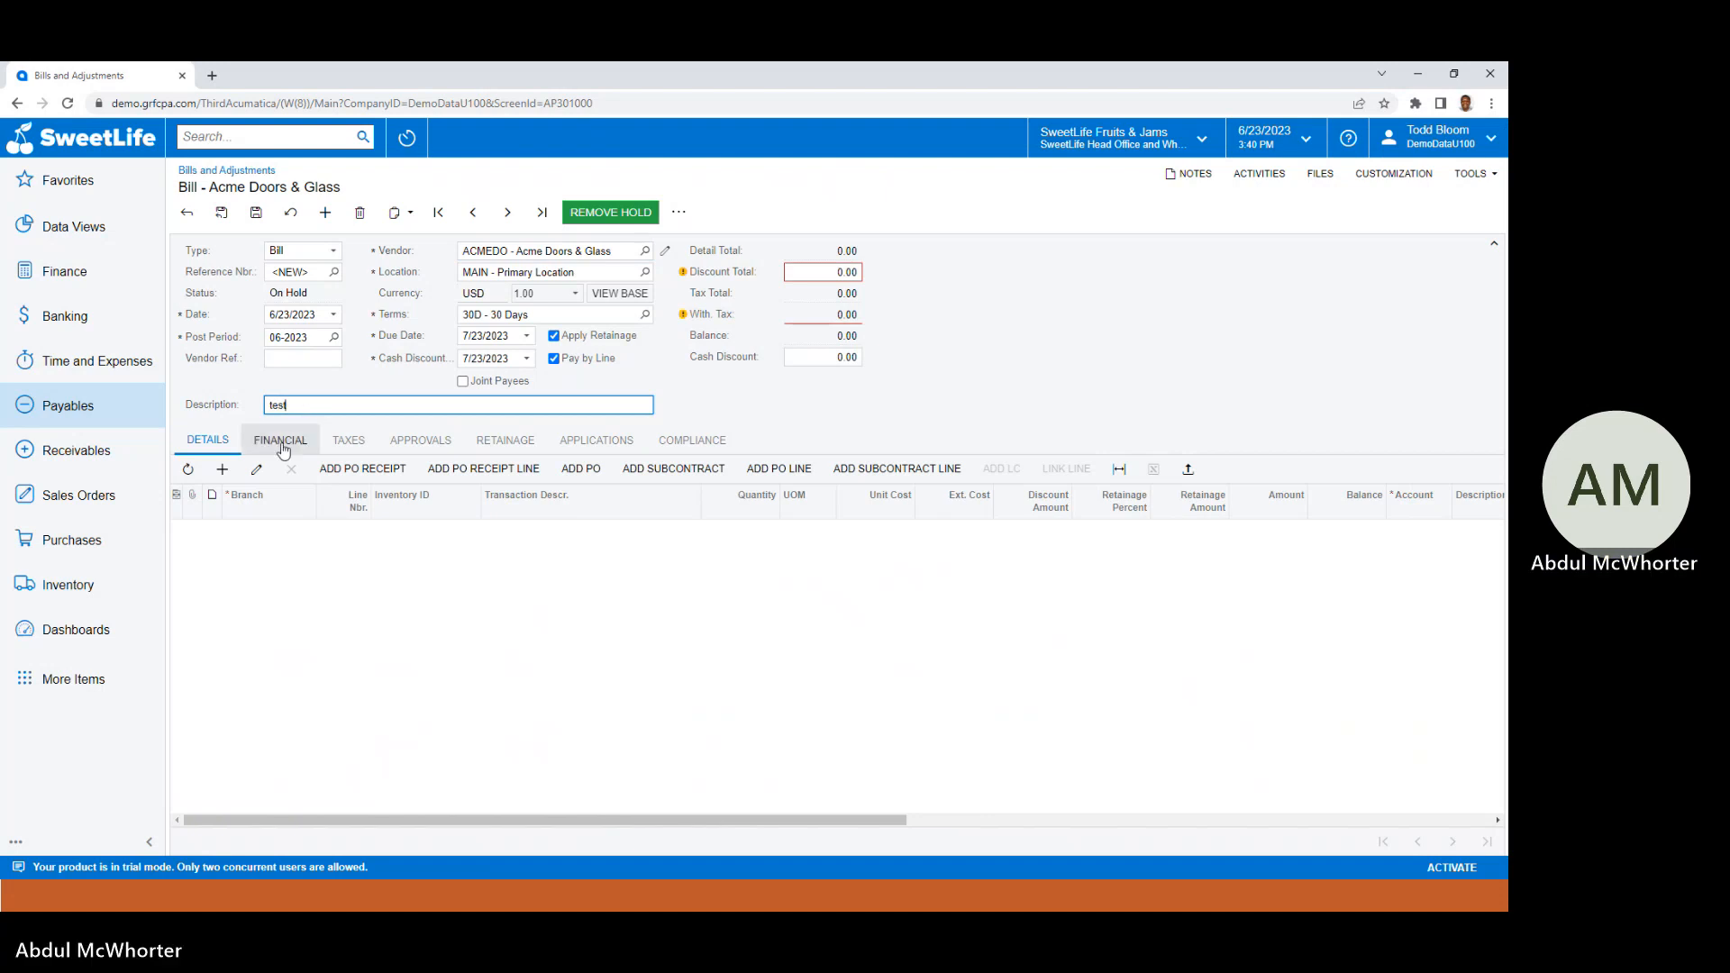
Add a bill detail line with the transaction description "test" and an extended cost of 500.
left_click(221, 469)
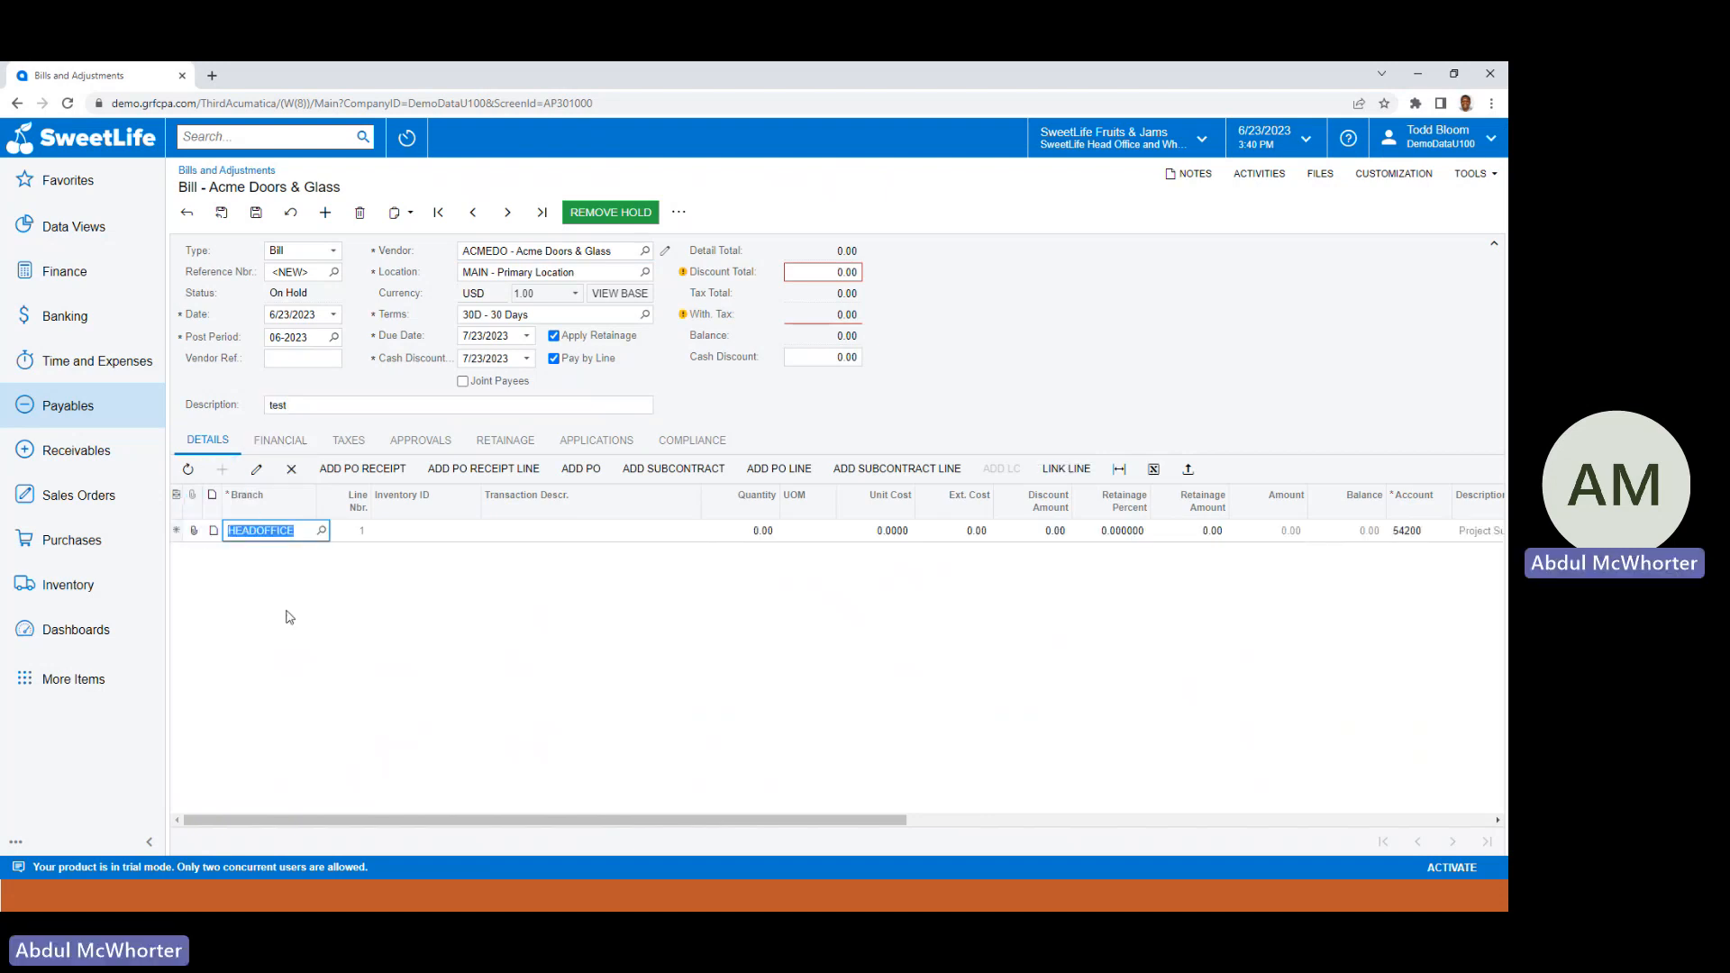
left_click(544, 537)
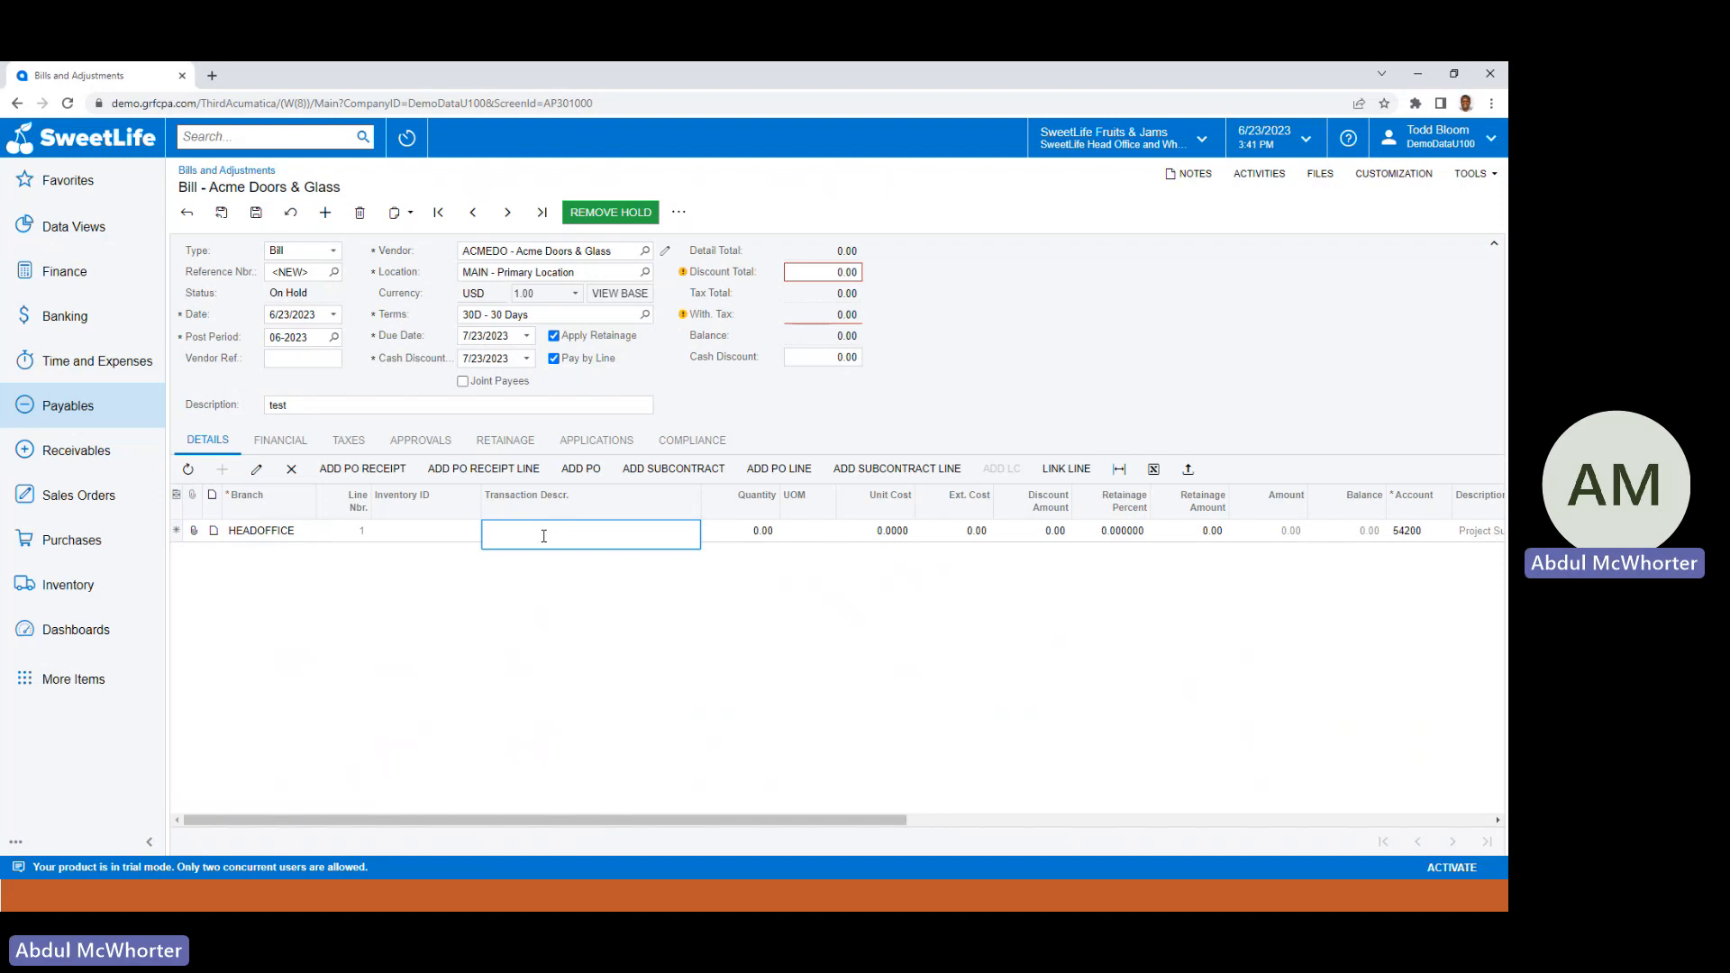
type("test")
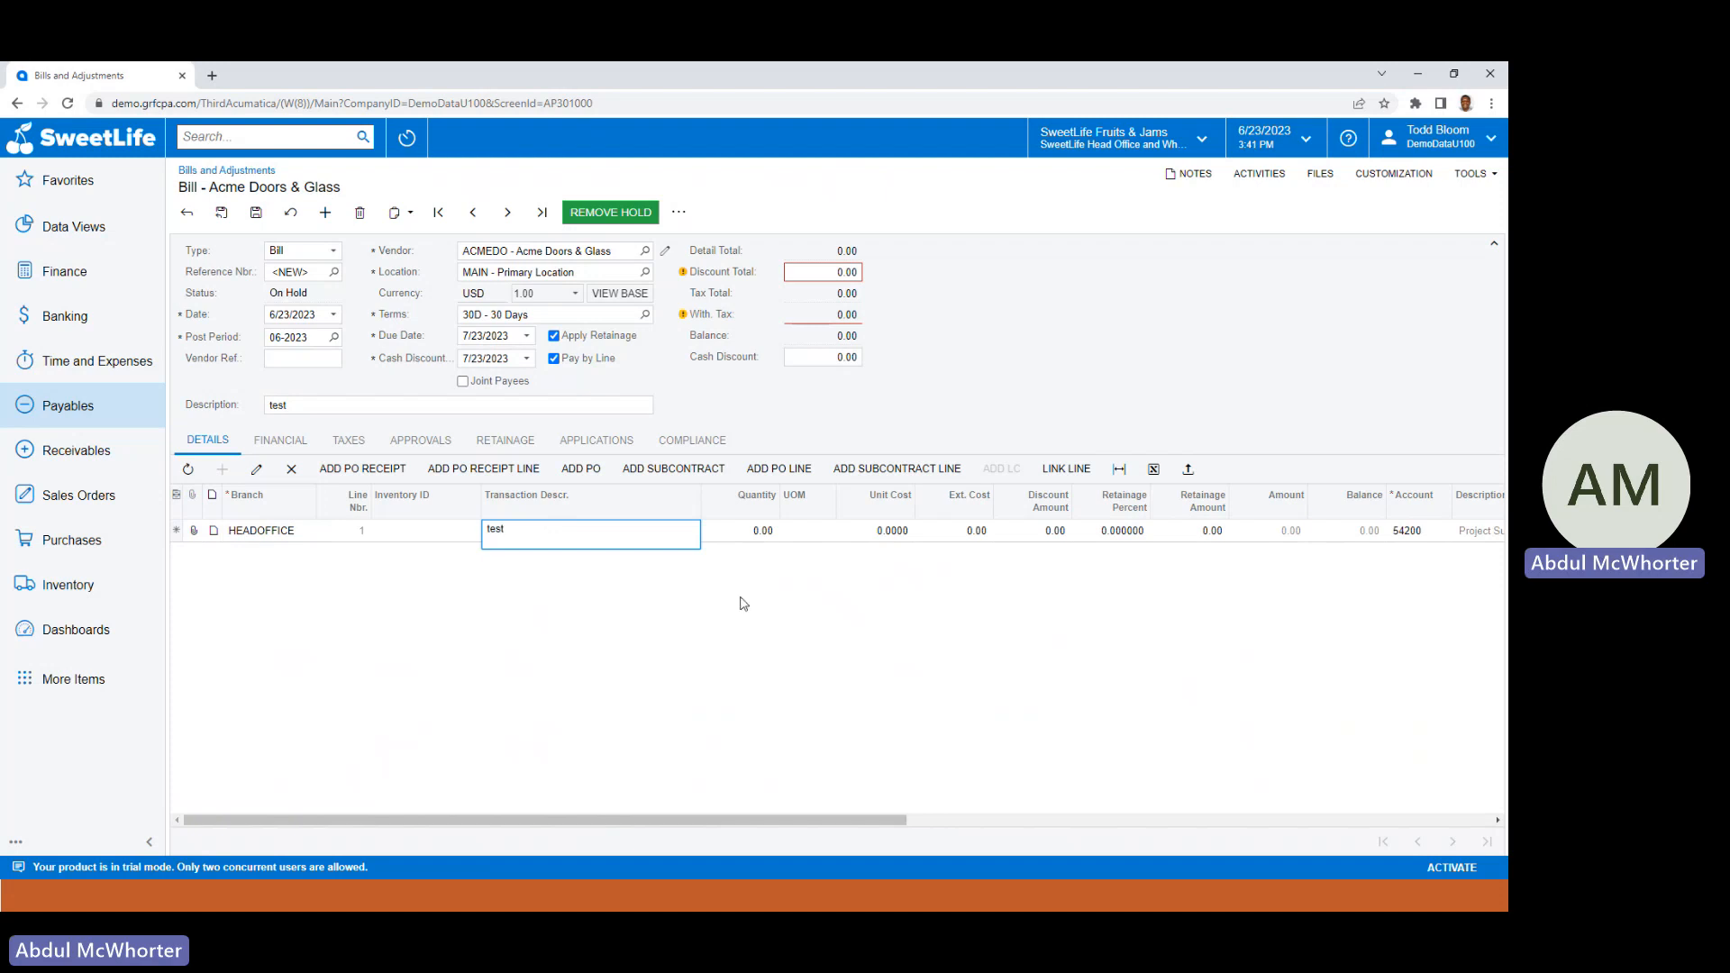
left_click(966, 532)
type("5")
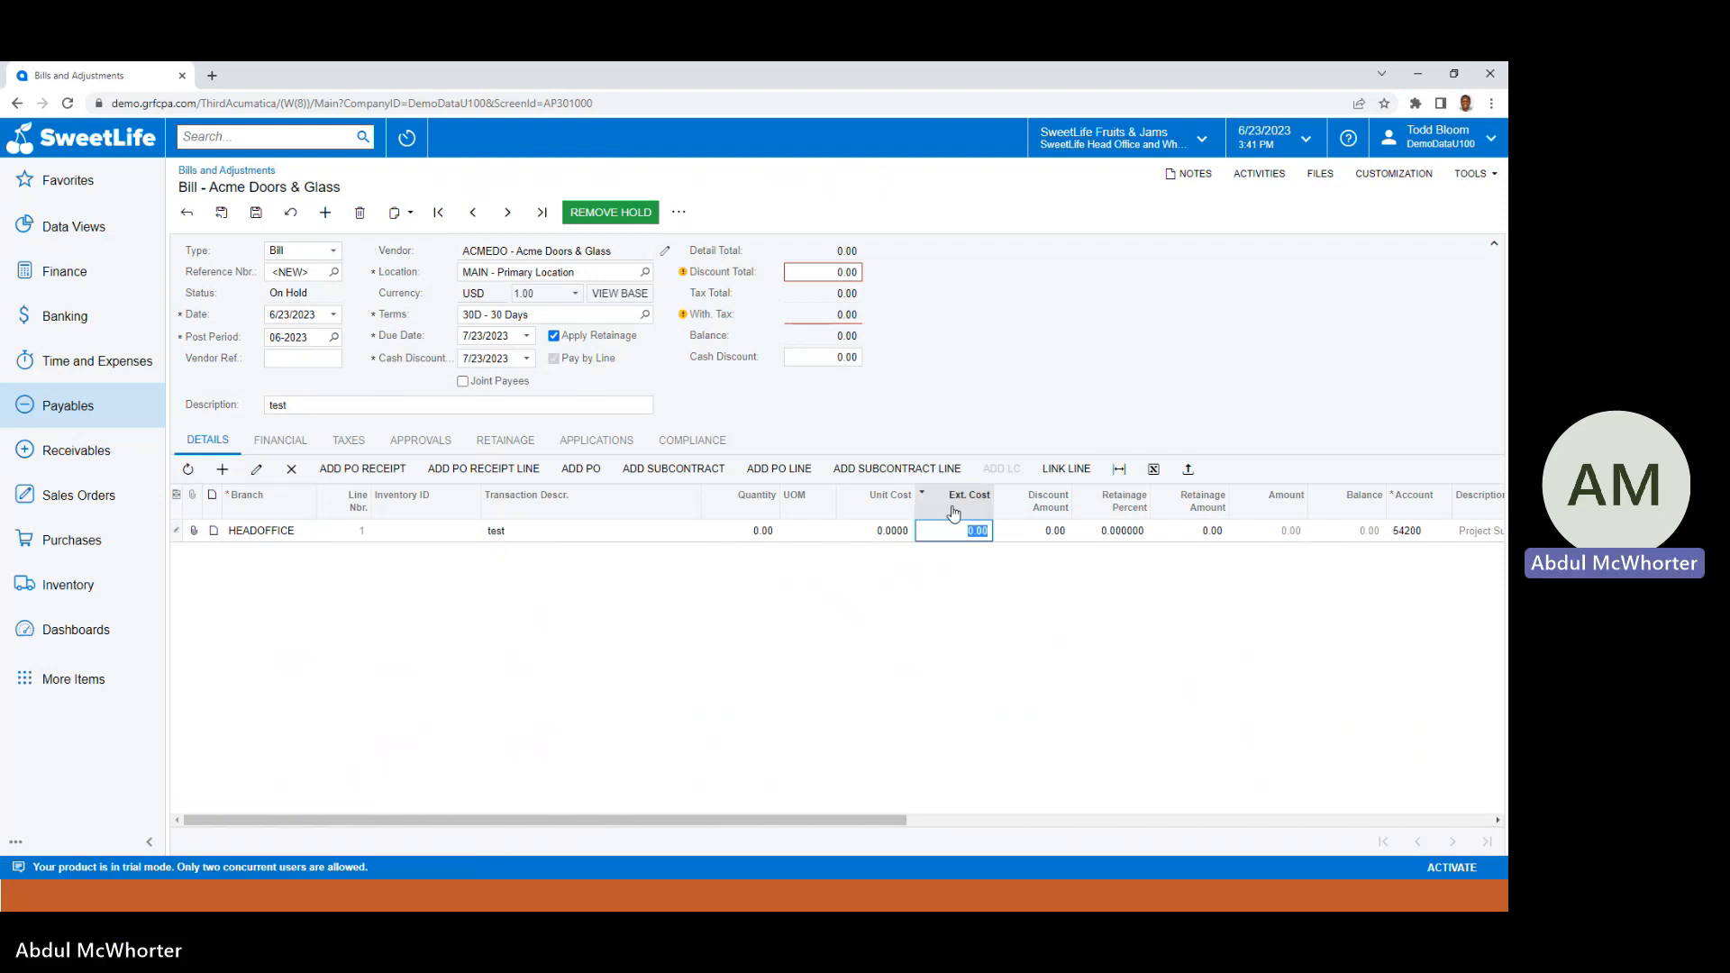
type("00")
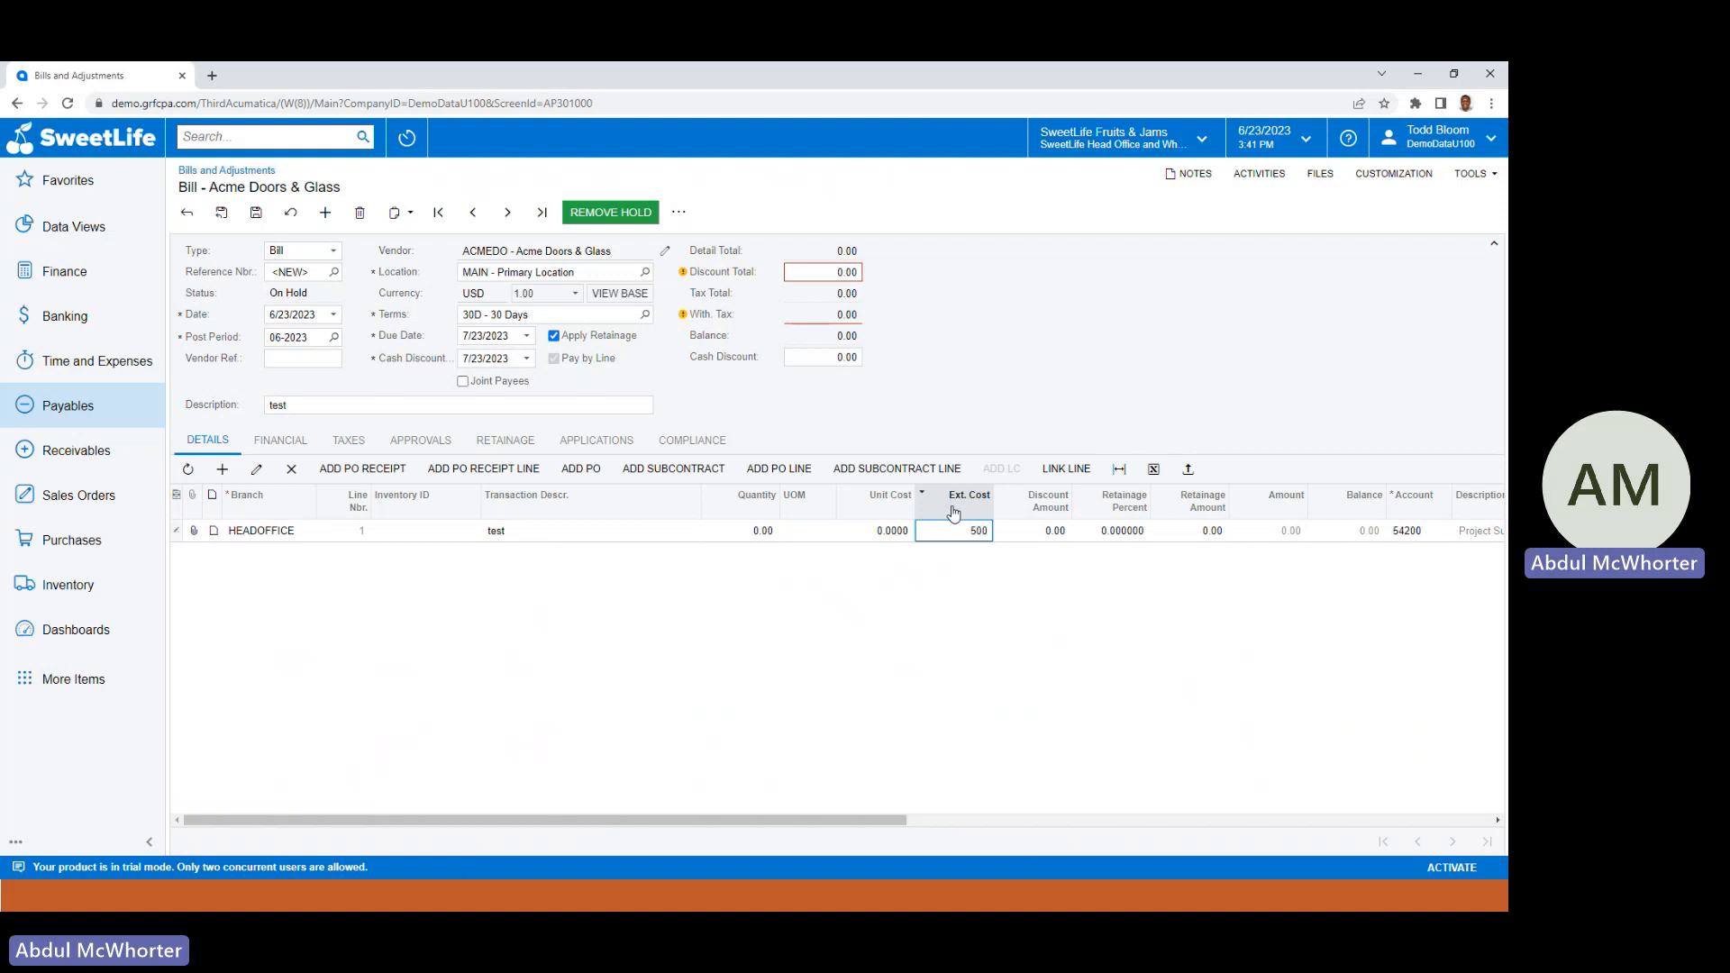
key("Tab")
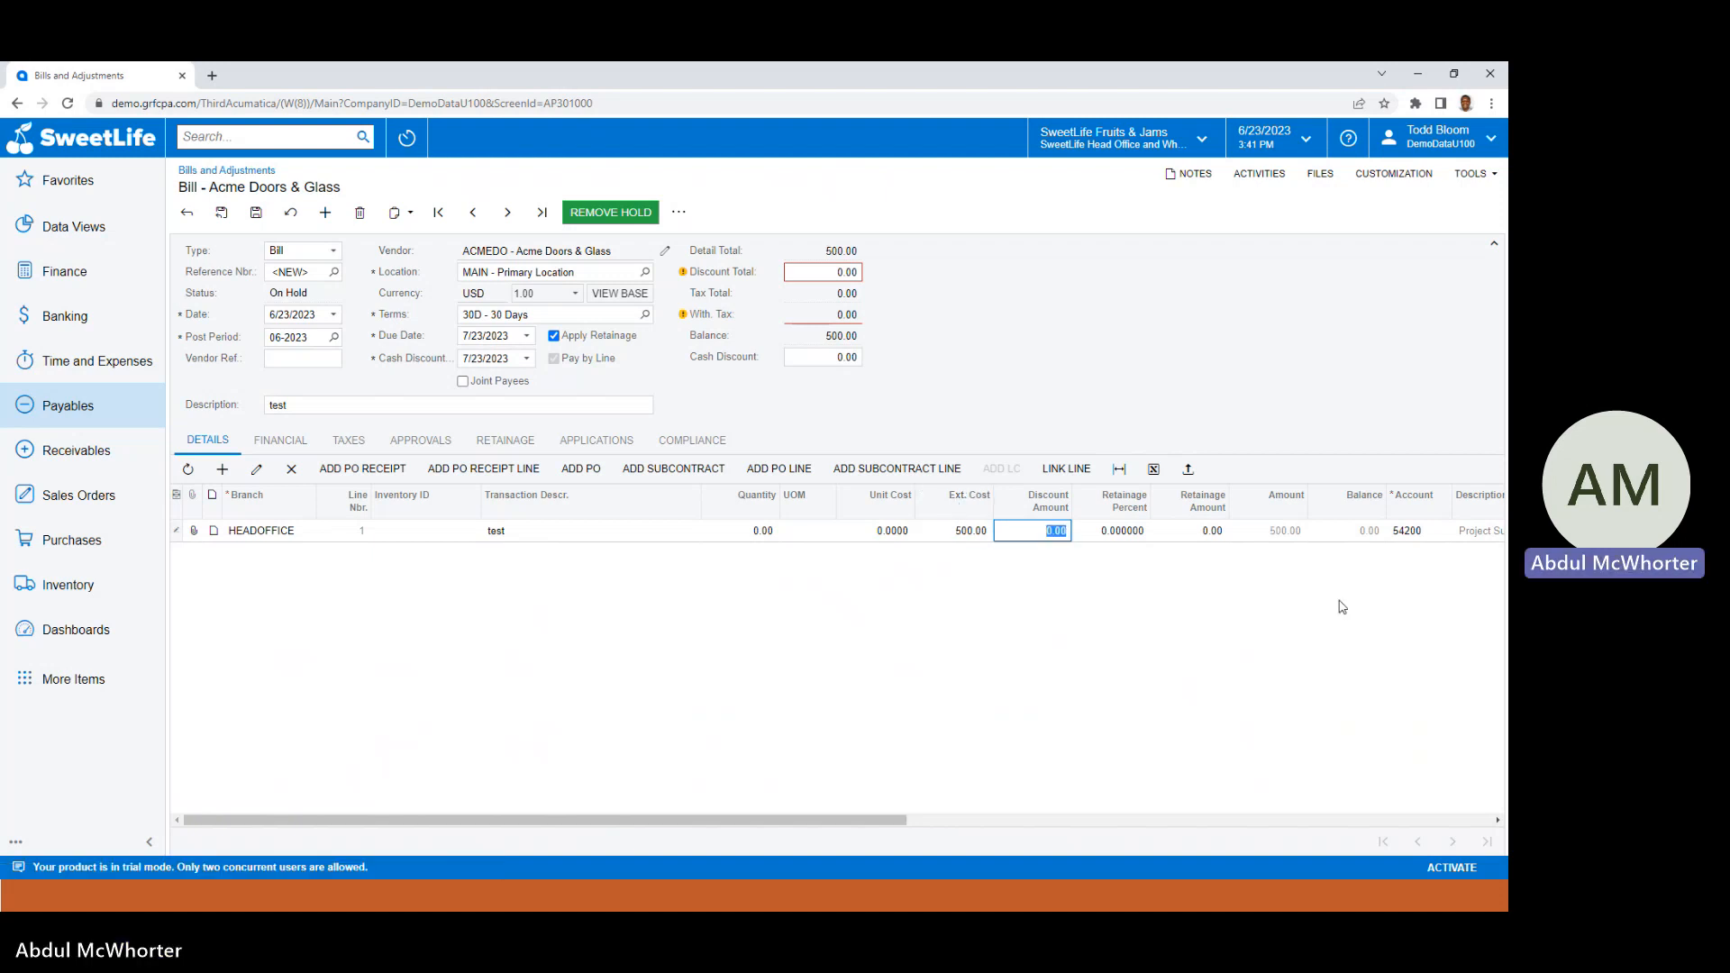
Try to set the bill line's account to 20000 - Accounts Payable, and delete the bill record.
left_click(1408, 534)
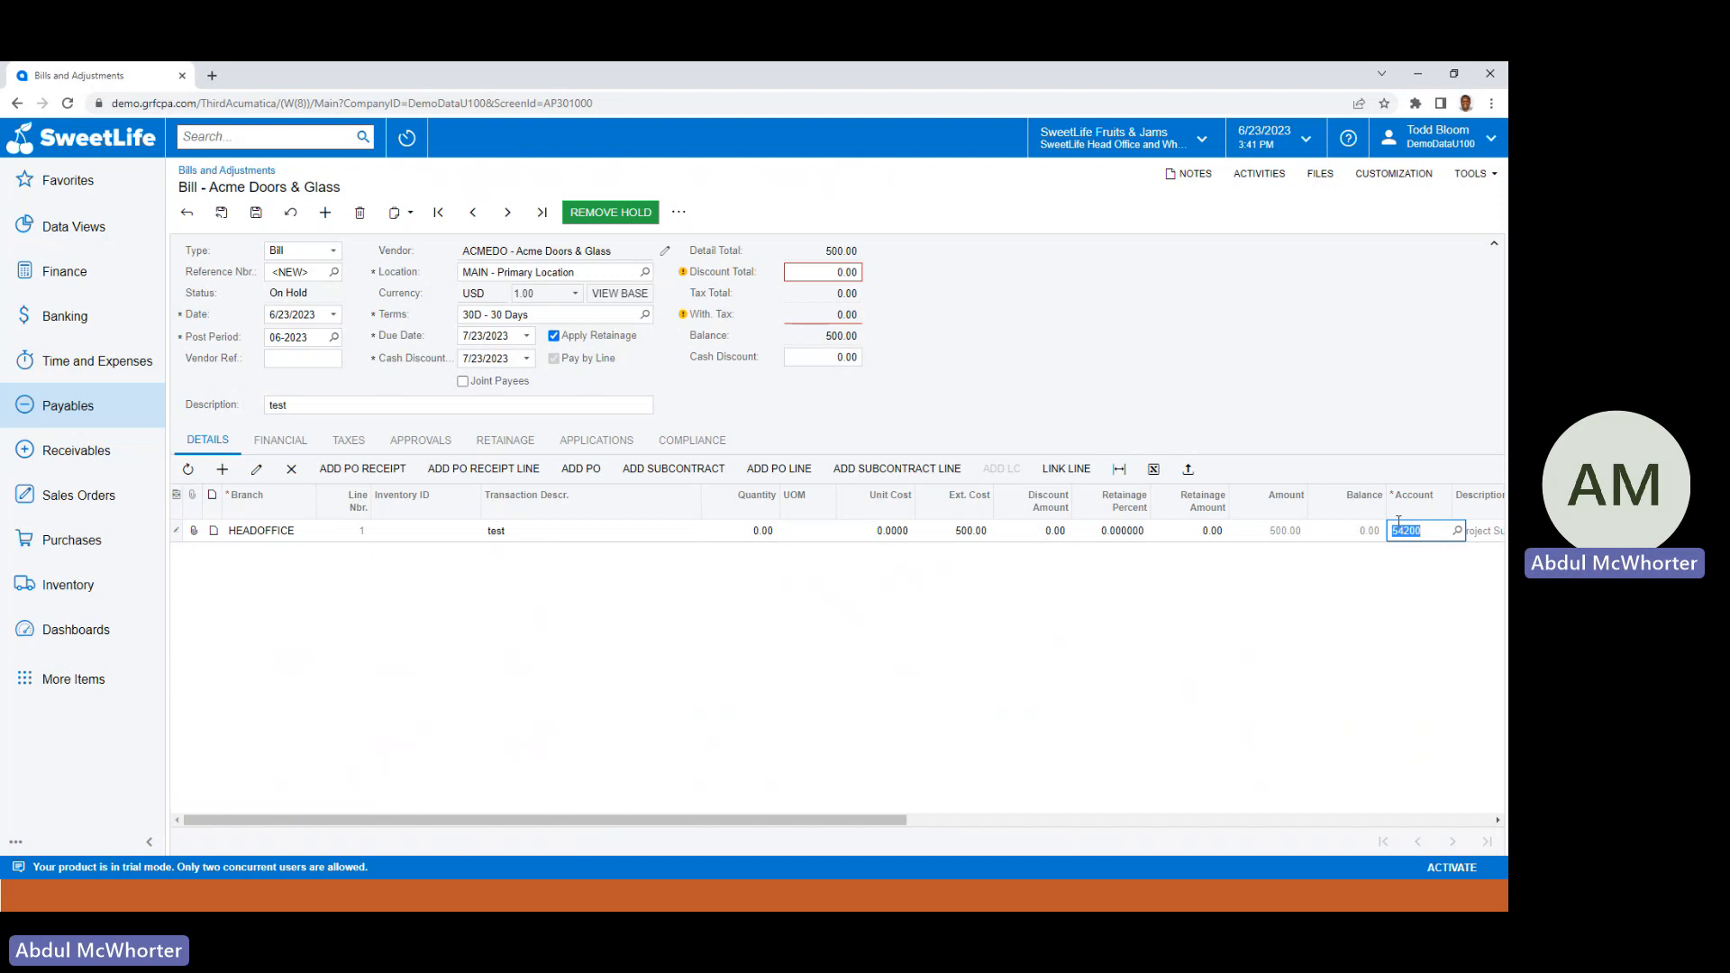
type("20000")
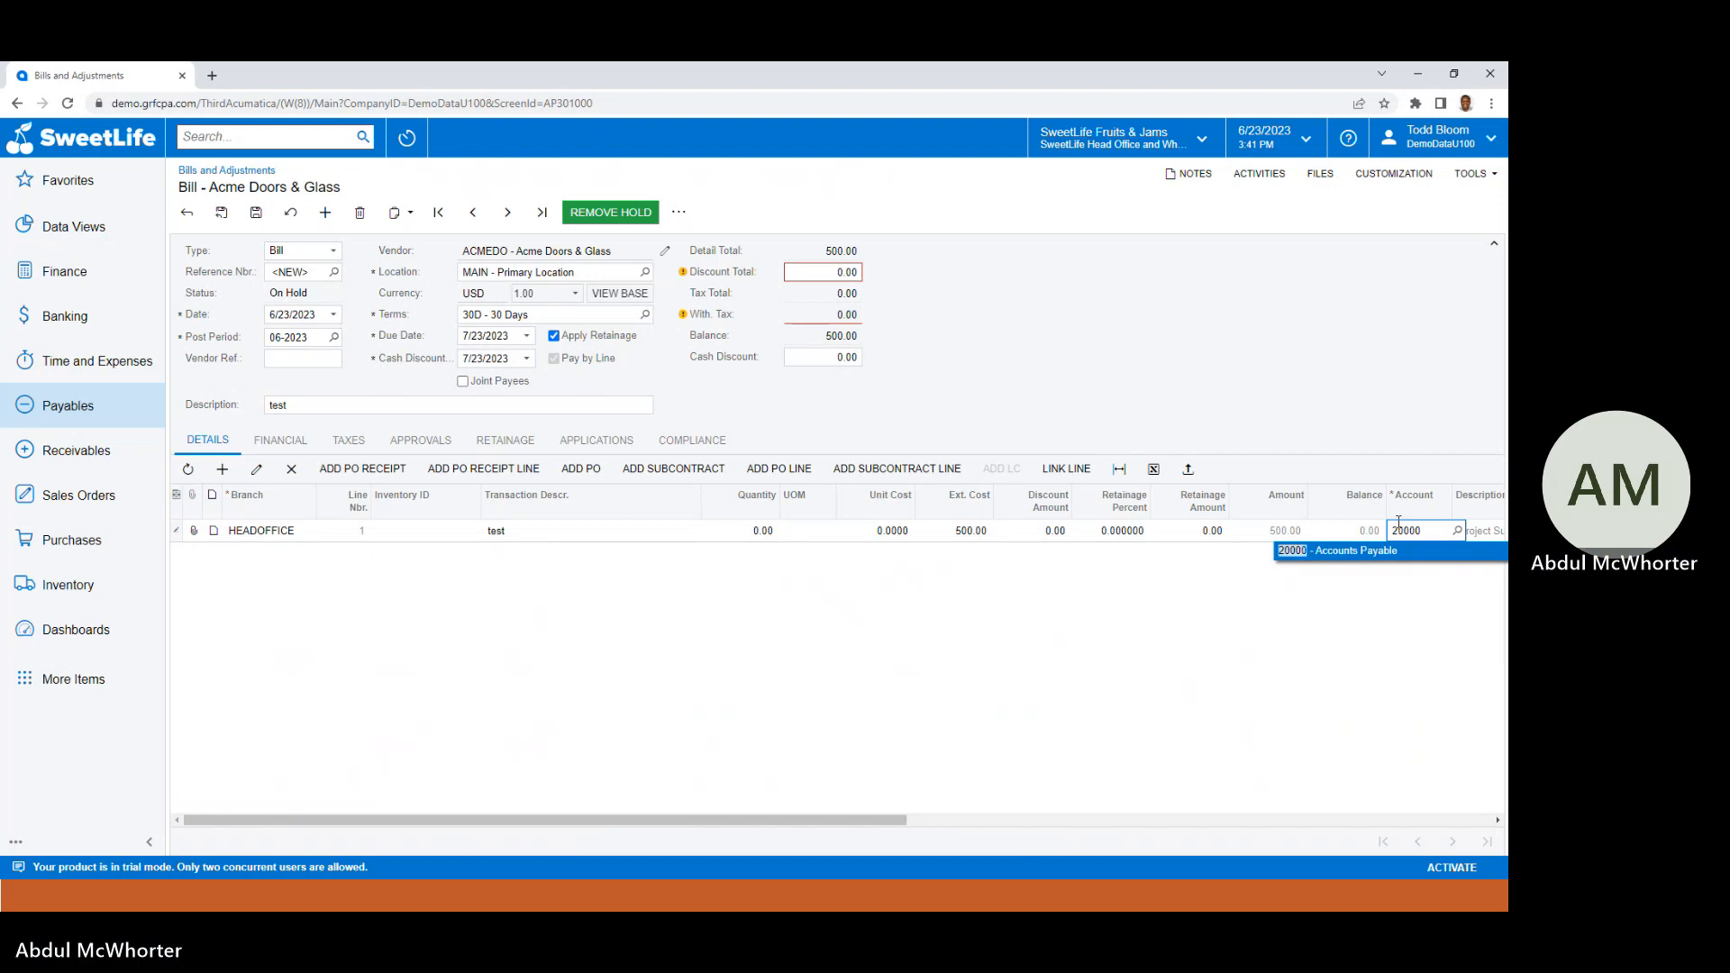
key("Tab")
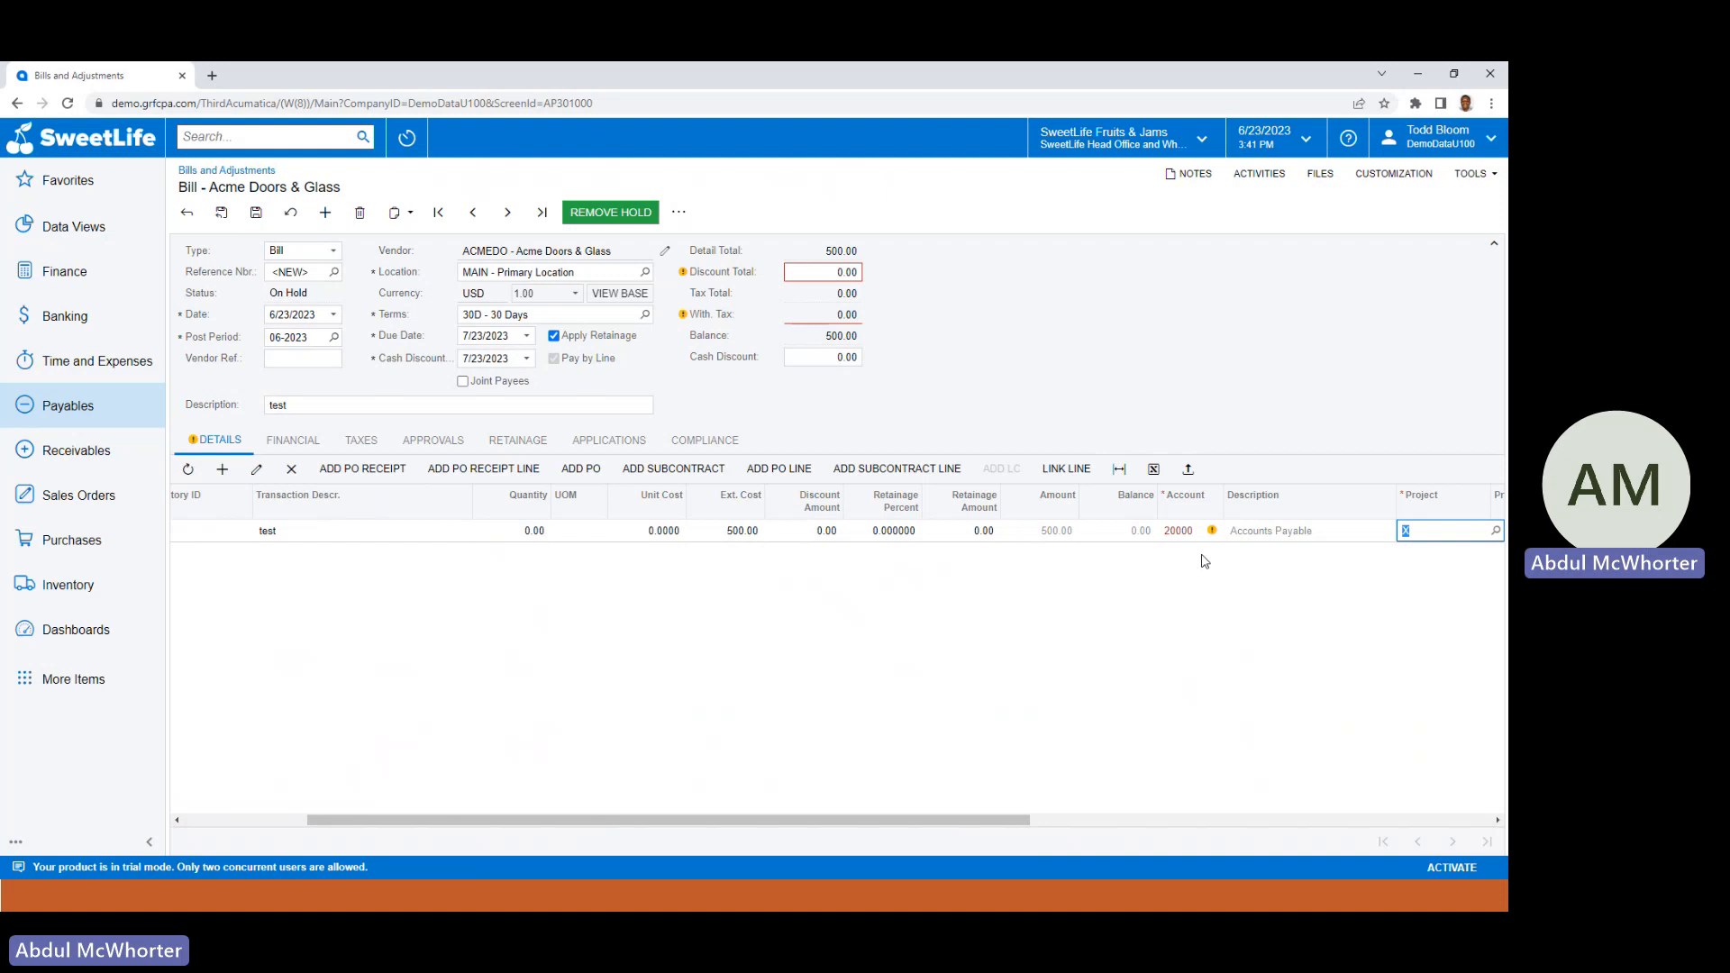
mouse_move(1213, 534)
left_click(359, 216)
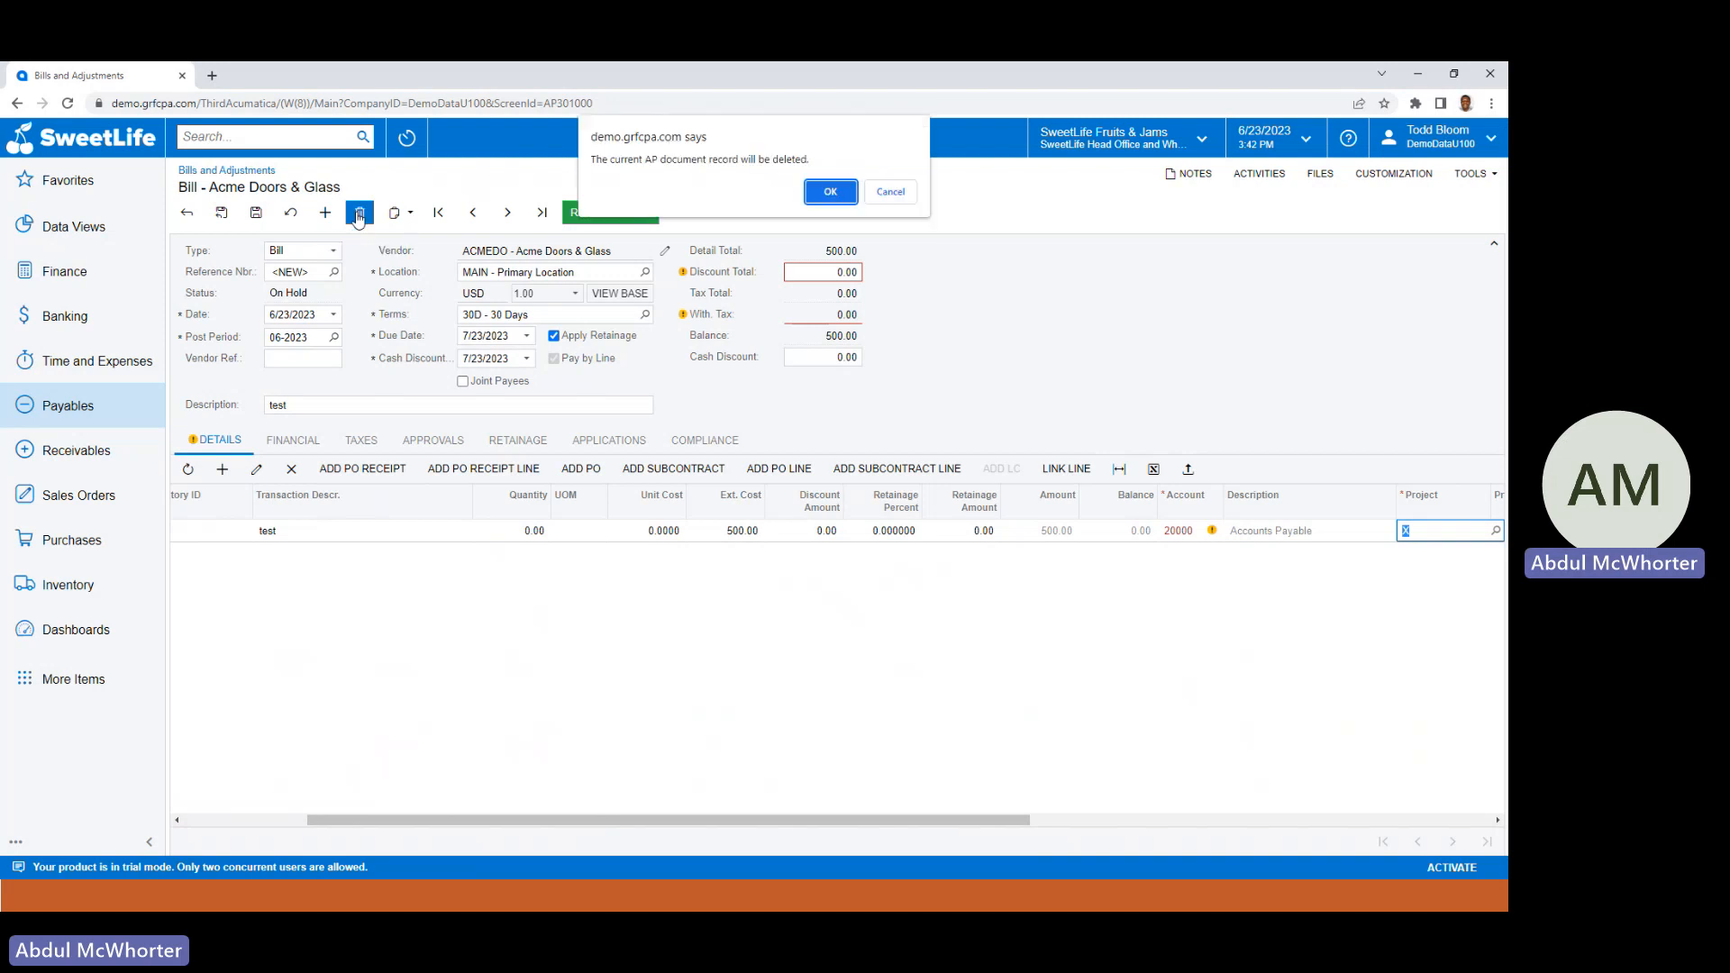
left_click(829, 192)
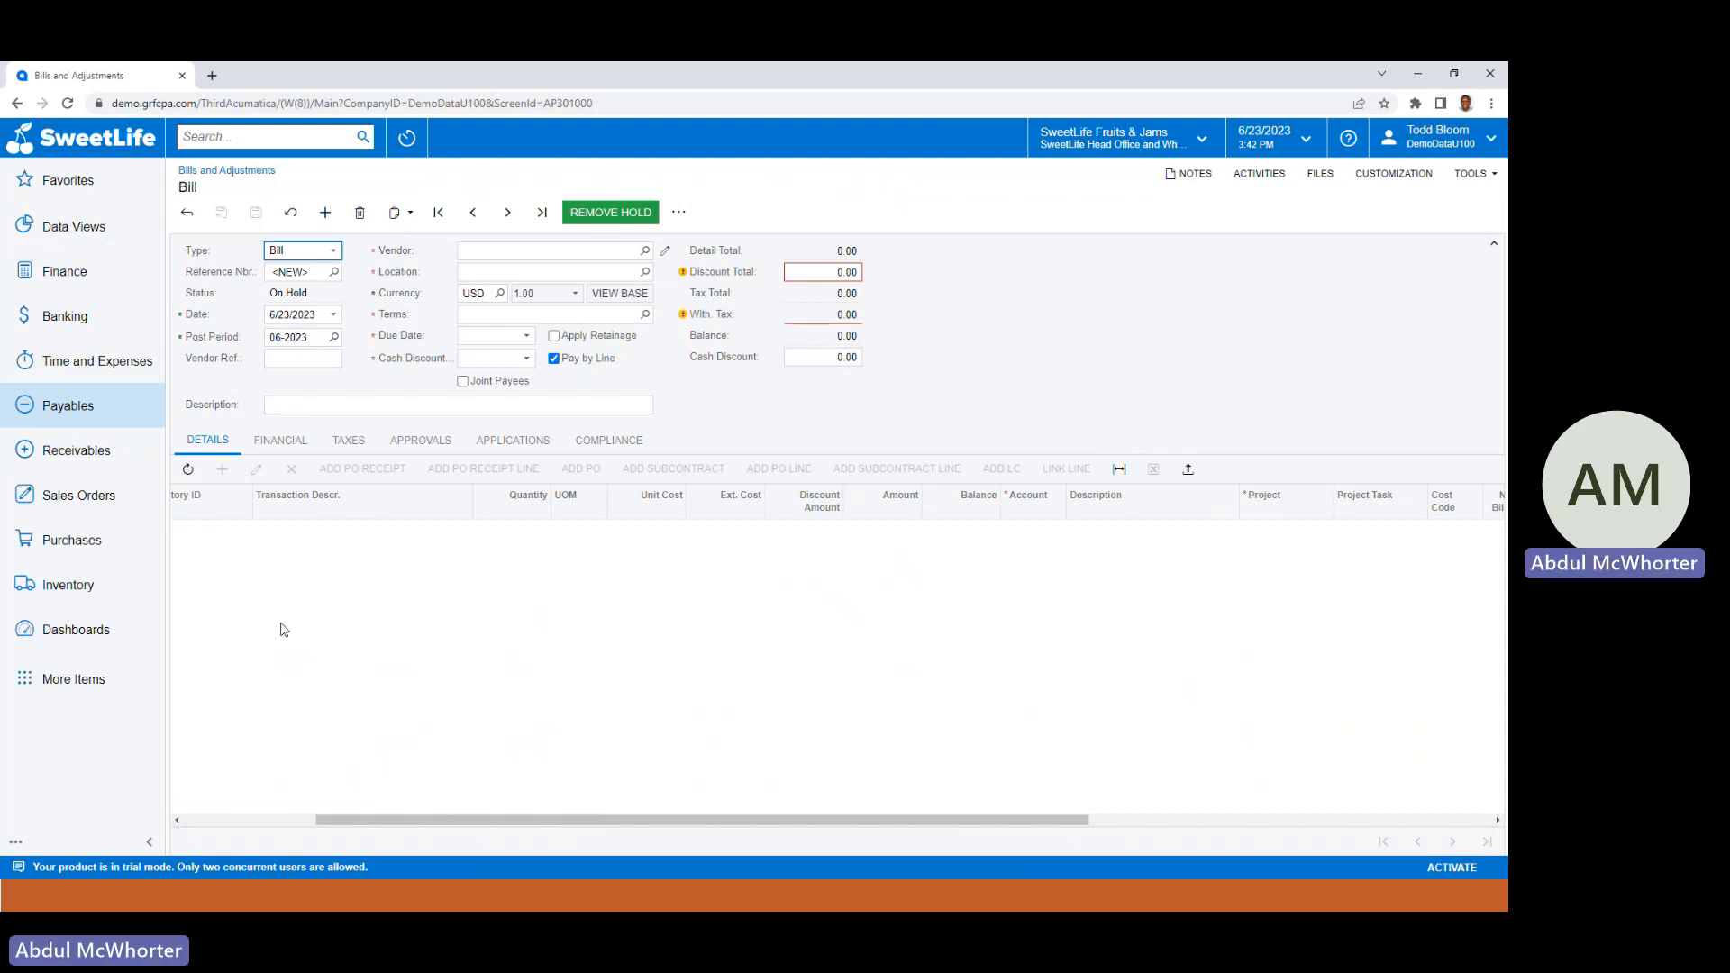
Open the customer record ABAKERY - Allen's Bakery and show its GL account settings.
left_click(88, 467)
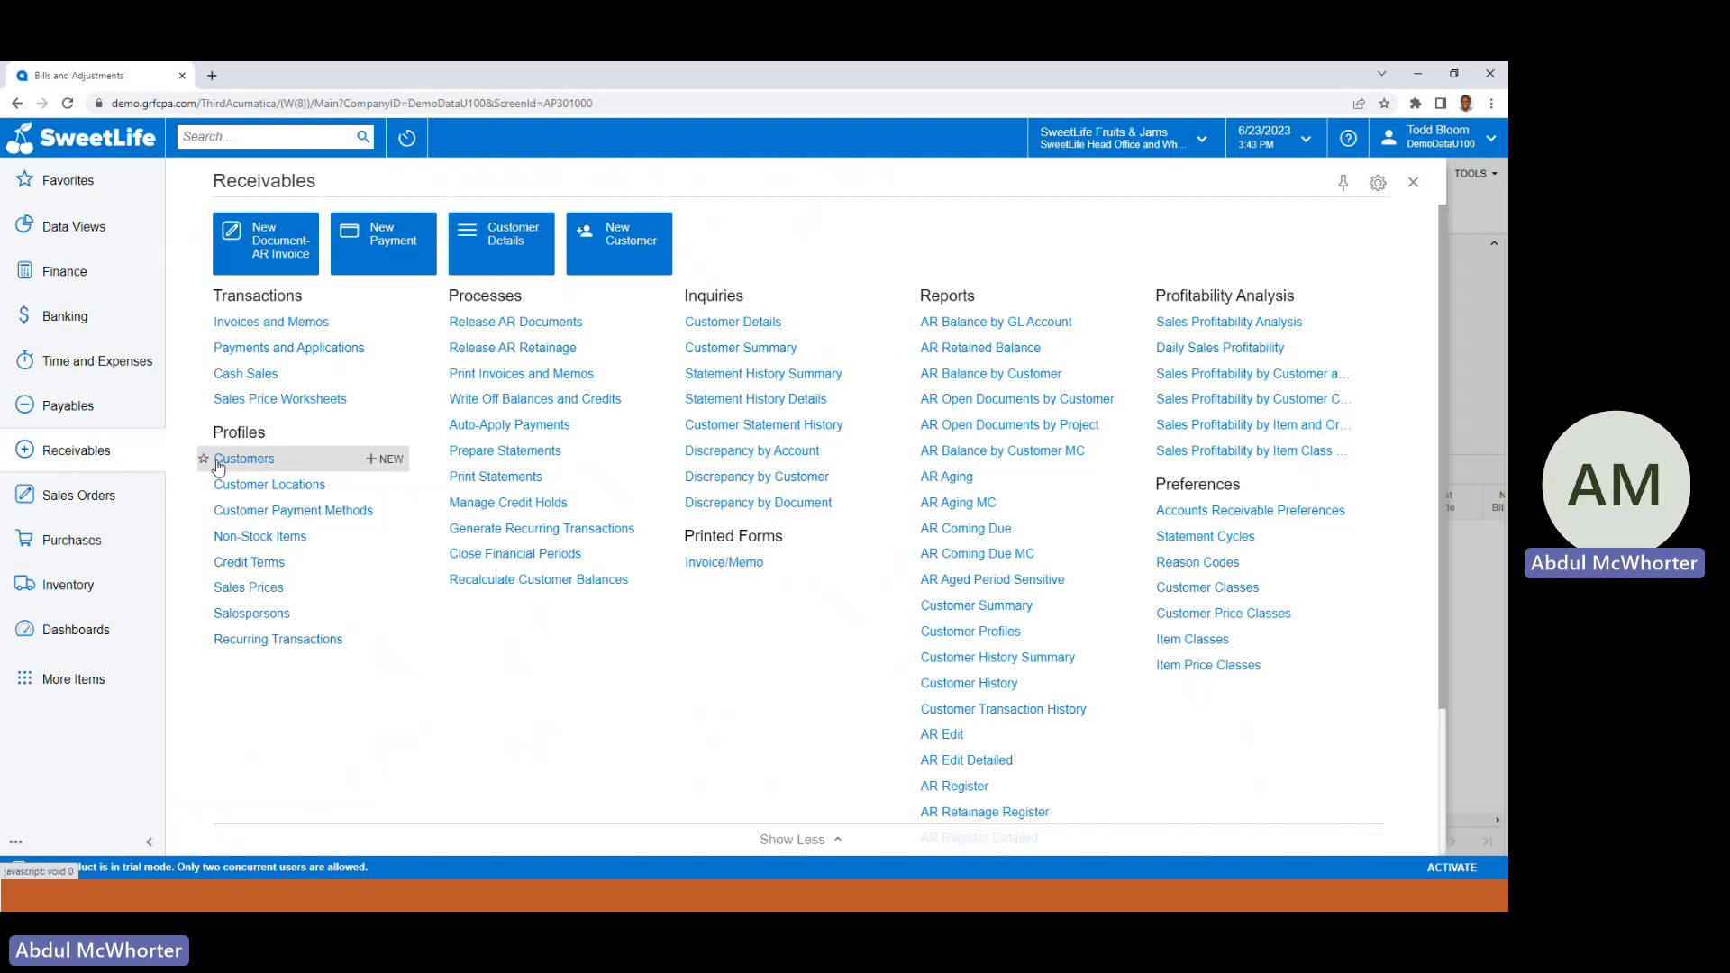
left_click(385, 459)
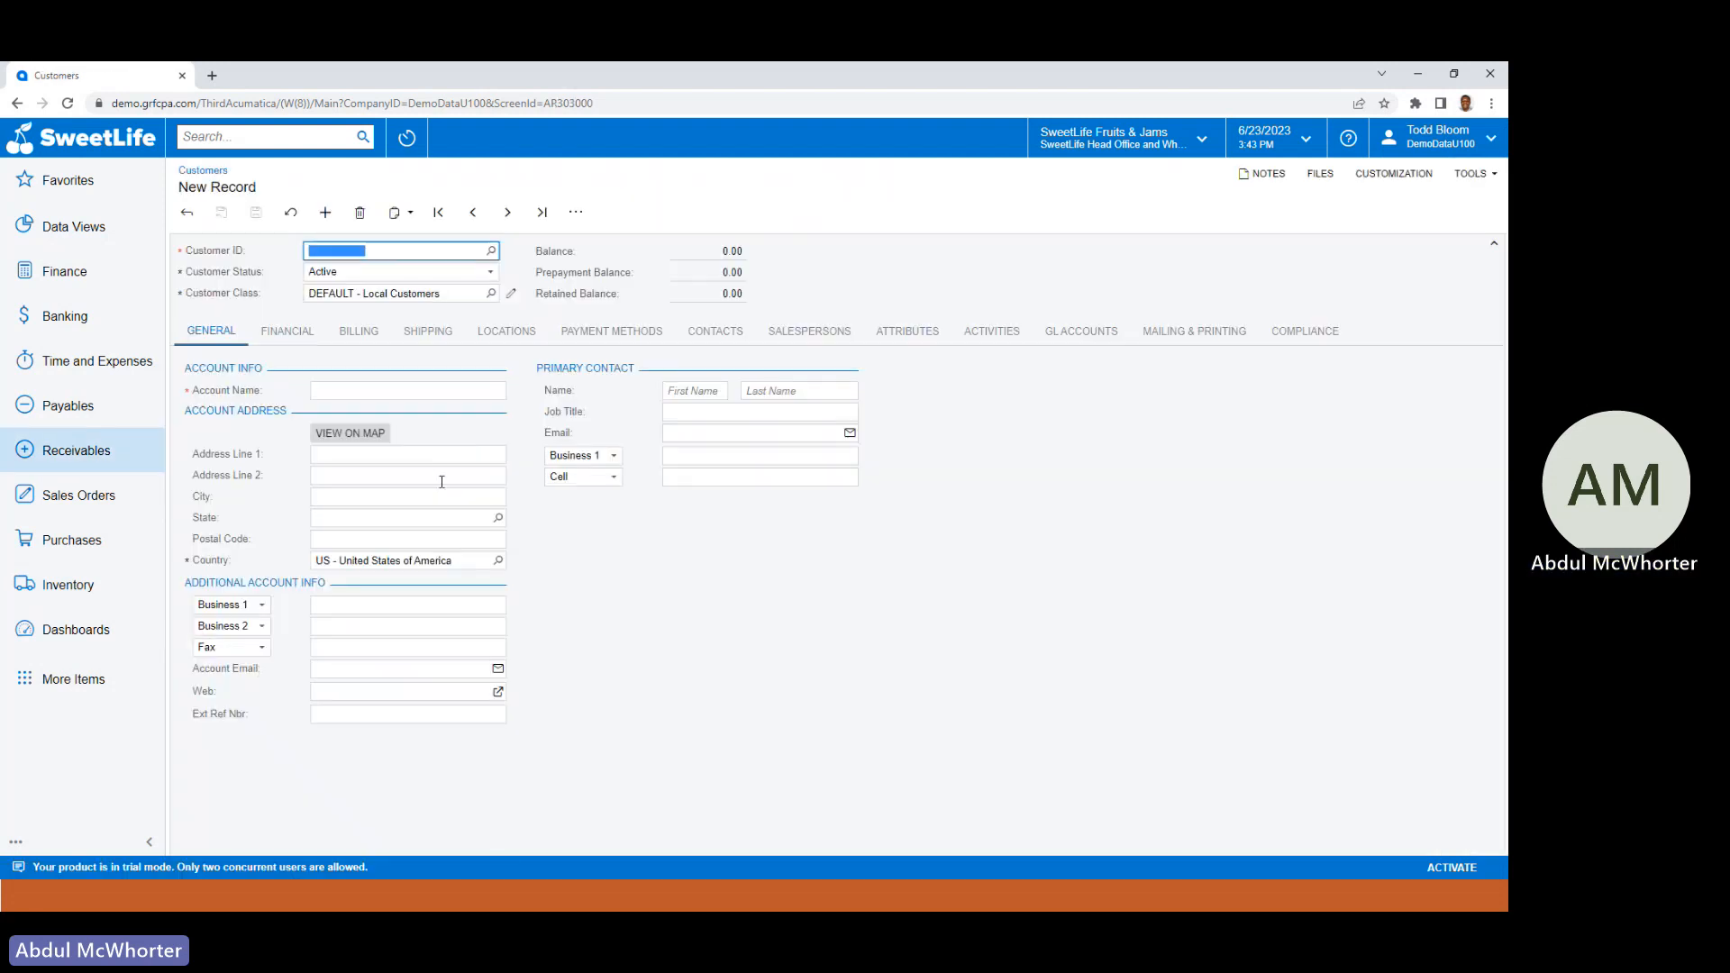
left_click(492, 250)
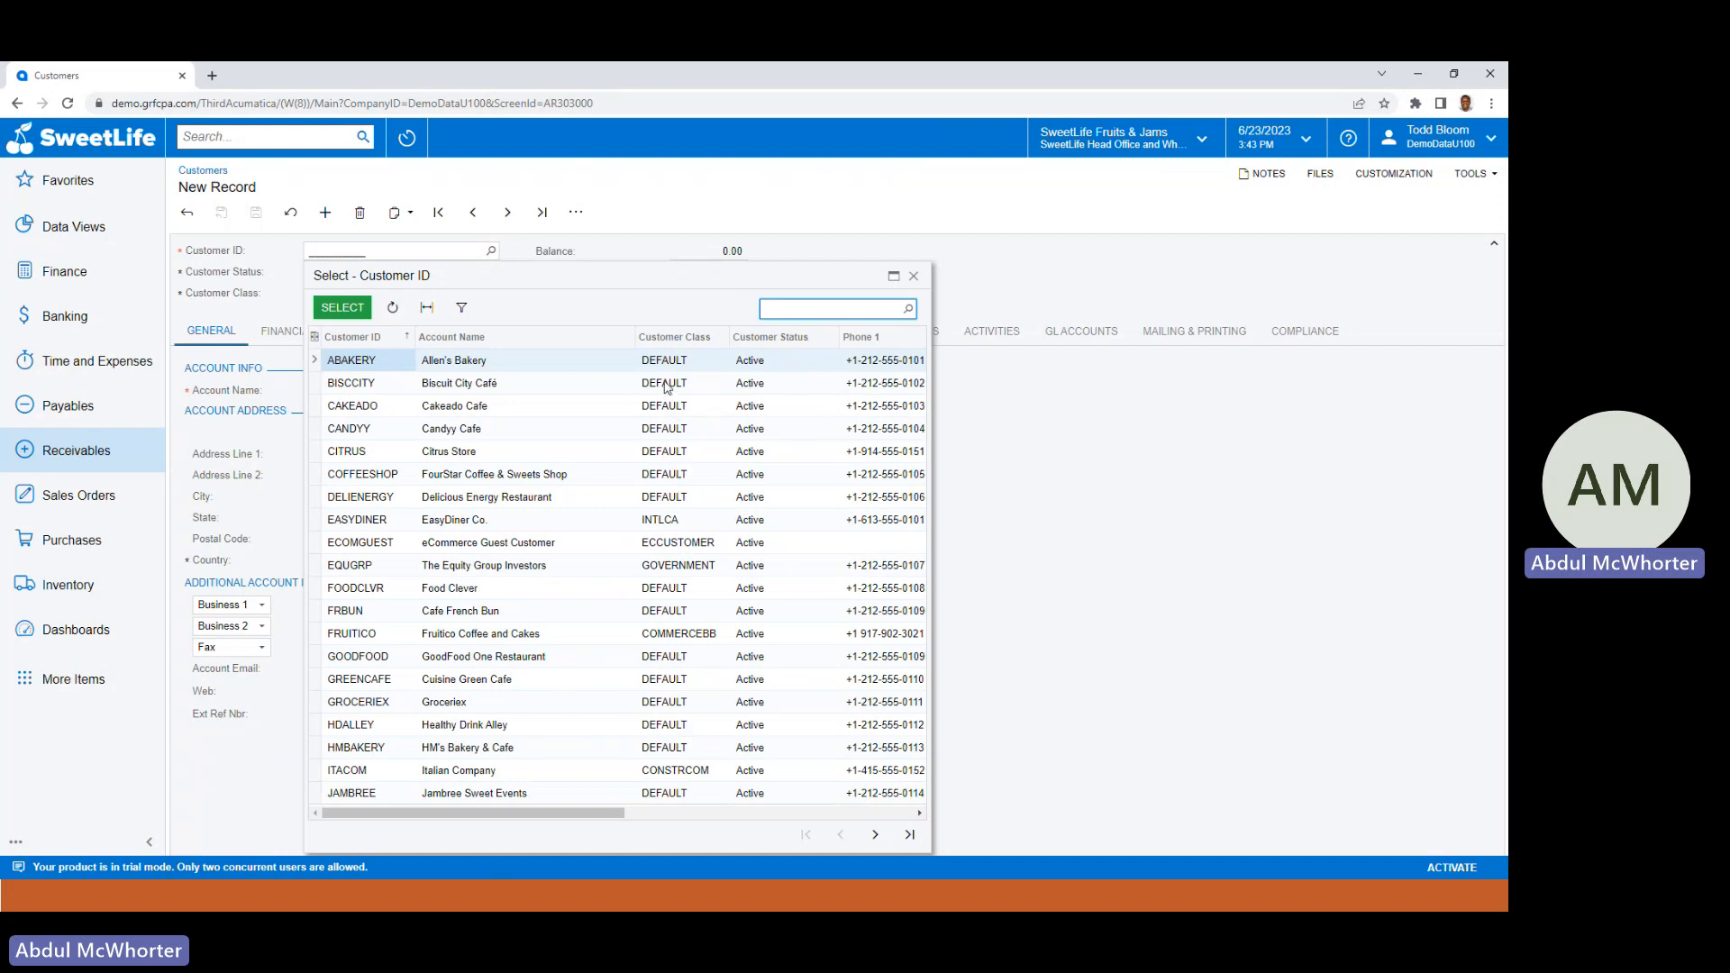
double_click(453, 366)
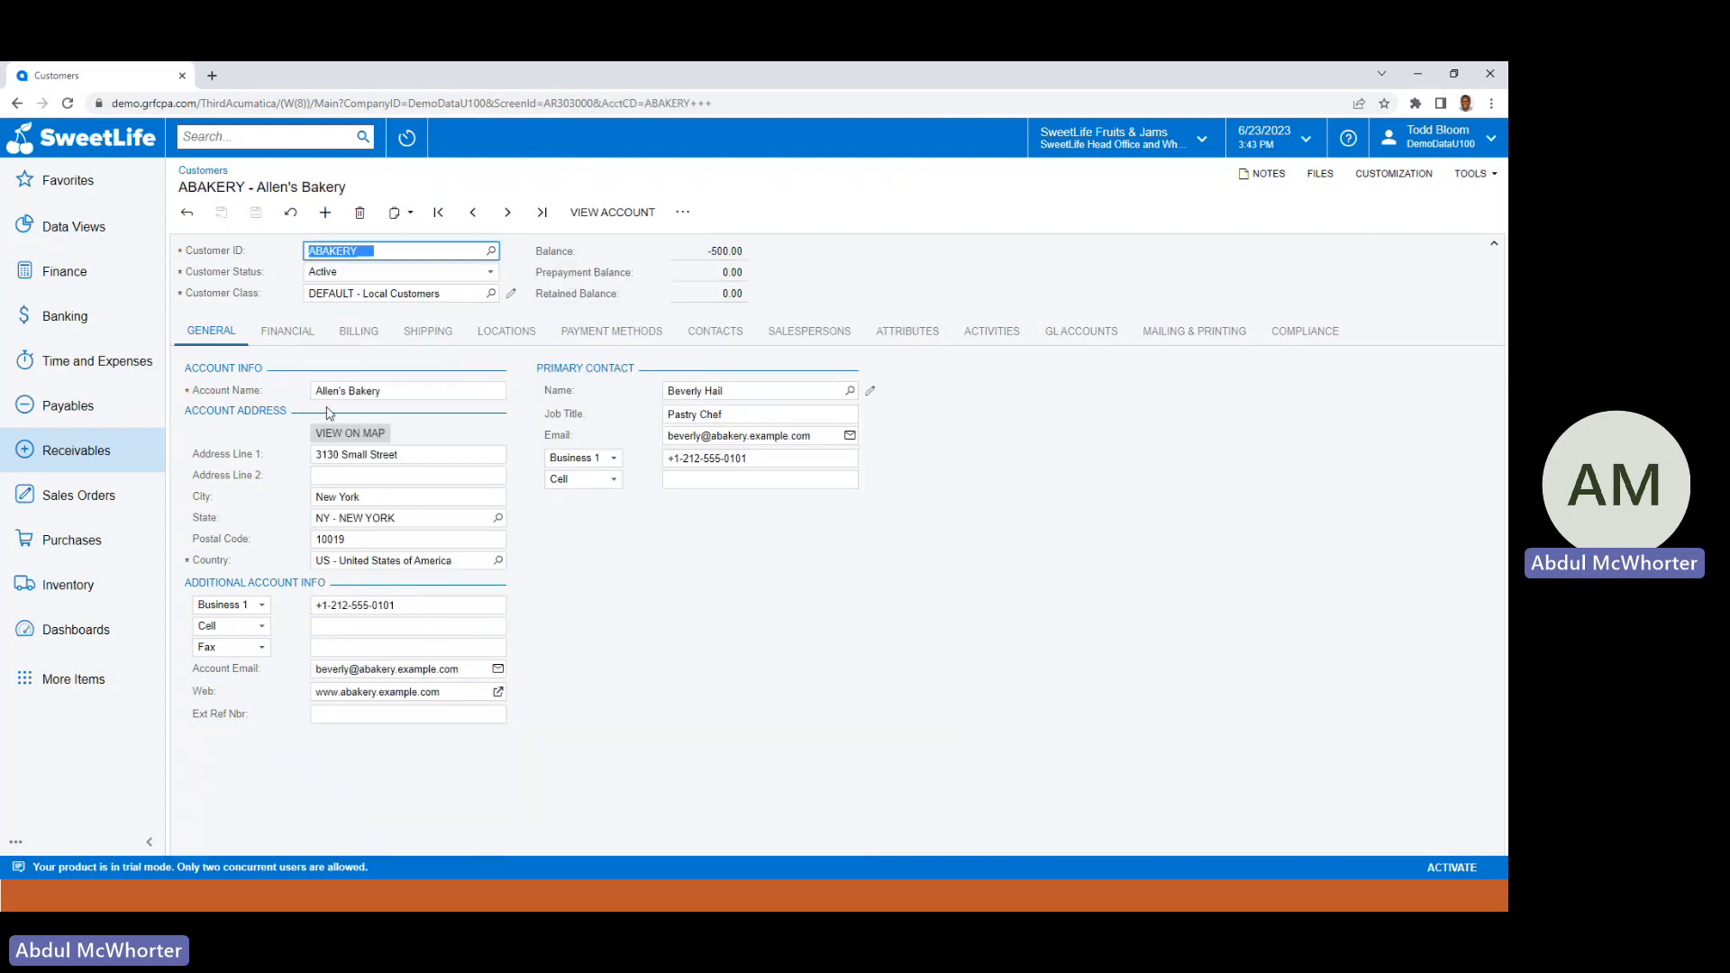
left_click(1063, 349)
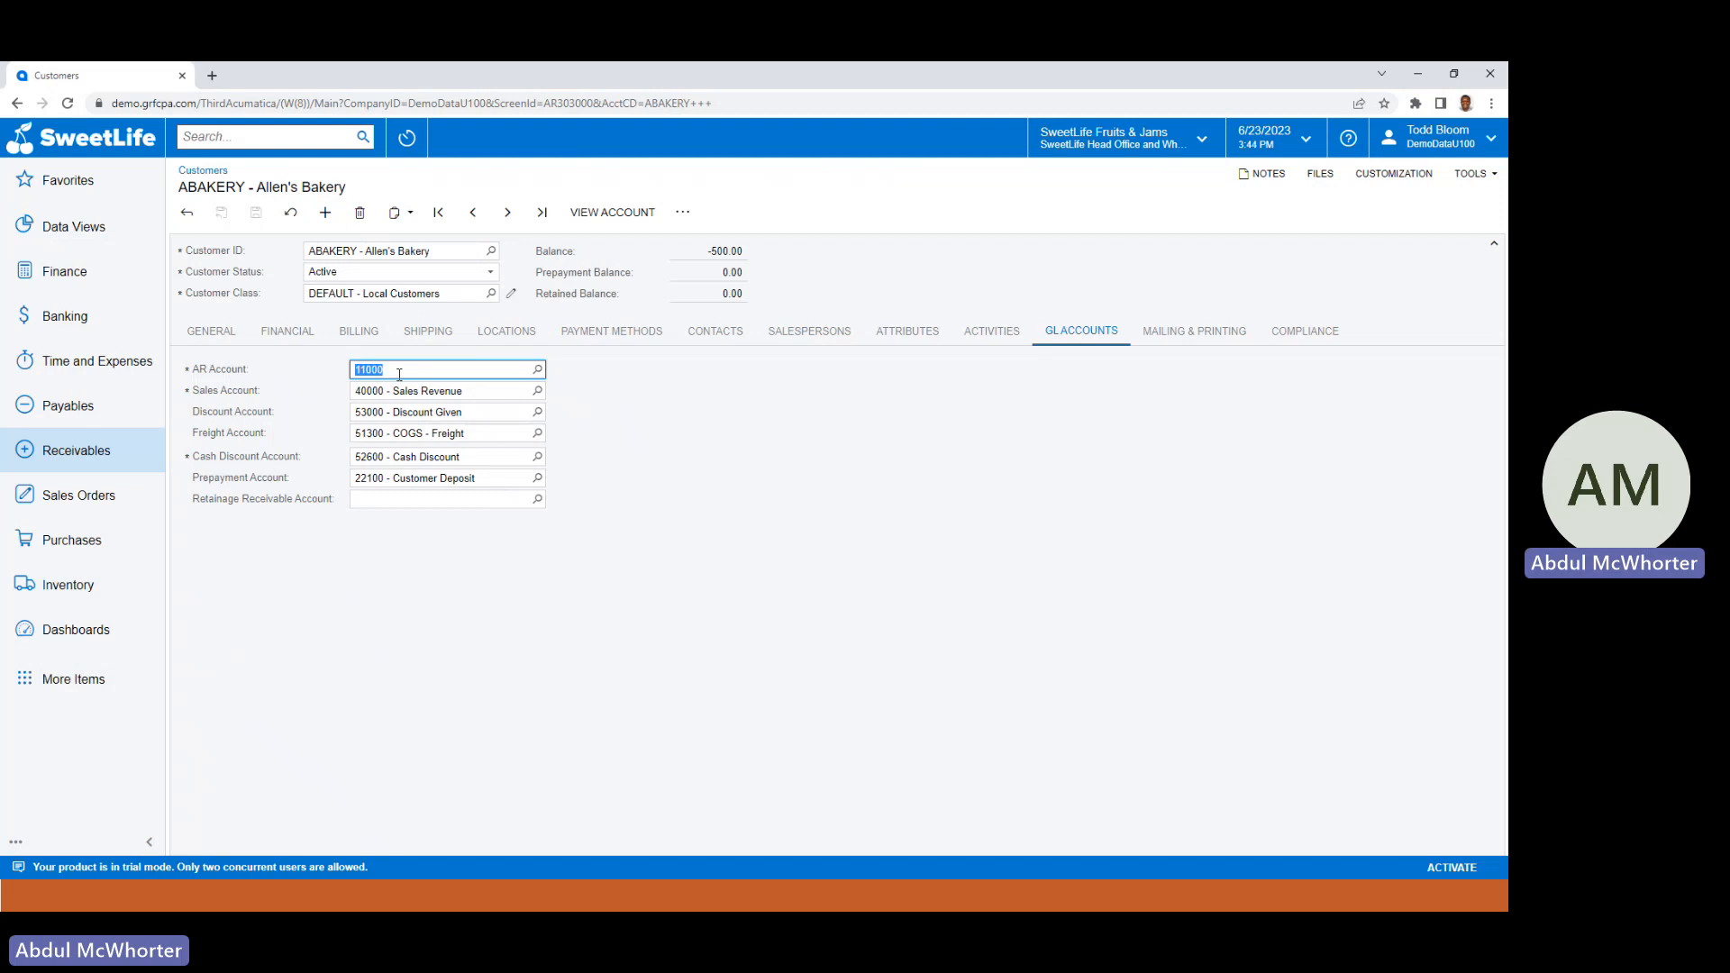
Try setting the customer's AR account to 11010 - AR Accrual Account and read the validation message for the GL accounts.
type("1101")
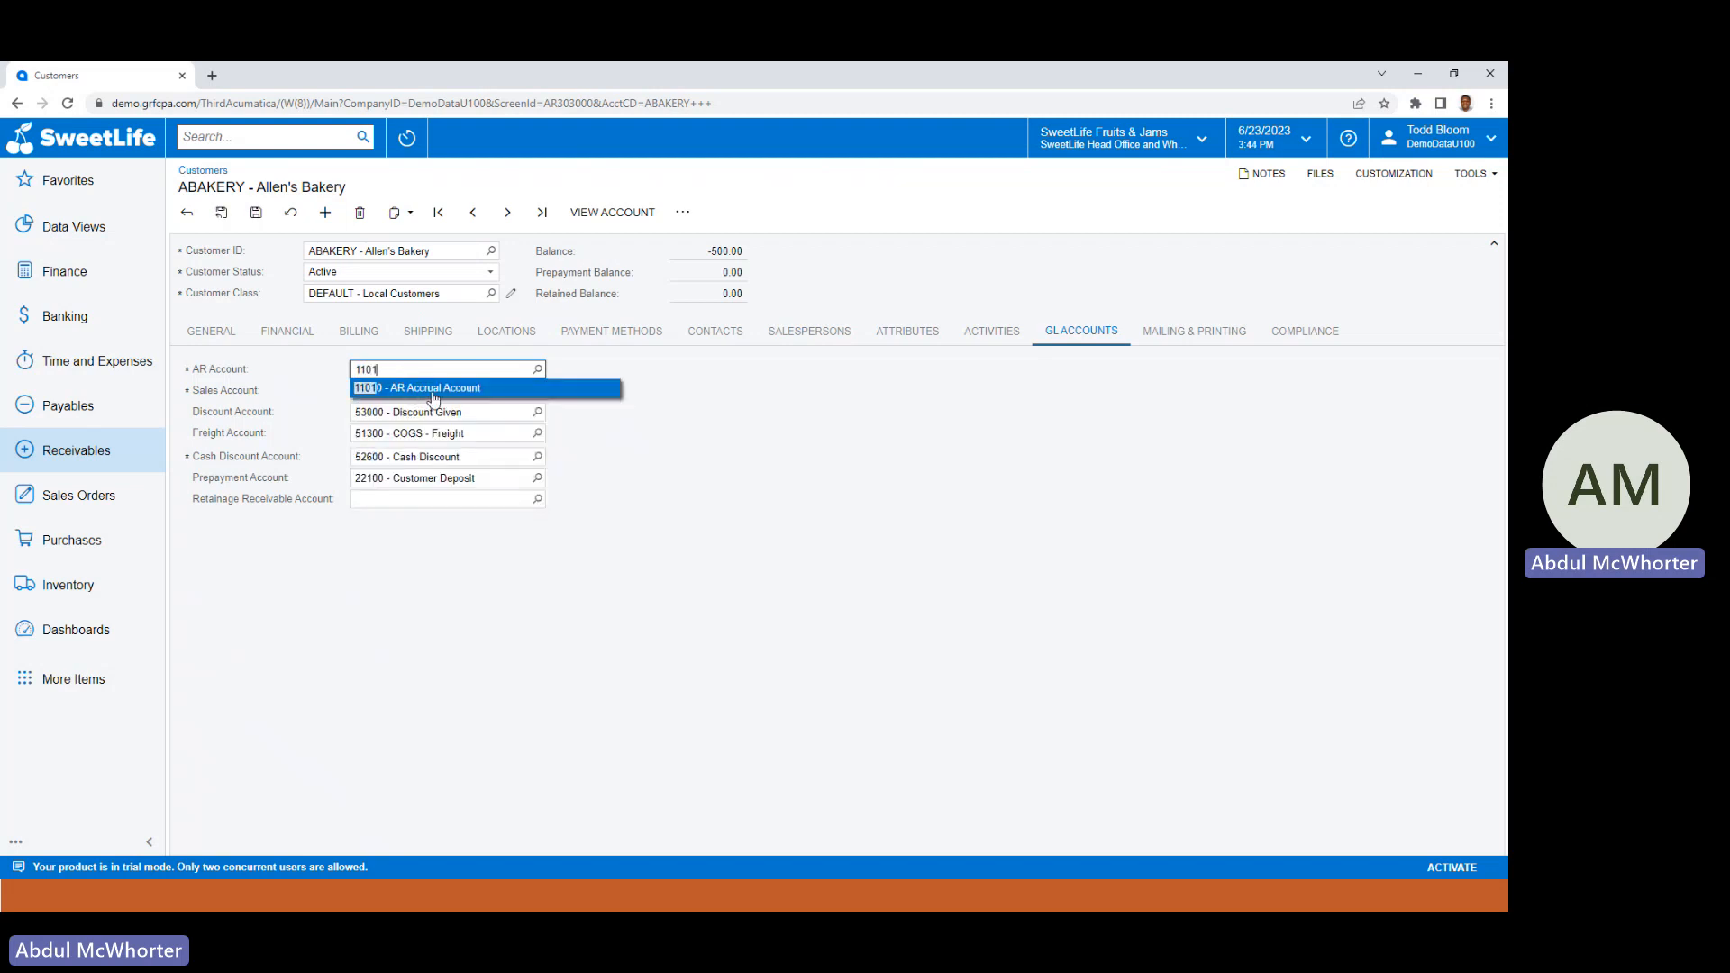
left_click(437, 390)
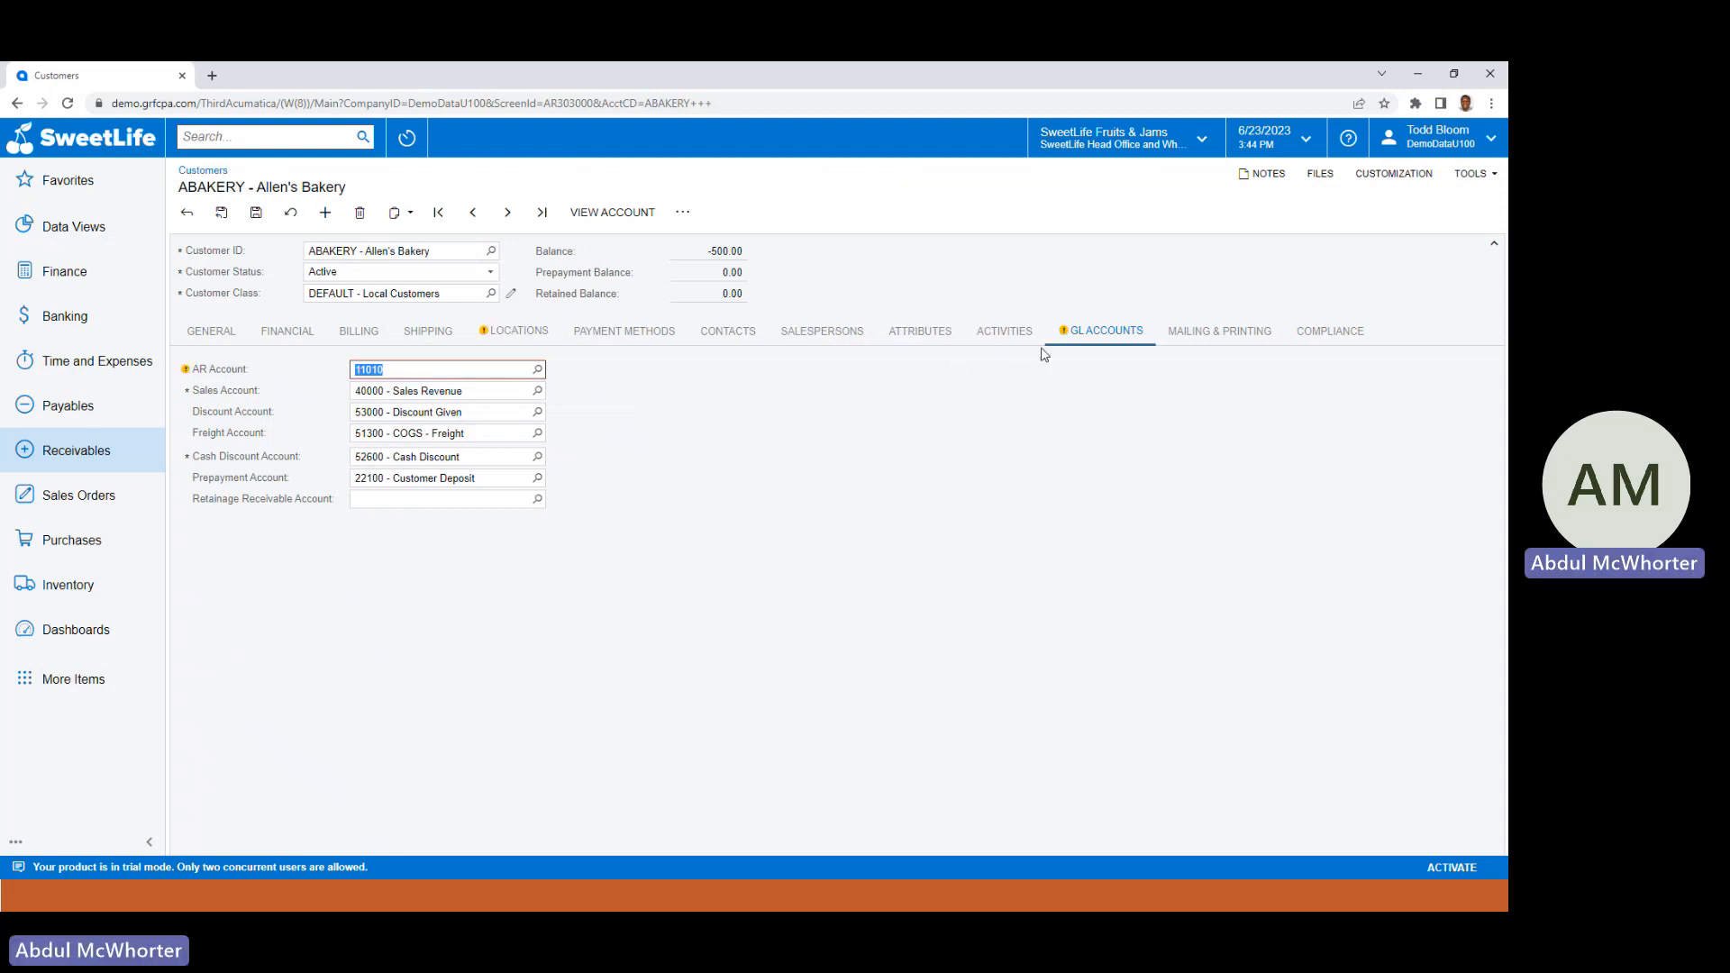
mouse_move(1064, 337)
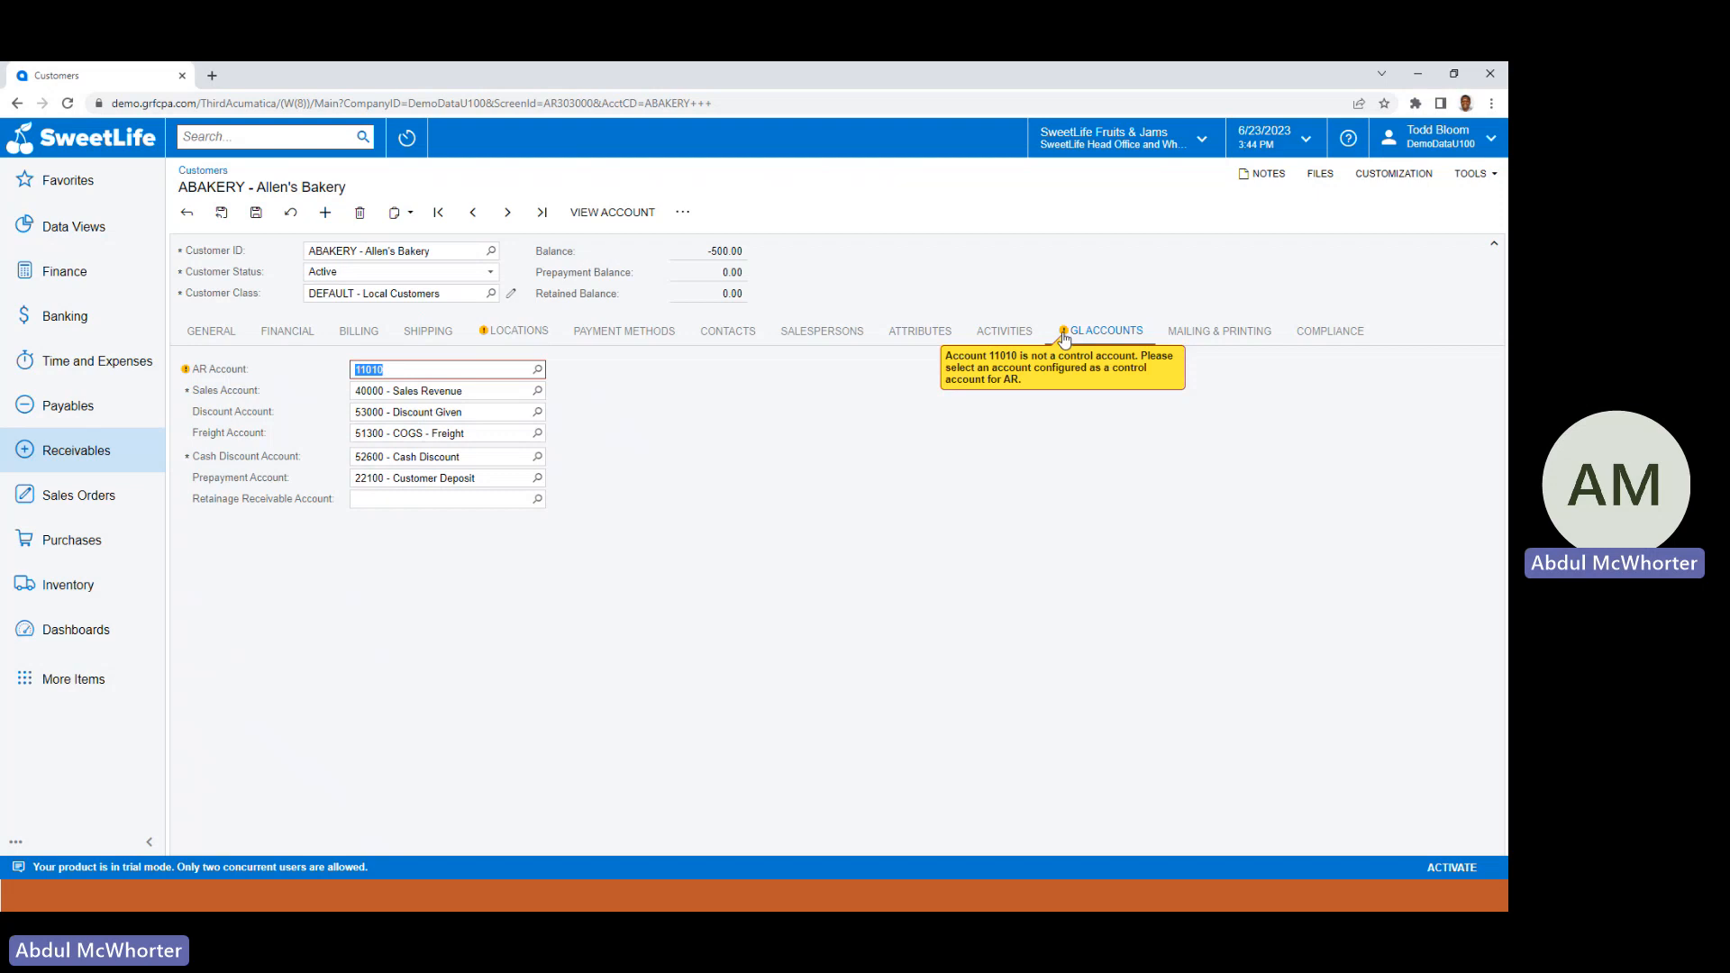
Try to replace the customer's AR account with 20000 - Accounts Payable and read the field's error message.
left_click(407, 371)
left_click_drag(407, 371, 287, 378)
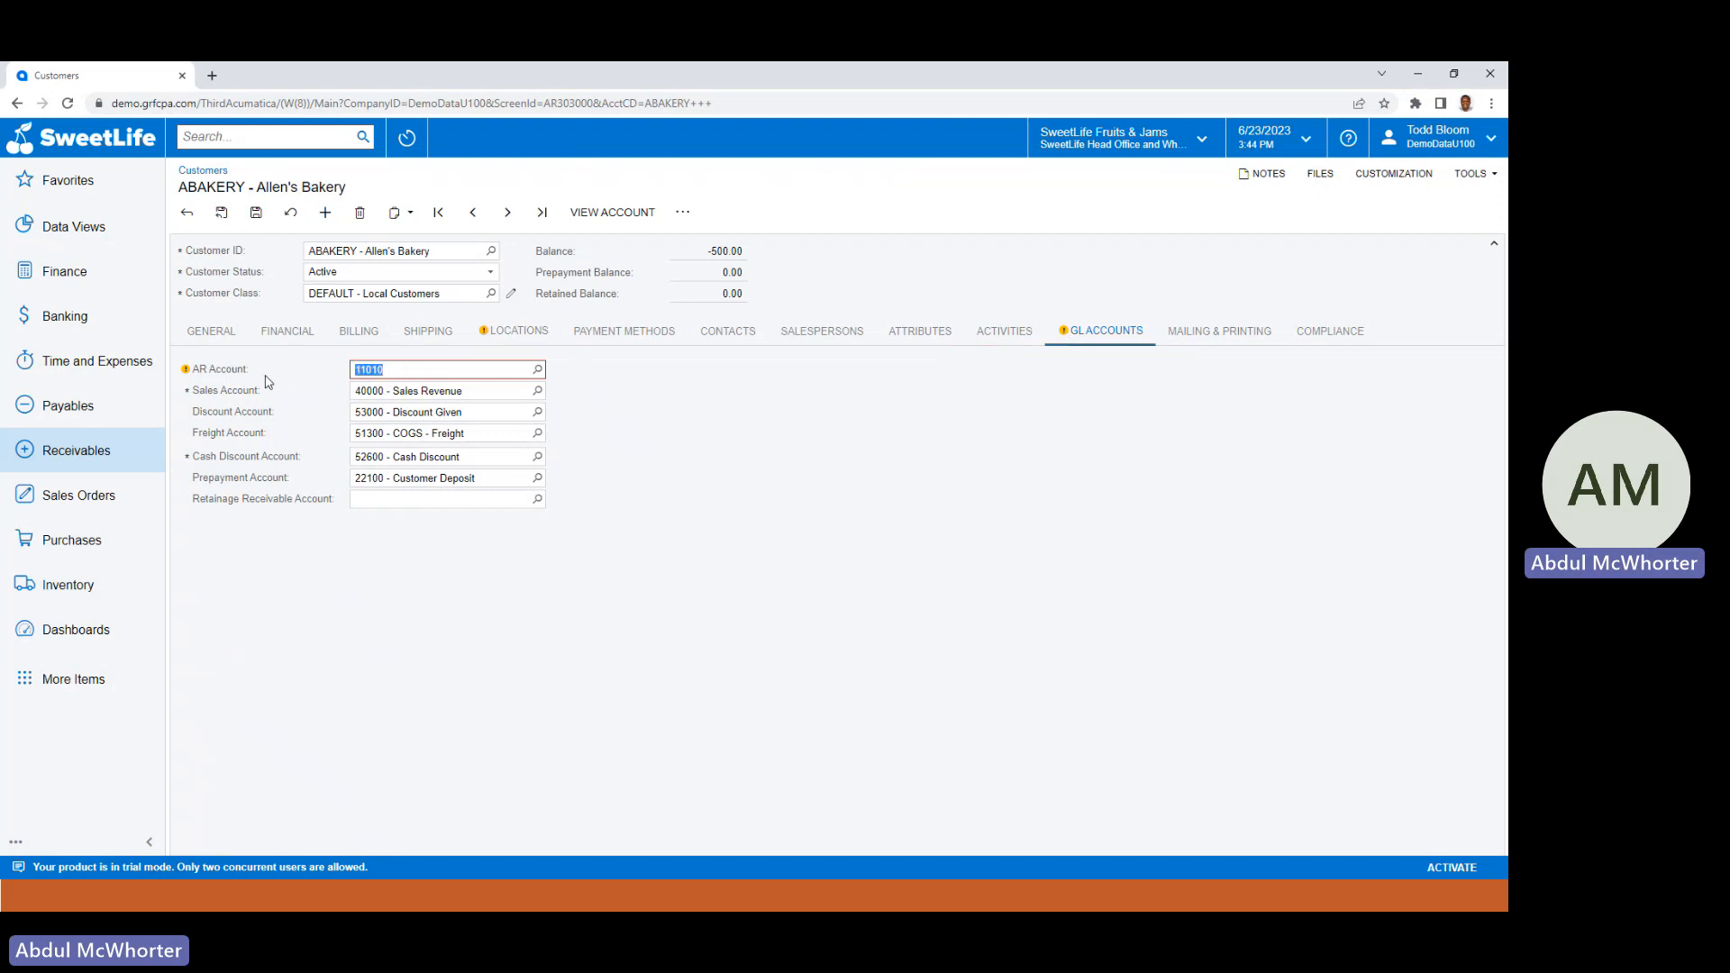
type("20000")
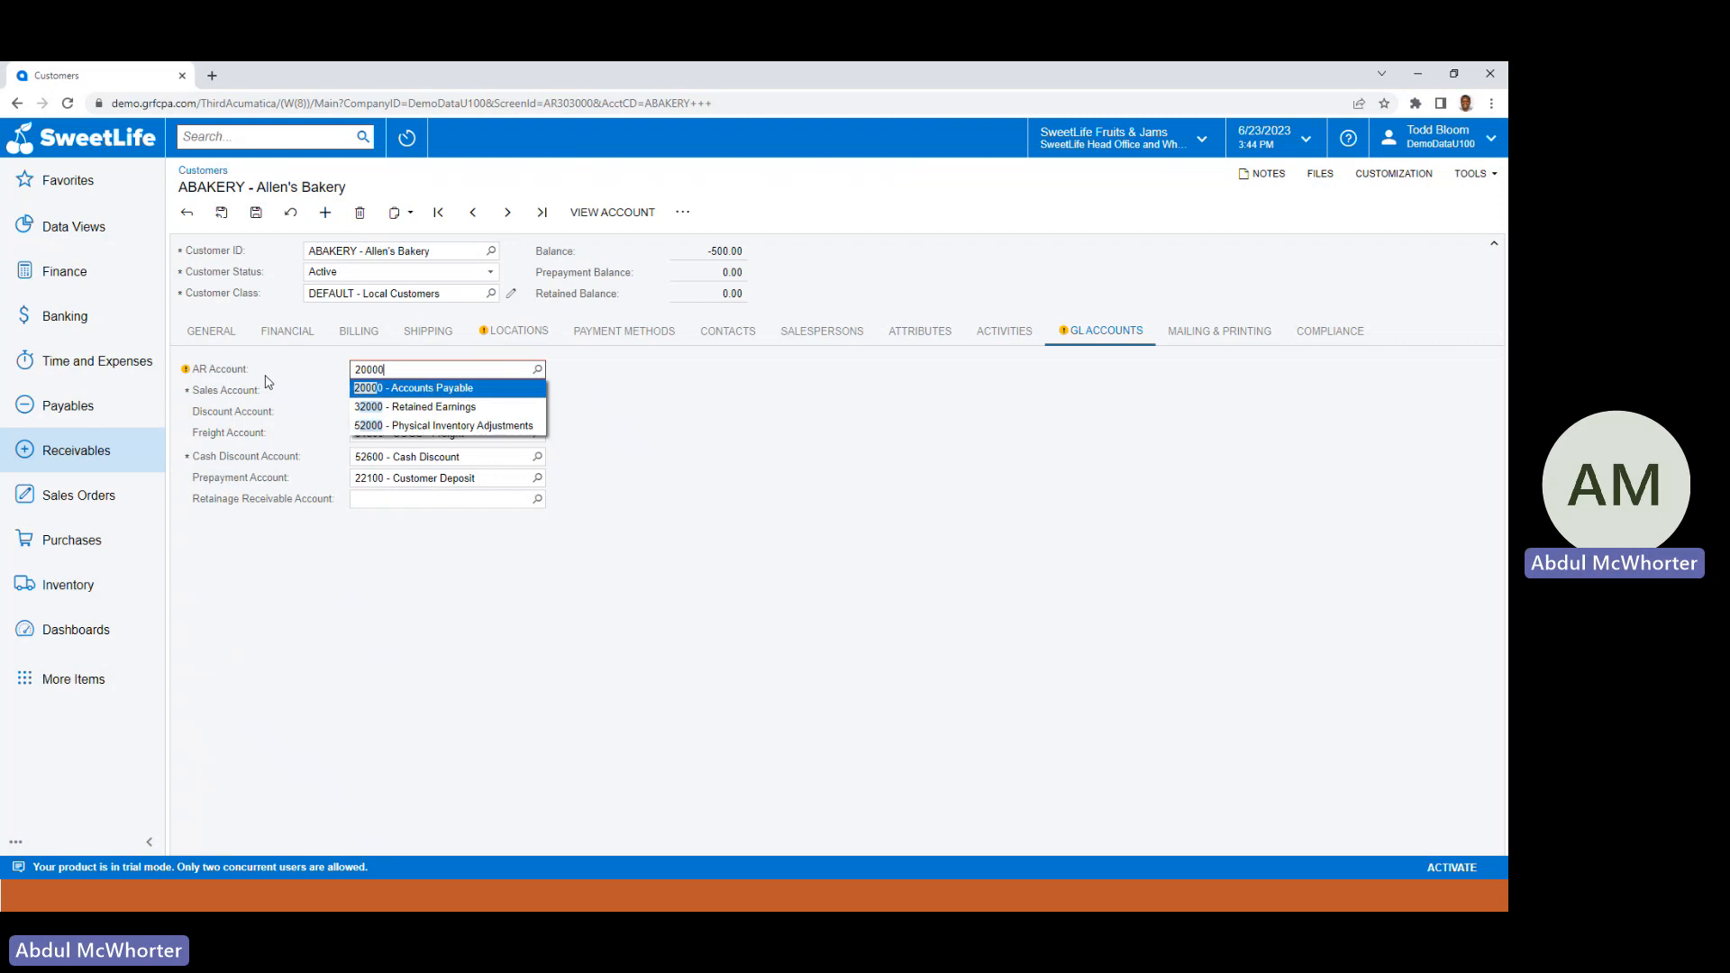
left_click(424, 389)
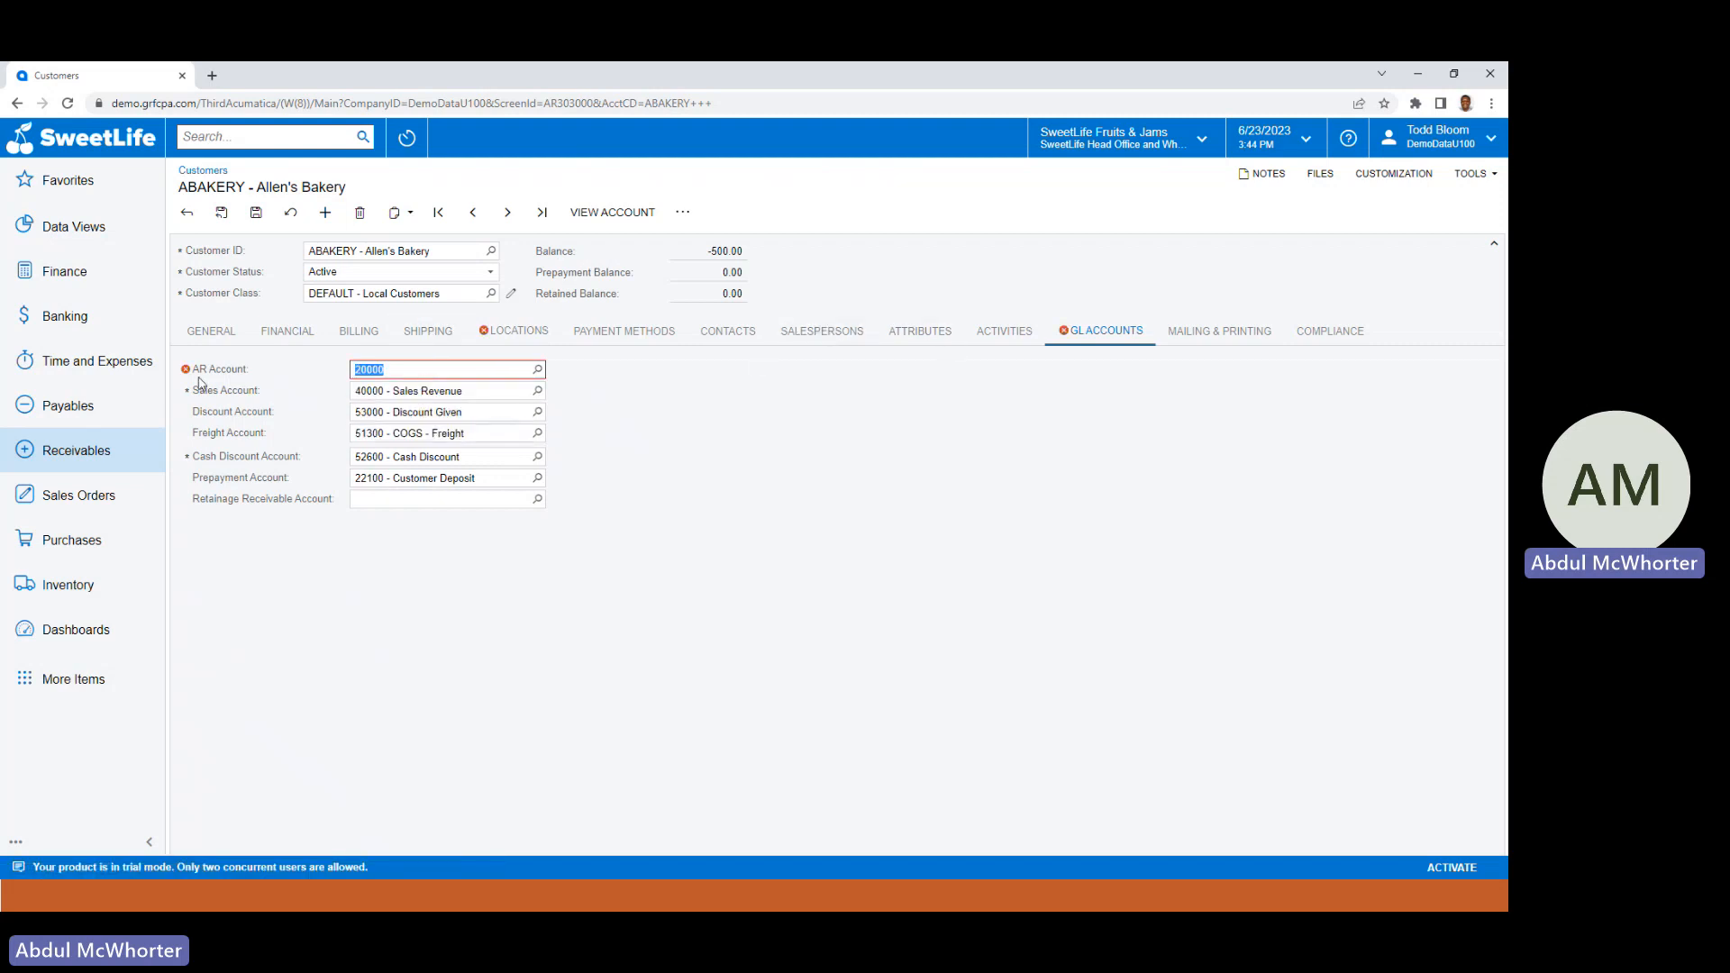
mouse_move(187, 377)
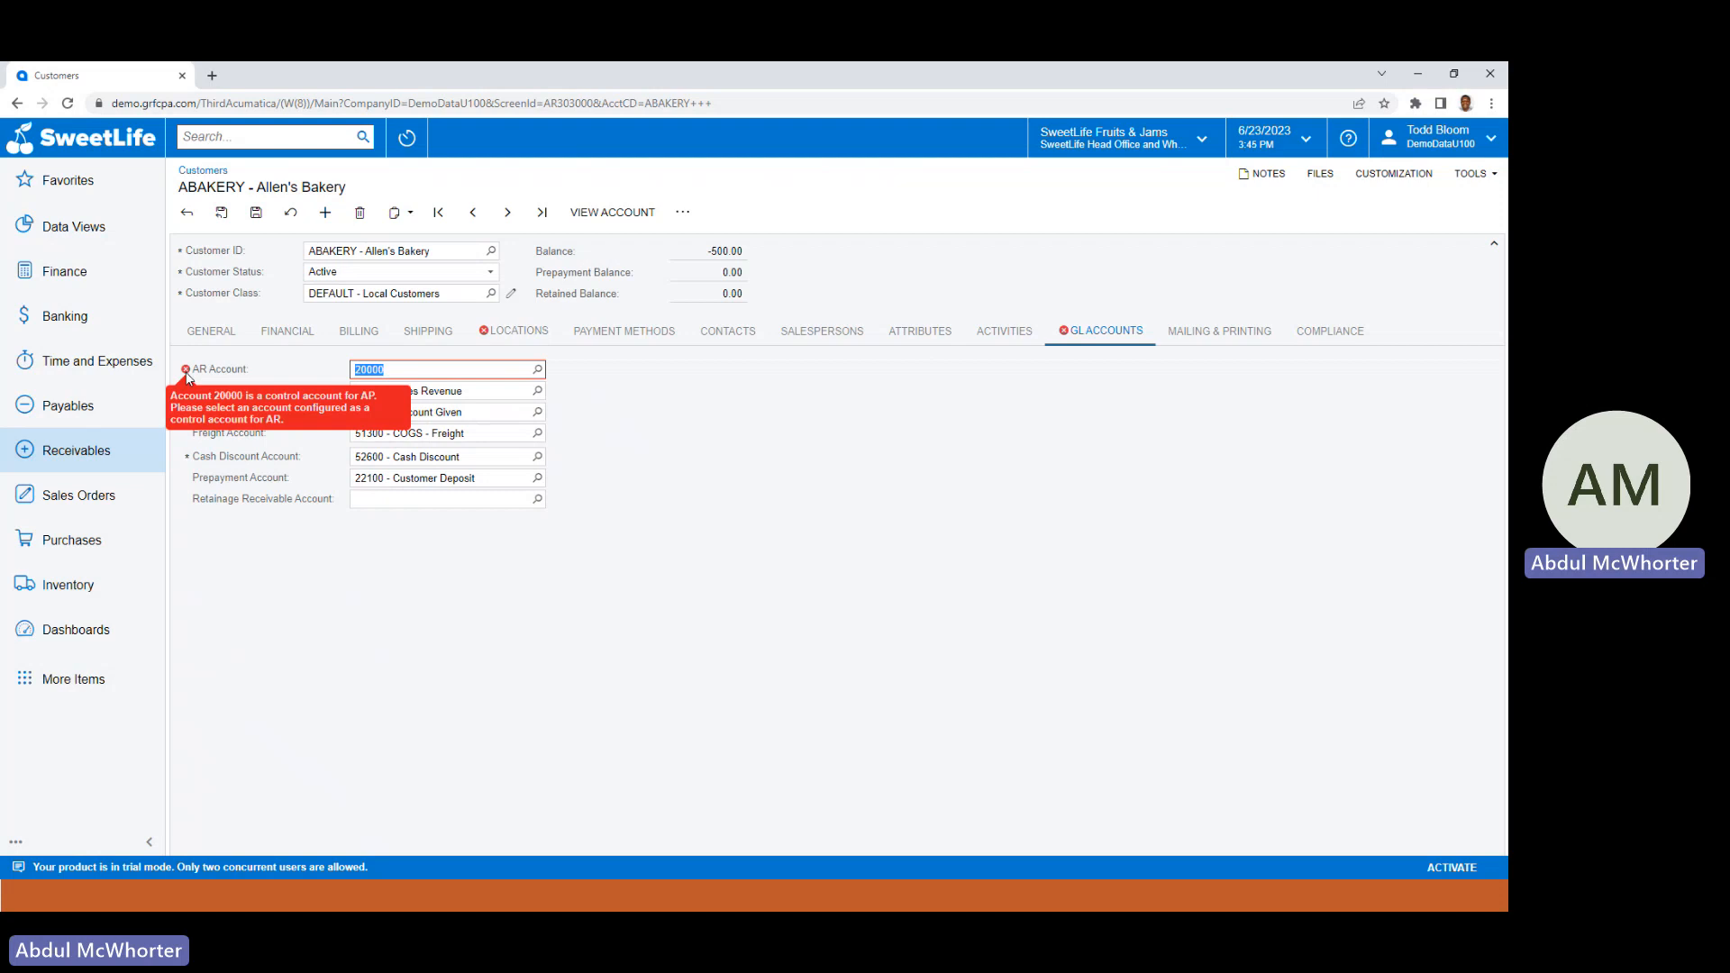
left_click(818, 548)
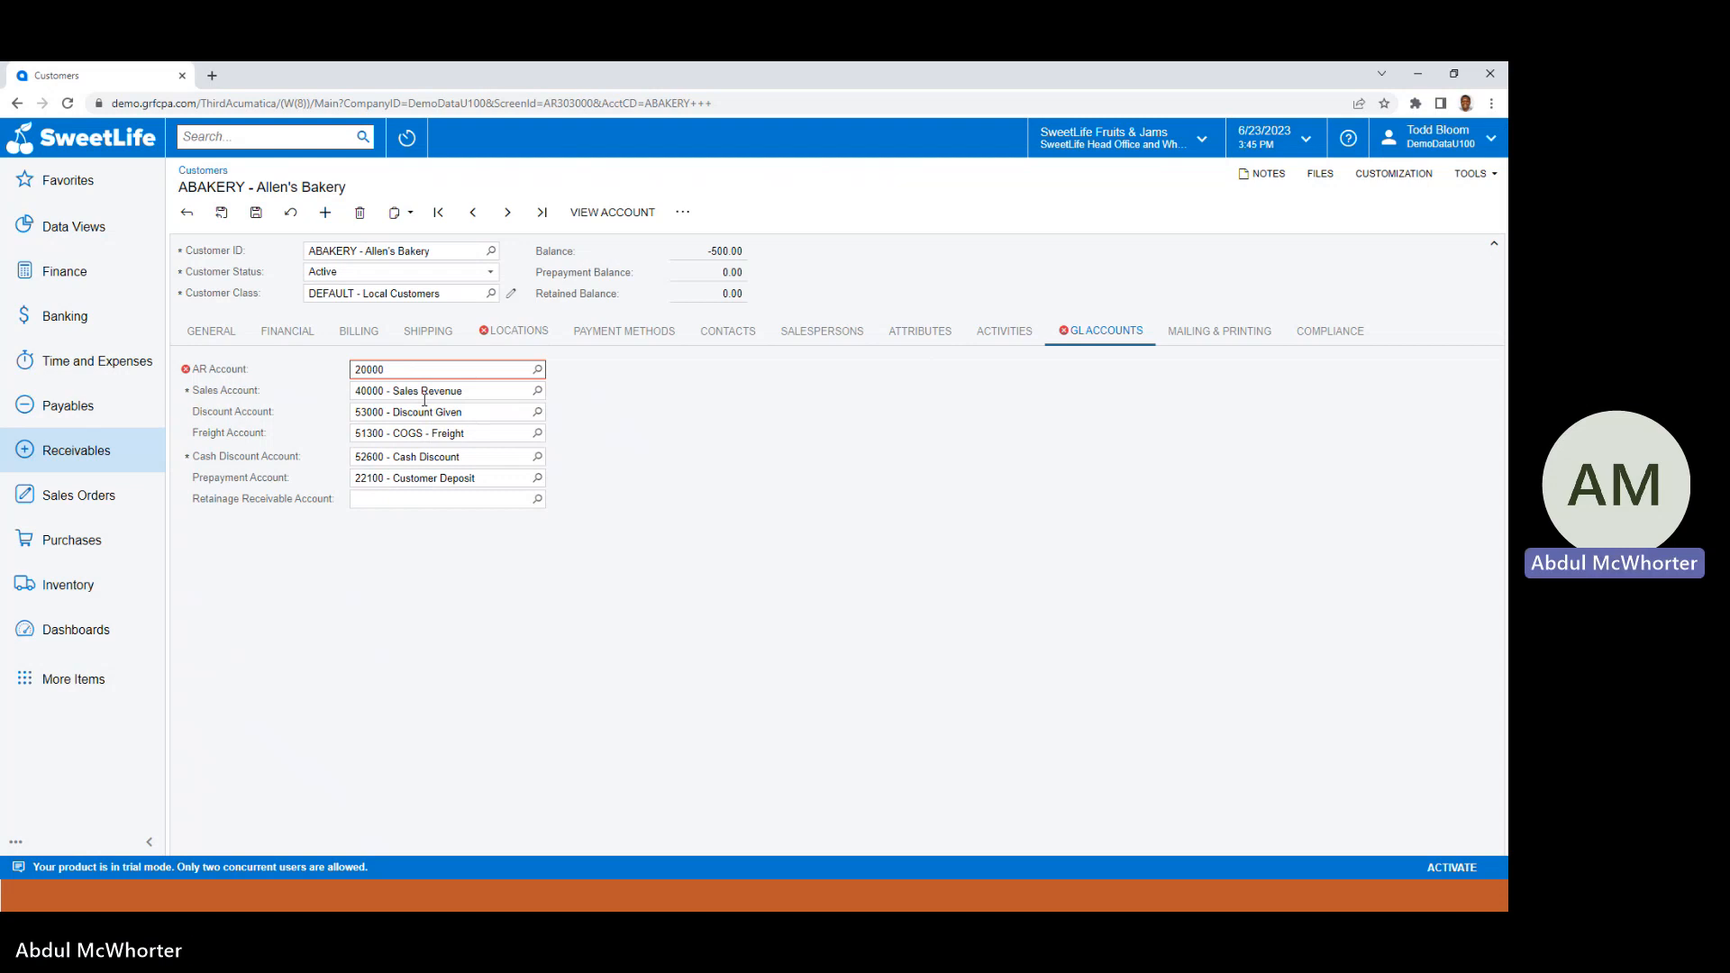
Set the customer's AR account to 11000 - Accounts Receivable and save the customer record.
left_click(395, 366)
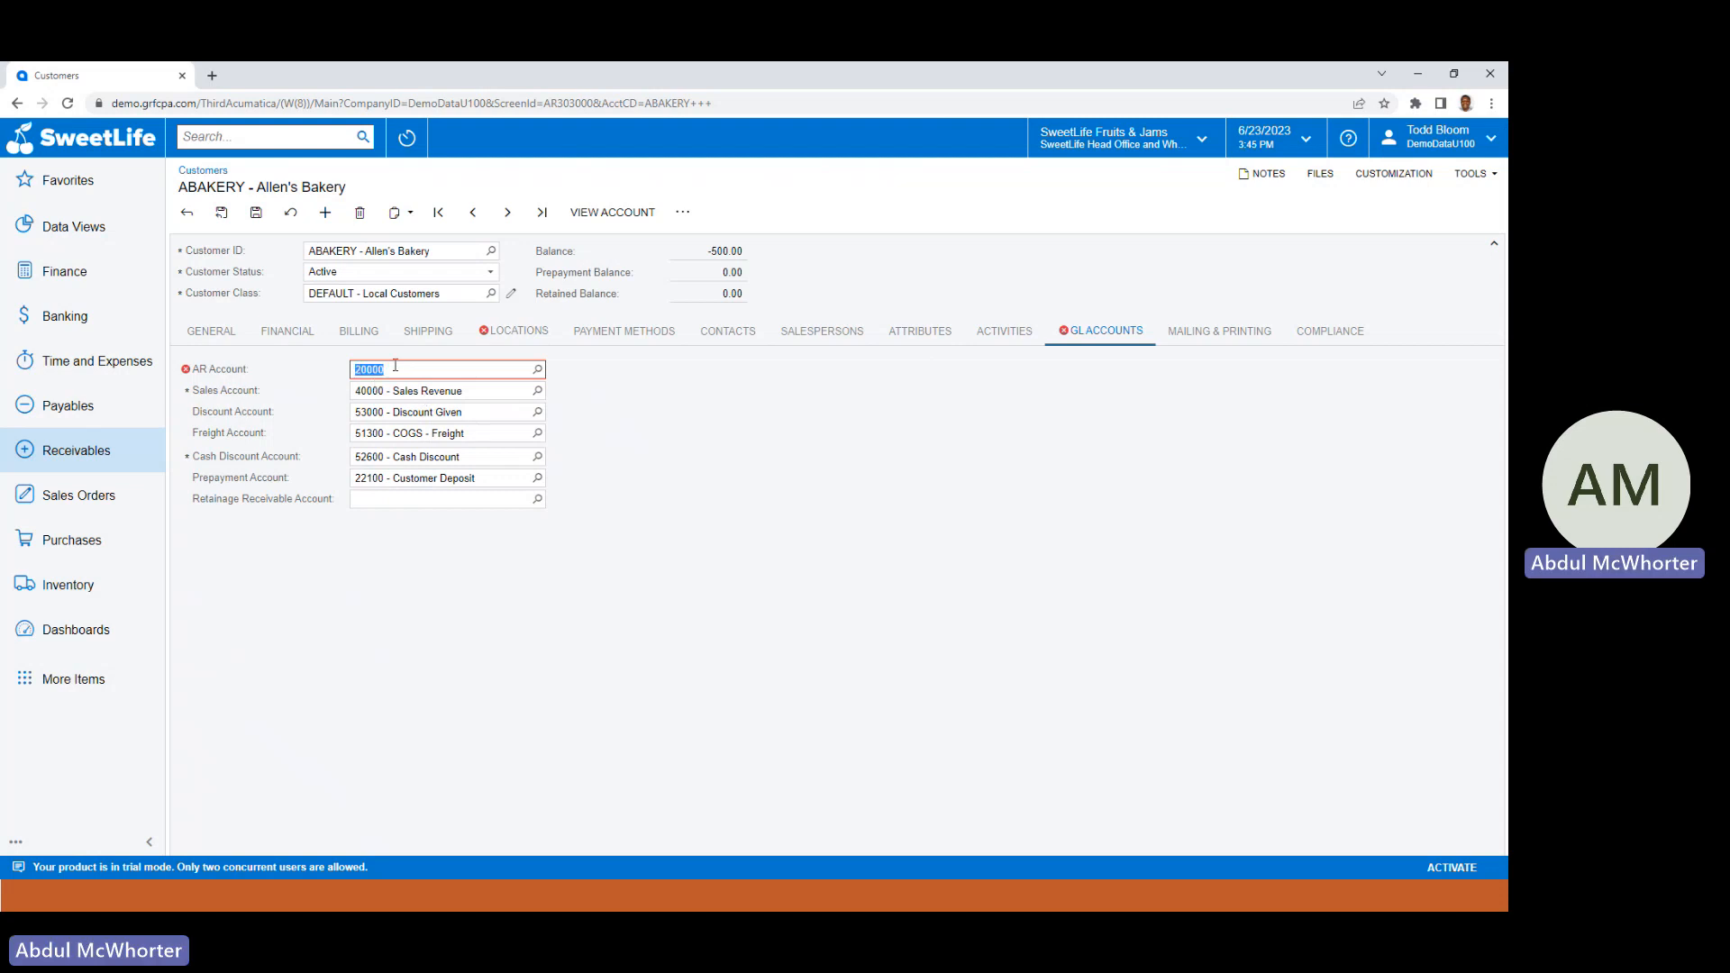
type("1100")
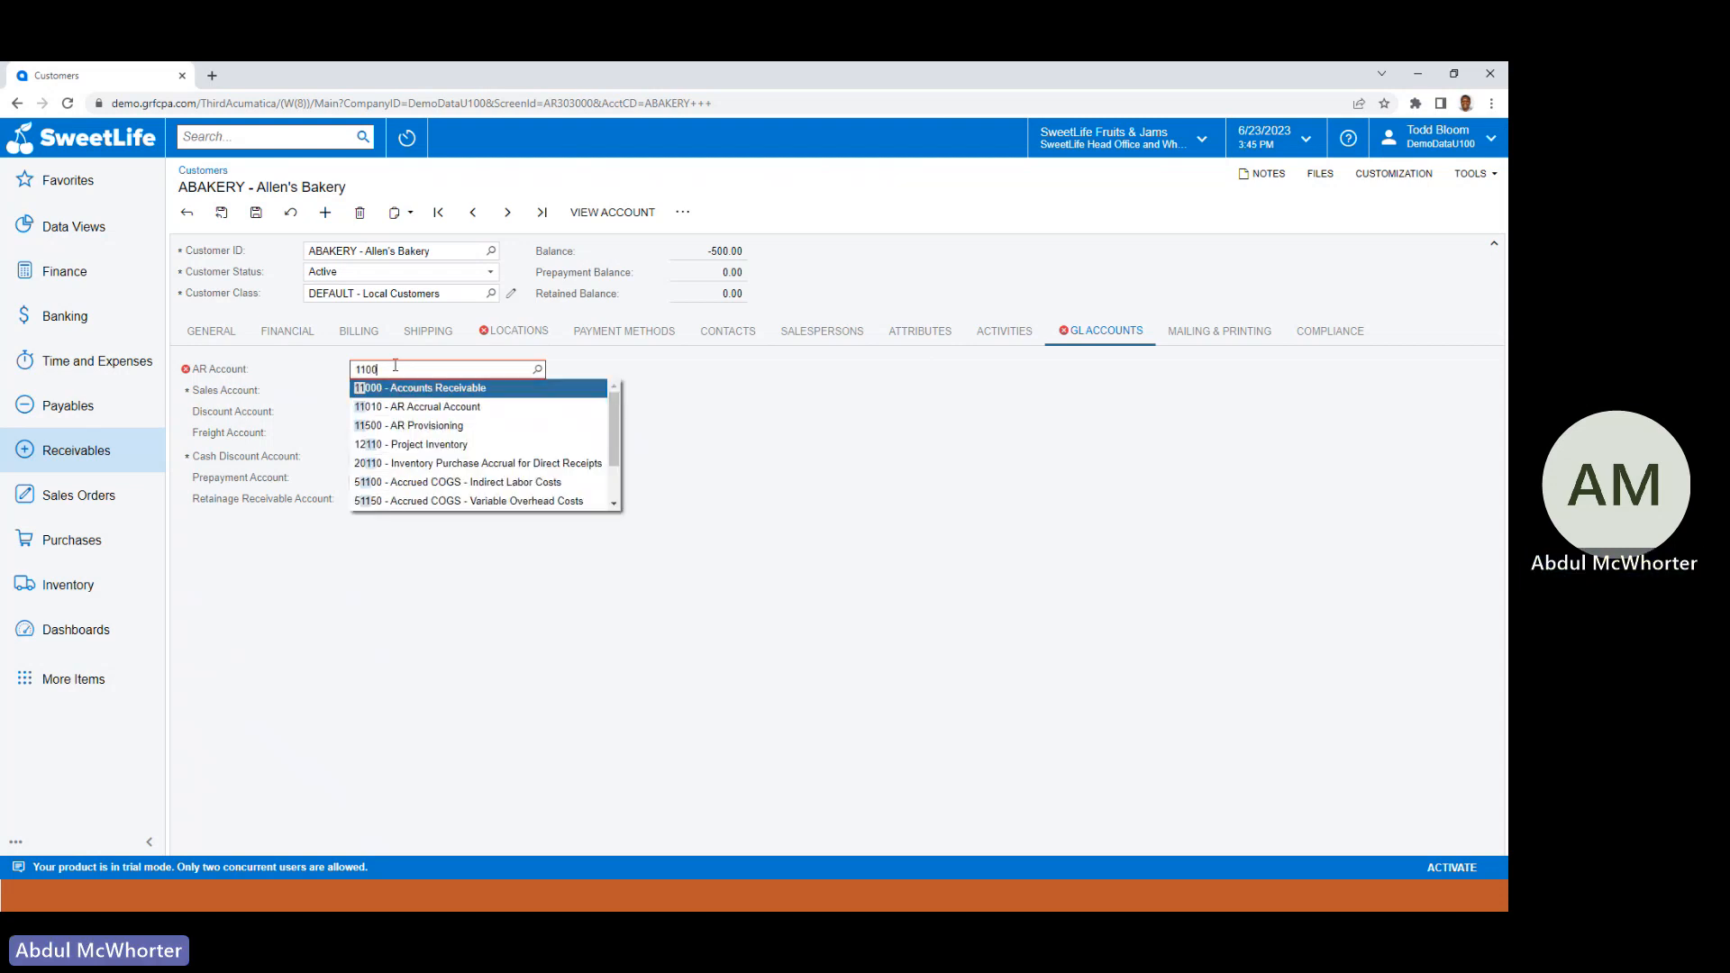
type("0")
left_click(421, 388)
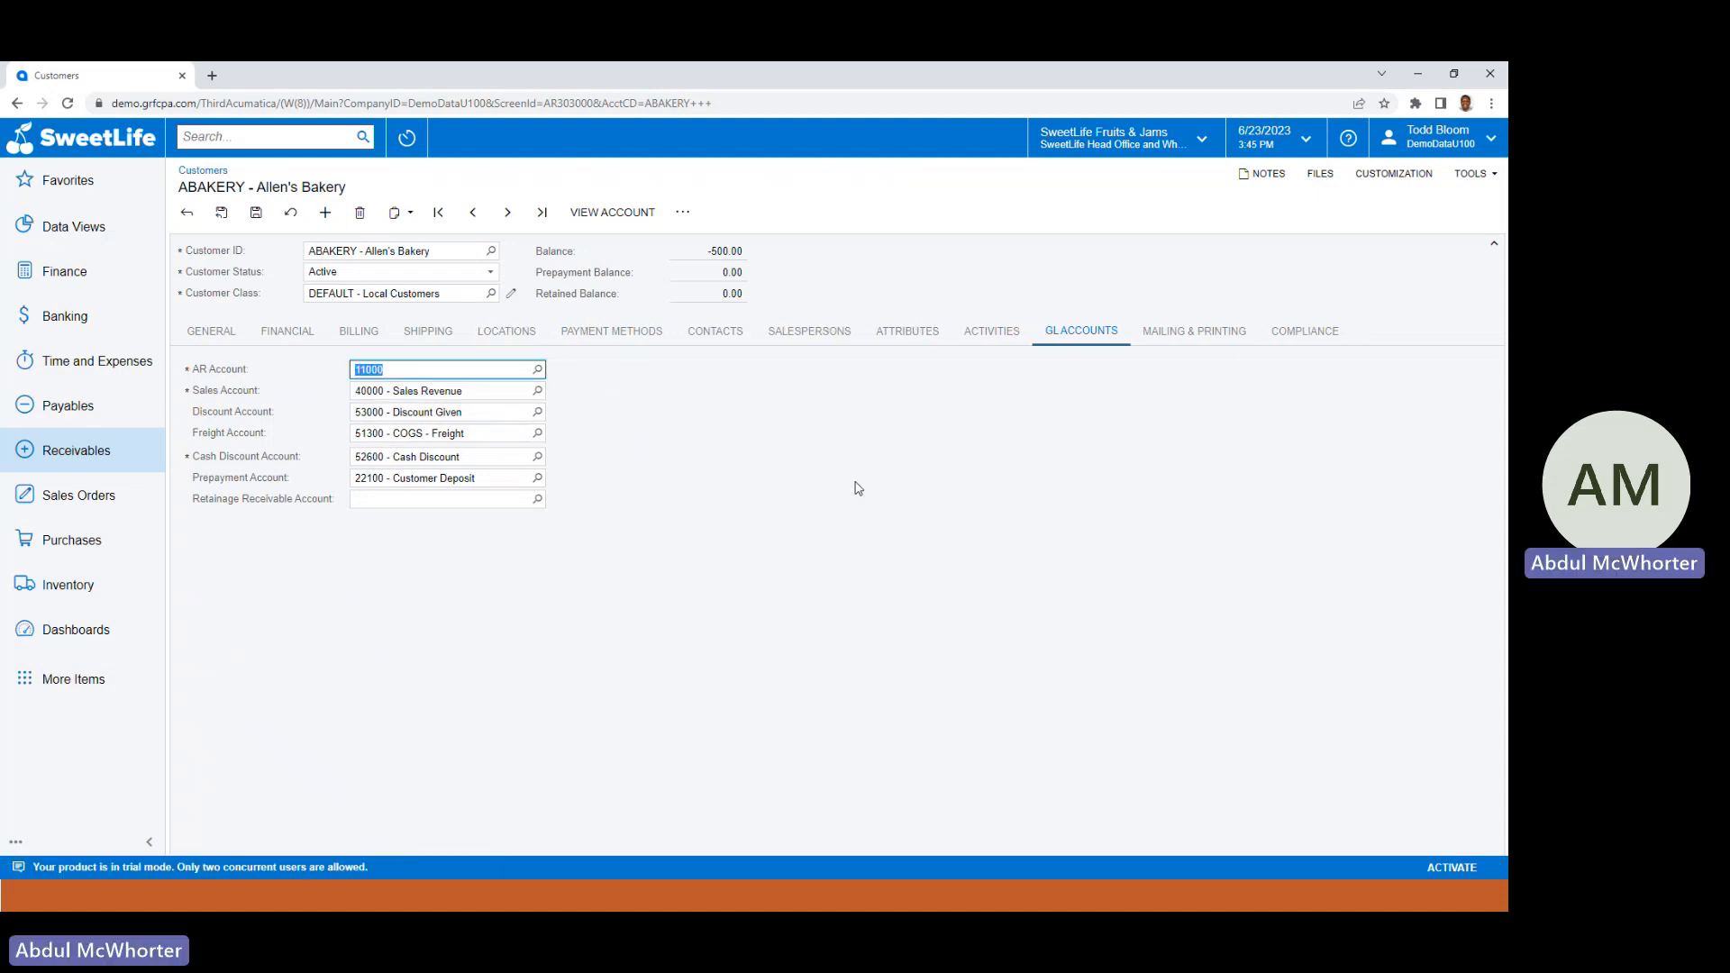
left_click(256, 213)
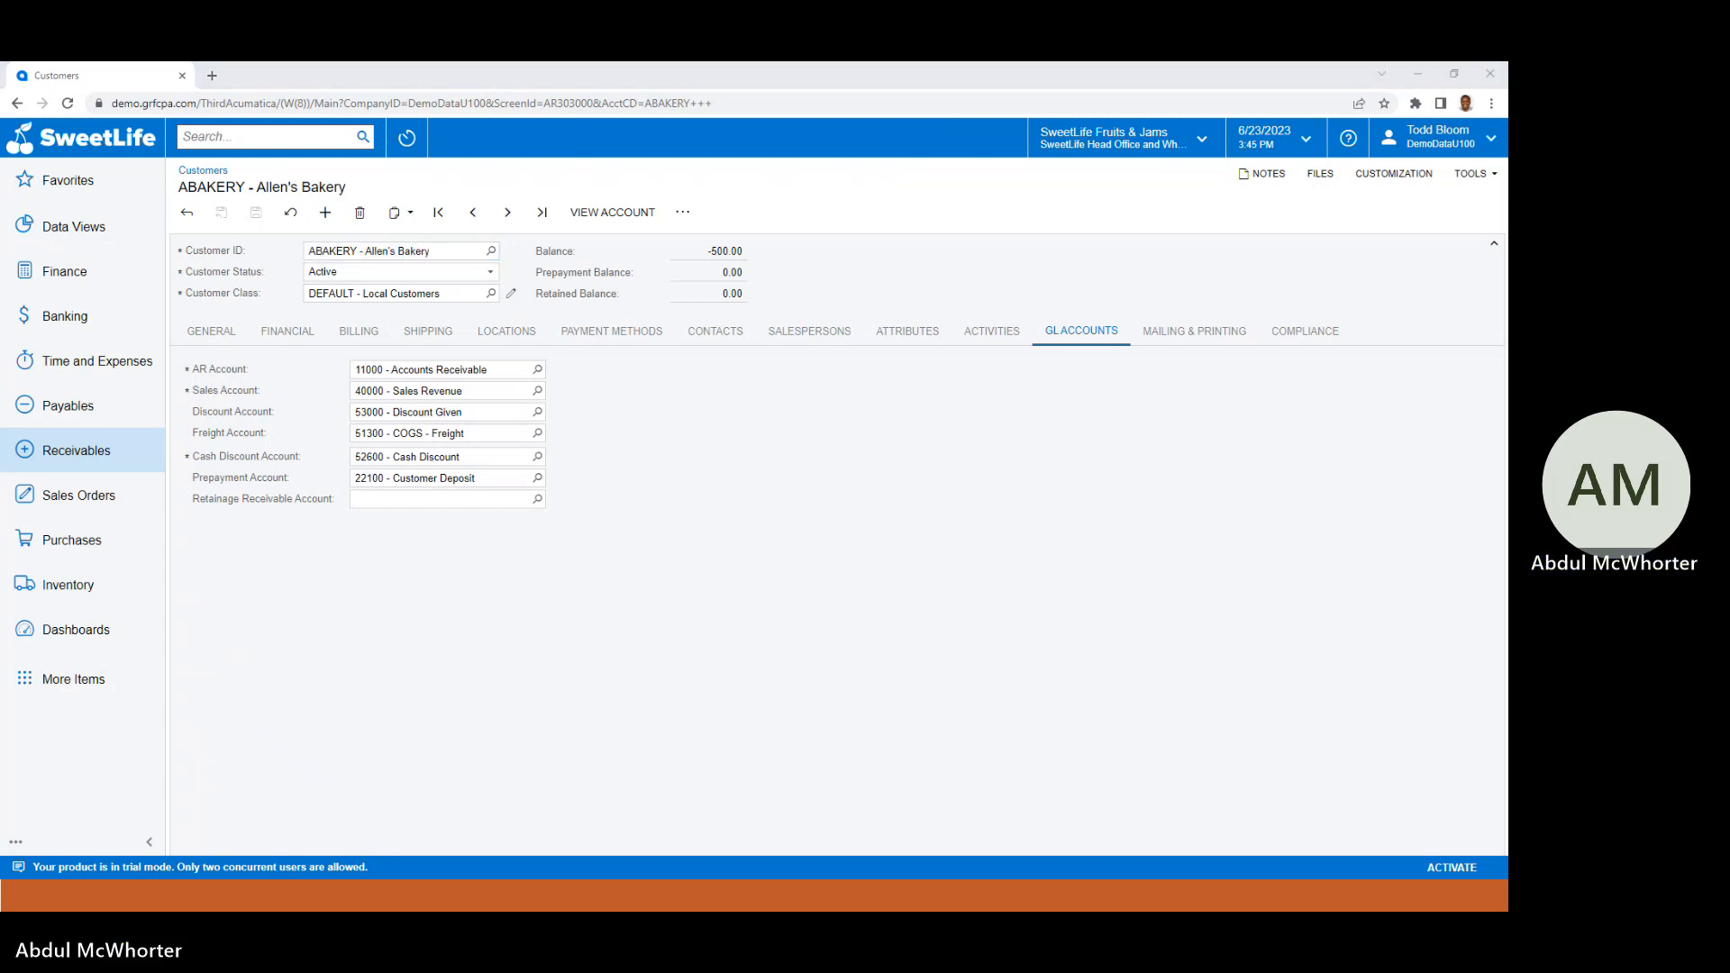
Switch to the presentation's Agenda slide.
key("alt+Tab")
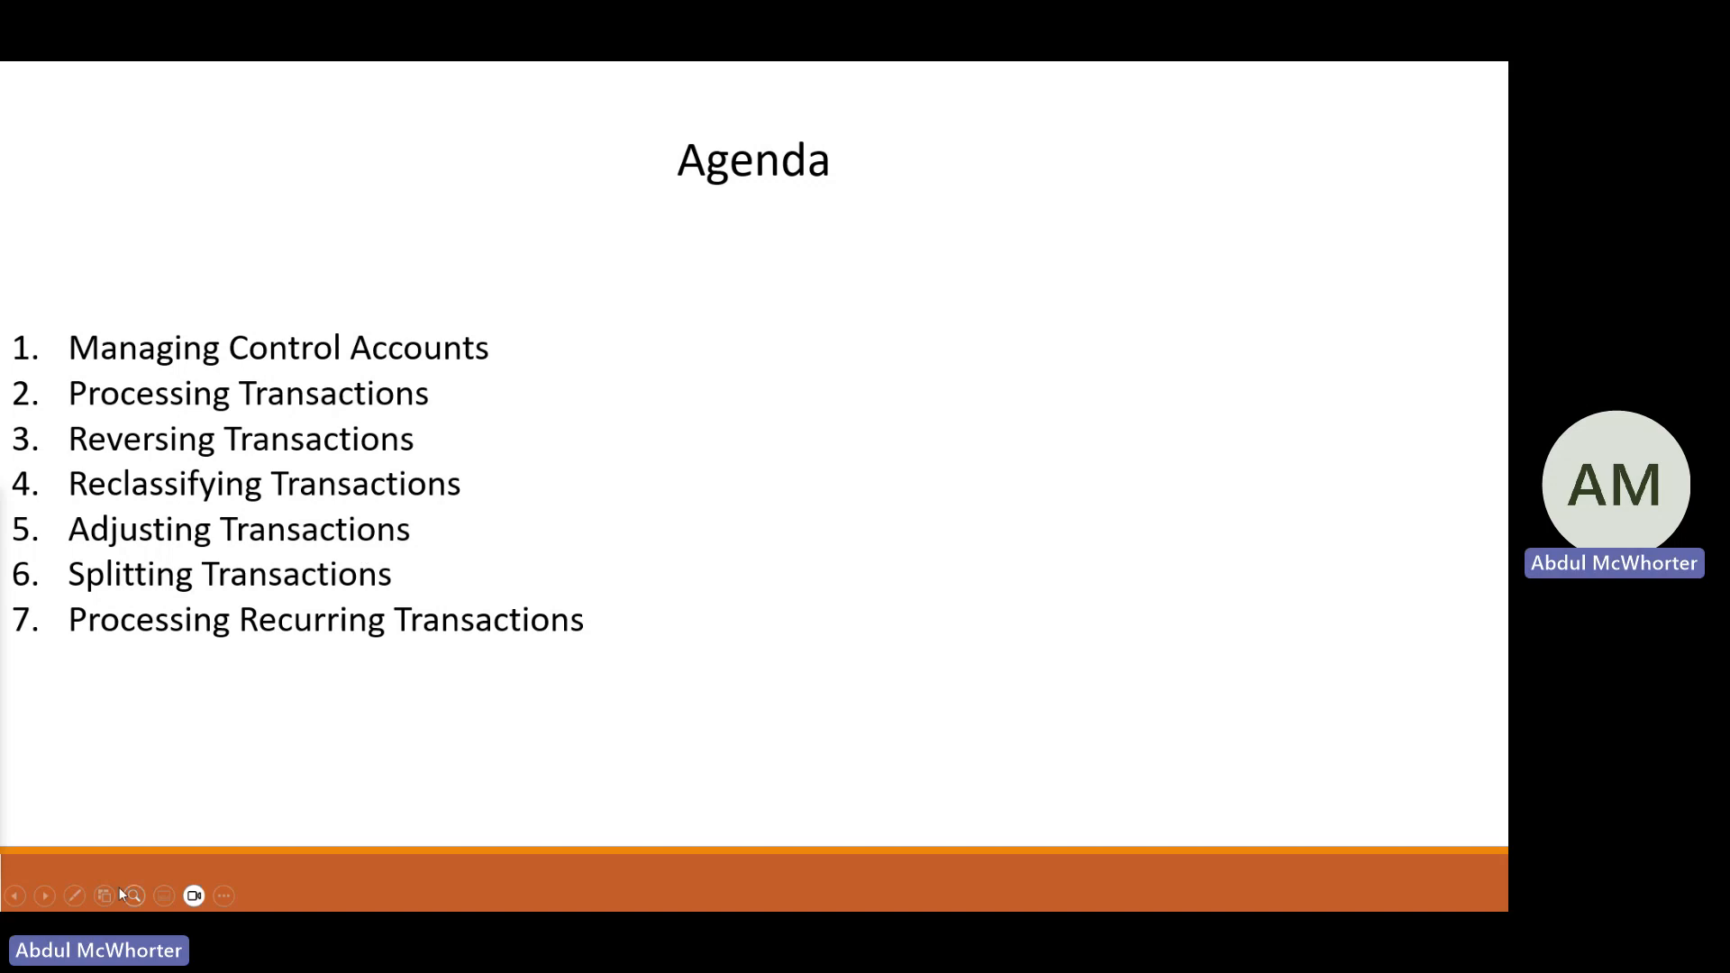
Advance the presentation to the Managing Control Accounts summary slide.
left_click(44, 896)
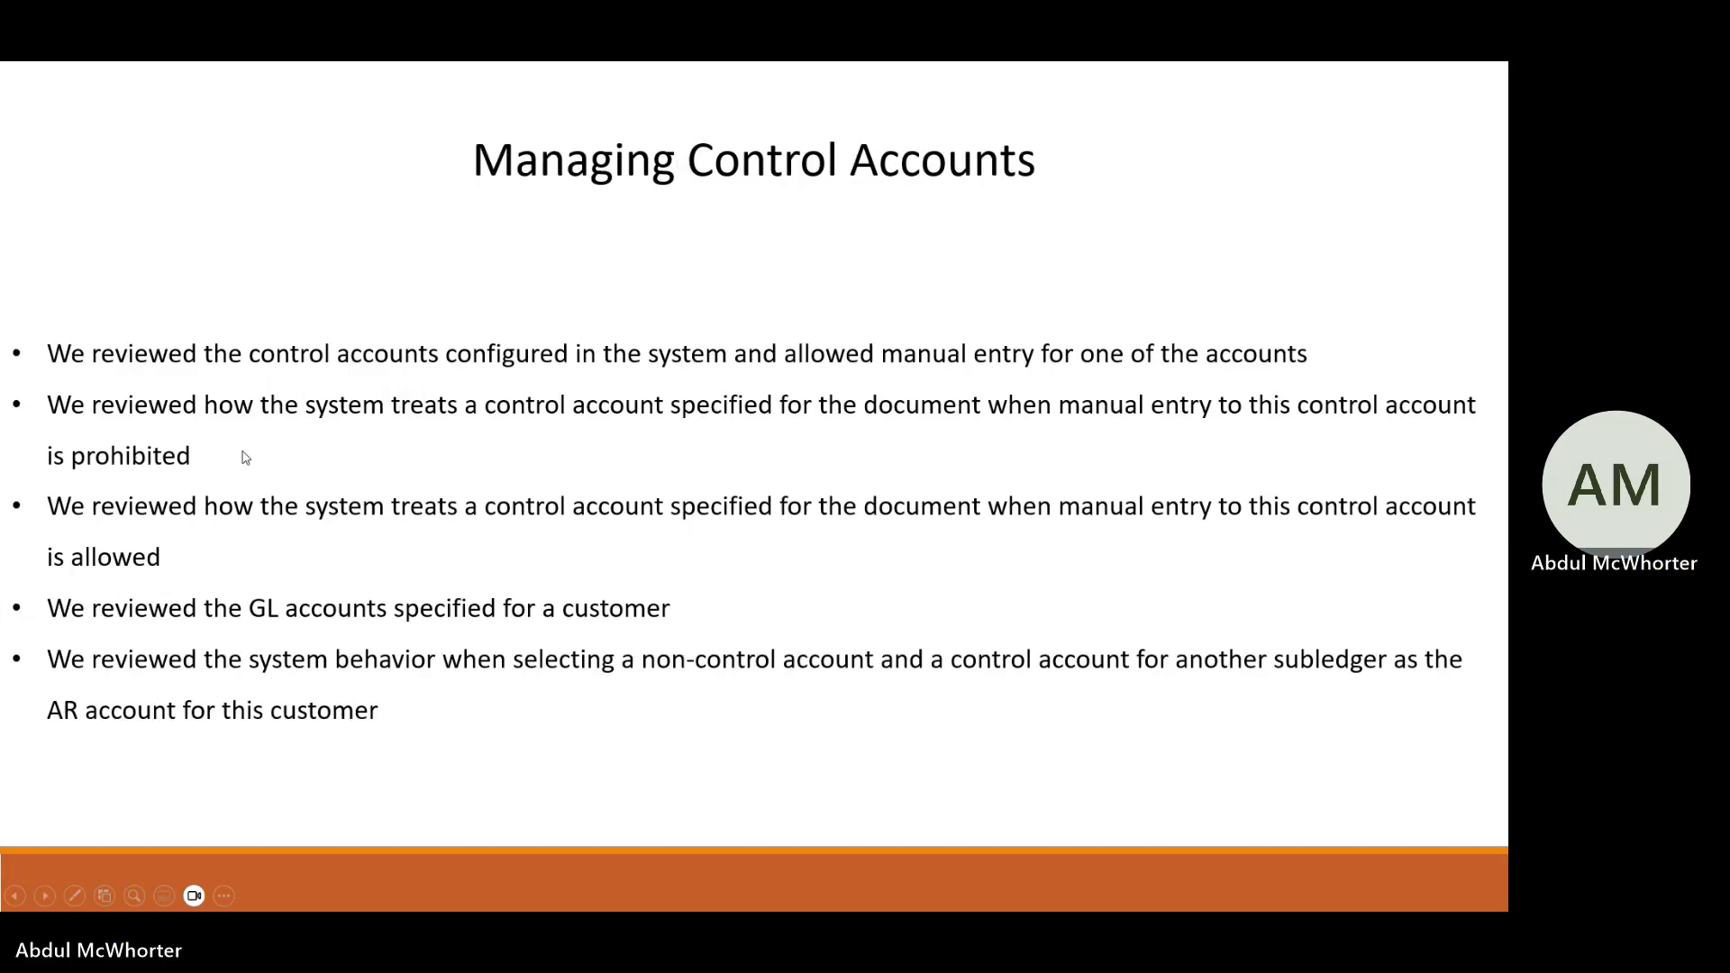
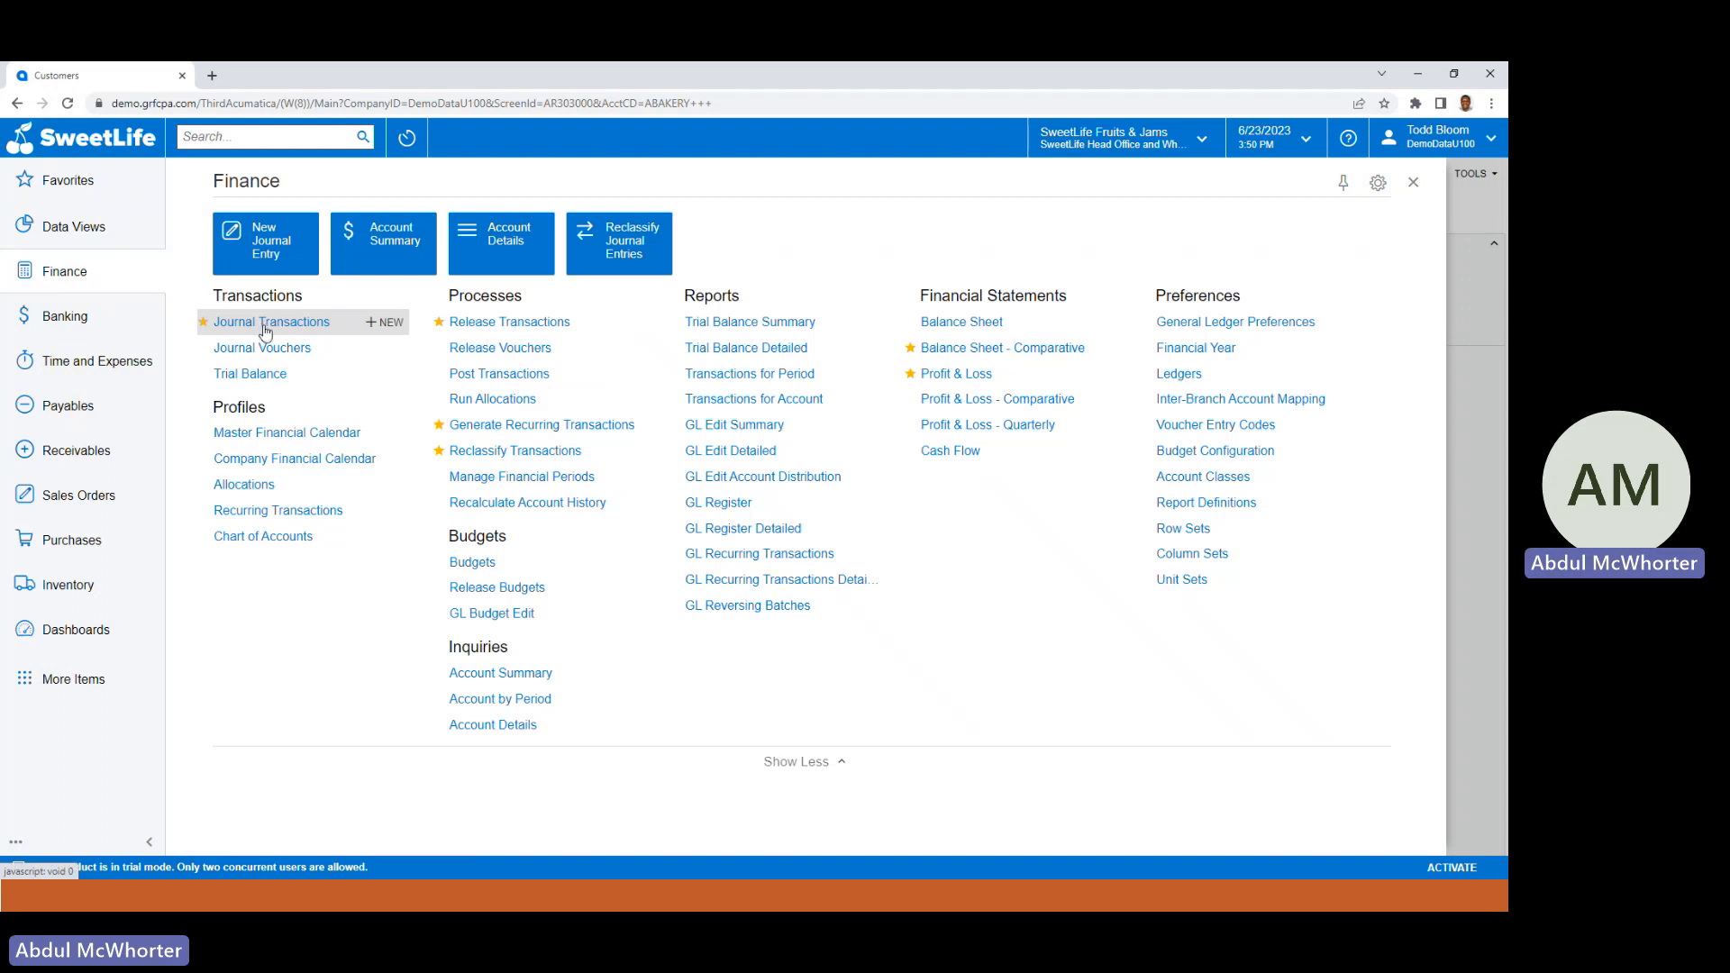
Create a new GL journal transaction in the Finance area and set its transaction date to 3/31/2023.
left_click(395, 323)
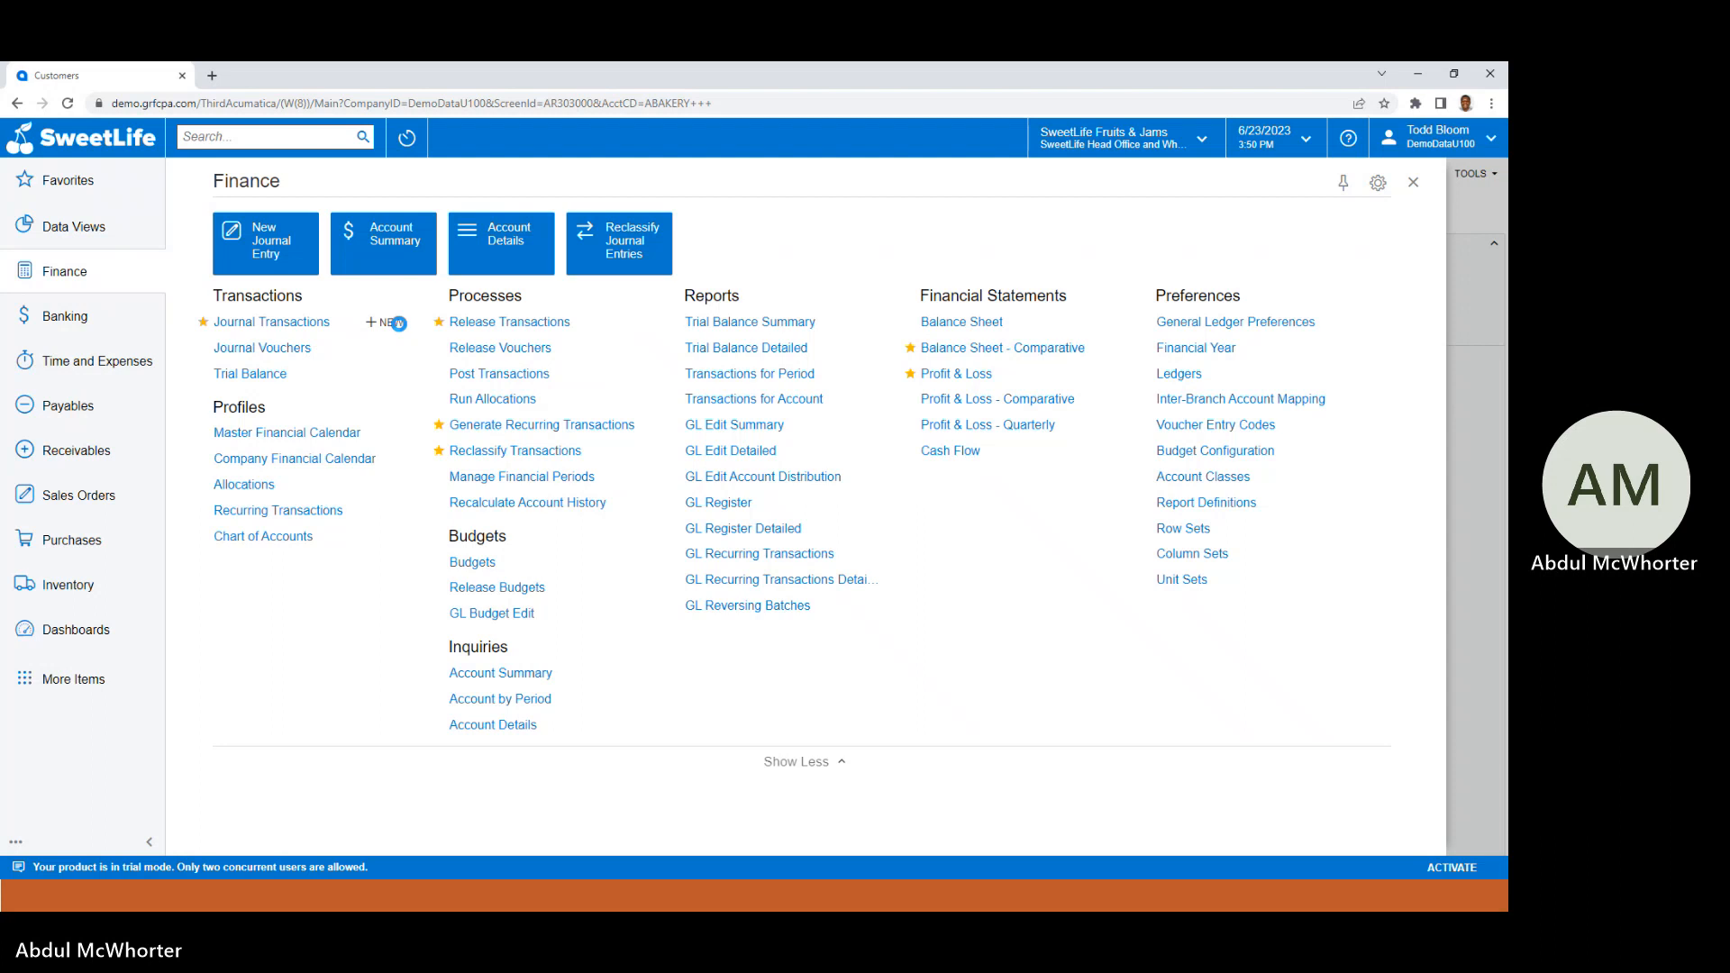
left_click(393, 323)
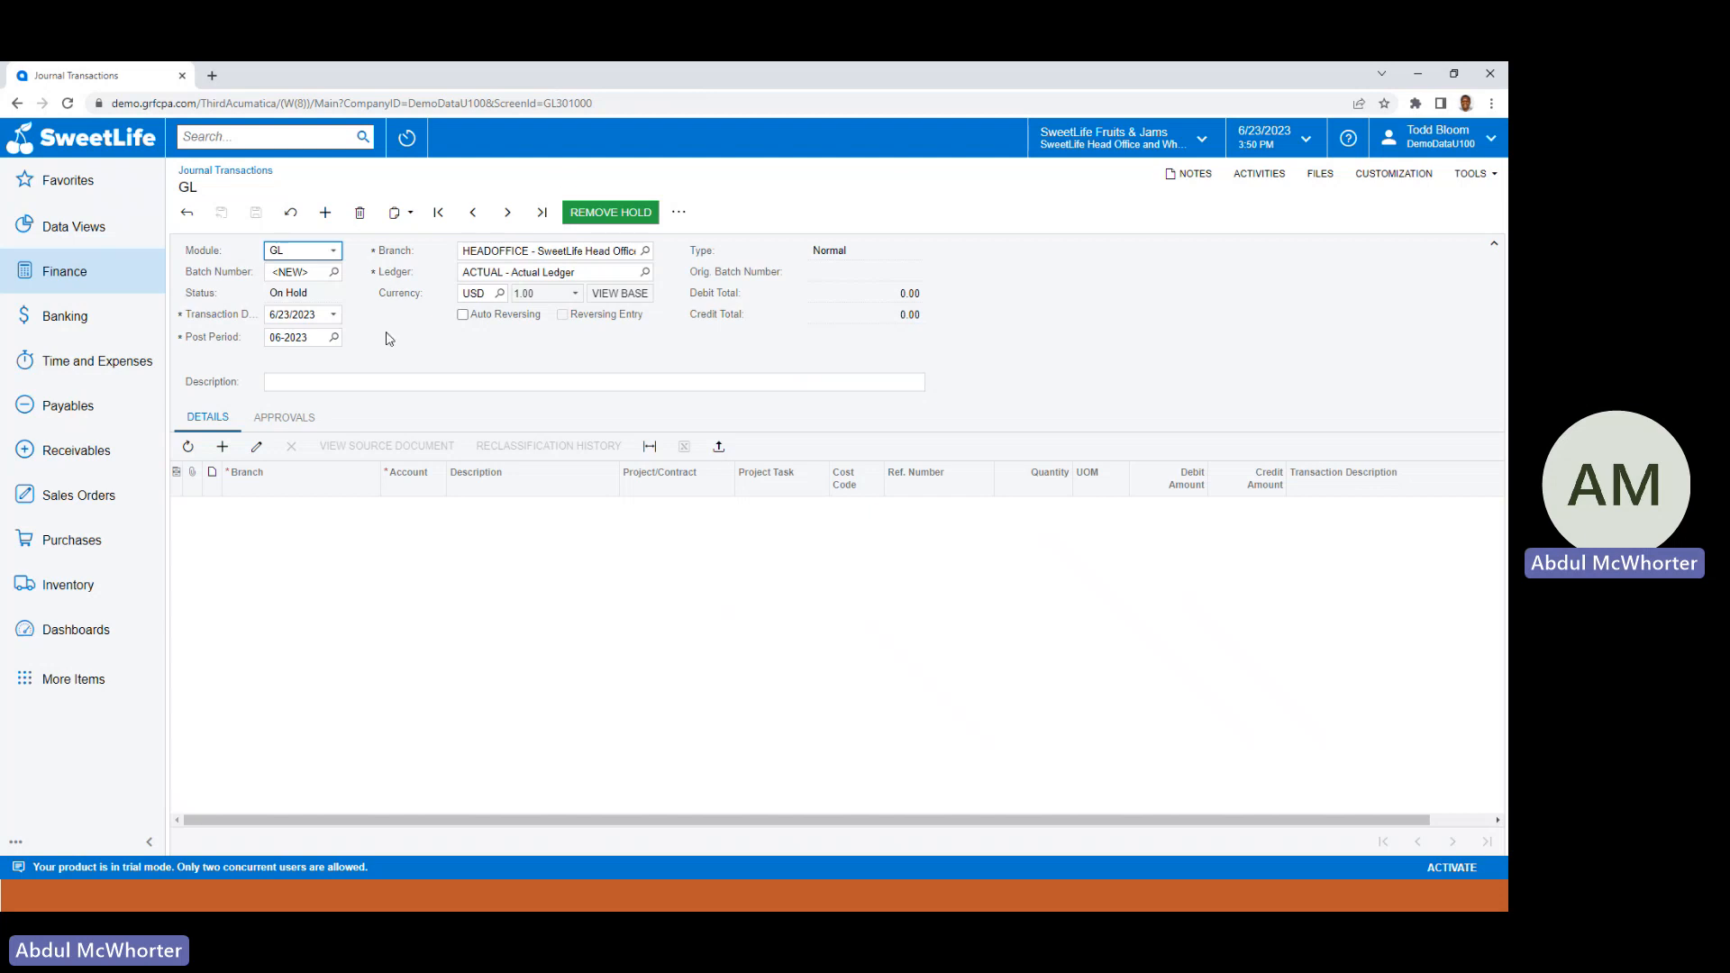
left_click(334, 316)
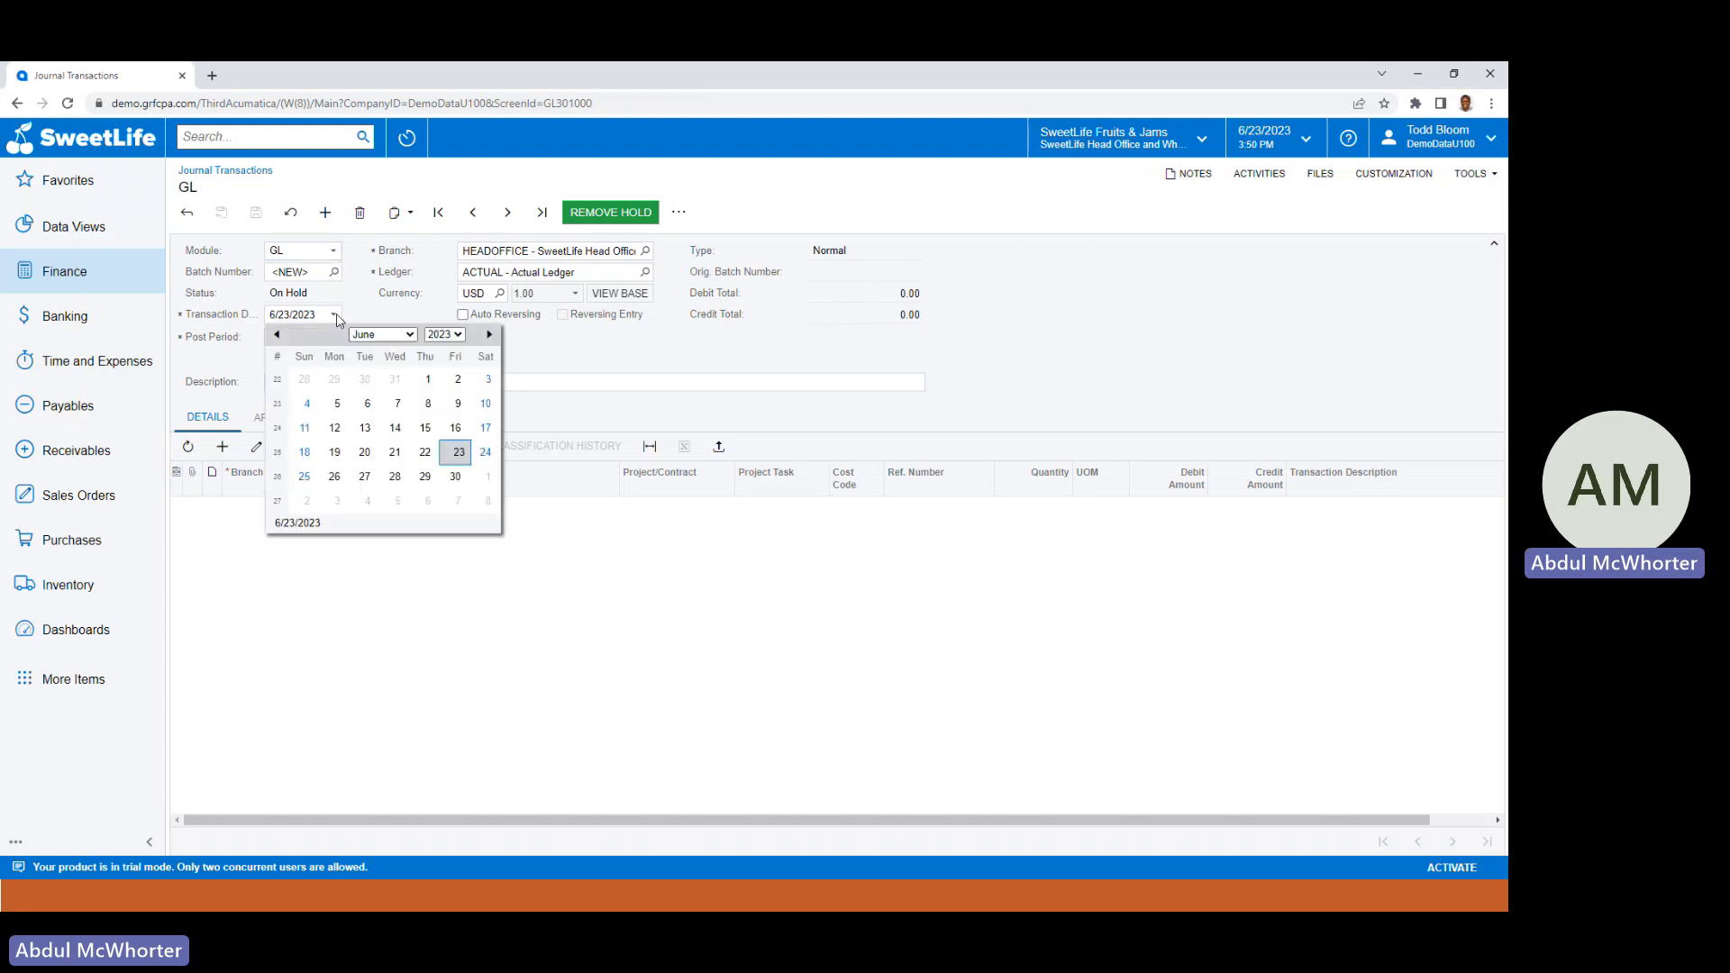
left_click(396, 334)
left_click(379, 378)
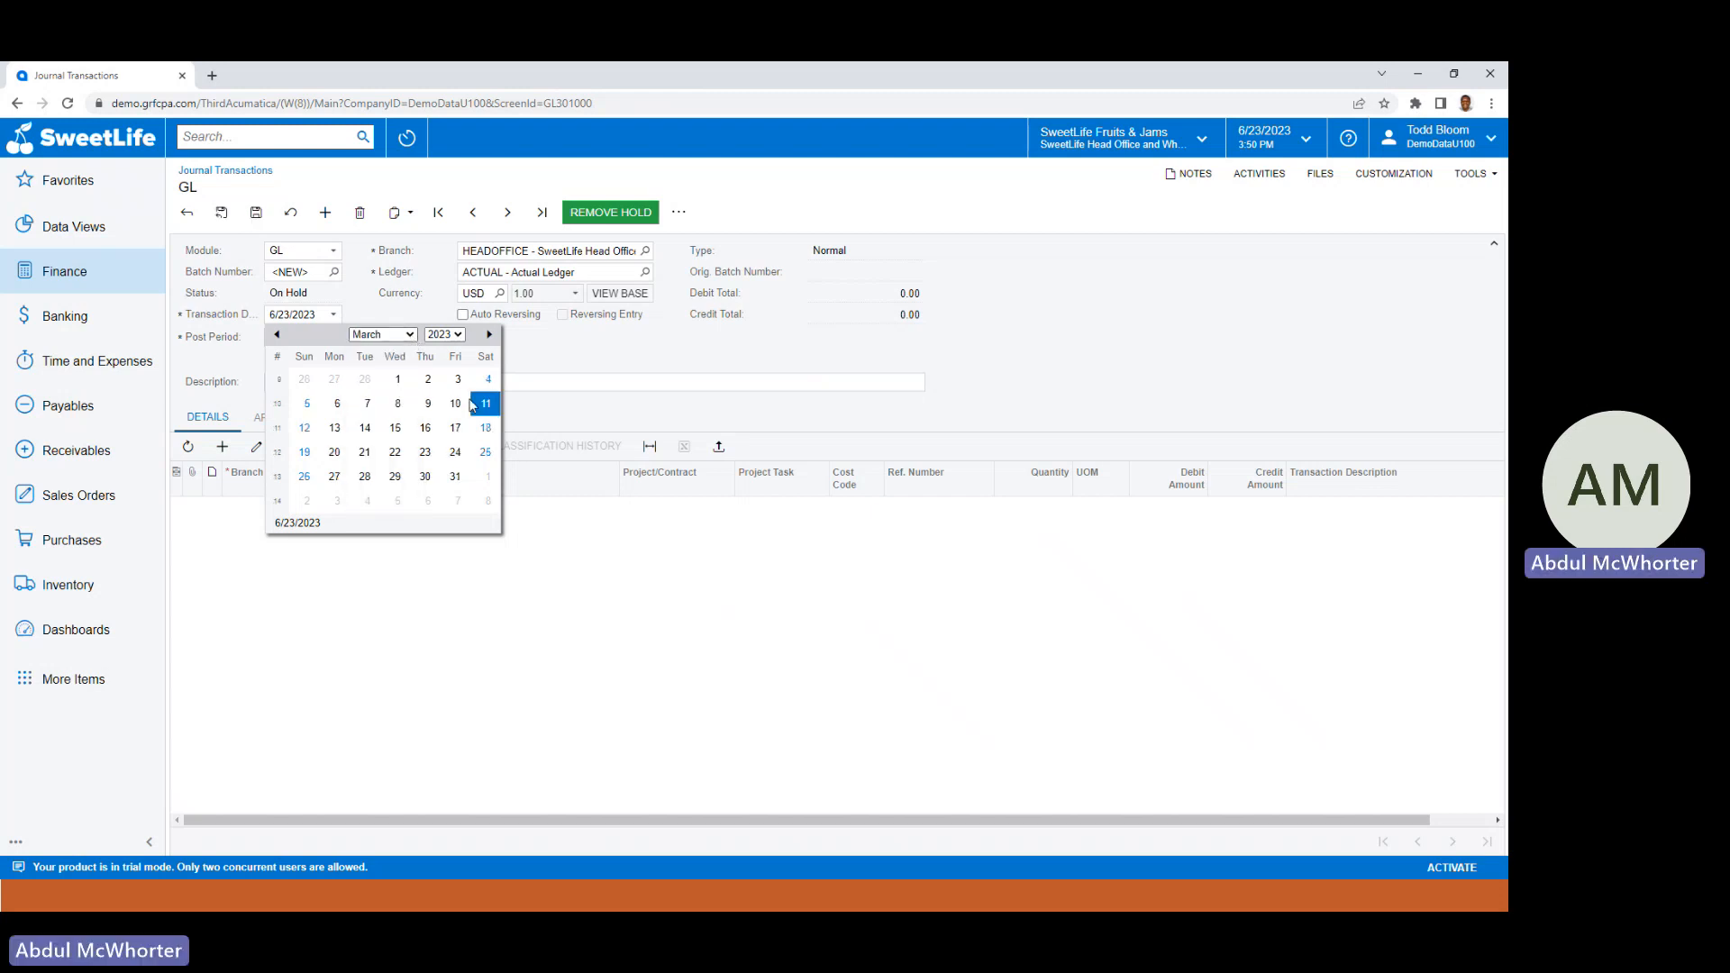
left_click(462, 483)
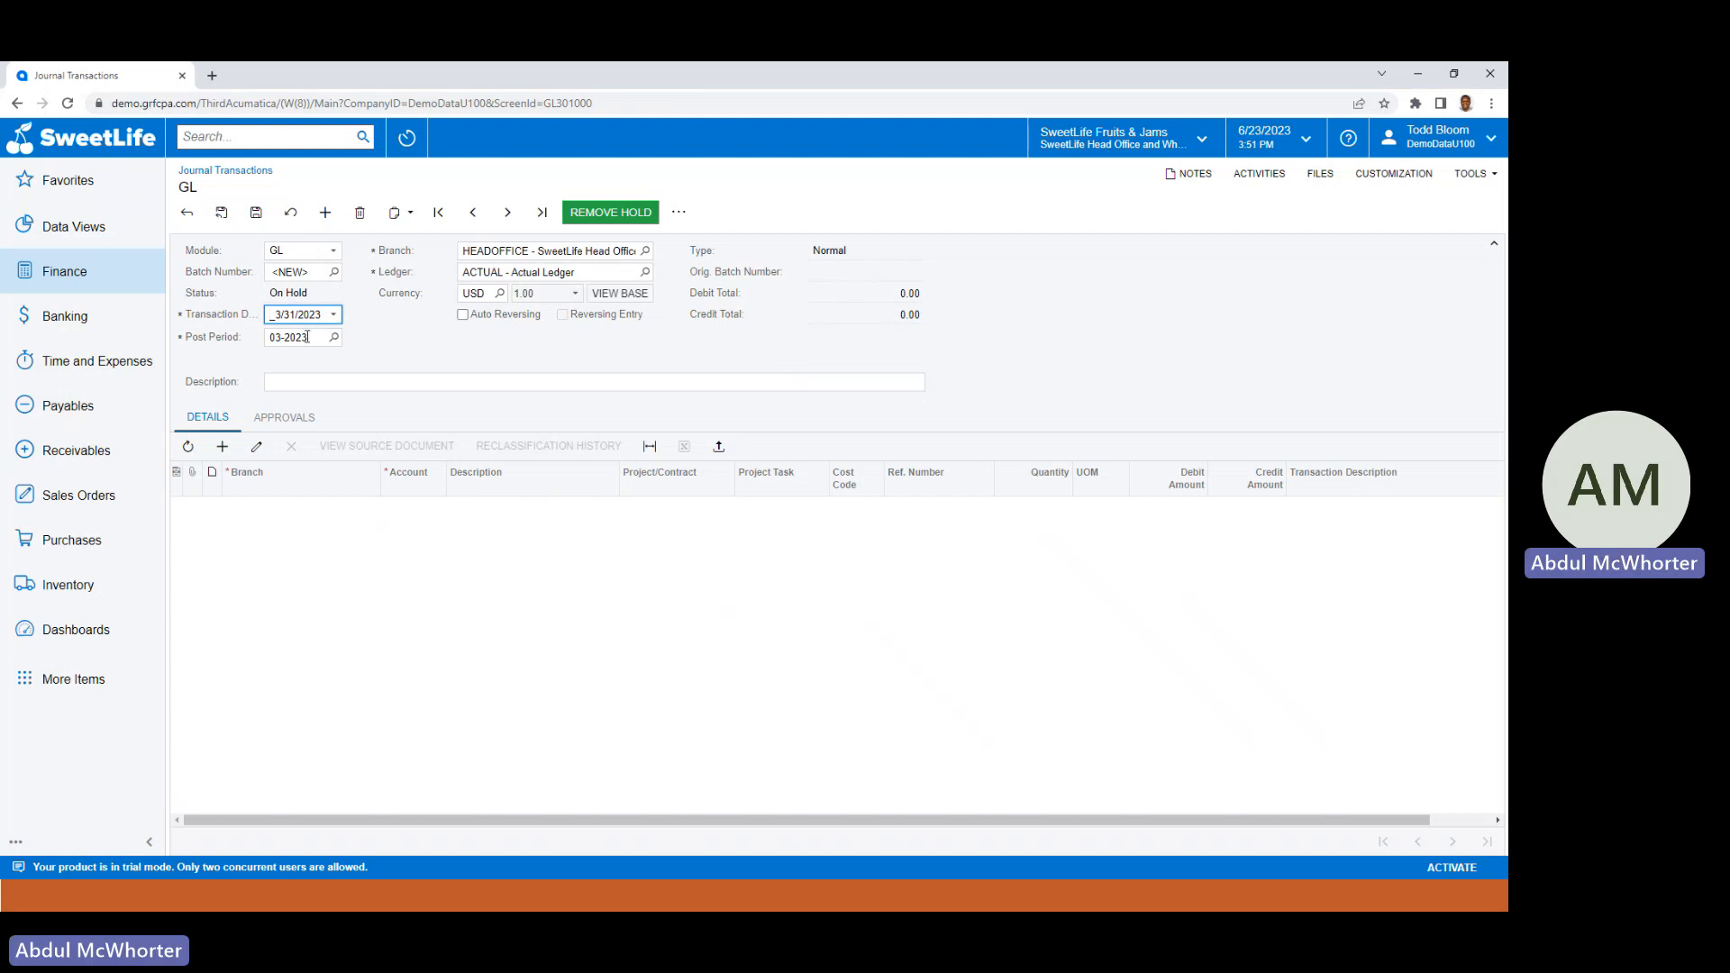
Review the branches and ledgers available for the journal transaction without changing the selections.
left_click(645, 252)
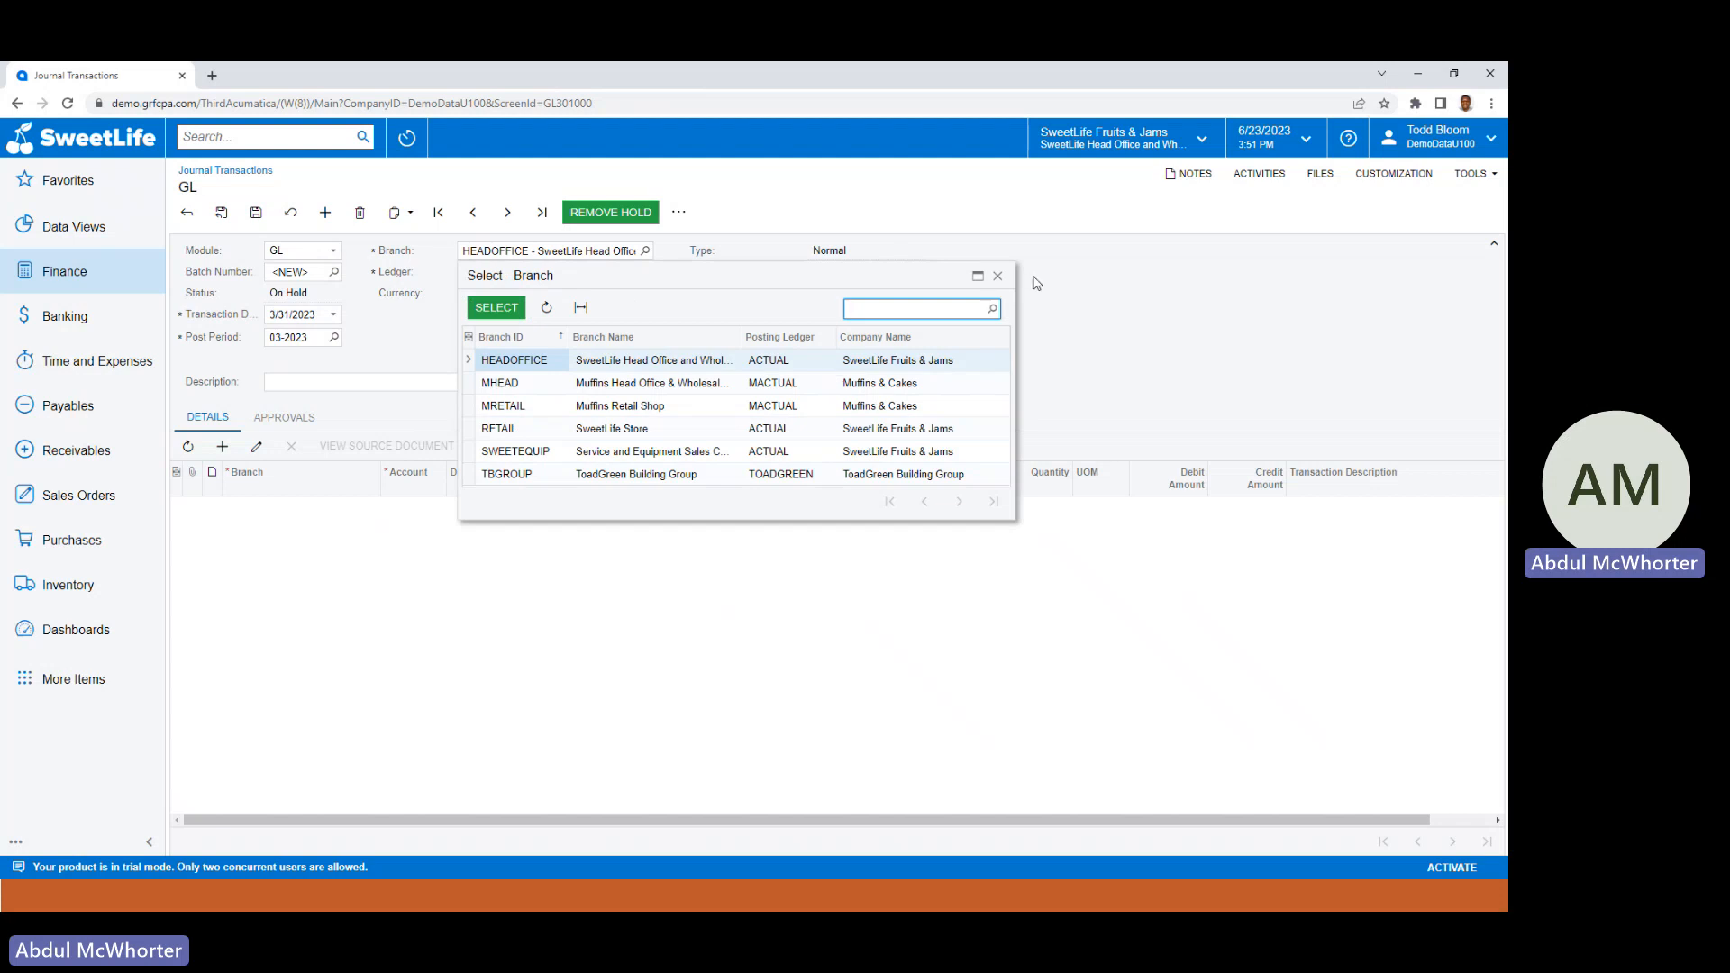
left_click(997, 278)
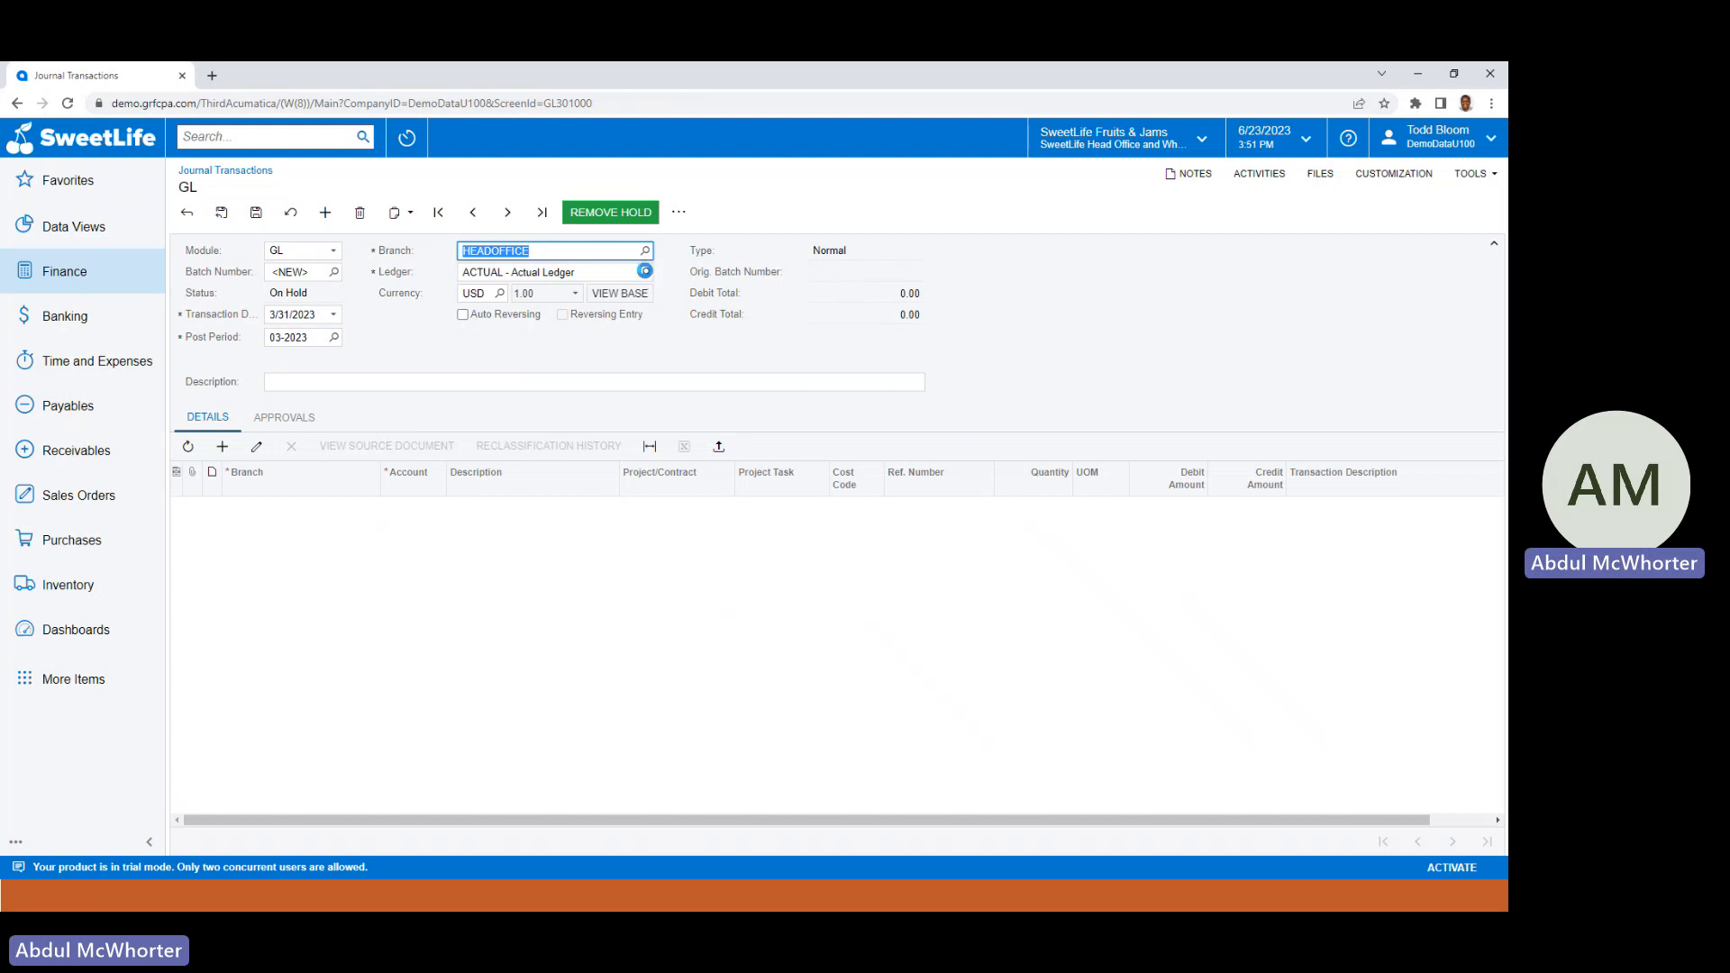
left_click(645, 272)
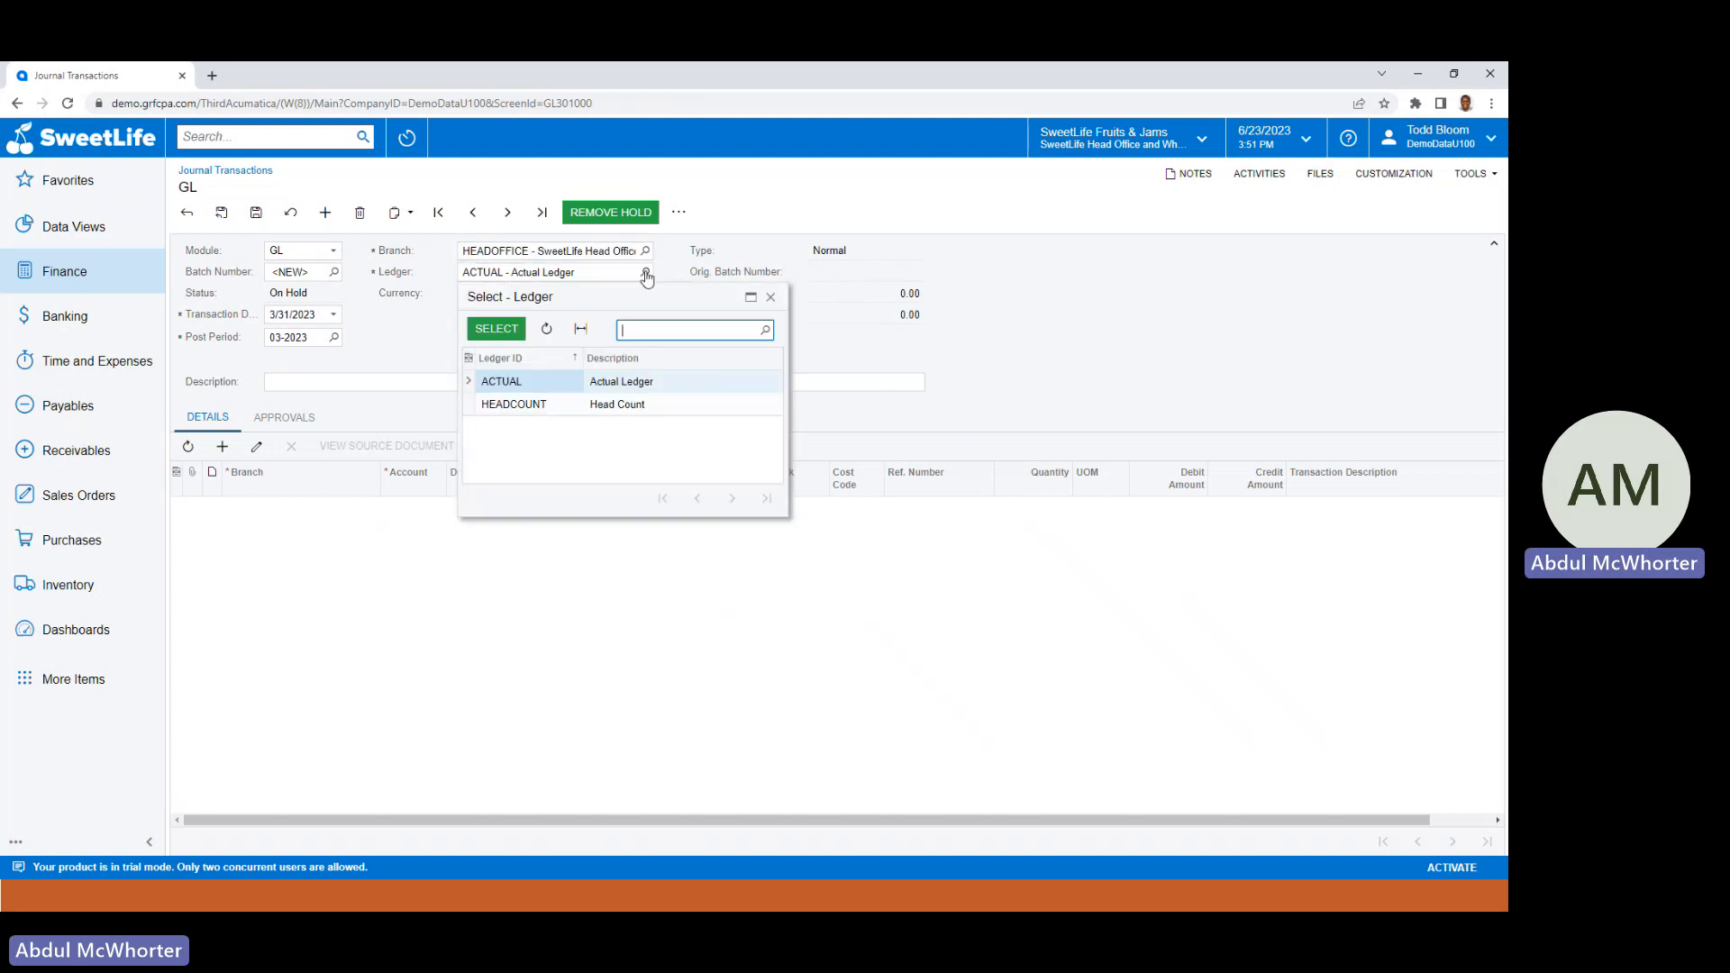
left_click(771, 298)
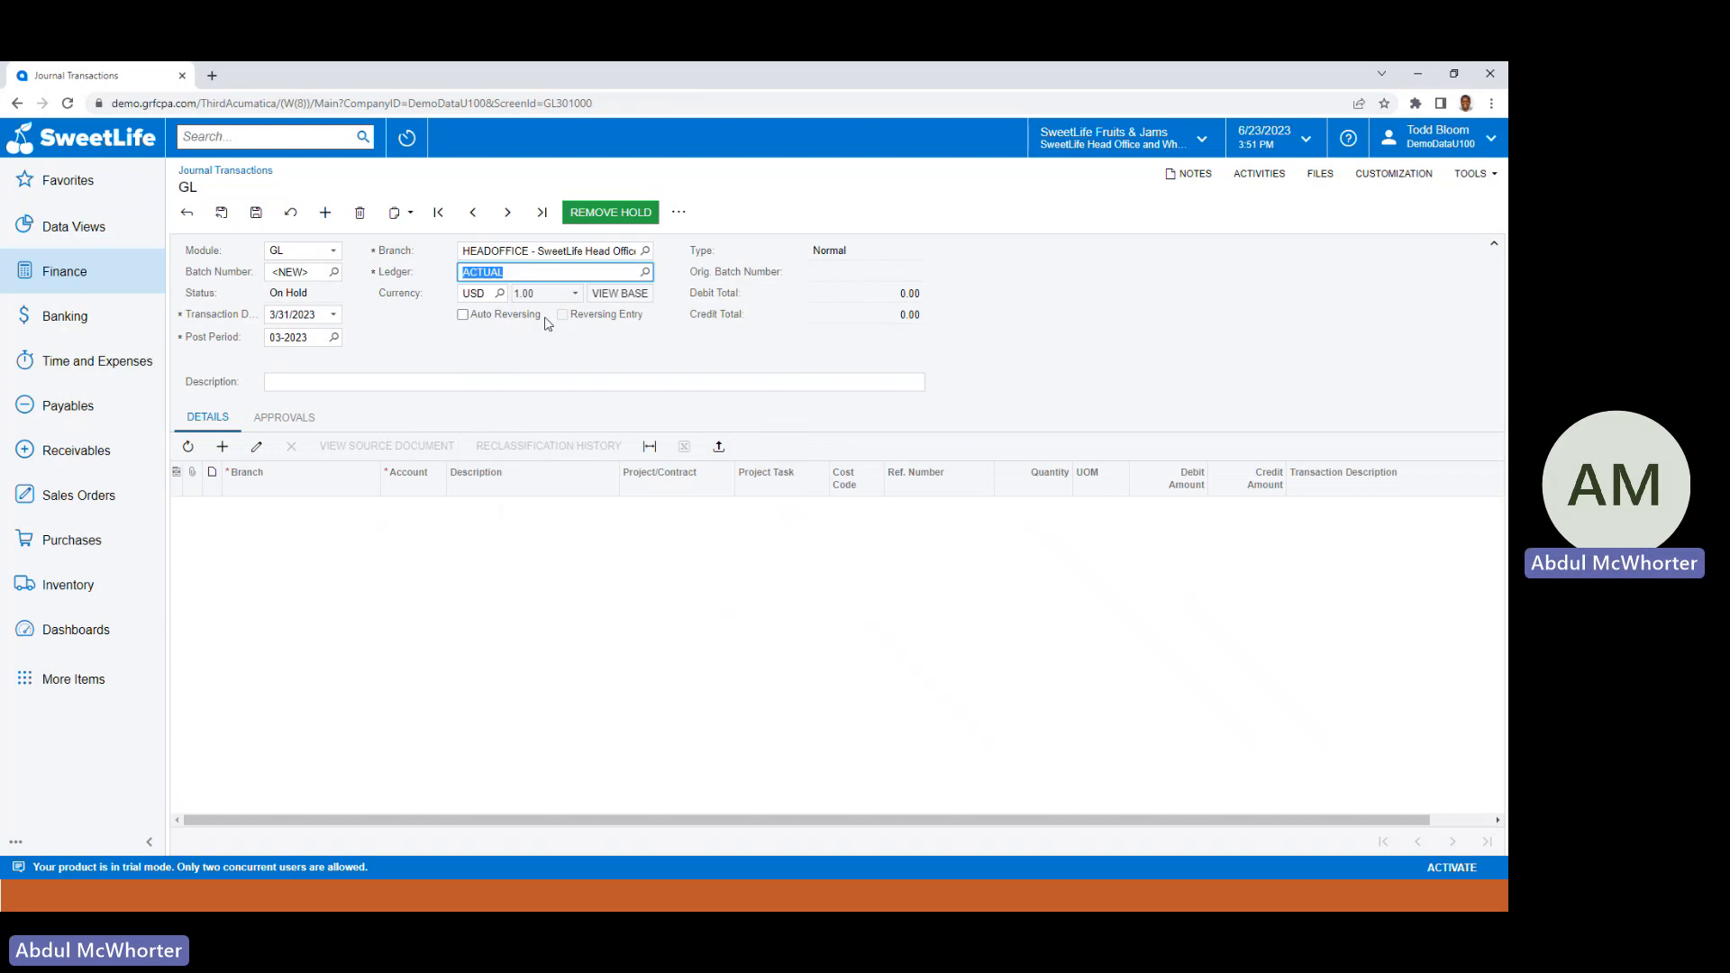
Enter "JE Salaries and wages March 2023" as the journal transaction's description, correcting the misspelled month.
left_click(334, 379)
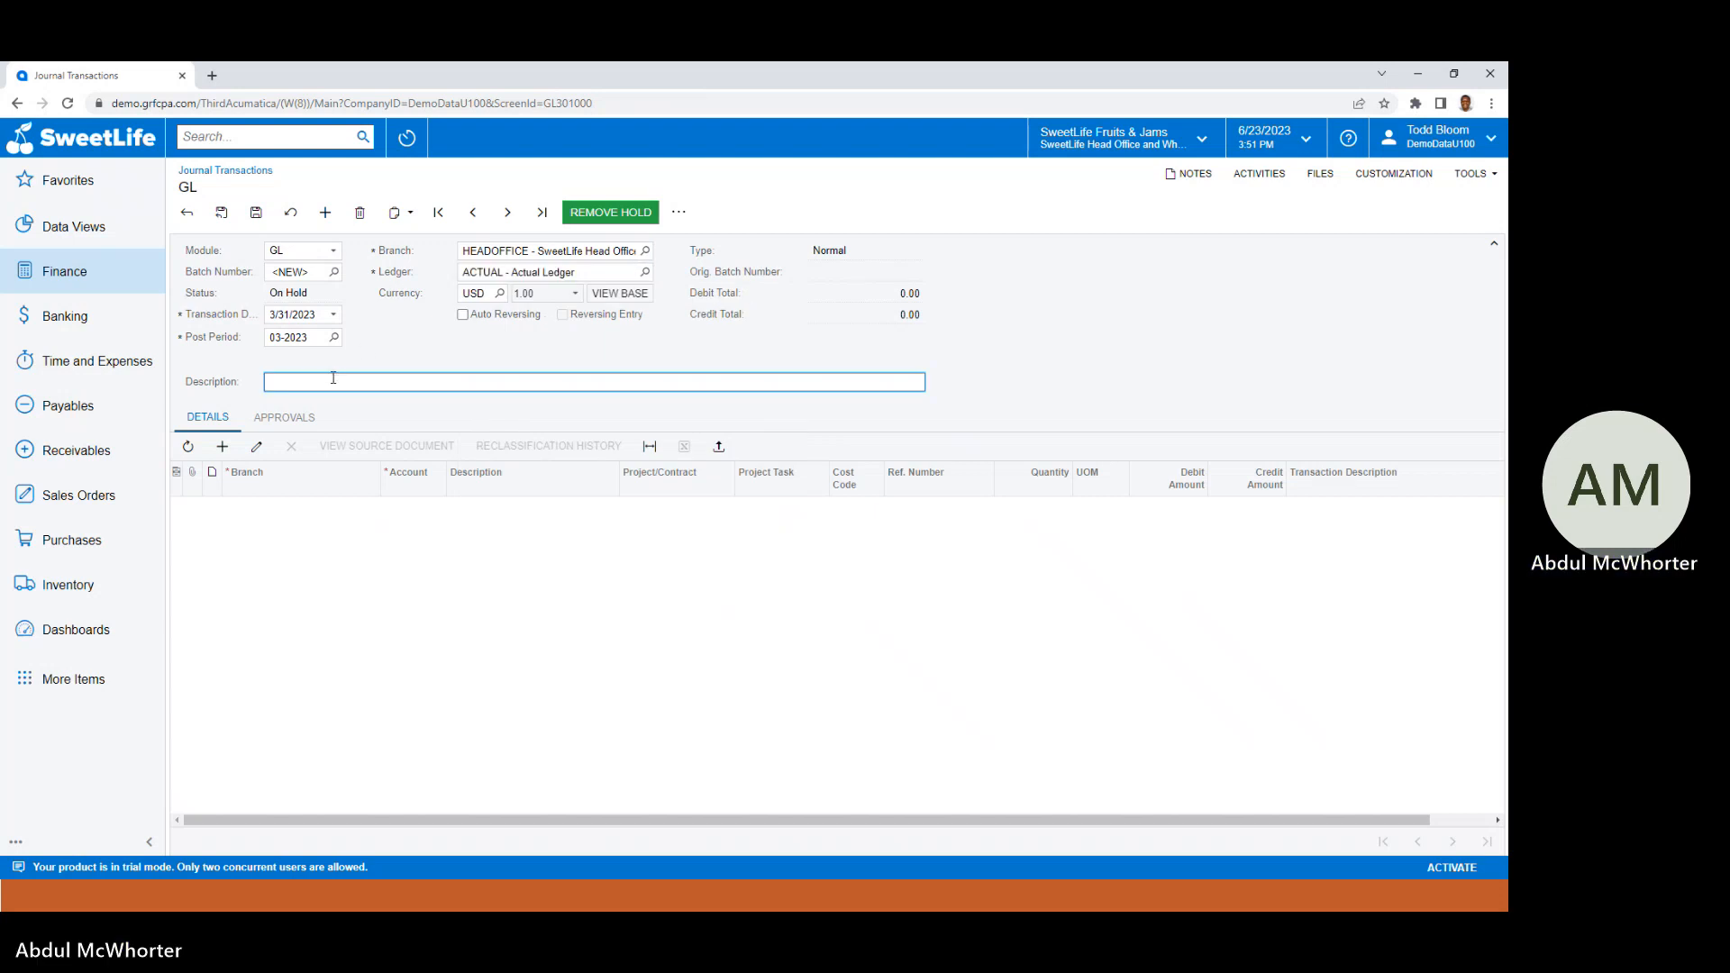
type("JE")
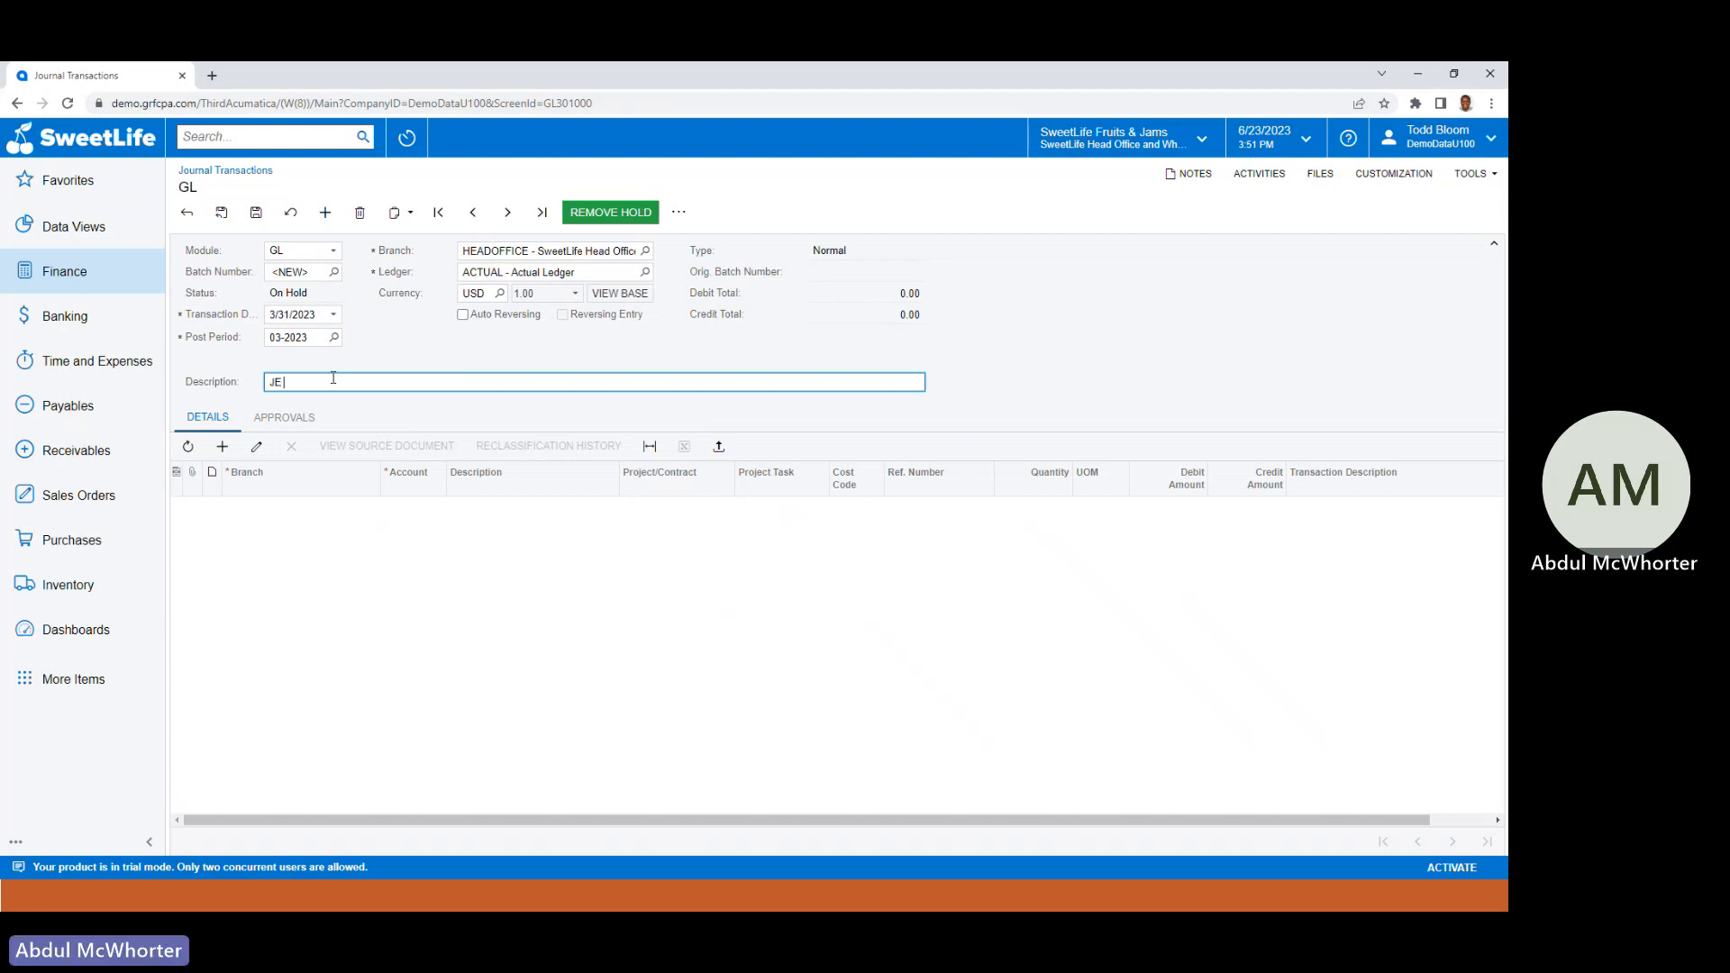
type(" Salaries")
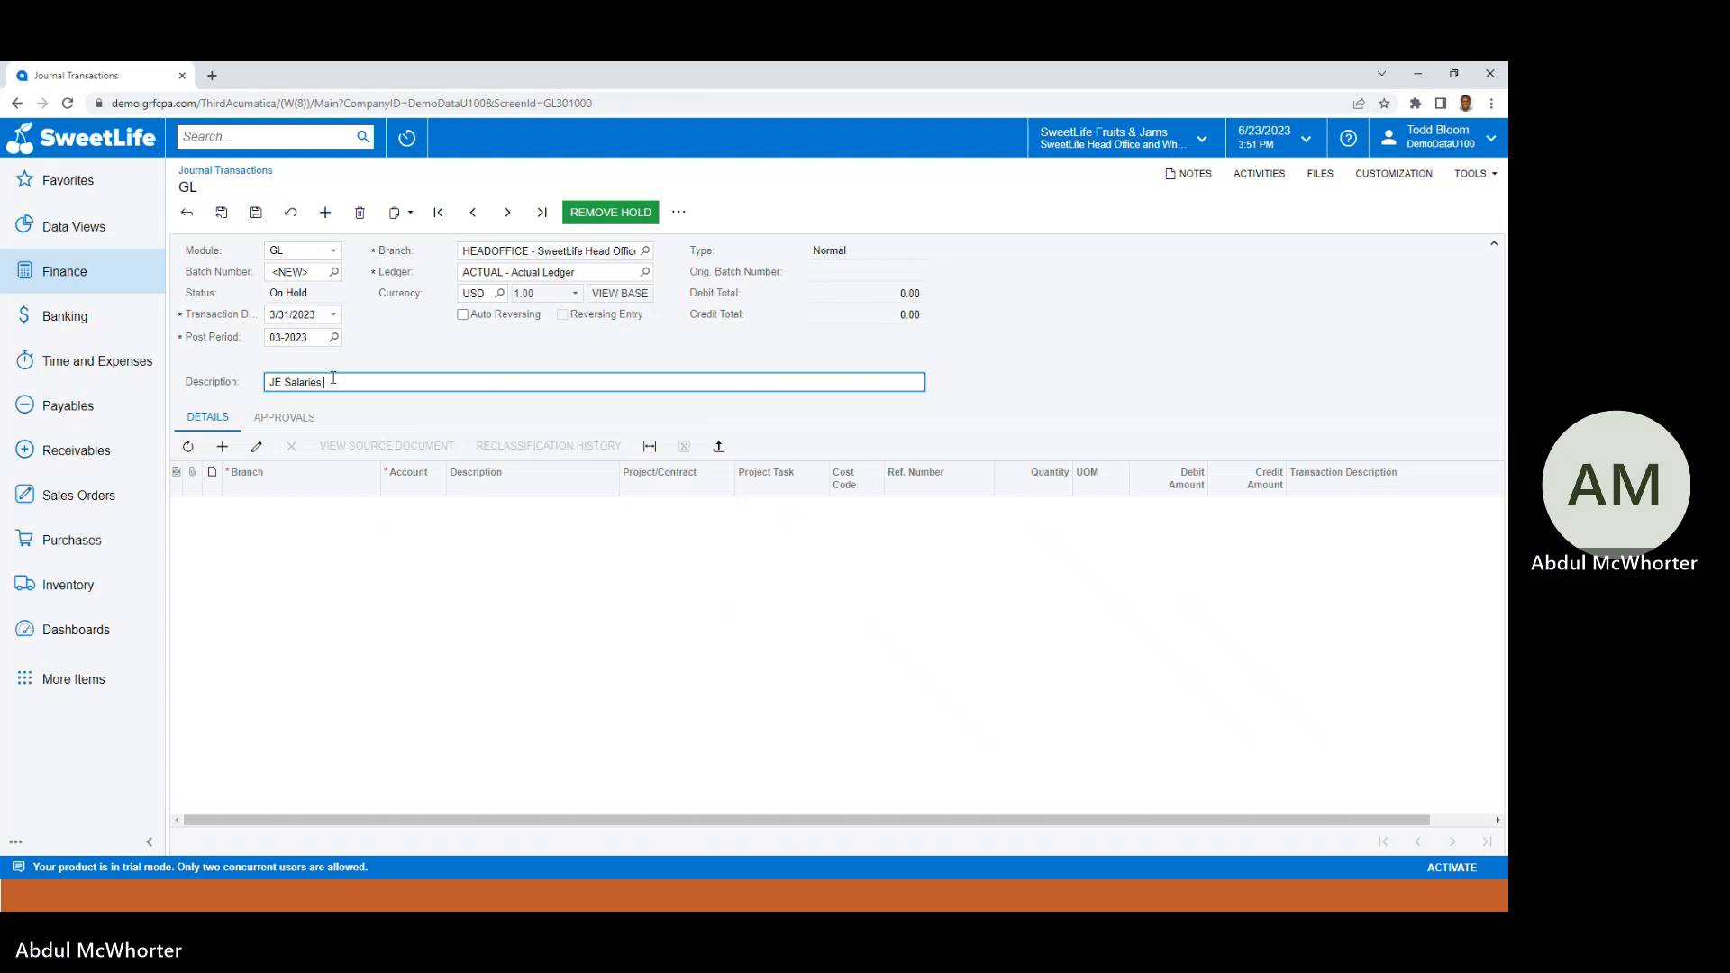
type(" and wage")
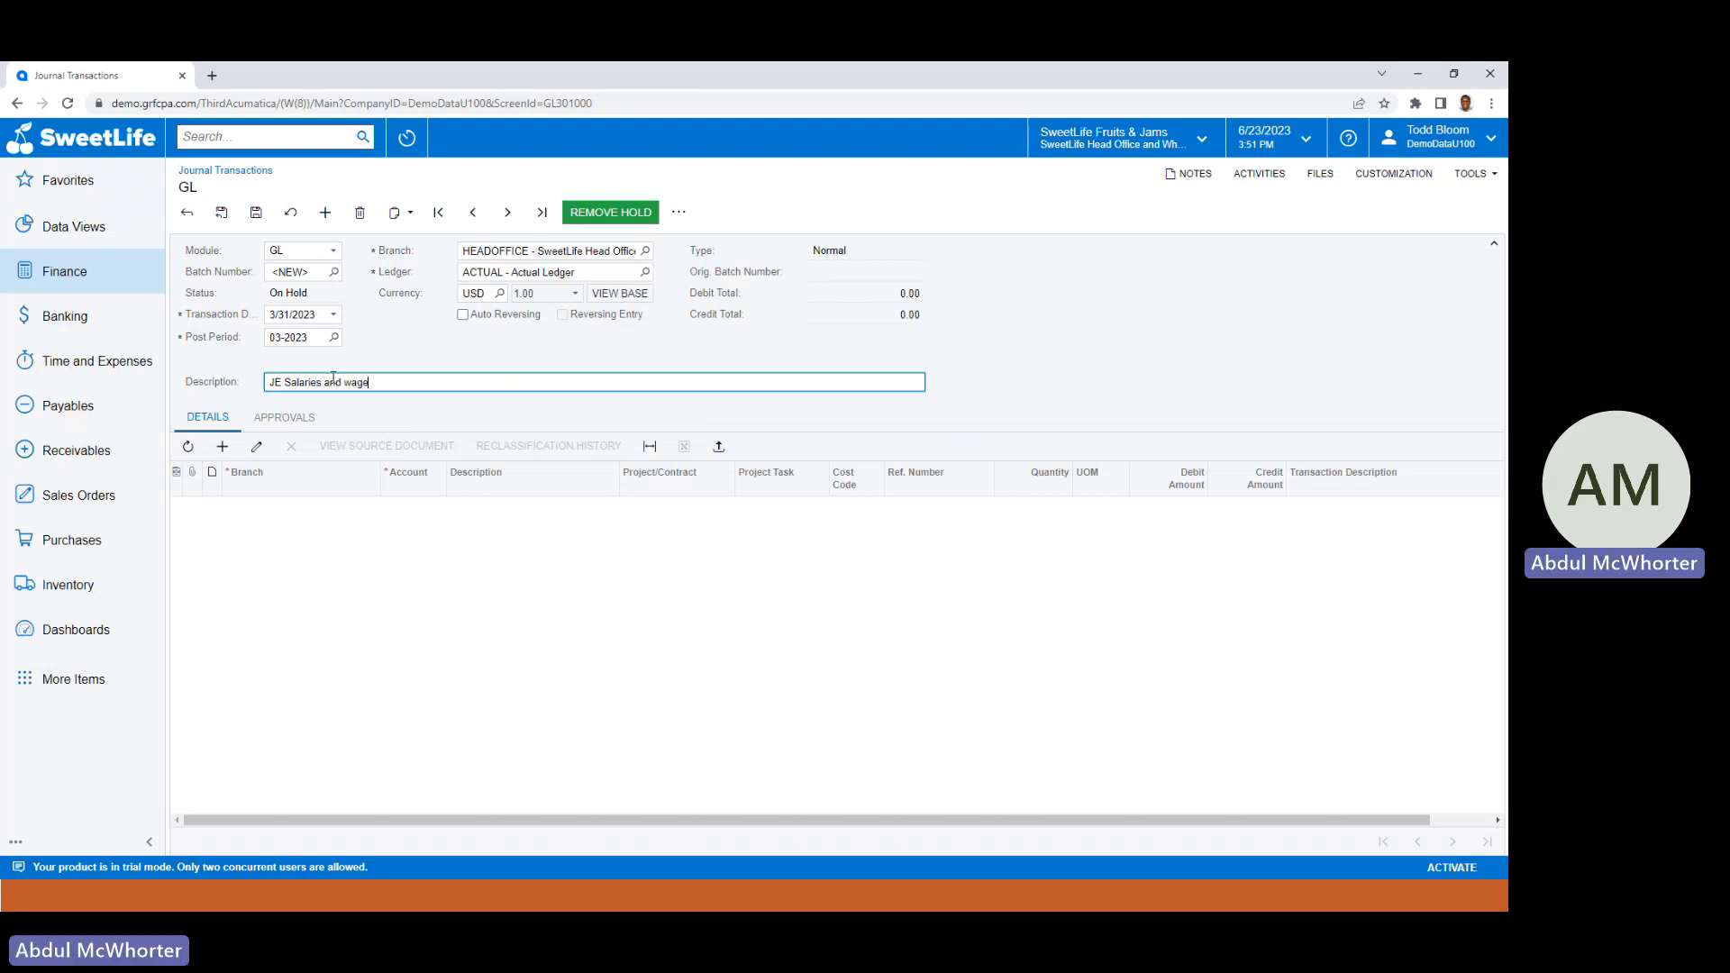
type("s ")
type("Ma")
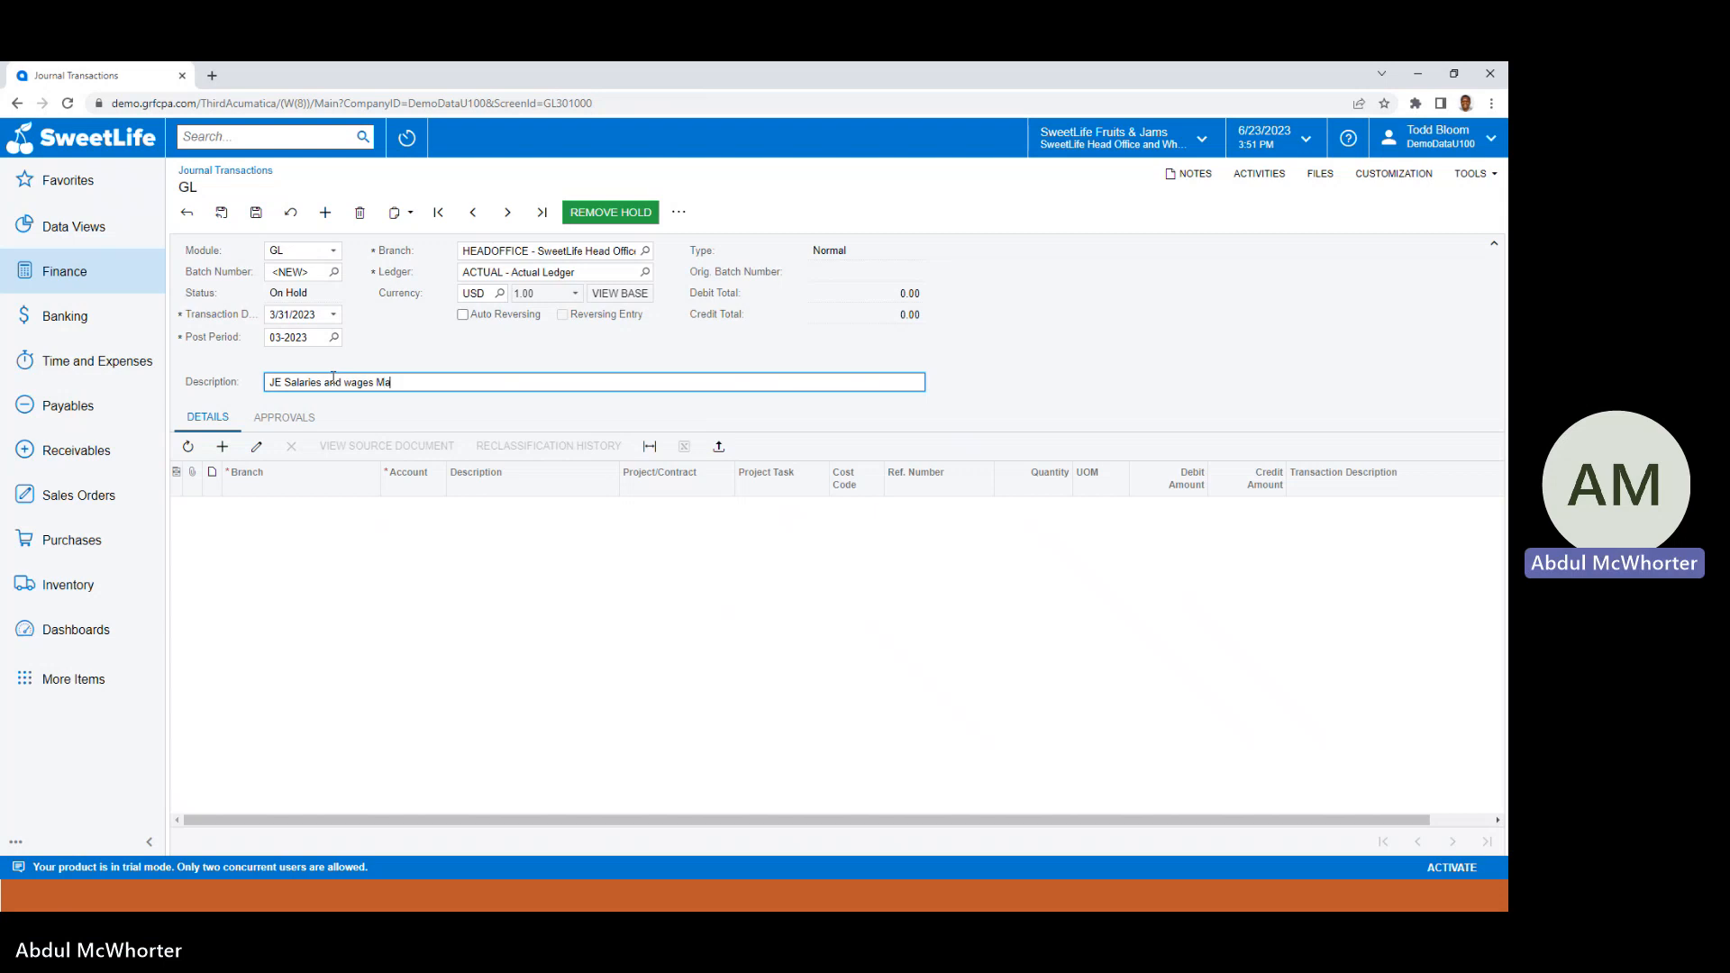
type("crh 2023")
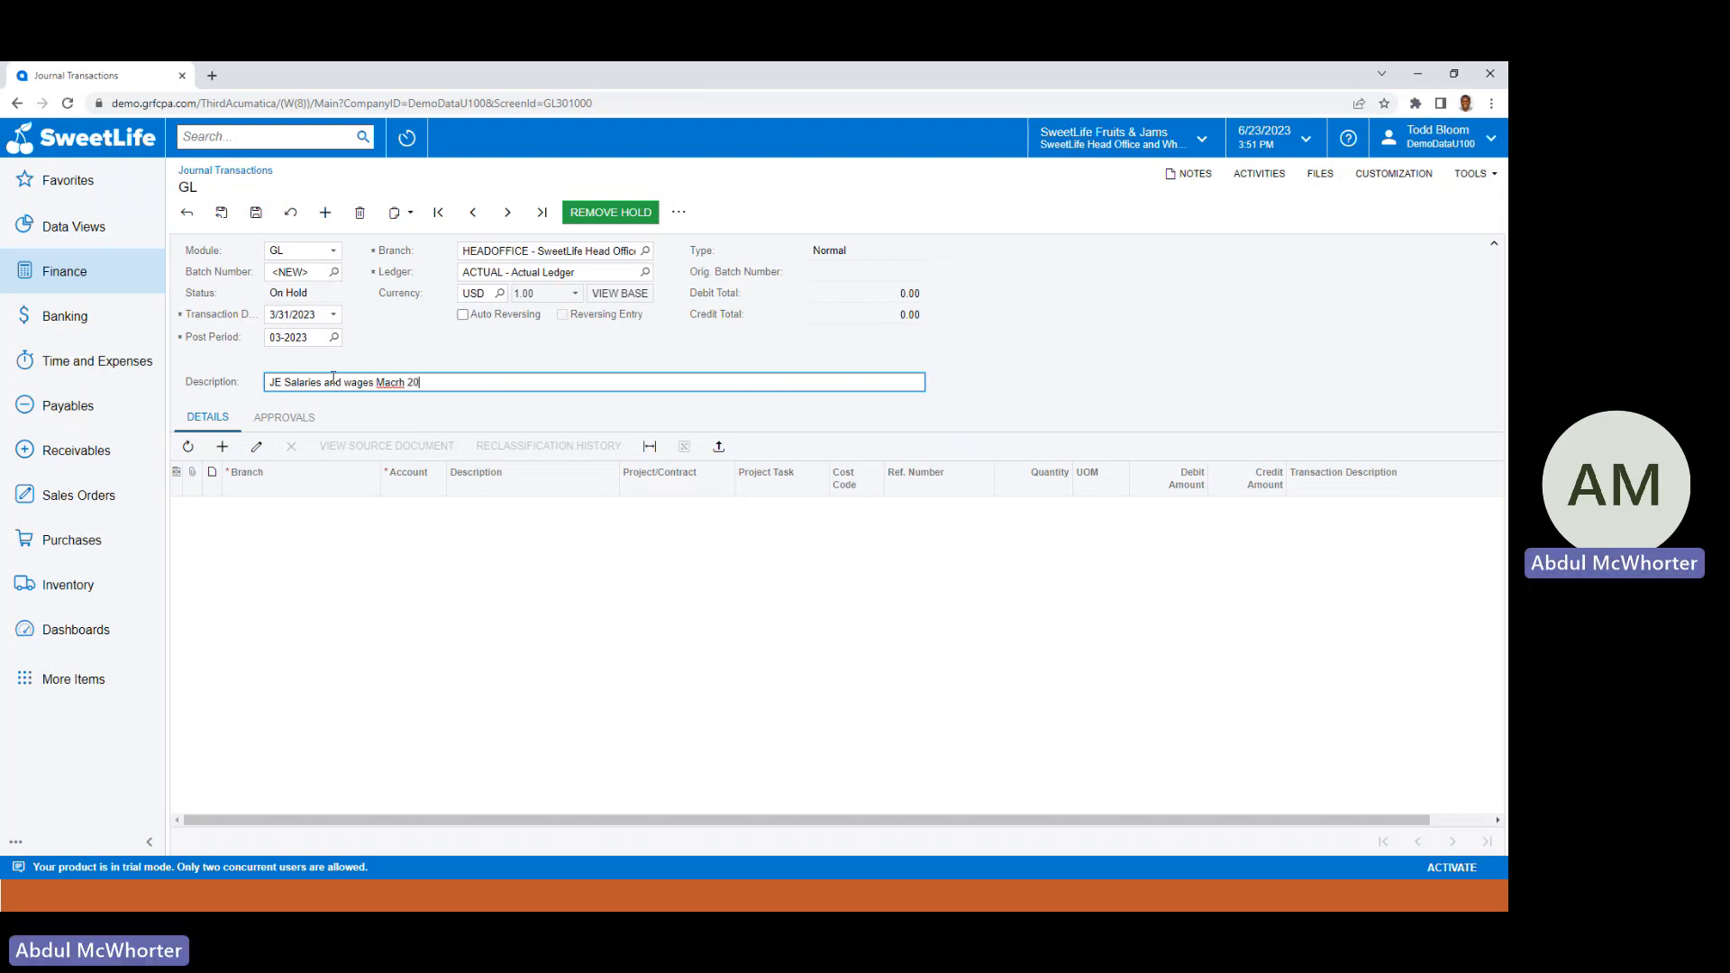
right_click(393, 382)
left_click(431, 397)
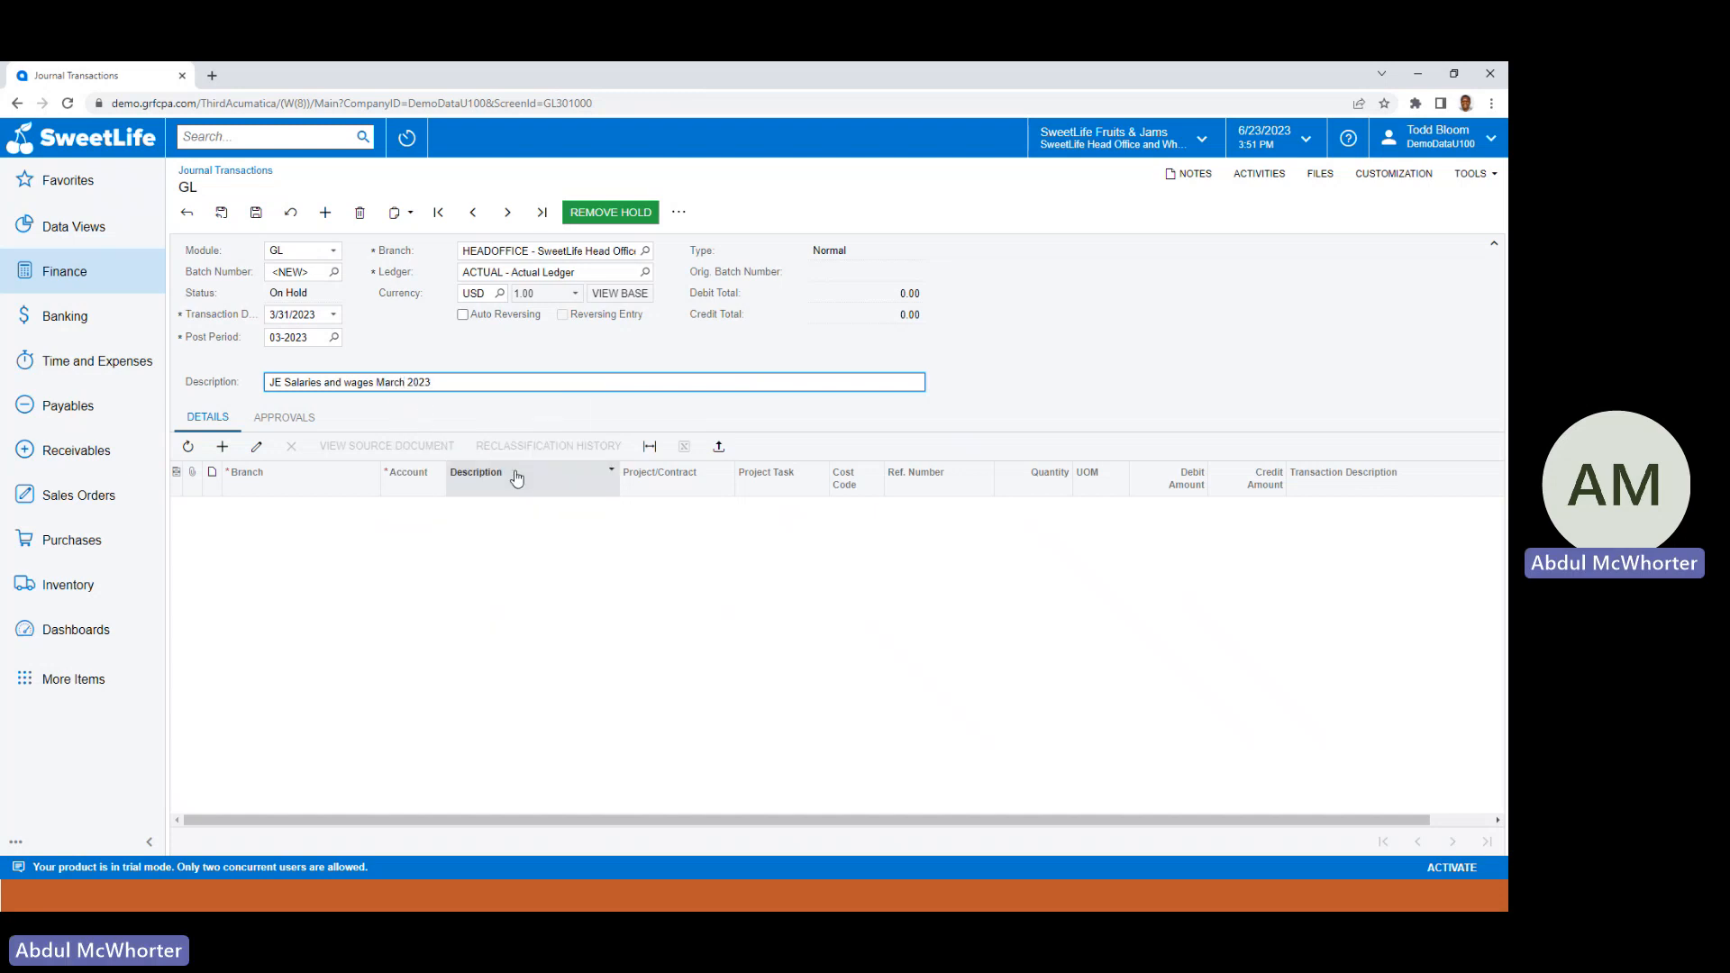
Add a detail line for account 62900 - Rent or Lease Expense, finding the account by searching for "rent".
left_click(222, 446)
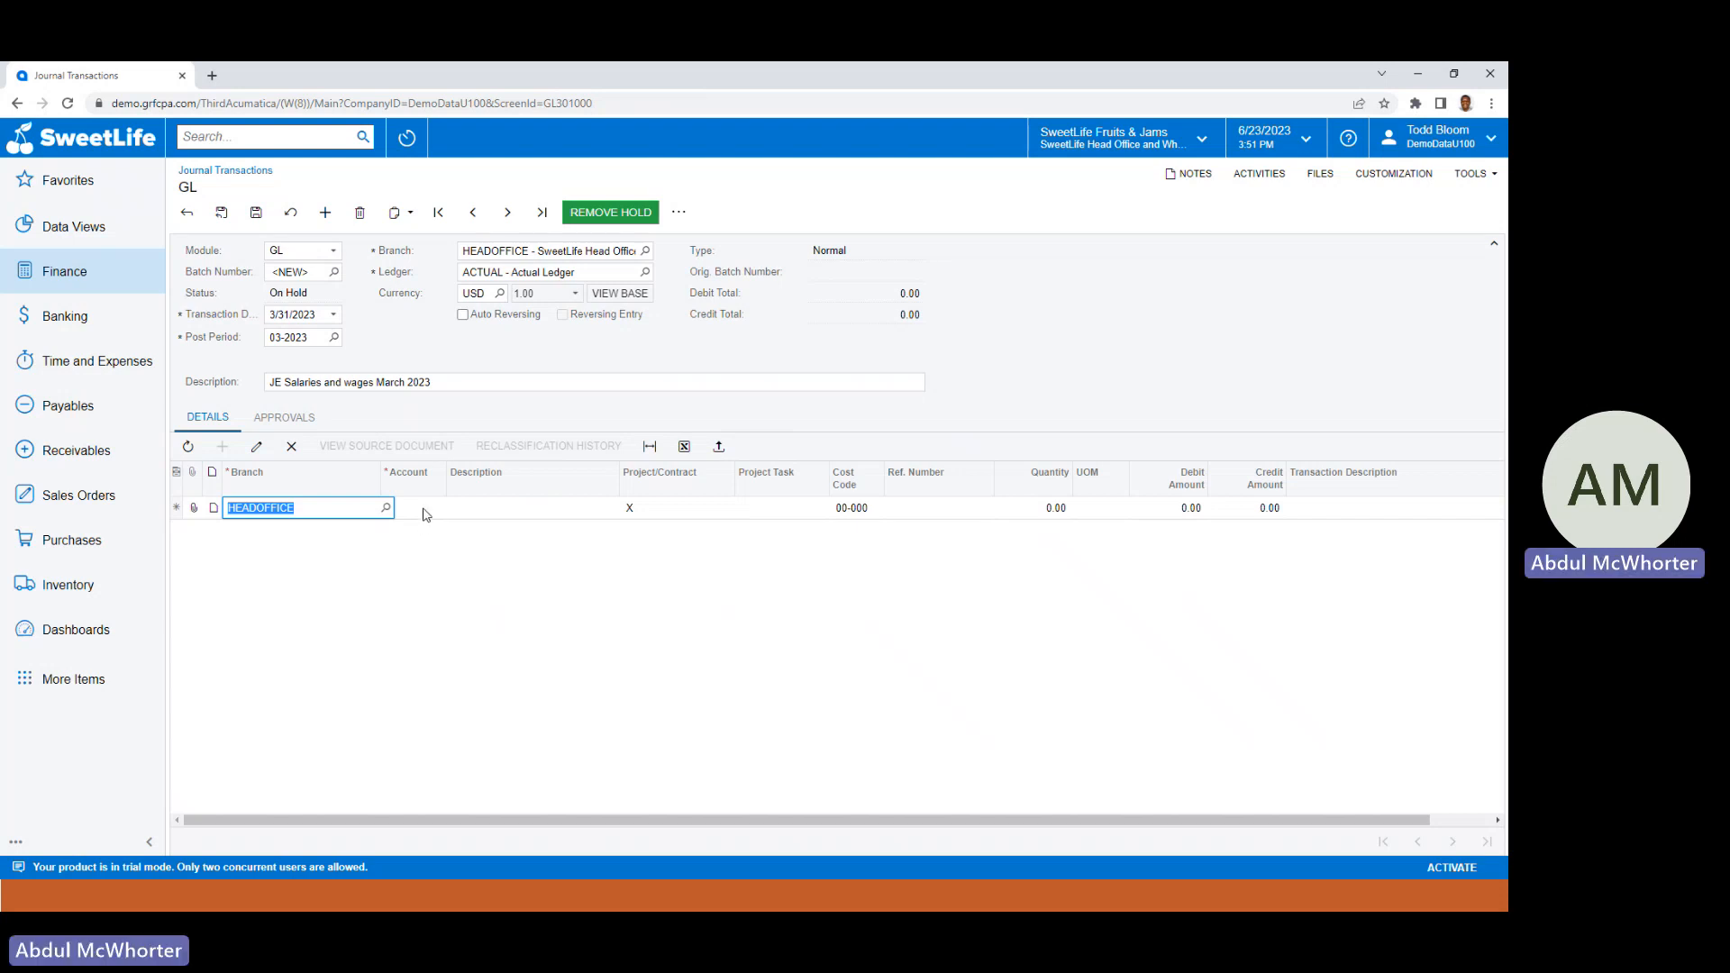
left_click(433, 514)
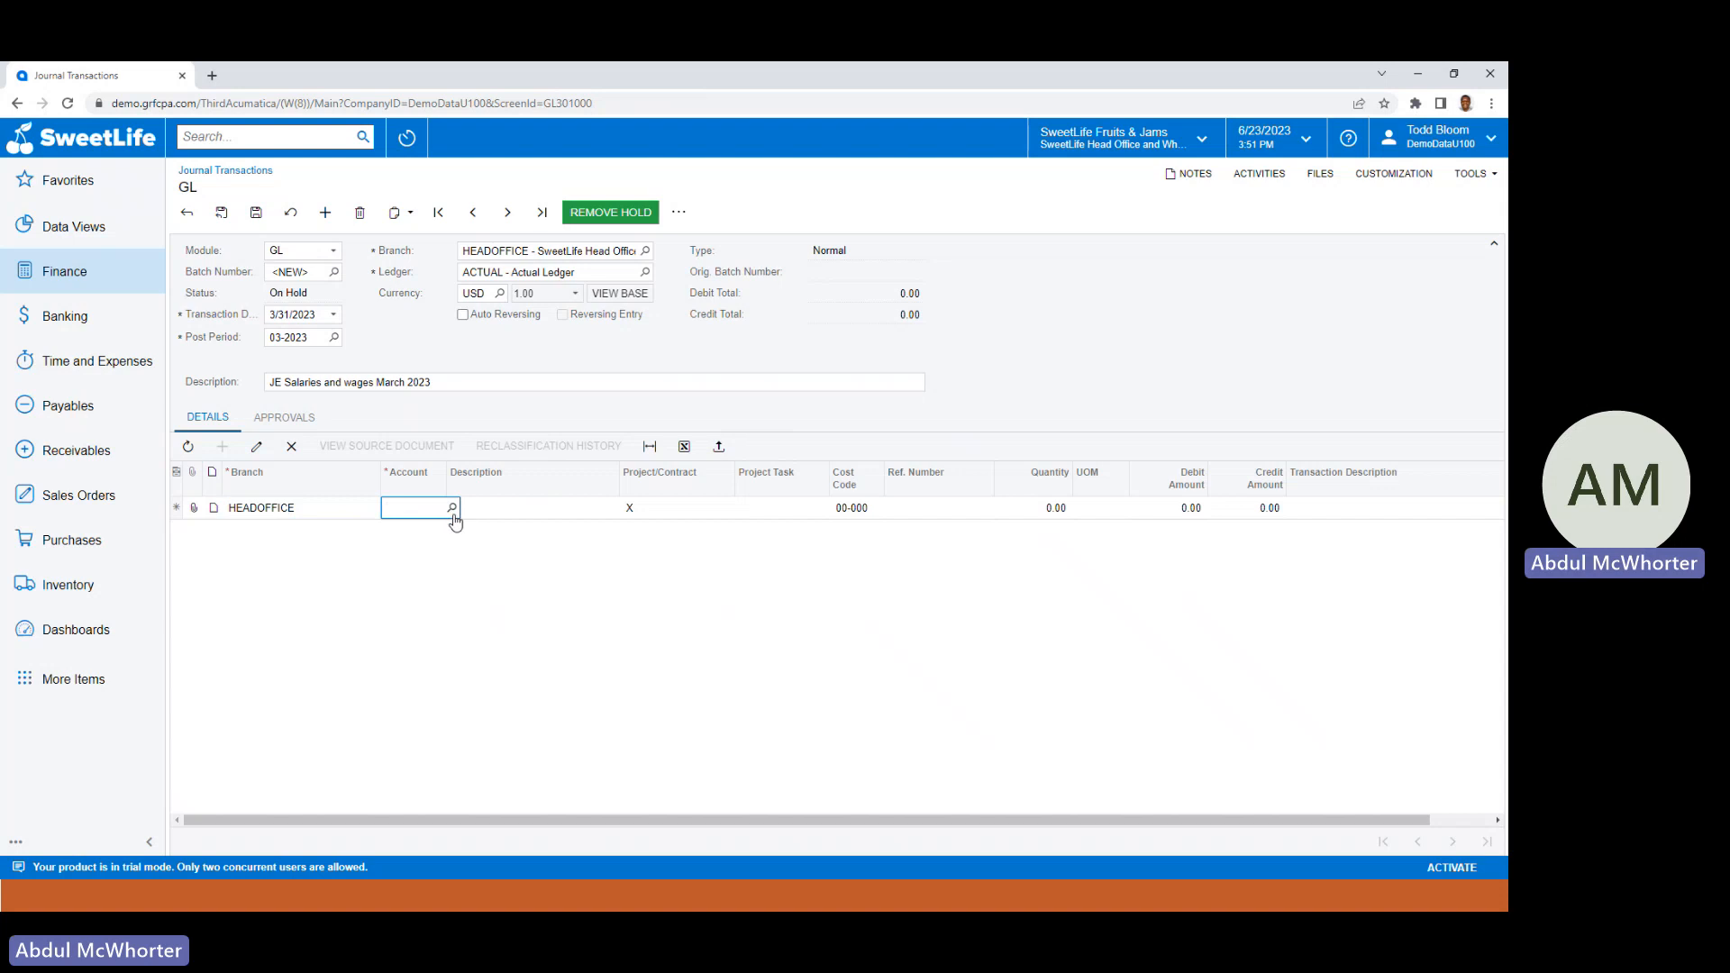
left_click(451, 510)
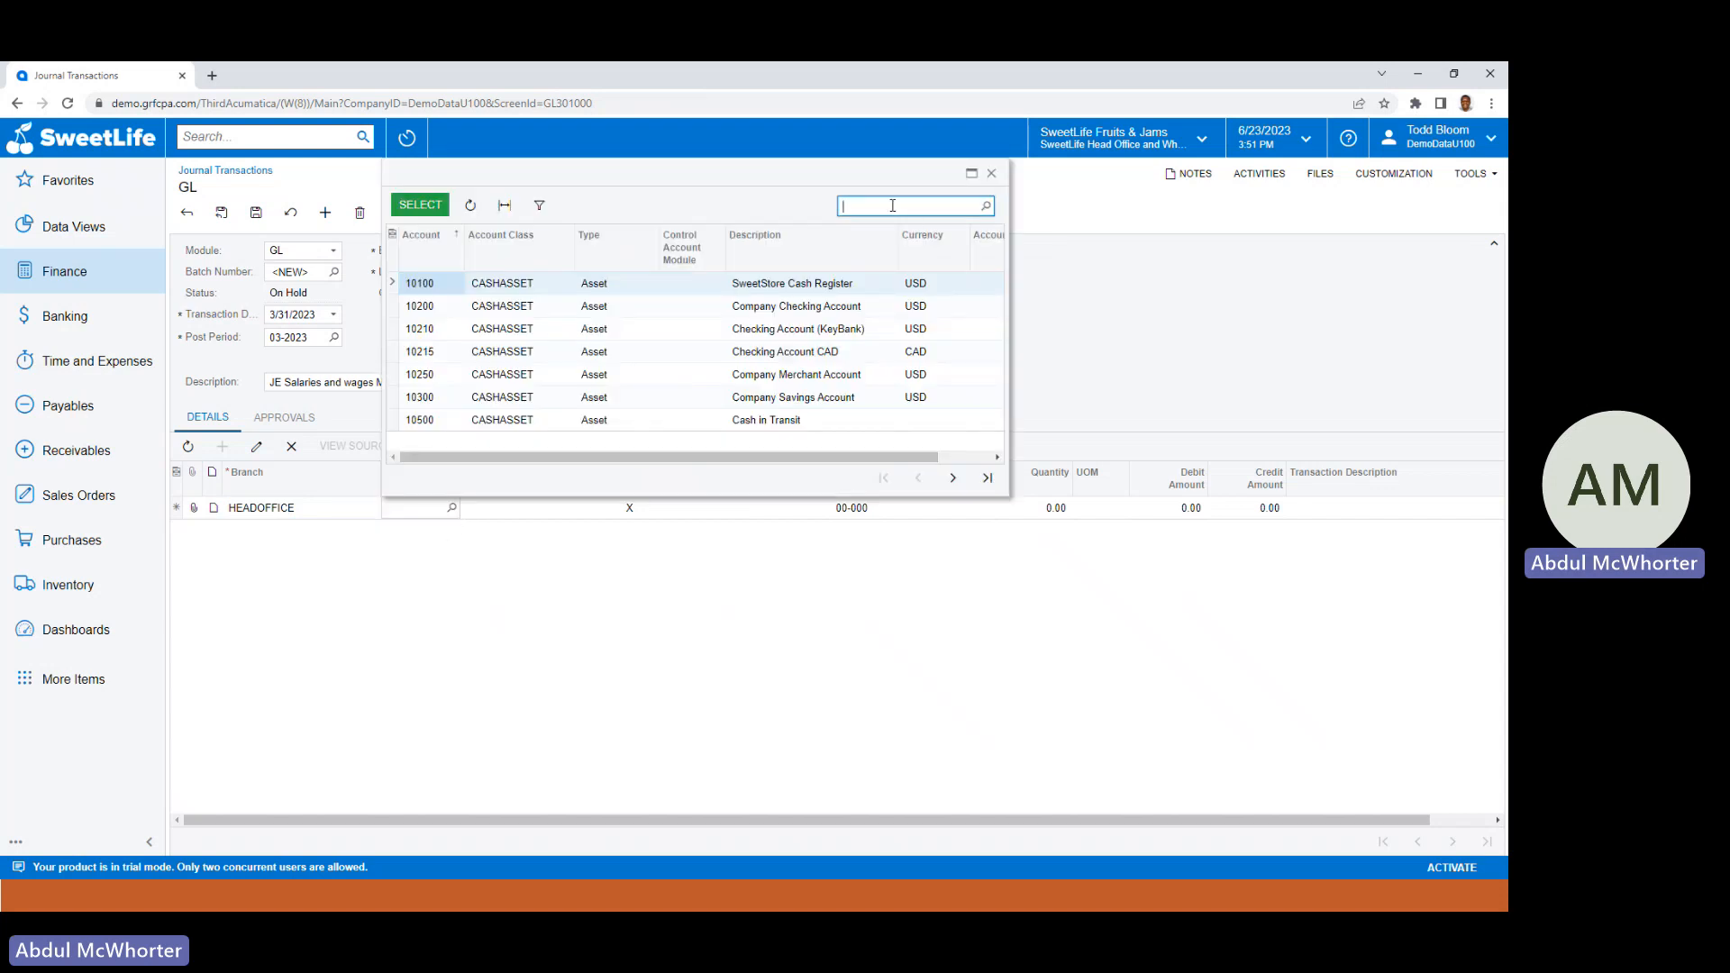
type("rent")
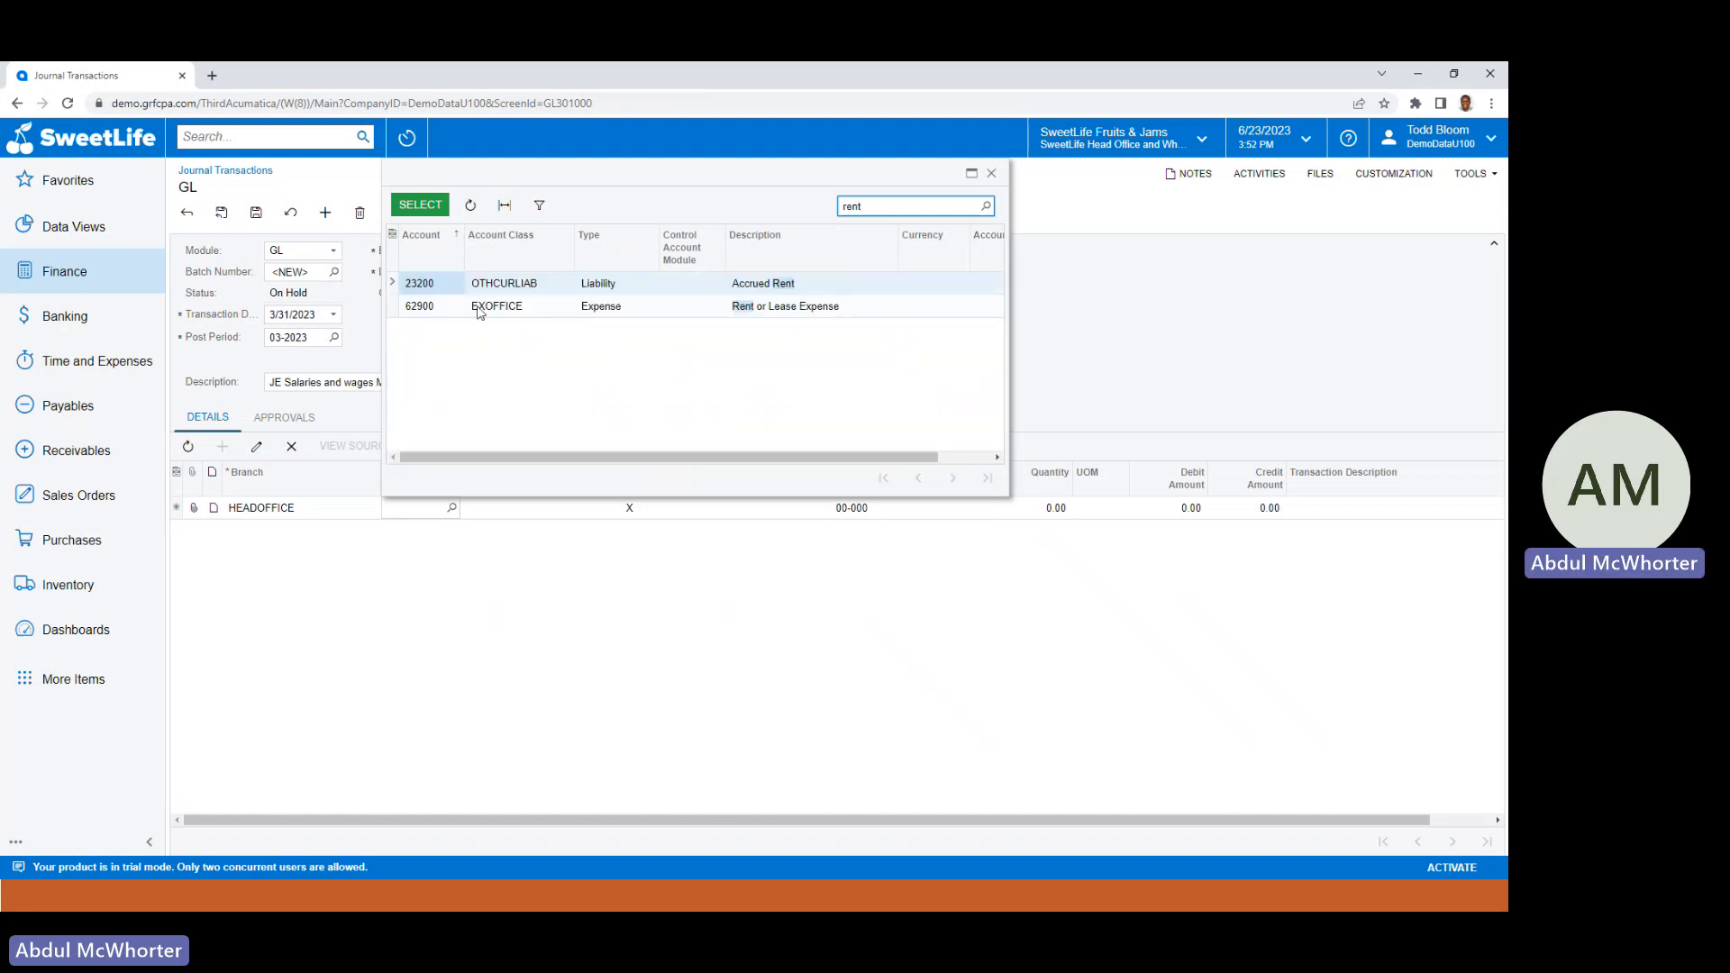
left_click(734, 309)
double_click(735, 309)
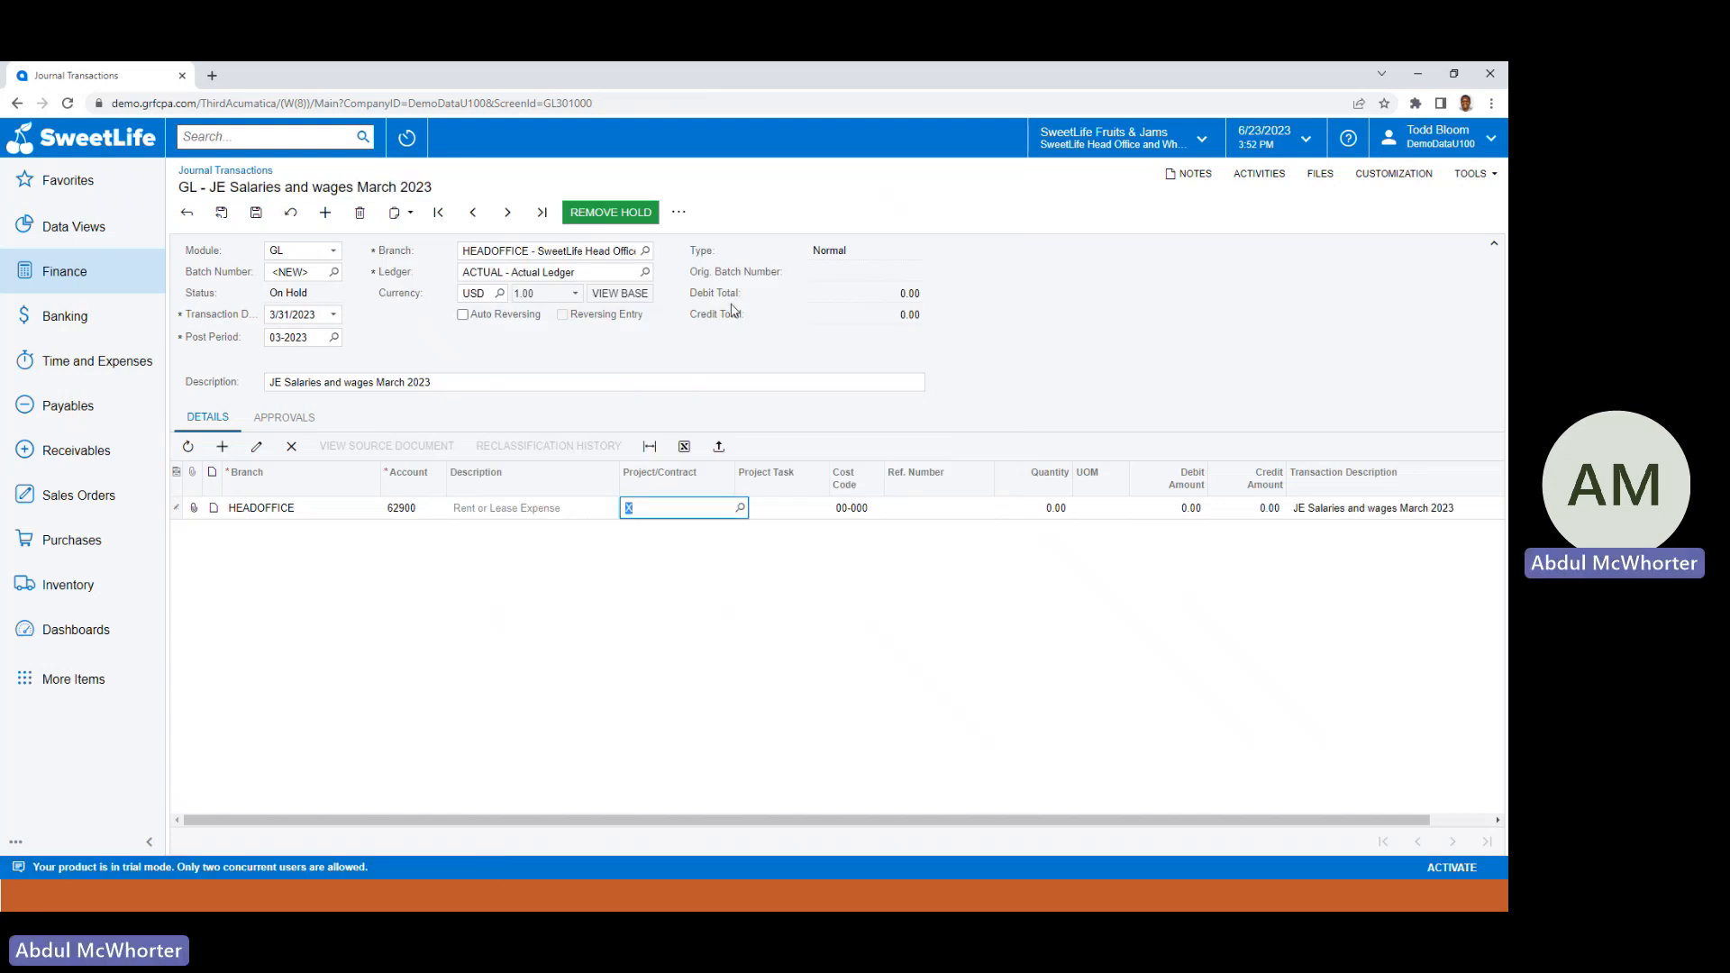
Set the debit amount of the Rent or Lease Expense line to 12,600.00.
key("Tab")
key("Tab")
key("Tab")
key("Tab")
key("Tab")
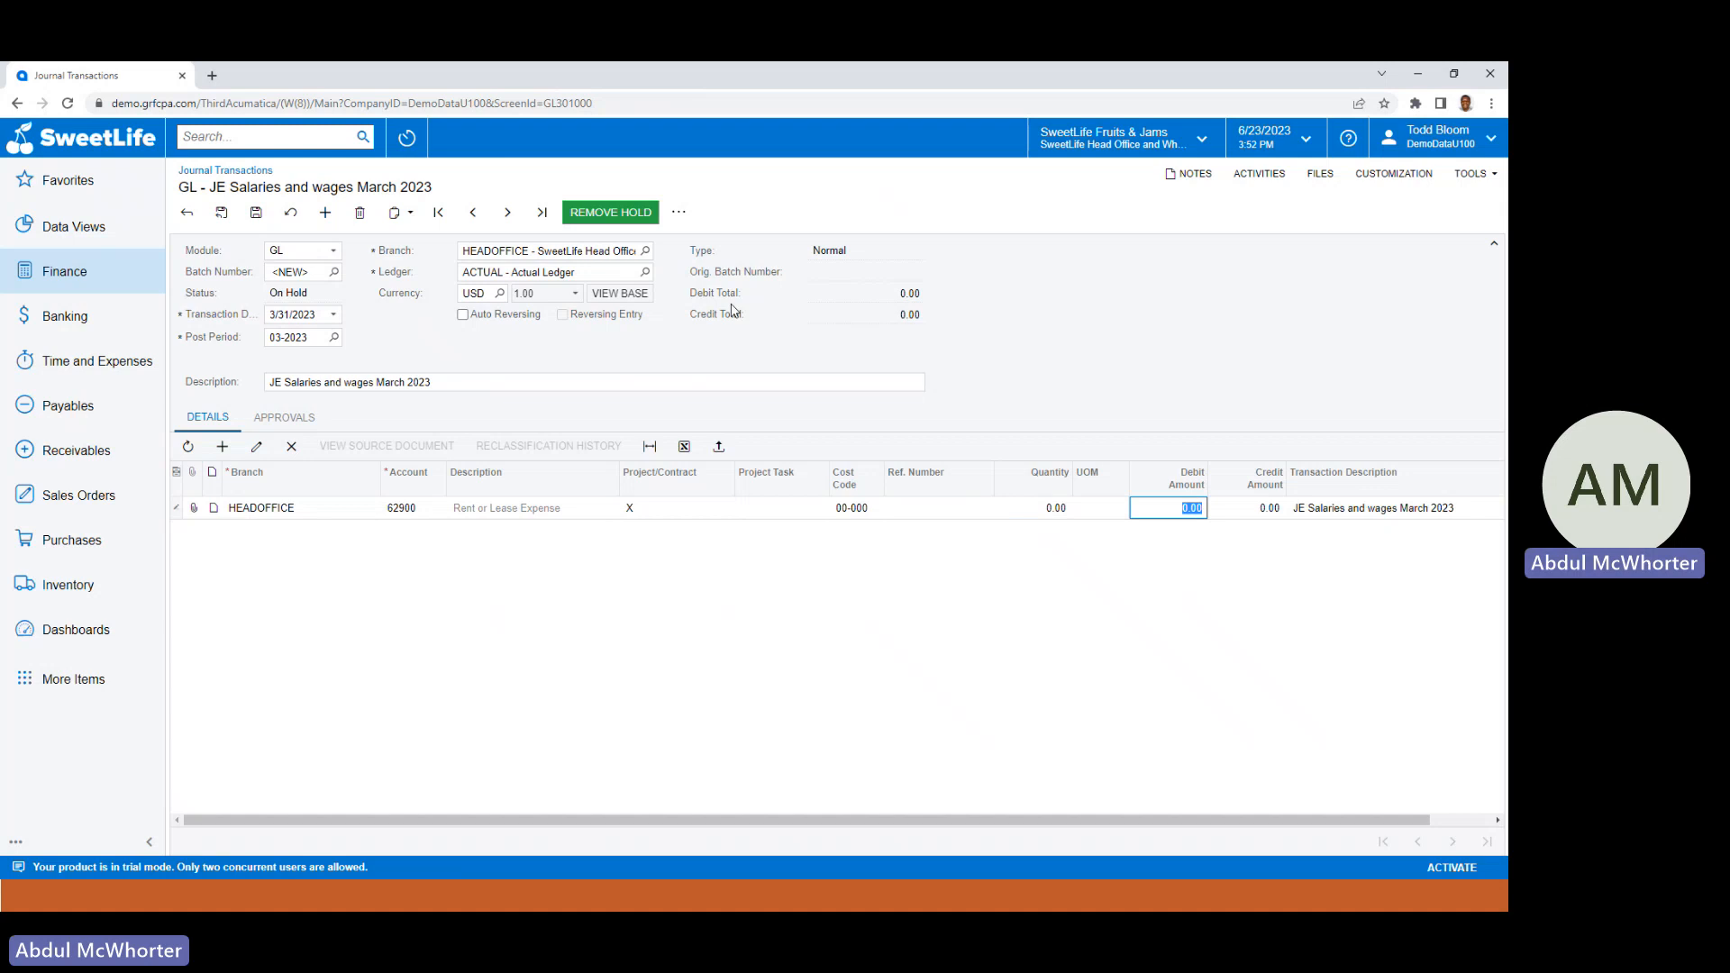
type("126")
key("Tab")
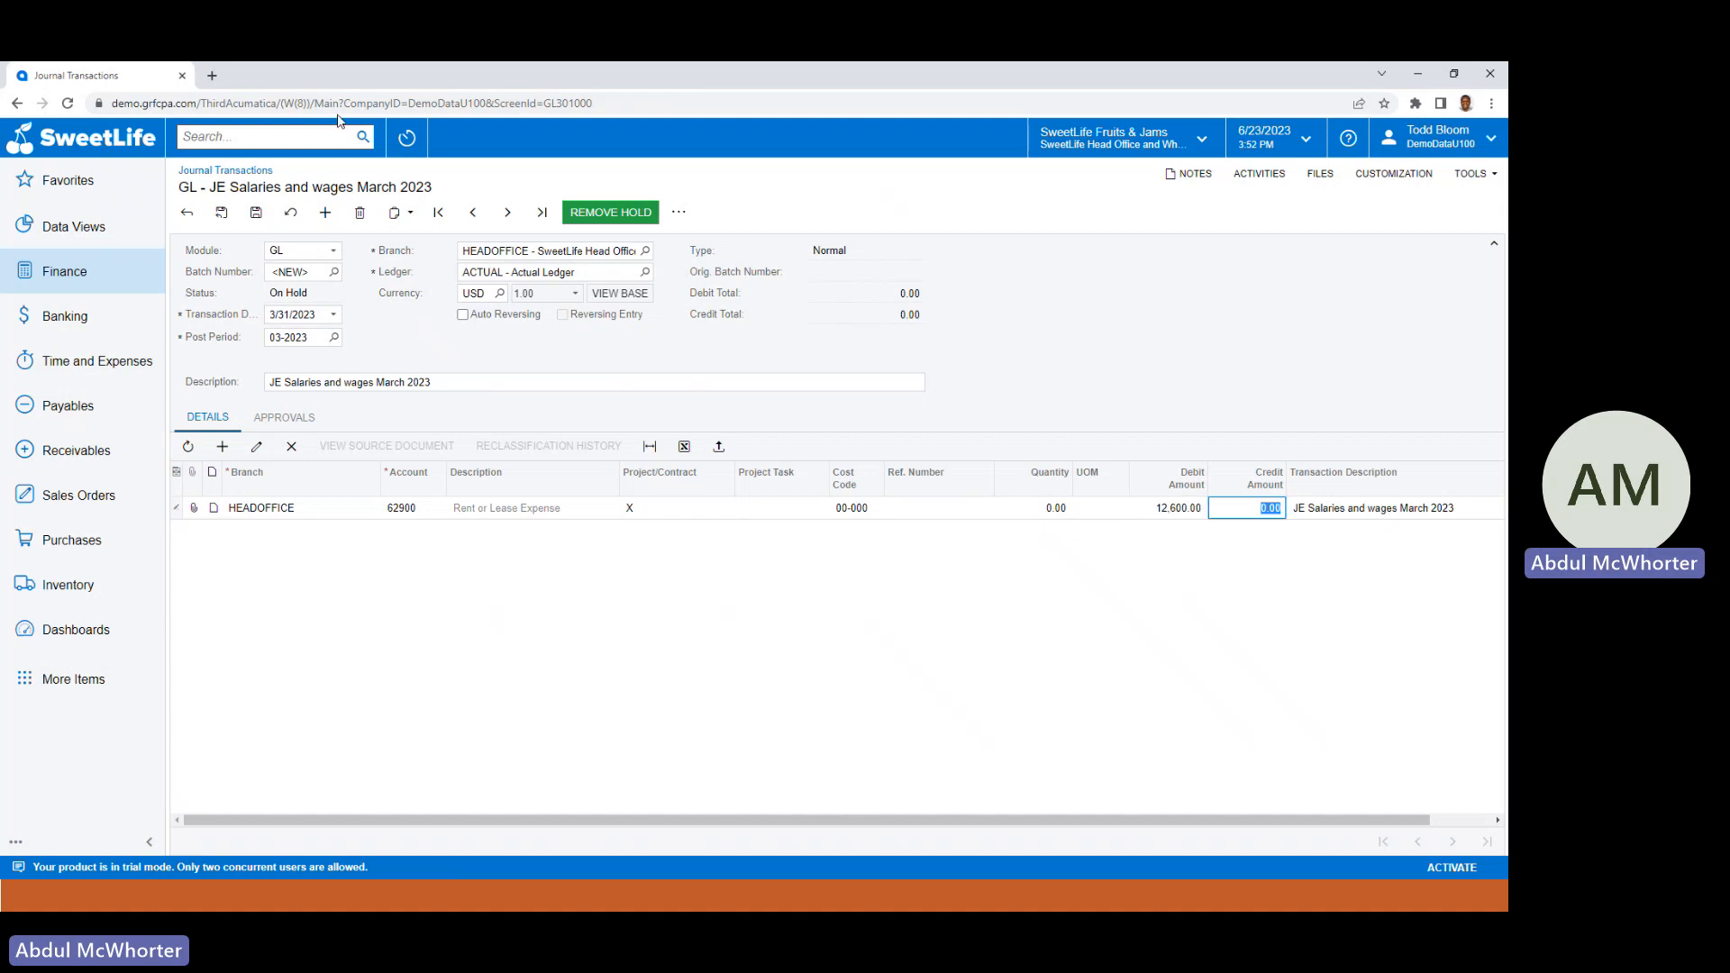
Add a second detail line for account 10200 - Company Checking Account and save the journal batch.
left_click(222, 448)
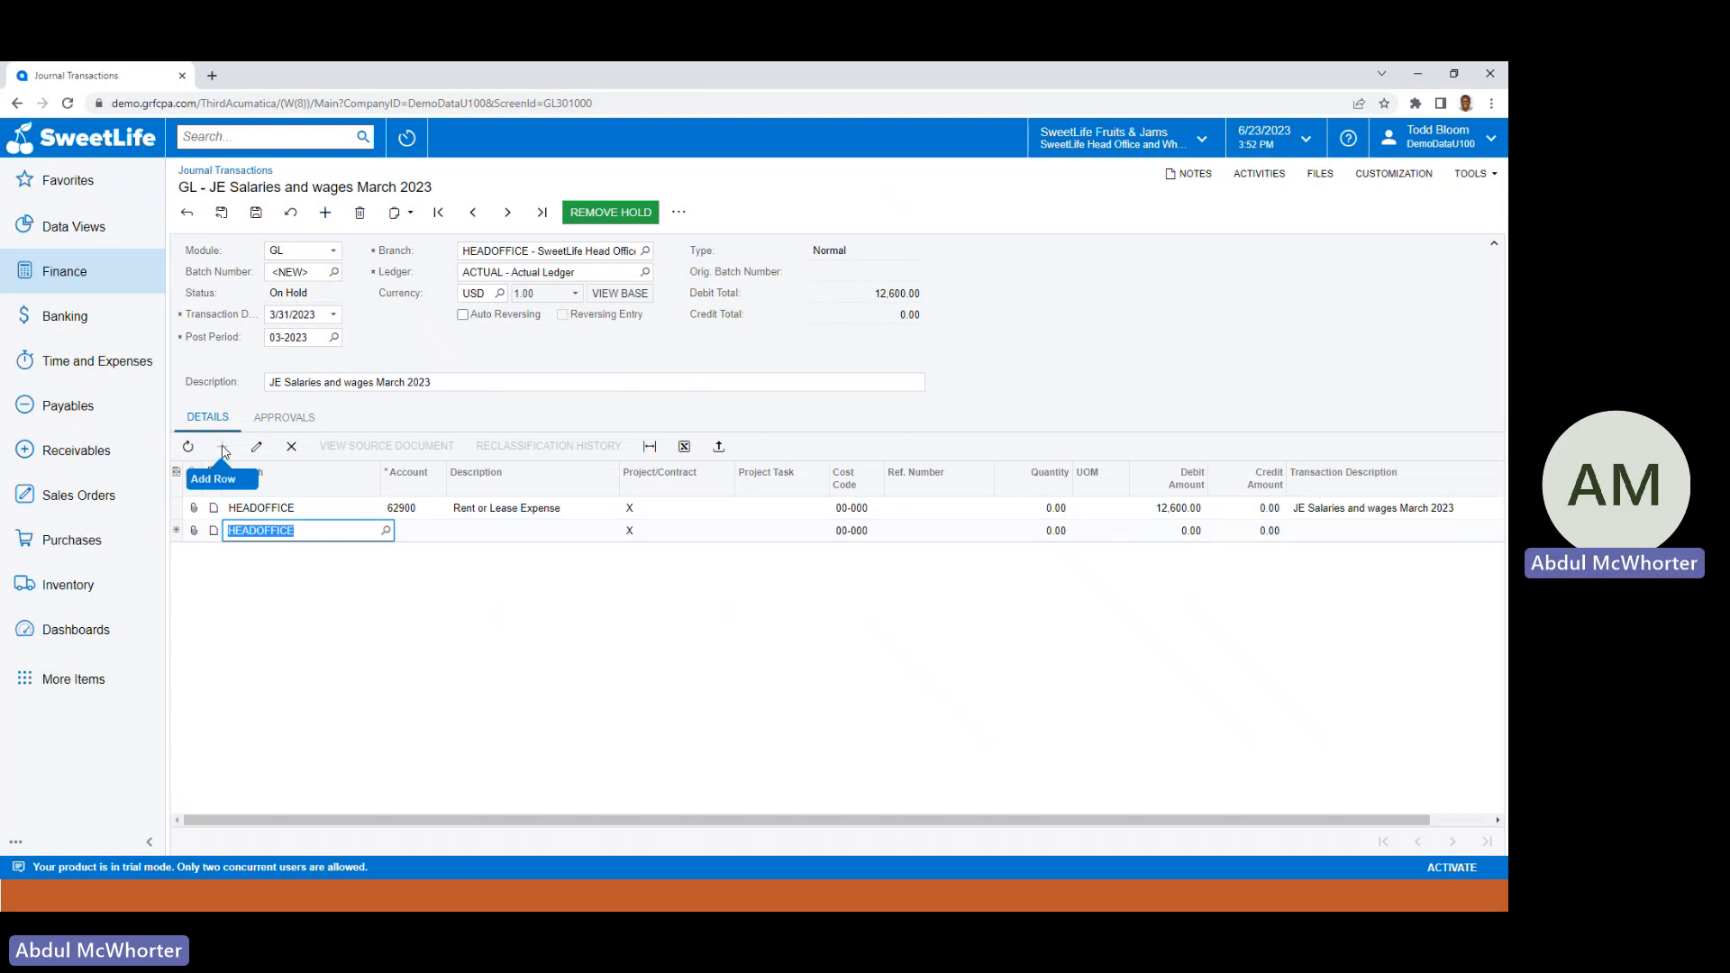
left_click(432, 529)
type("10200")
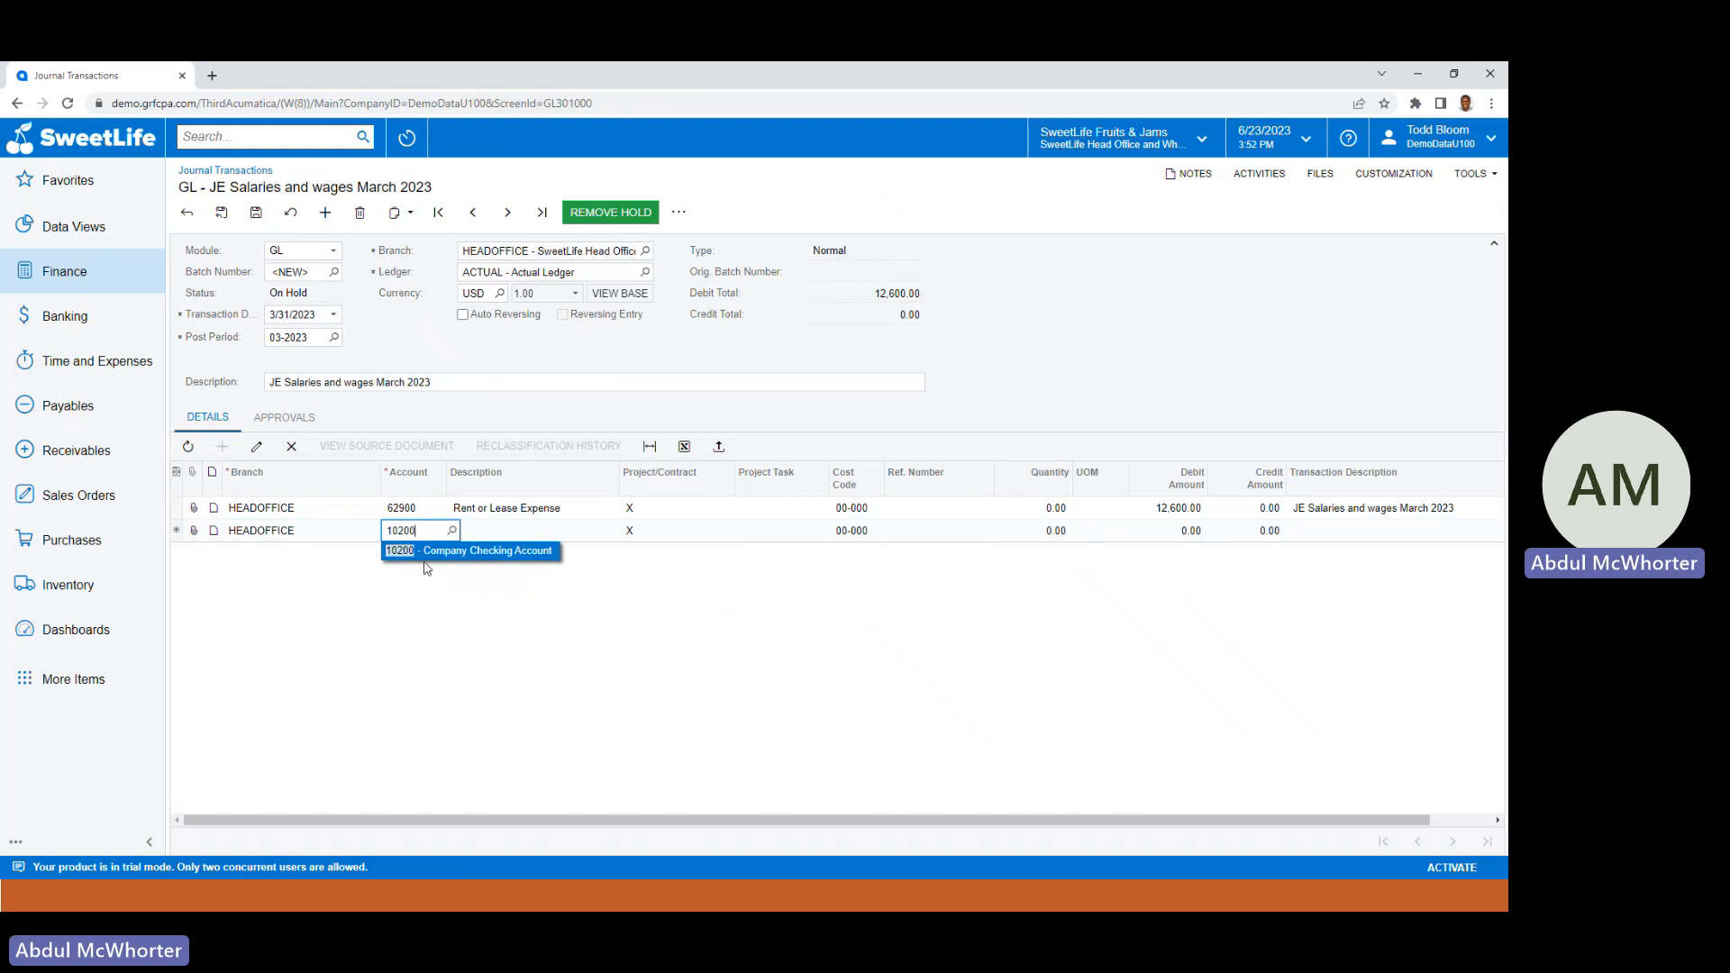
key("Tab")
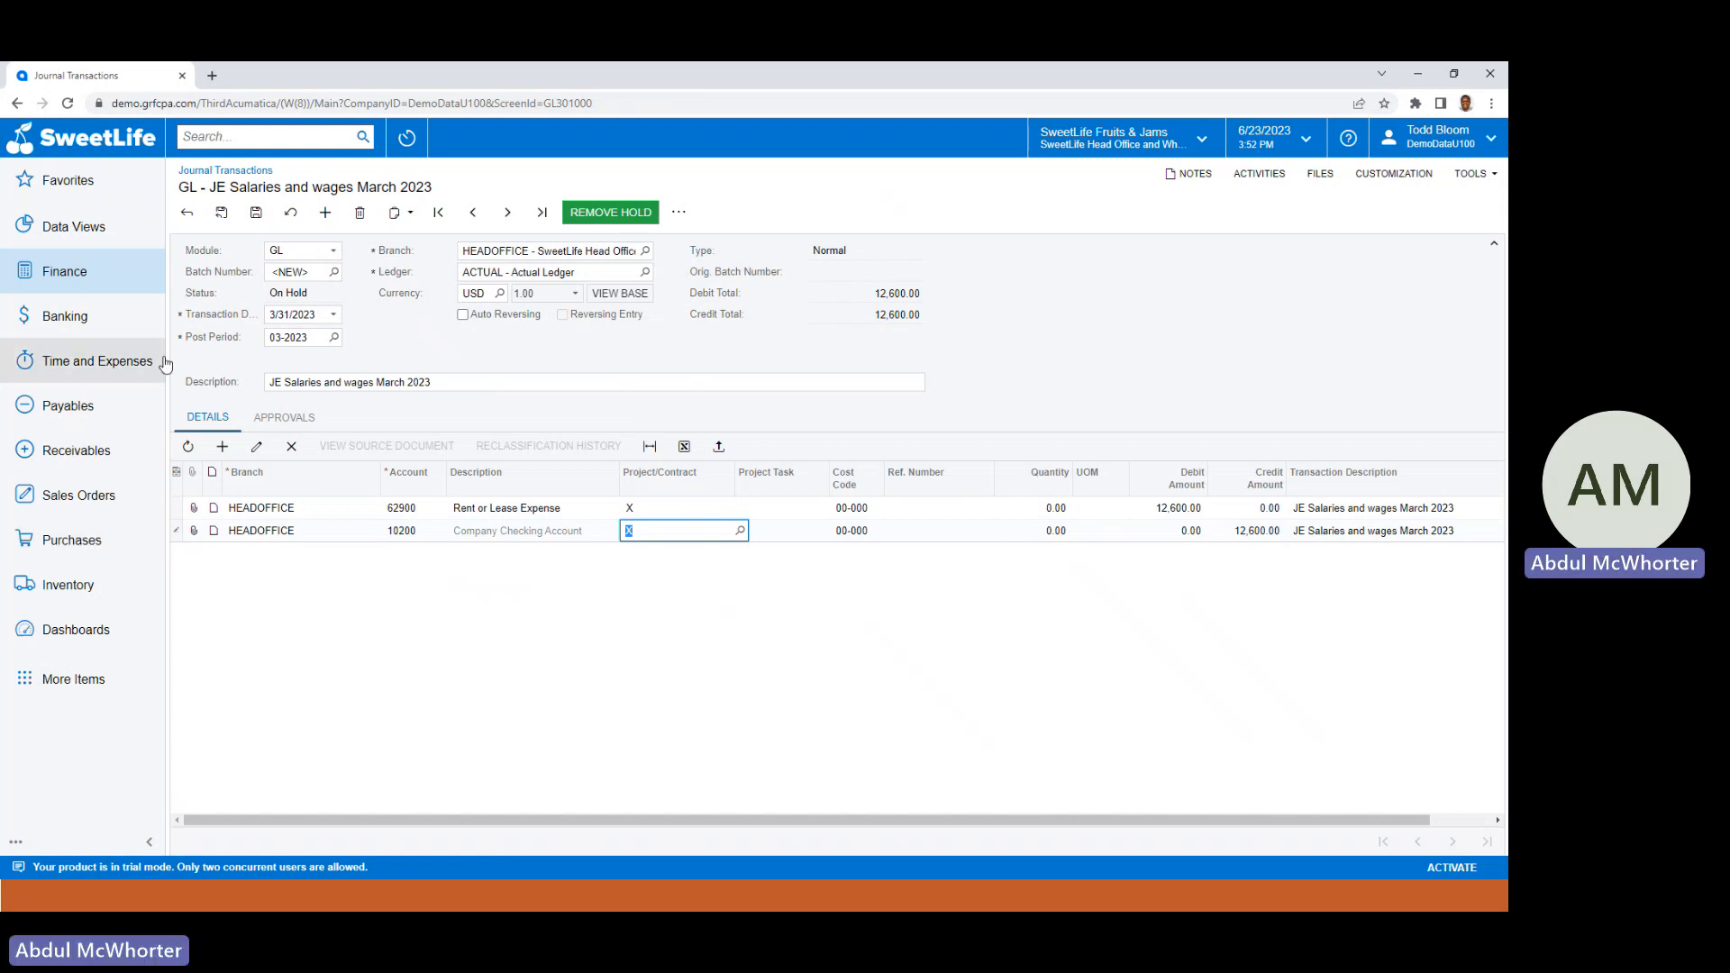
left_click(245, 219)
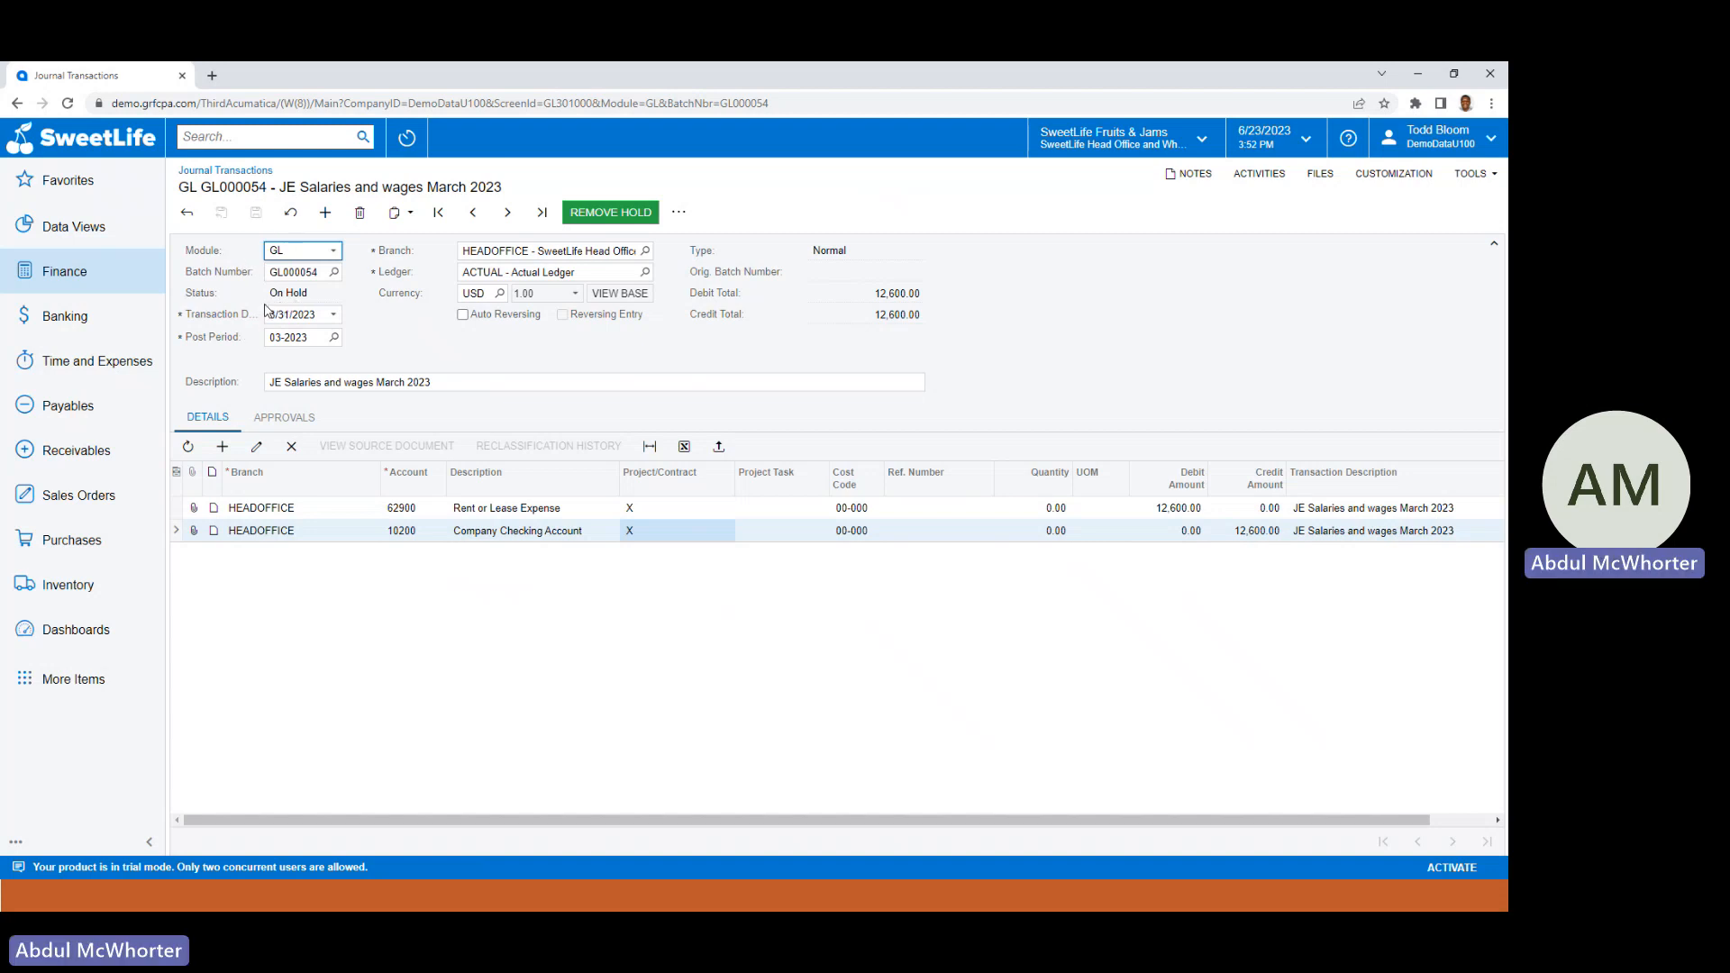
Take the saved journal batch off hold and release it.
left_click(602, 214)
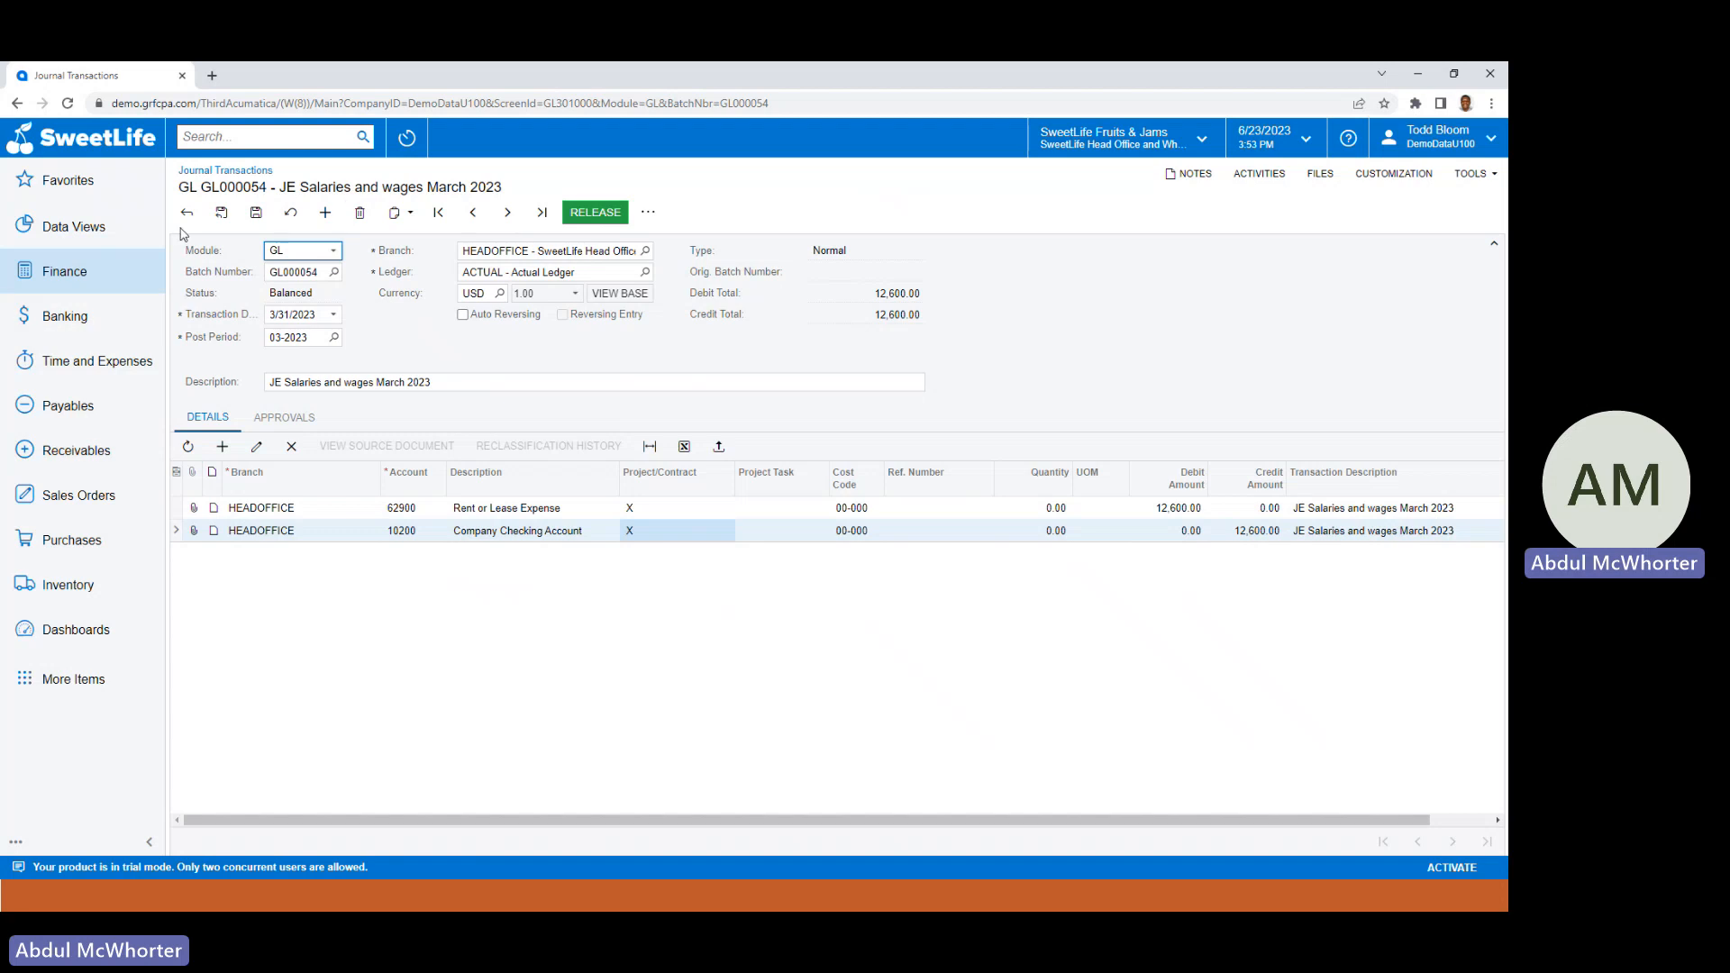
left_click(593, 214)
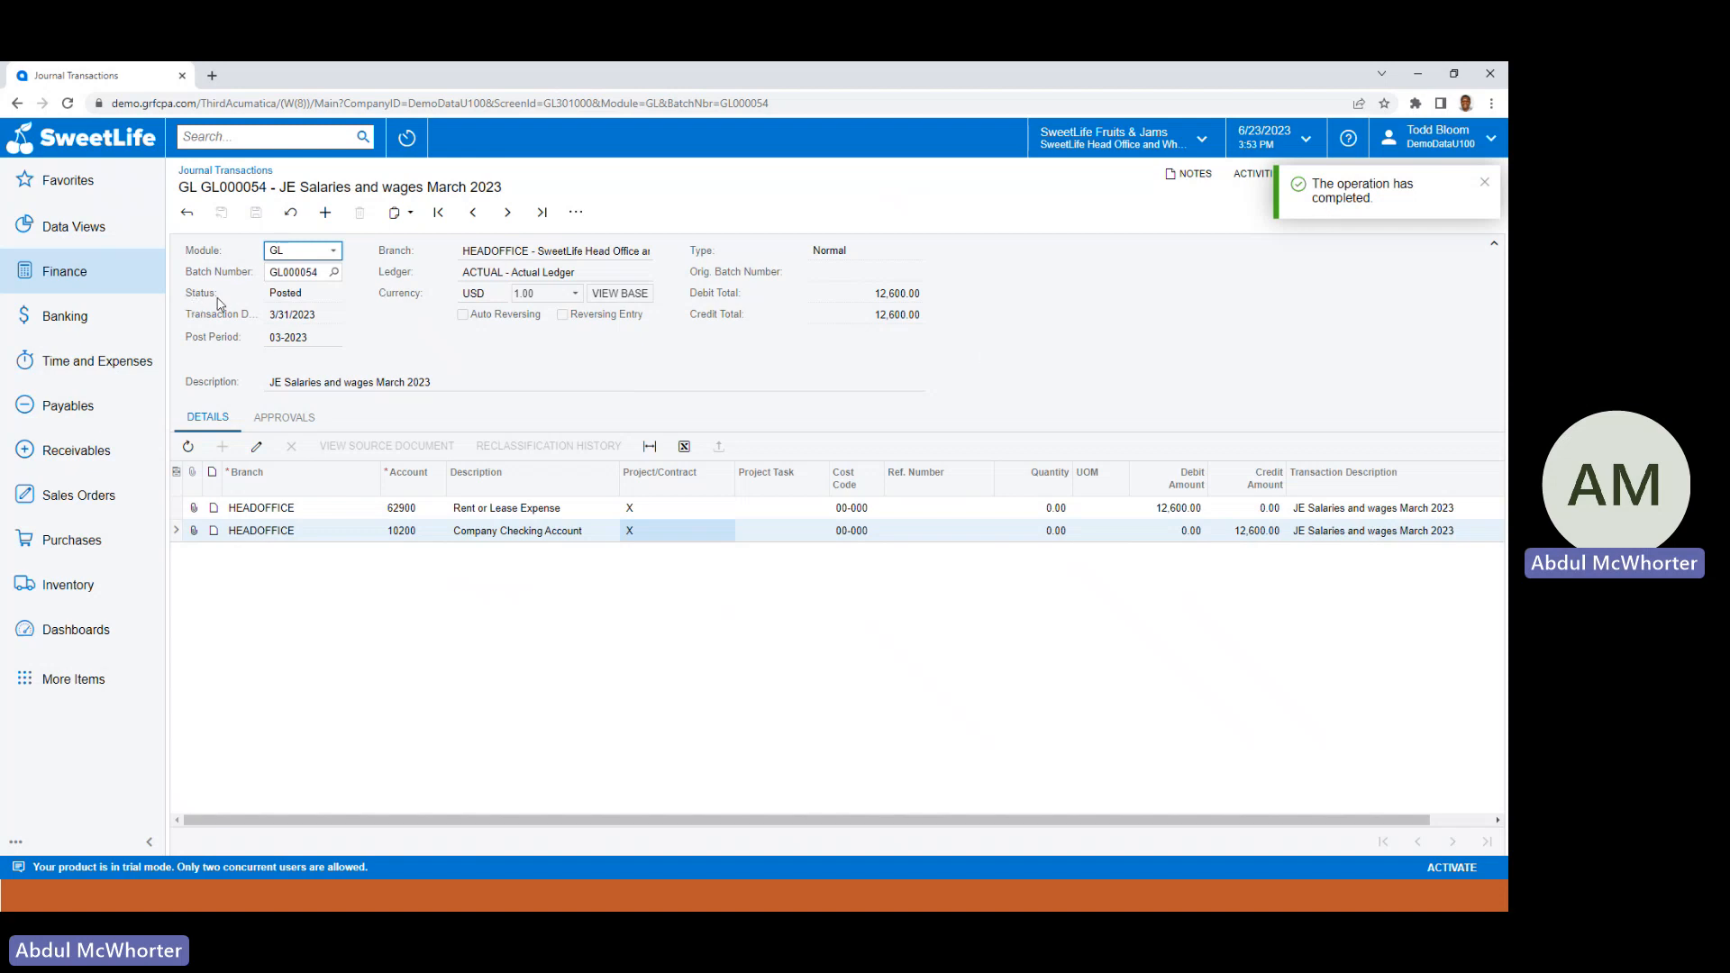
mouse_move(219, 303)
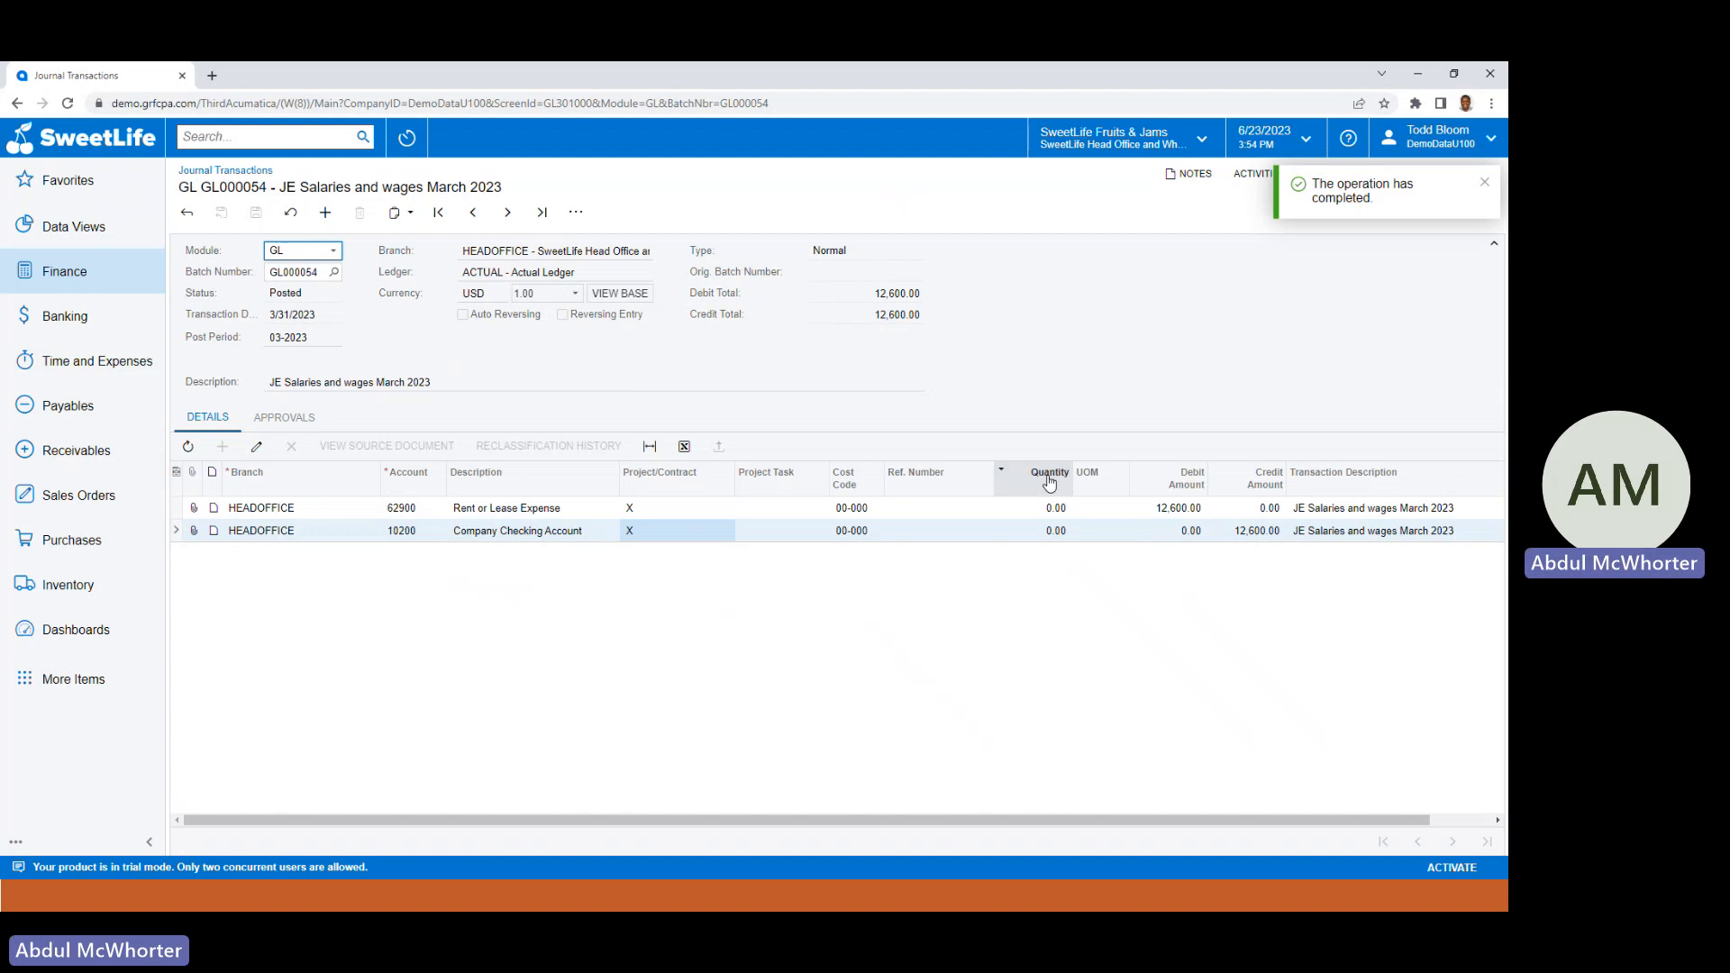
Review the processing, correction and report actions offered for the posted journal batch.
left_click(575, 215)
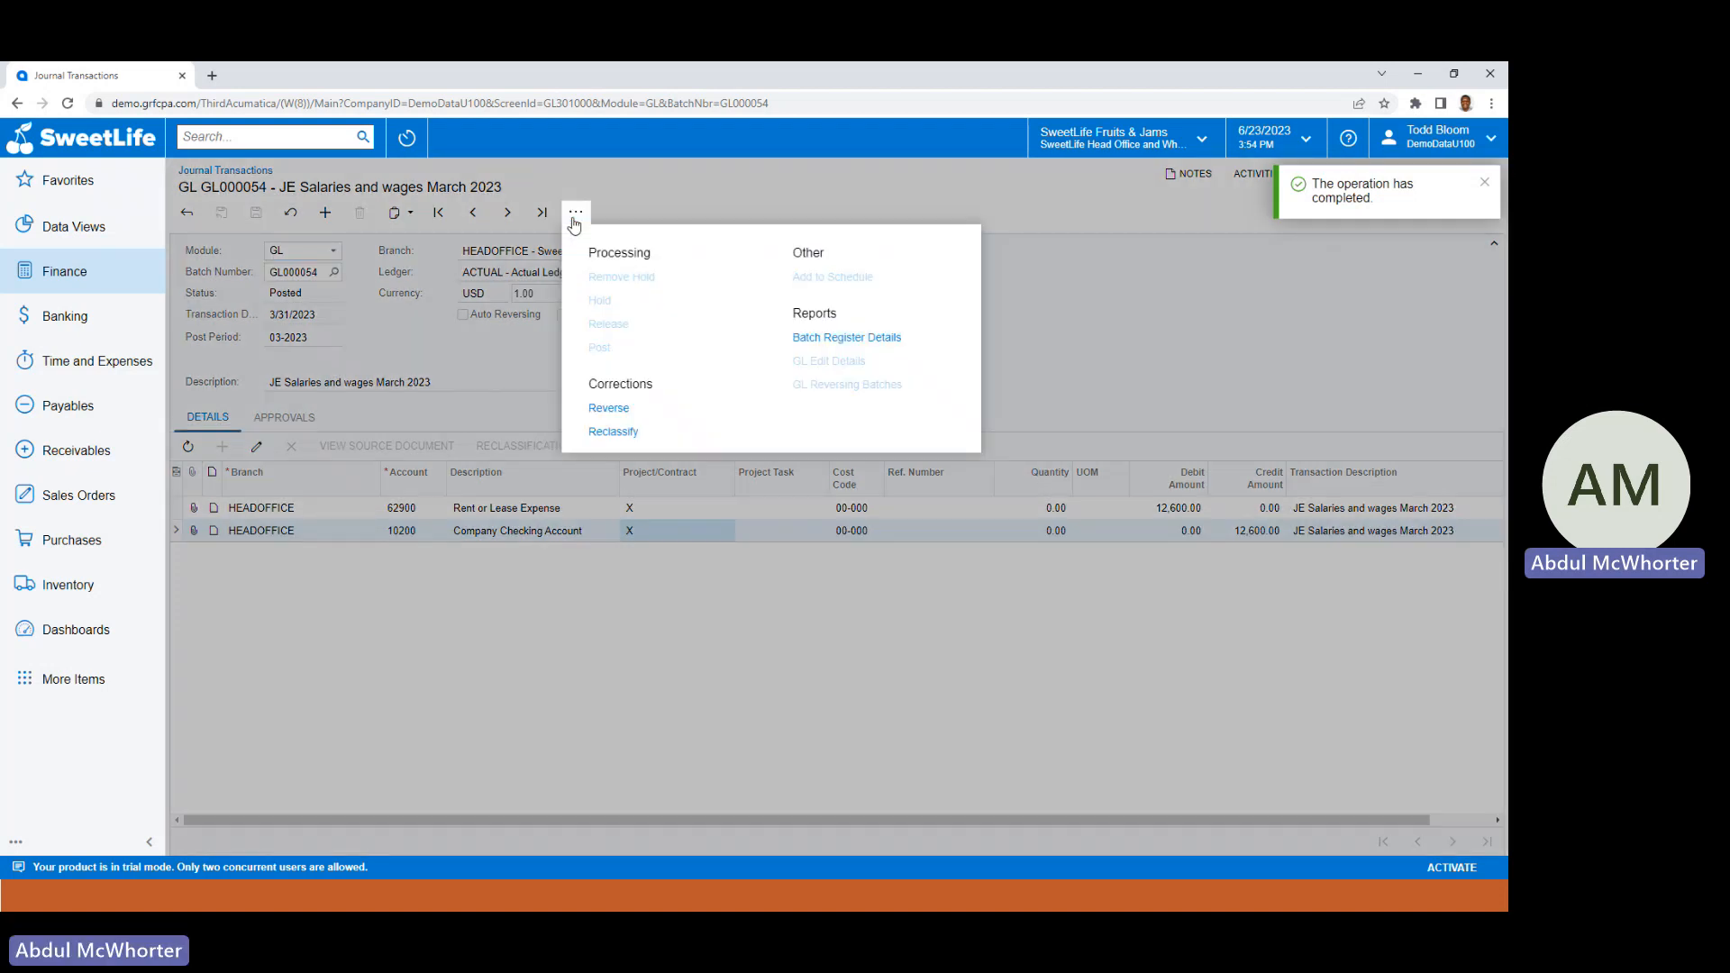
left_click(574, 217)
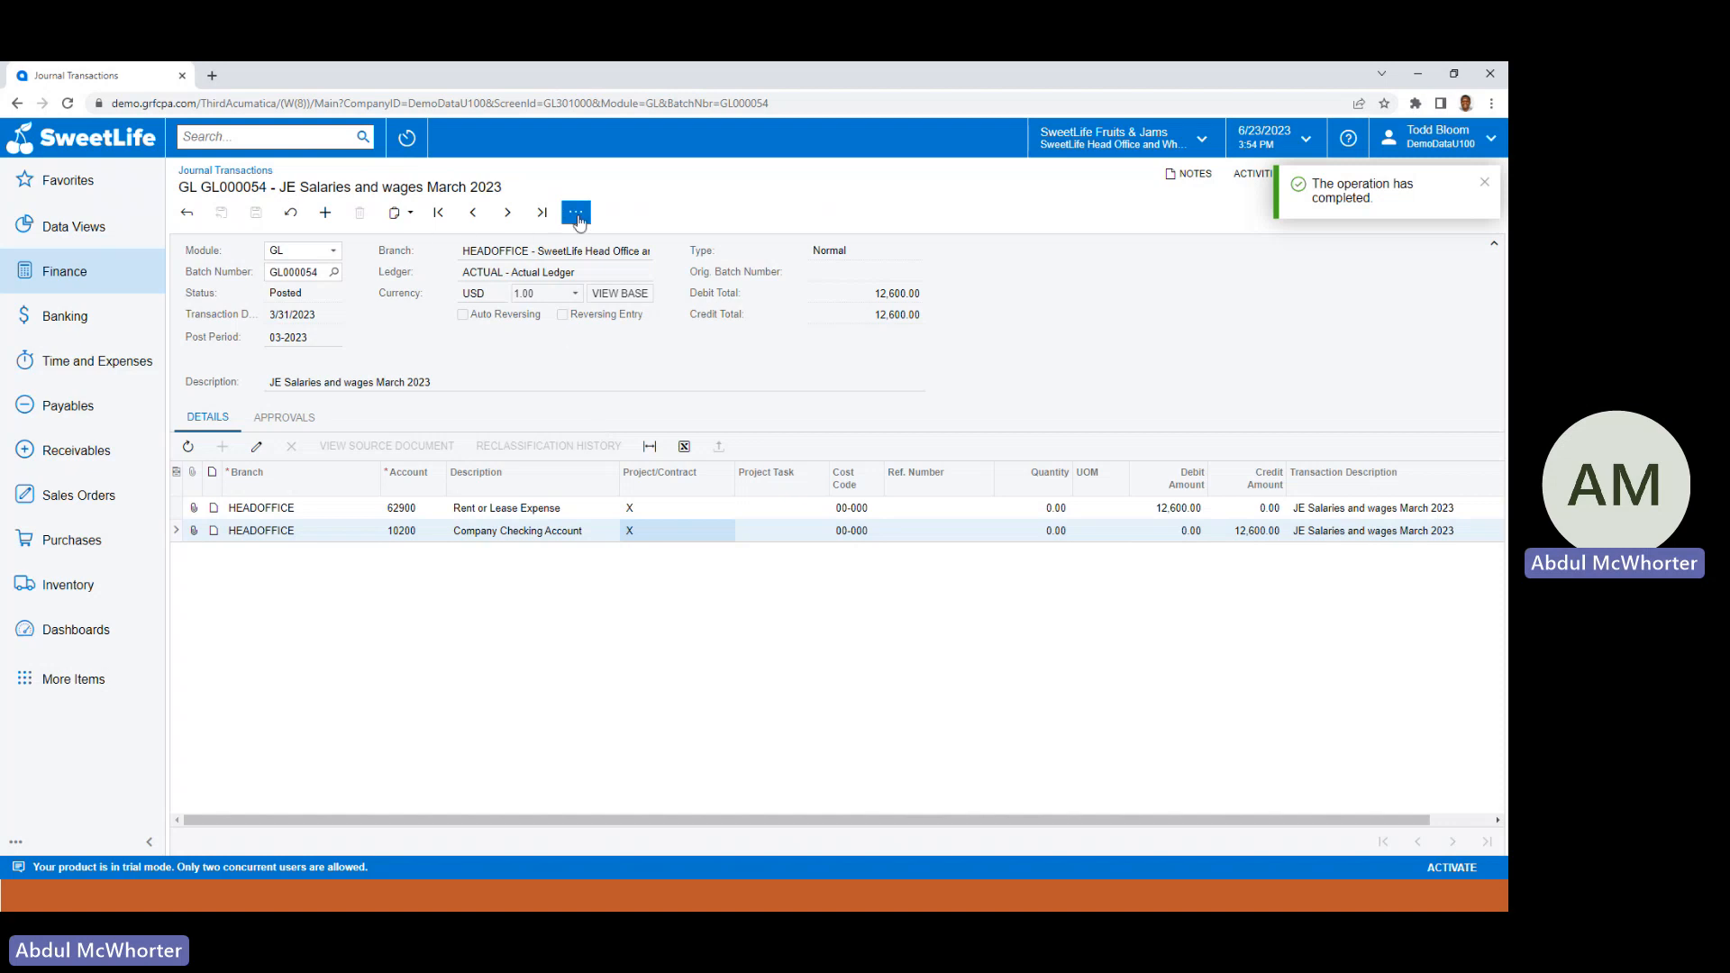
left_click(578, 216)
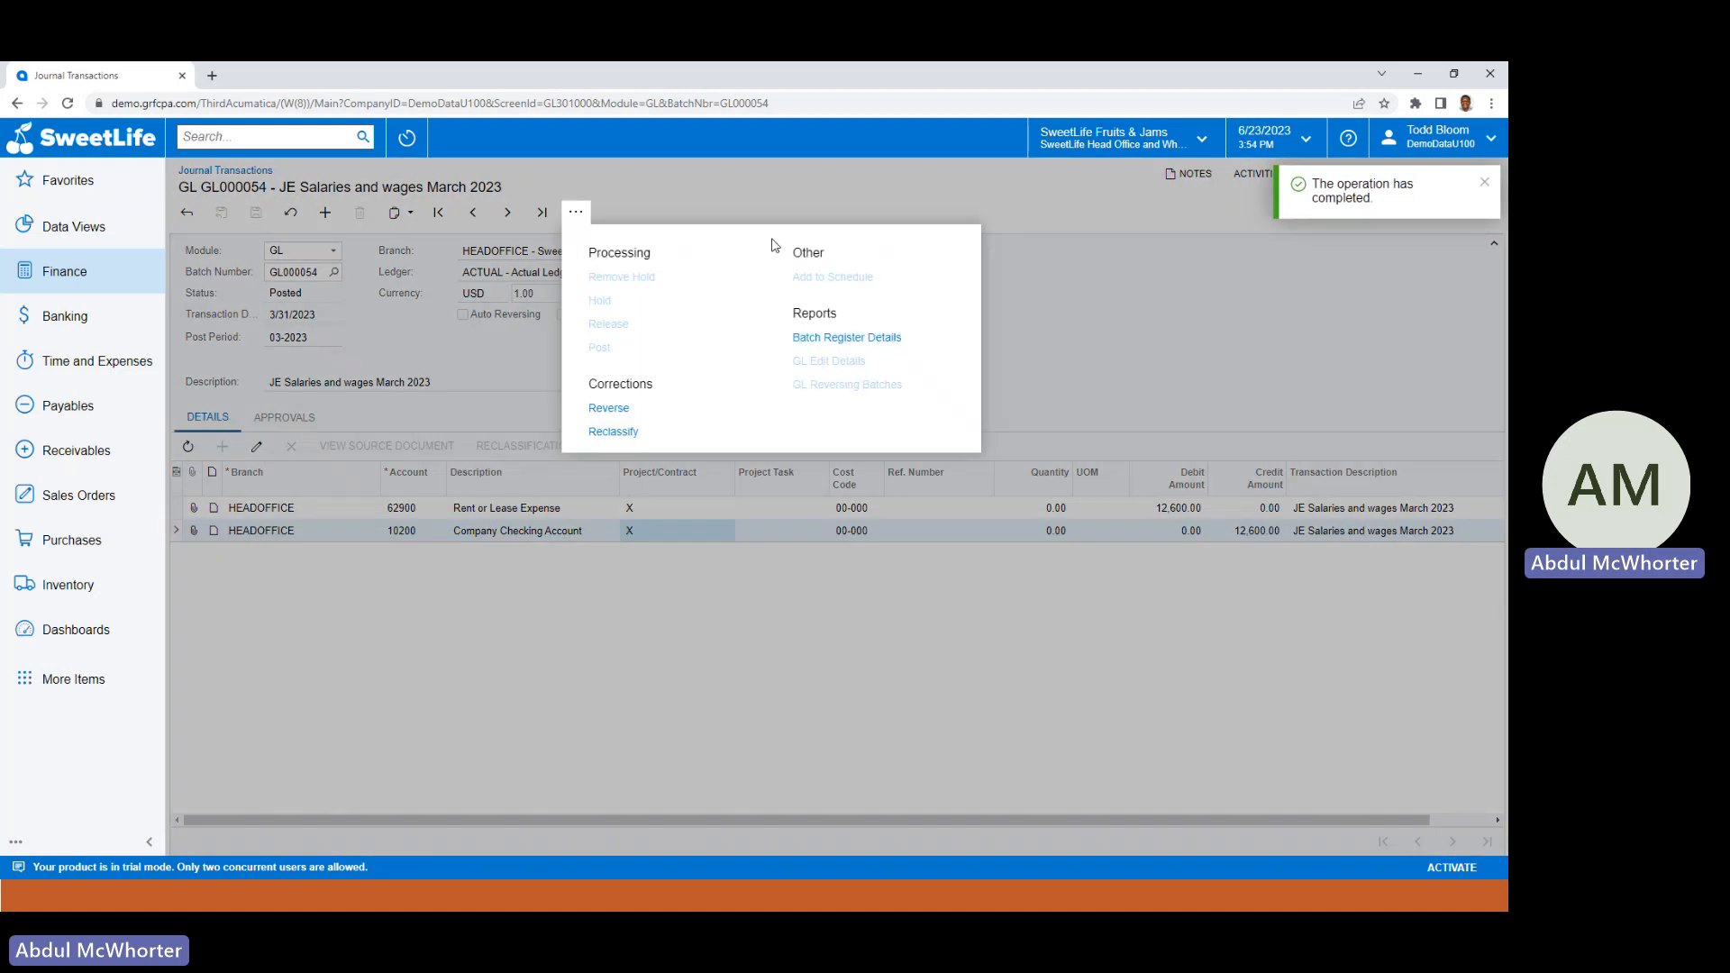
Run the Batch Register Details report for the posted journal batch and switch to the presentation's next slide.
left_click(830, 348)
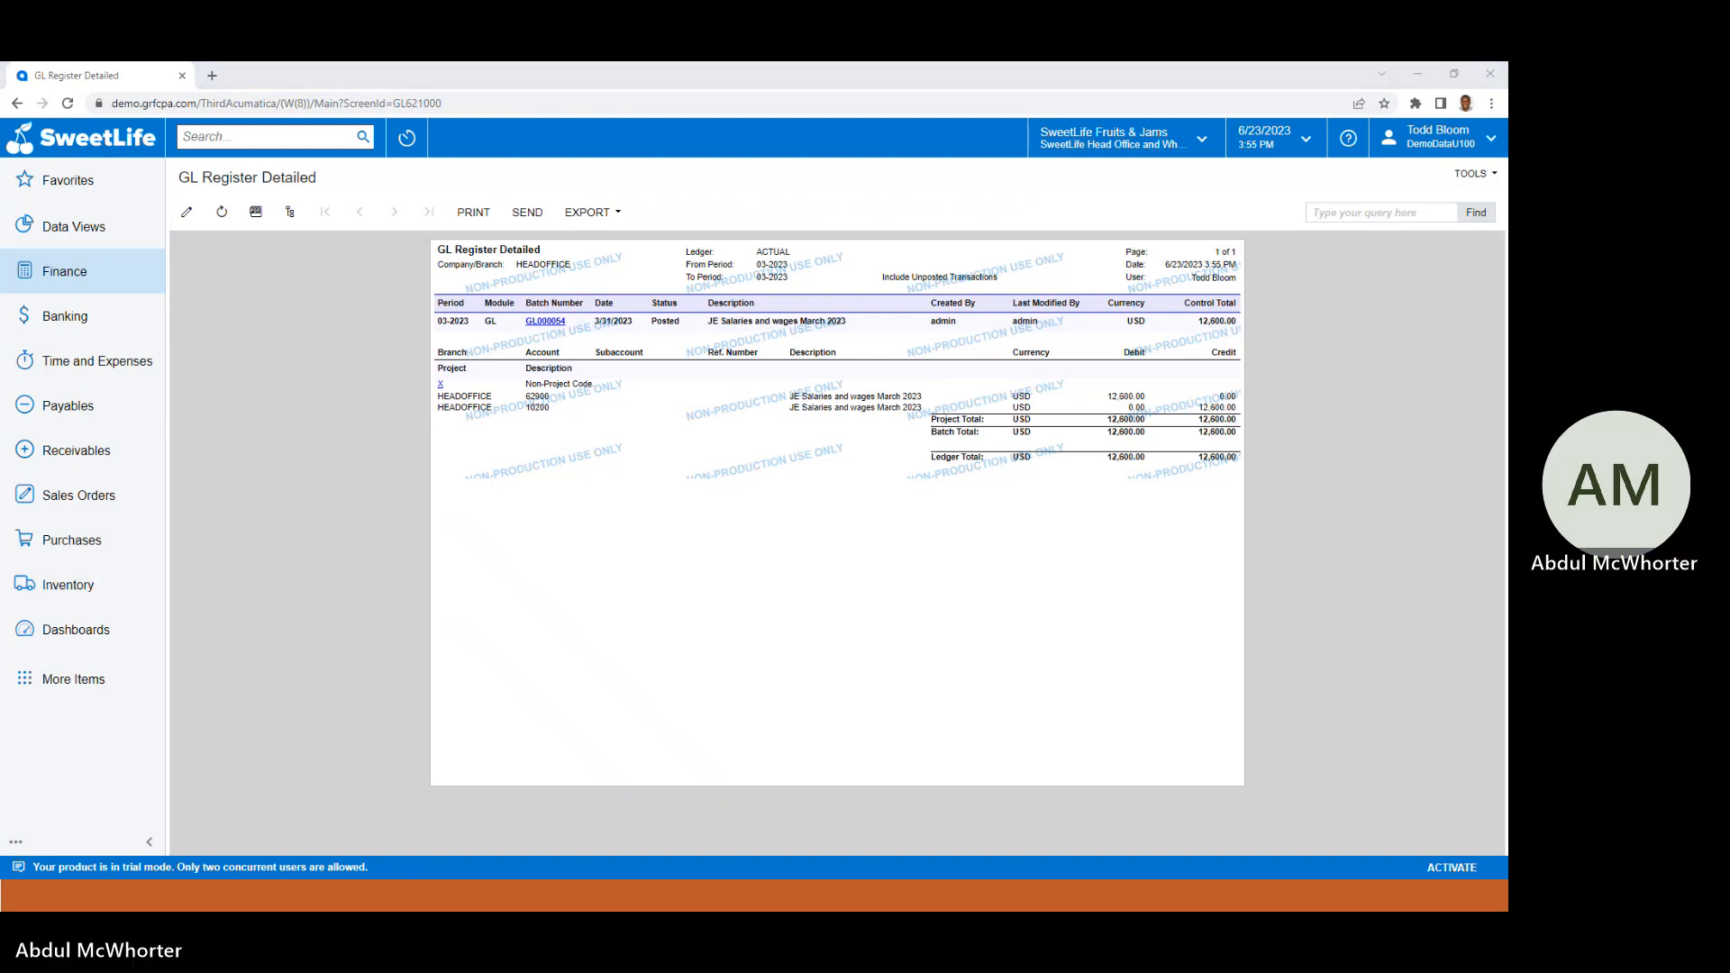
key("alt+Tab")
key("Right")
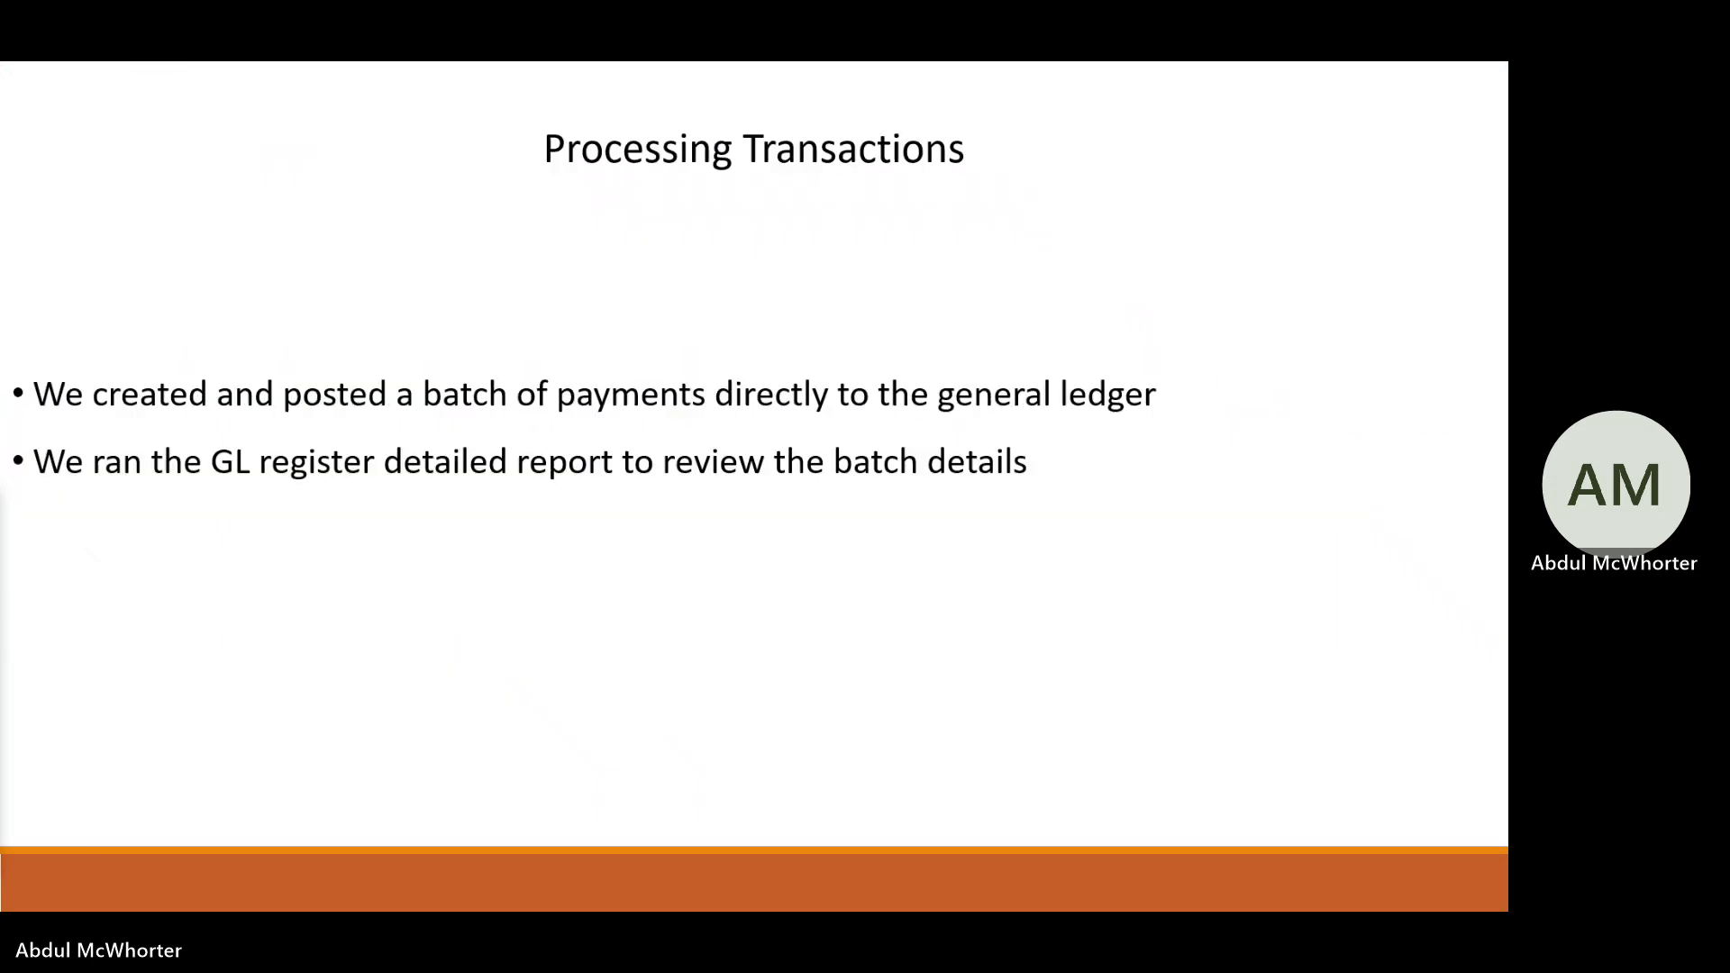
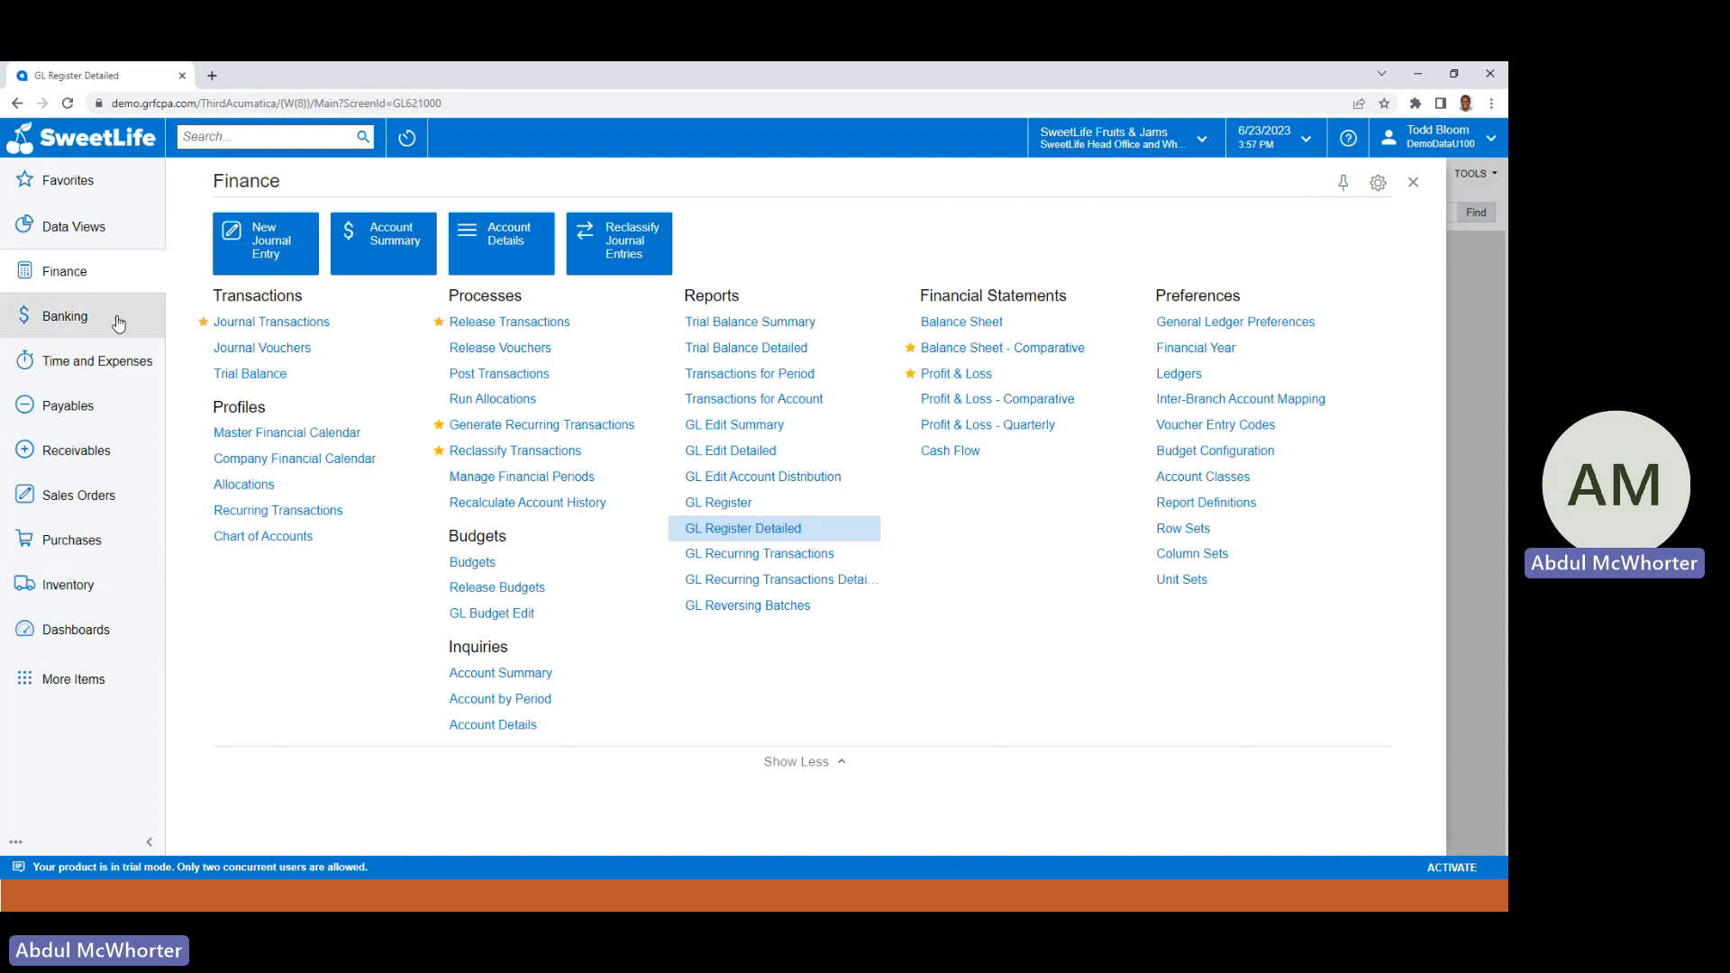
Filter the Journal Transactions list to batches whose transaction date equals 1/31/2023.
left_click(297, 325)
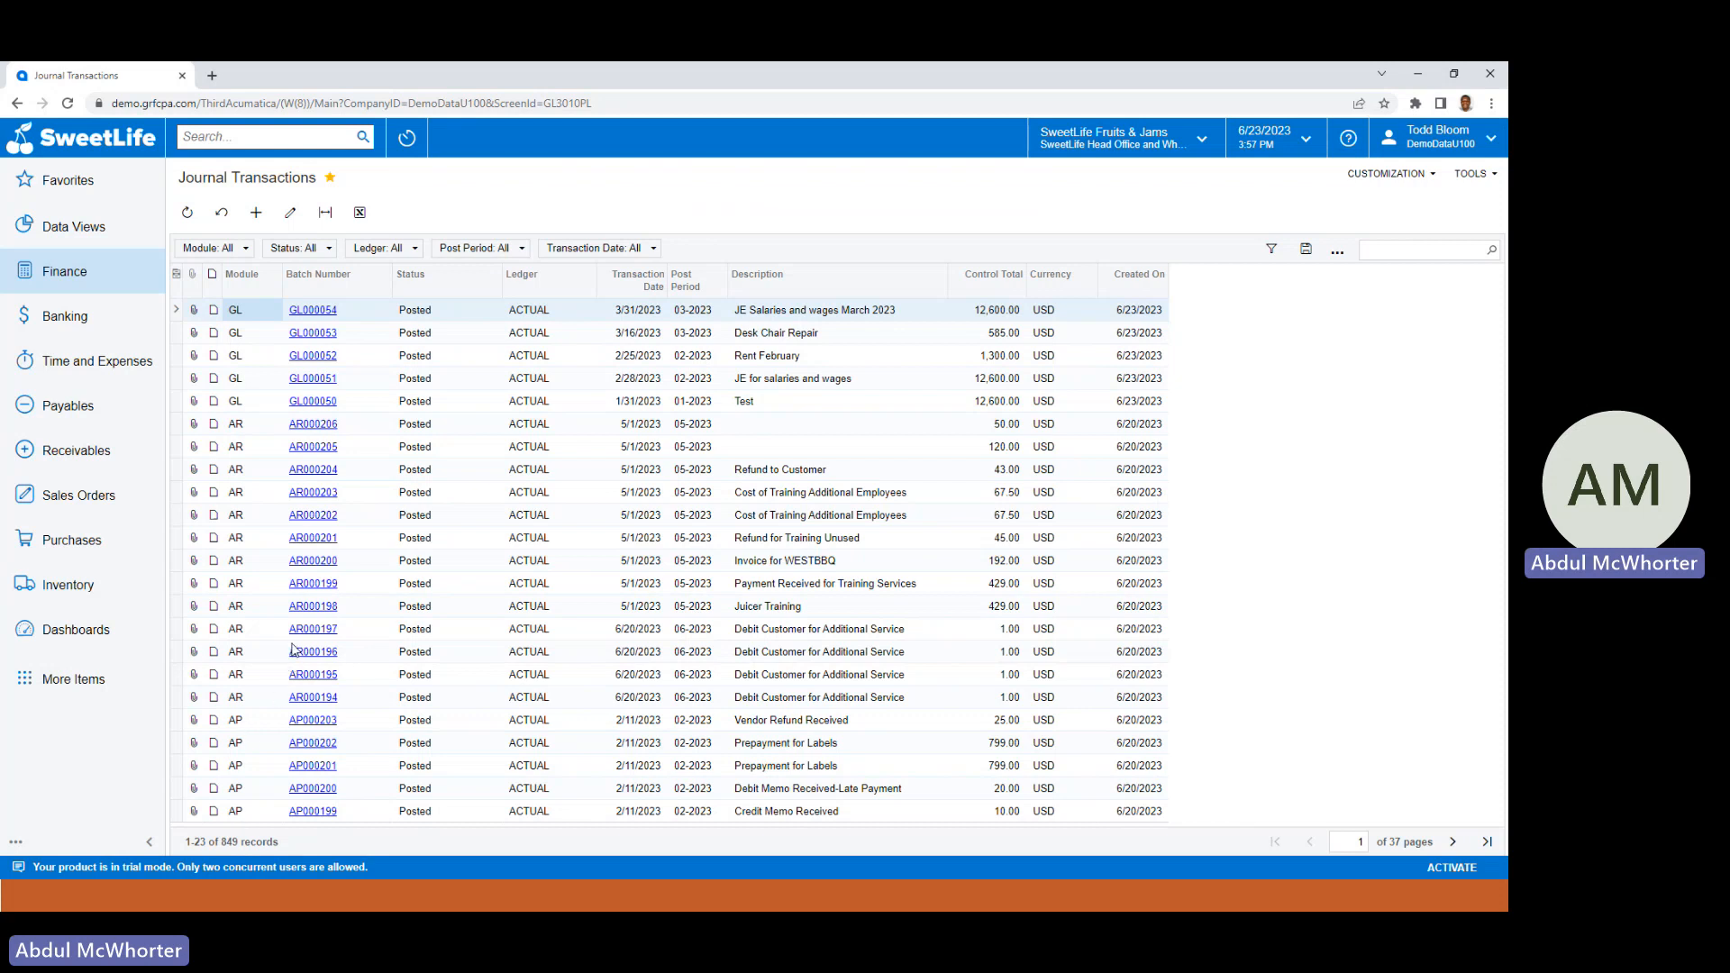
left_click(637, 295)
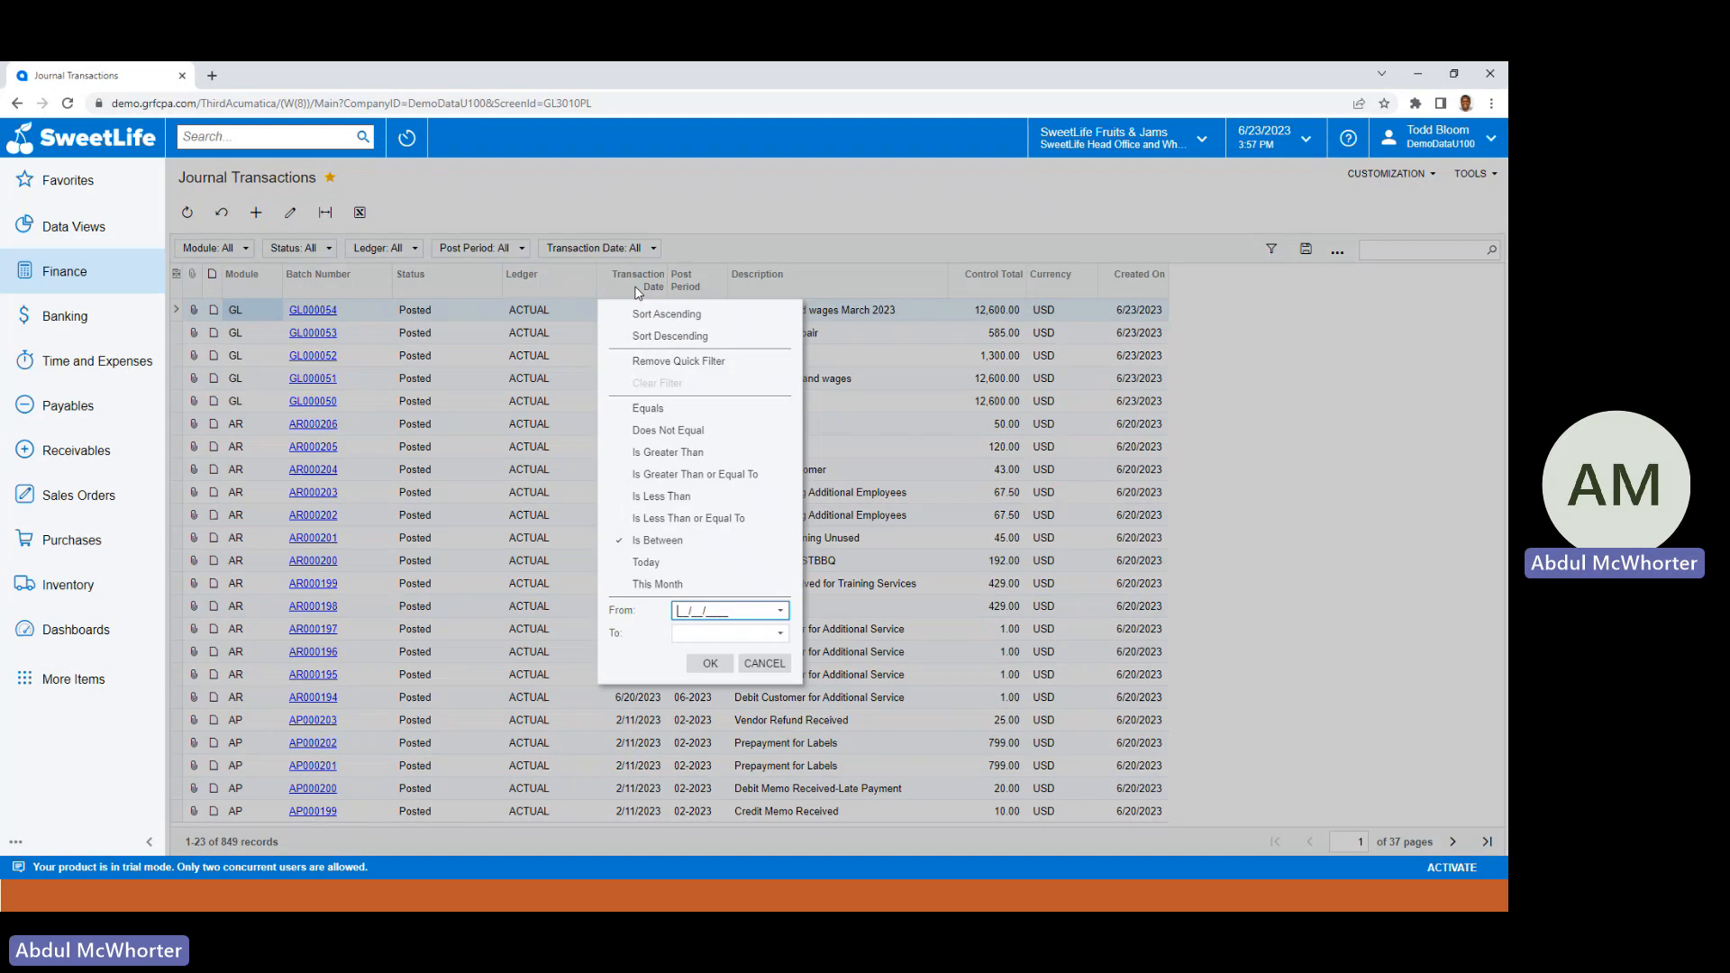
left_click(636, 410)
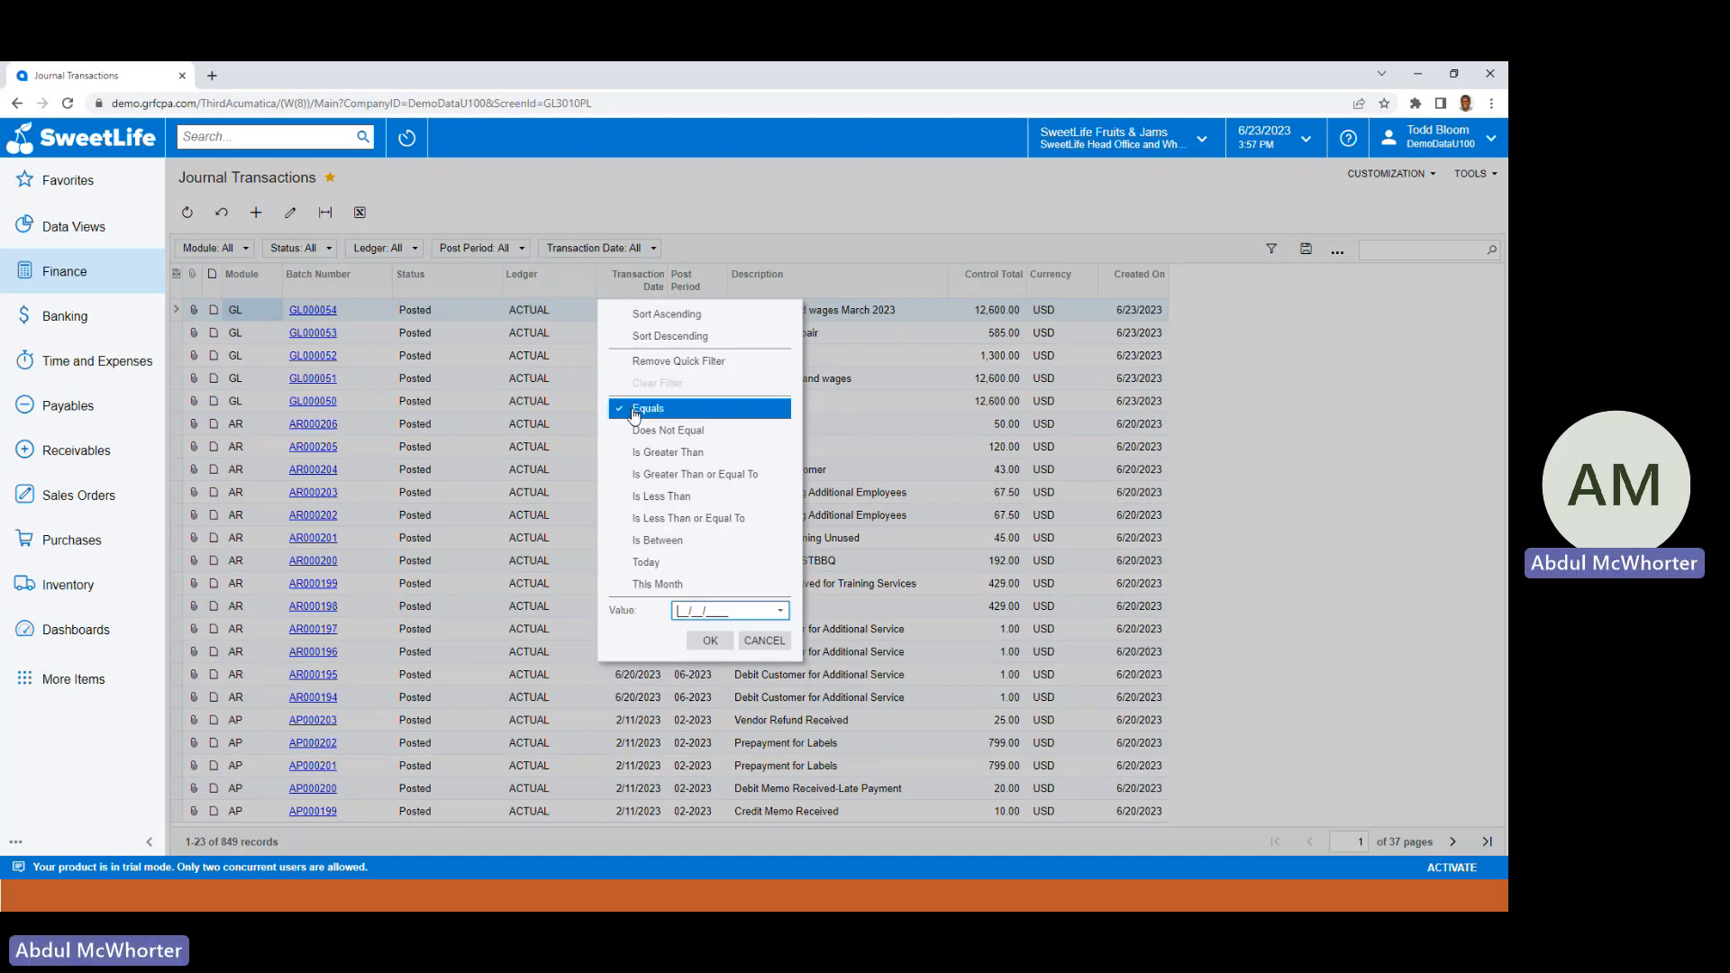
type("01/")
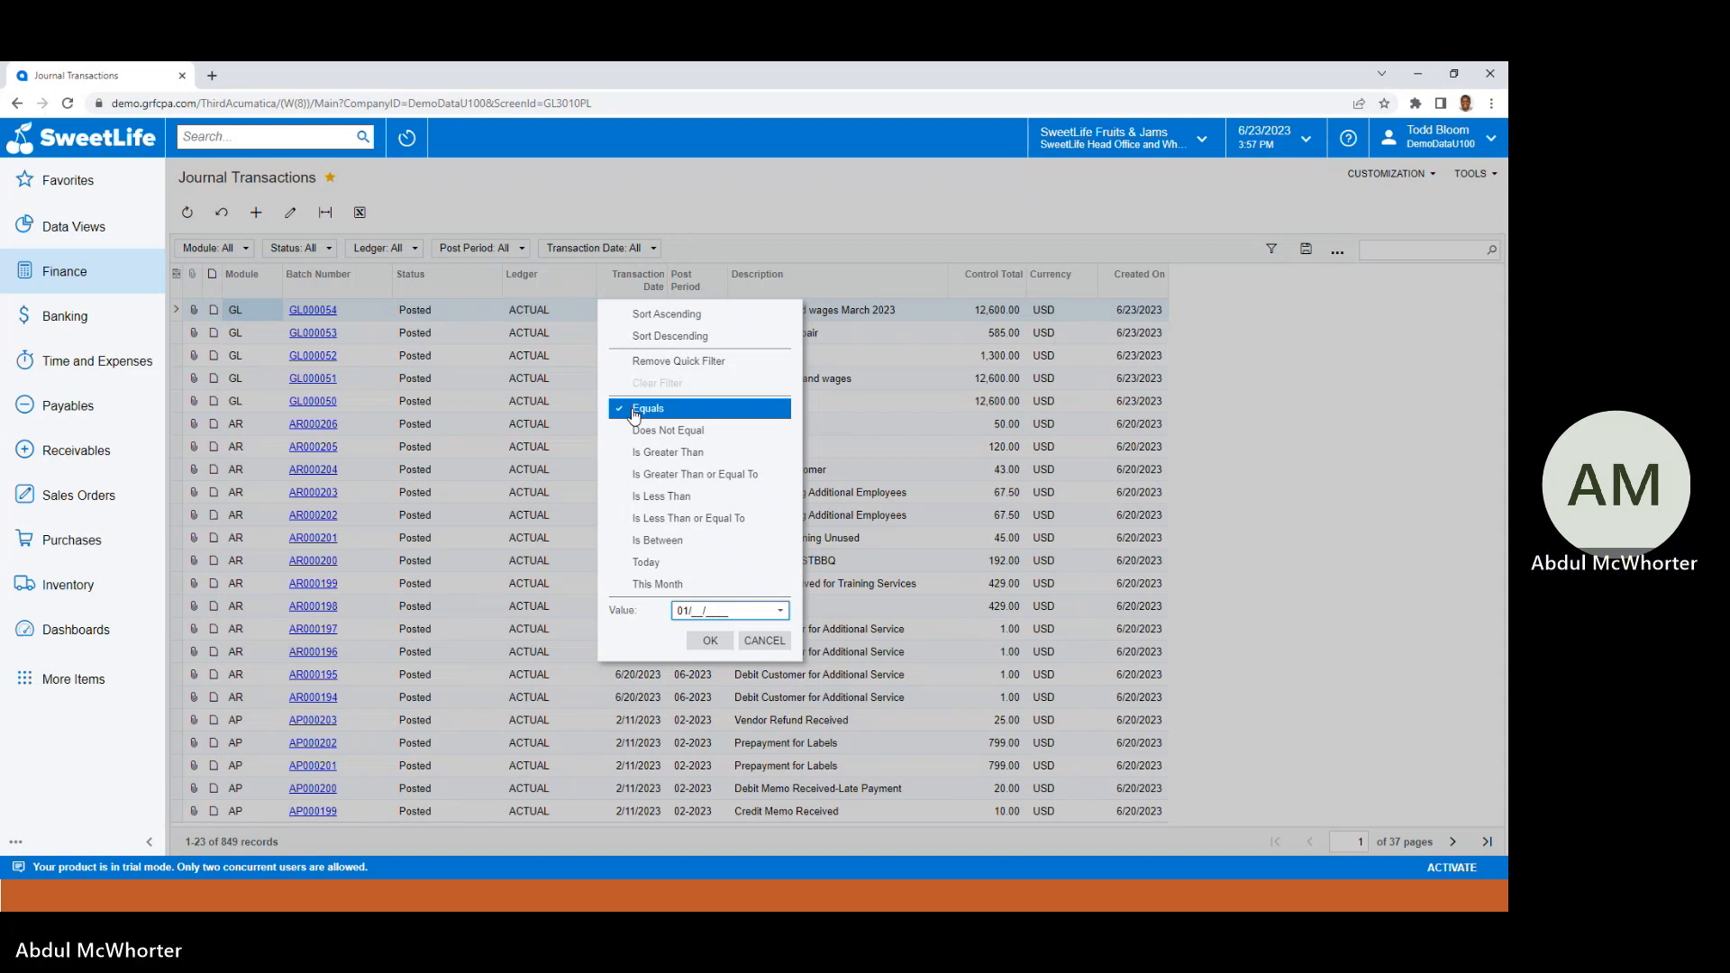
type("31/")
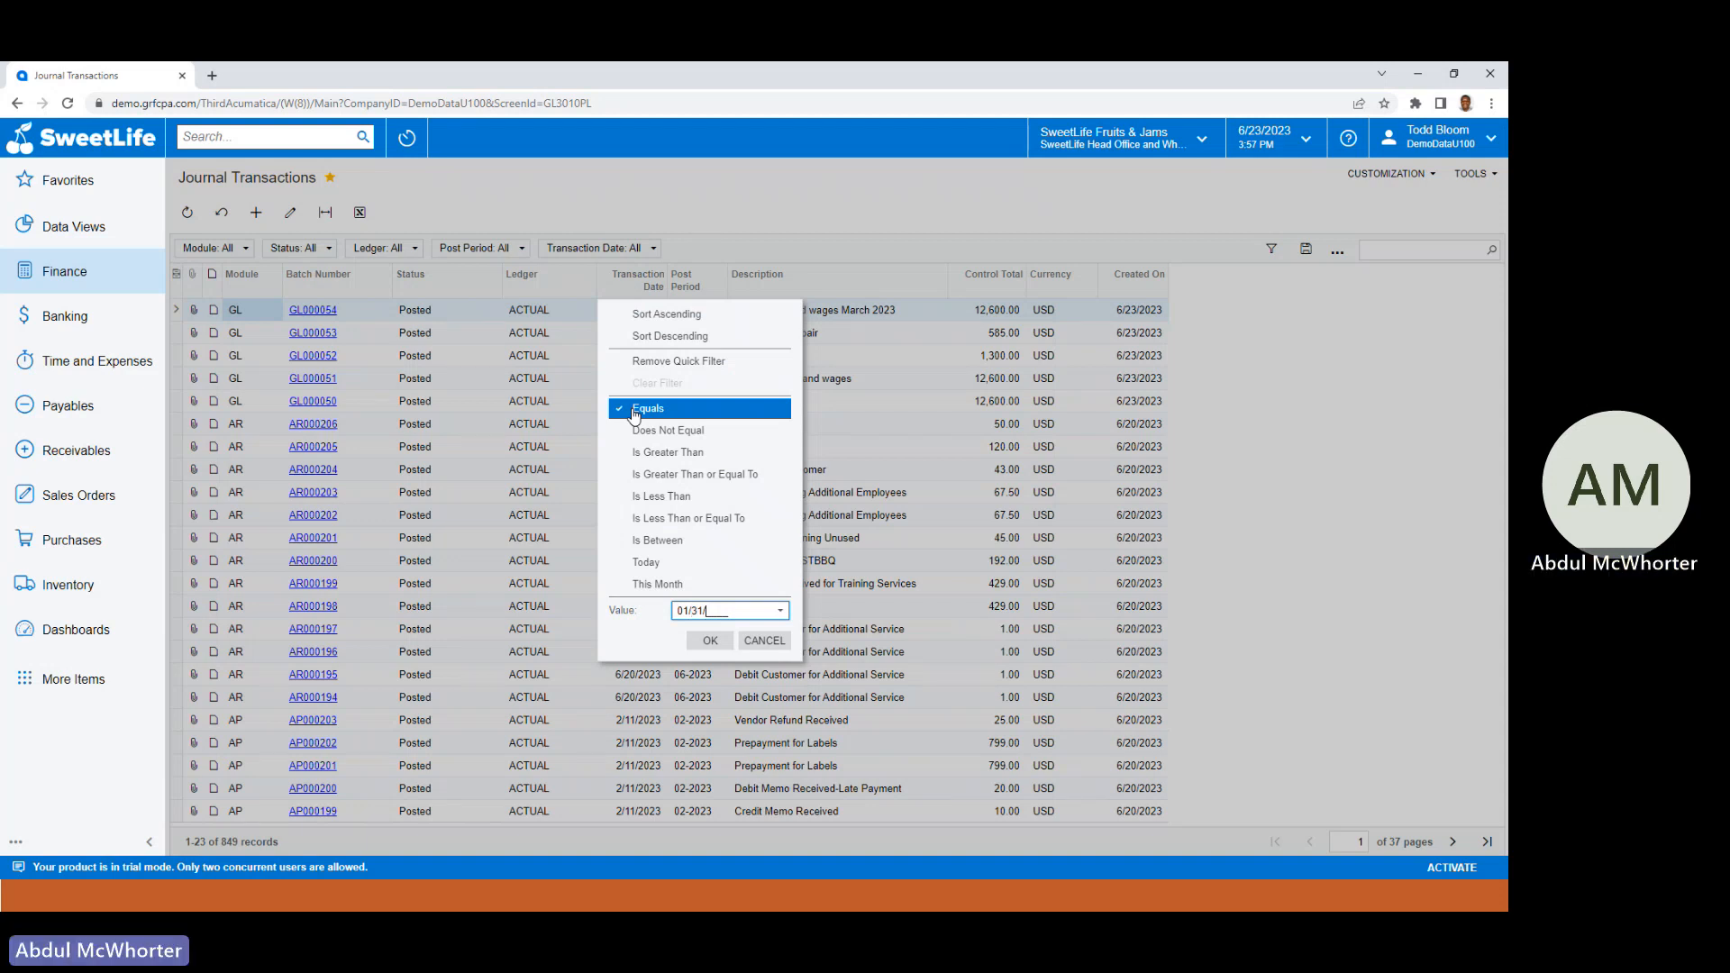
type("2023")
key("Return")
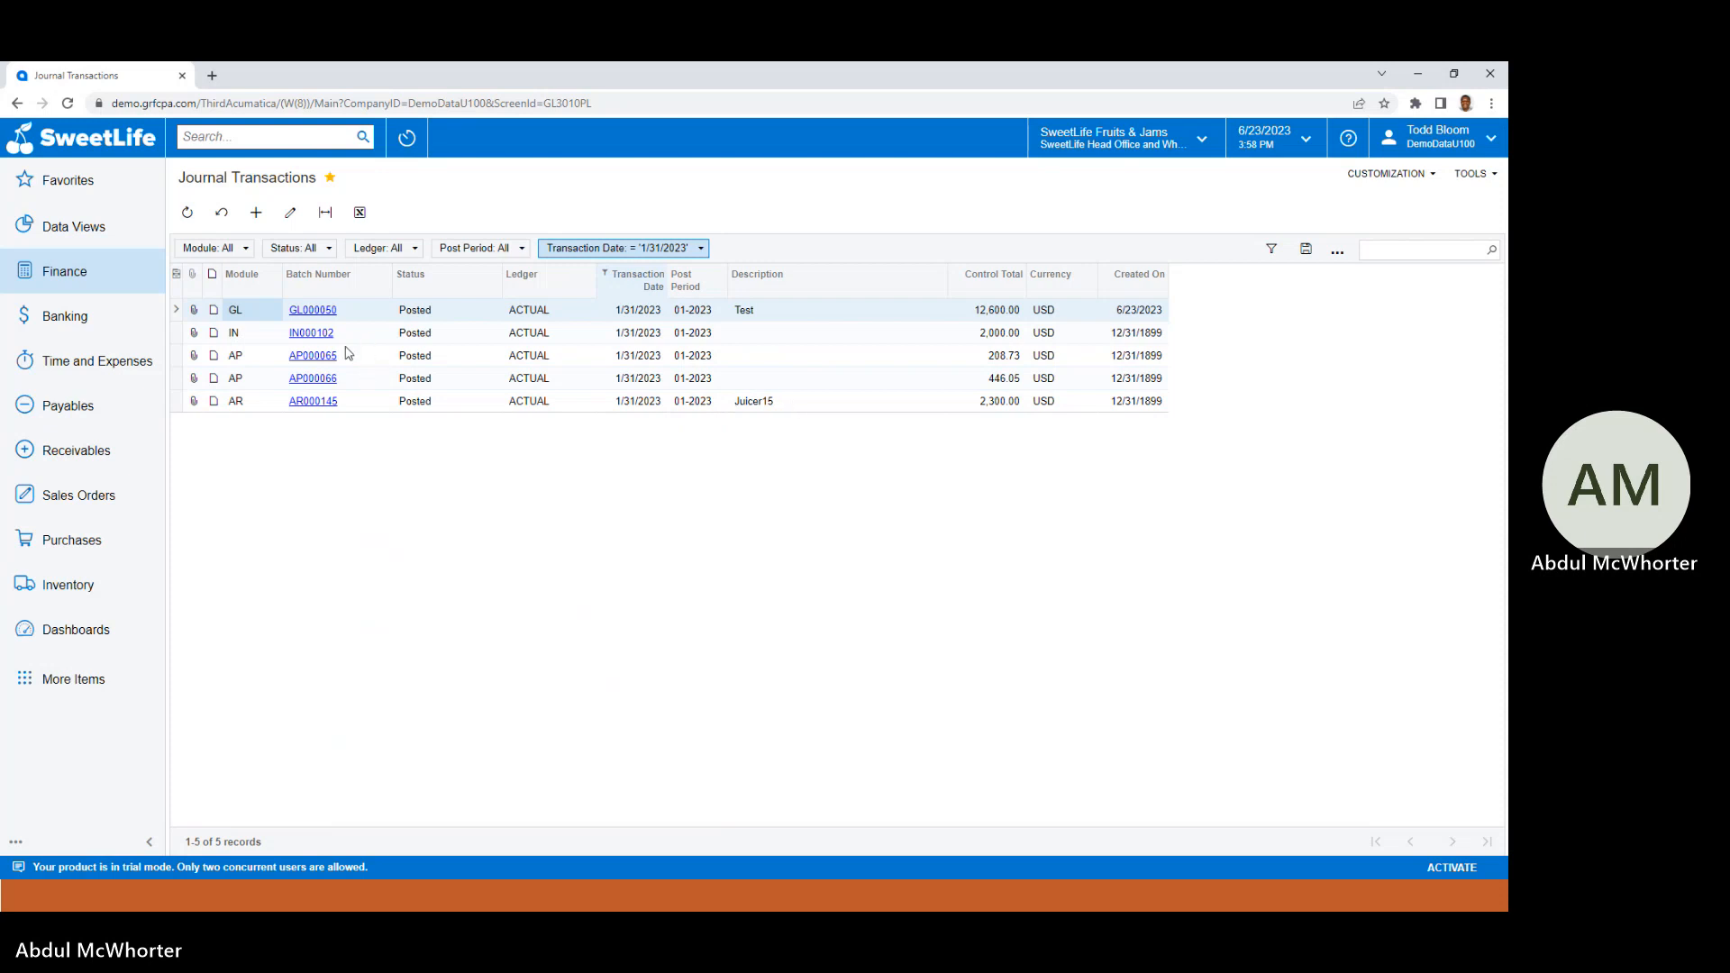
Open the posted GL batch GL000050, described as Test, and reverse it.
left_click(313, 312)
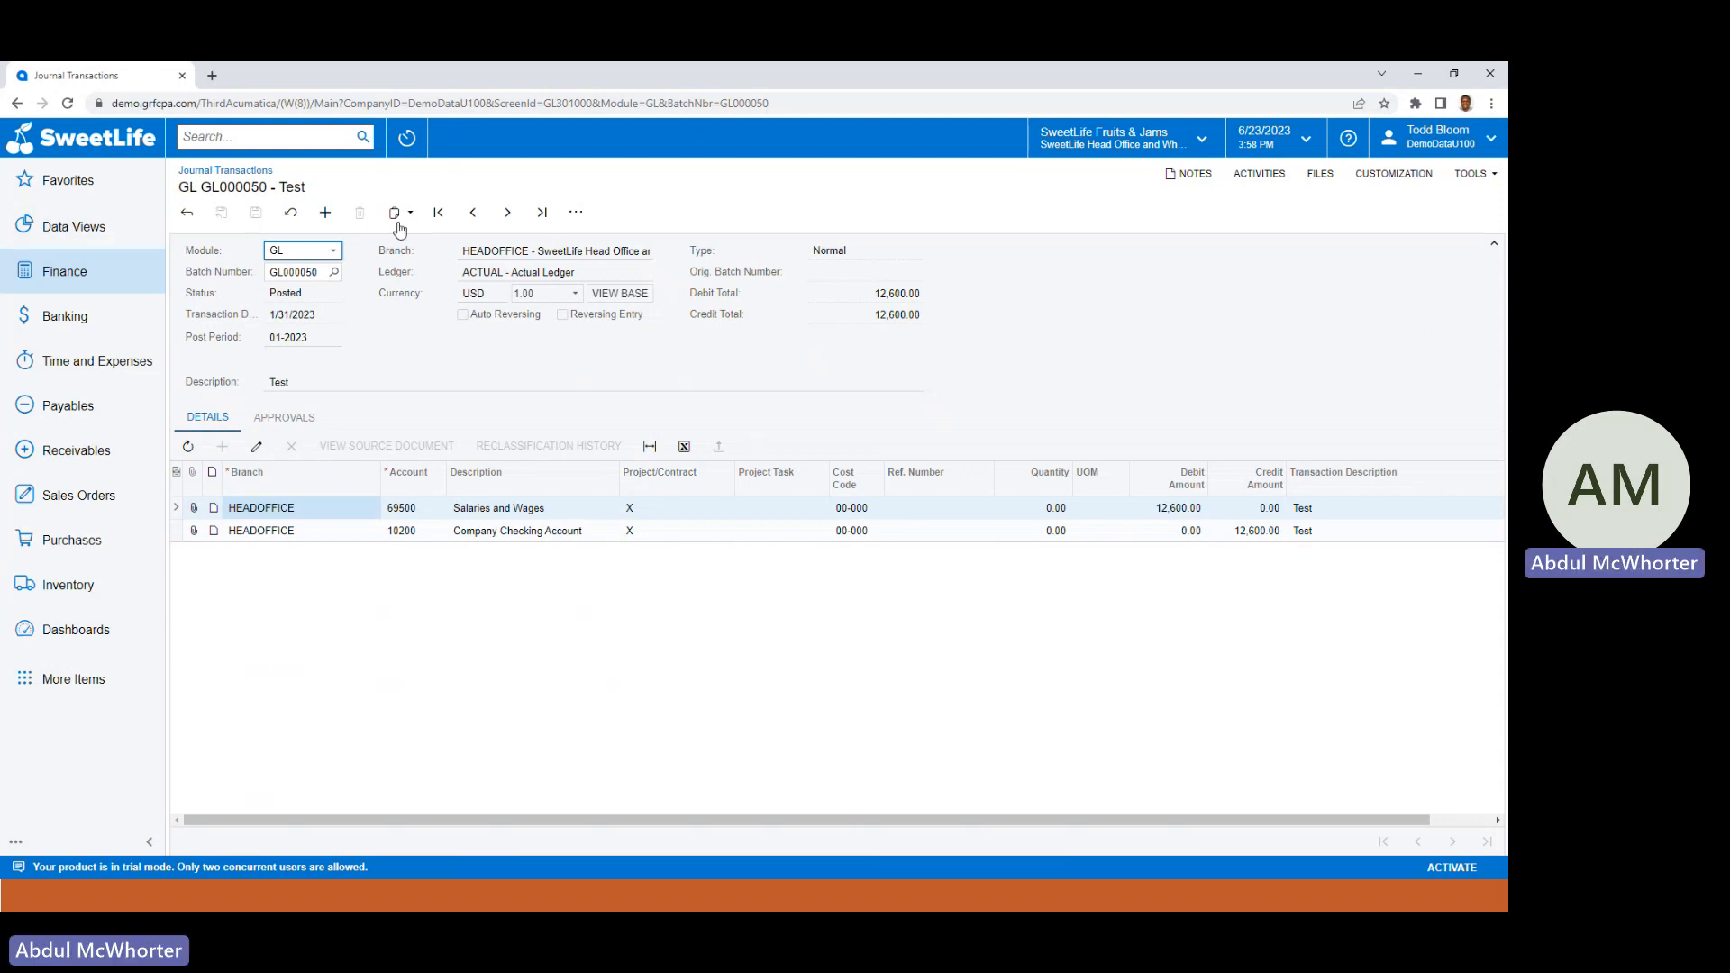
left_click(575, 213)
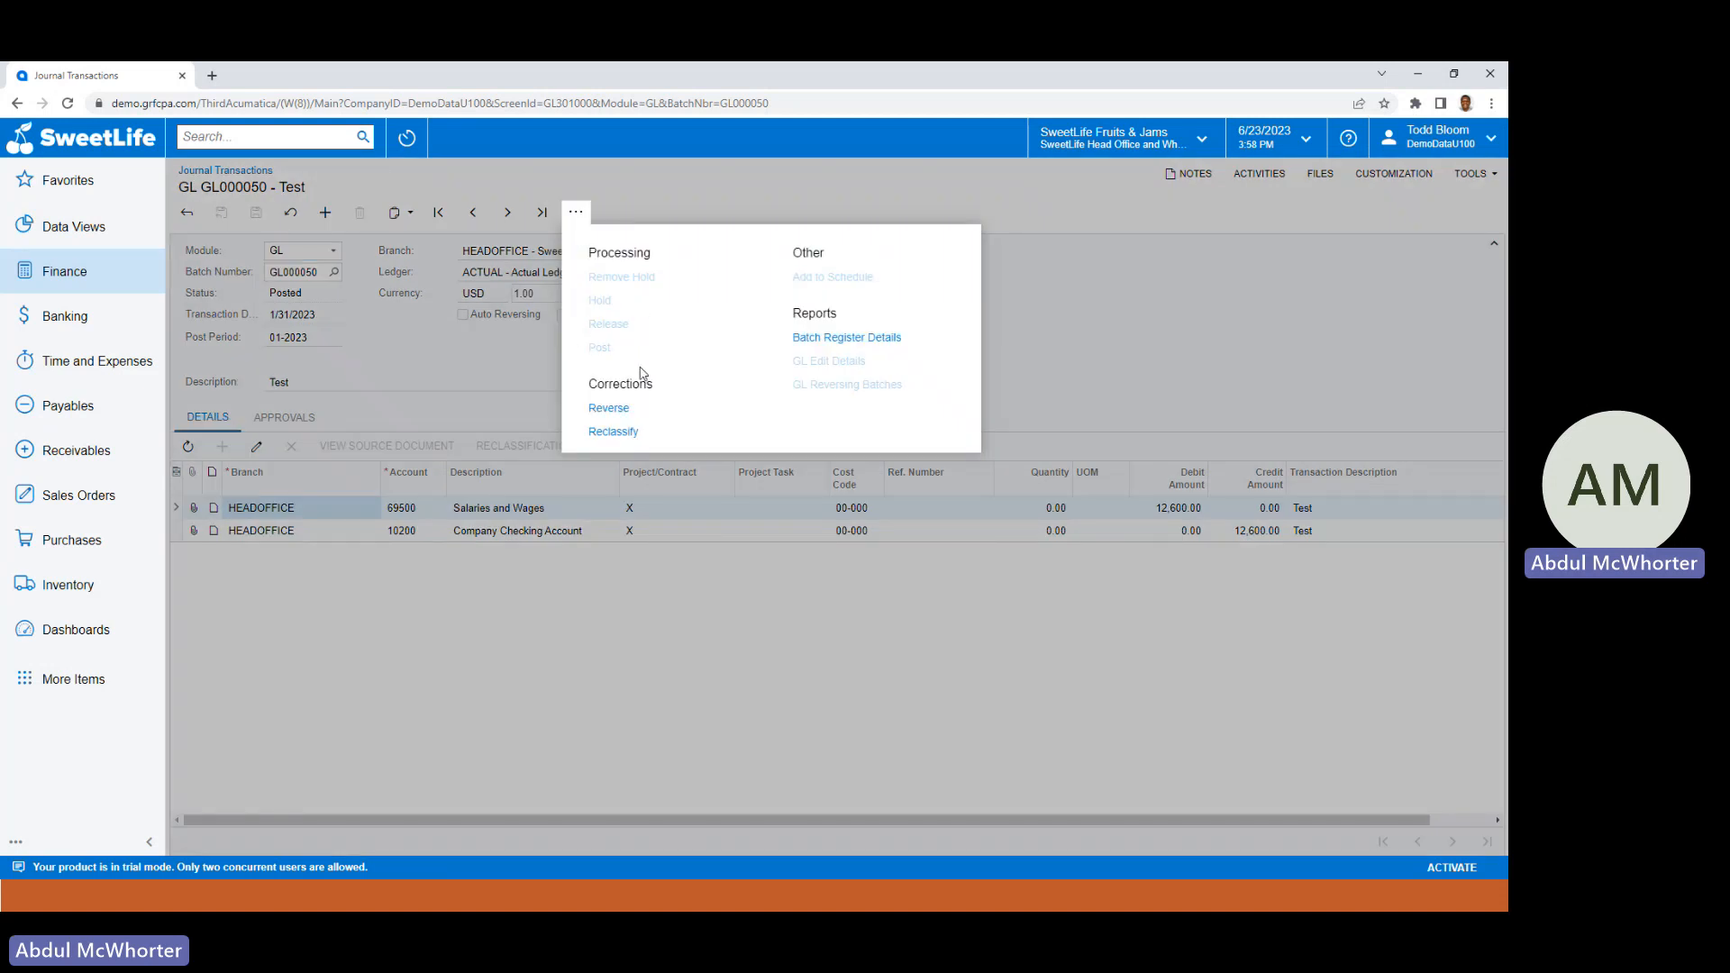
left_click(608, 409)
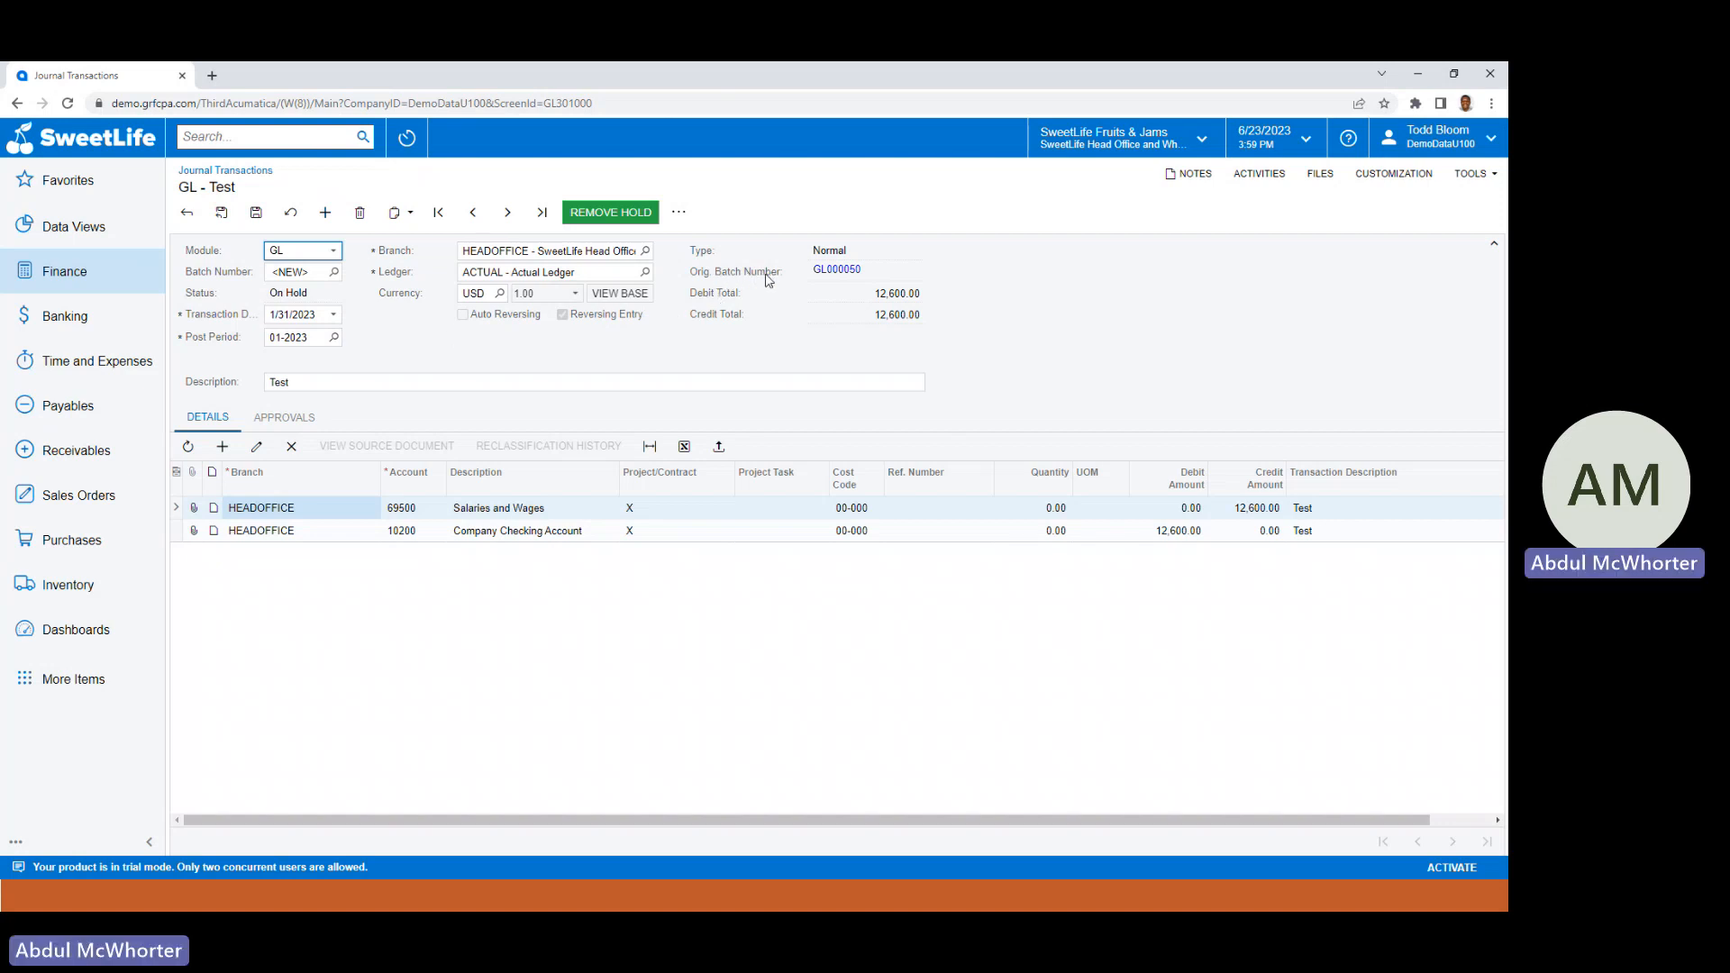
Inspect the original batch linked from the reversing entry and close its window.
mouse_move(786, 282)
left_click(842, 271)
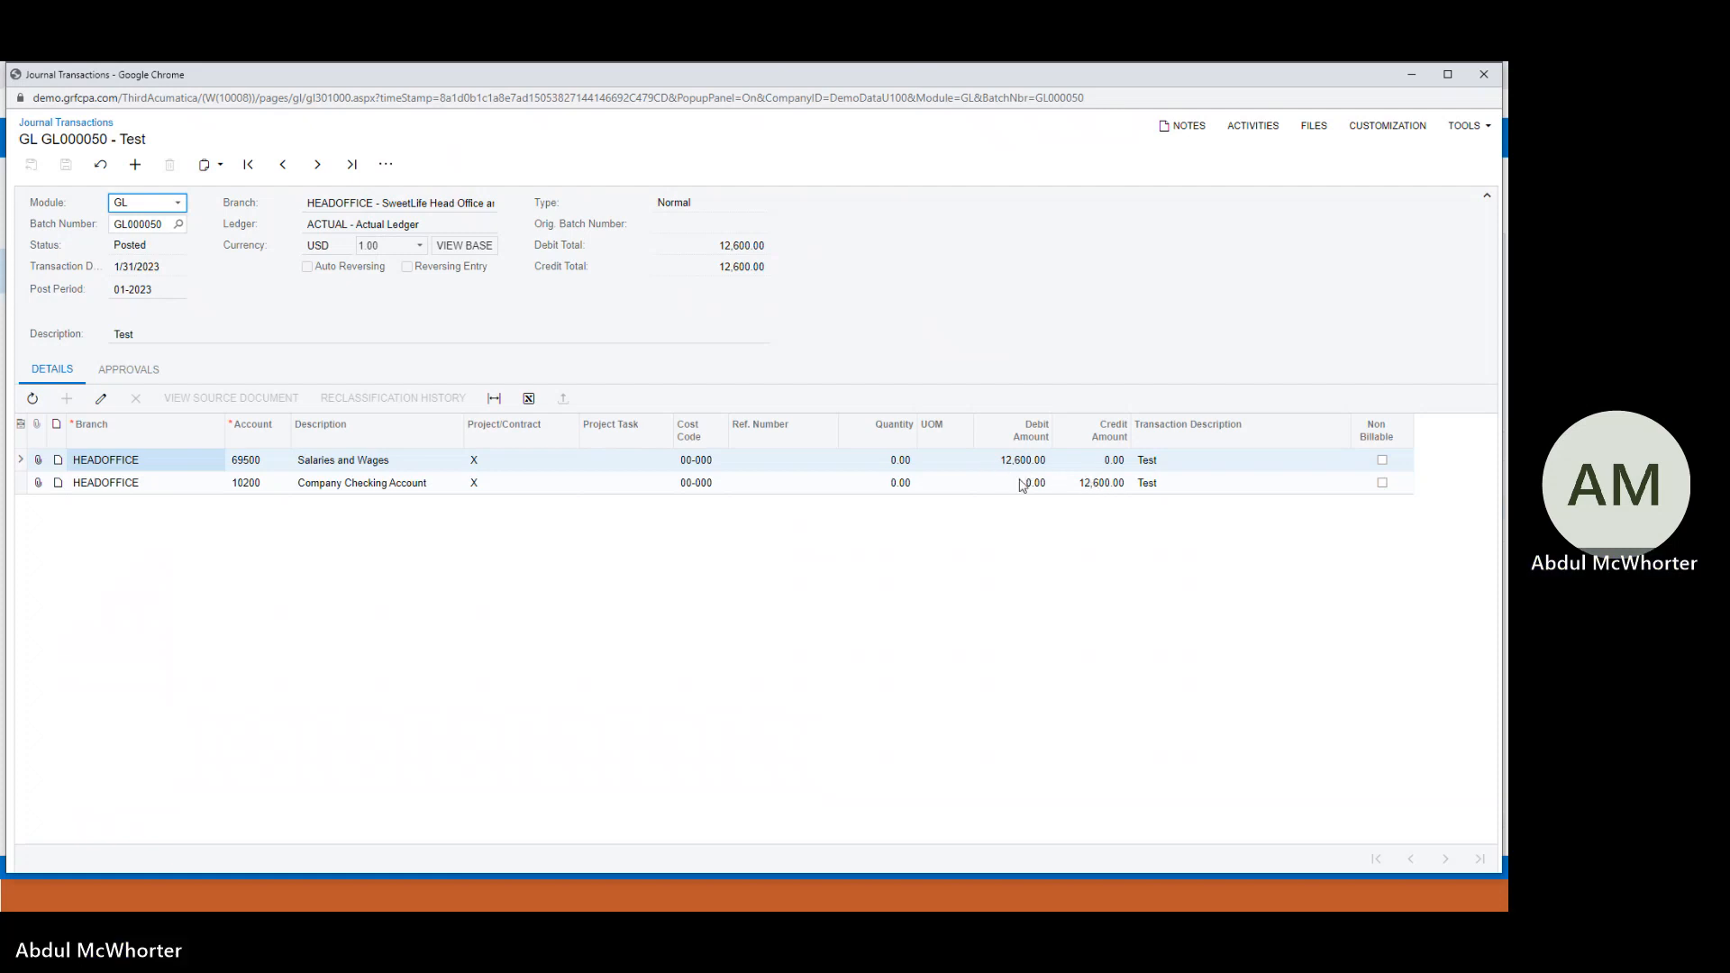
left_click(1487, 78)
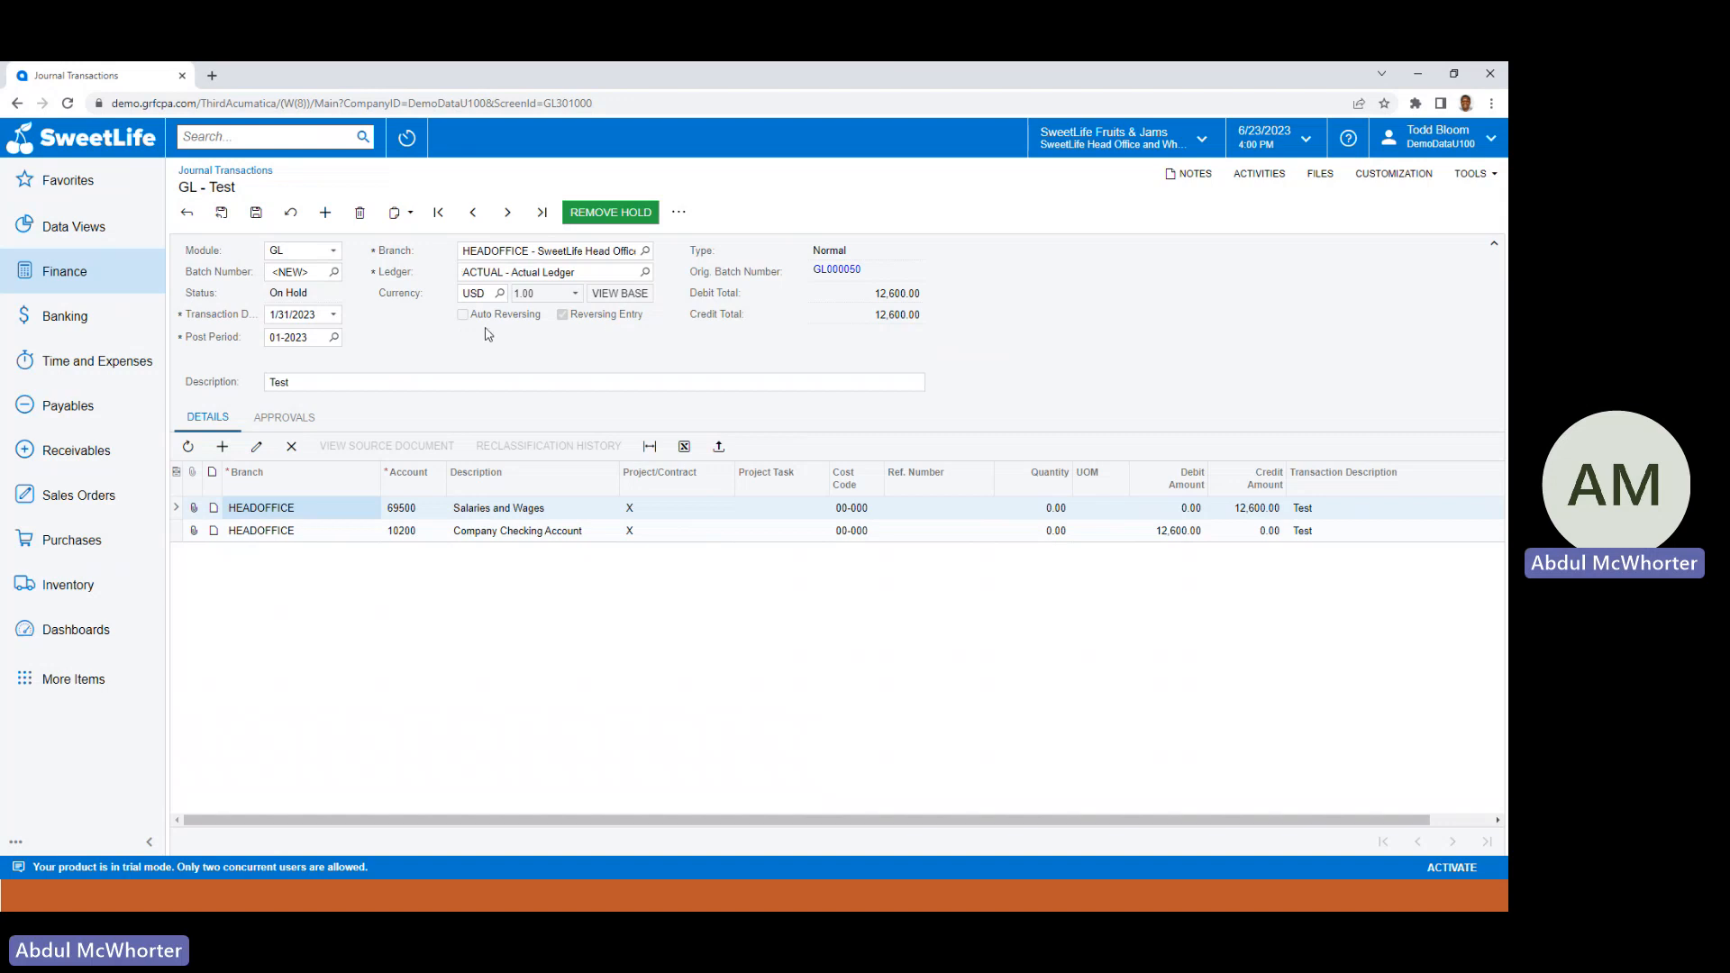
Take the reversing journal batch off hold and release it.
left_click(512, 290)
left_click(592, 214)
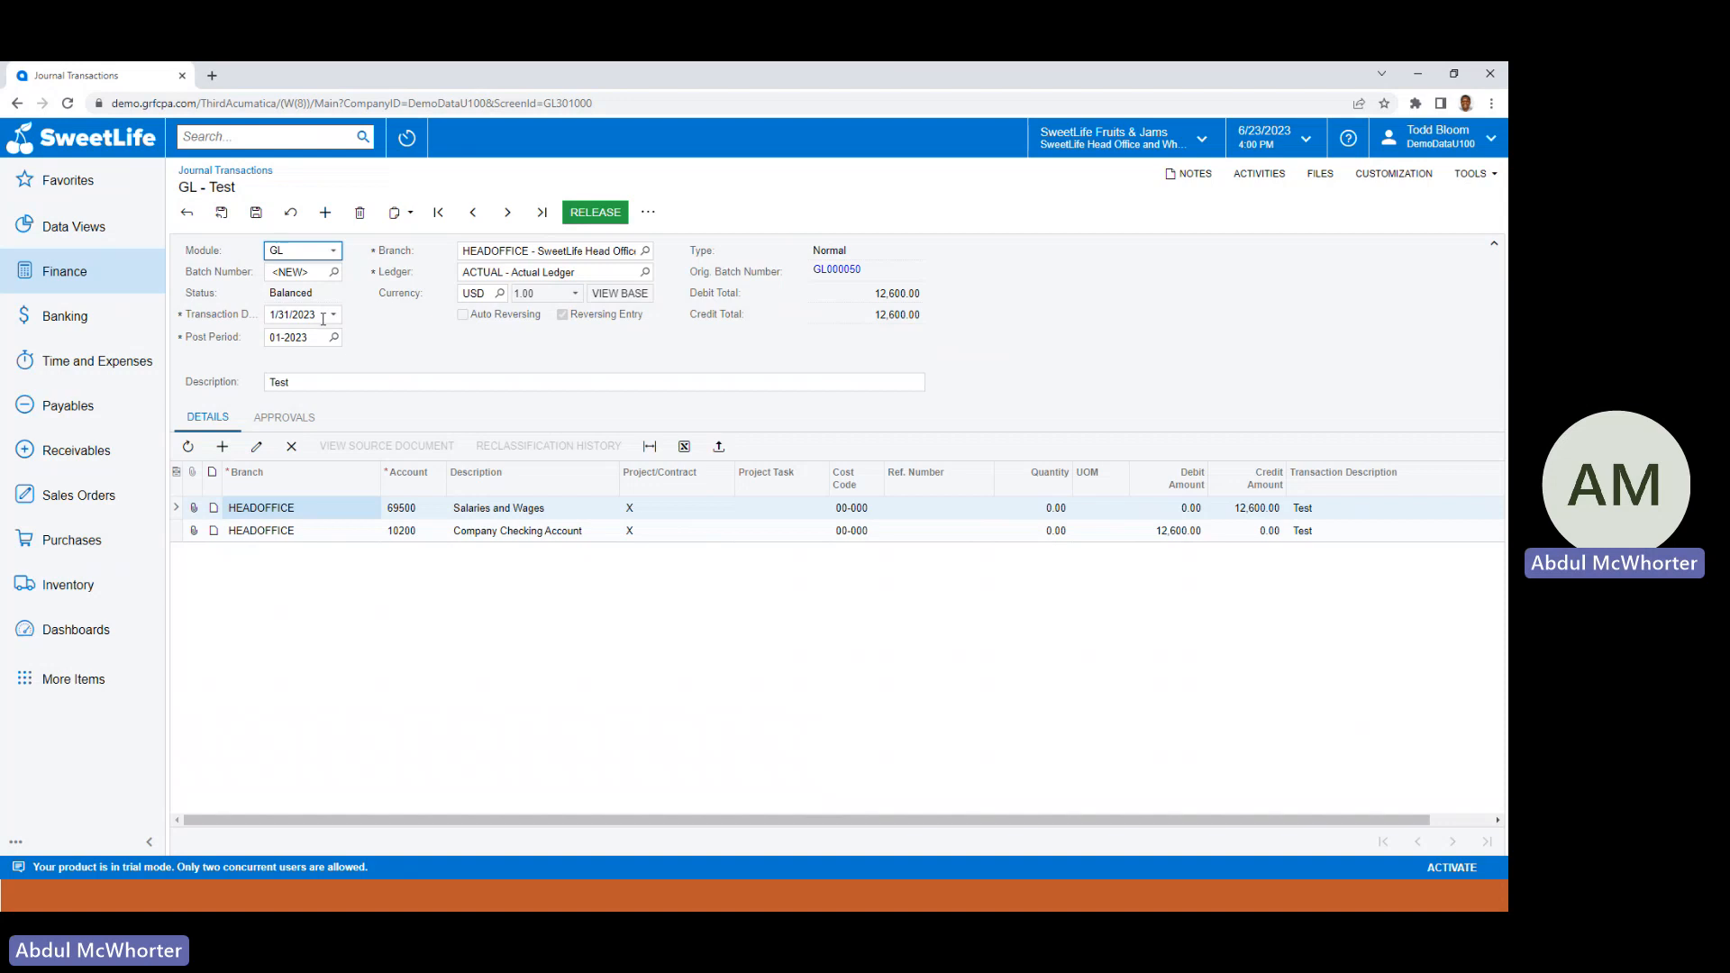
left_click(611, 218)
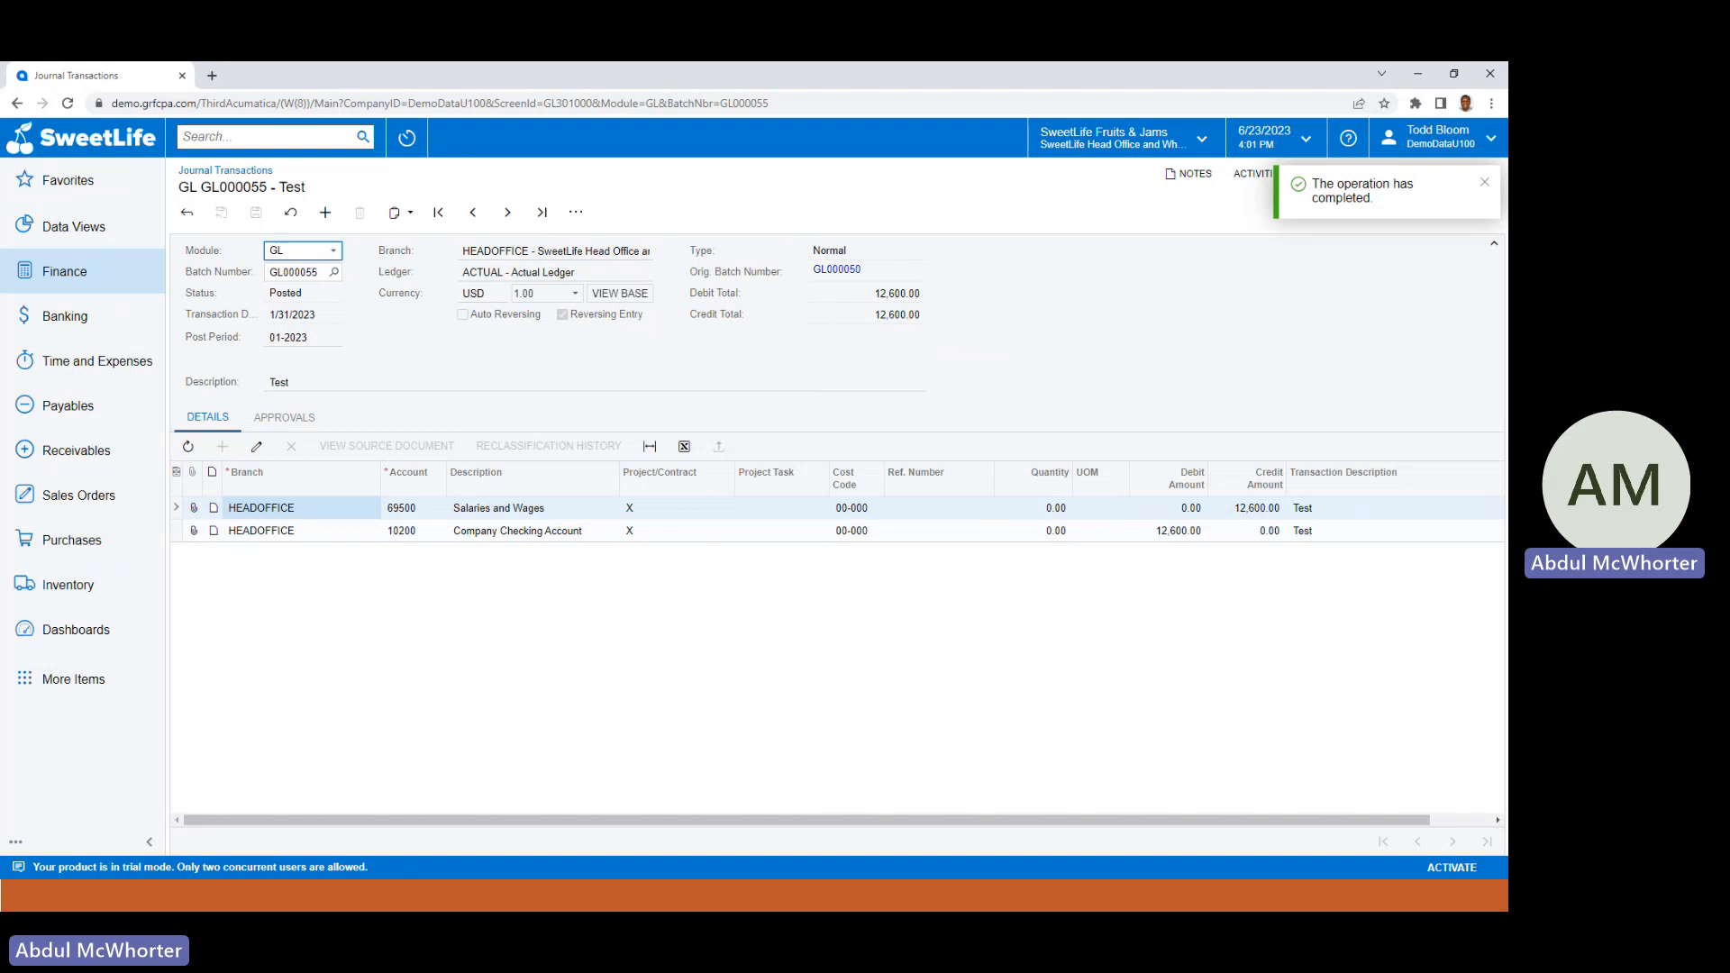
View the Account Summary inquiry for period 01-2023.
left_click(64, 288)
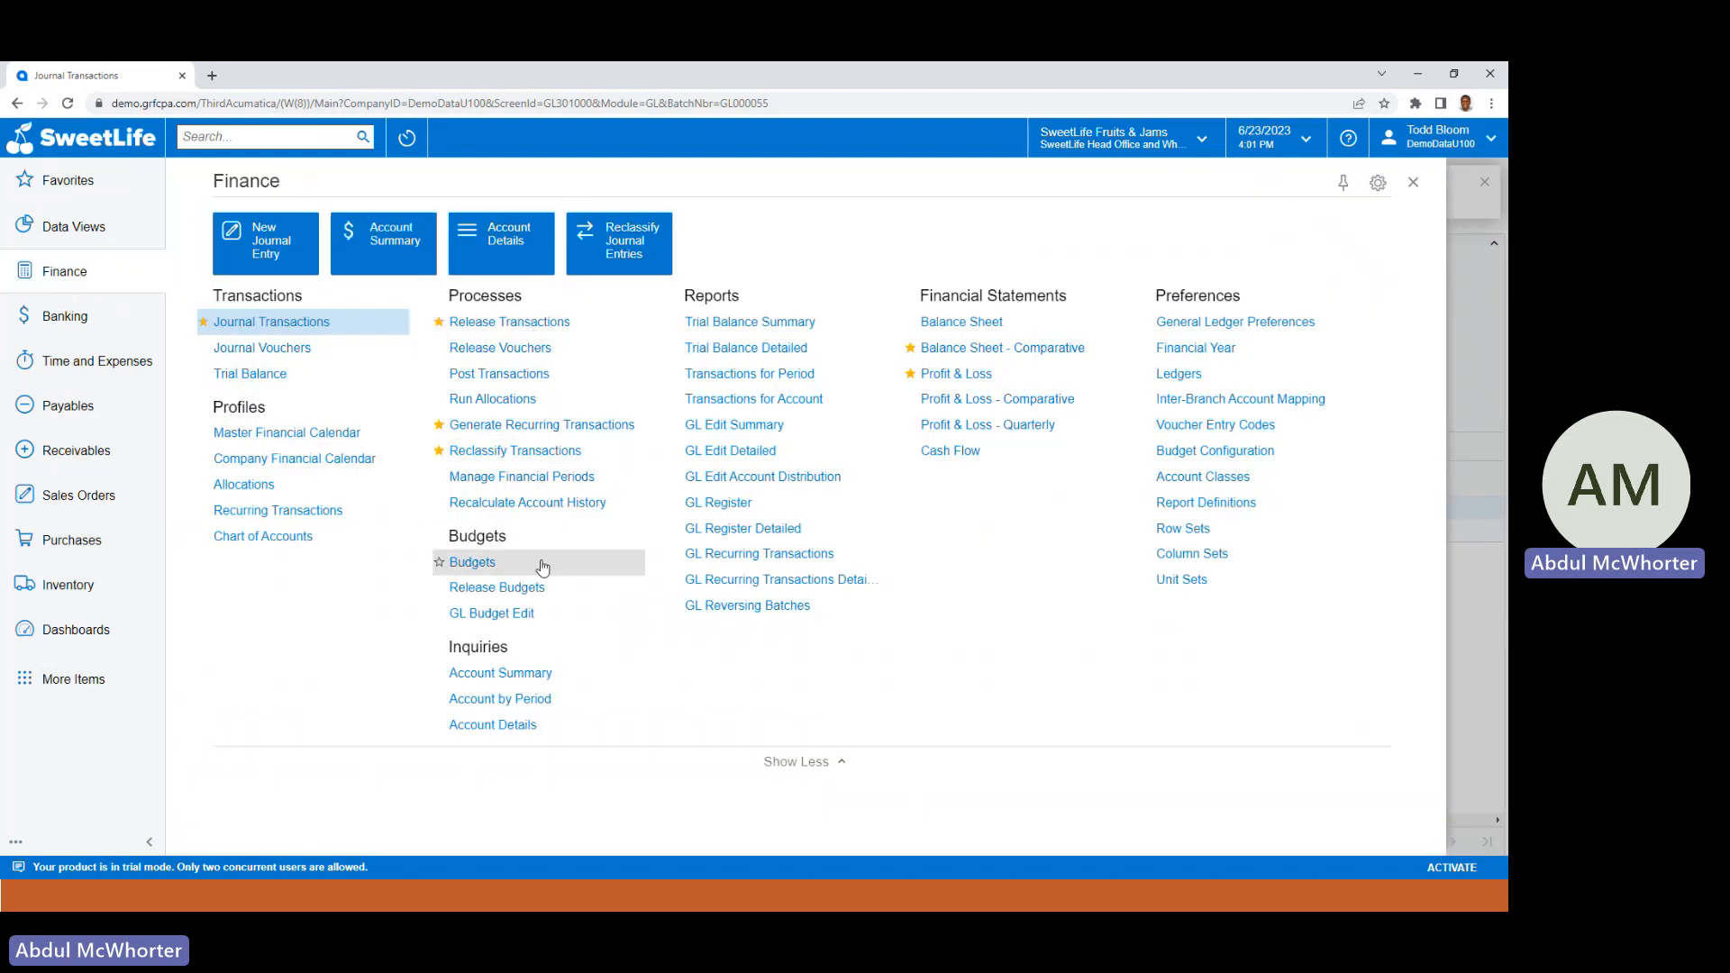
left_click(500, 676)
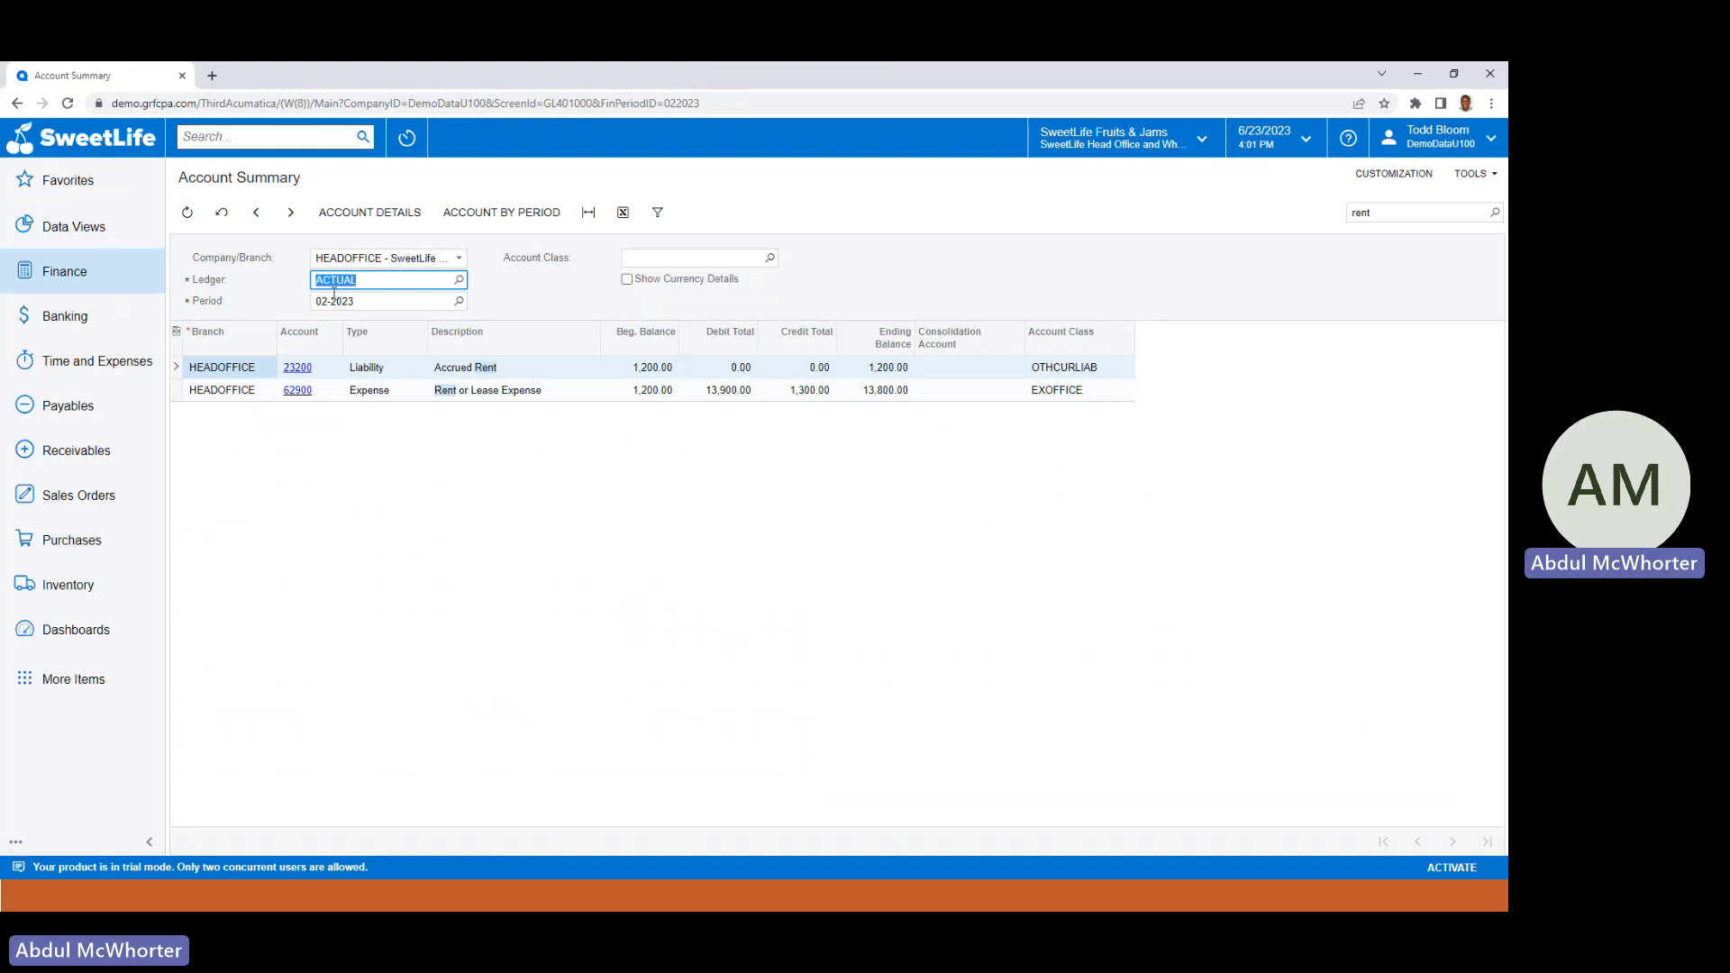
left_click(459, 302)
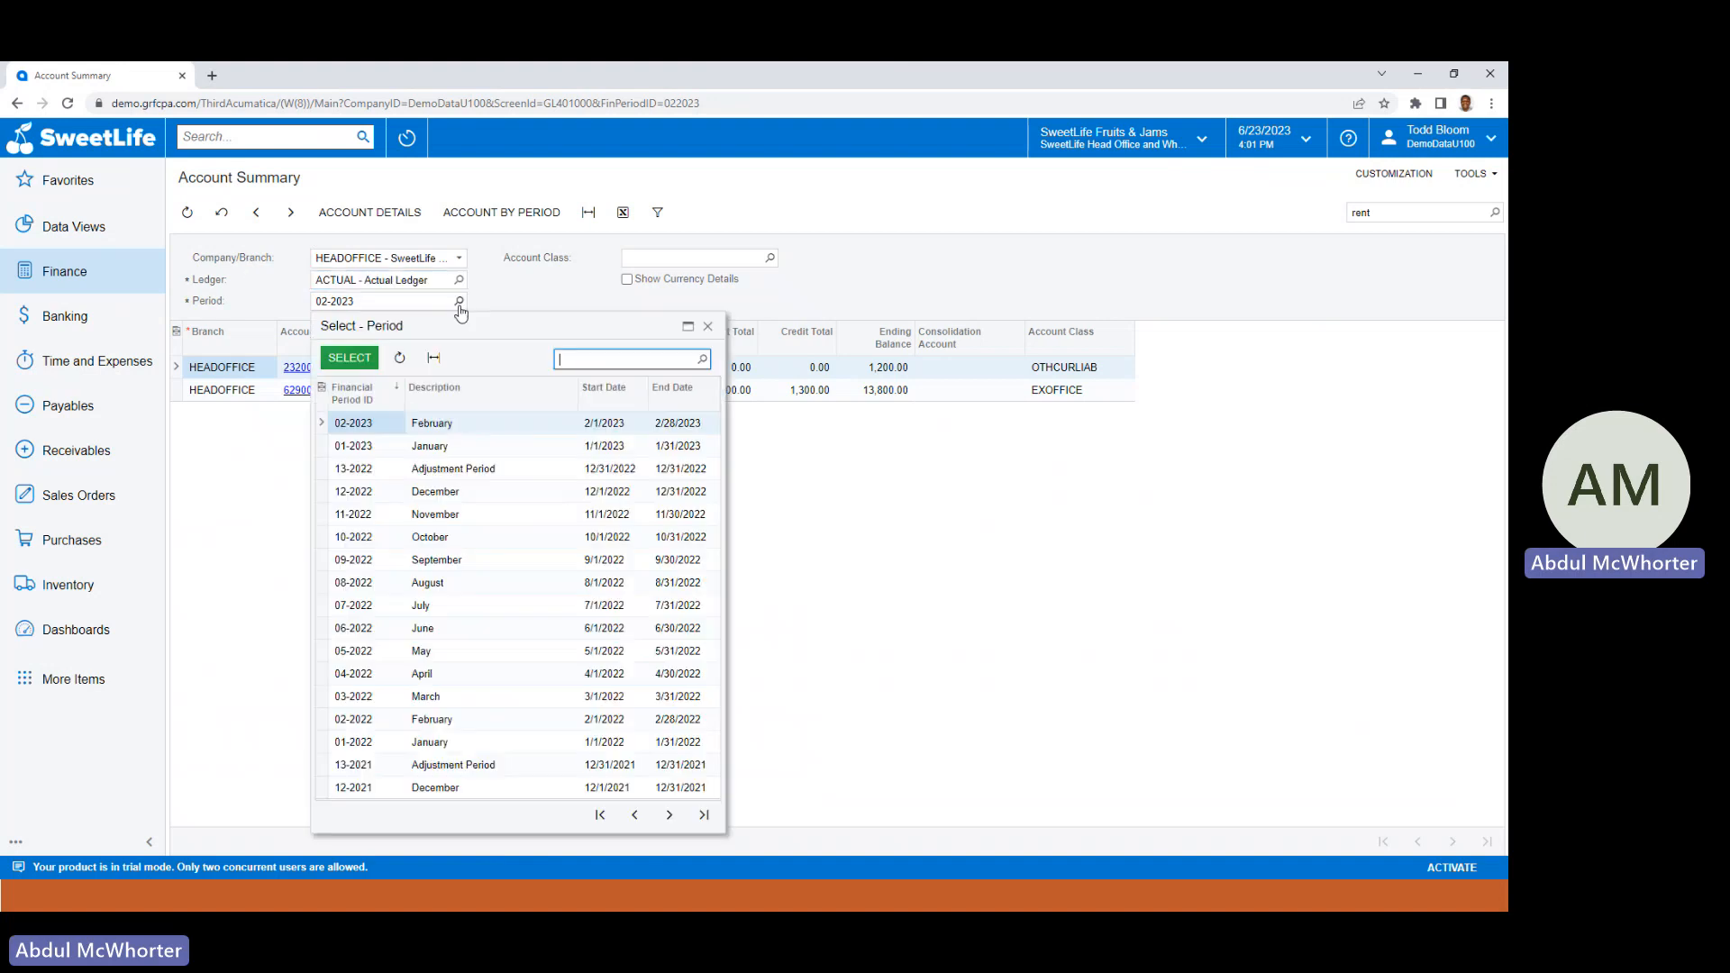
double_click(360, 450)
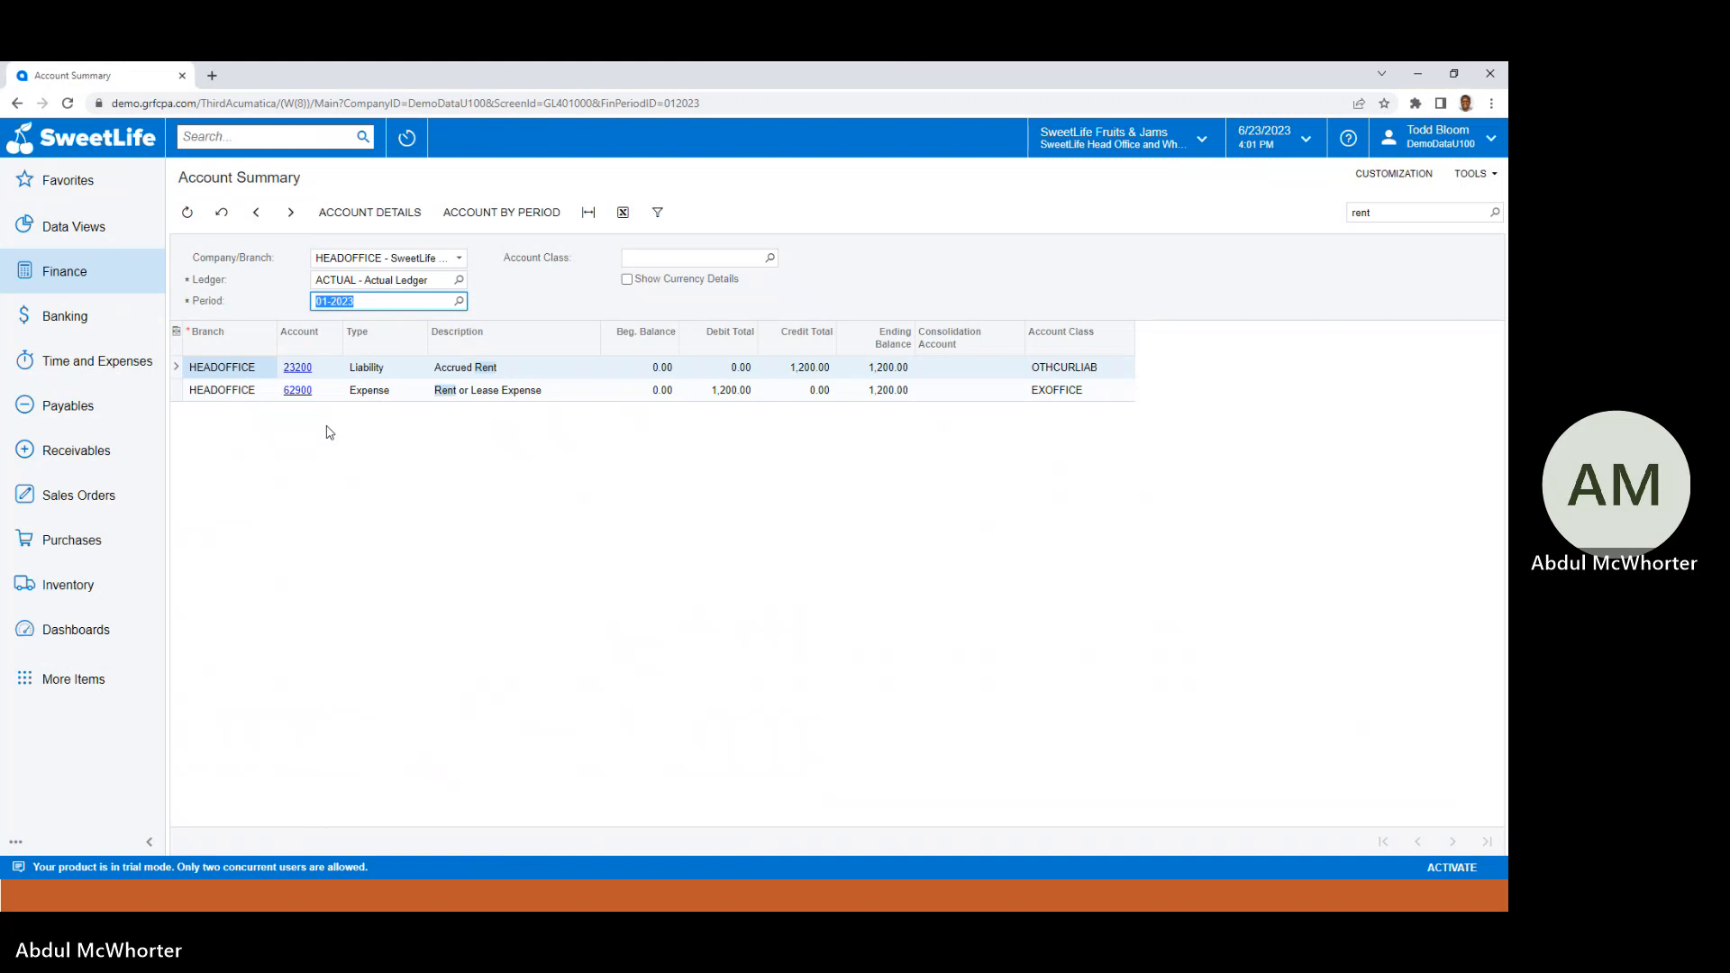
Switch the account summary to period 02-2023.
left_click(459, 301)
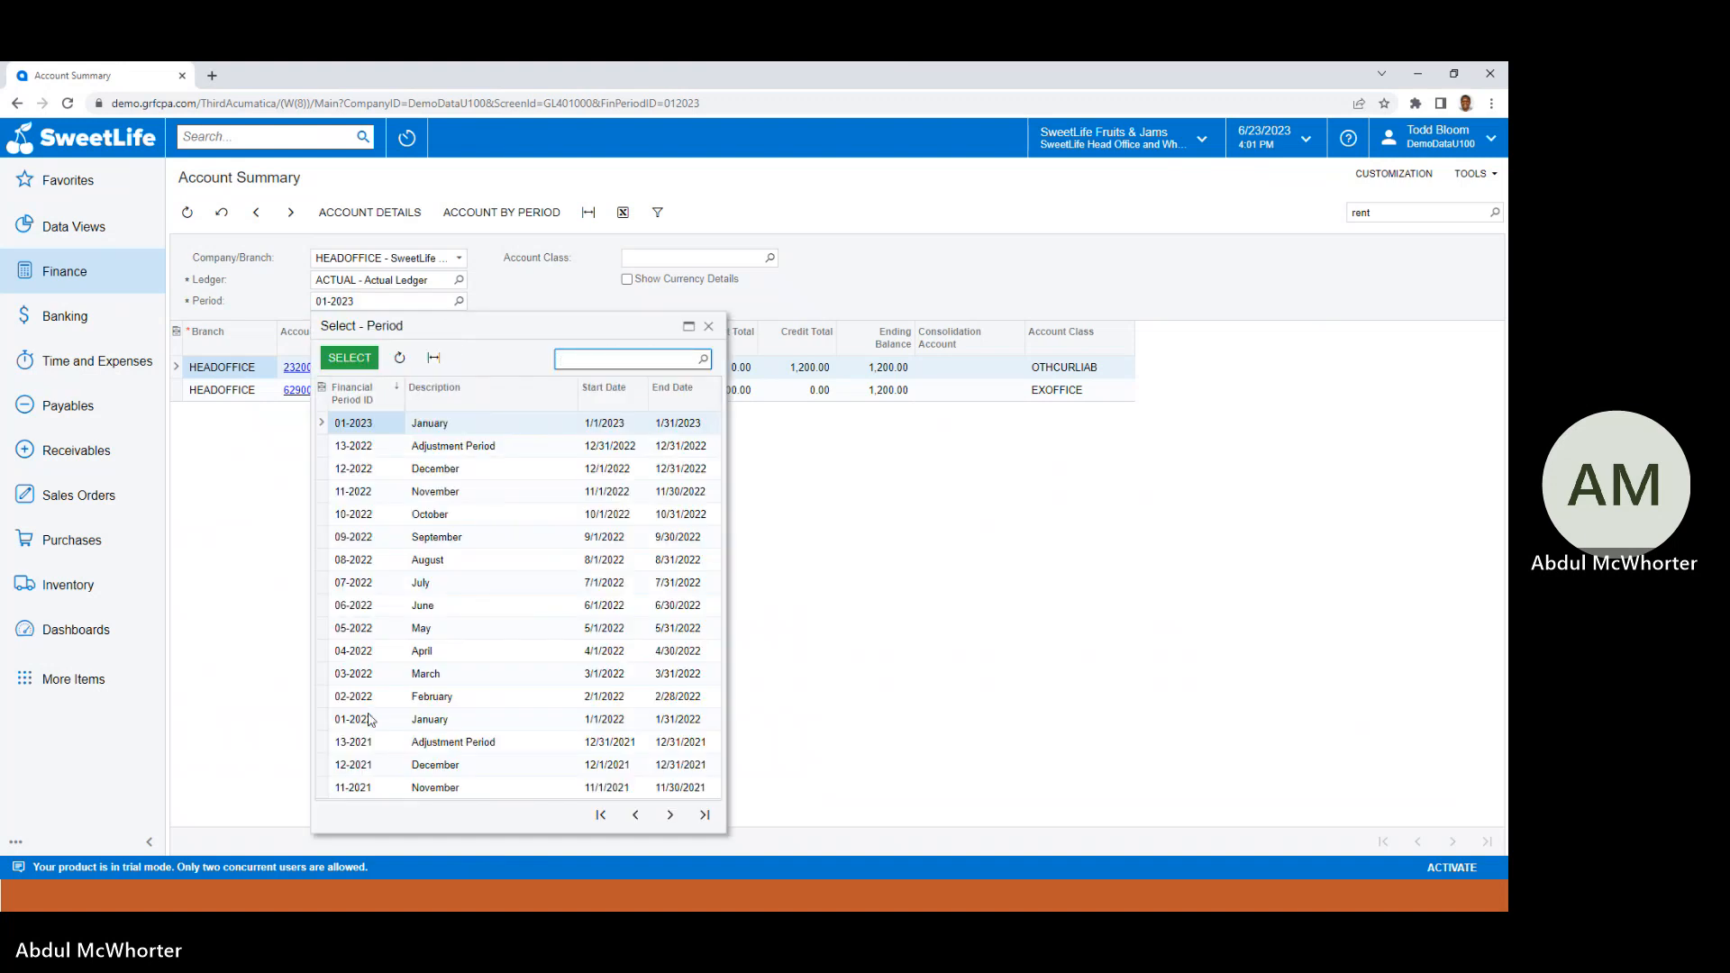
left_click(670, 815)
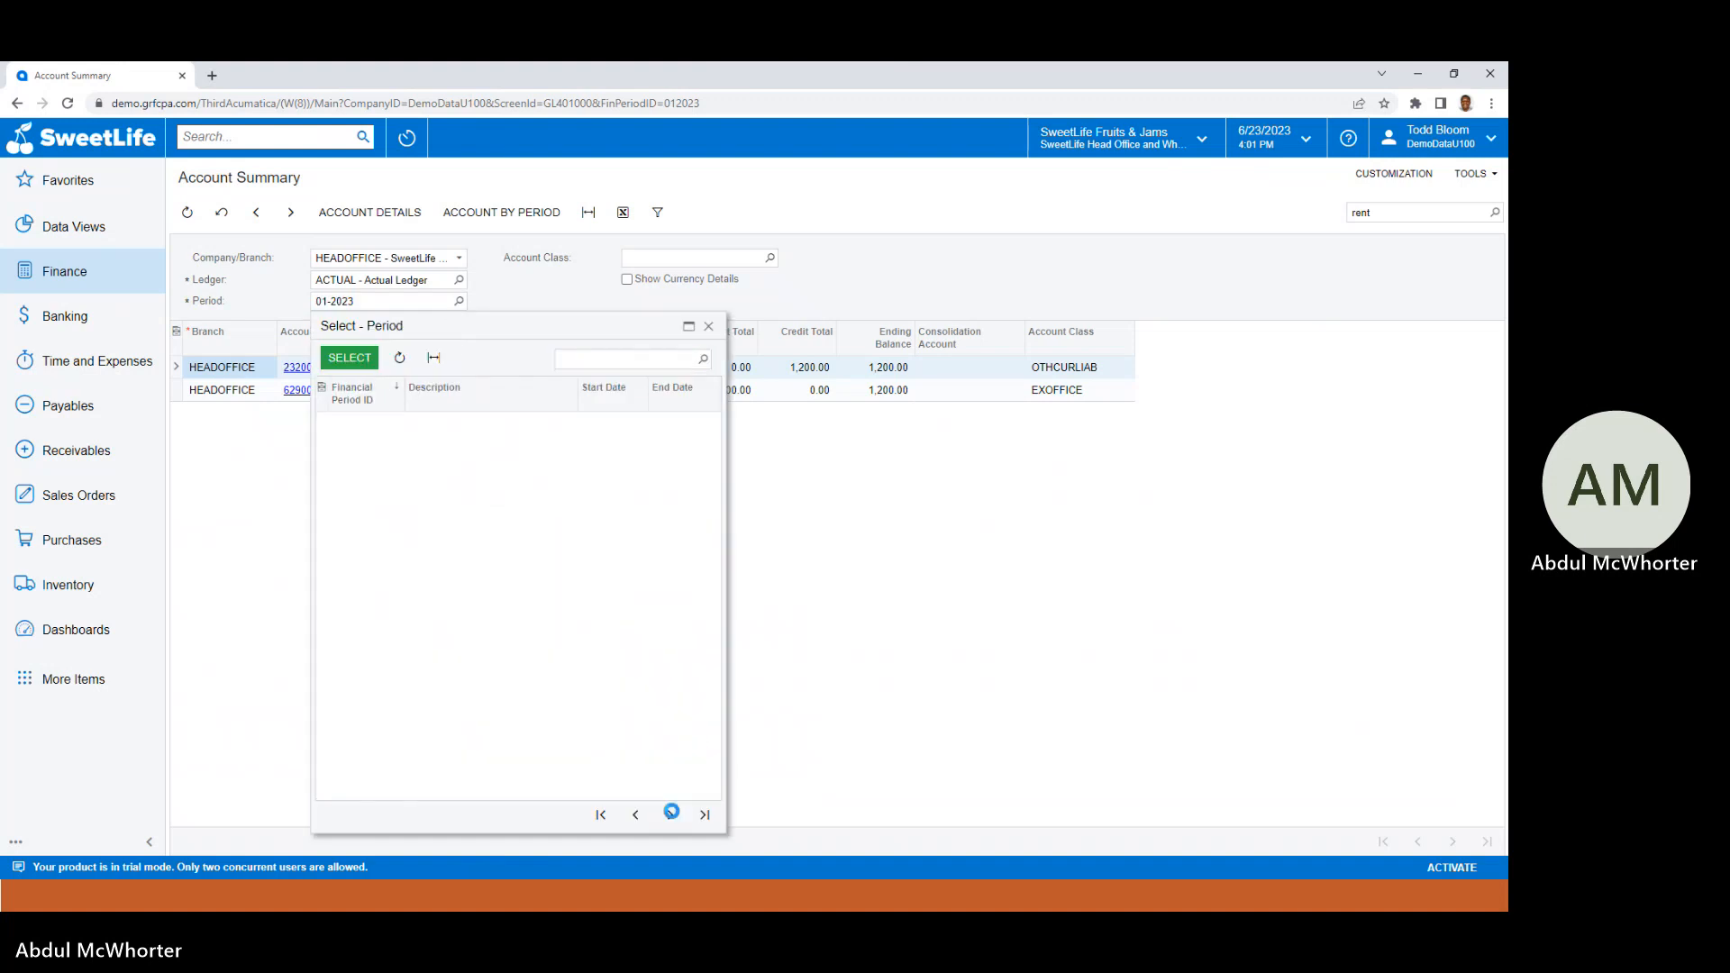
left_click(636, 821)
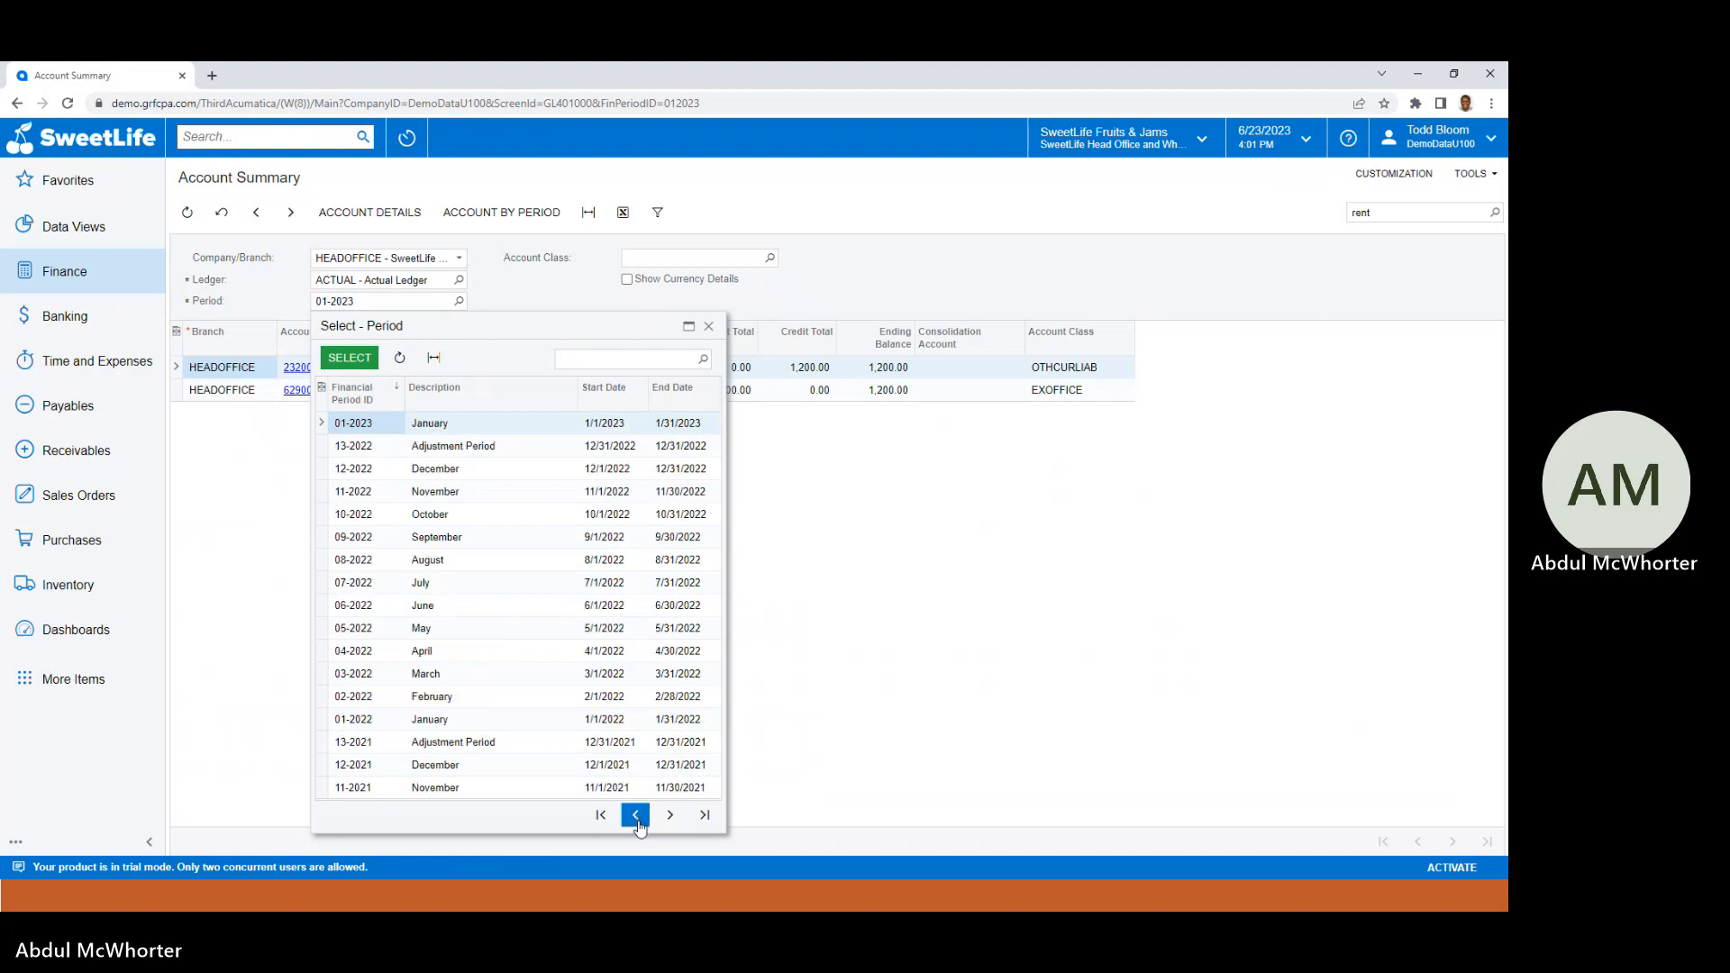
left_click(637, 817)
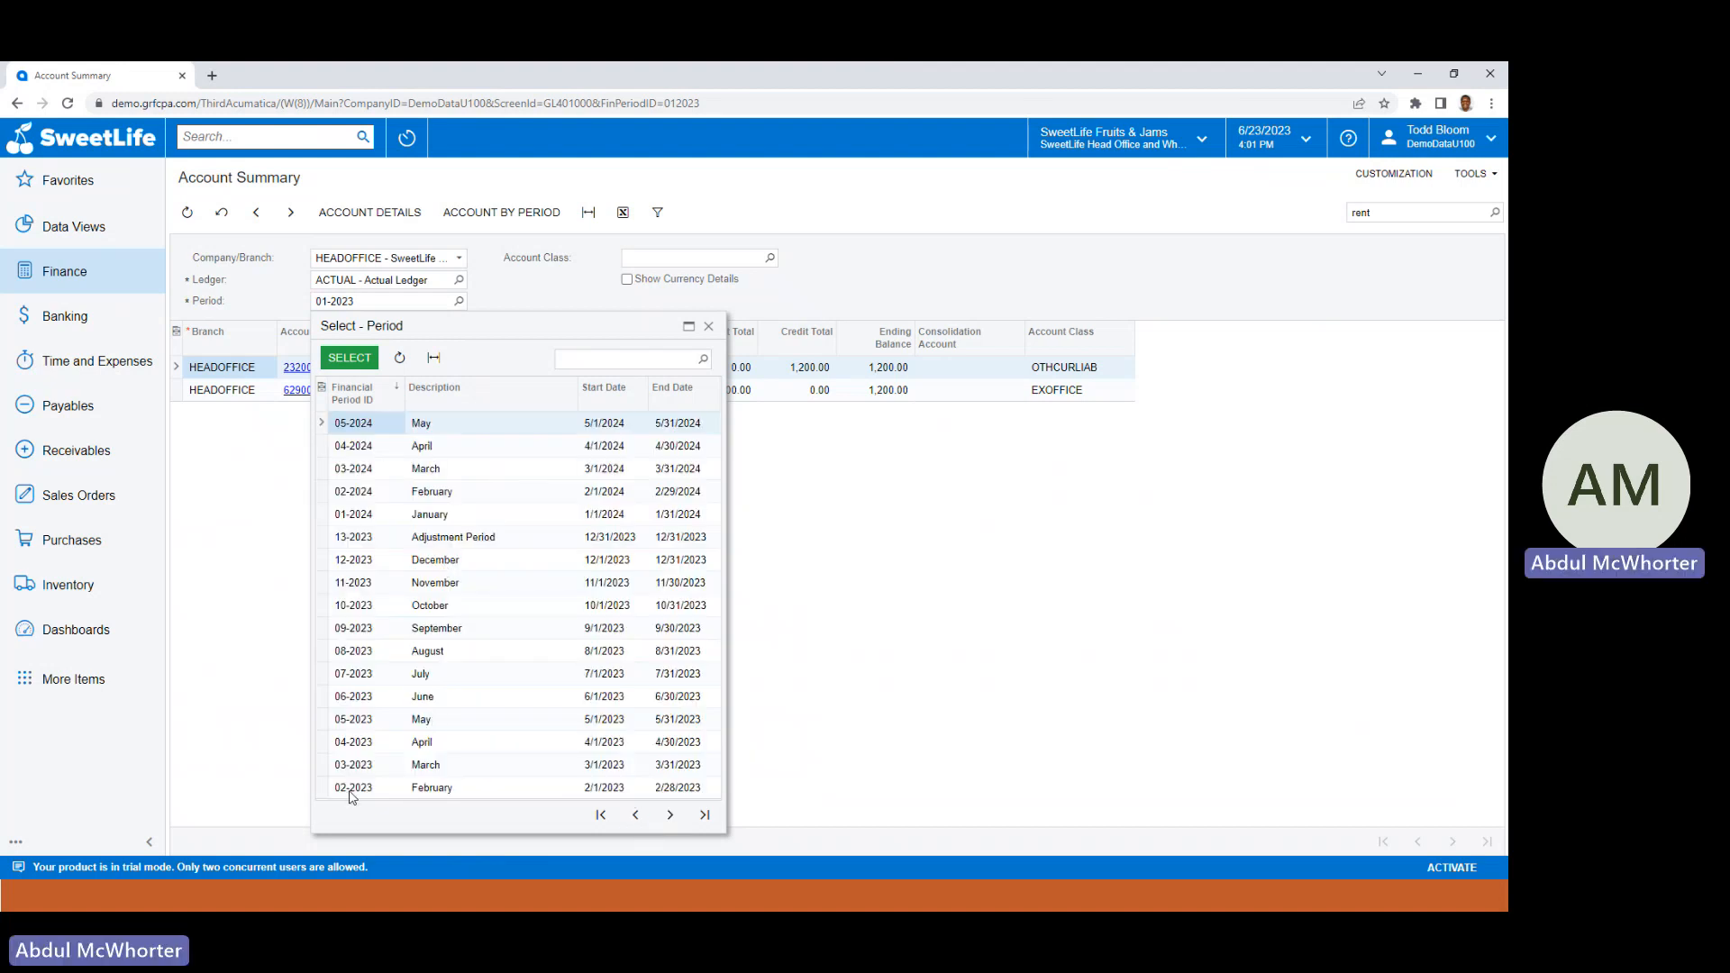
double_click(351, 789)
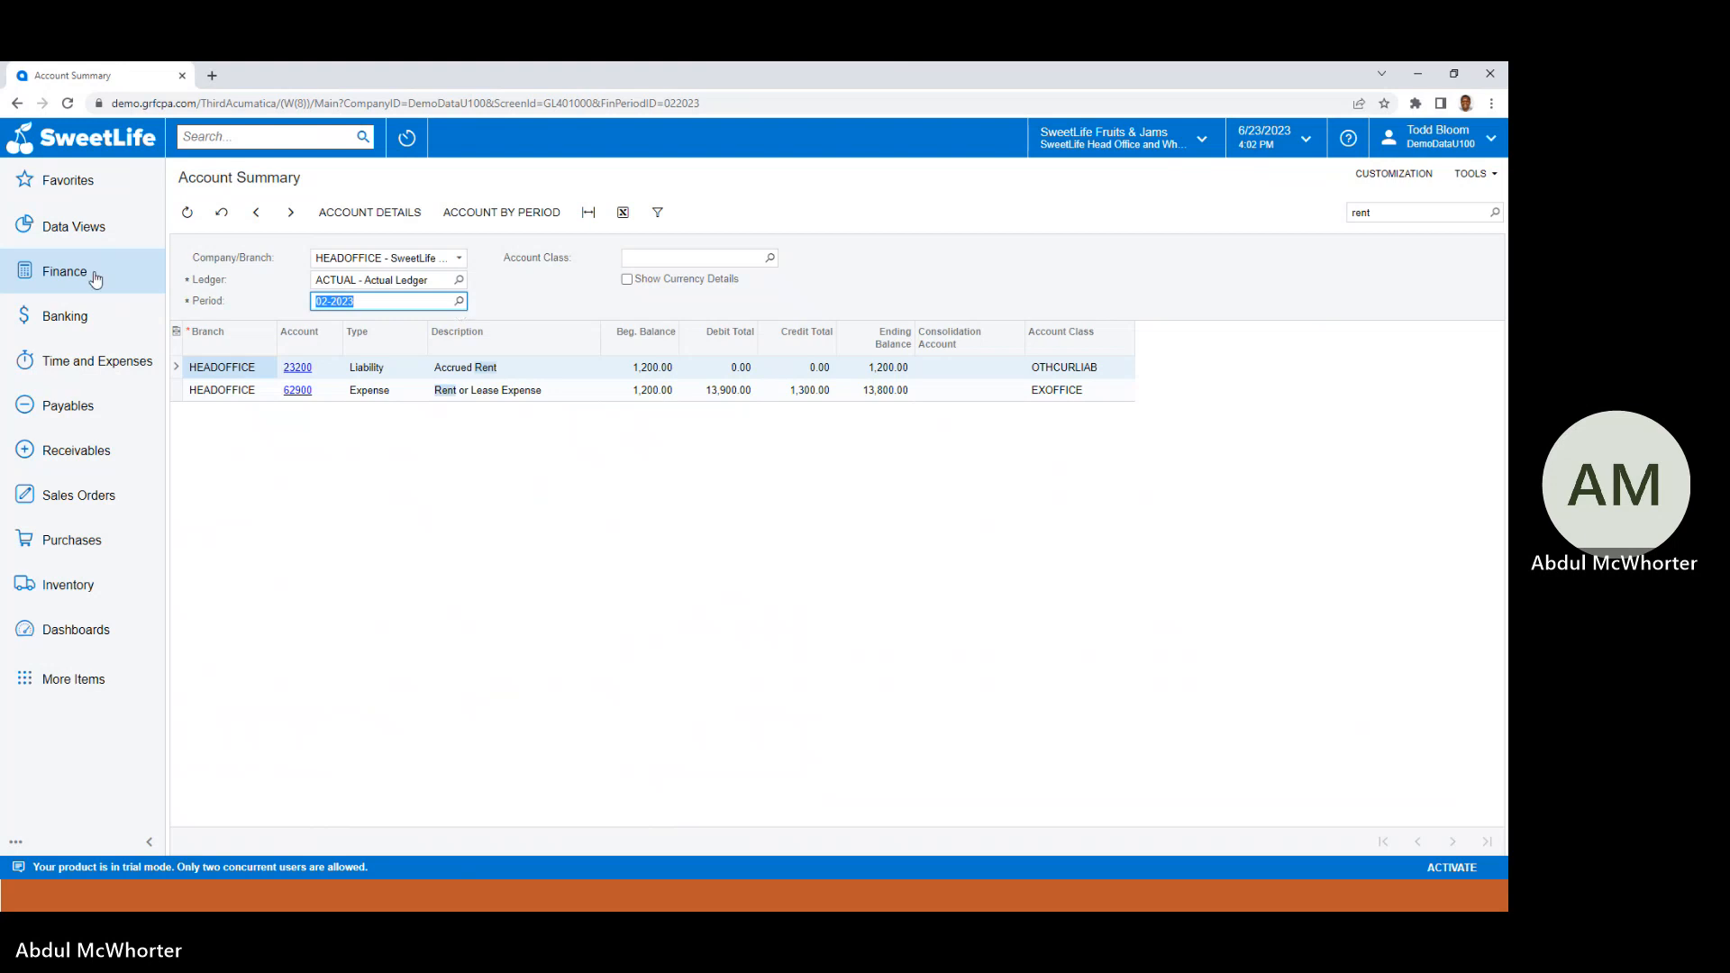
Clear the transaction date filter on the Journal Transactions list and open the reversing batch GL000055.
left_click(96, 279)
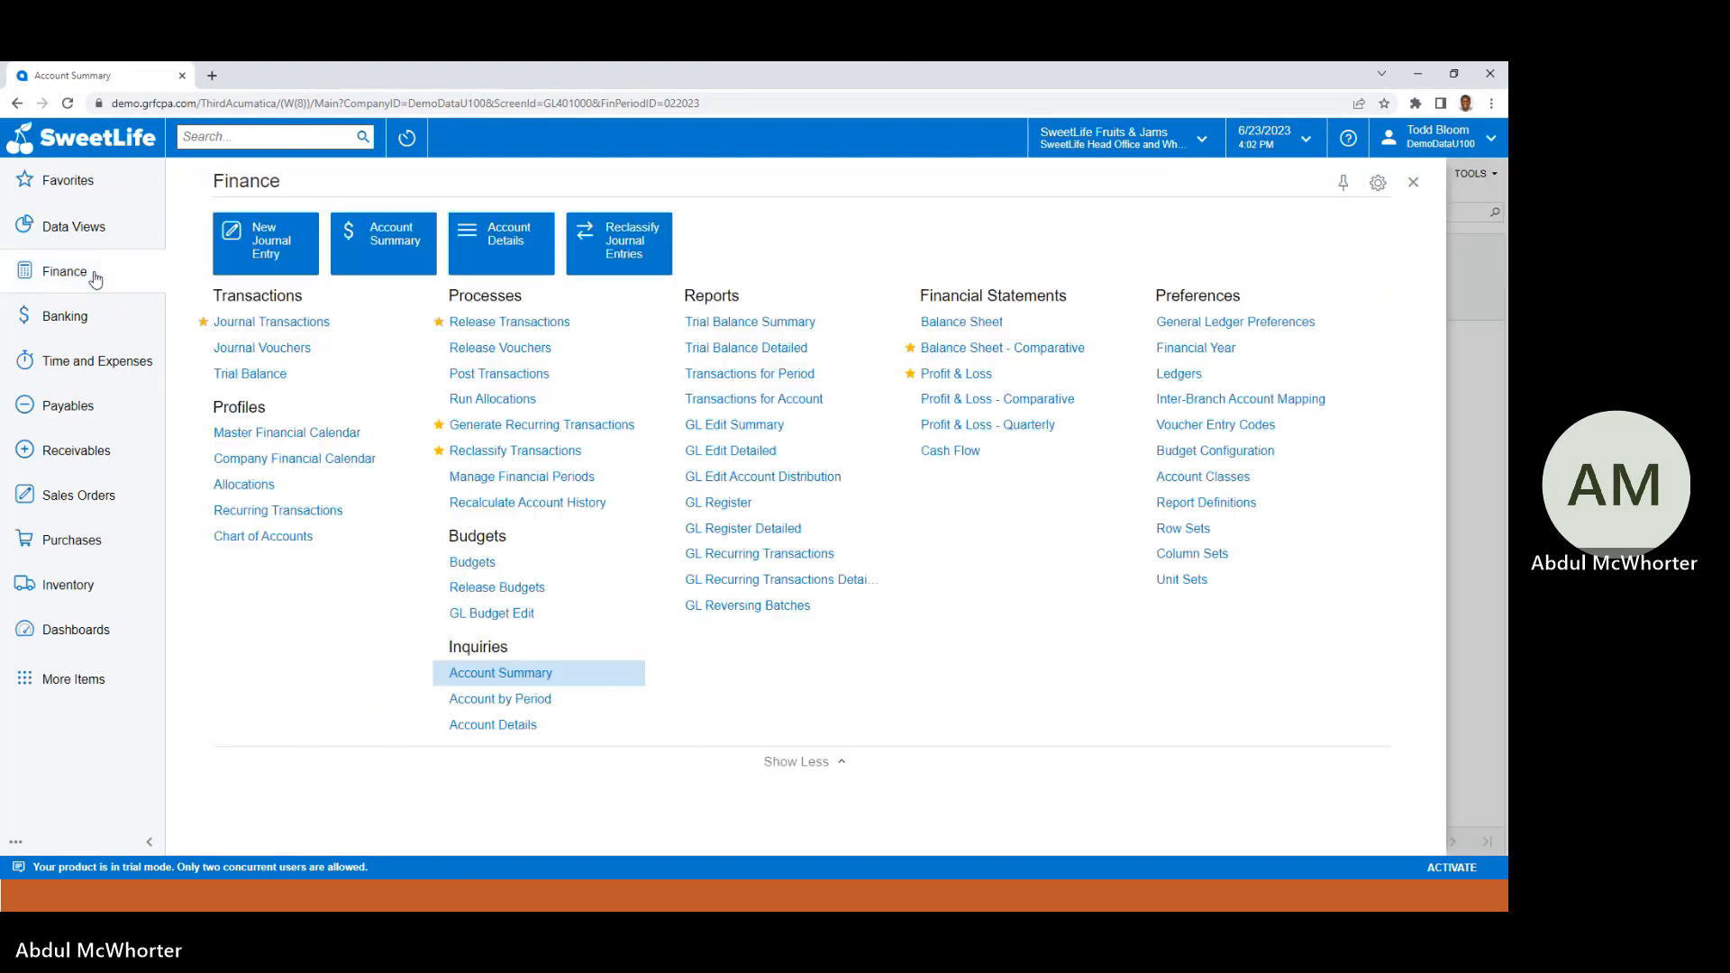
left_click(271, 331)
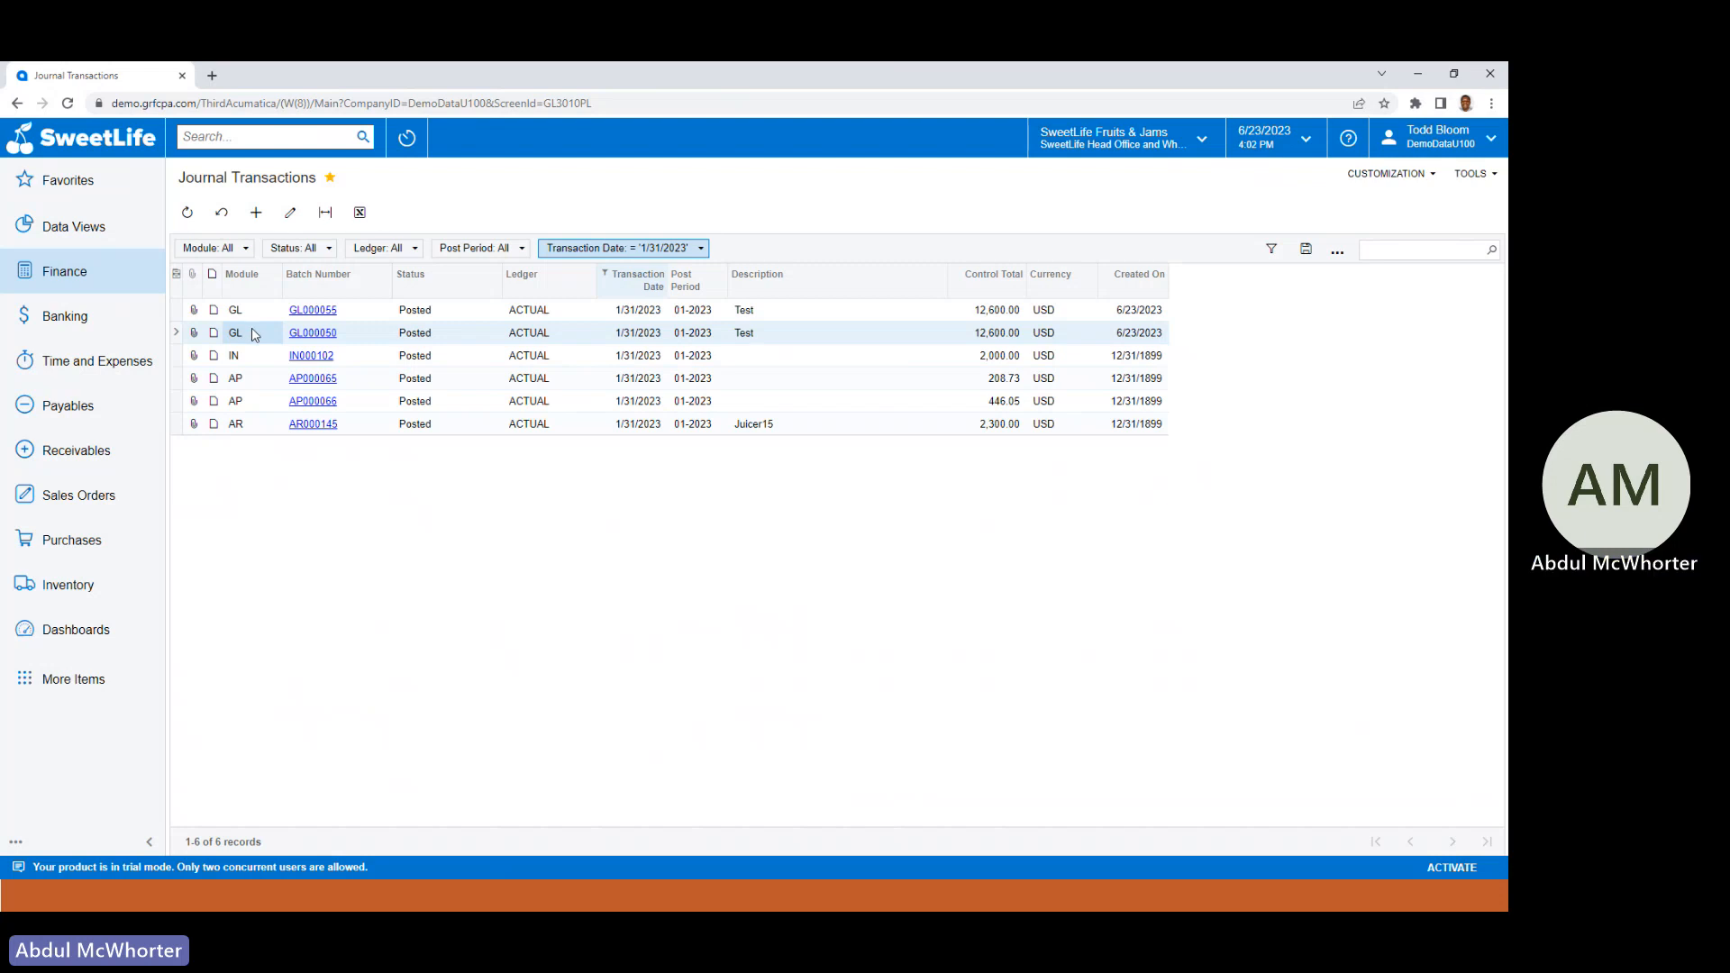
left_click(702, 248)
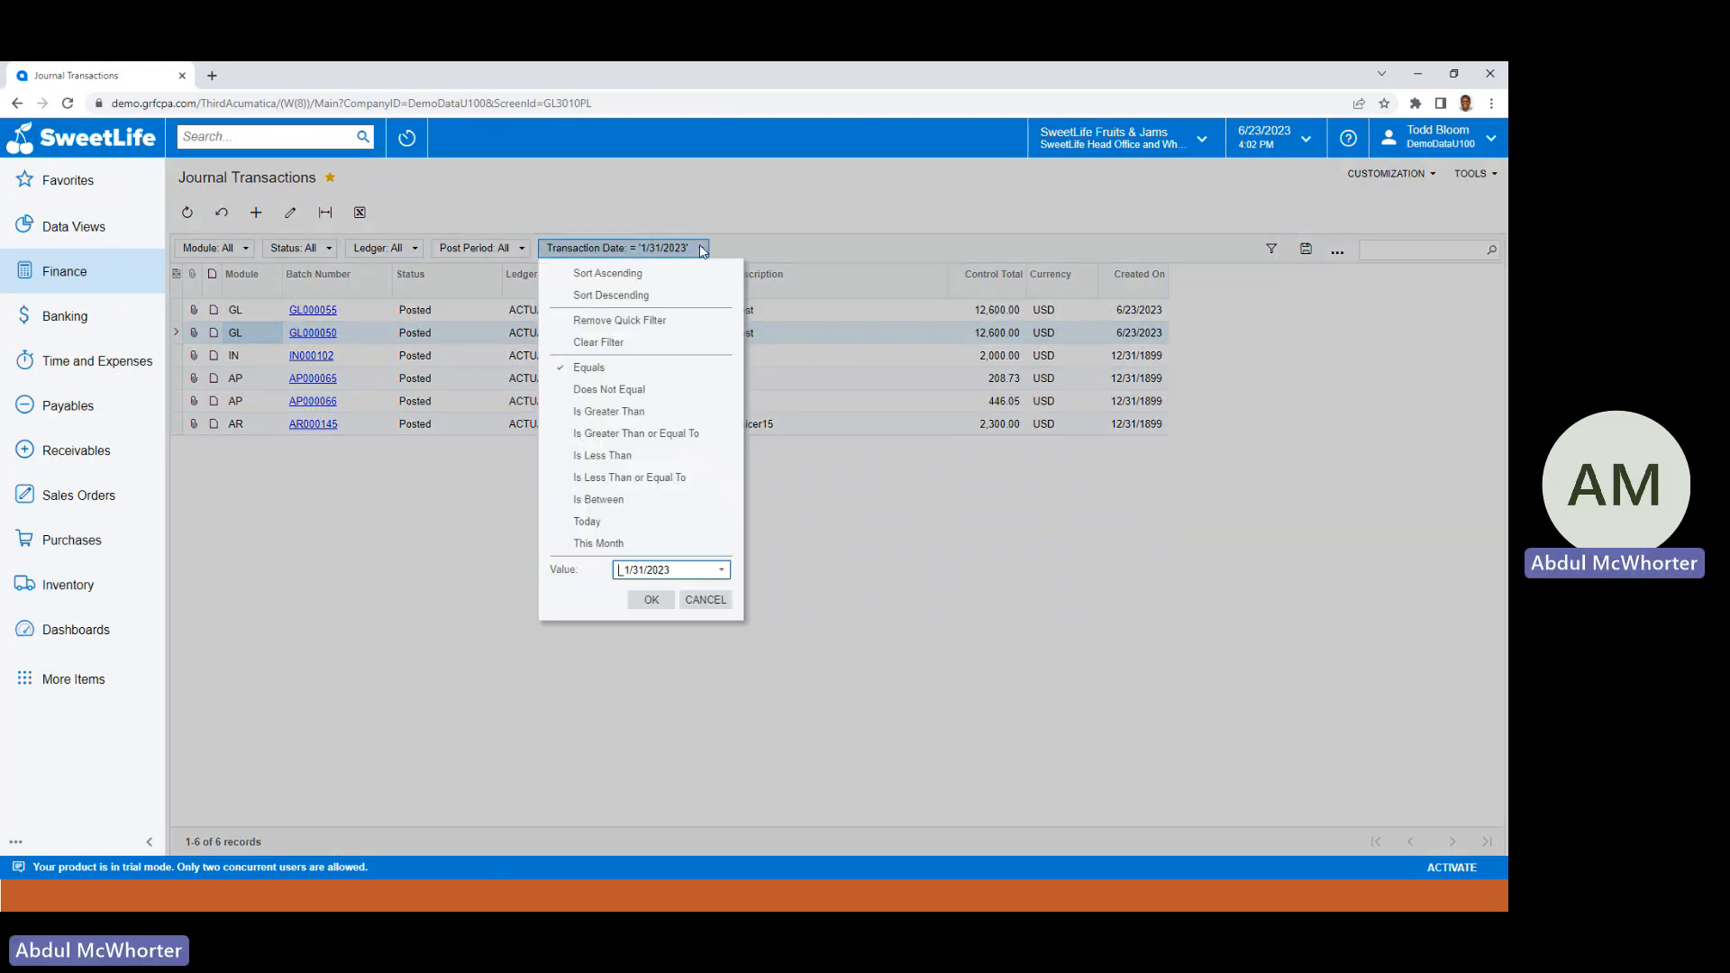
left_click(592, 343)
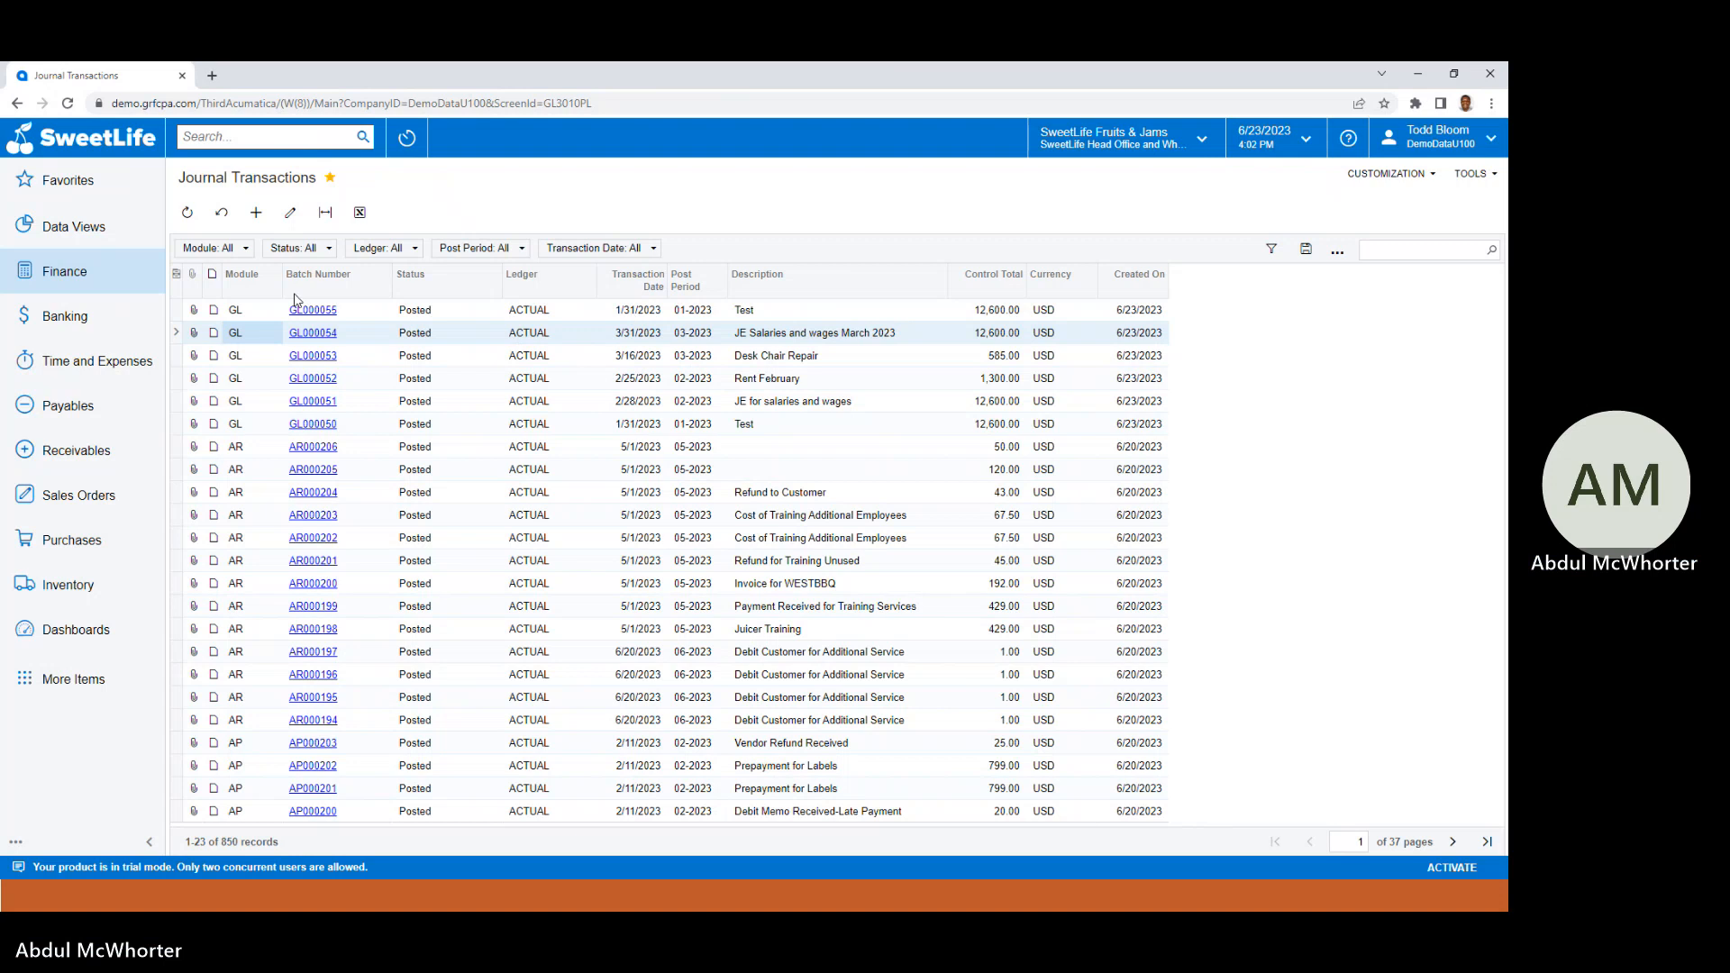
left_click(67, 104)
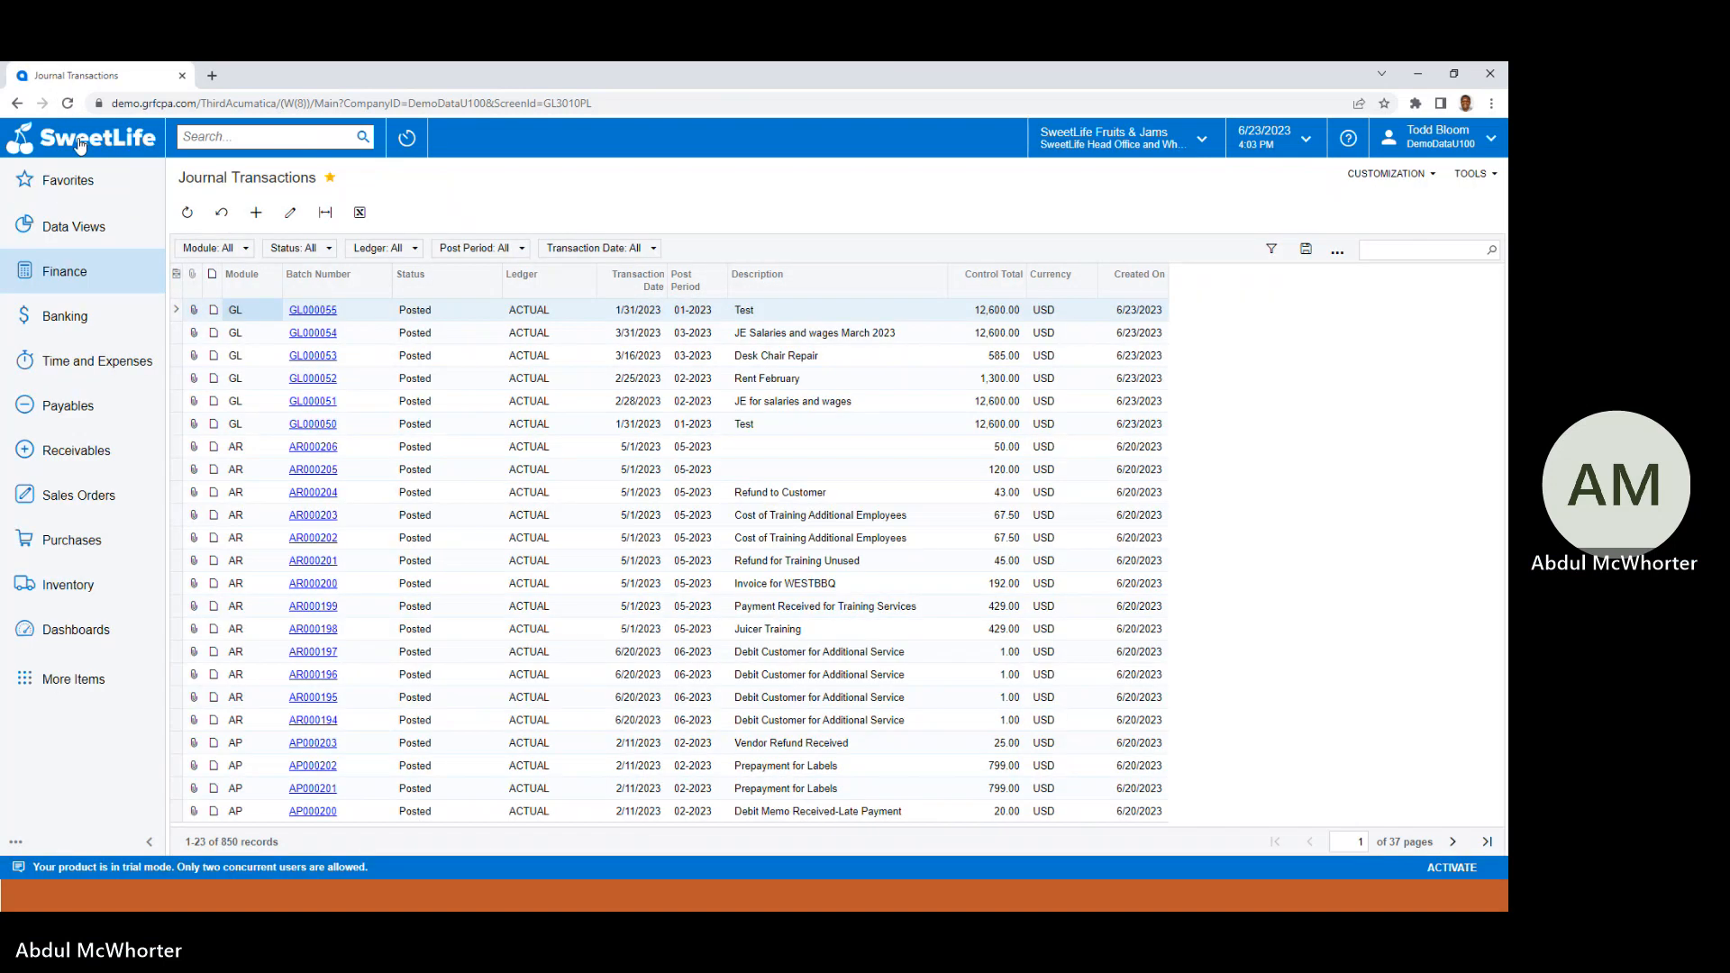
left_click(306, 310)
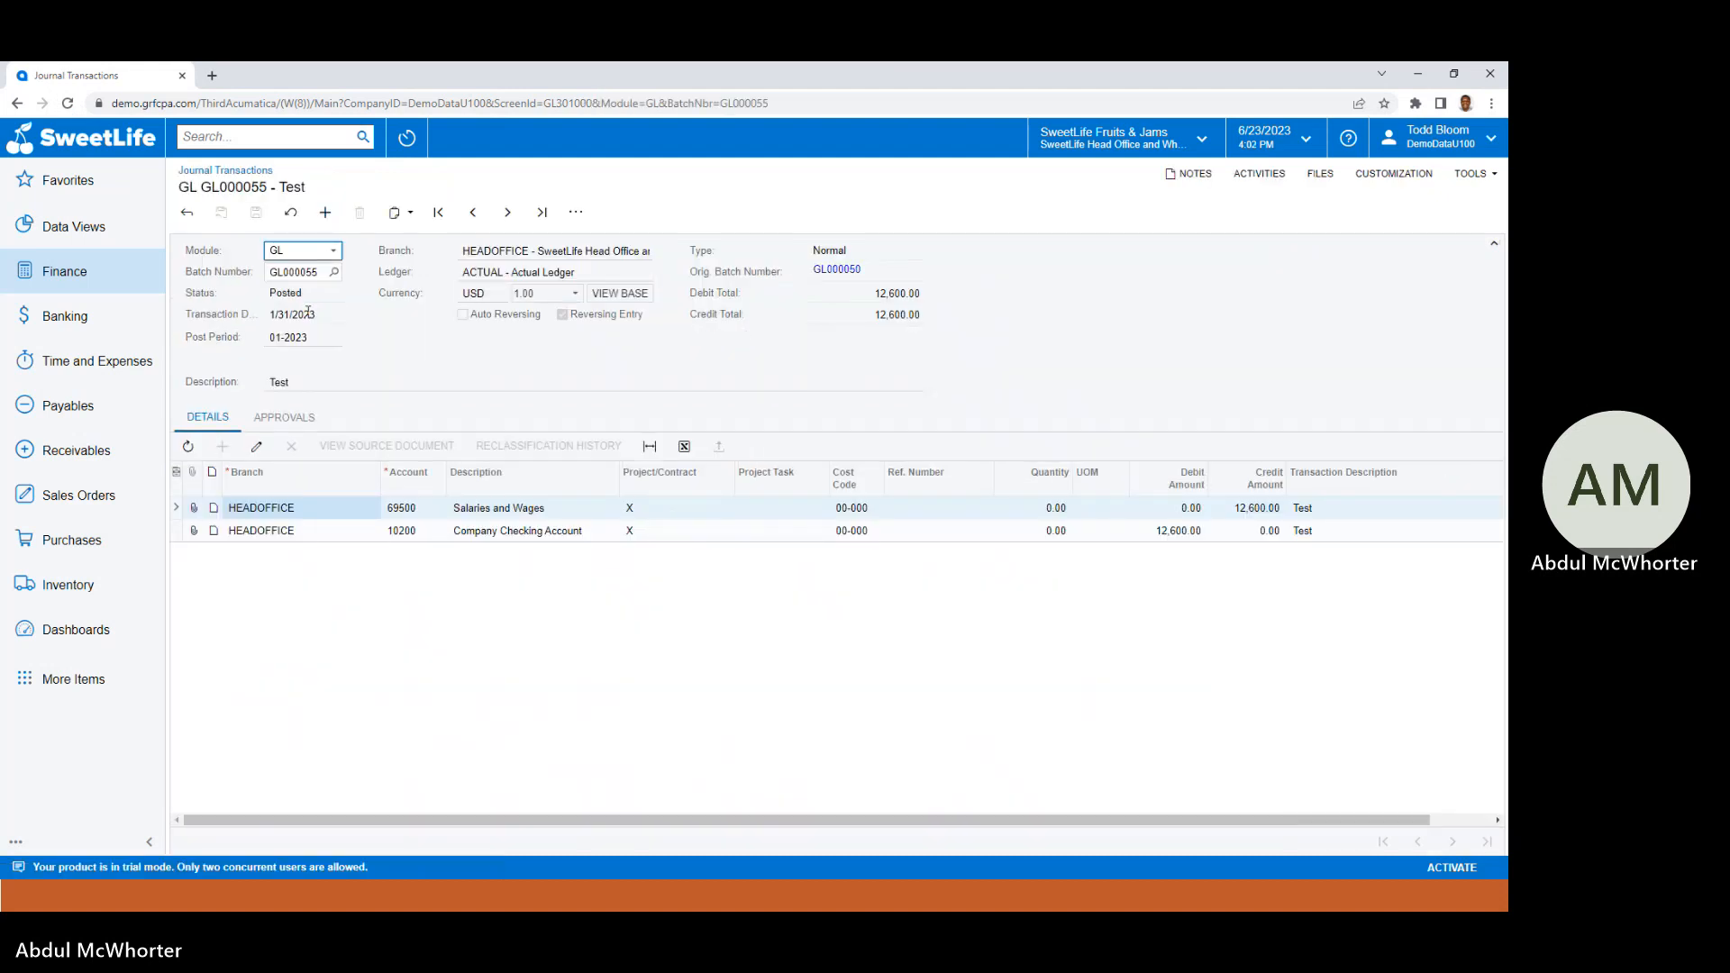
Open the Account Summary inquiry from the Finance workspace and set its period to 01-2023.
left_click(52, 283)
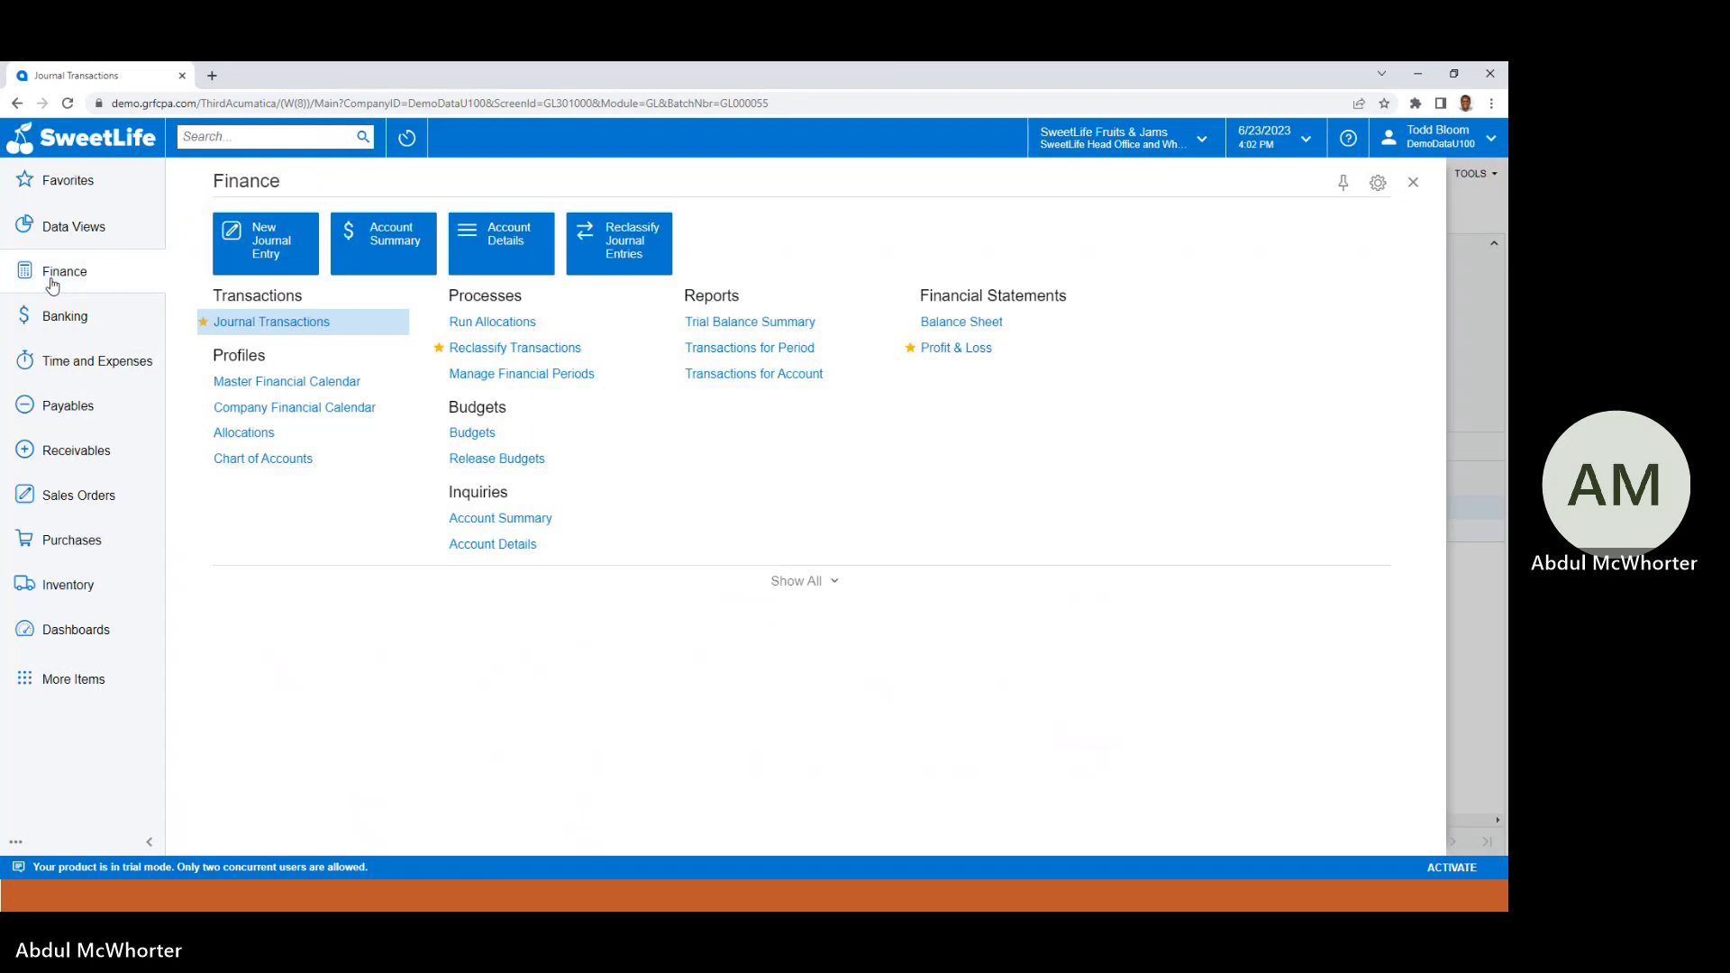
left_click(807, 583)
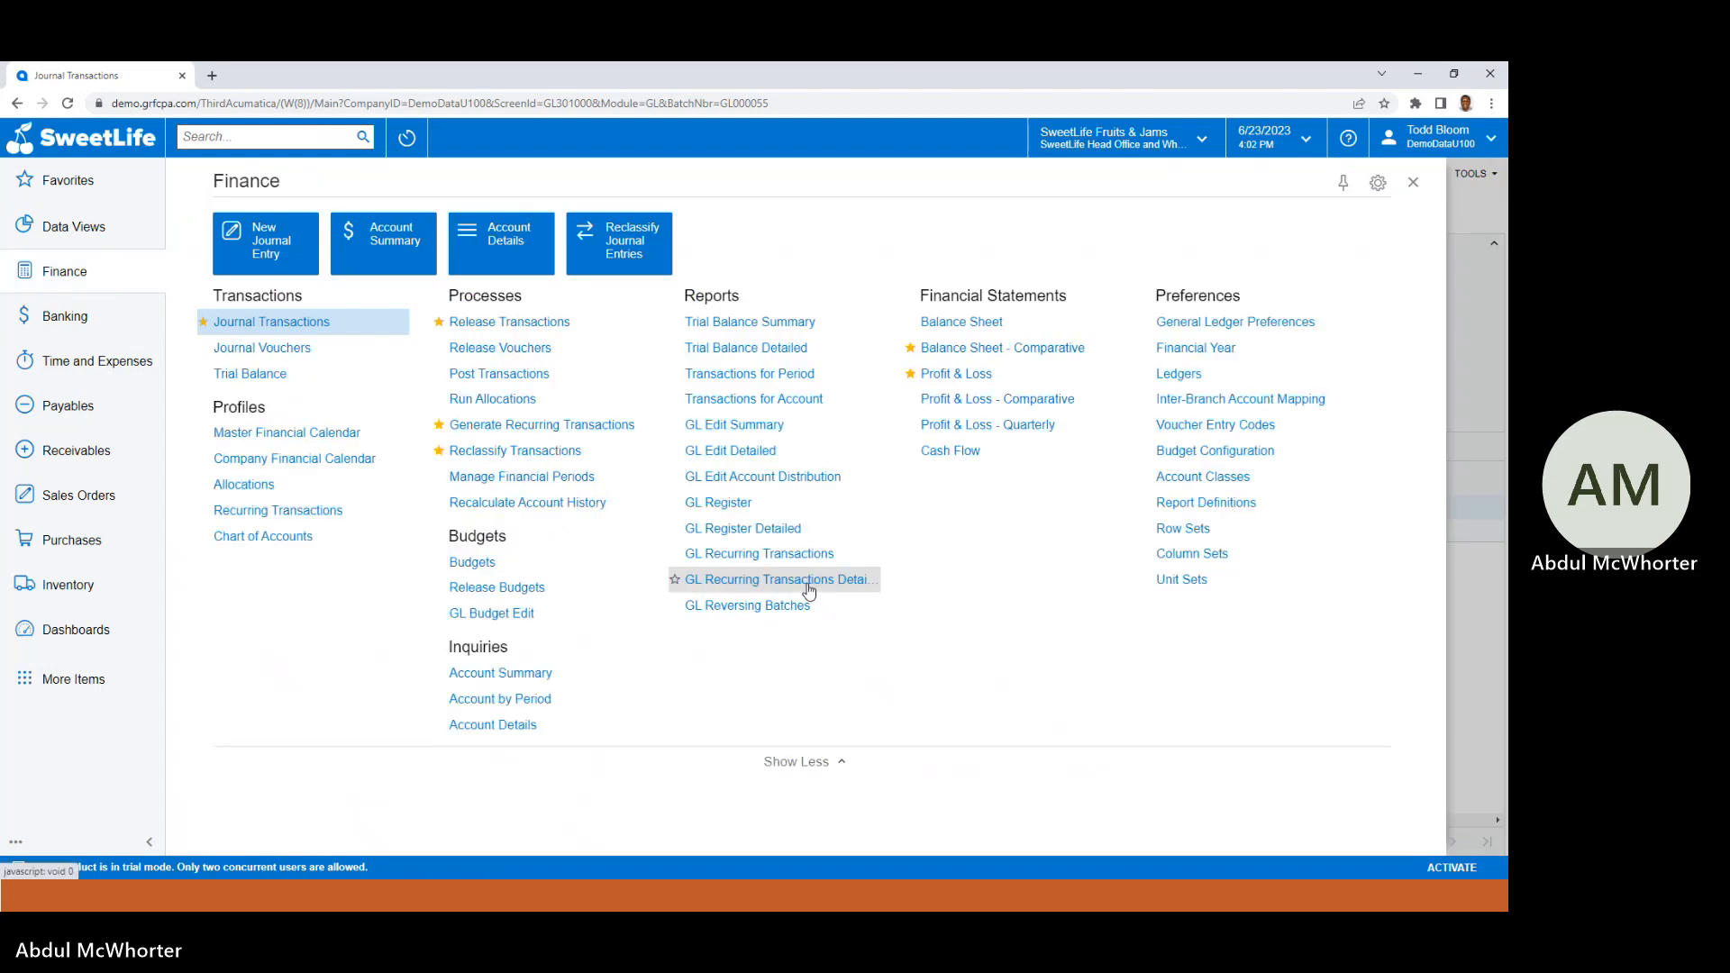
left_click(519, 674)
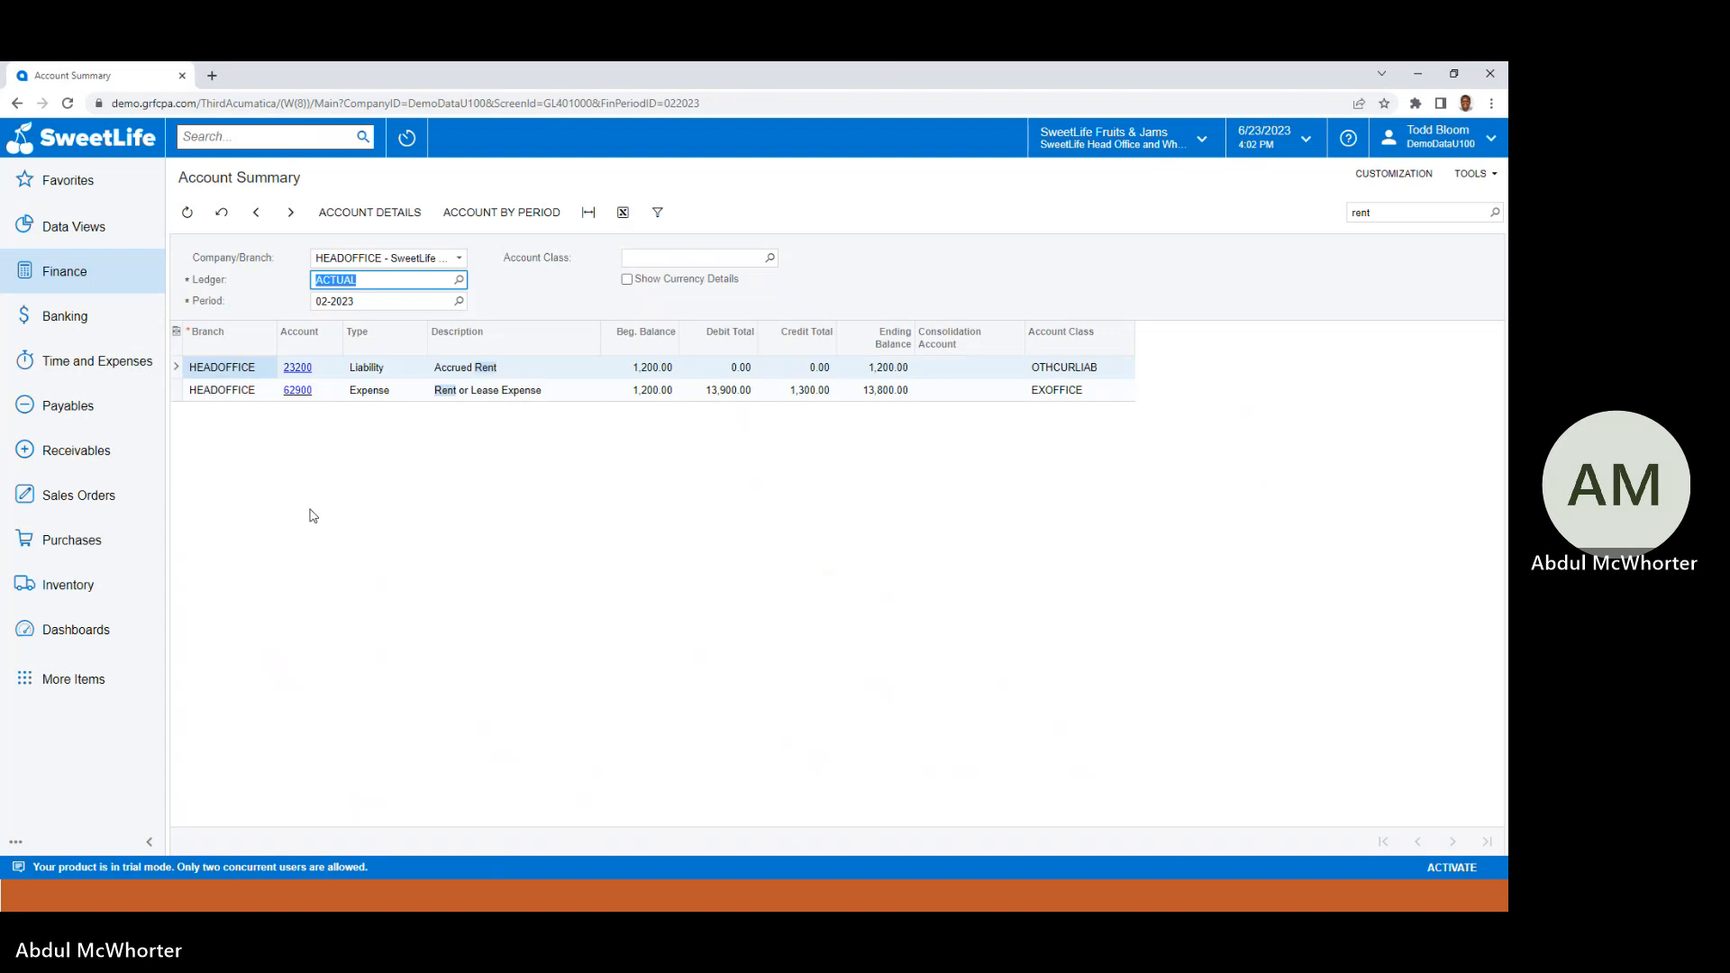
left_click(461, 306)
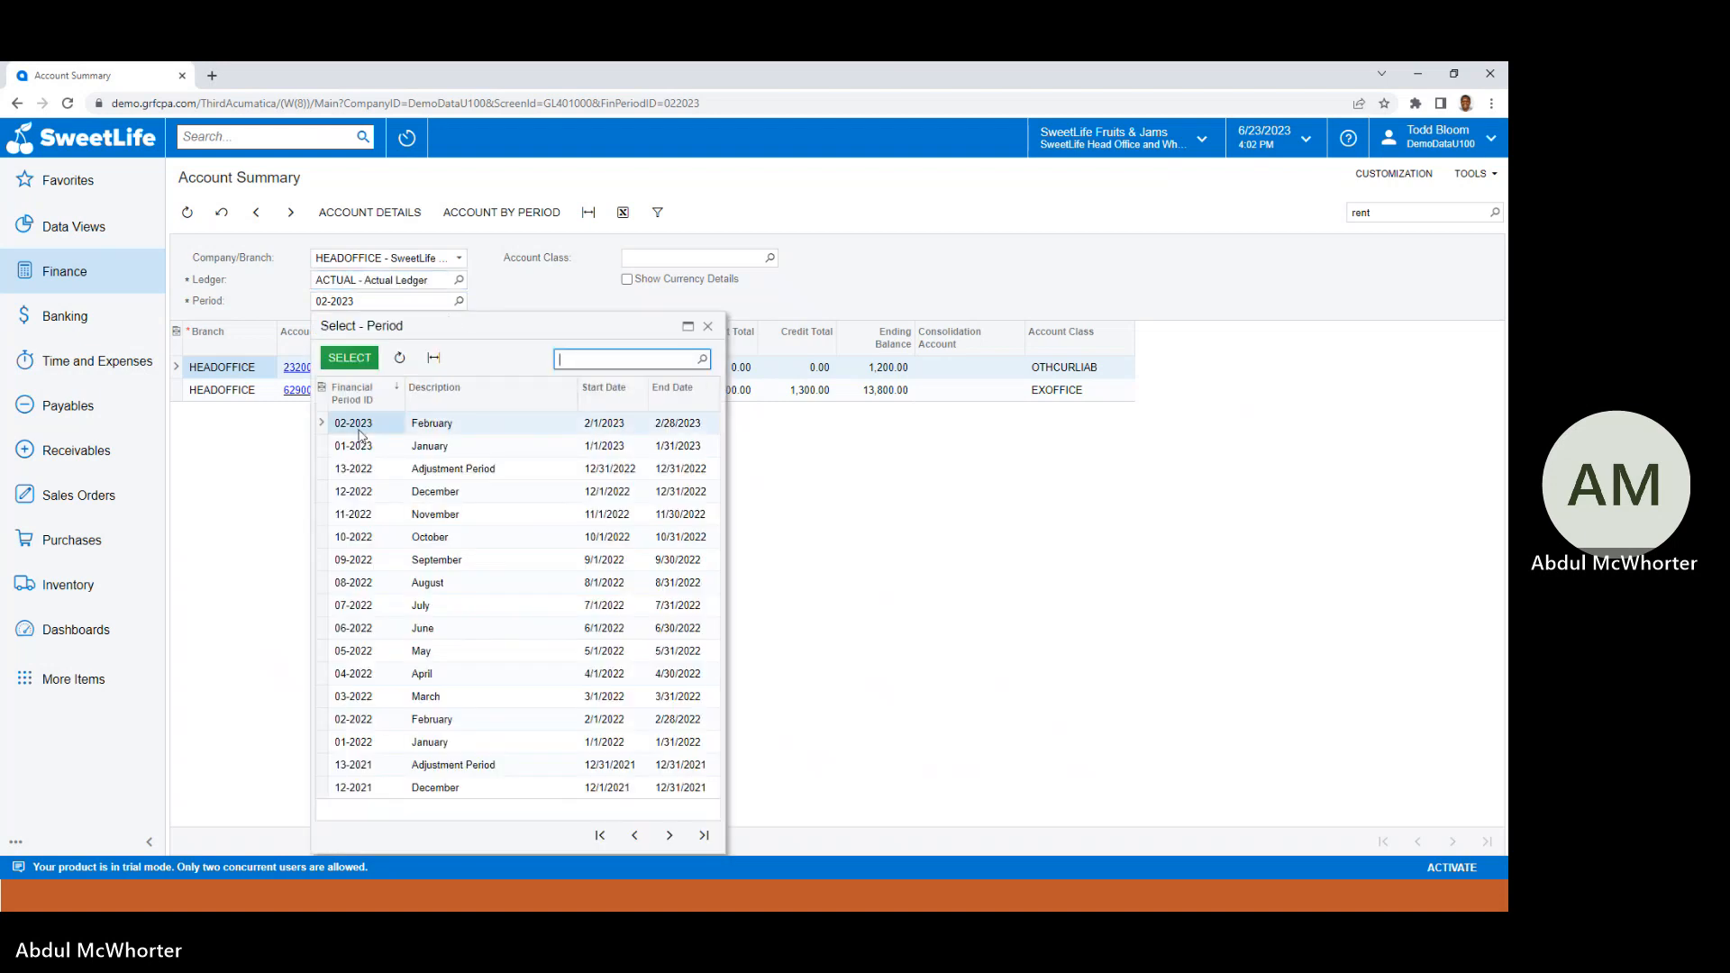
double_click(360, 445)
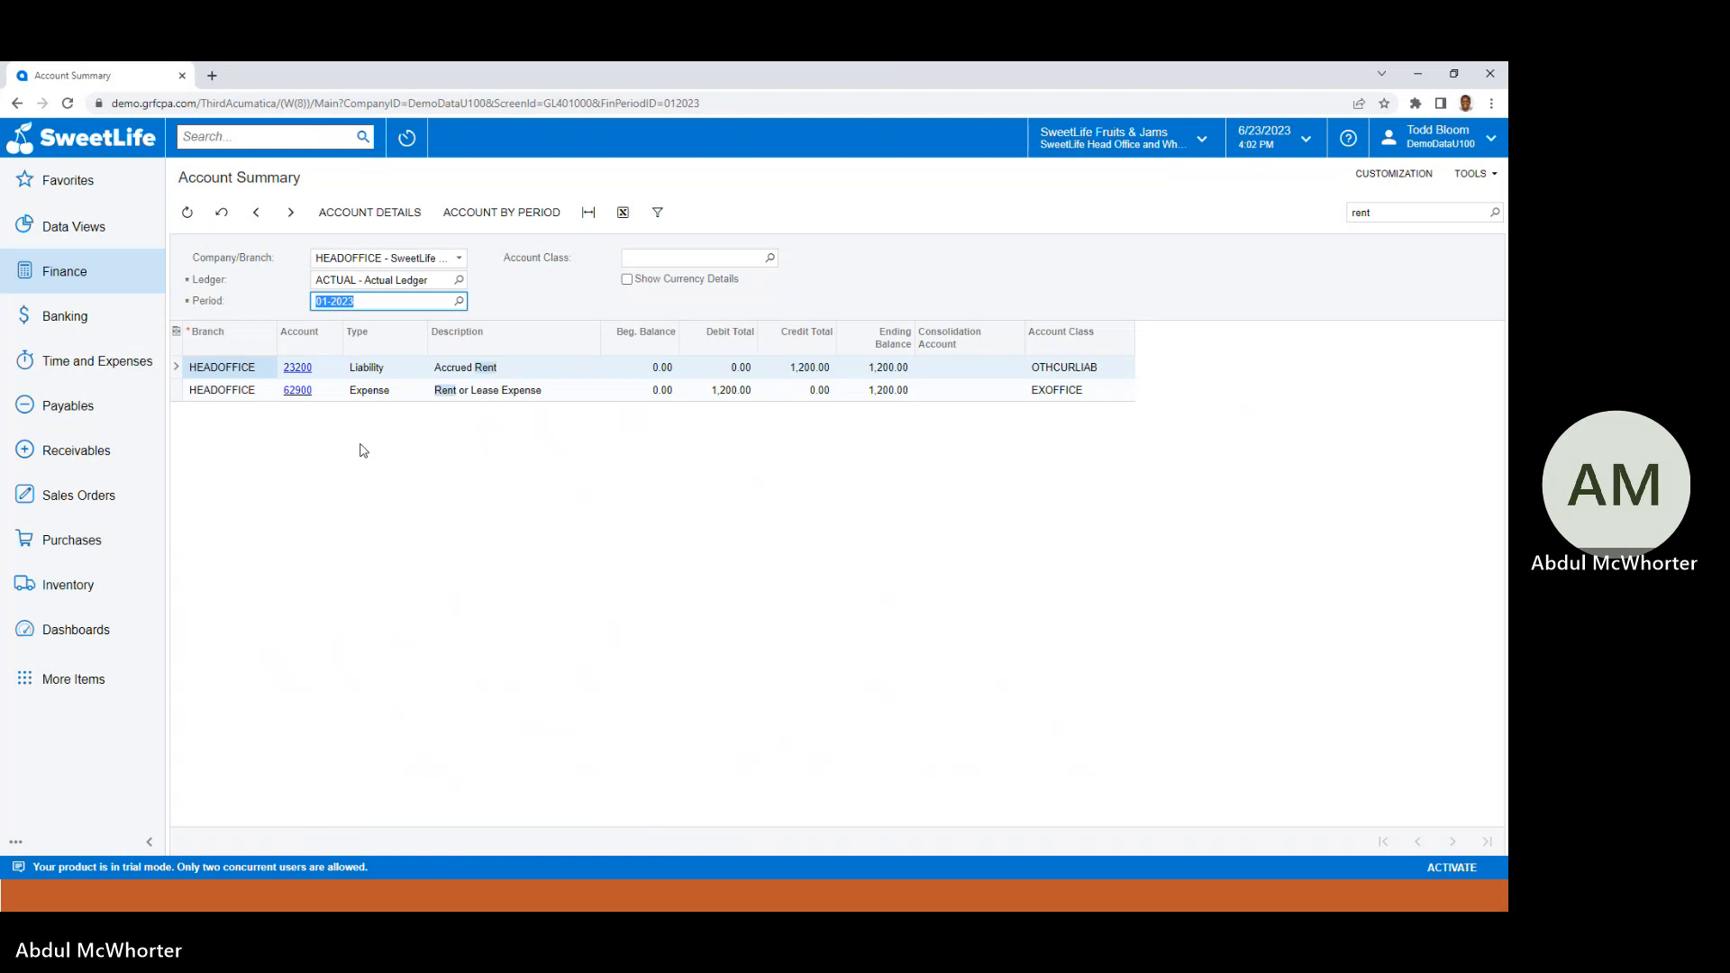
Review the account details of Rent or Lease Expense 62900, and those of Accrued Rent 23200, for period 01-2023.
left_click(304, 391)
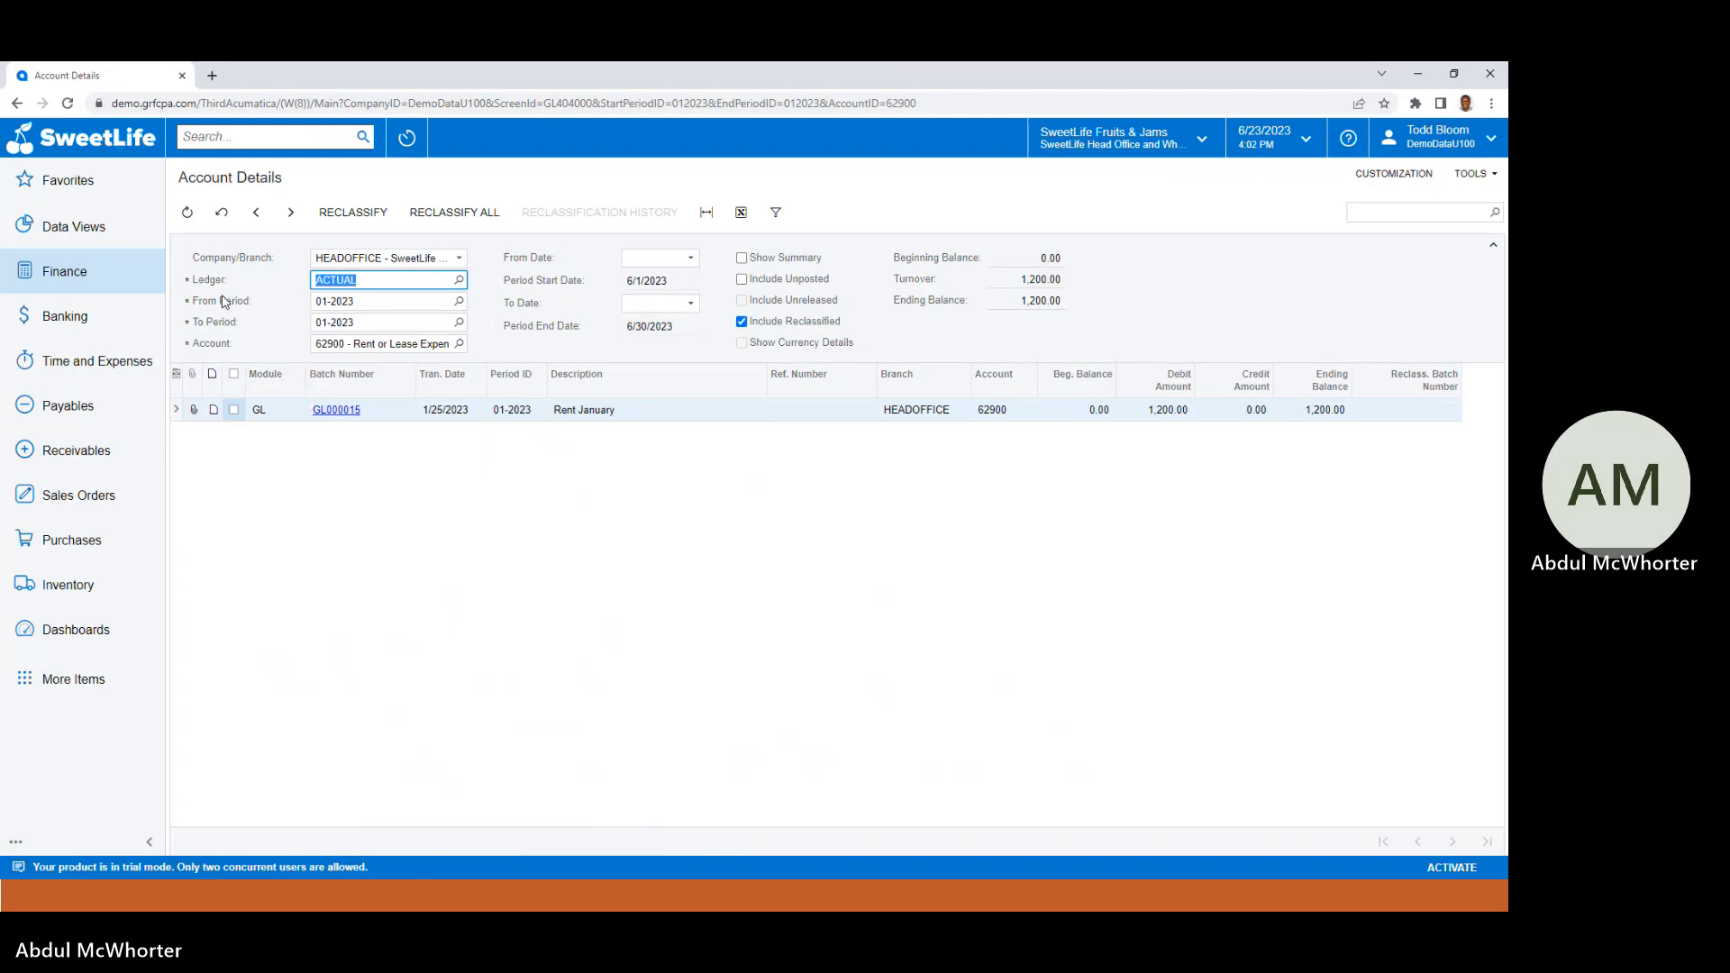
left_click(18, 103)
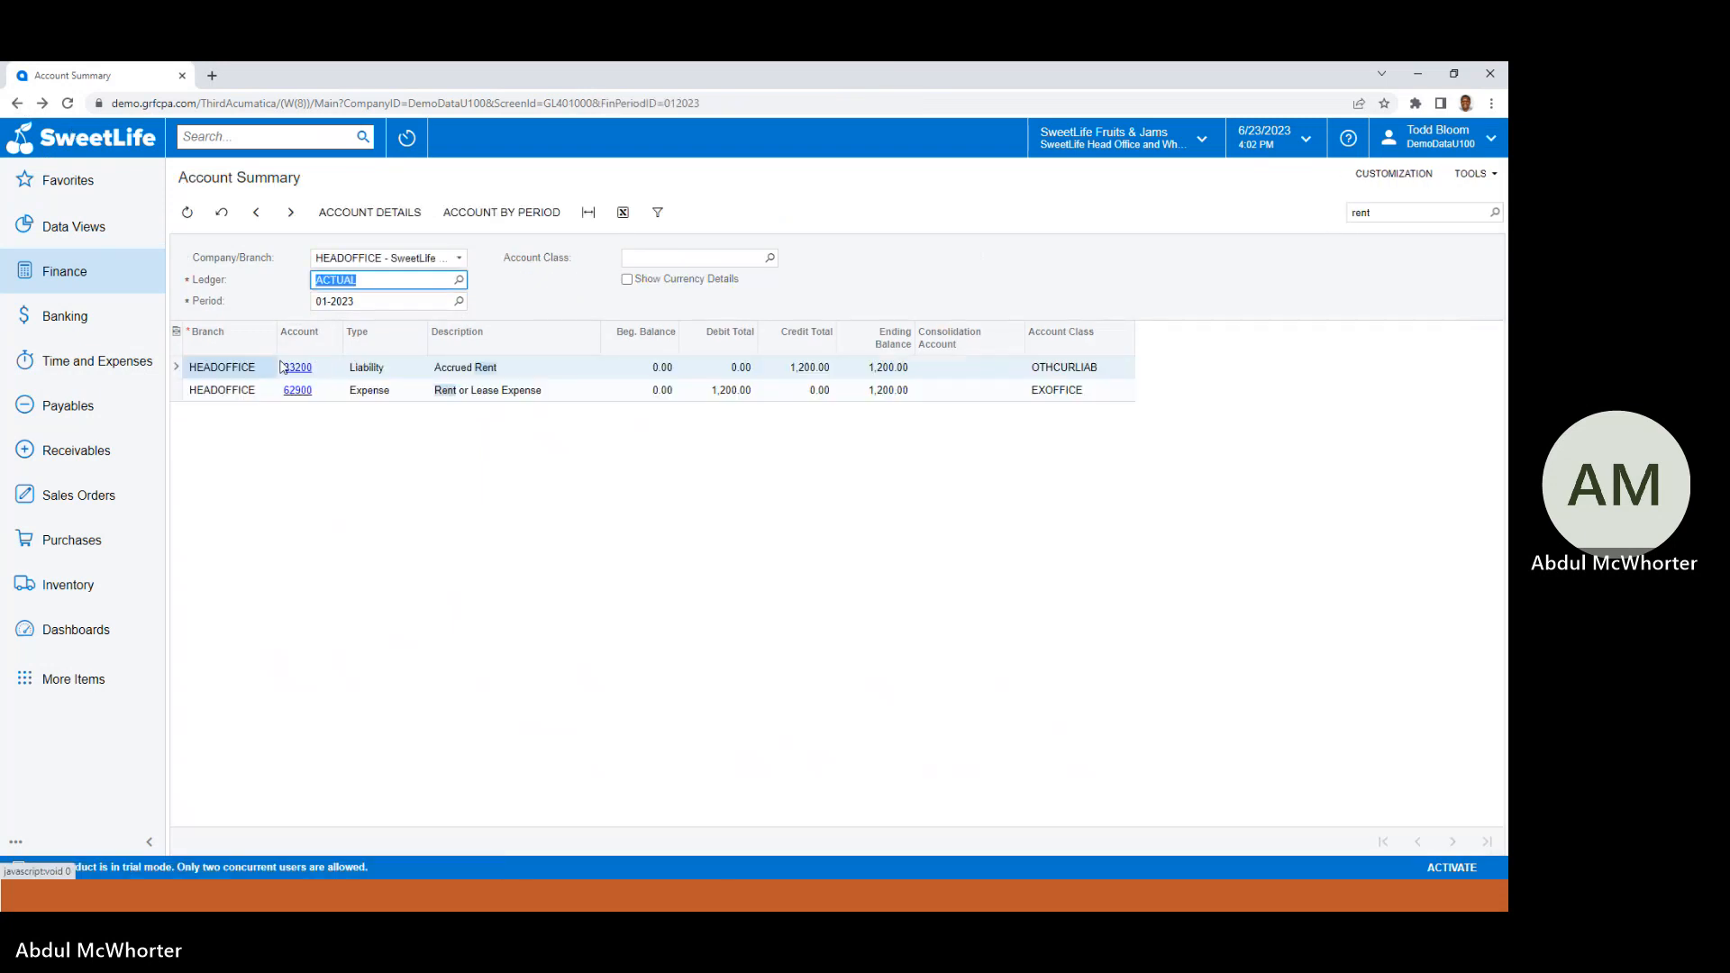
left_click(299, 367)
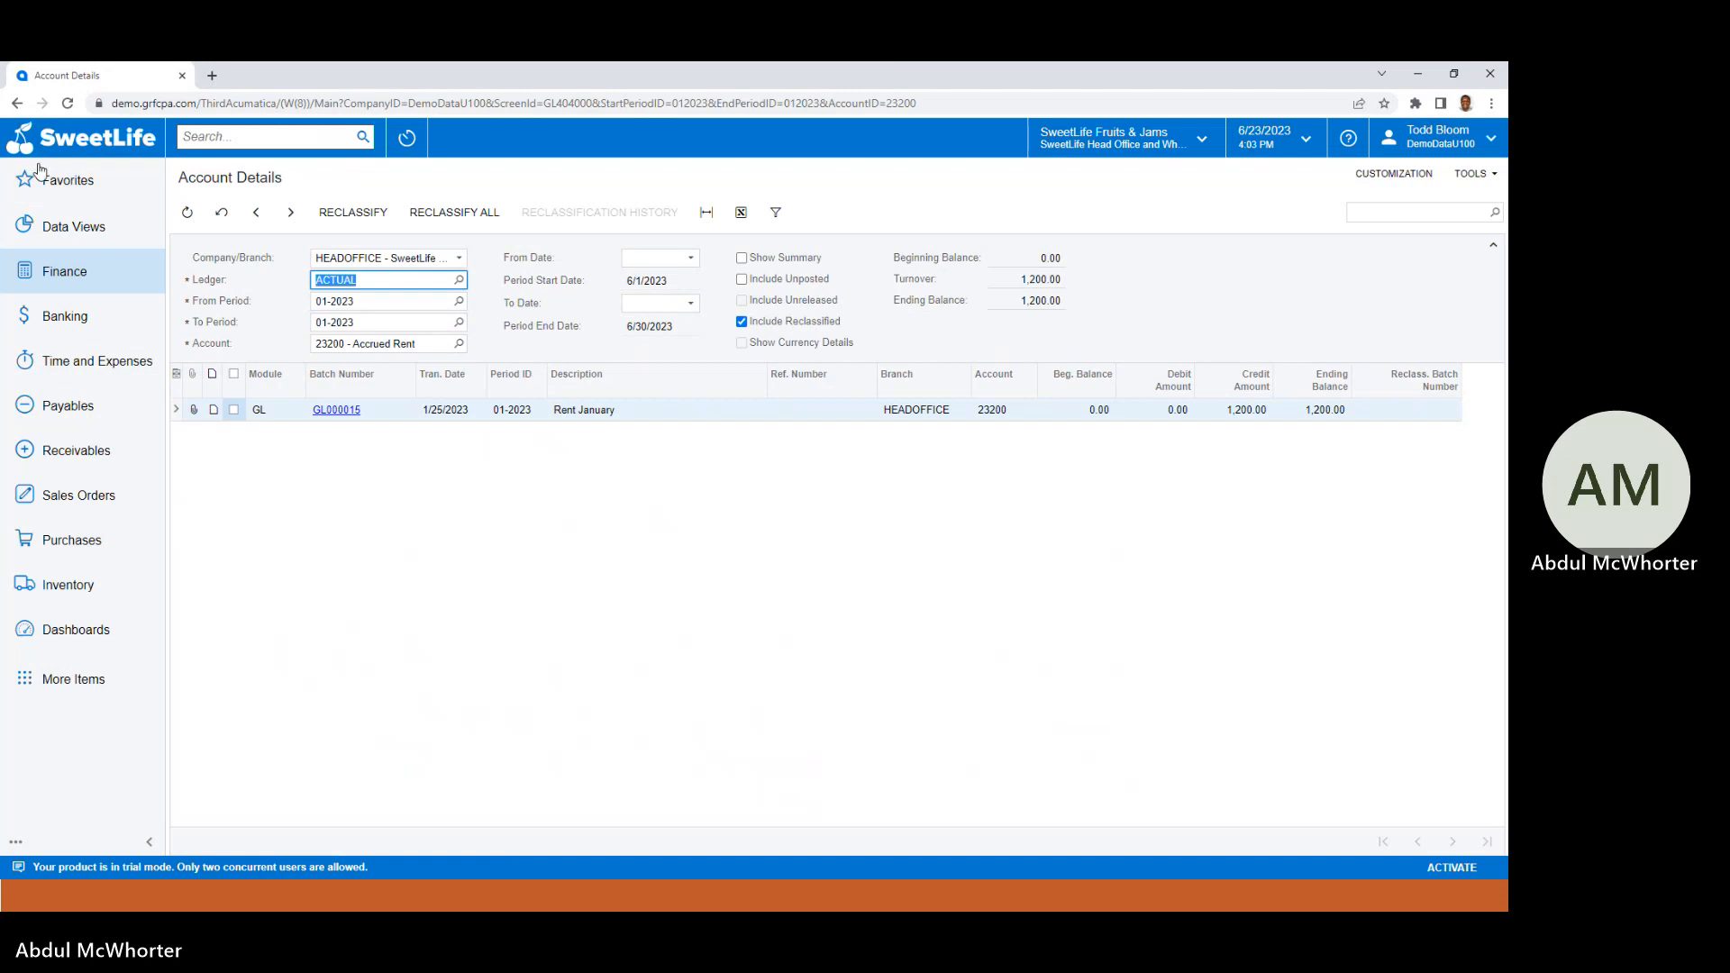
Switch the Account Summary to period 01-2022 and view the account details for Rent or Lease Expense 62900.
left_click(70, 273)
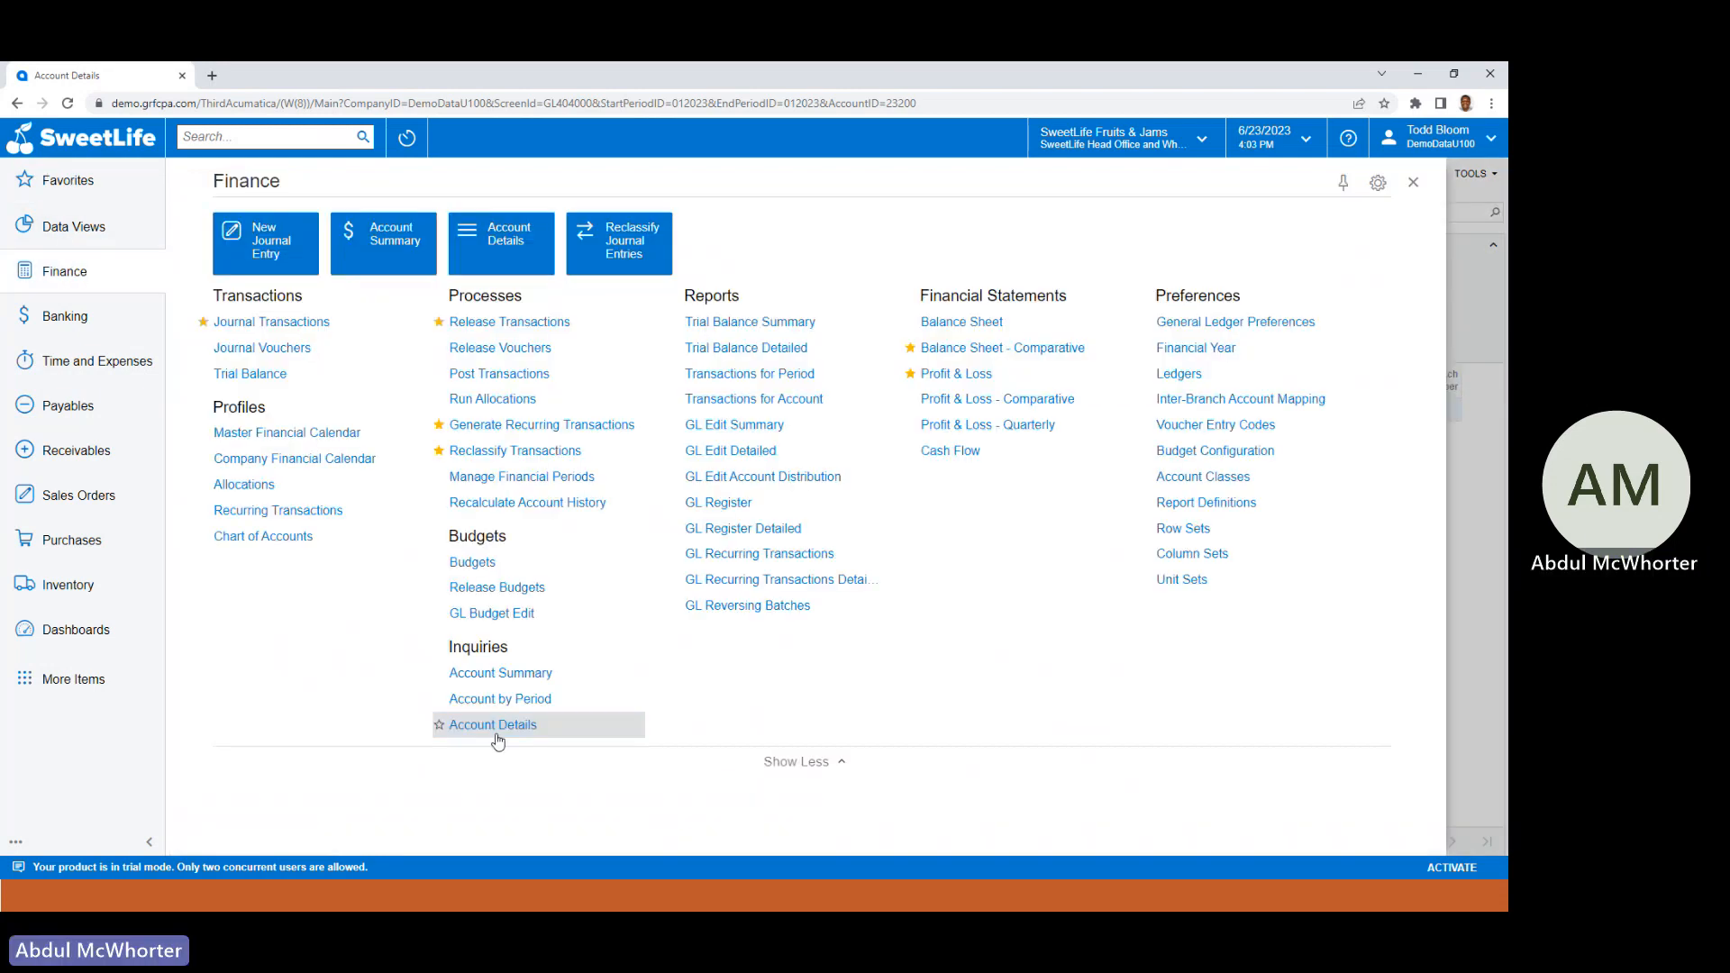
left_click(500, 675)
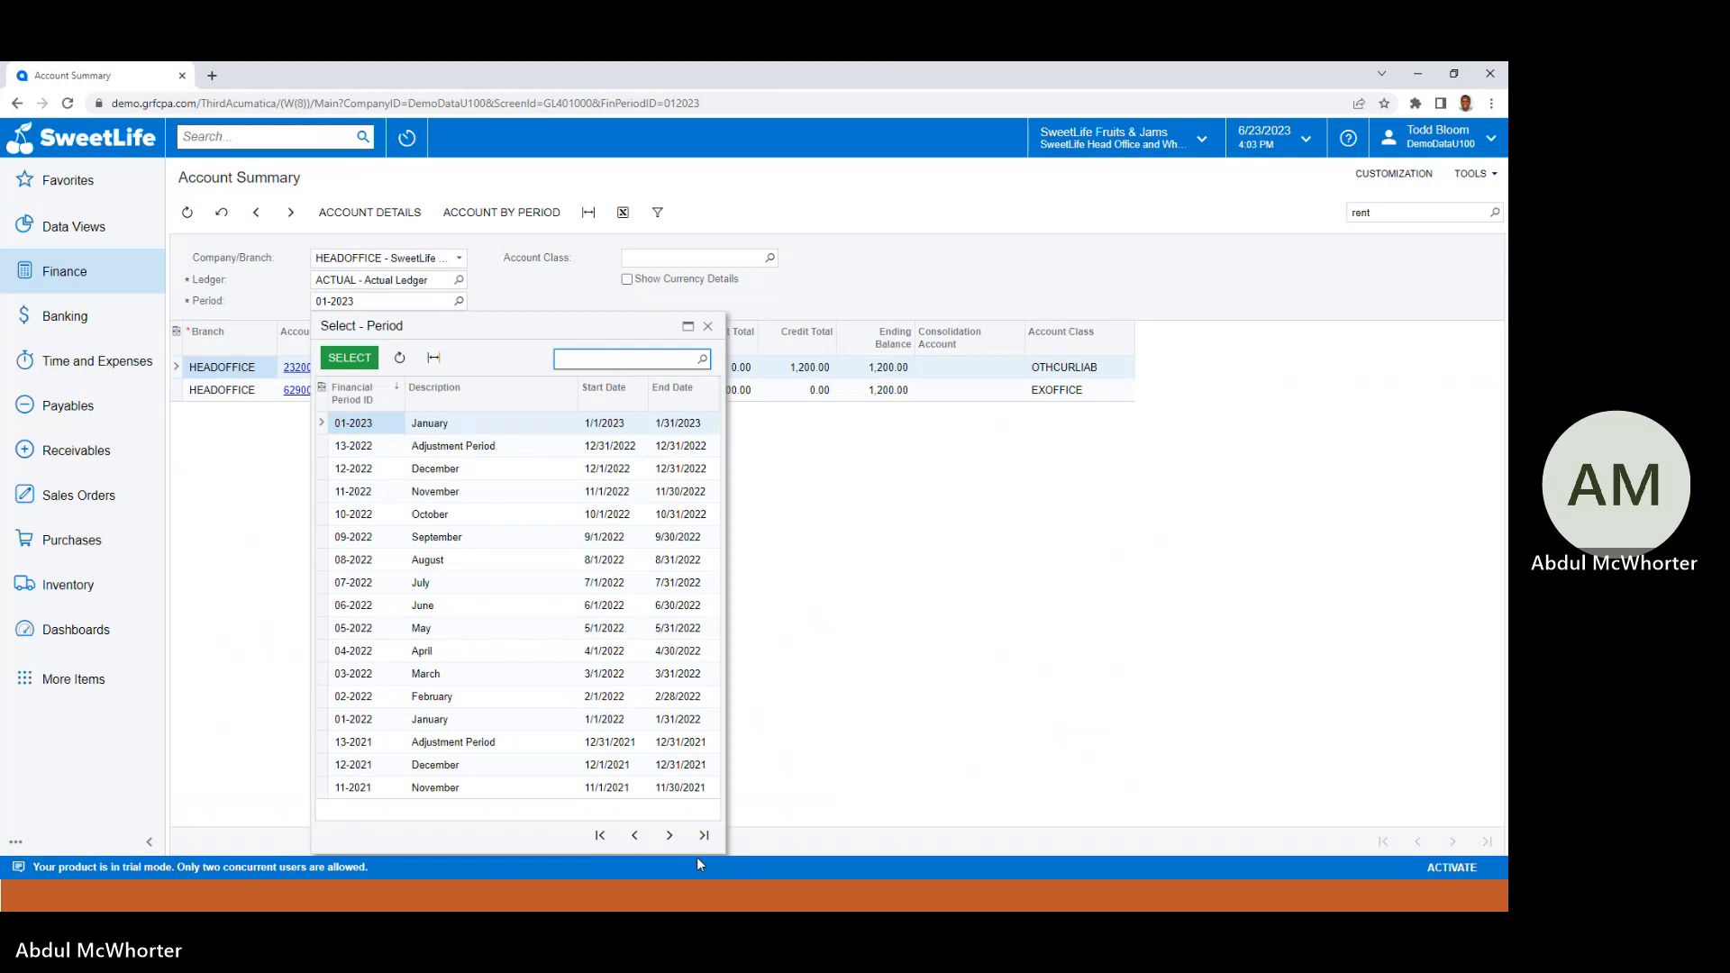
left_click(667, 836)
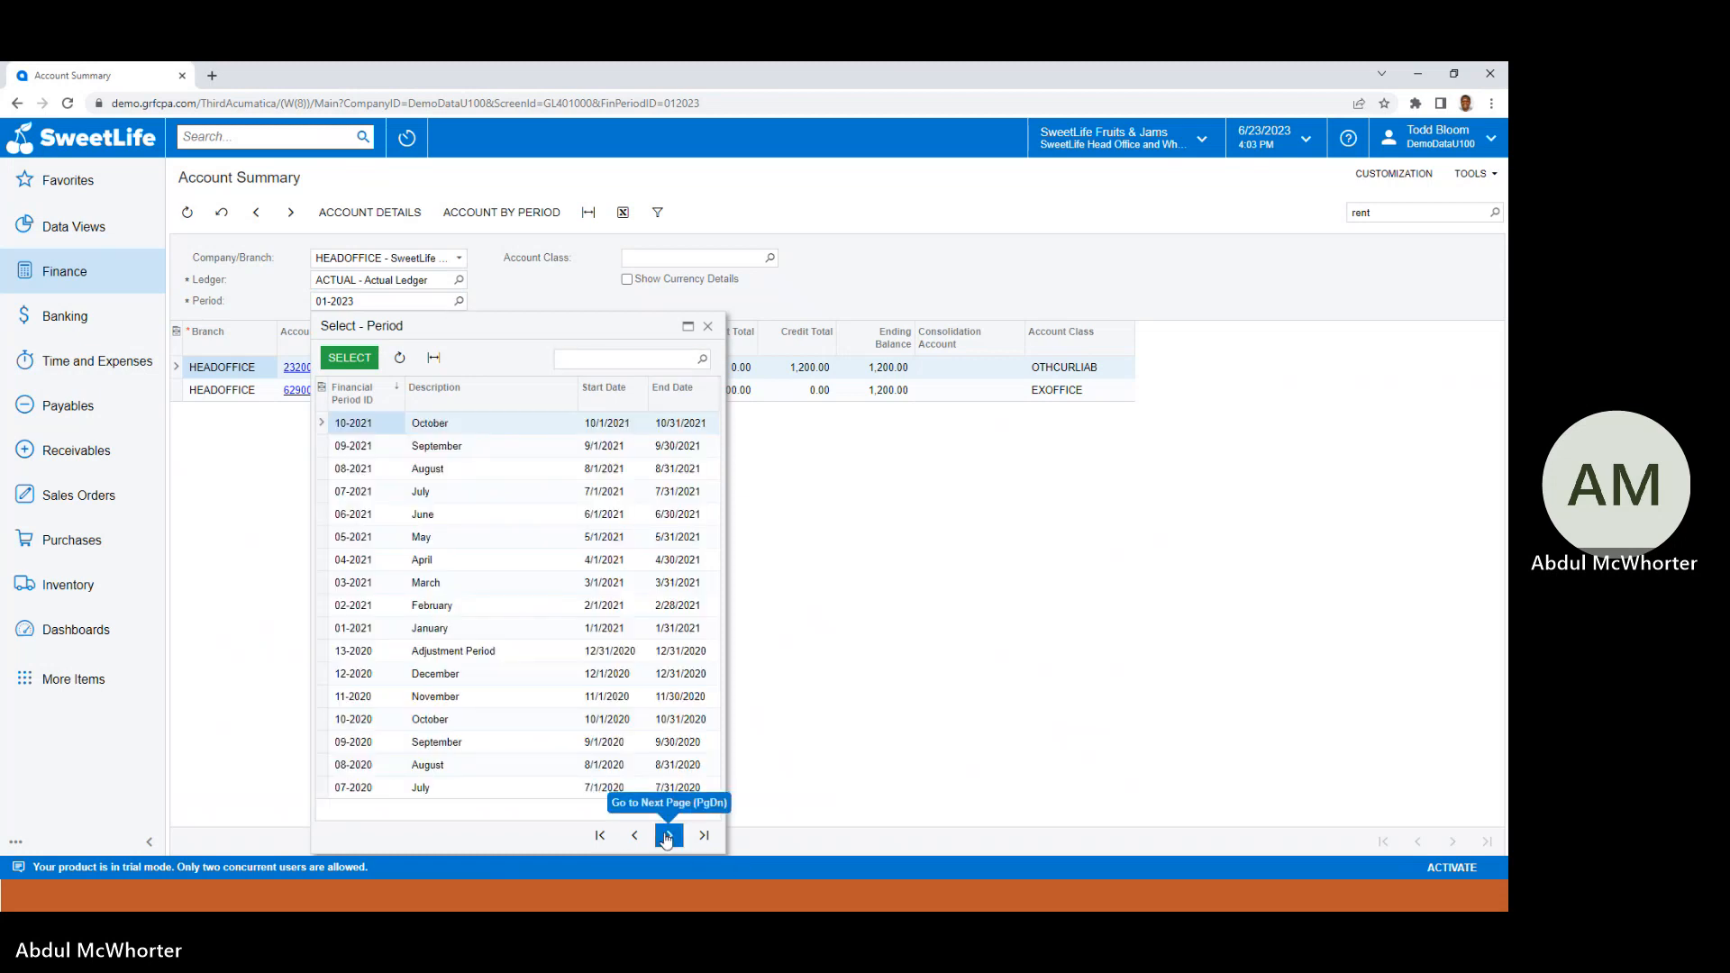
left_click(635, 837)
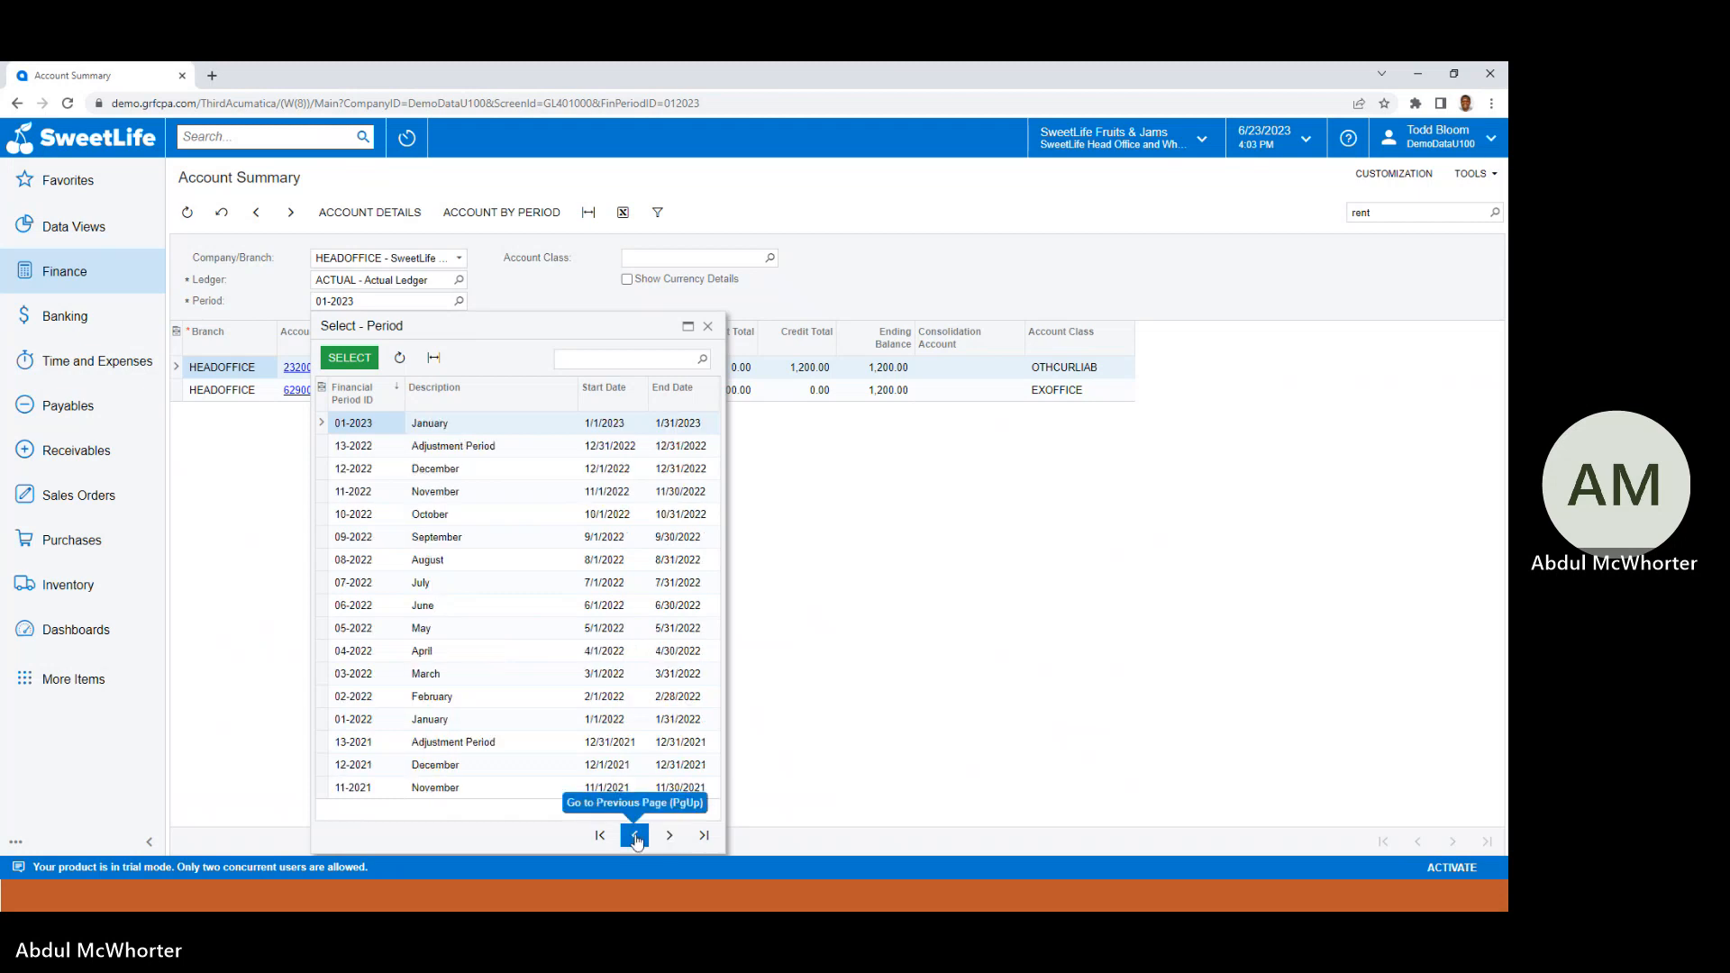
double_click(395, 721)
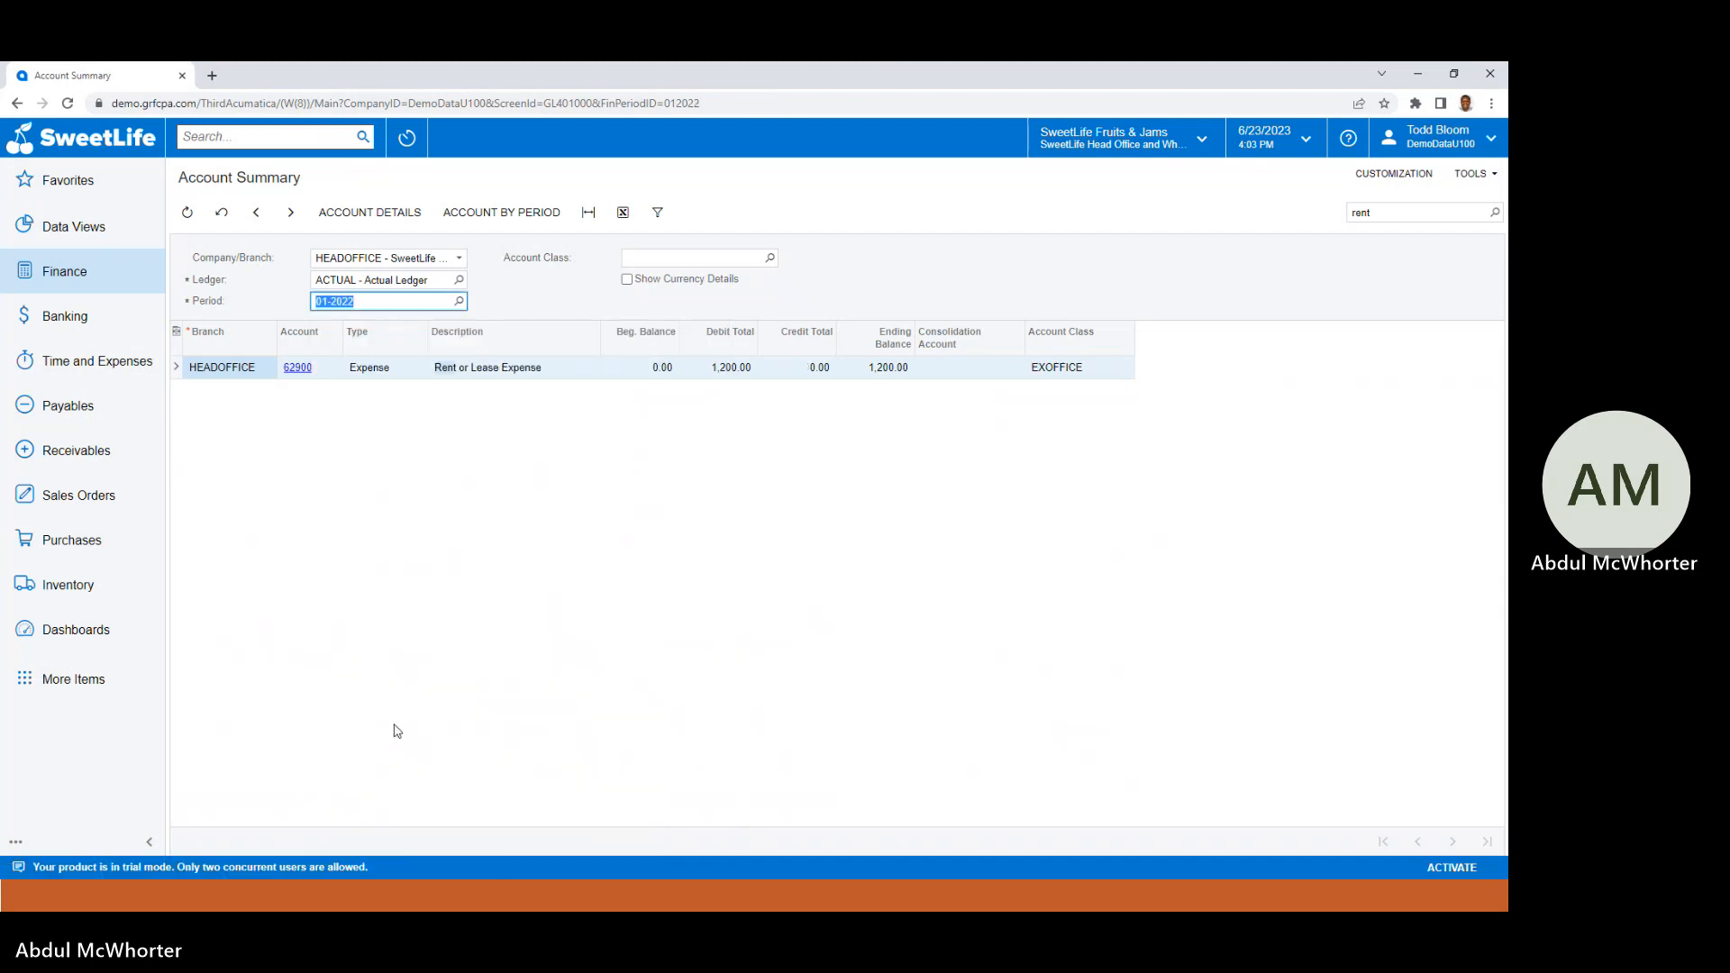
left_click(386, 213)
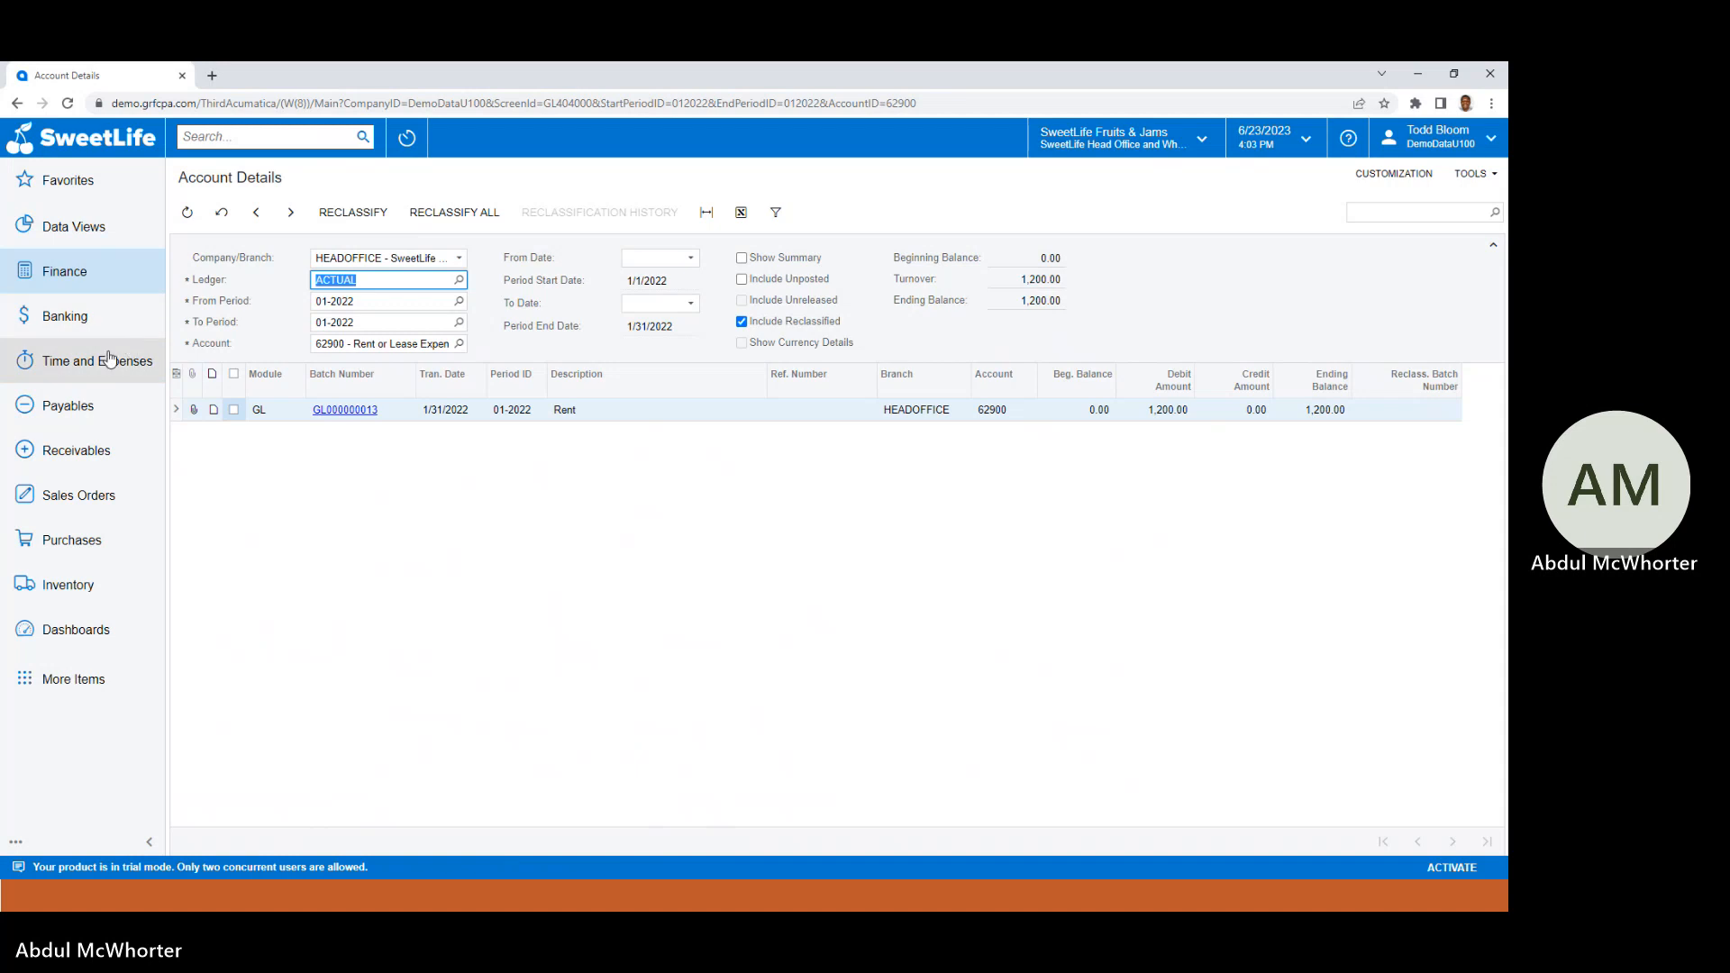
Return to the Account Summary inquiry and set its period to 02-2023.
left_click(79, 274)
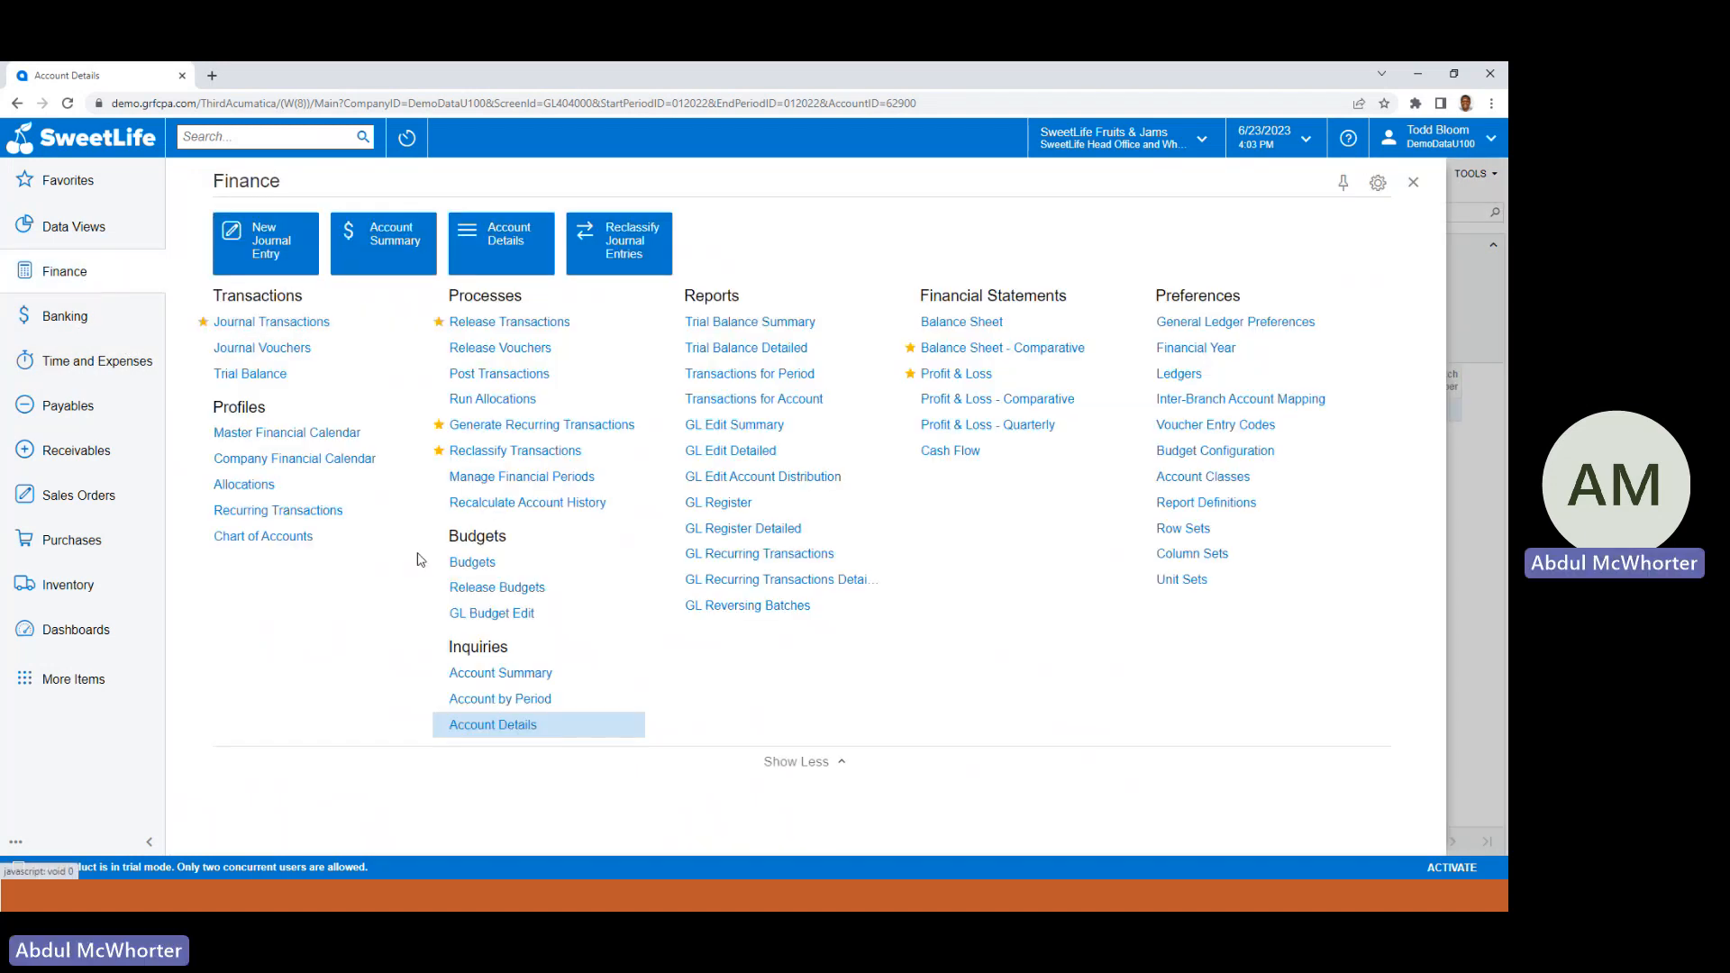
left_click(494, 678)
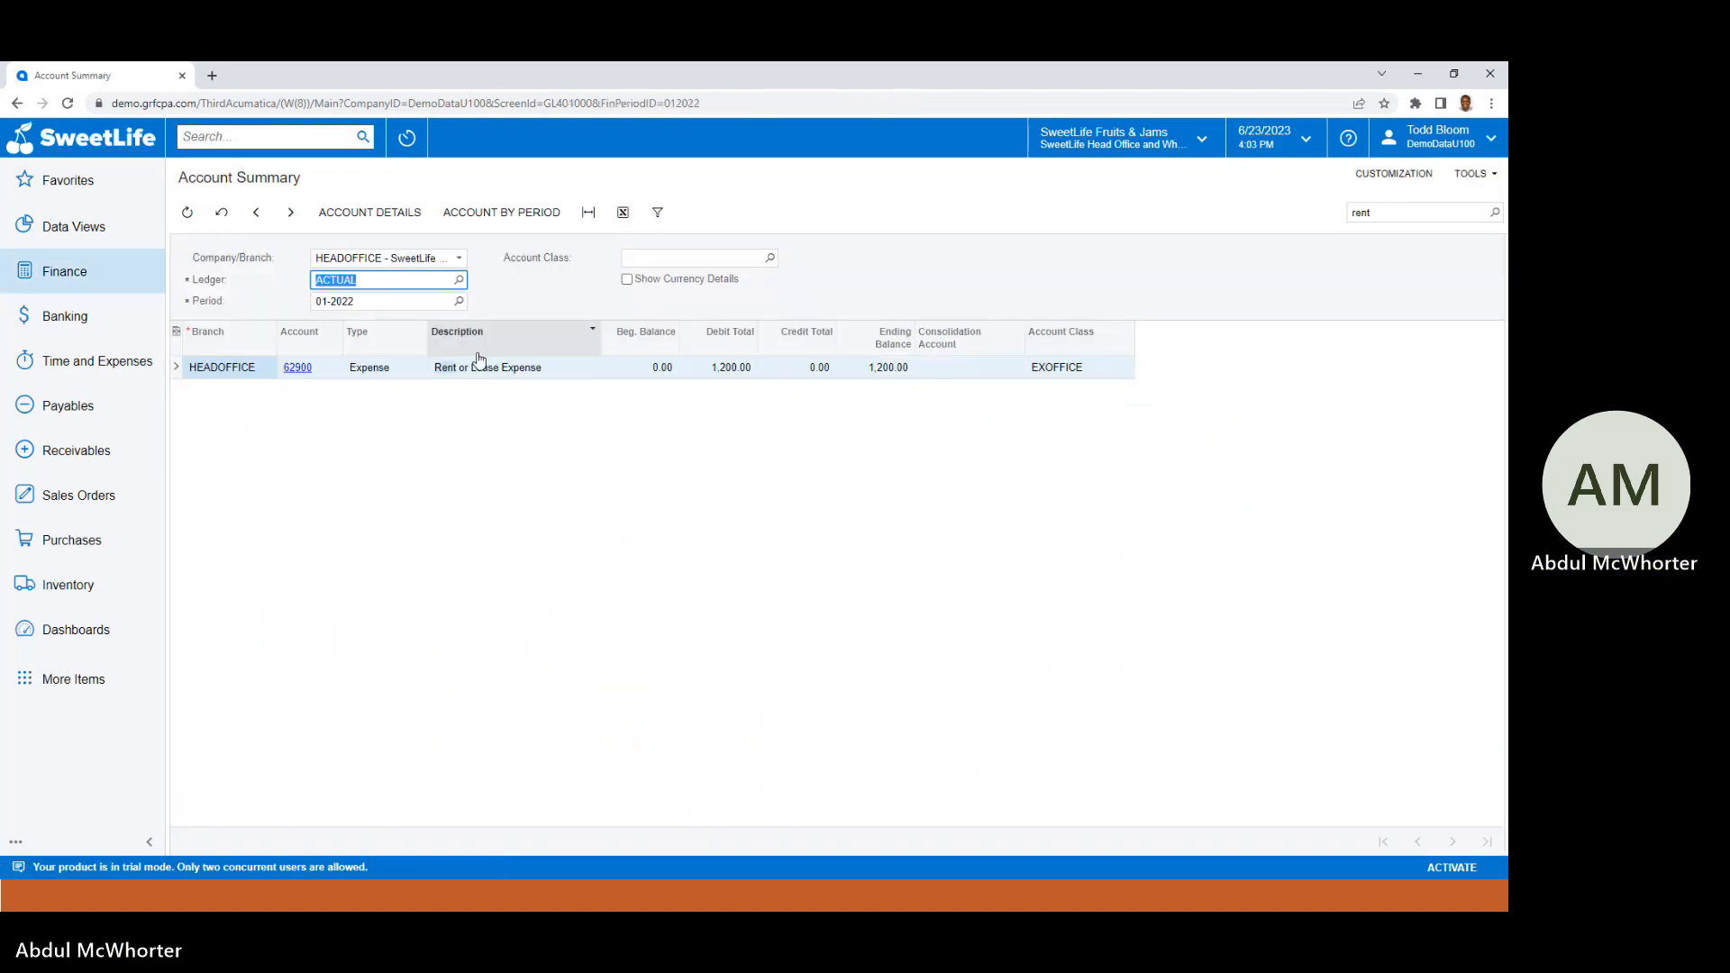
left_click(459, 302)
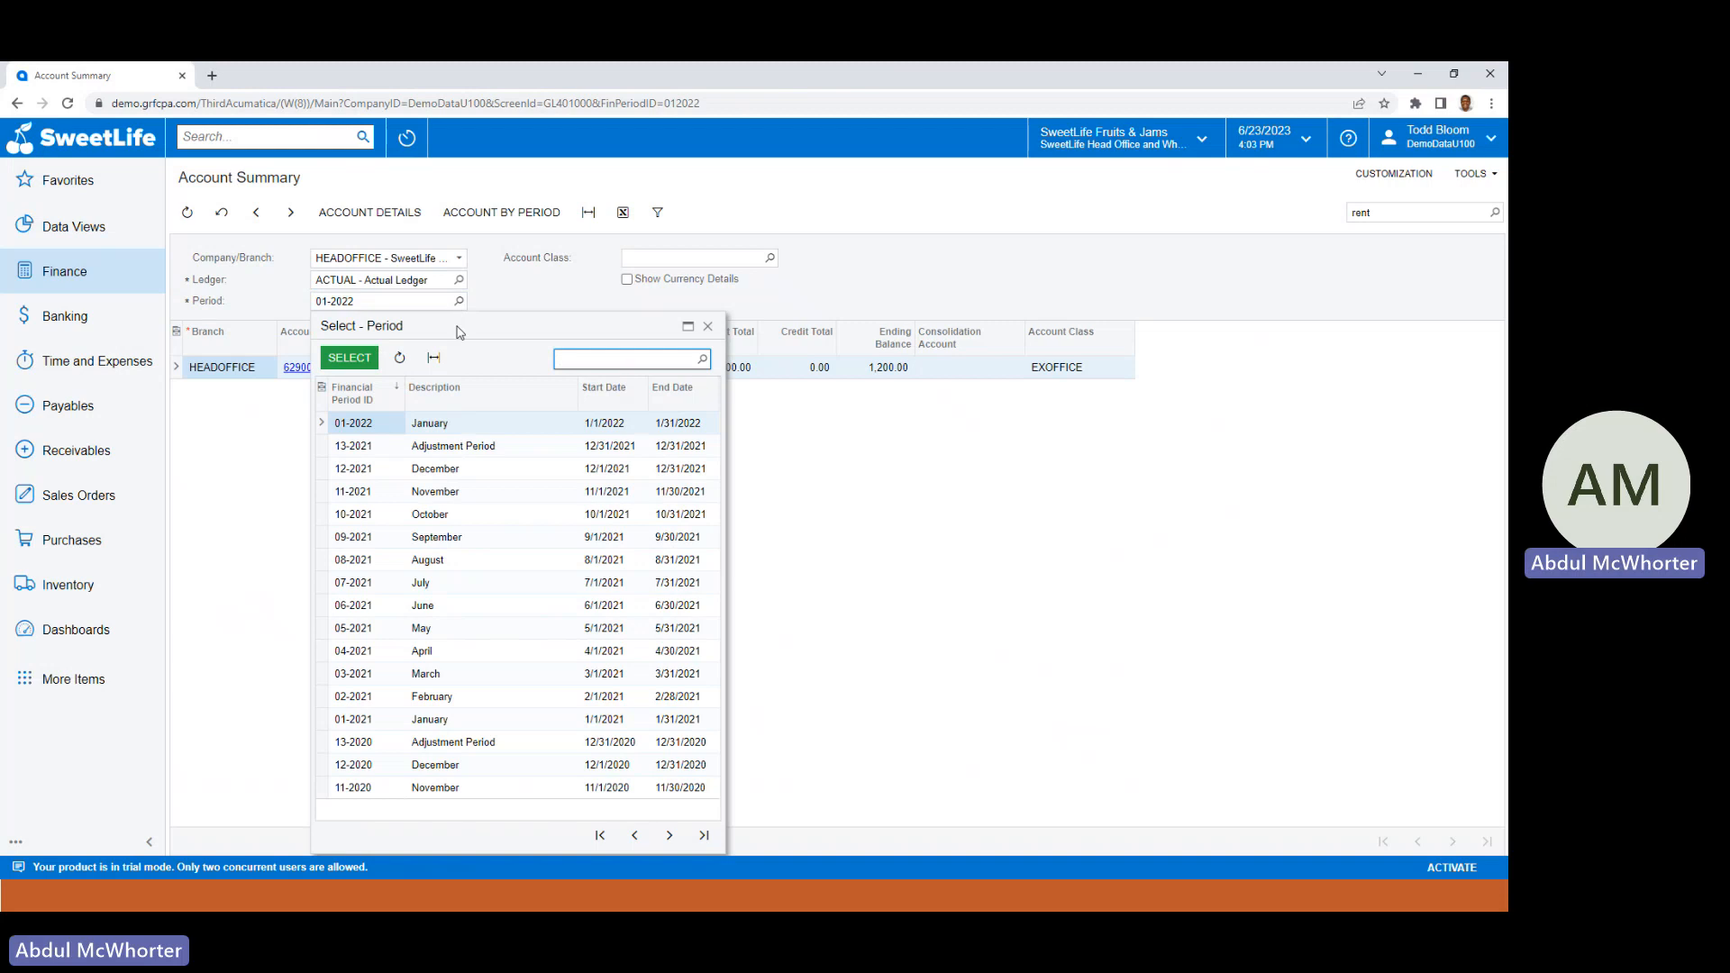
left_click(633, 836)
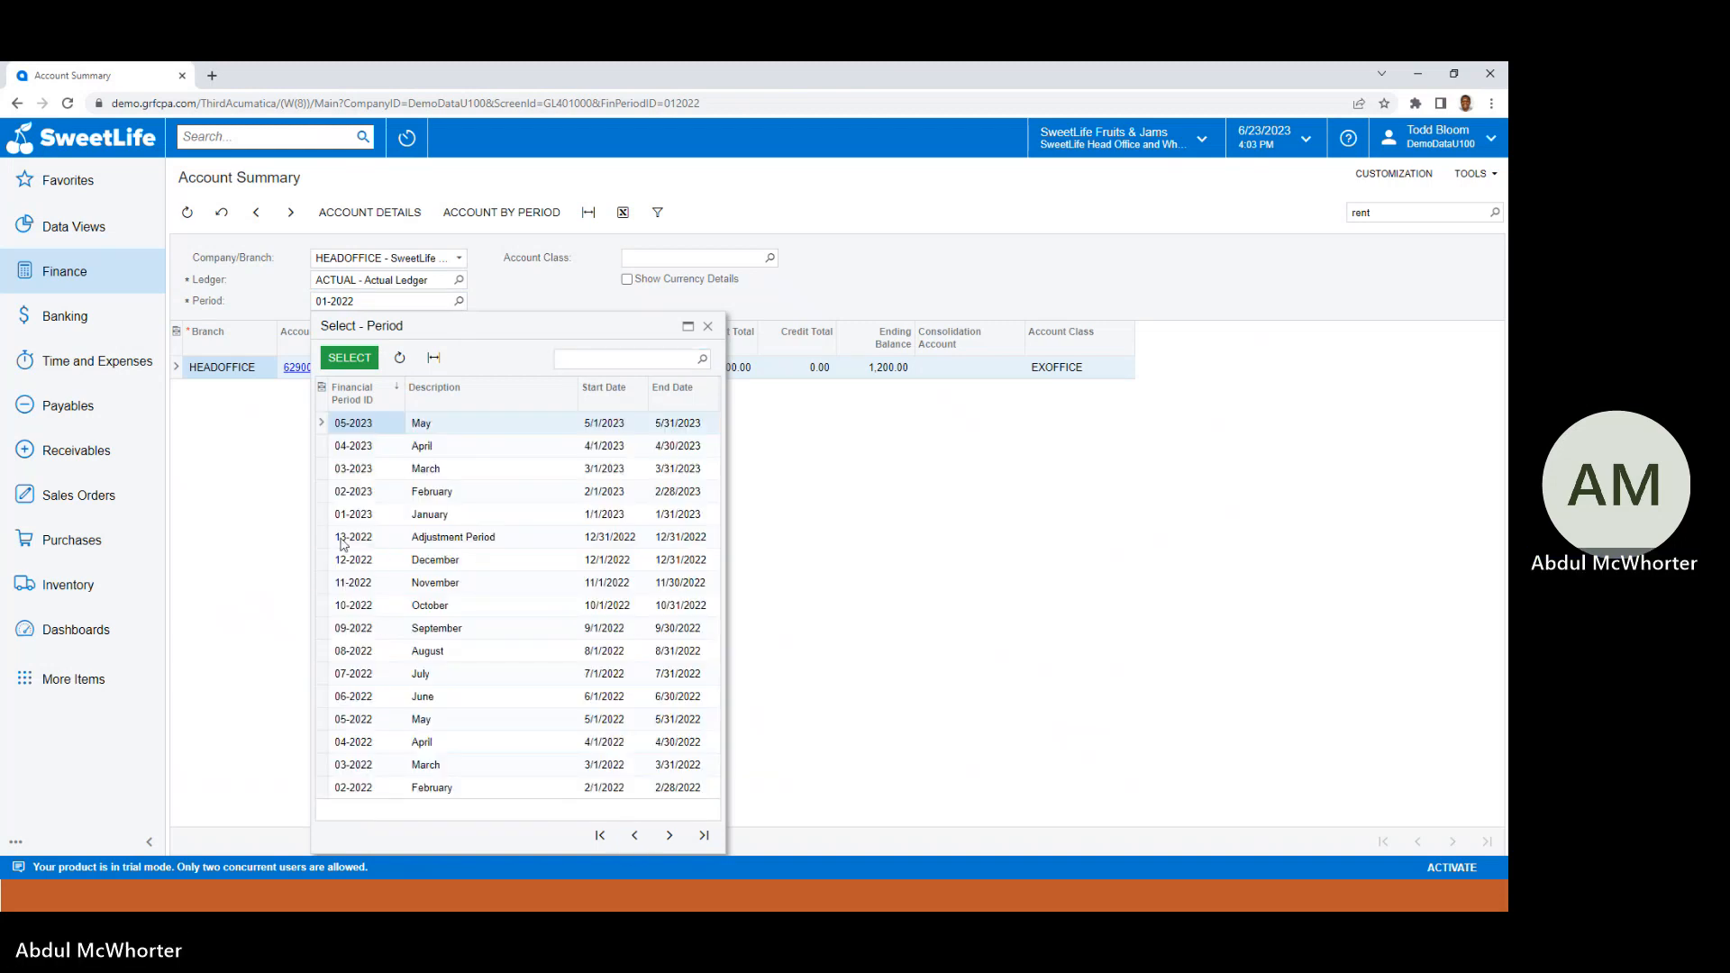
double_click(350, 494)
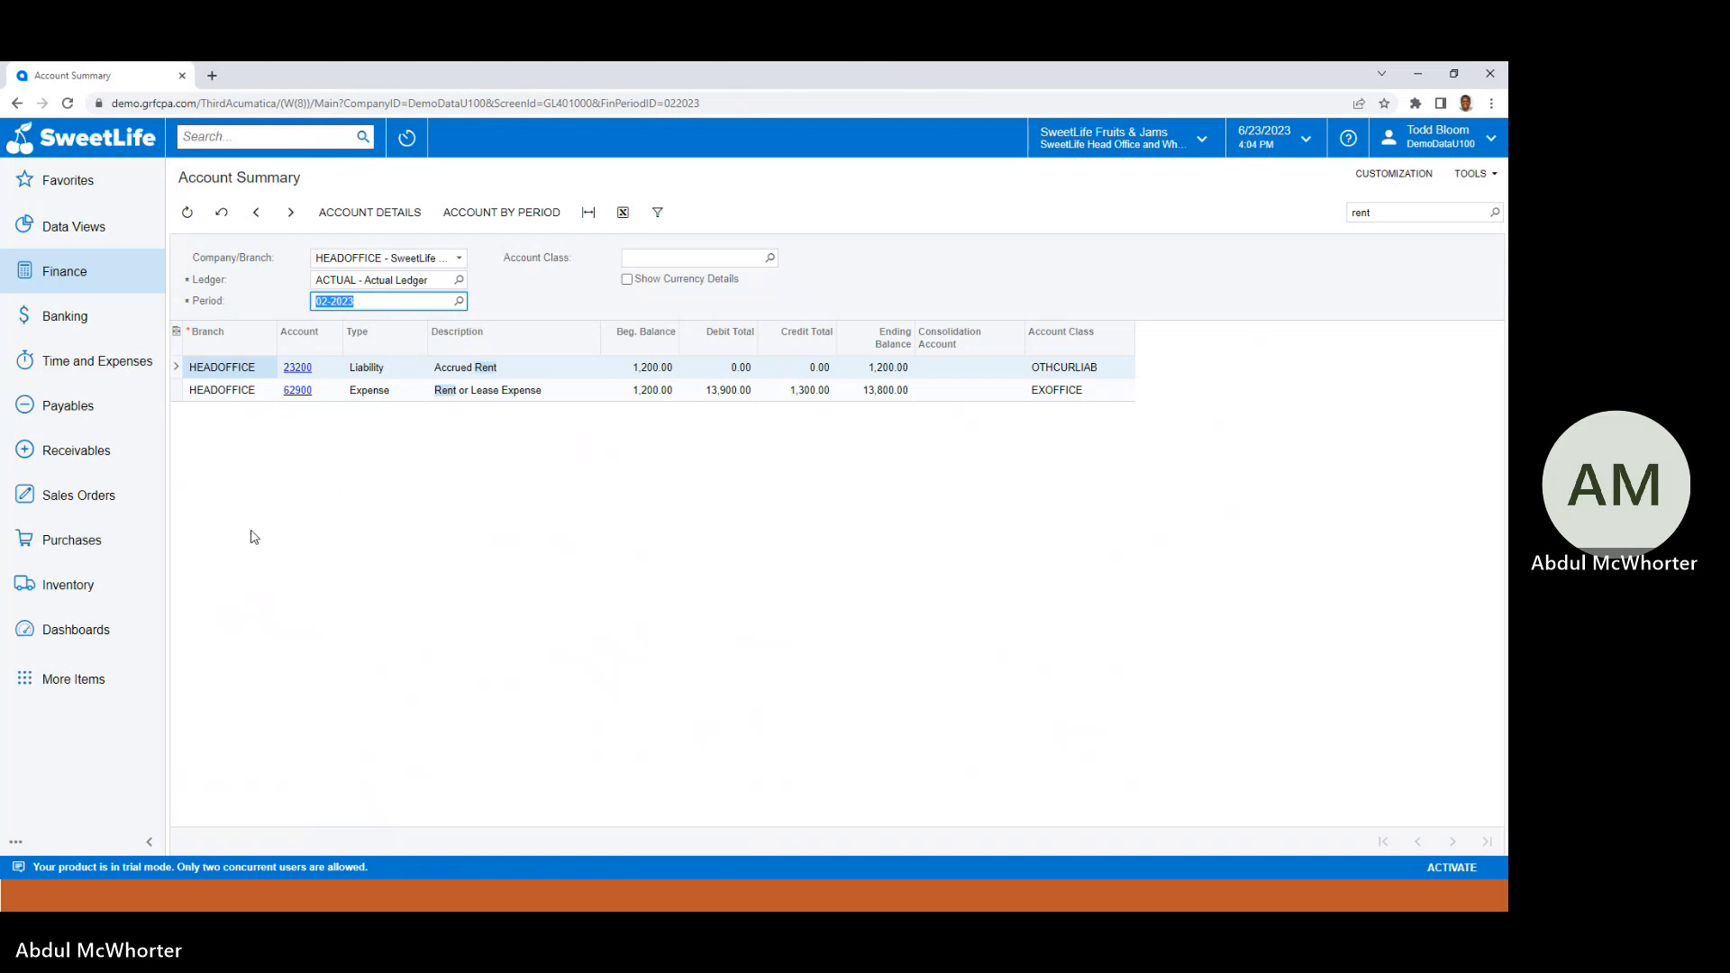
Open the account details for 62900, examine batch GL000051 for salaries and wages, and close the batch window.
left_click(299, 391)
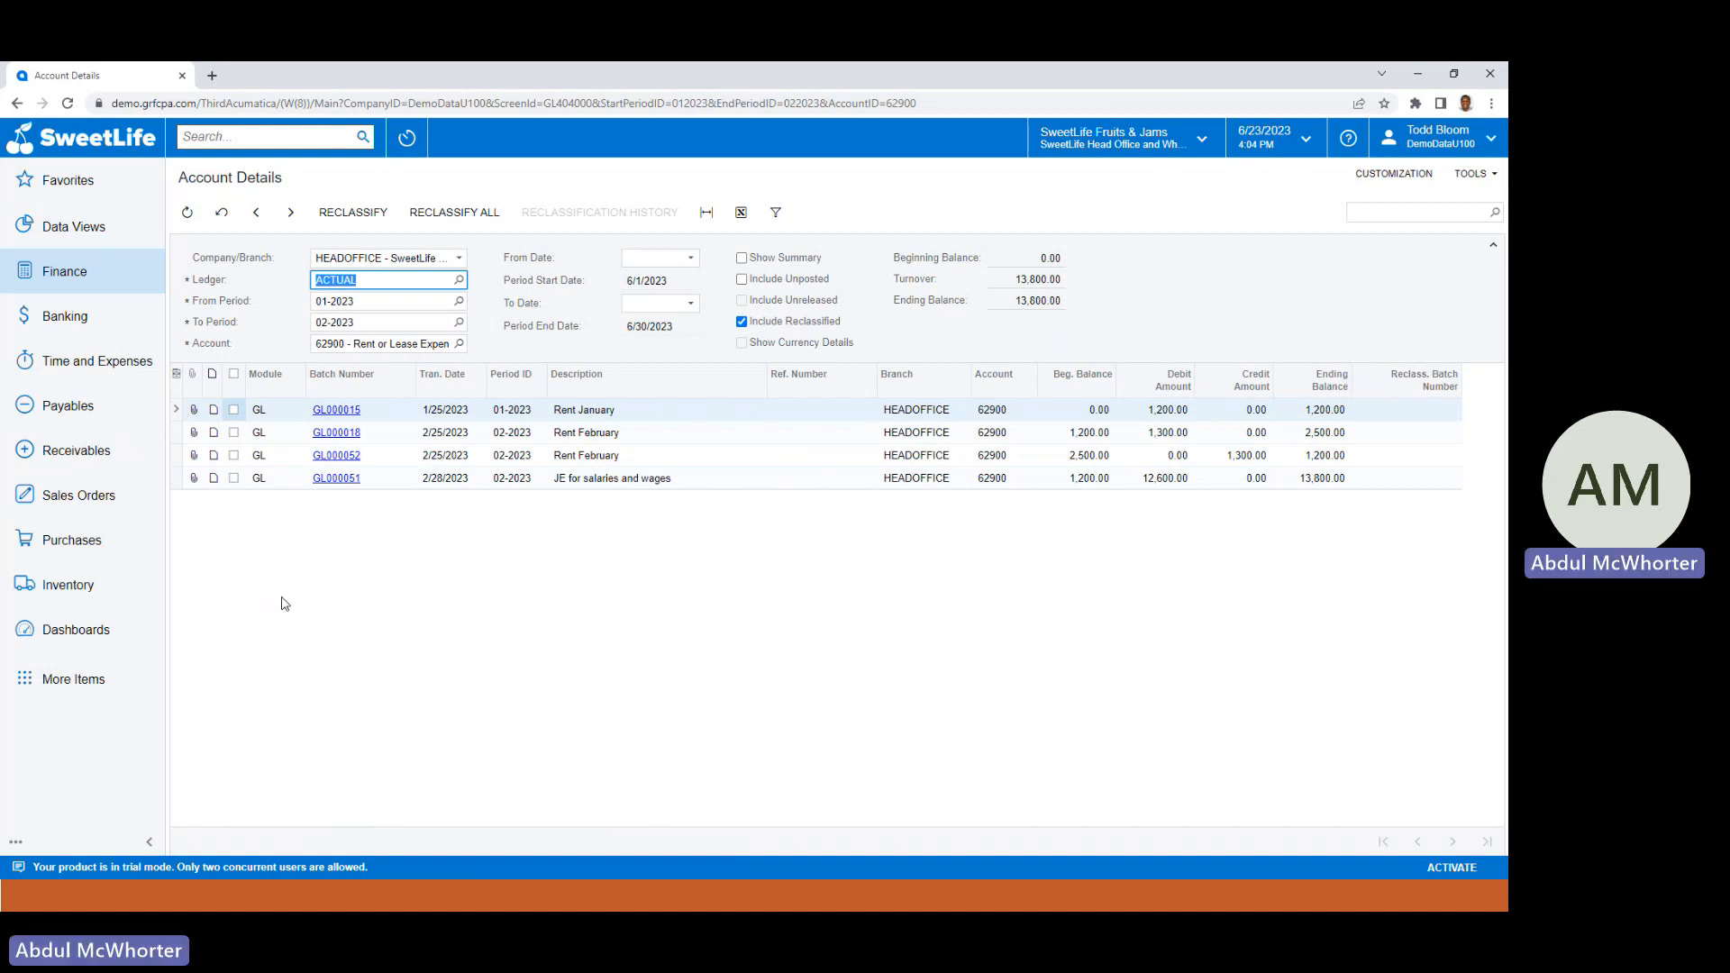
left_click(328, 479)
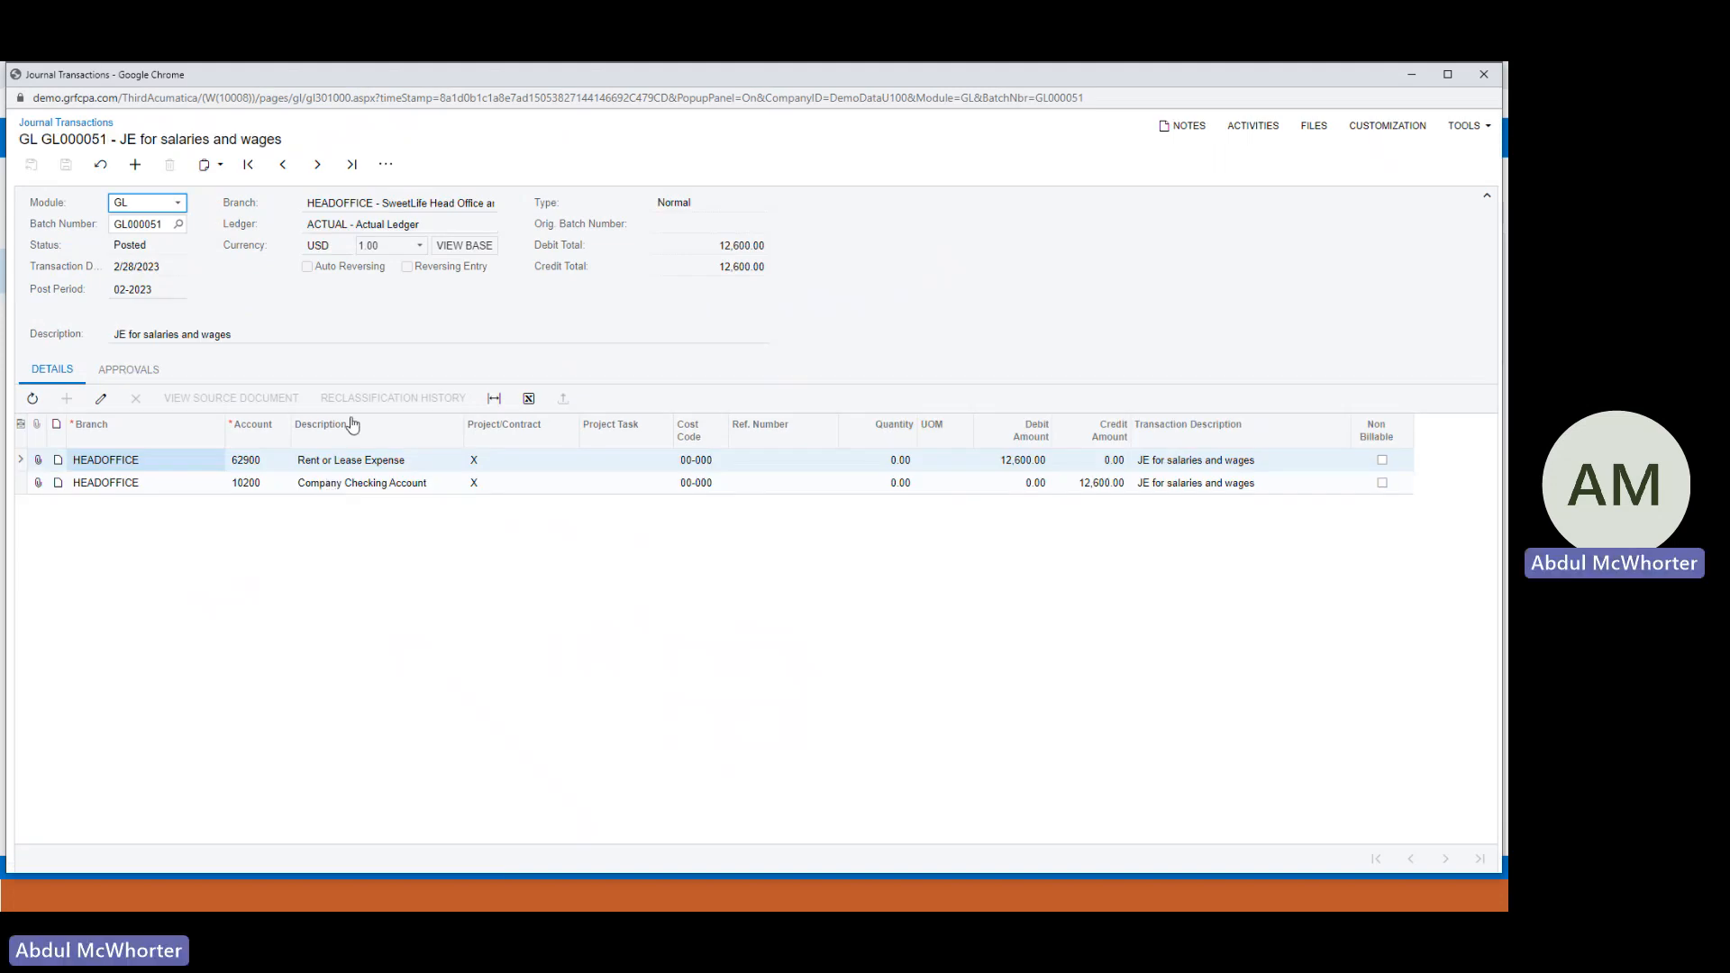
left_click(1483, 74)
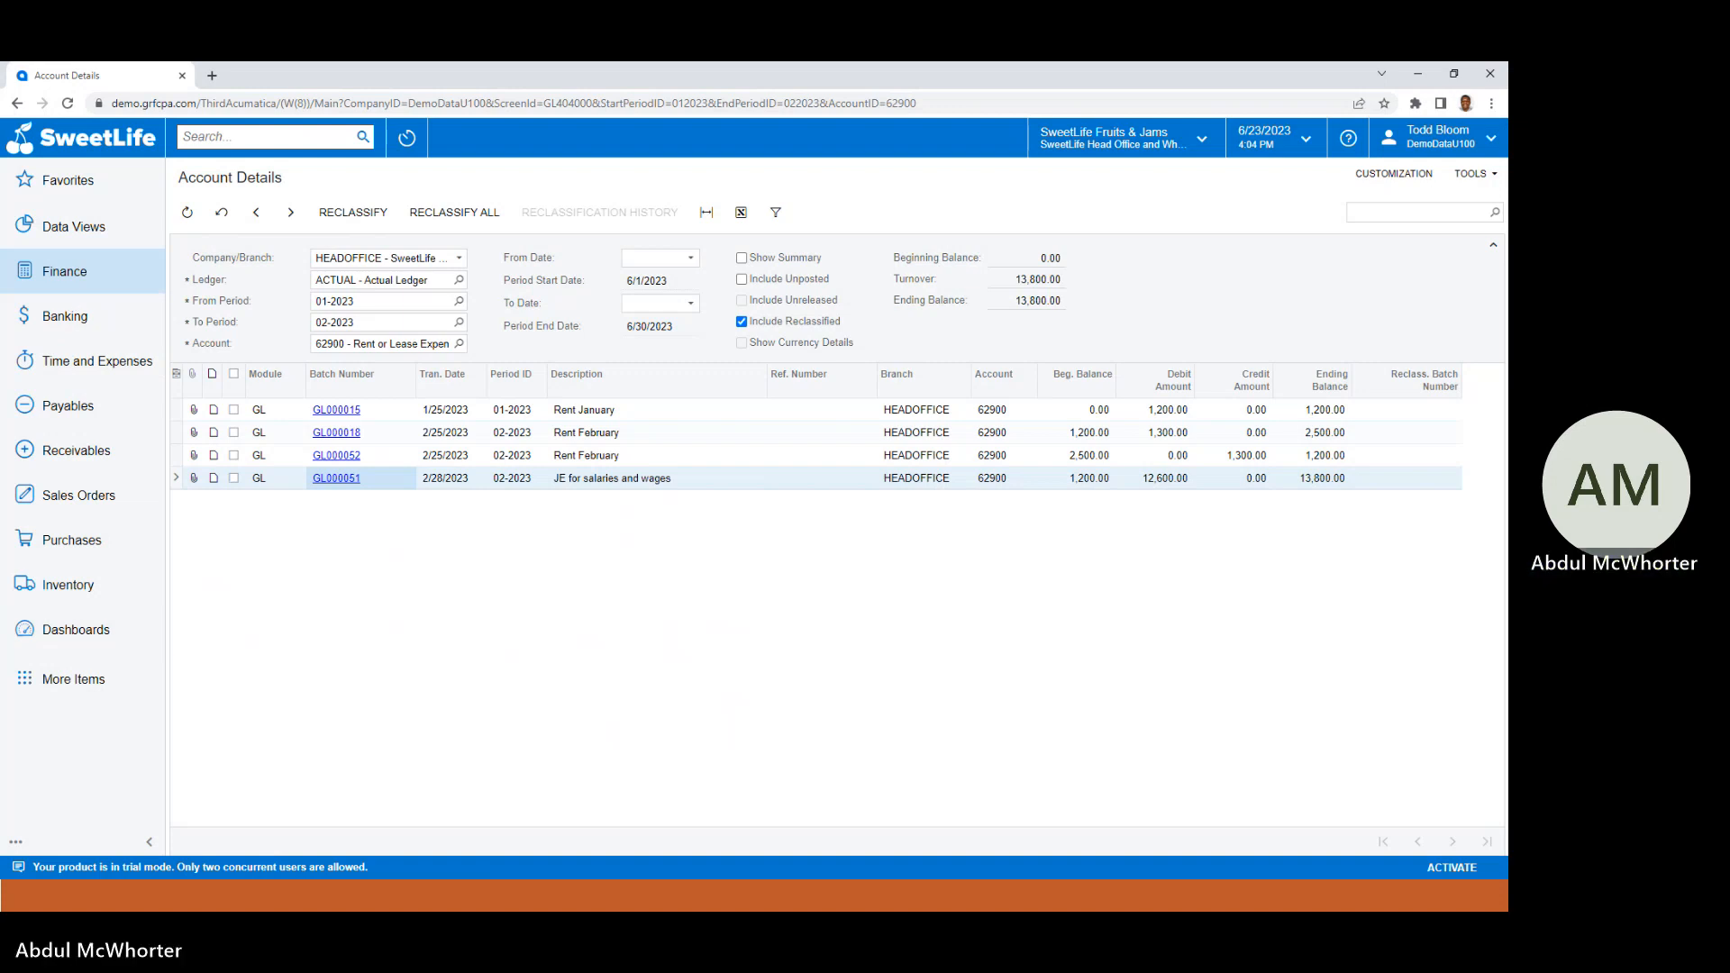
key("alt+Tab")
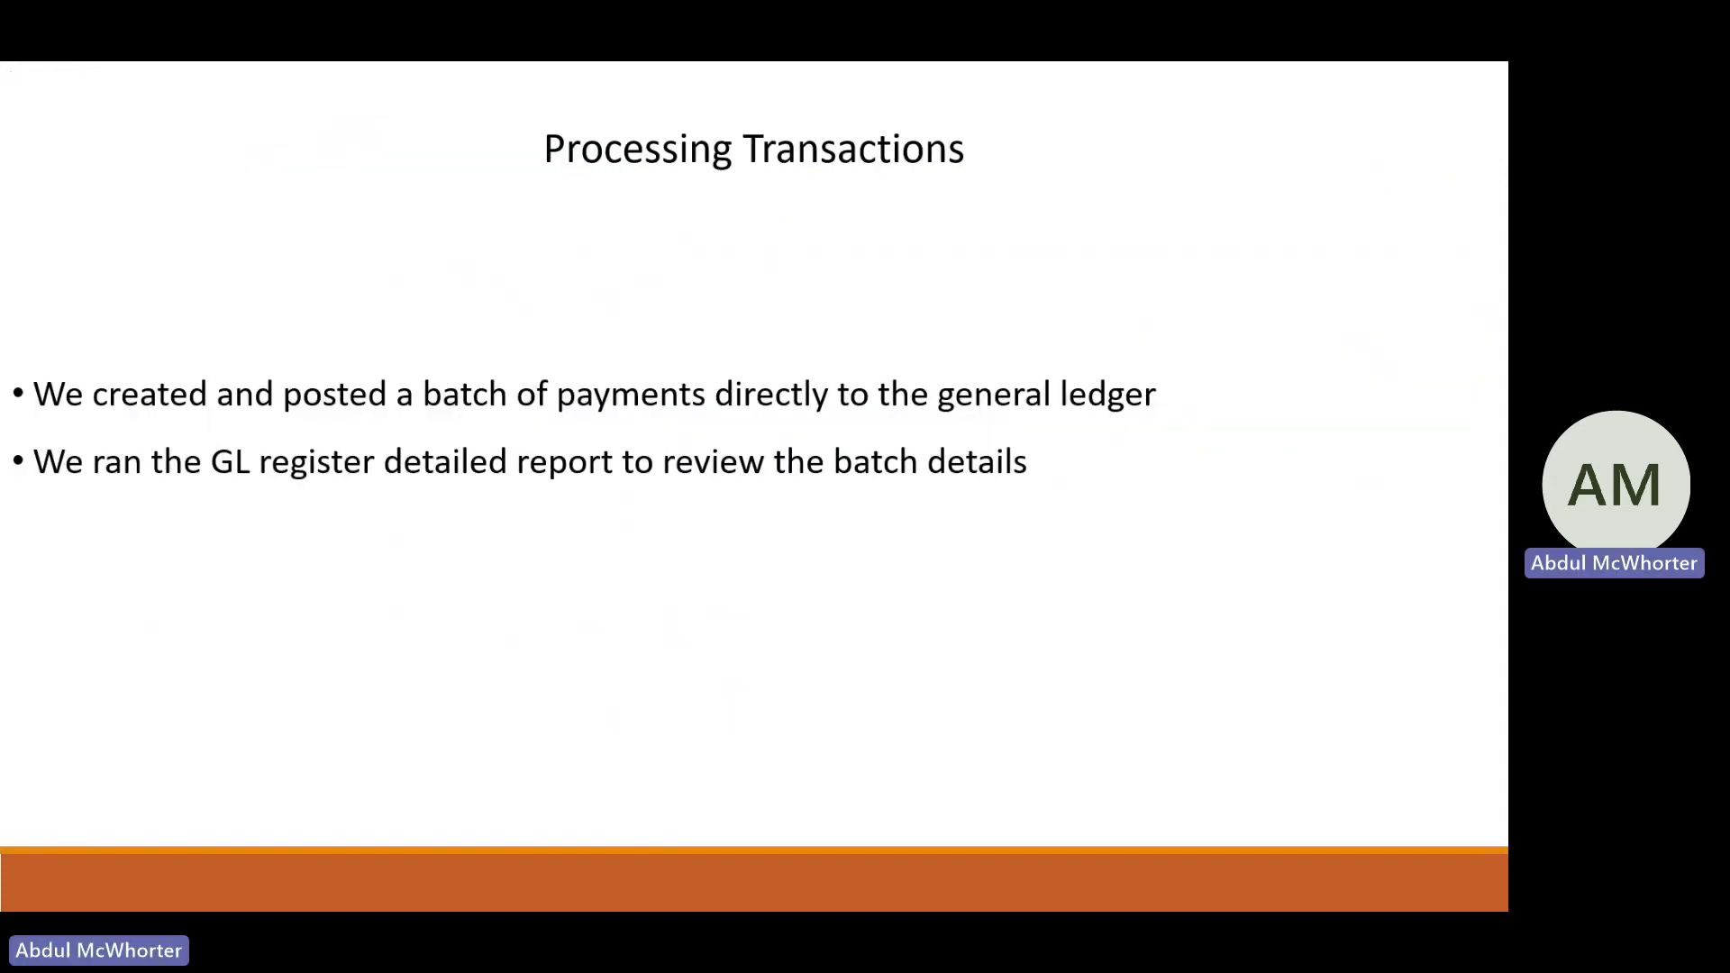
left_click(45, 896)
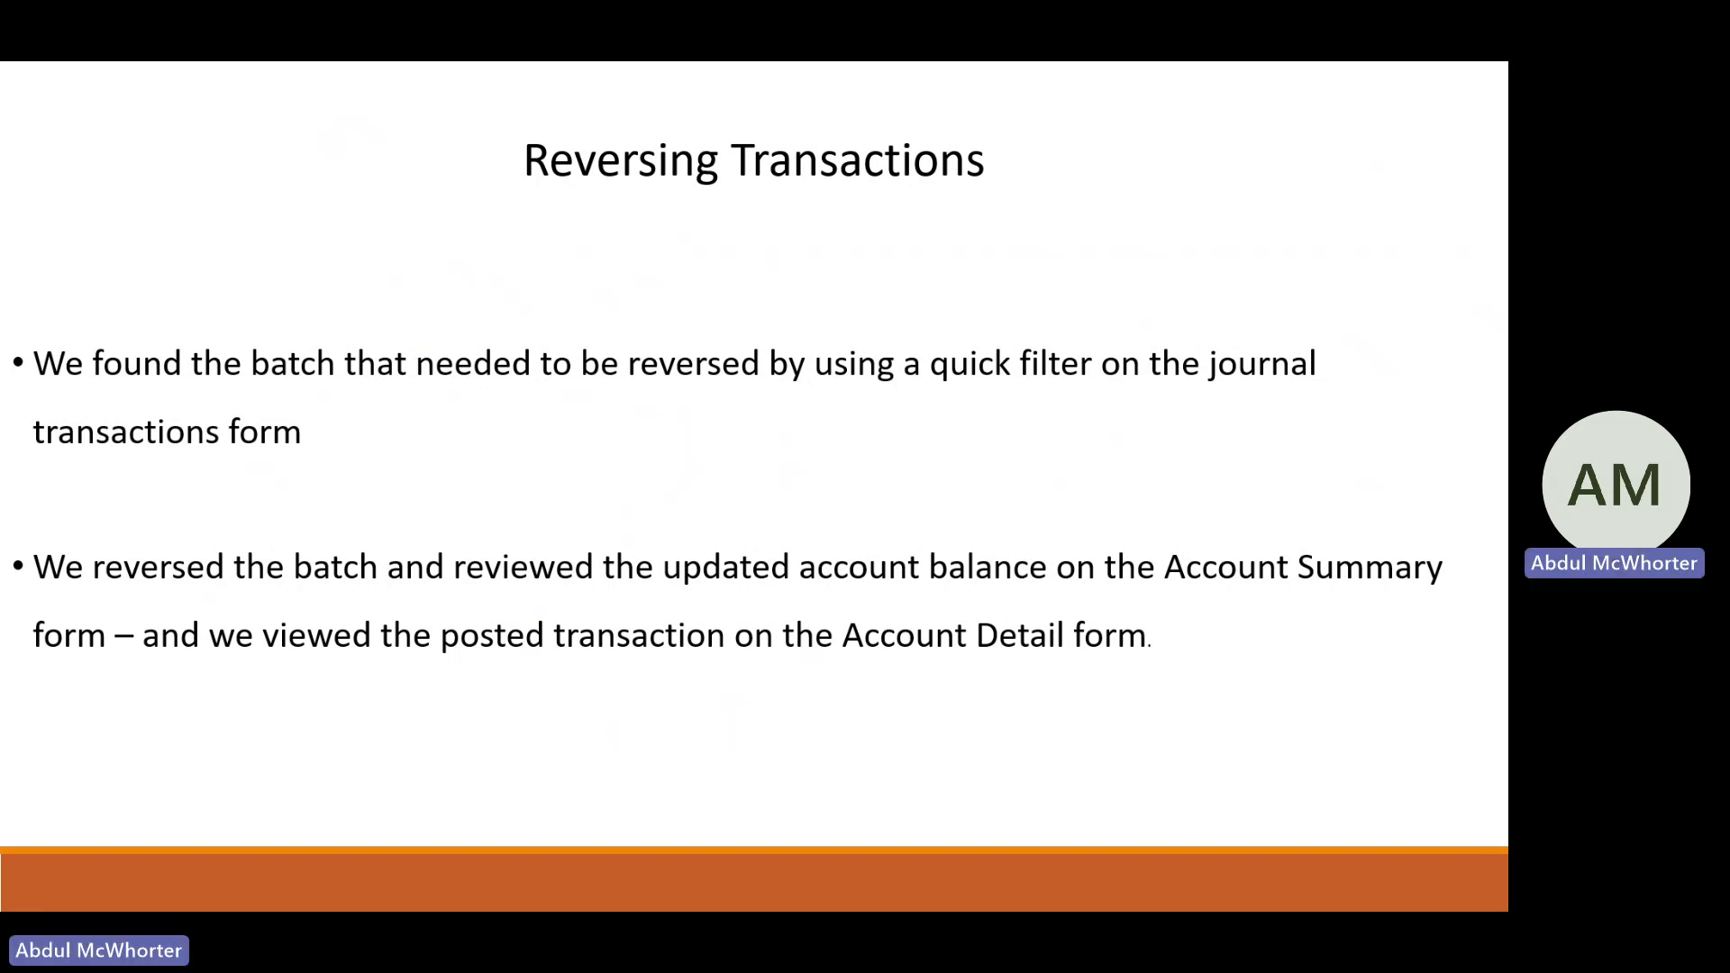
key("alt+Tab")
Open the Transactions for Account report and set its From Period to 03-2022.
left_click(76, 277)
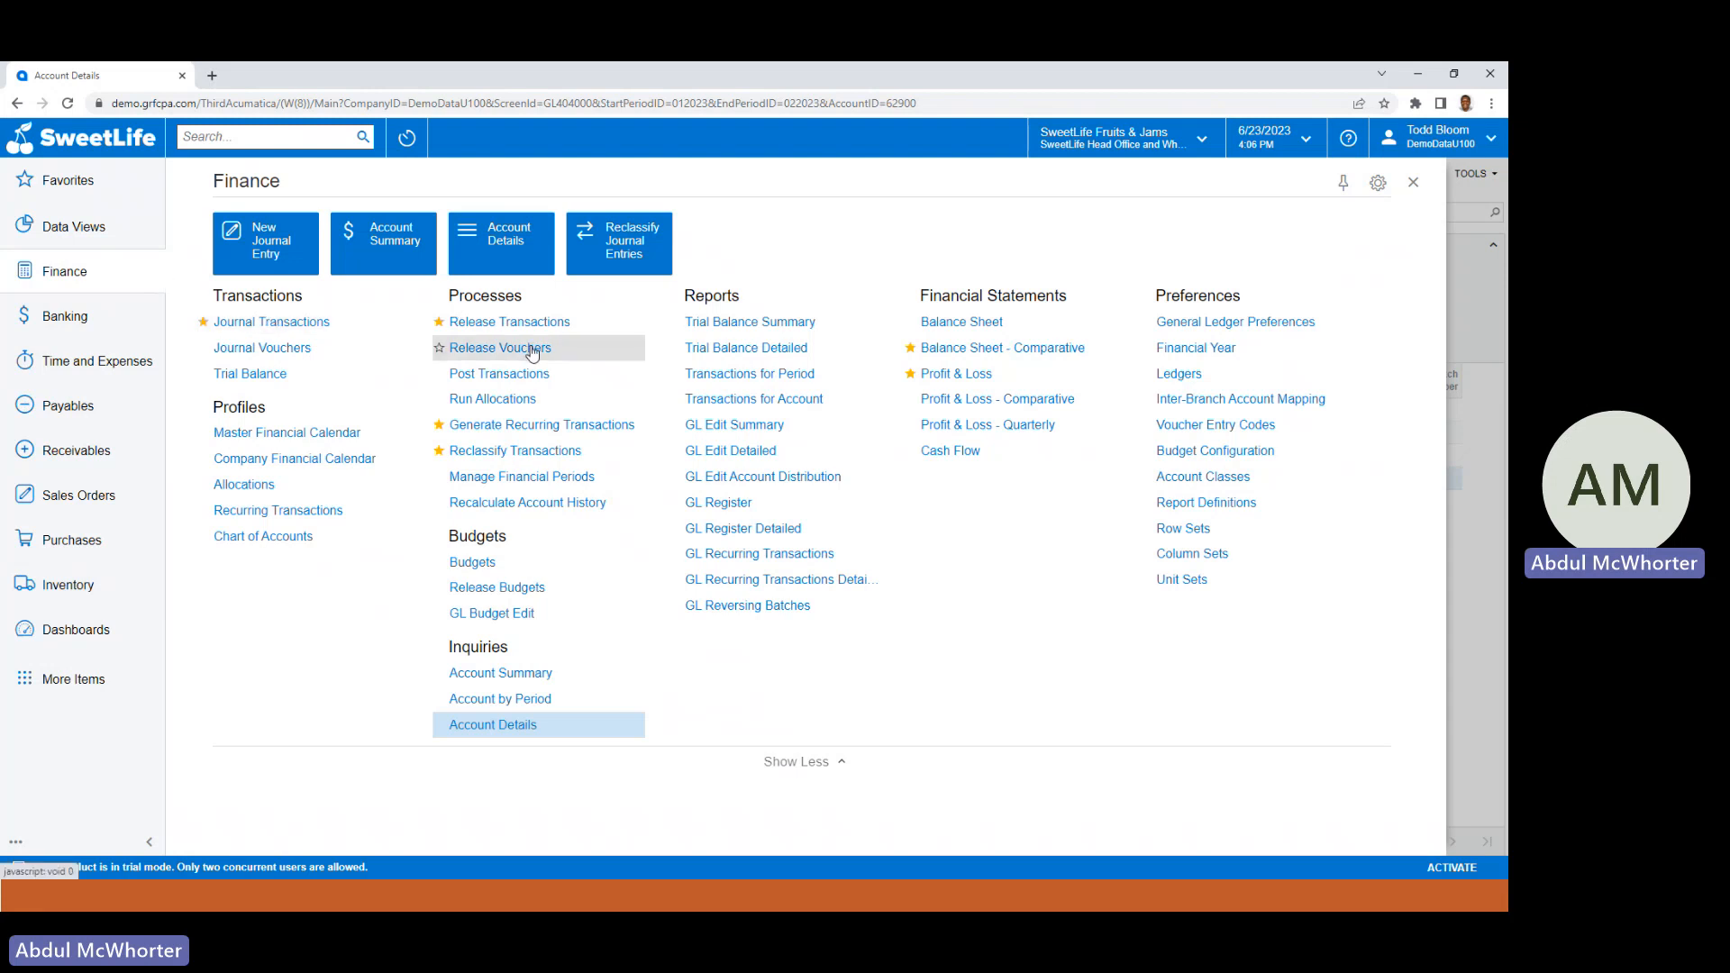
left_click(690, 399)
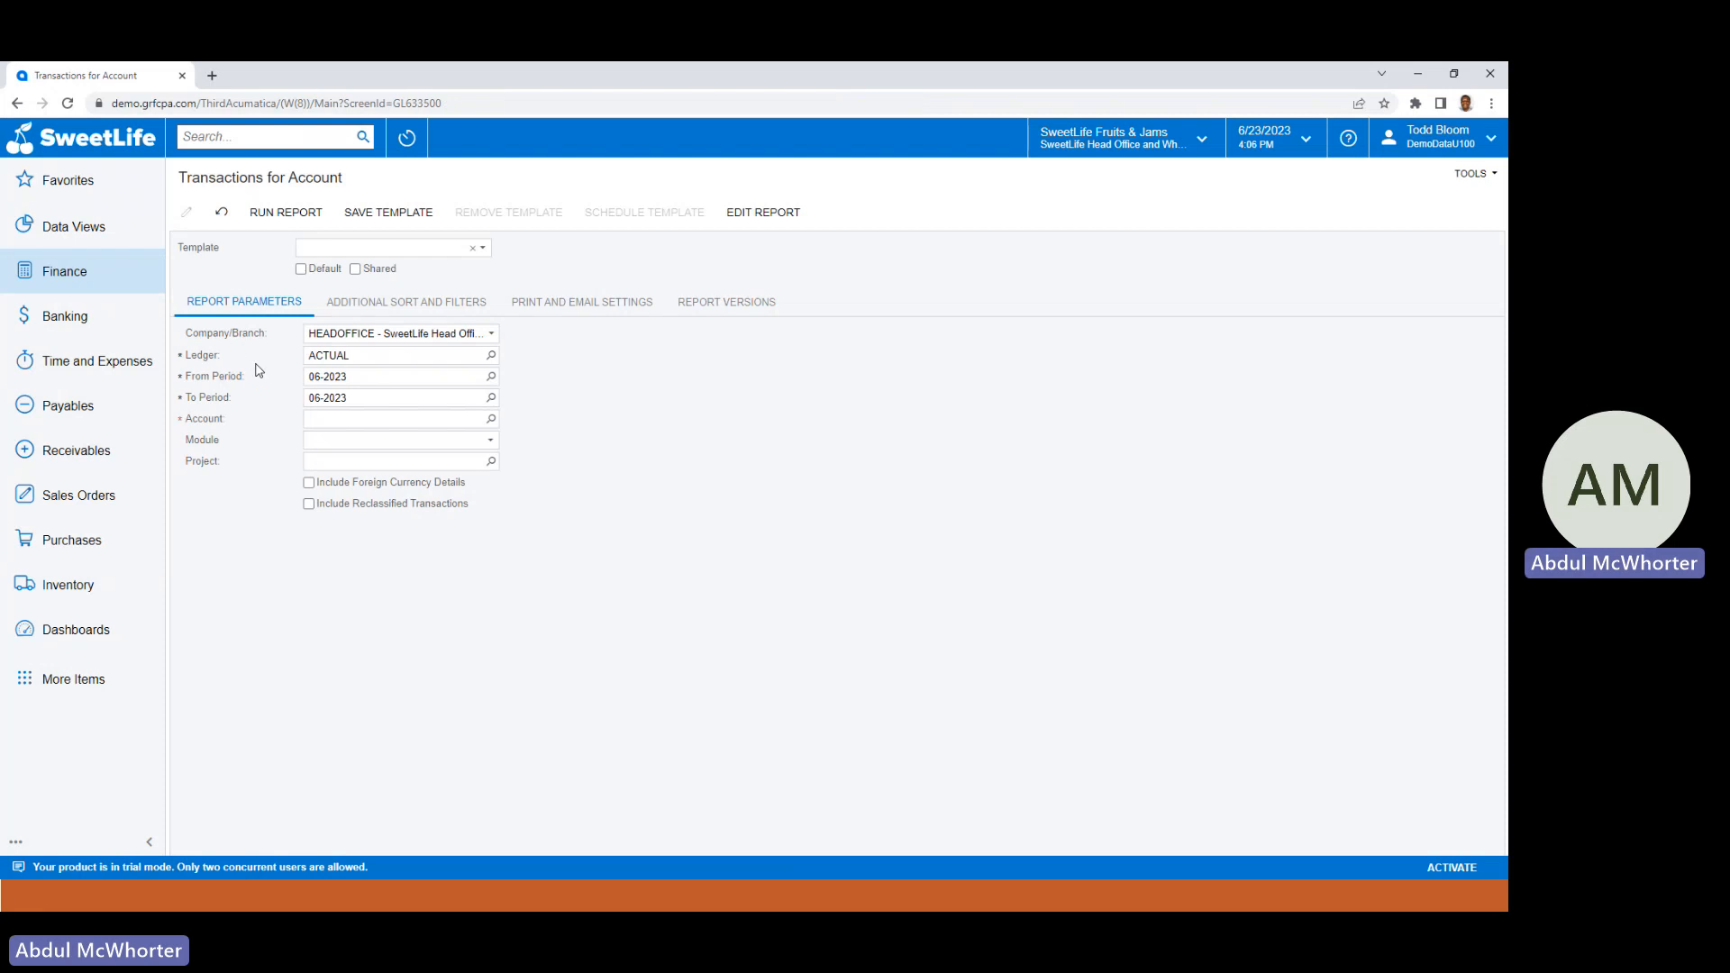
left_click(491, 378)
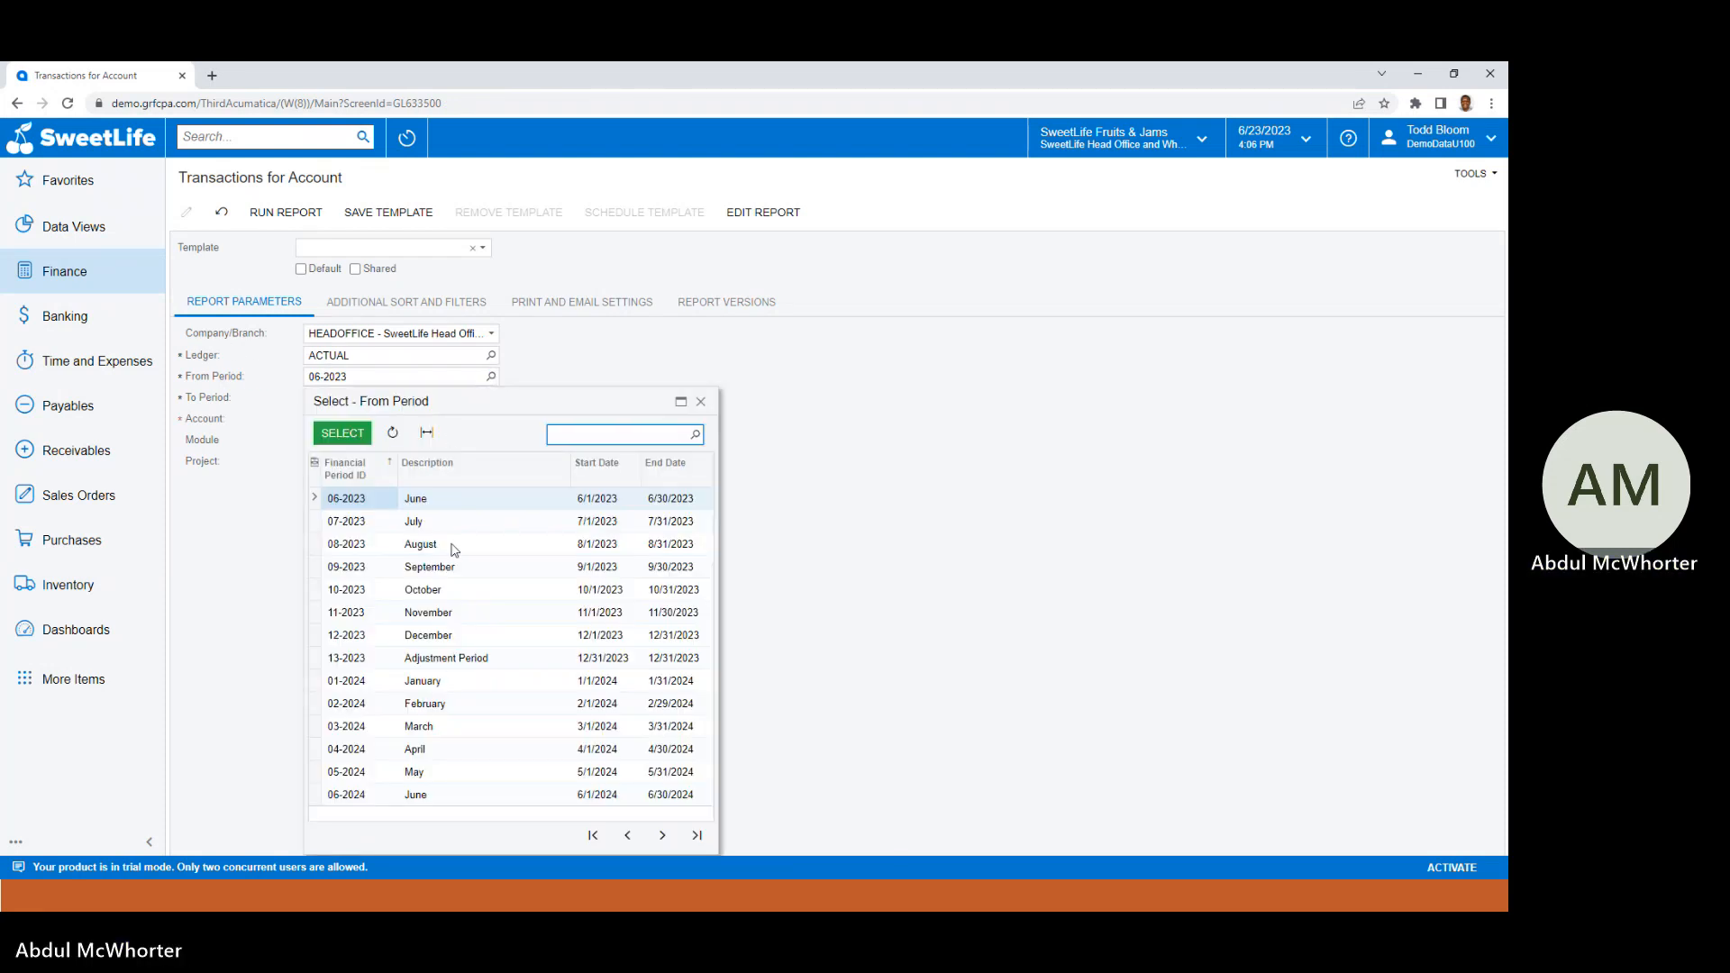
left_click(628, 836)
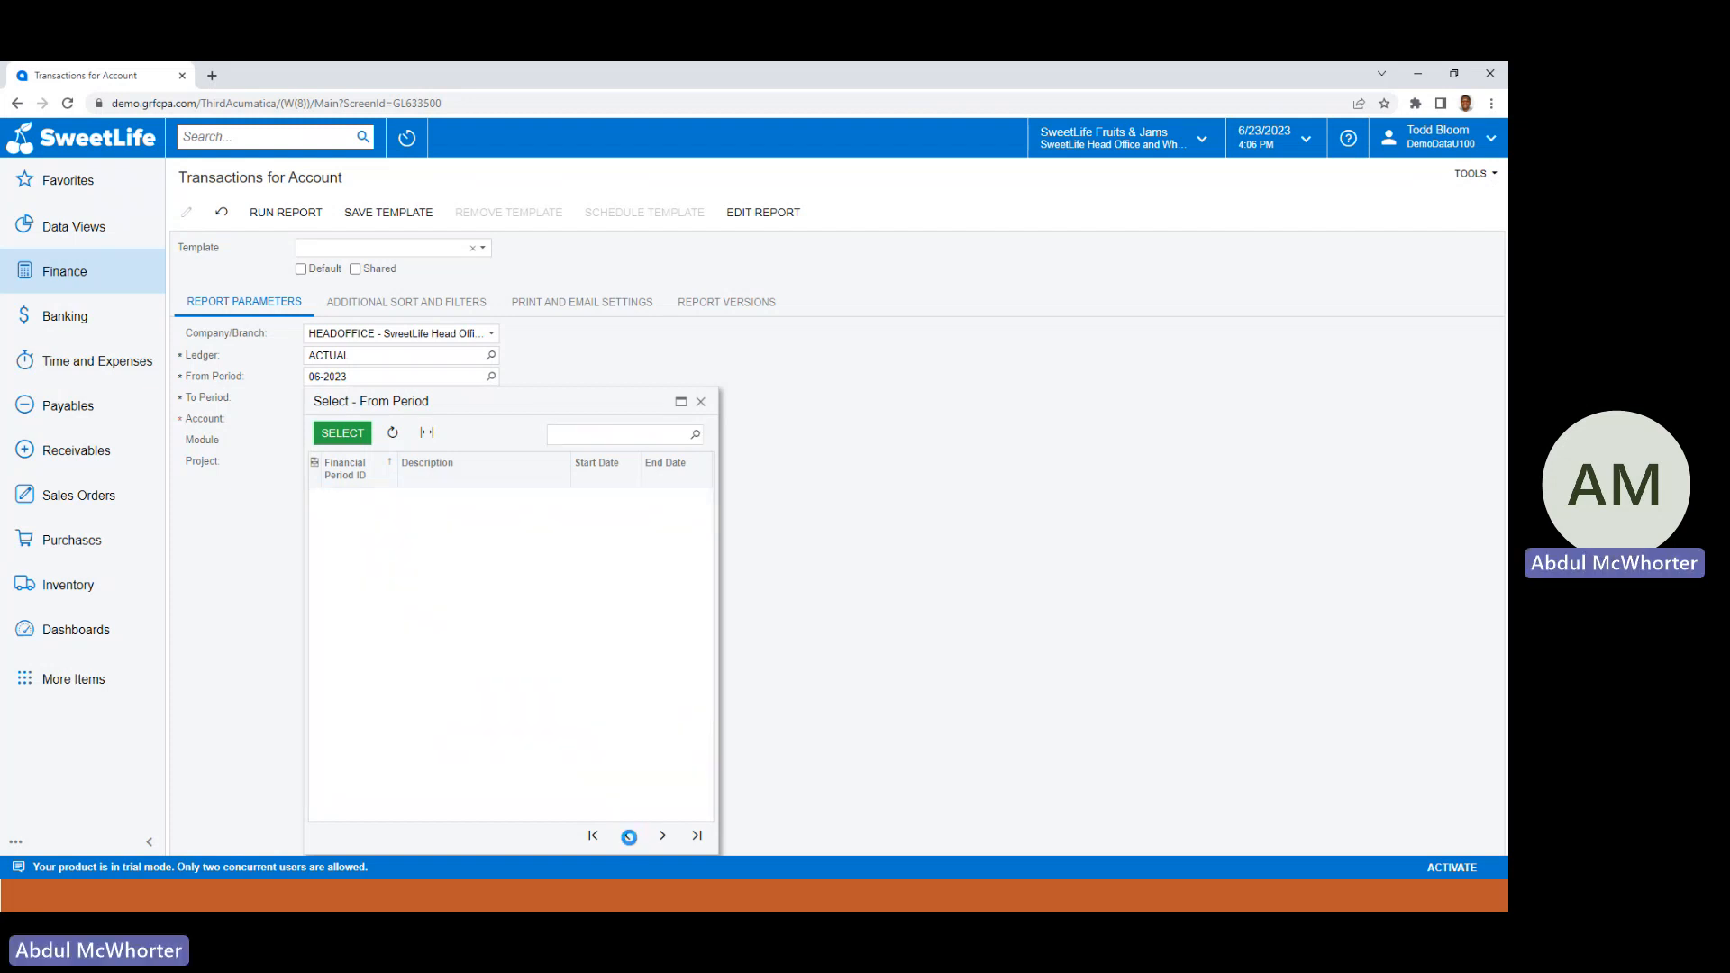
left_click(628, 836)
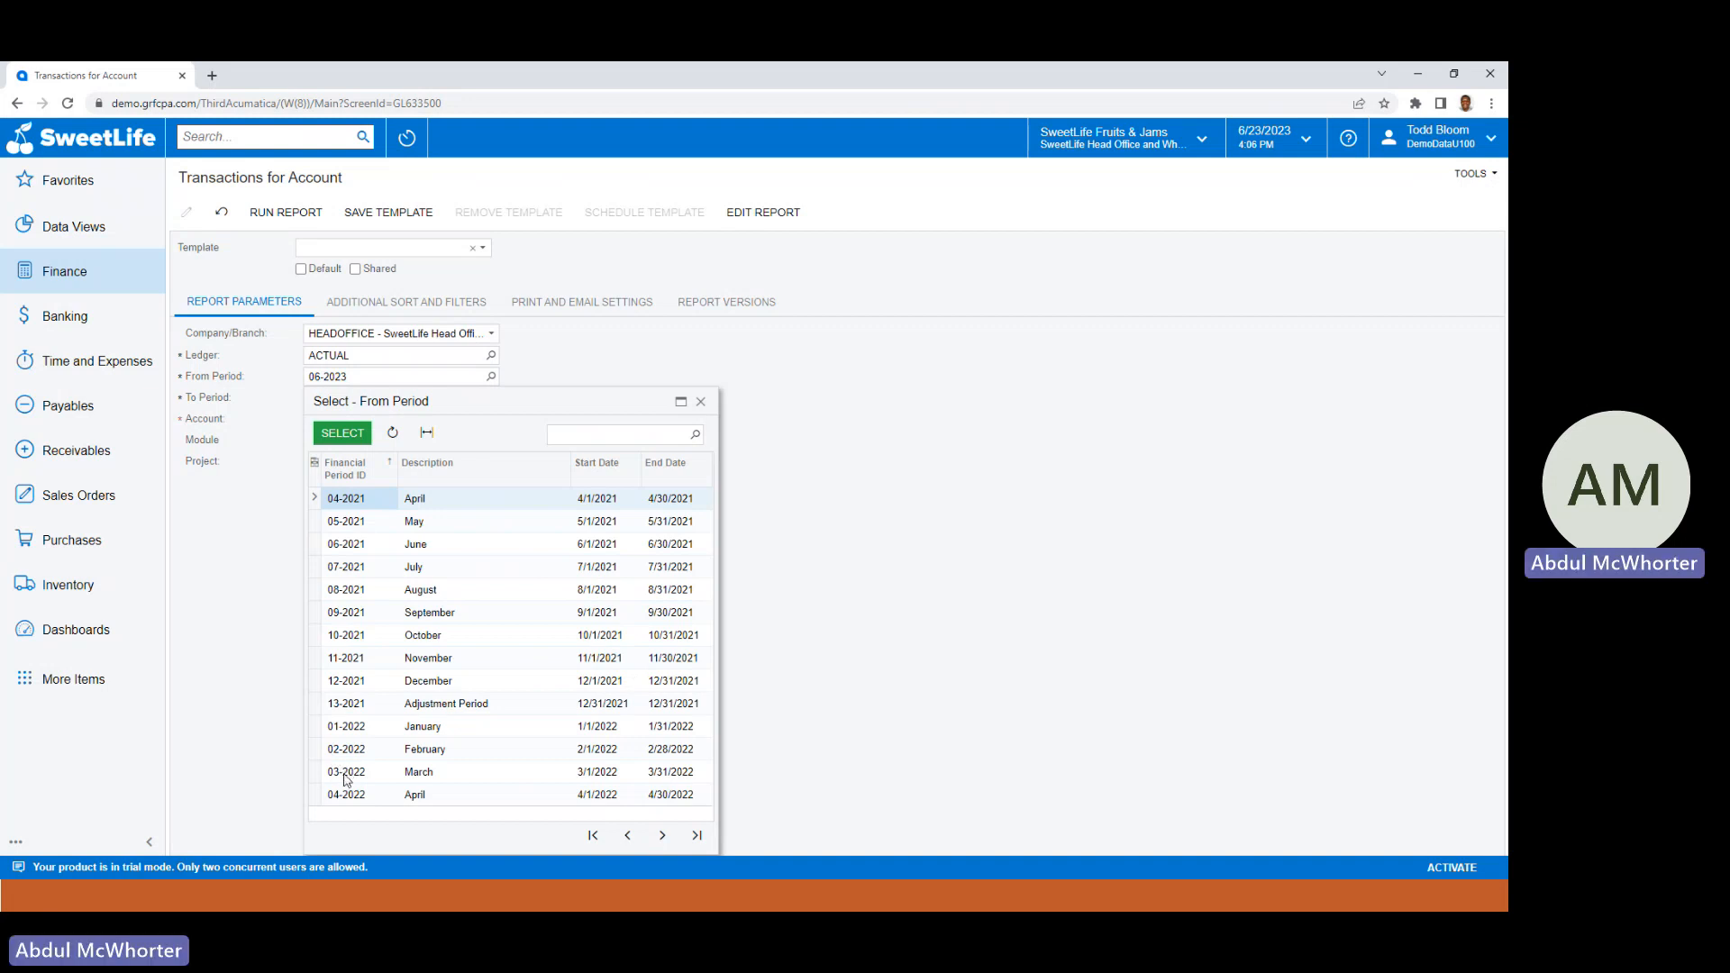
double_click(344, 773)
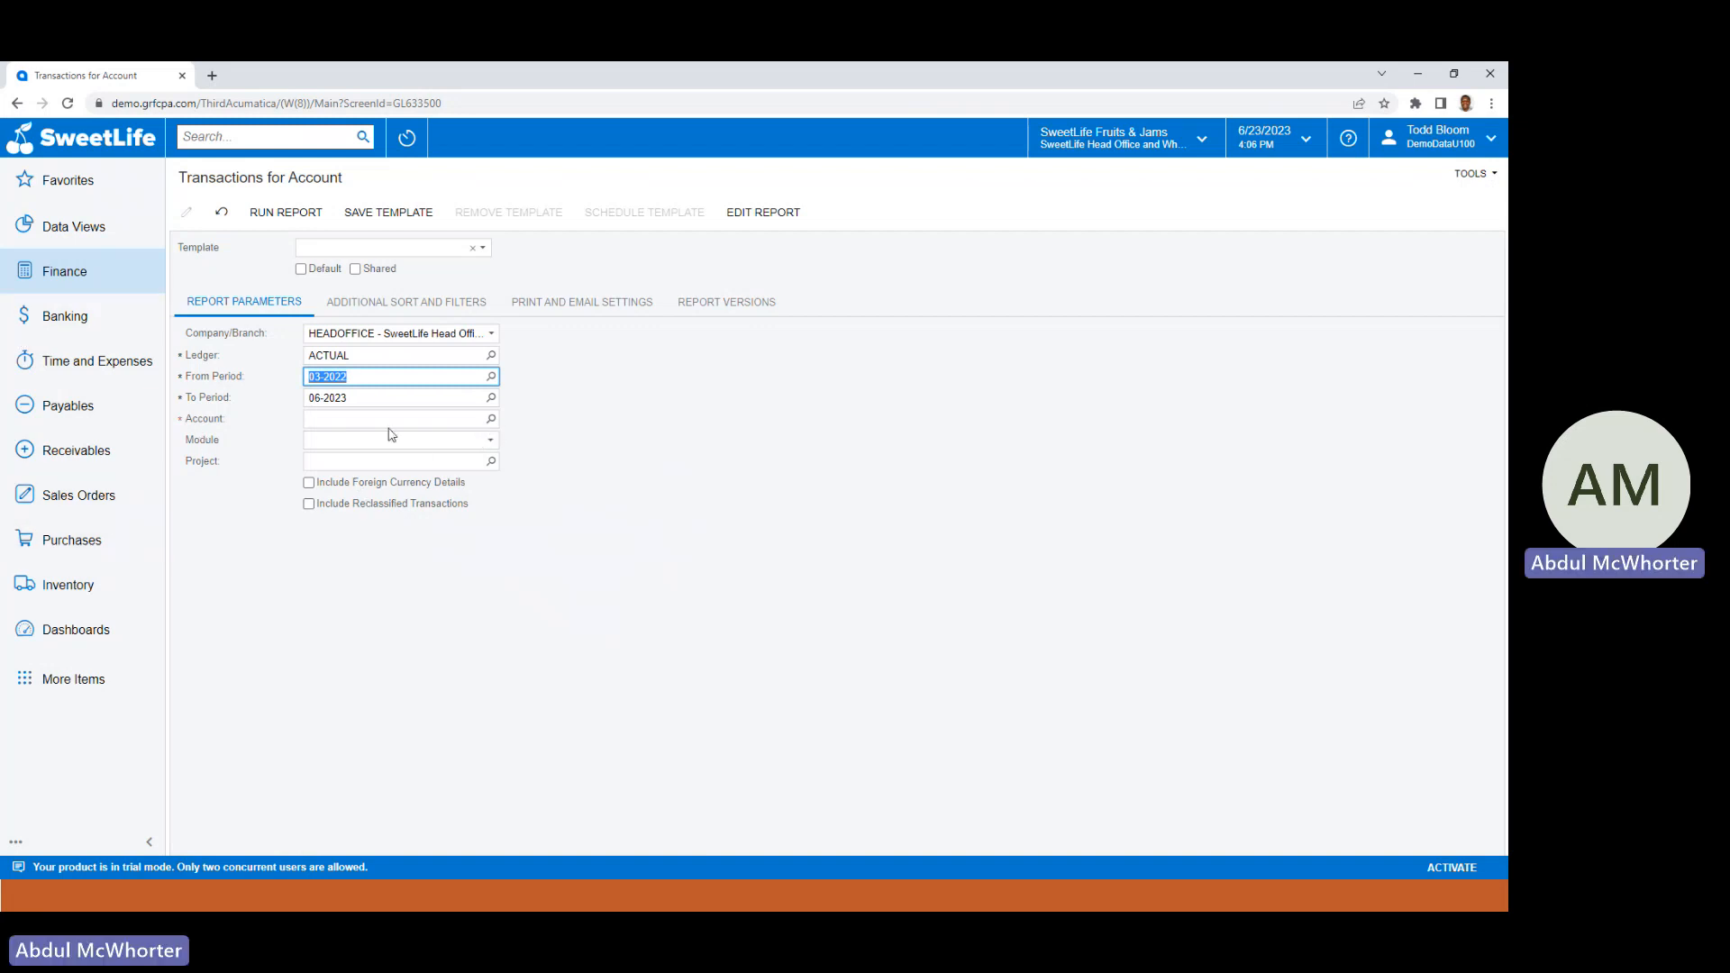
Run the Transactions for Account report for account 62400 and open the Desk Chair Repair batch GL000053 from it.
left_click(365, 420)
type("624")
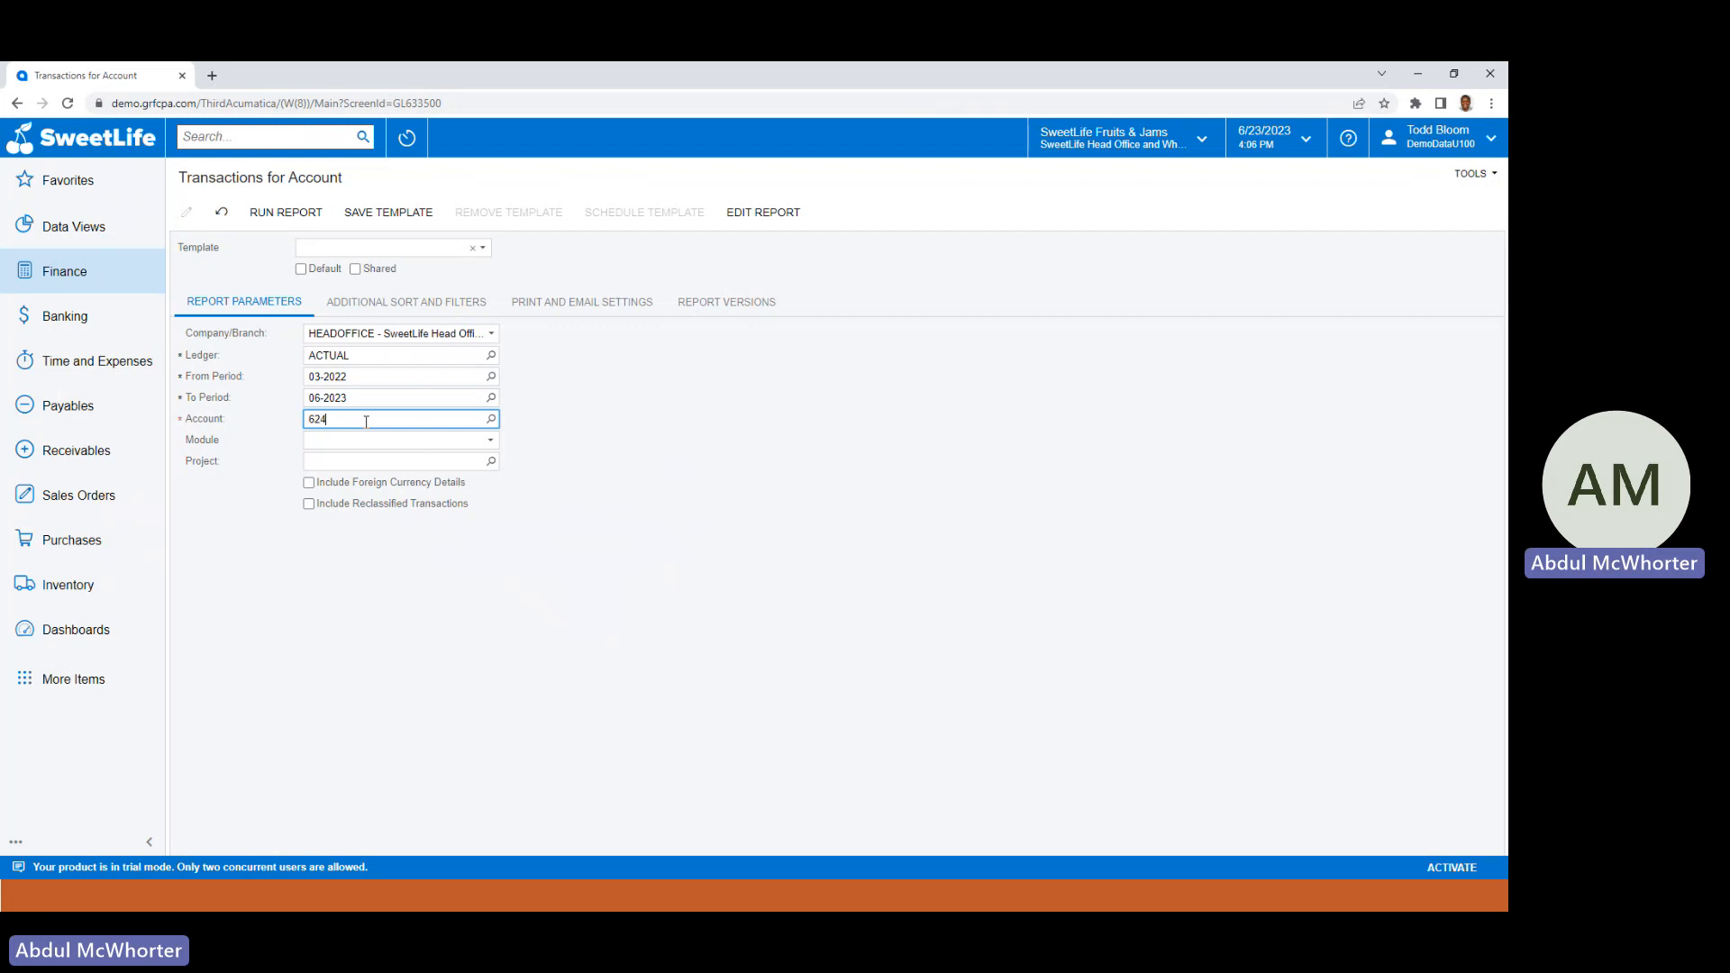
type("00")
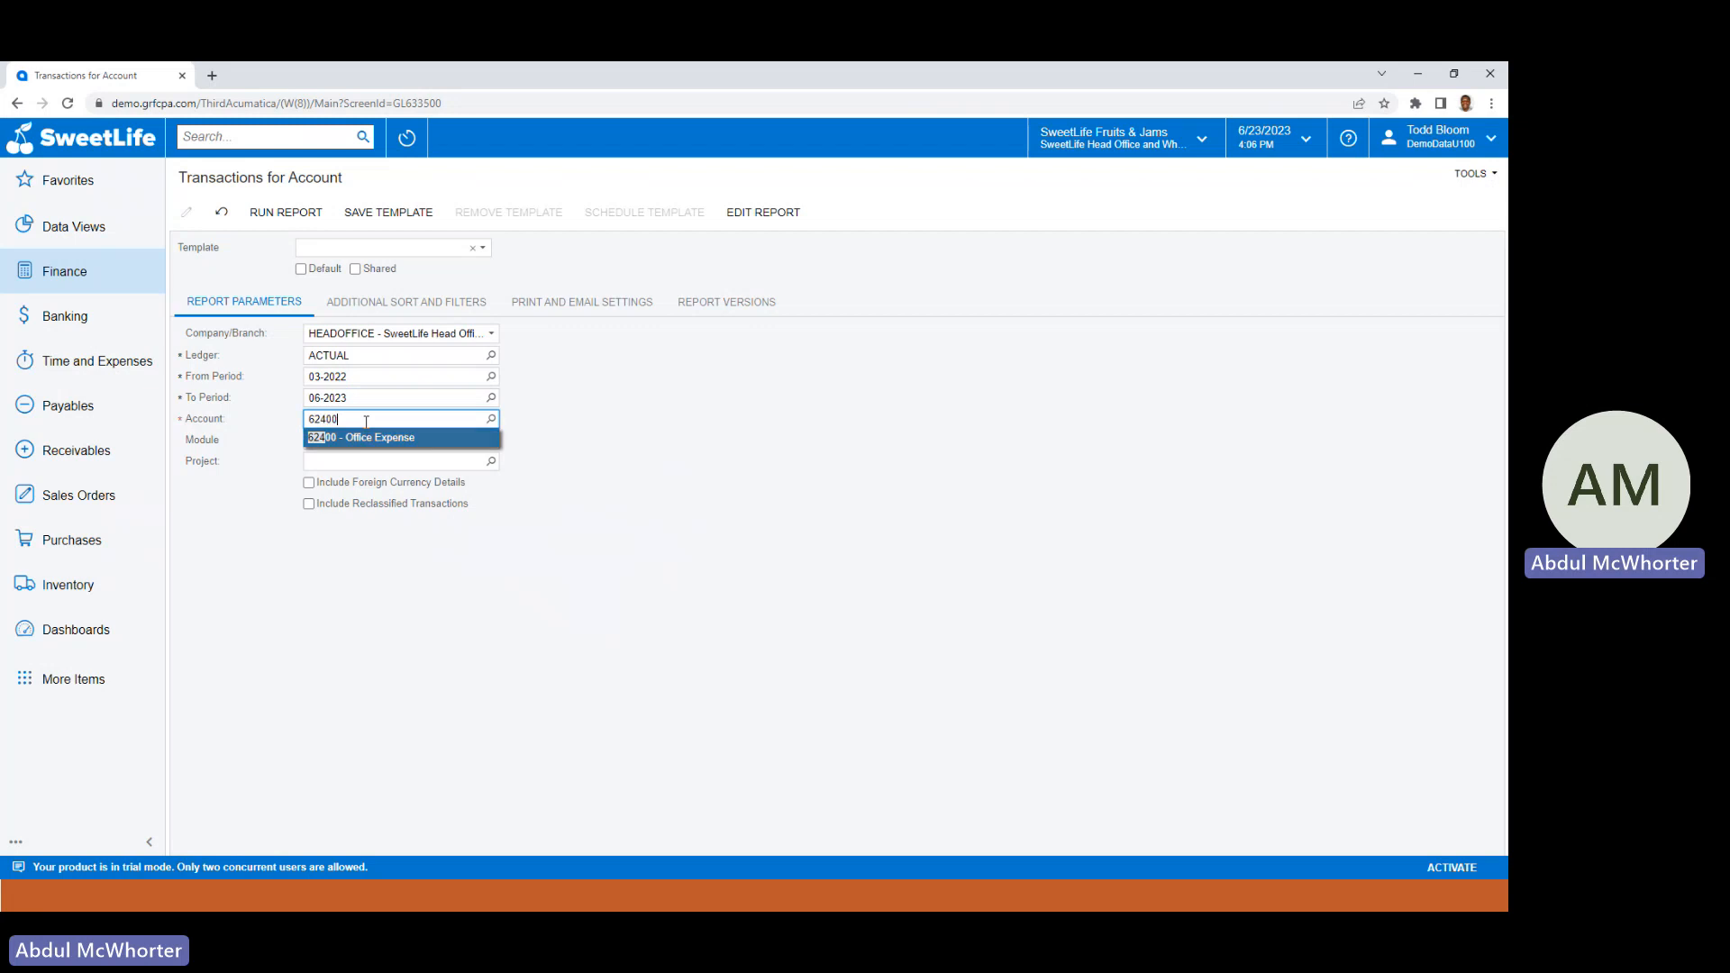
left_click(764, 438)
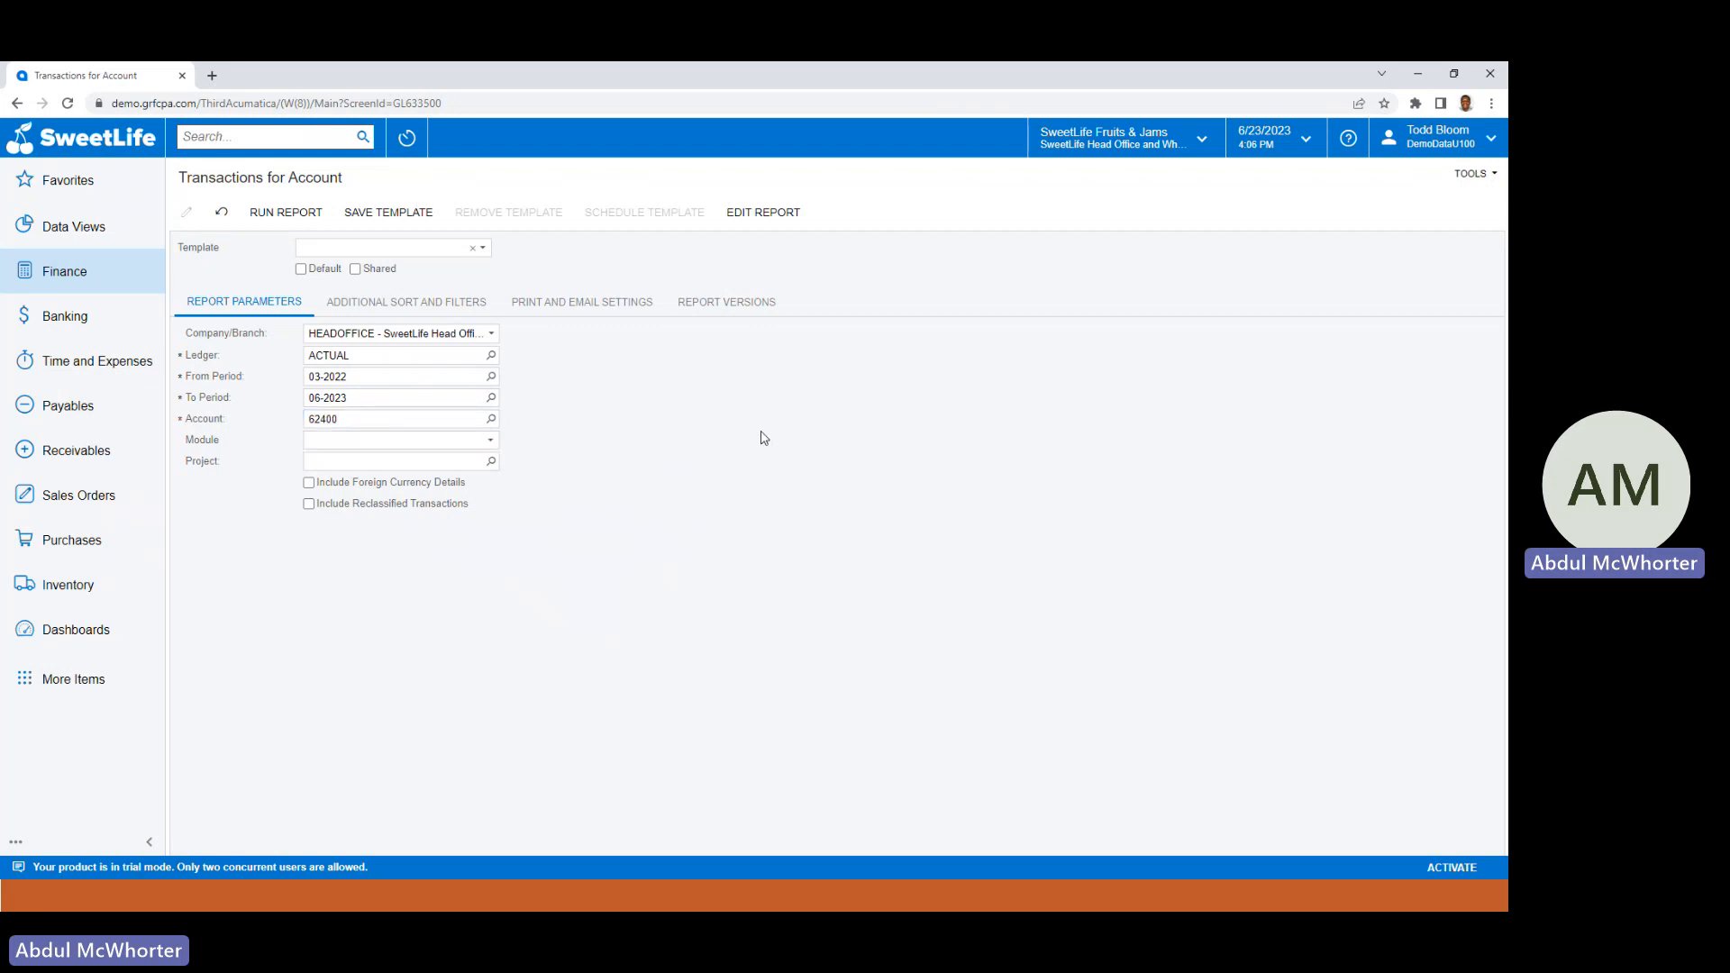
left_click(276, 214)
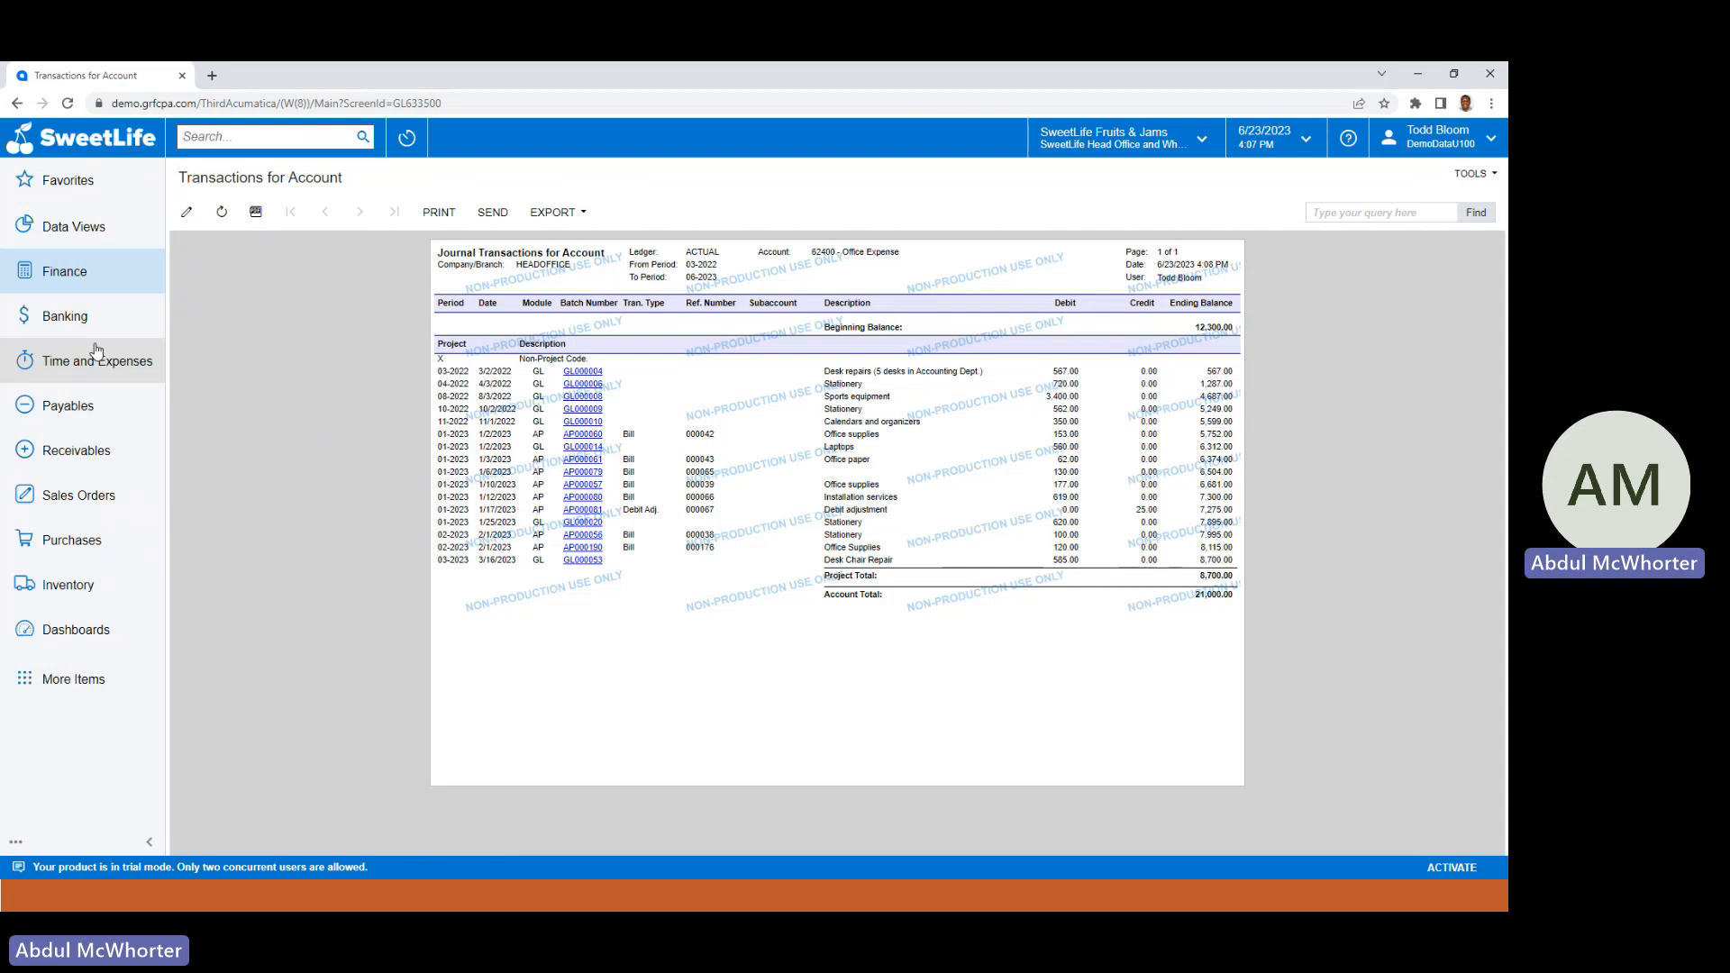
left_click(579, 562)
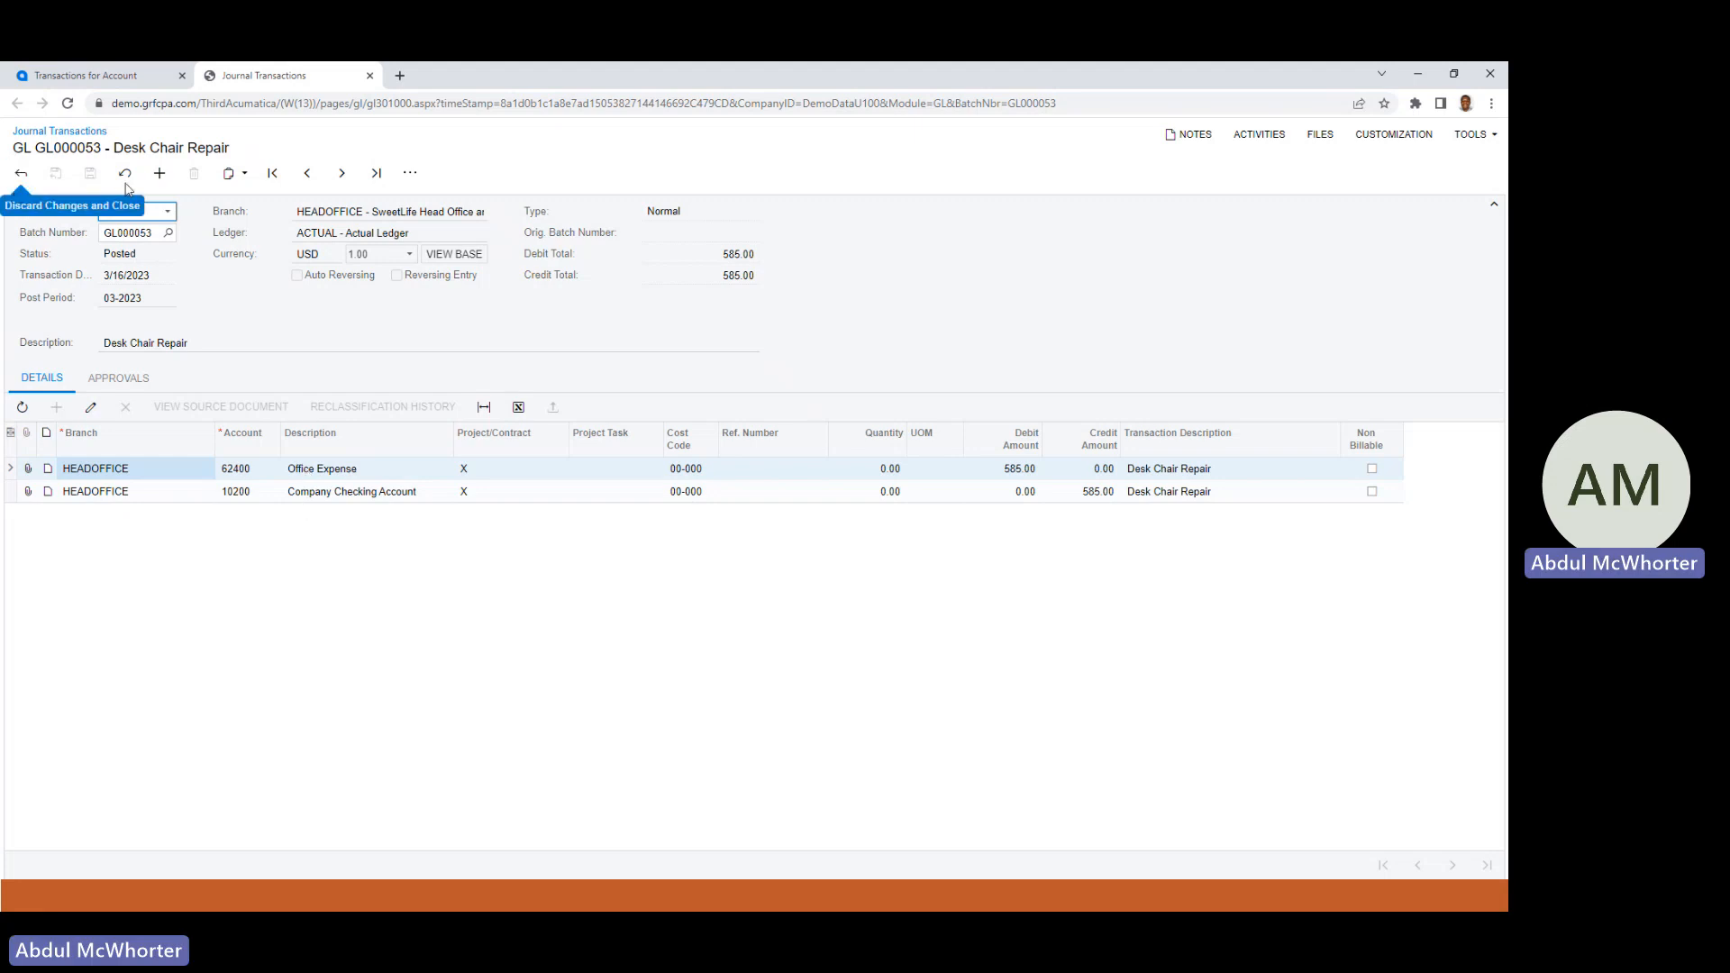
Reclassify the Office Expense line of batch GL000053 to account 62950 - Repairs and process the reclassification.
left_click(407, 177)
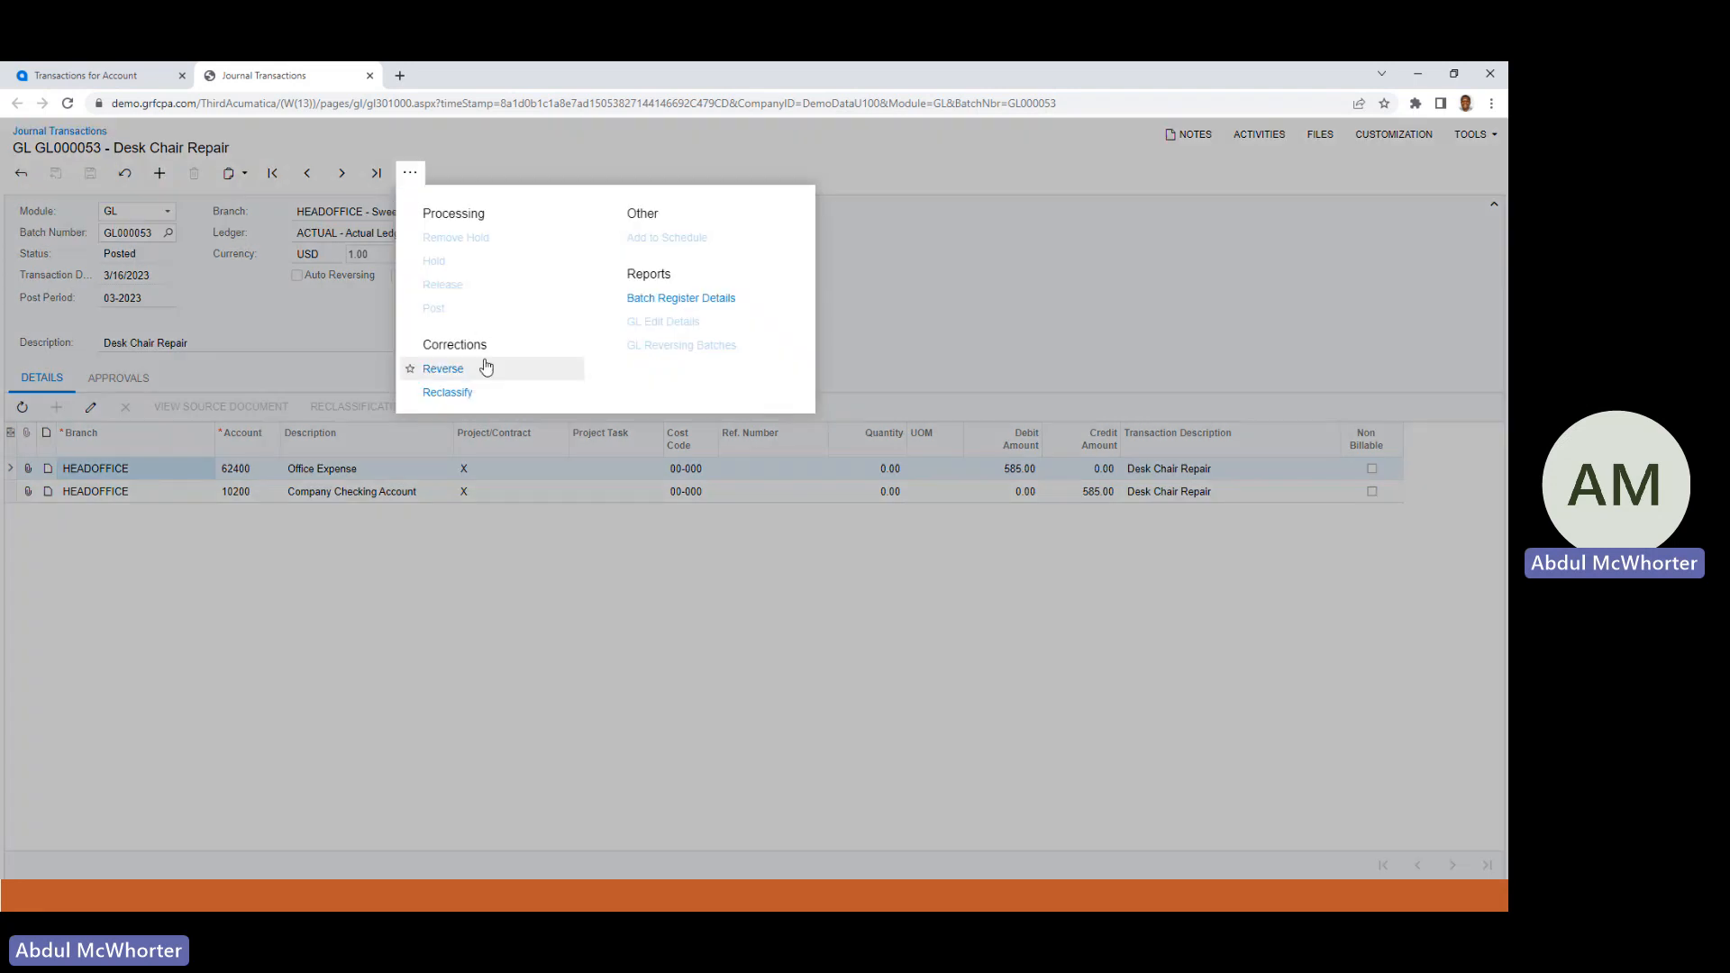
left_click(448, 393)
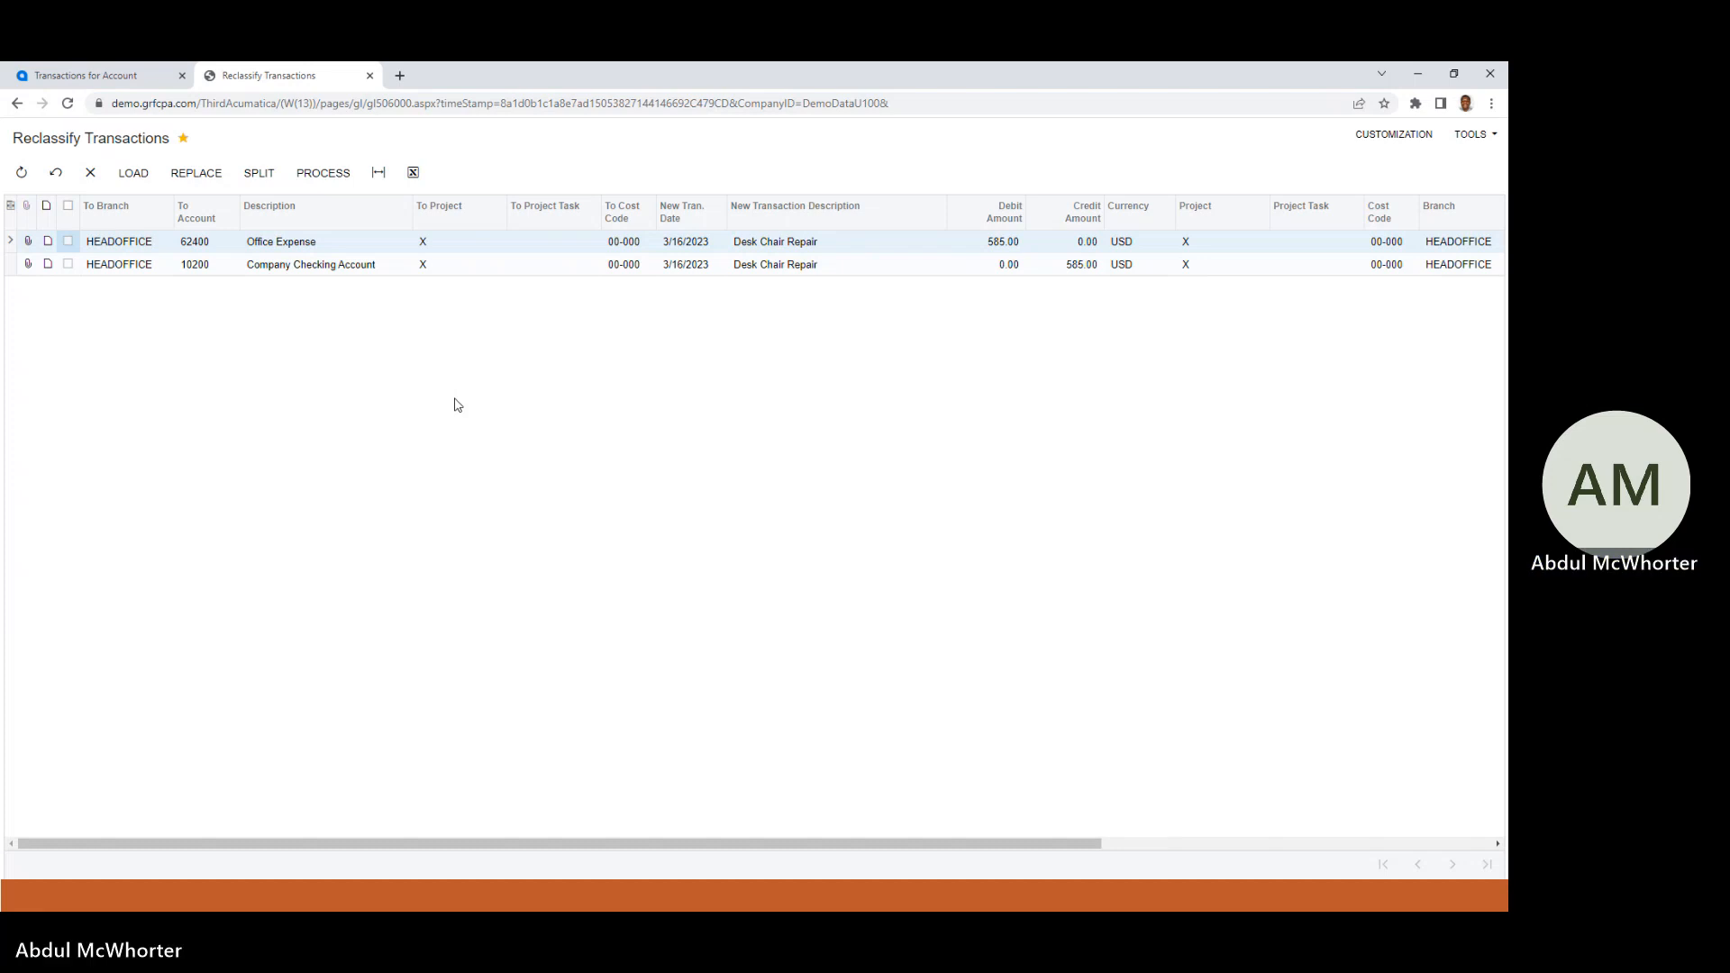
left_click(197, 250)
left_click(196, 246)
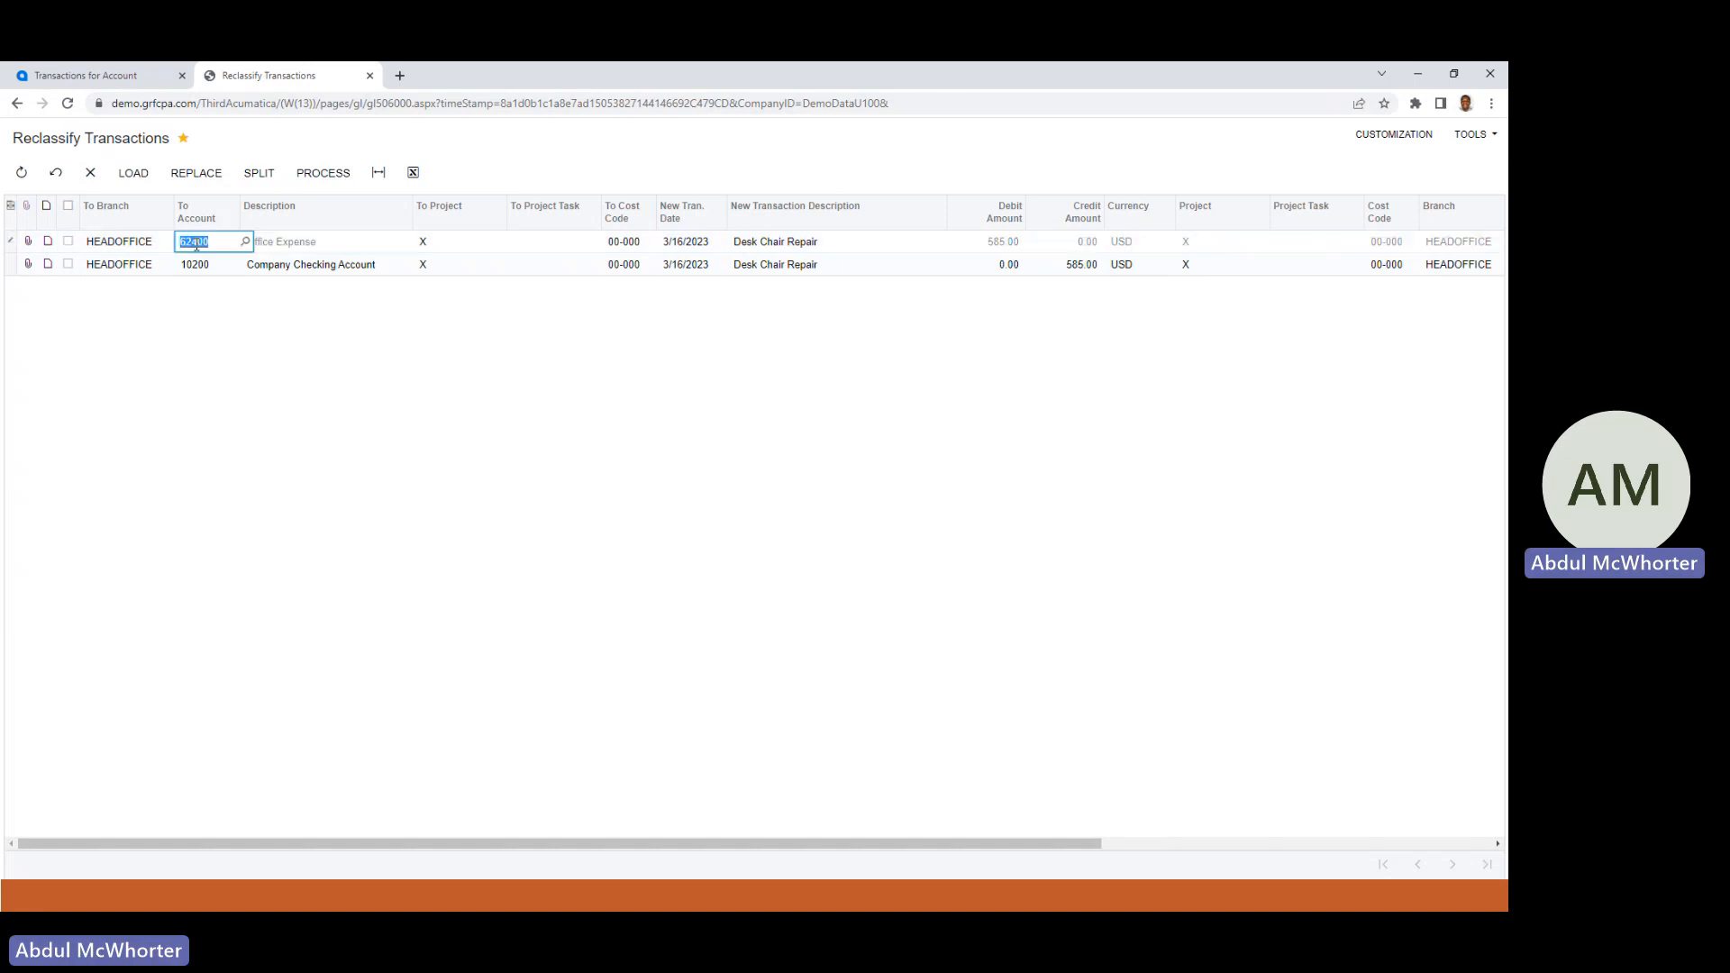
type("62")
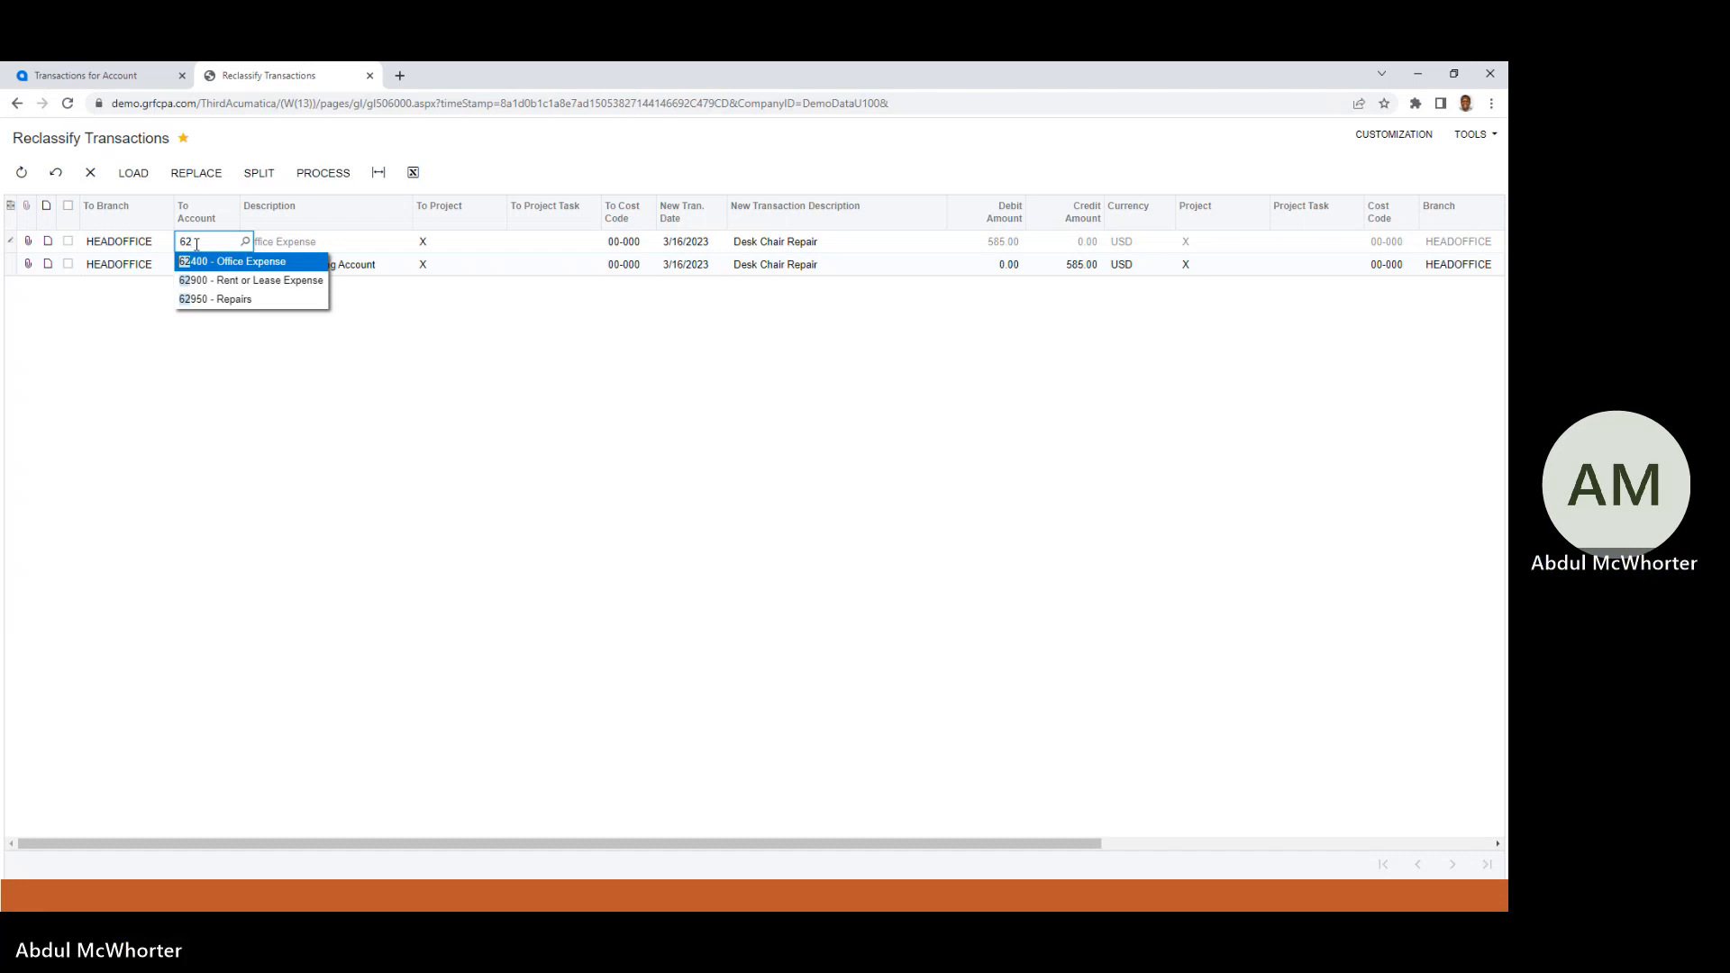
type("9")
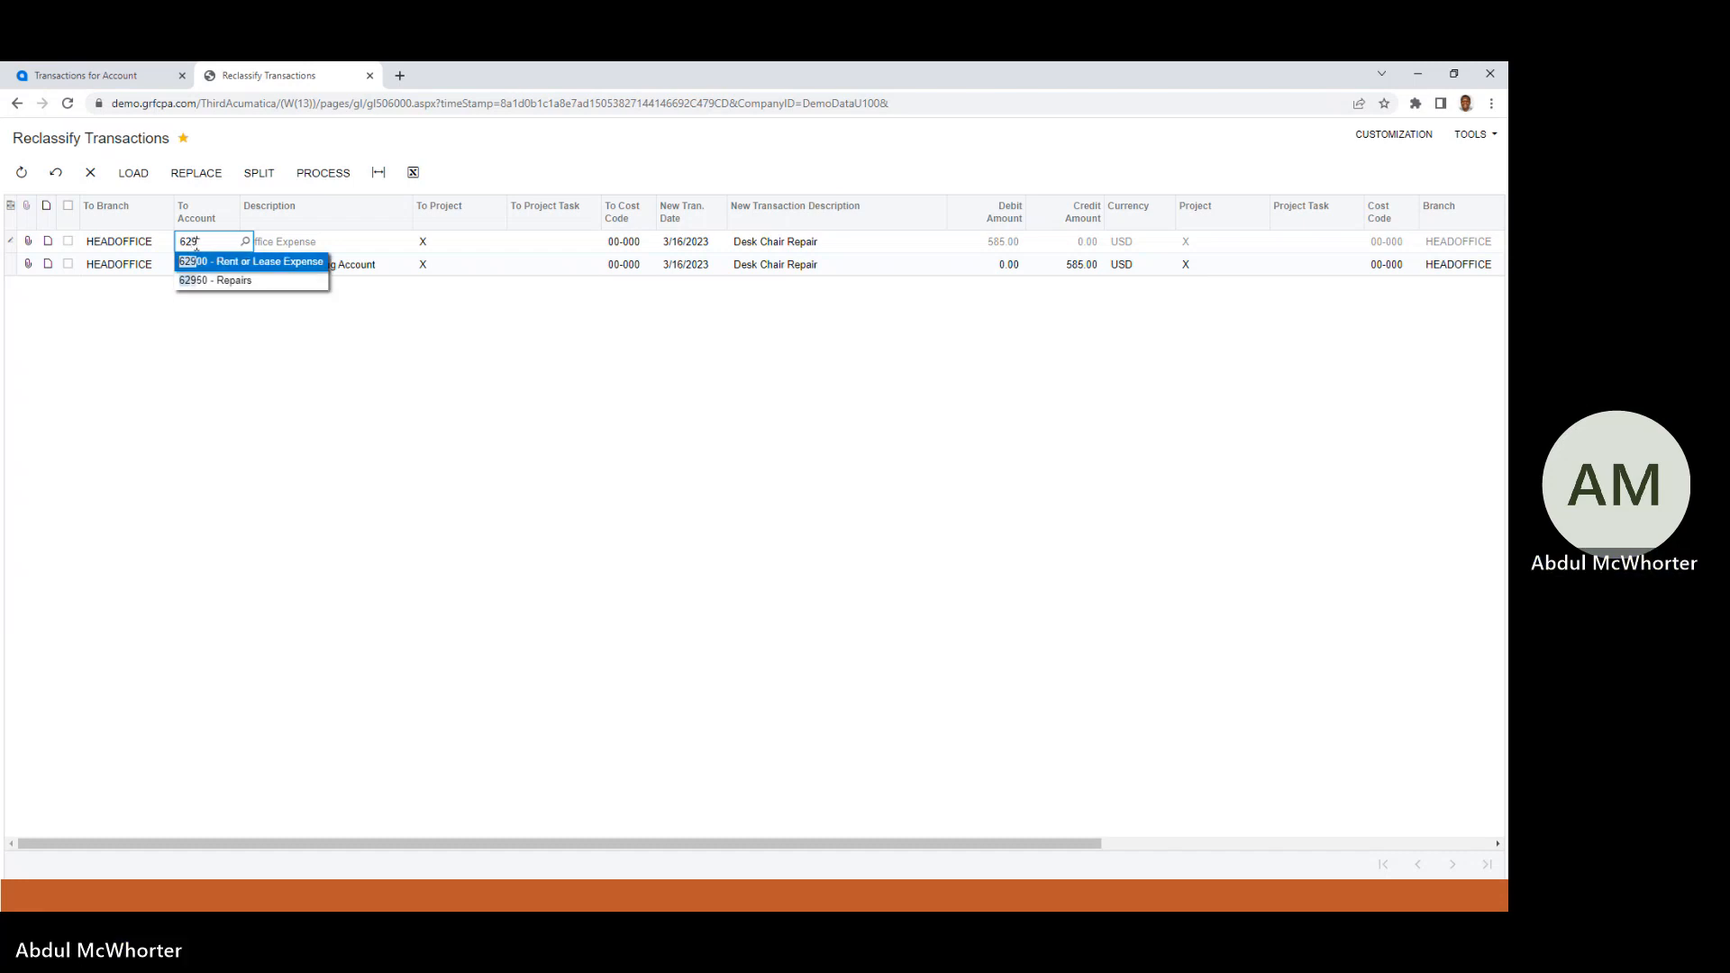
left_click(230, 280)
key("Tab")
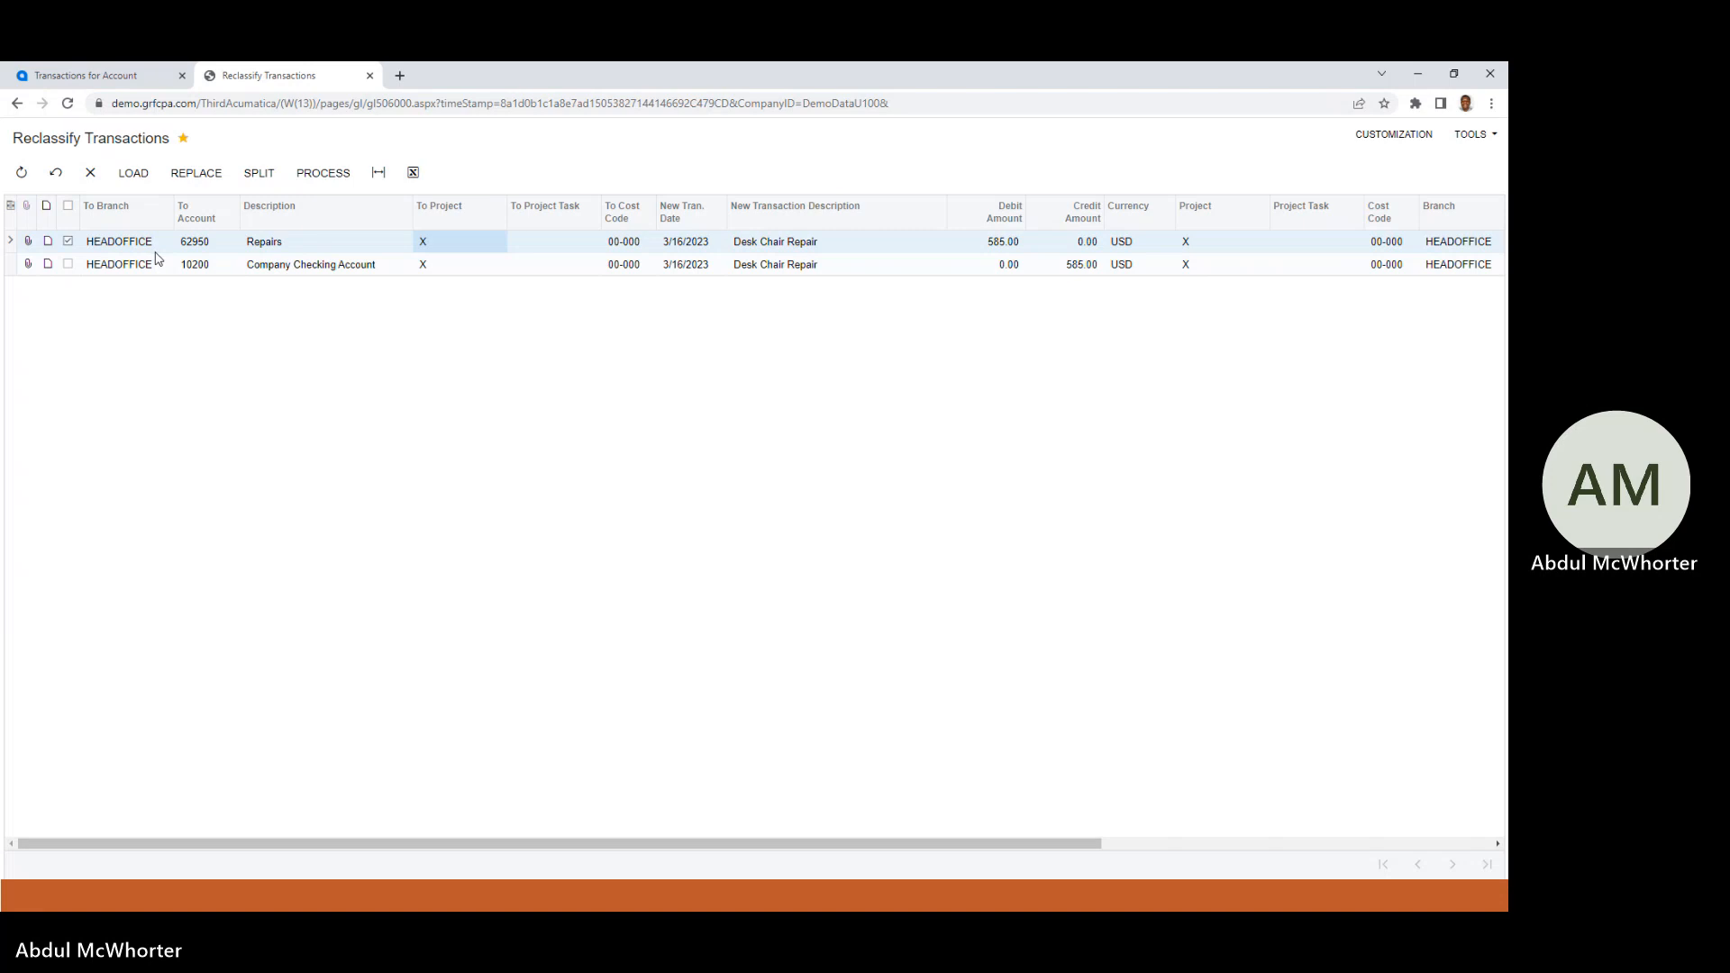
left_click(317, 176)
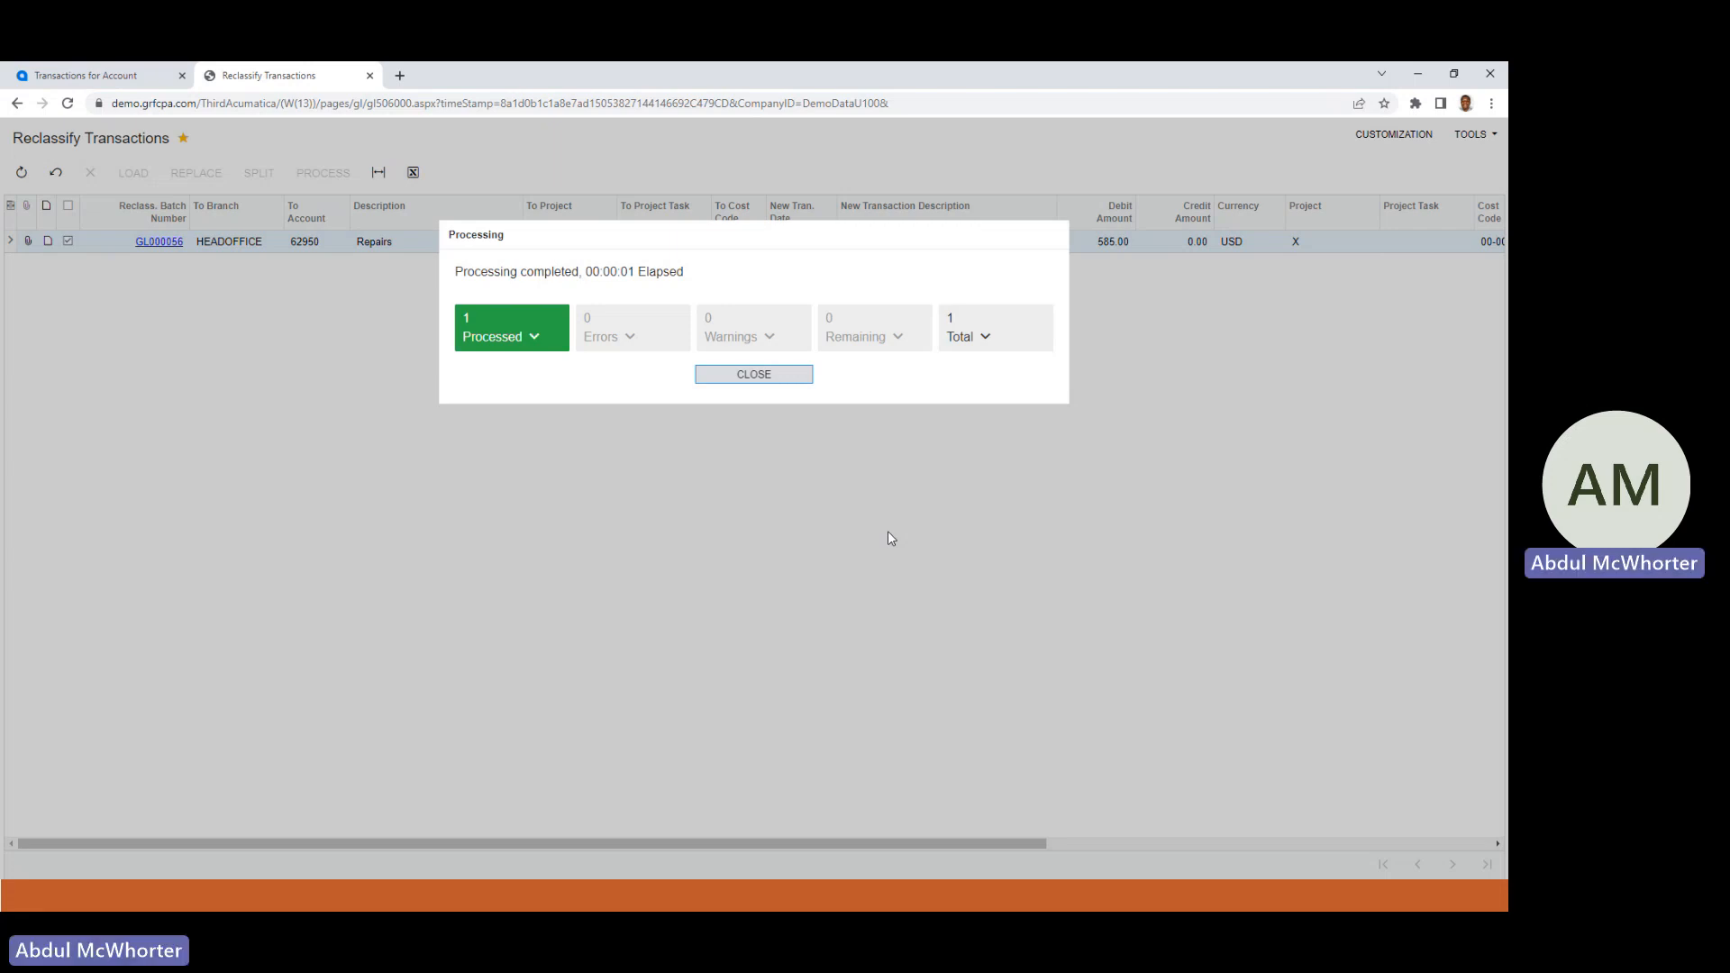
Open the reclassification batch from the processing results, take it off hold and release it, closing its window and Reclassify Transactions.
left_click(524, 345)
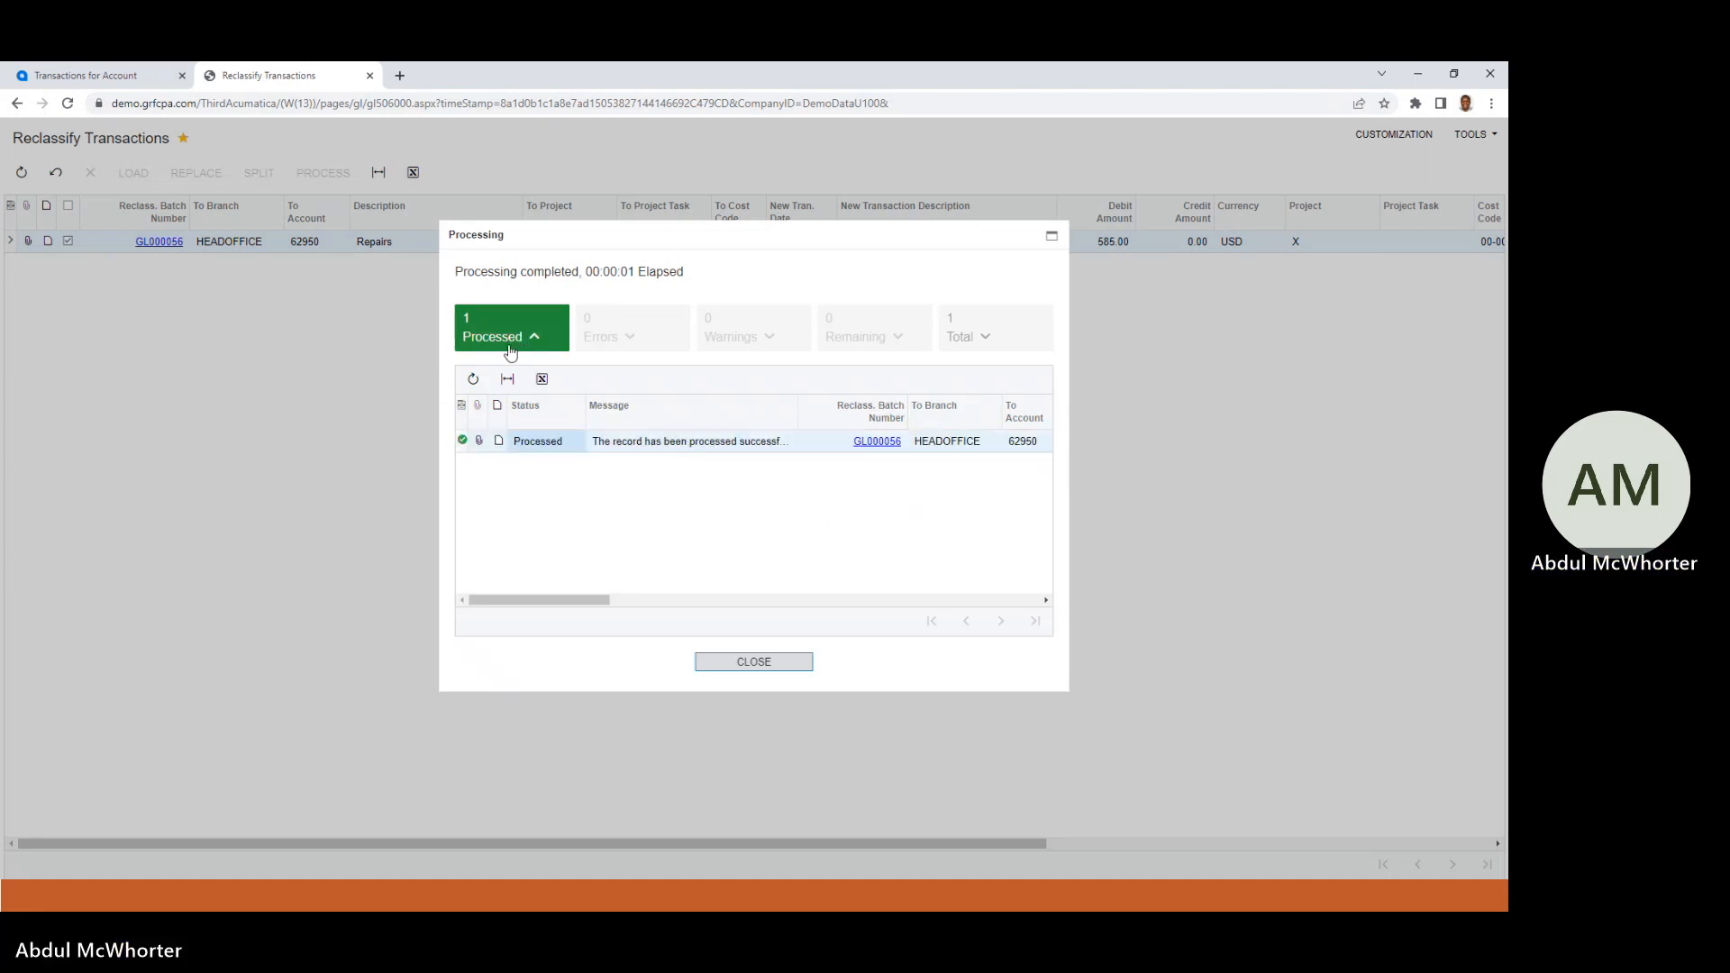
left_click(877, 442)
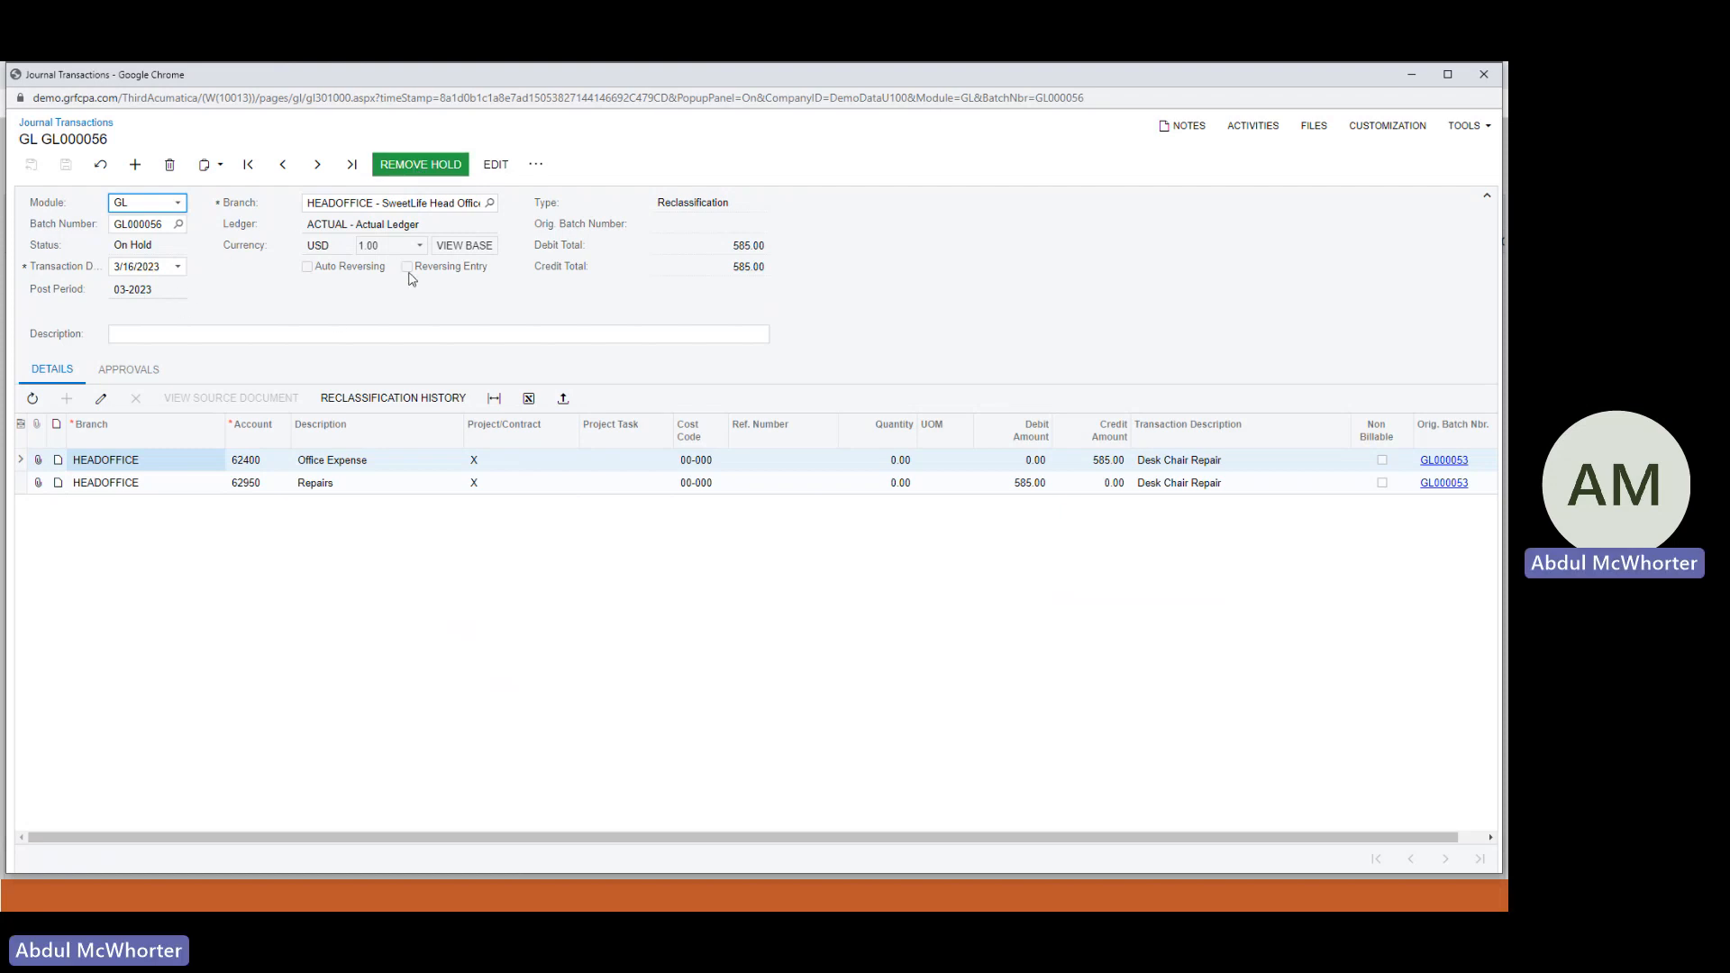
left_click(419, 163)
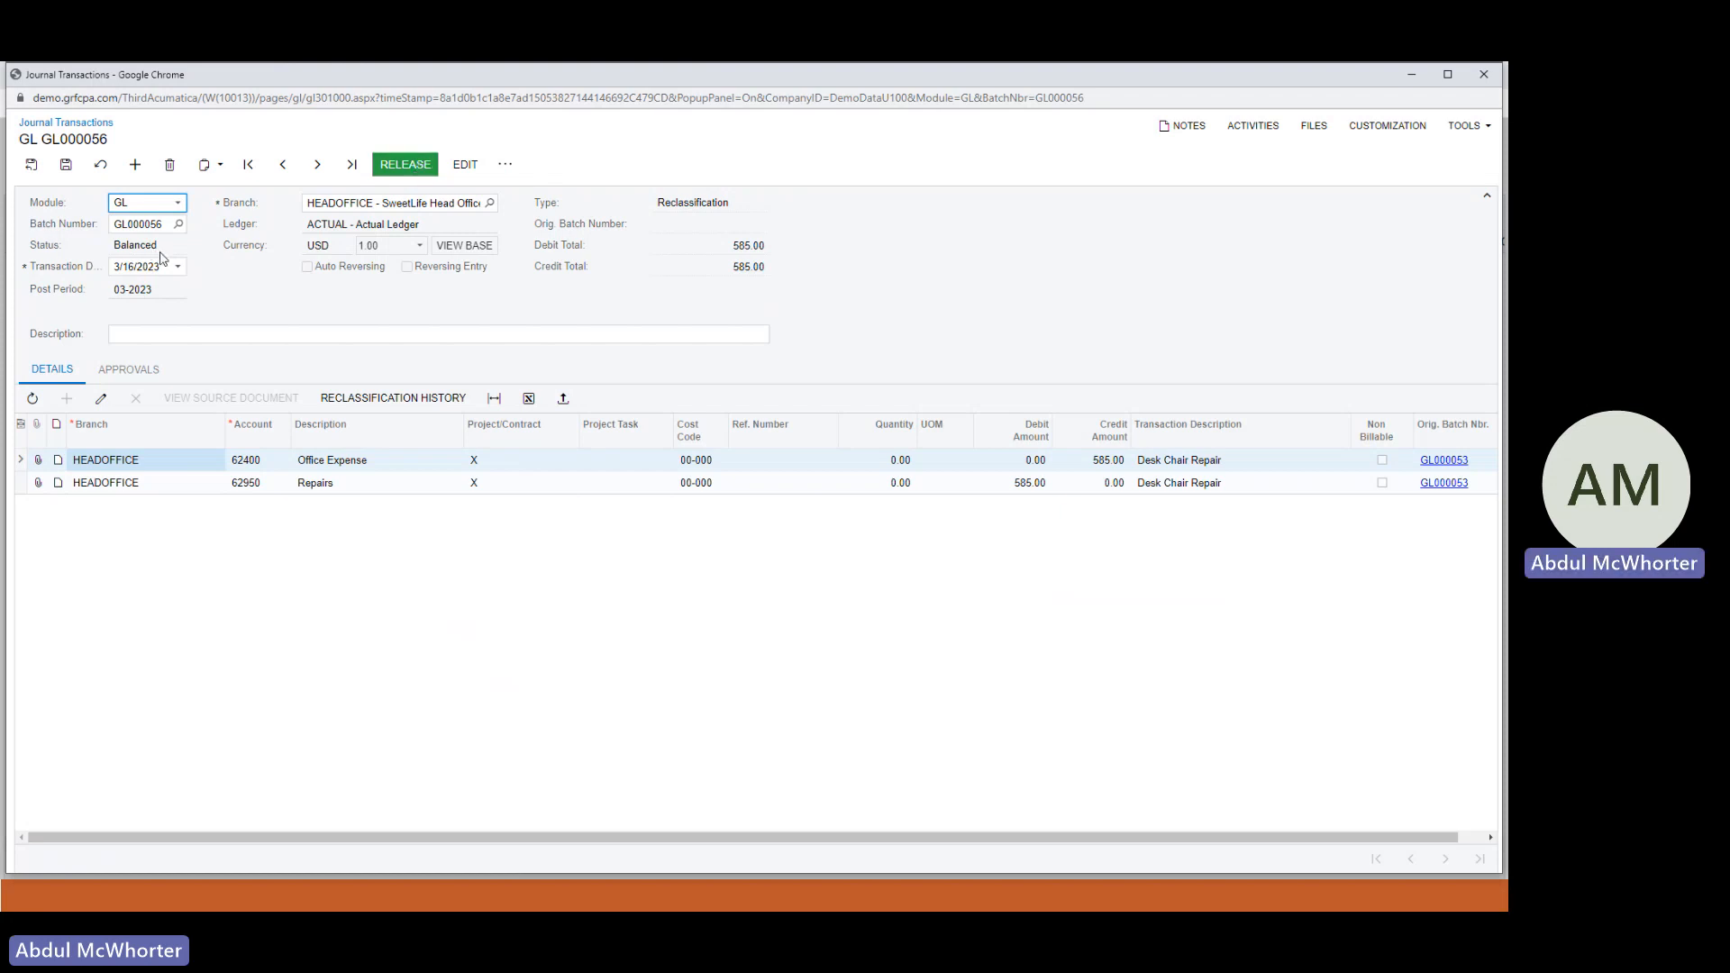
left_click(390, 168)
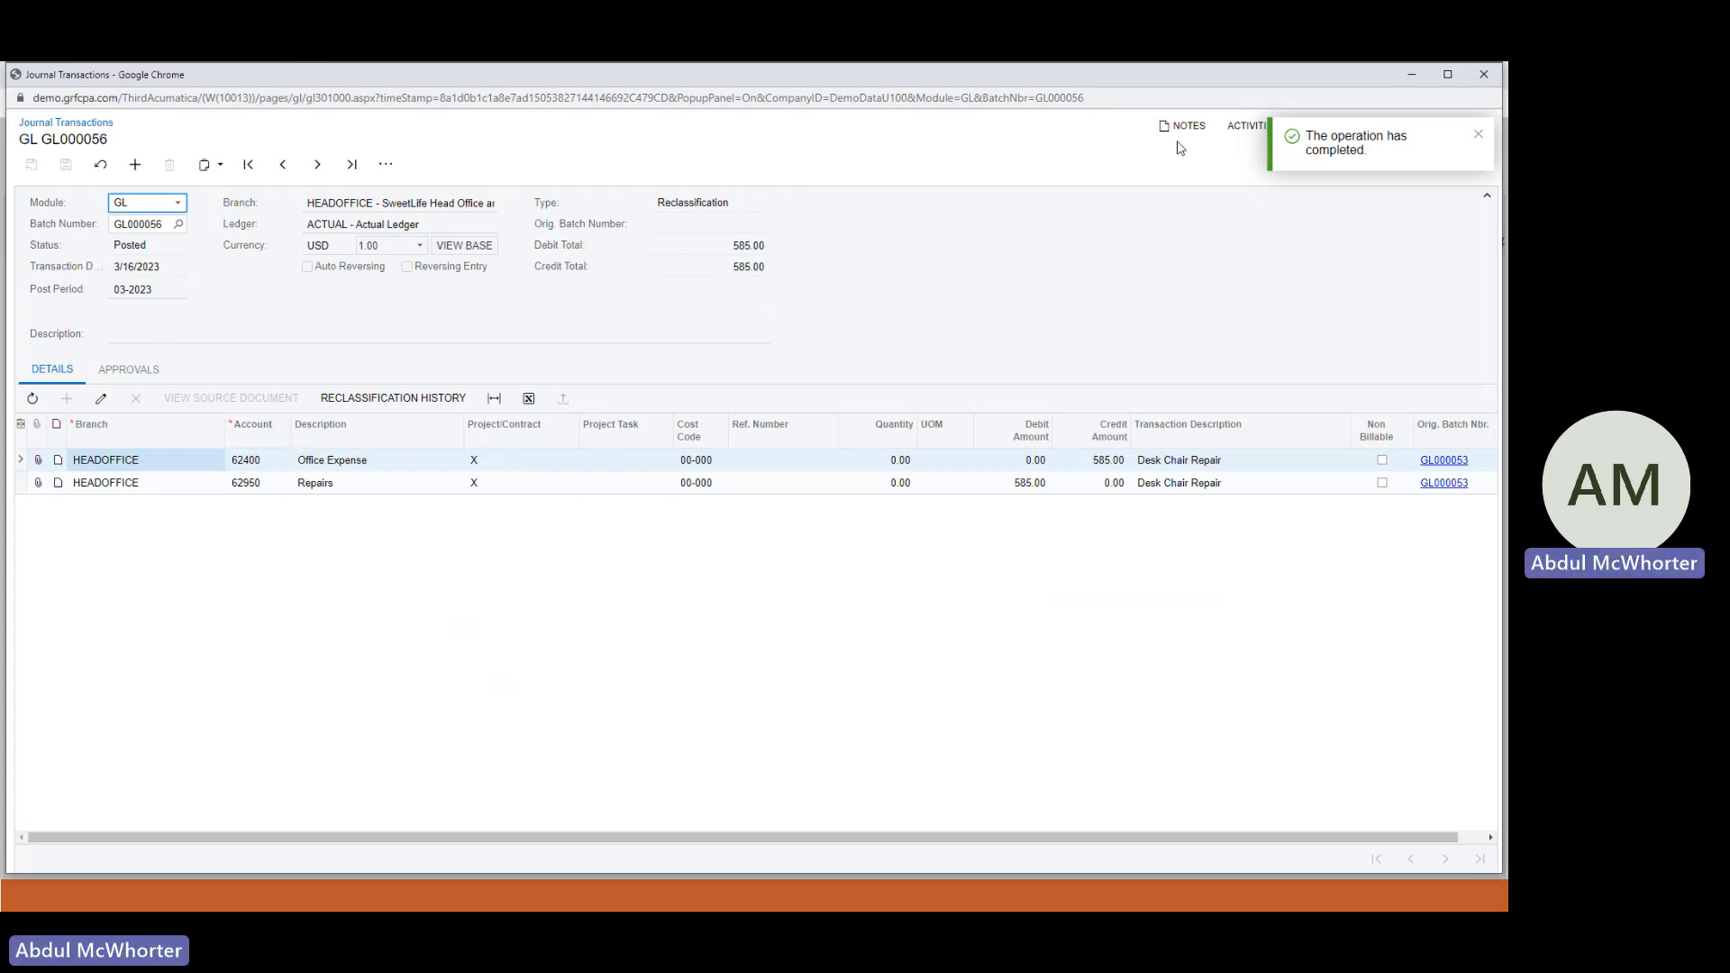
left_click(1479, 137)
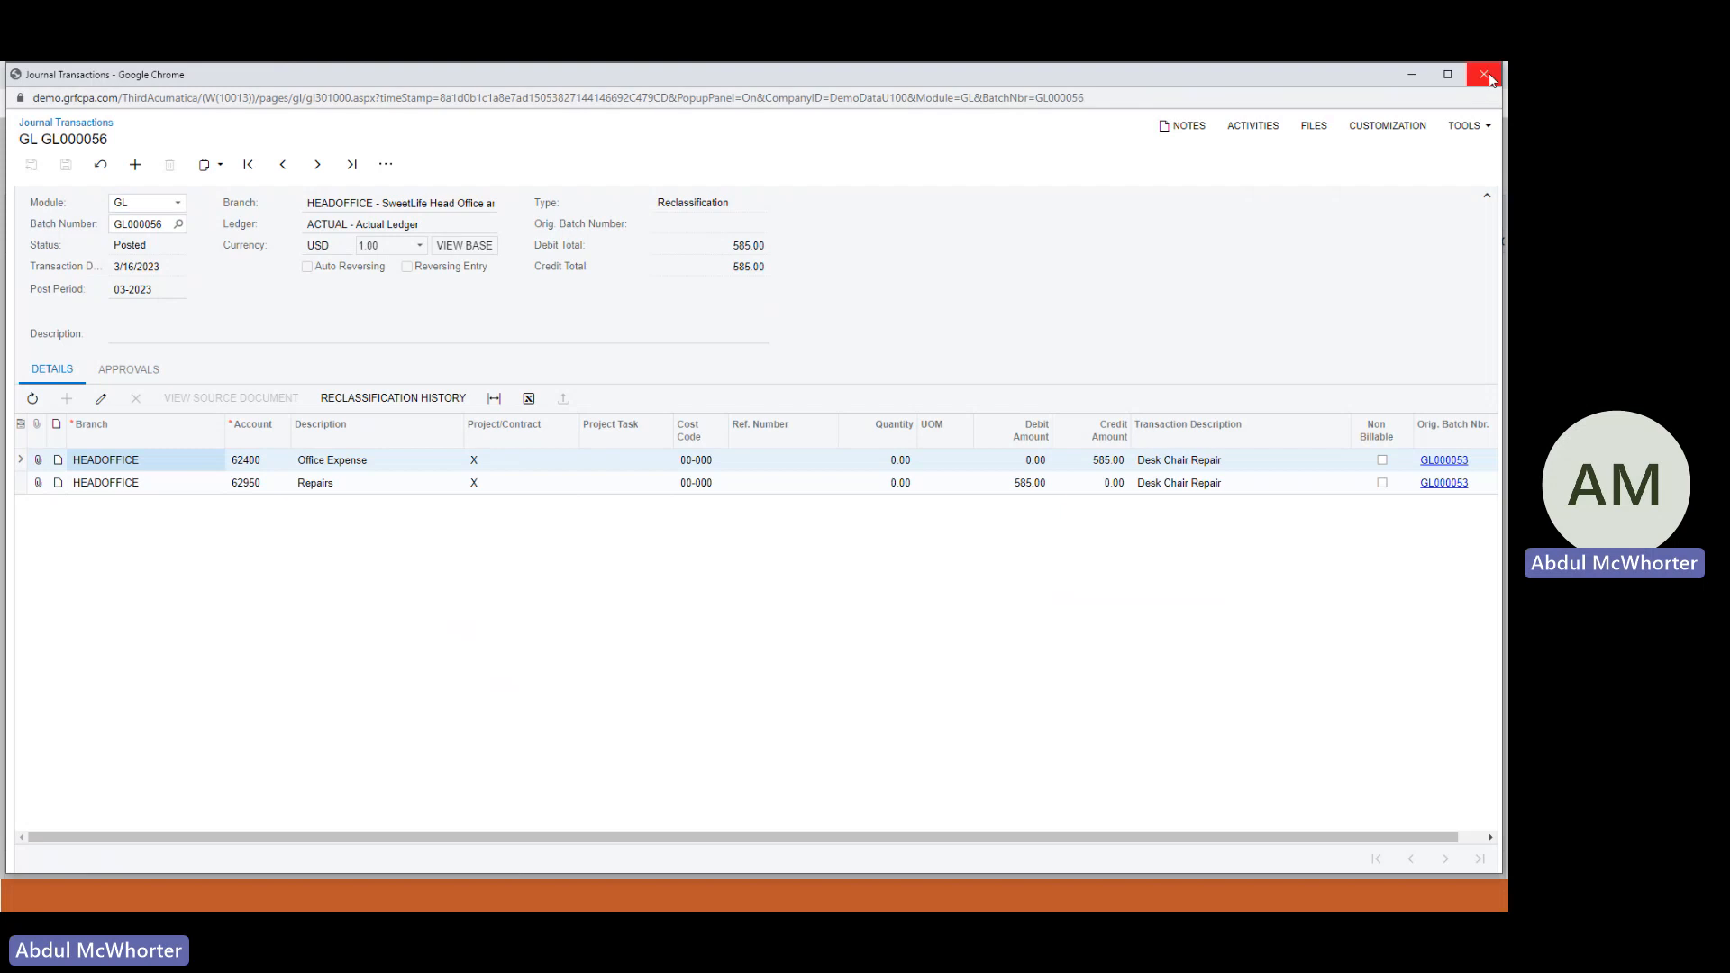
left_click(1485, 74)
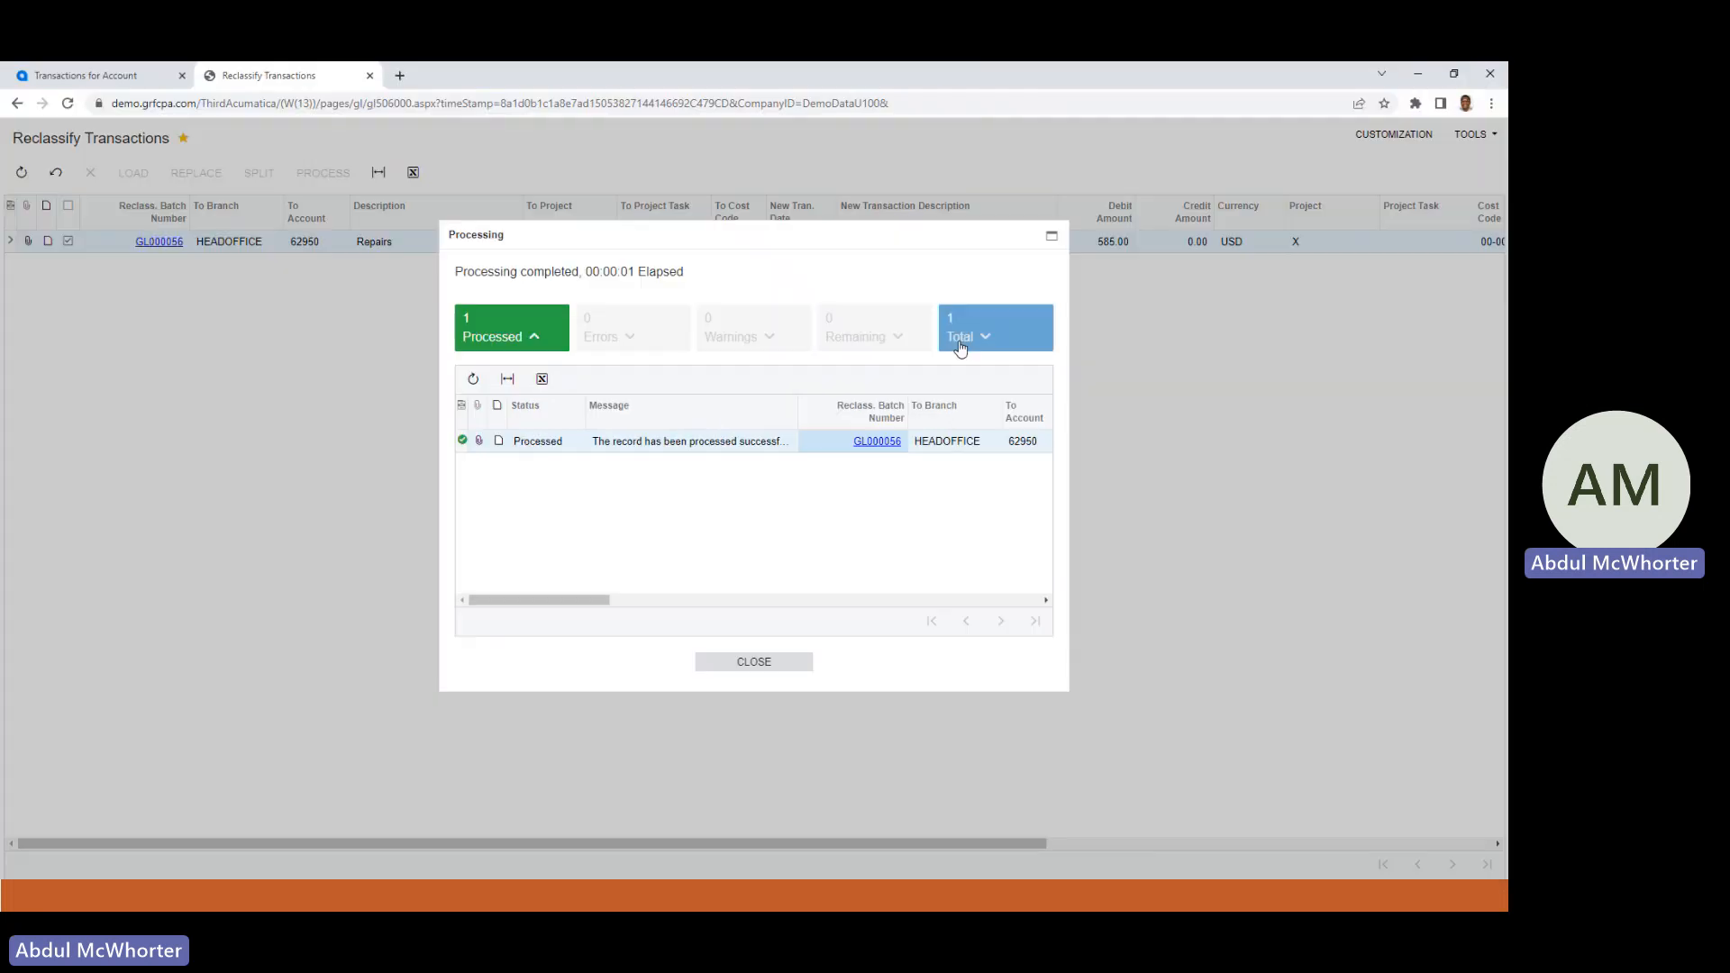
left_click(754, 662)
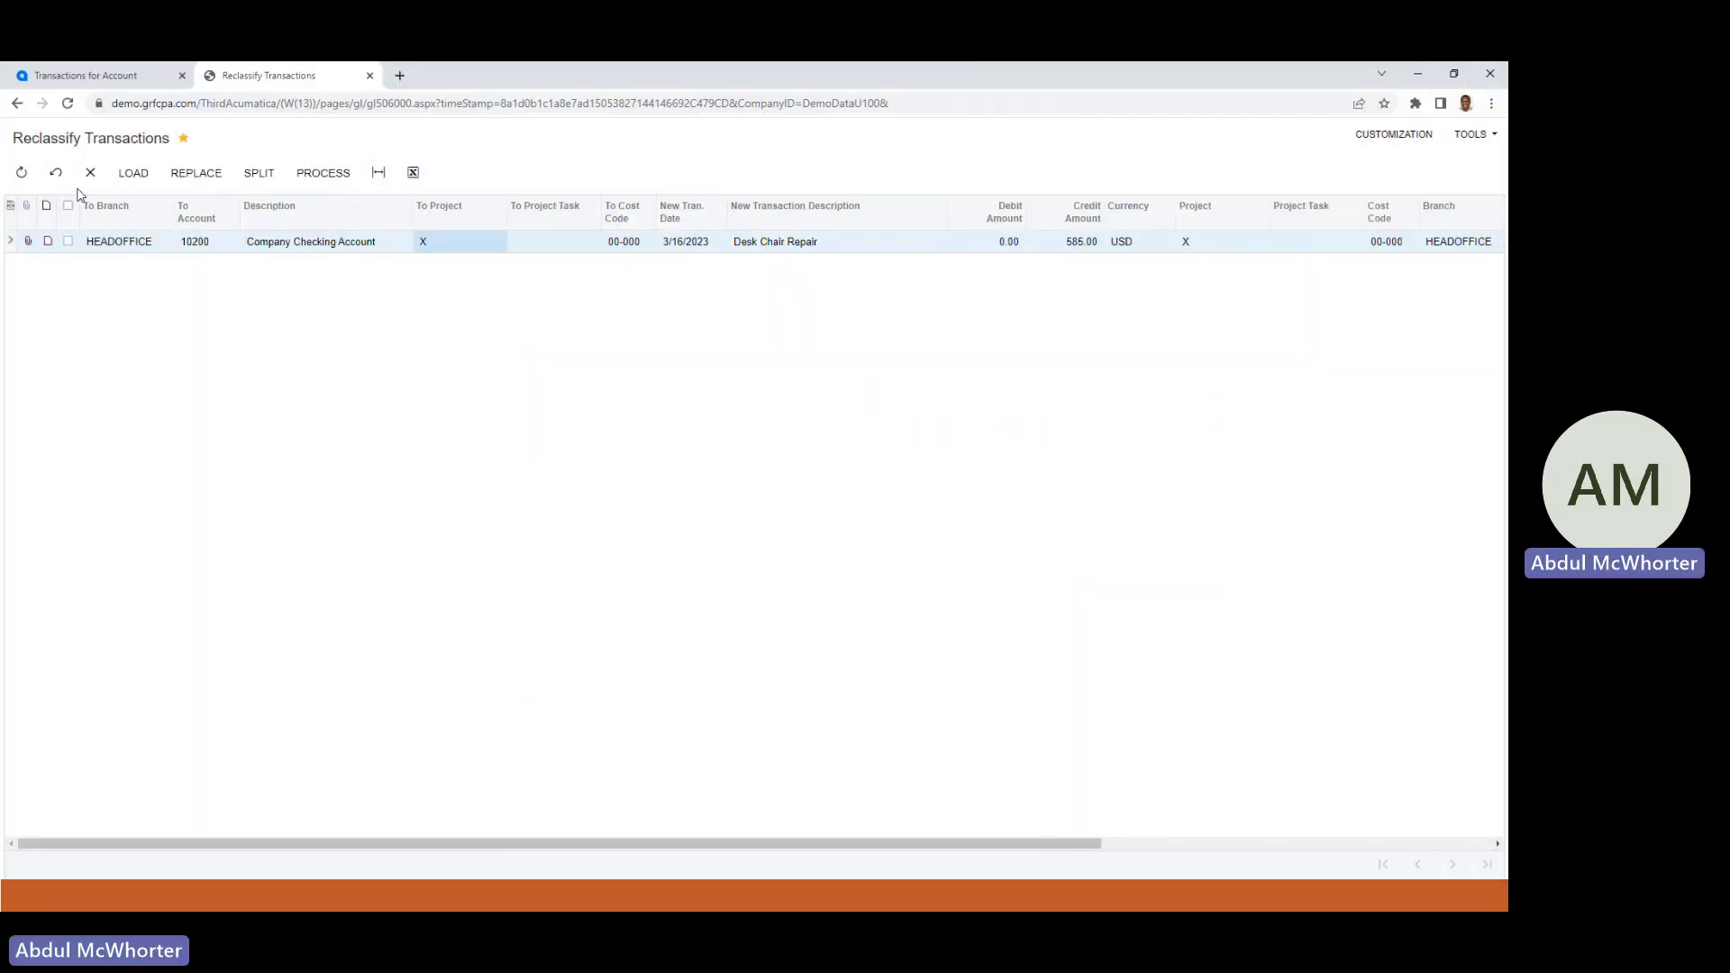
left_click(369, 76)
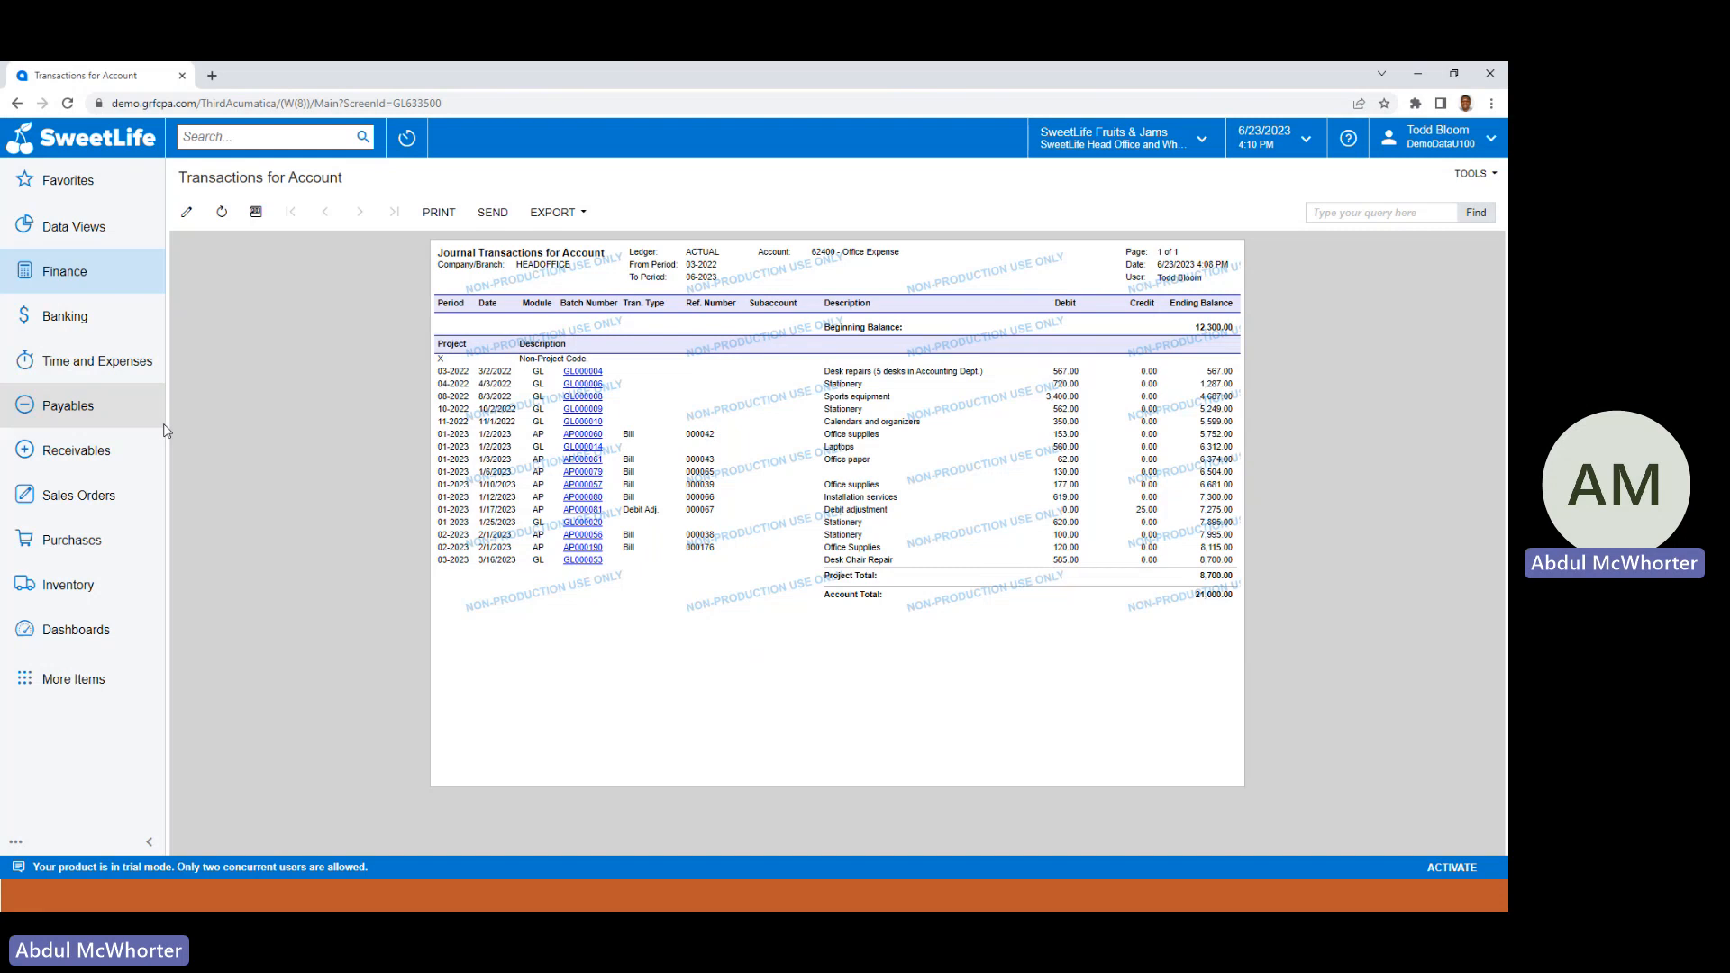
Open the Account Details inquiry and set its account to 62400 - Office Expense.
left_click(73, 277)
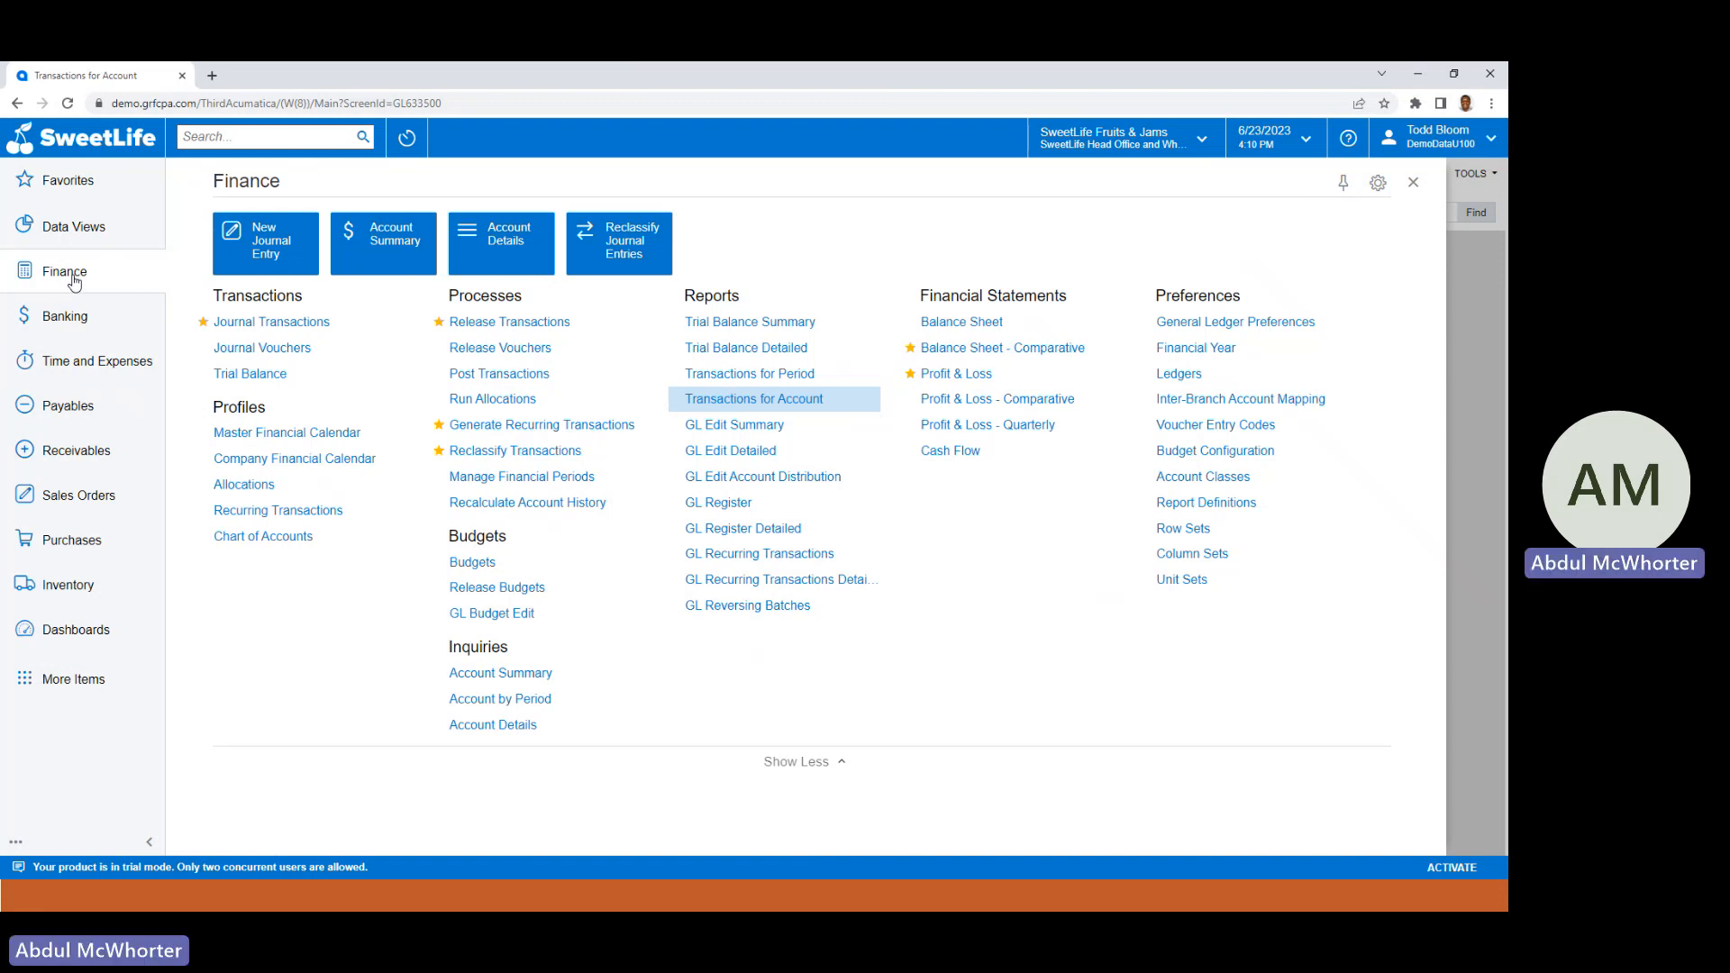
left_click(488, 726)
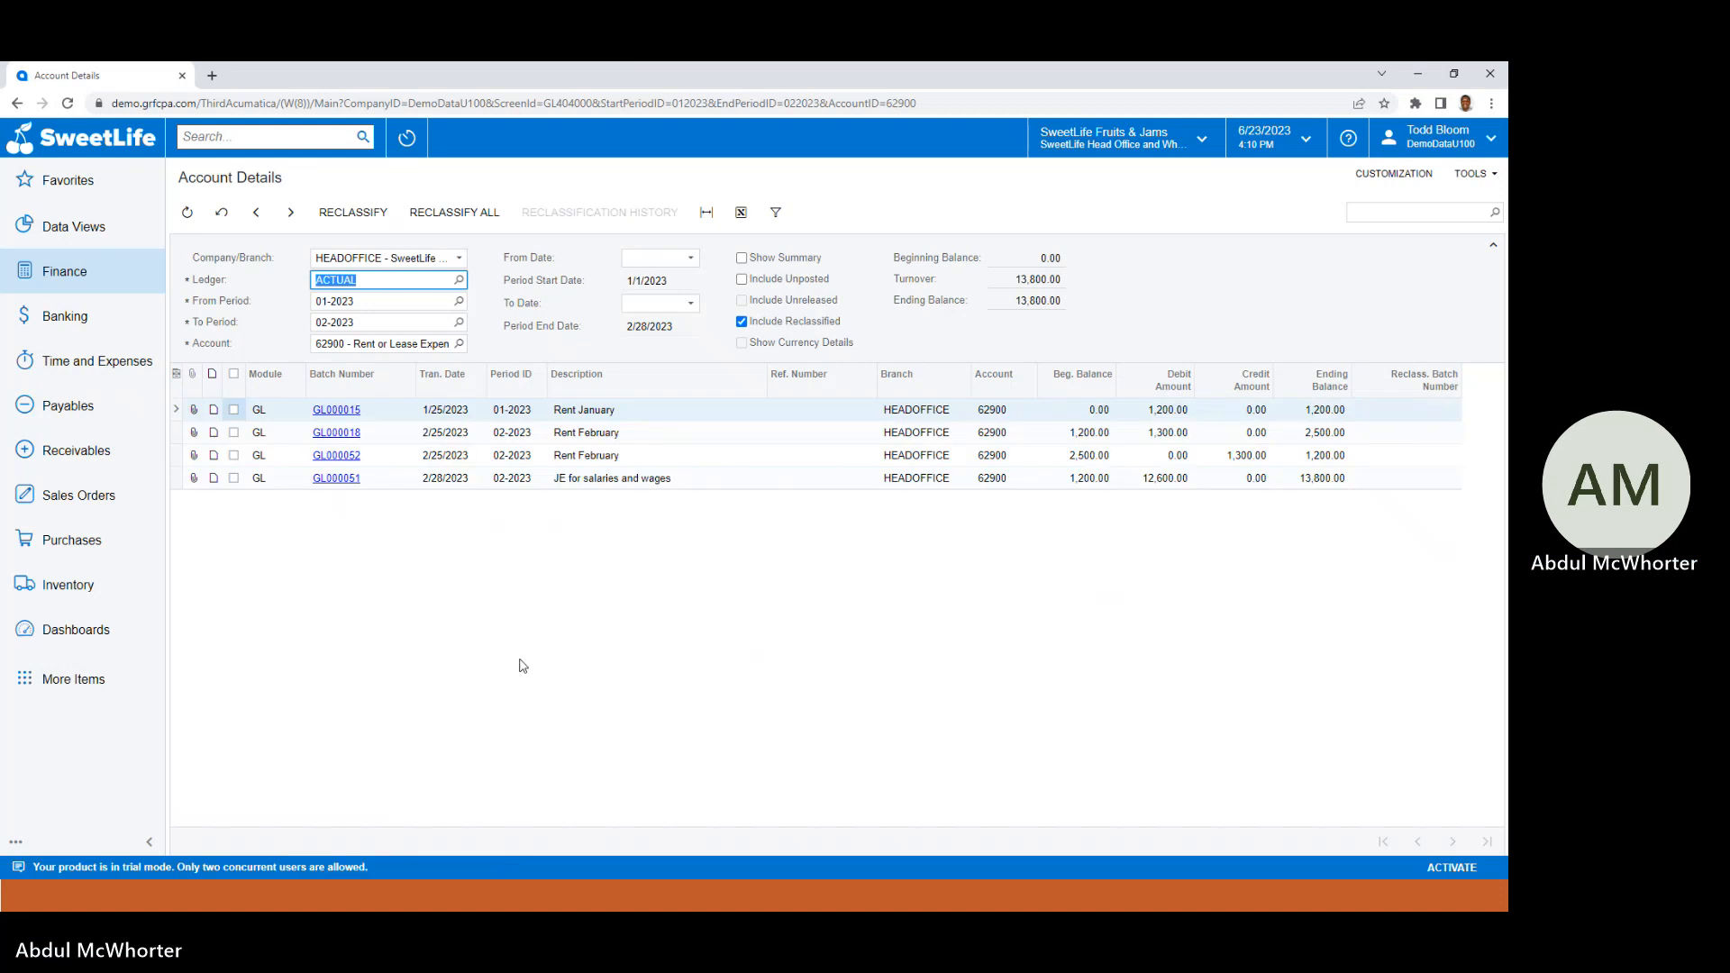
left_click(427, 349)
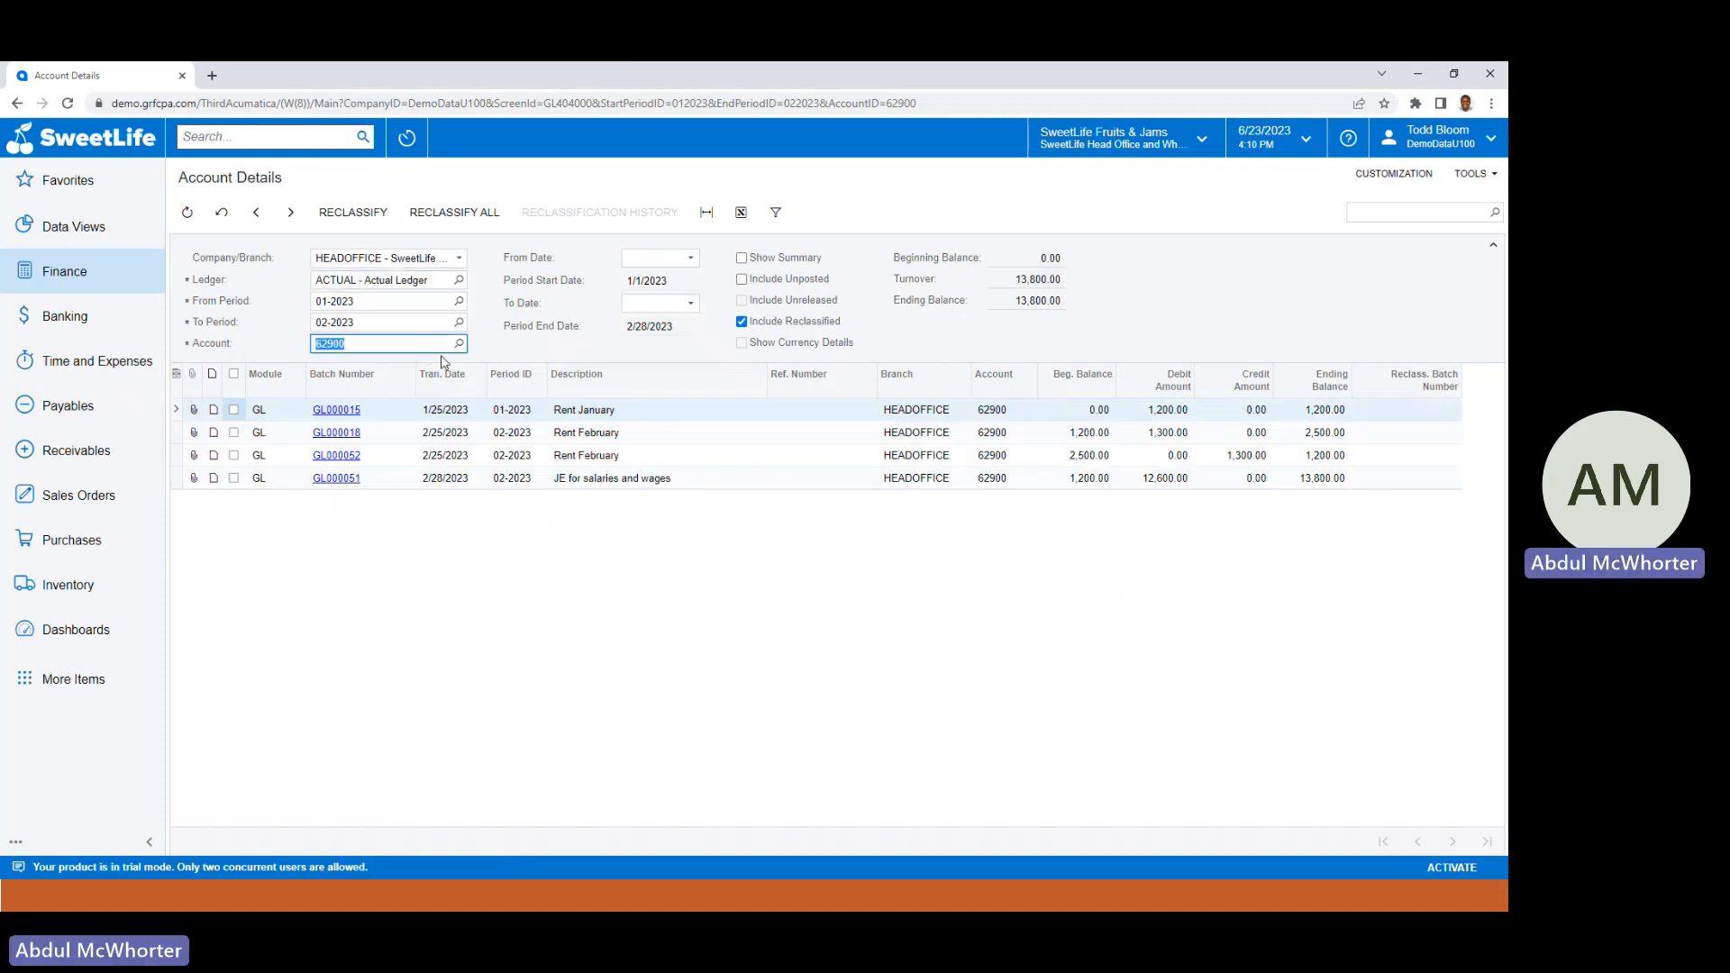
type("6240")
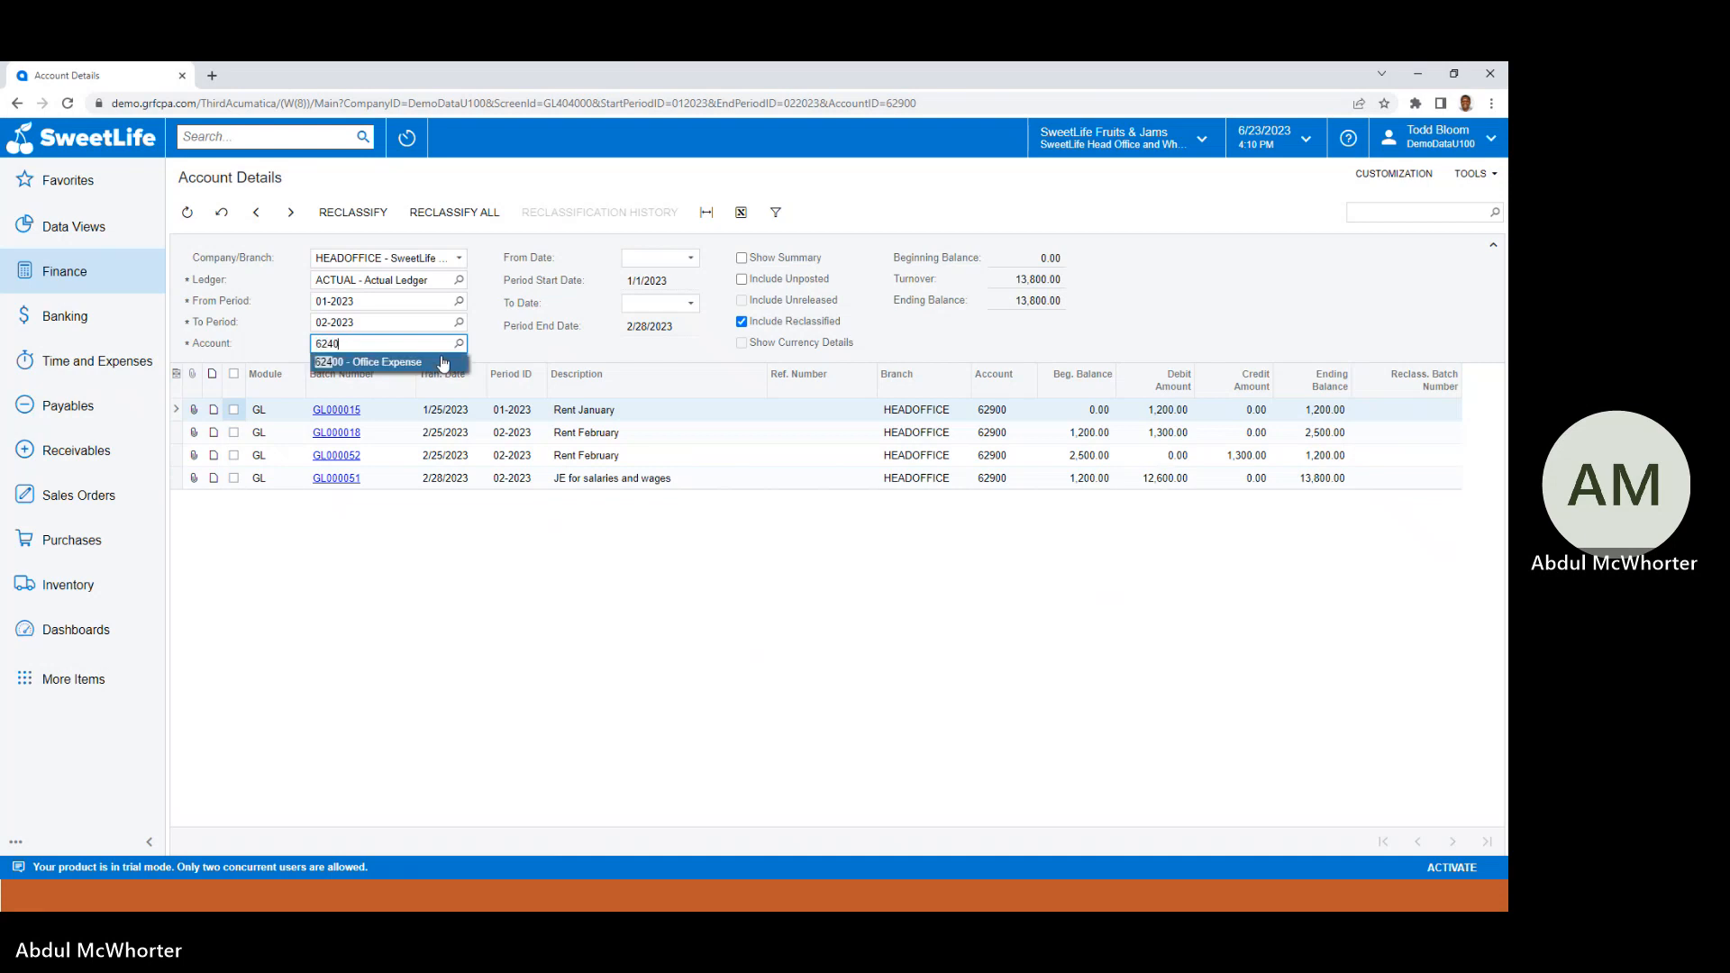
left_click(443, 361)
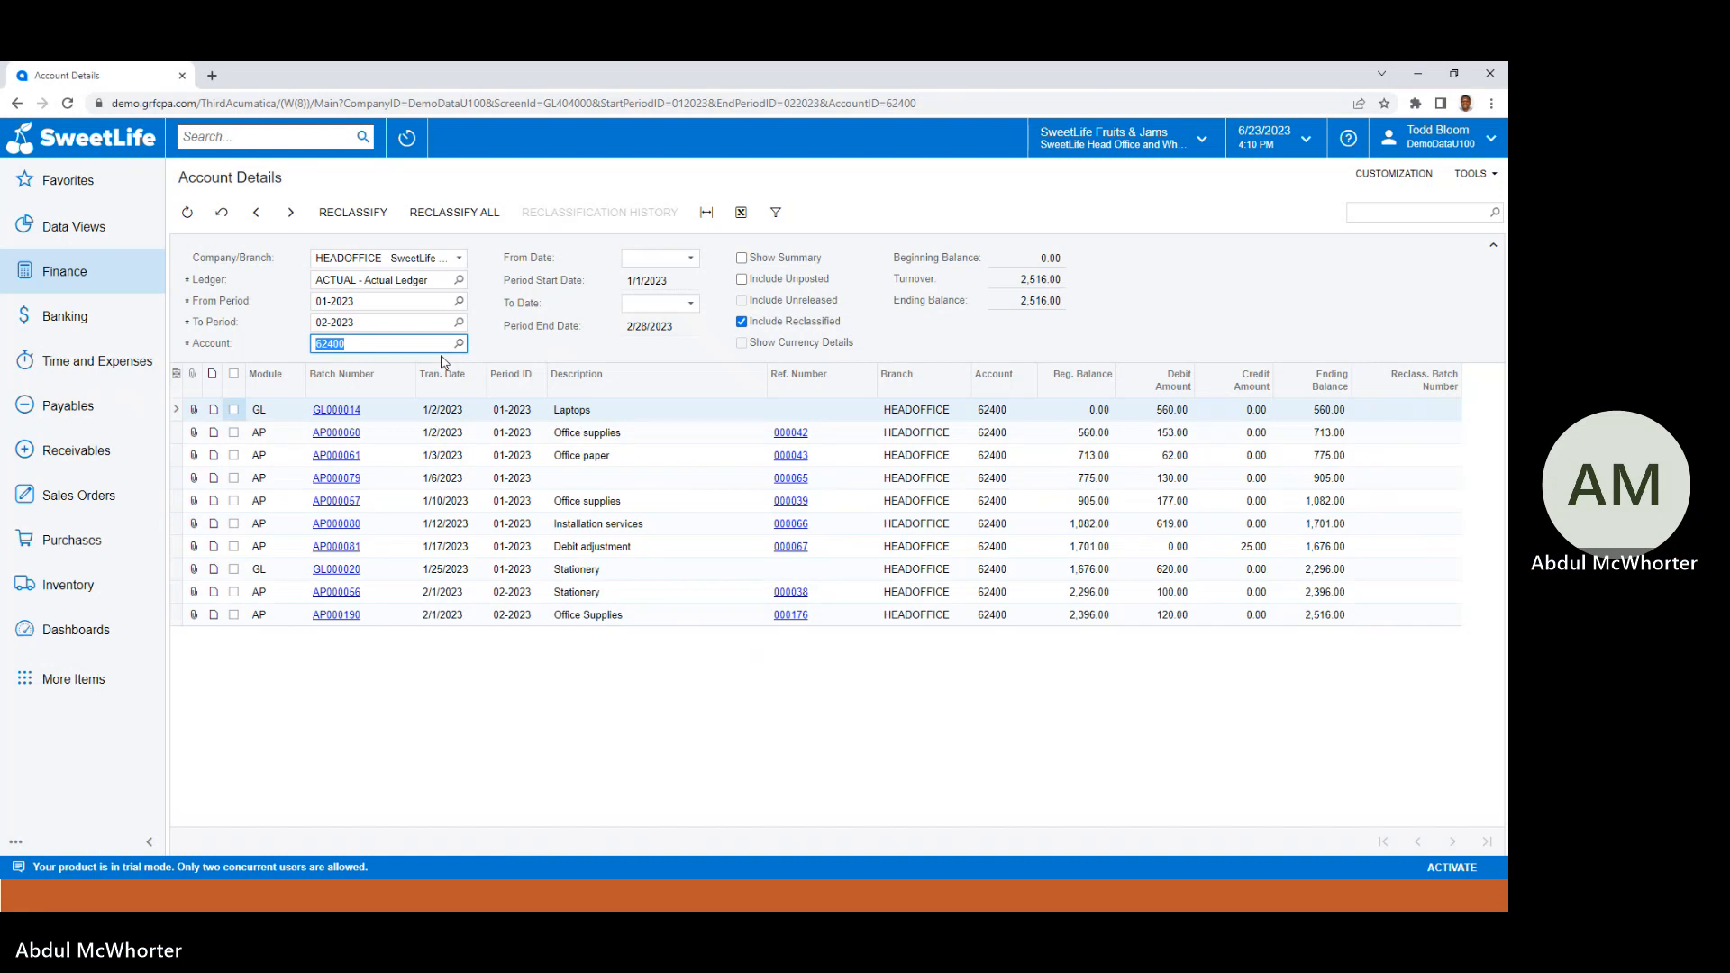
Set the Account Details period range to 03-2023 and check the original and reclassification entries for Desk Chair Repair.
left_click(460, 303)
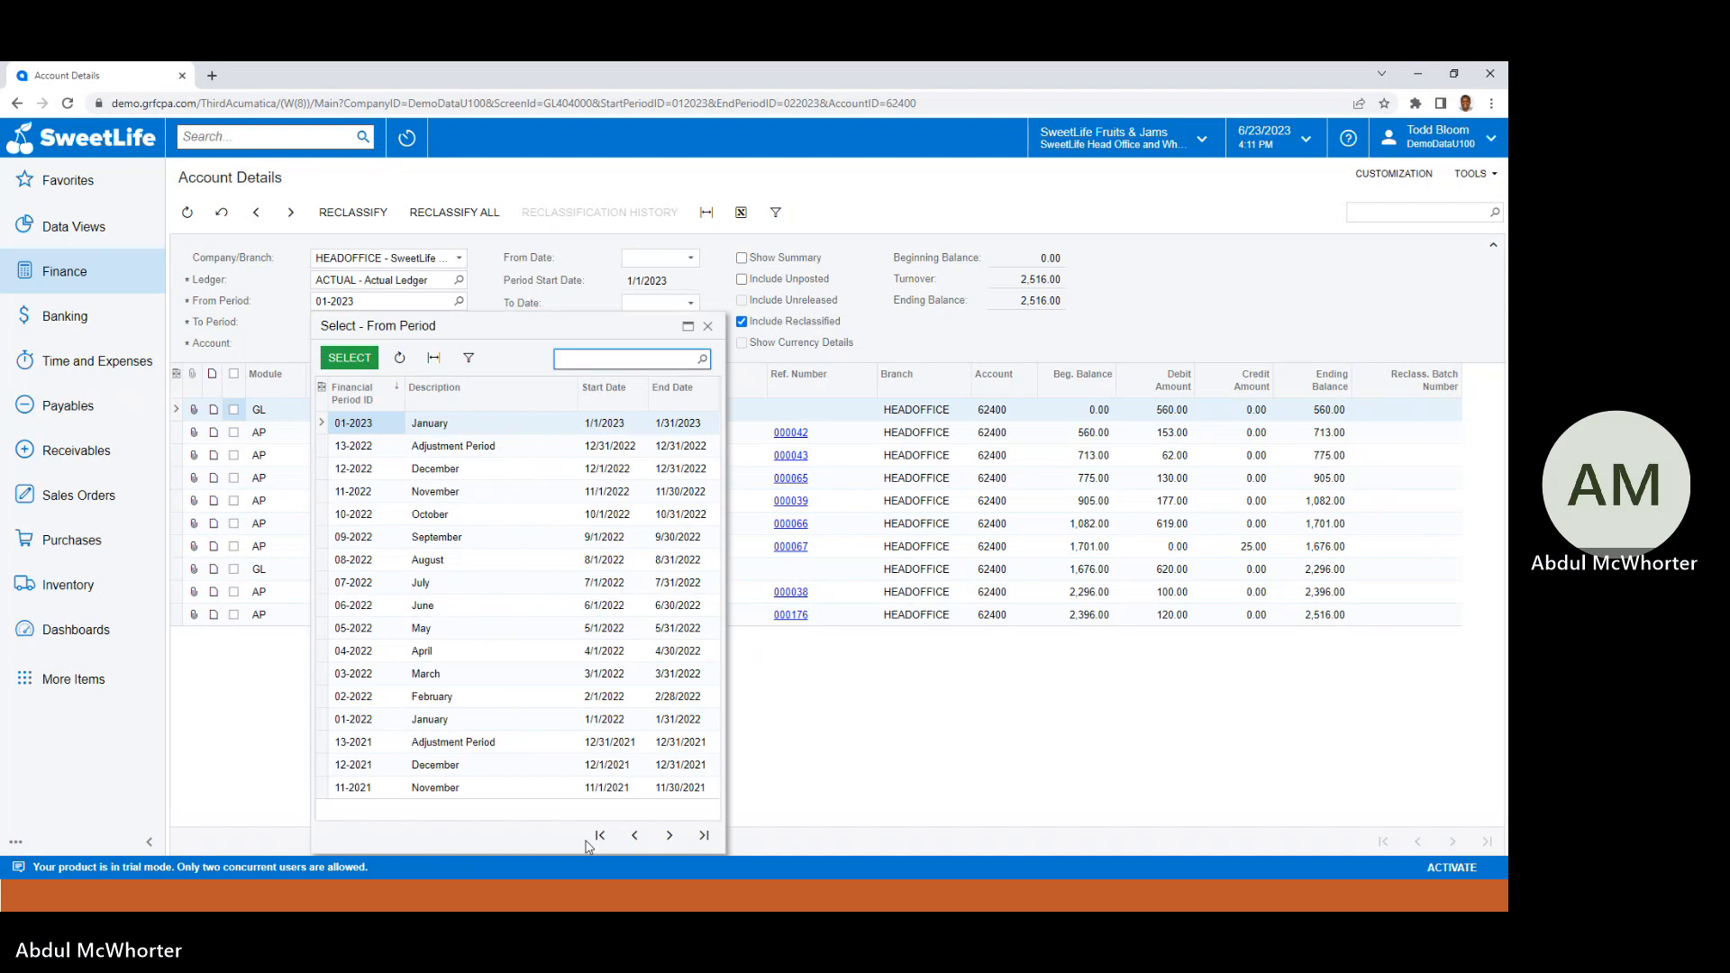
left_click(670, 836)
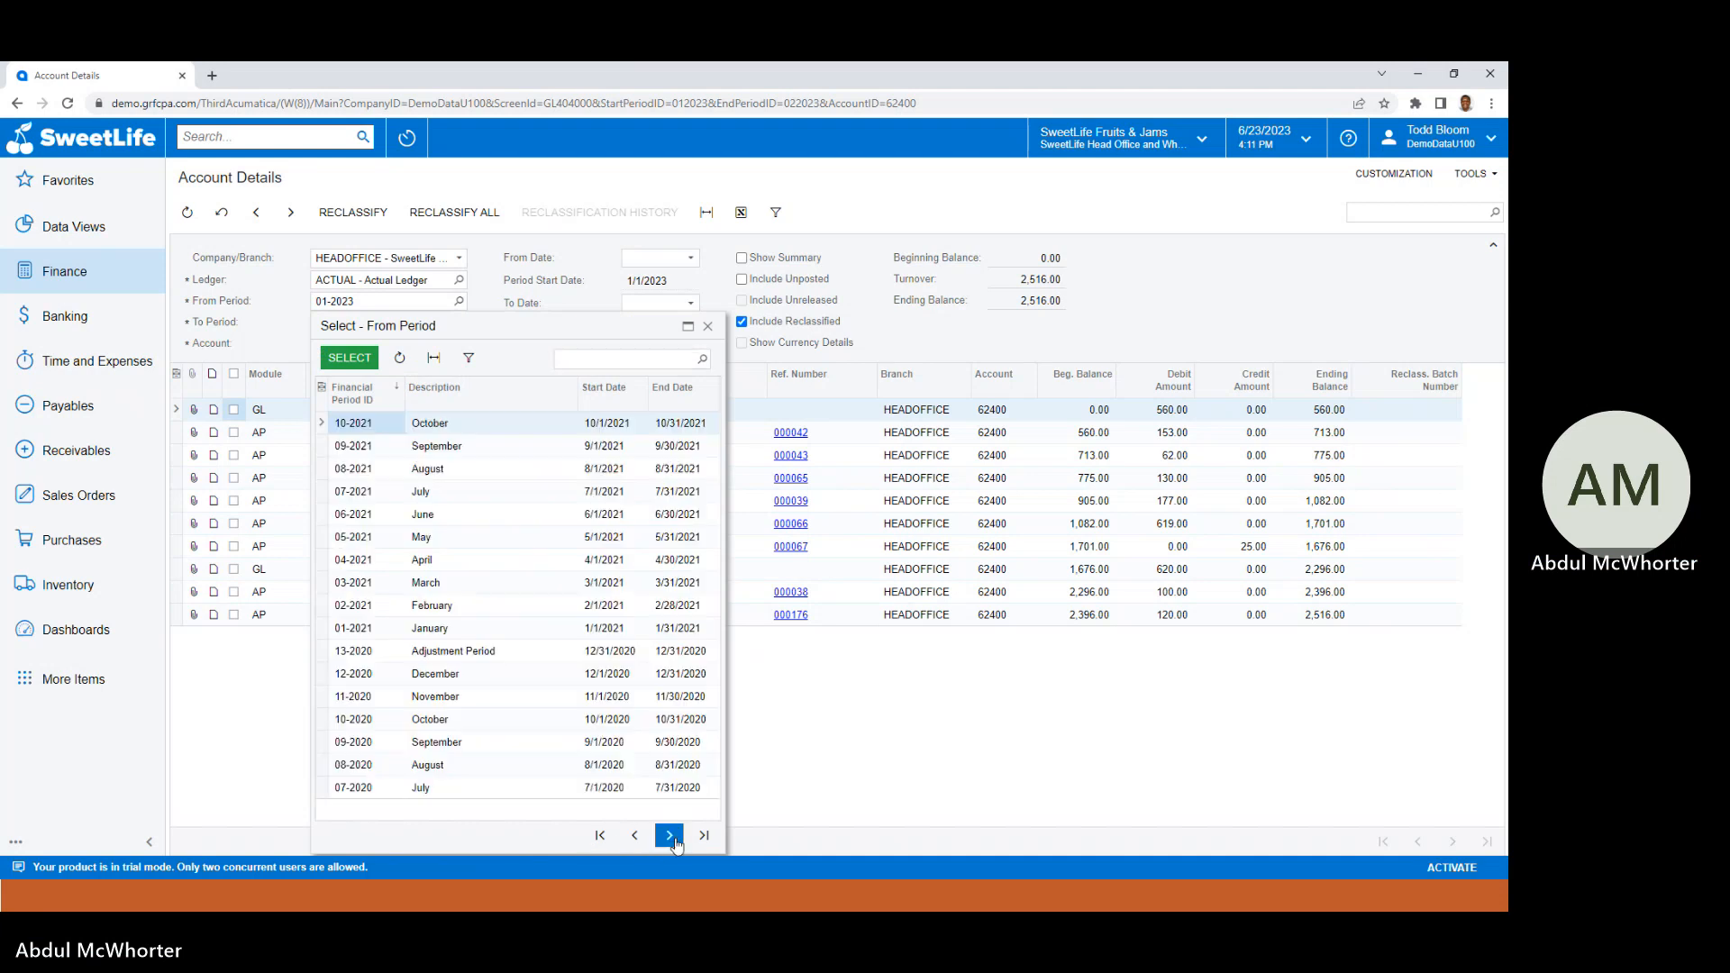
left_click(637, 838)
left_click(637, 836)
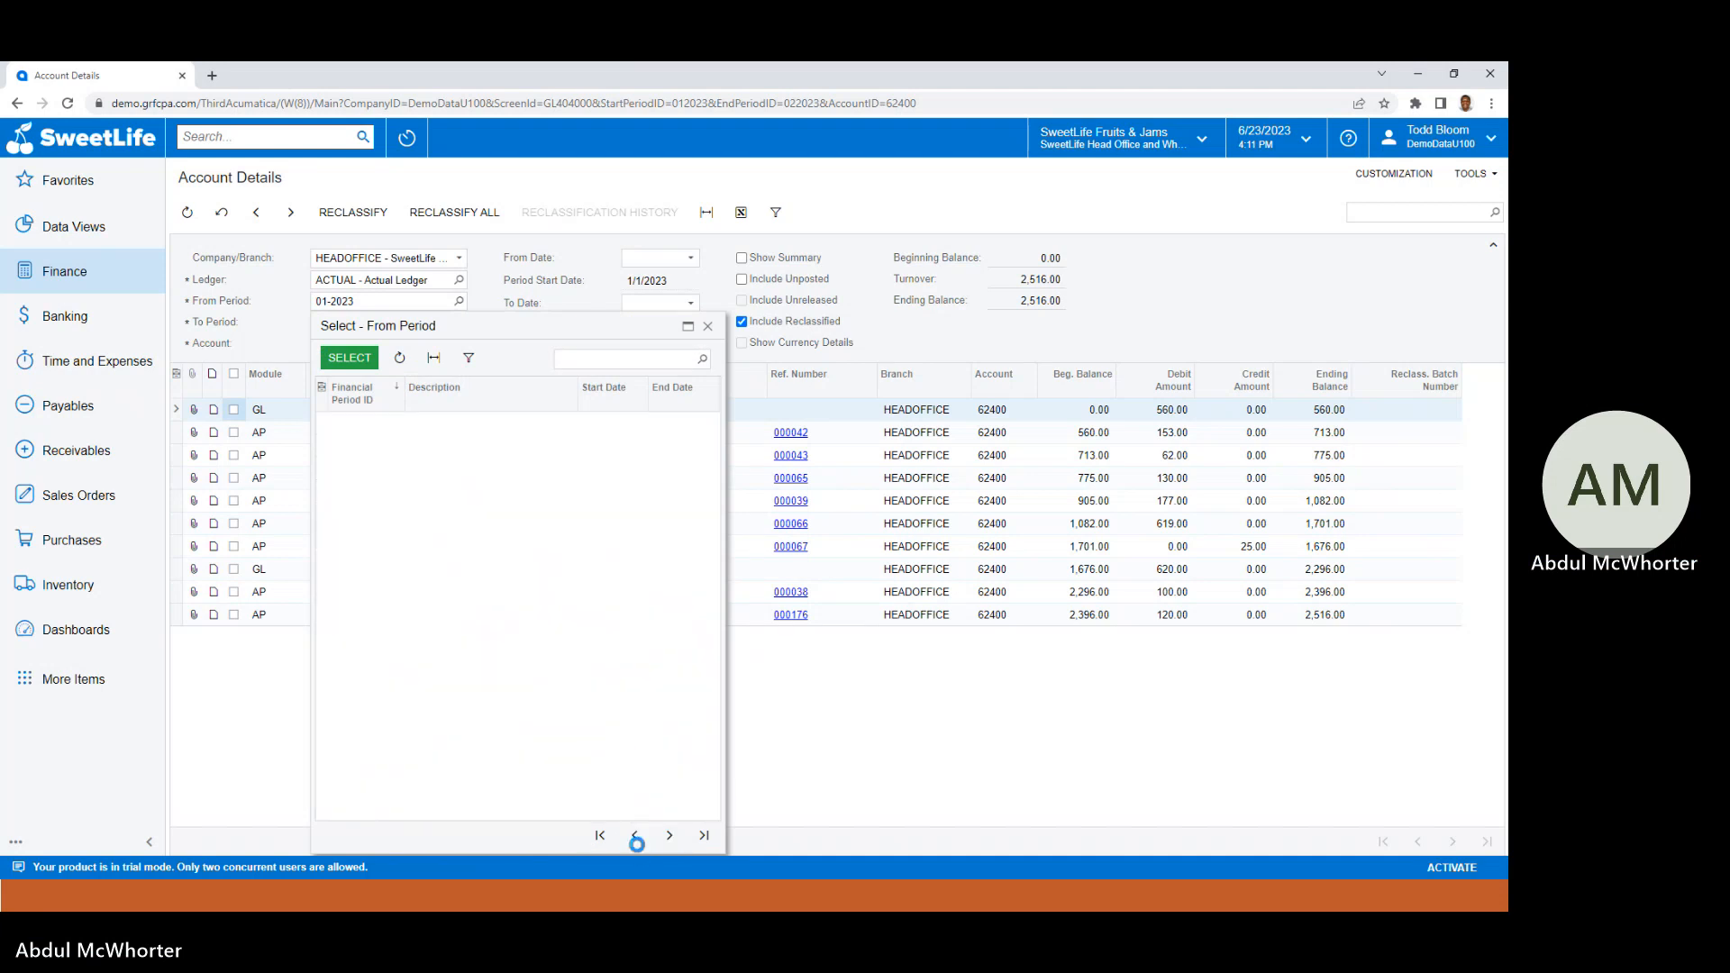
double_click(357, 776)
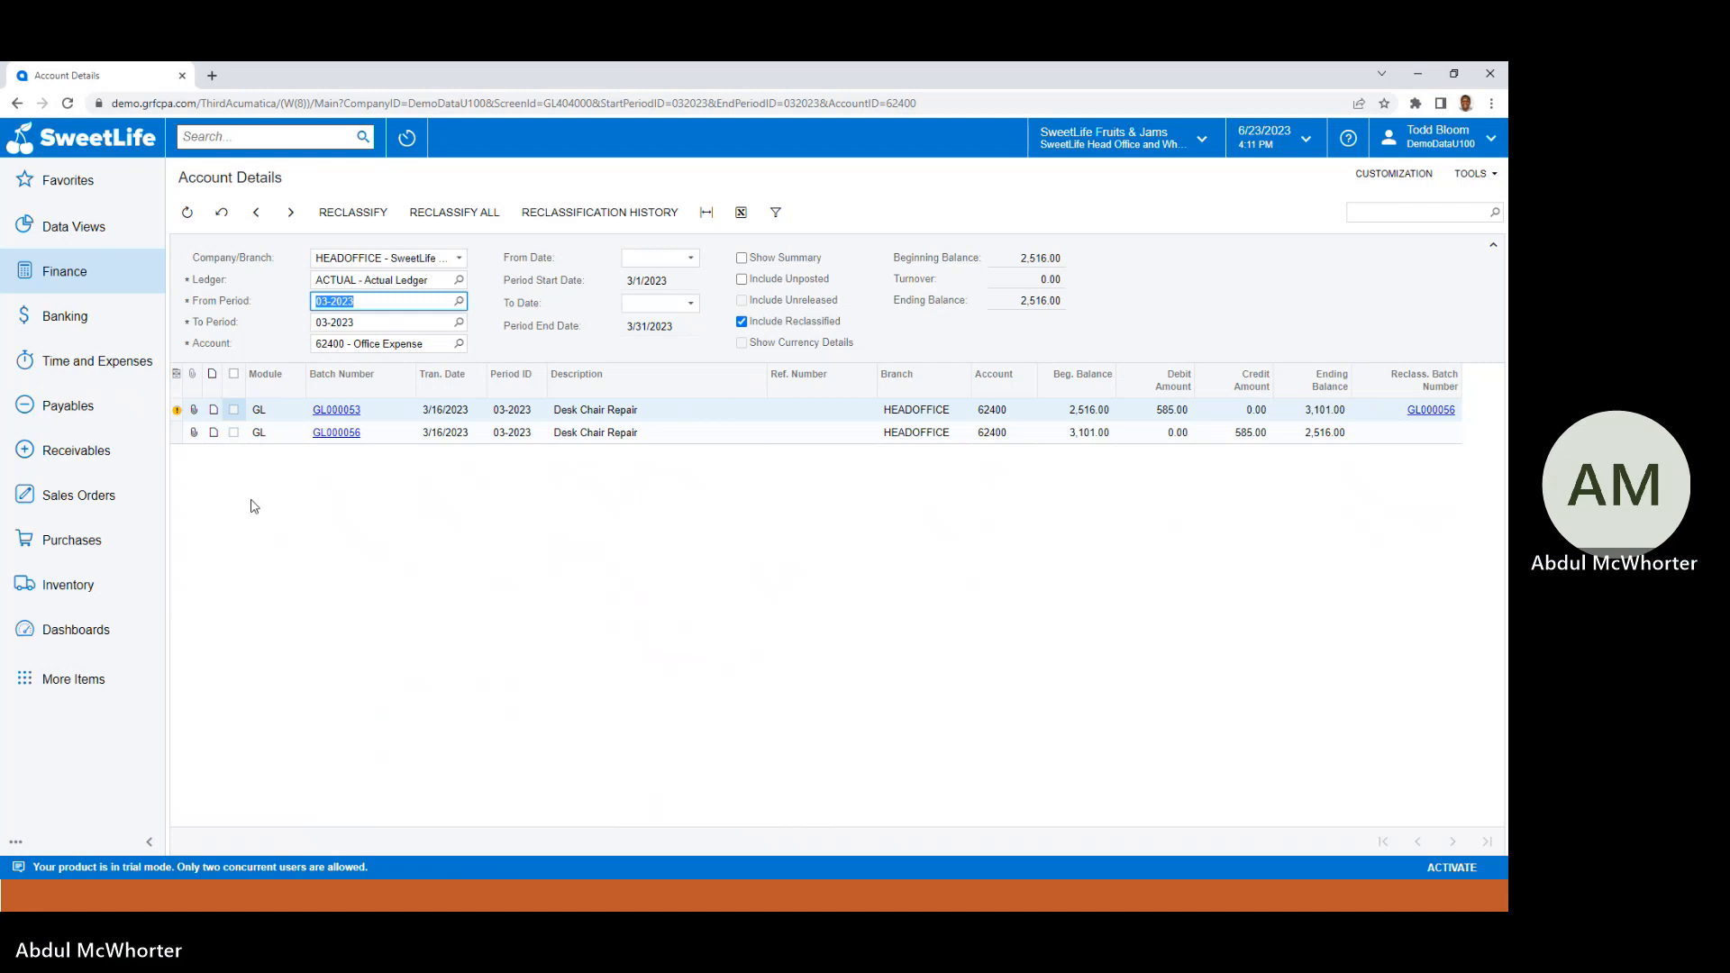
mouse_move(175, 414)
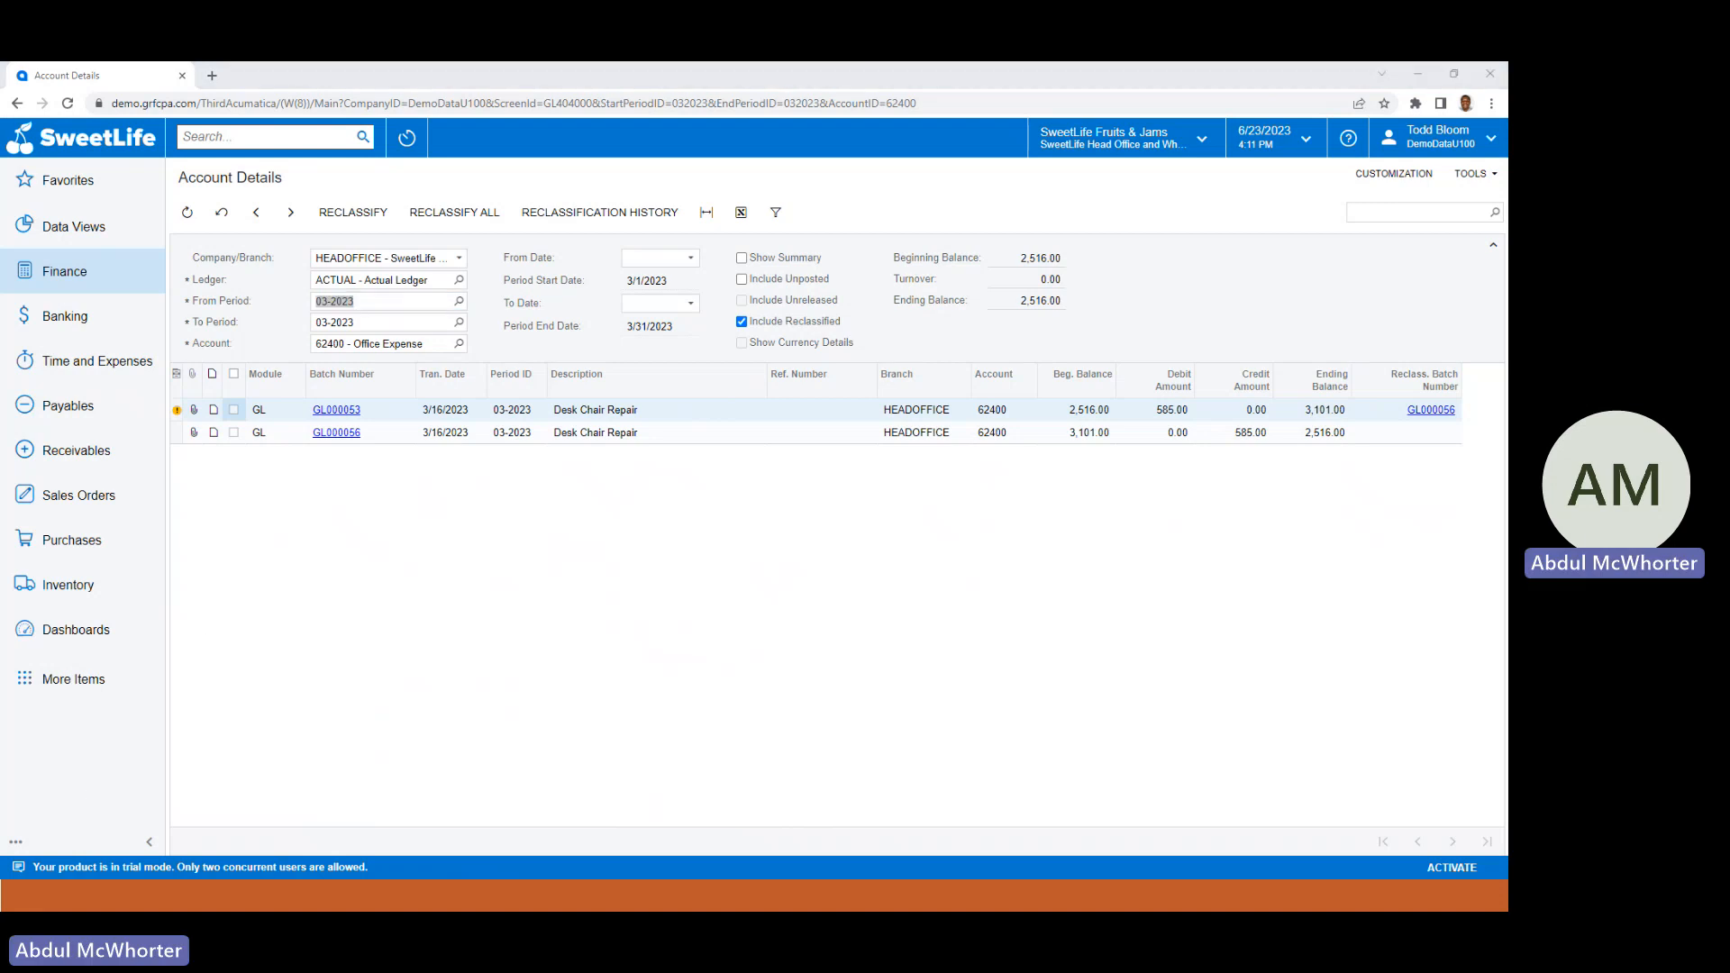
key("alt+Tab")
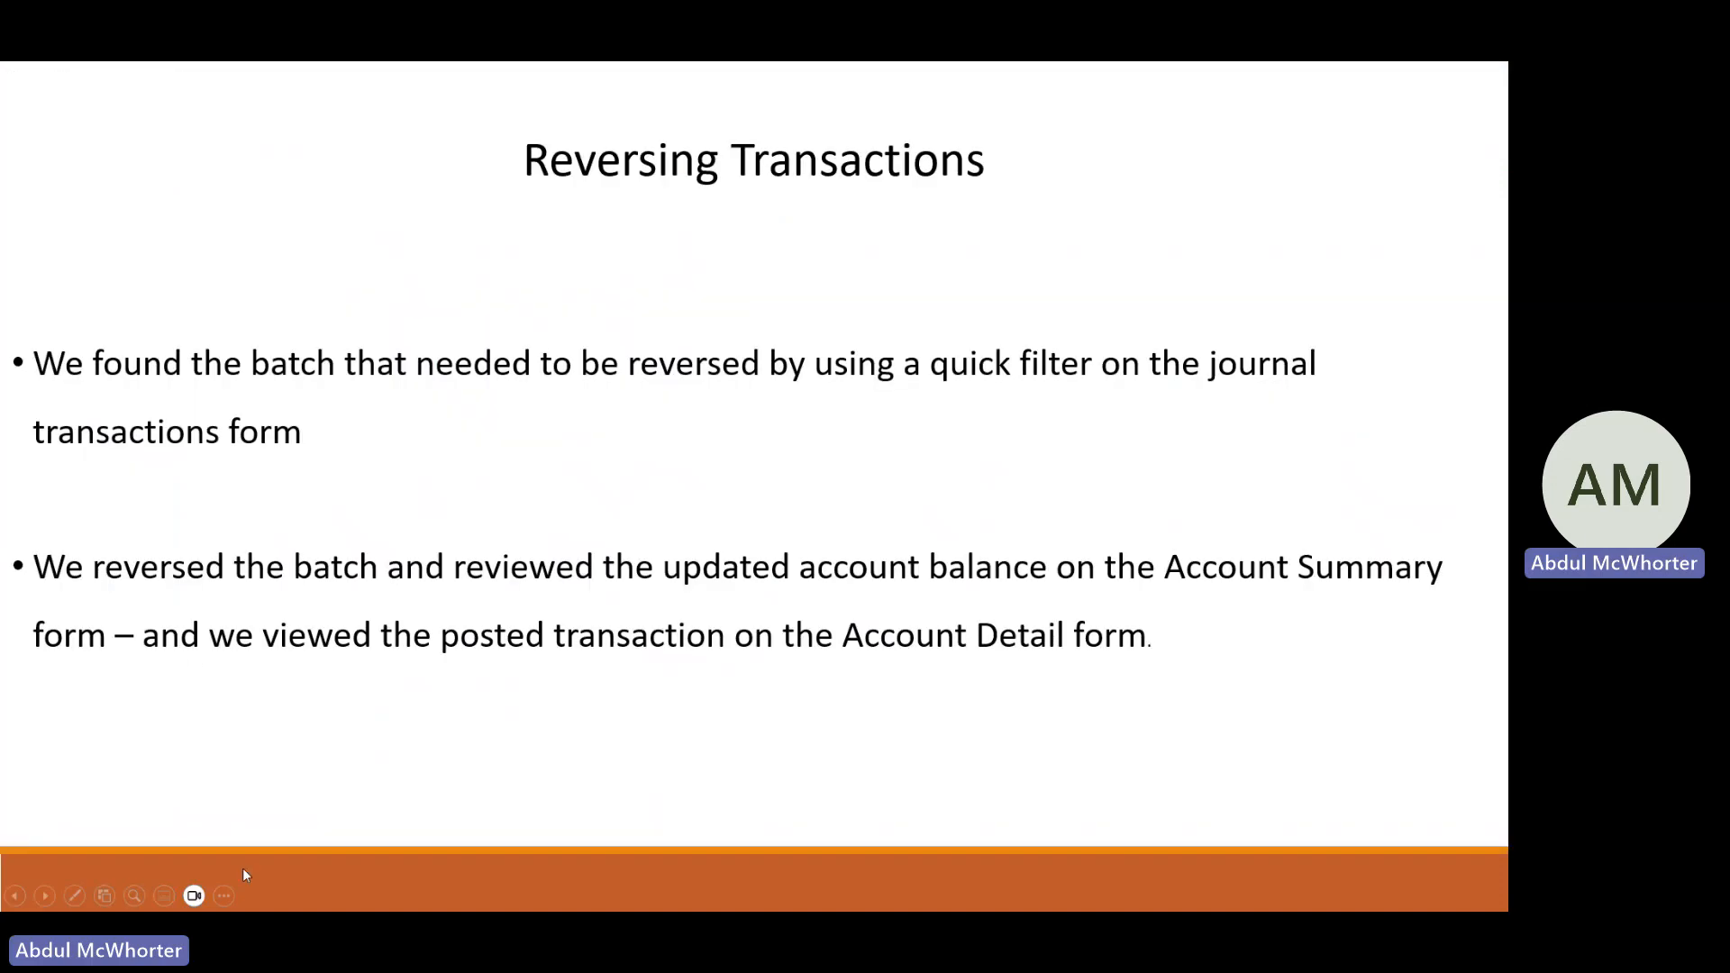
left_click(37, 897)
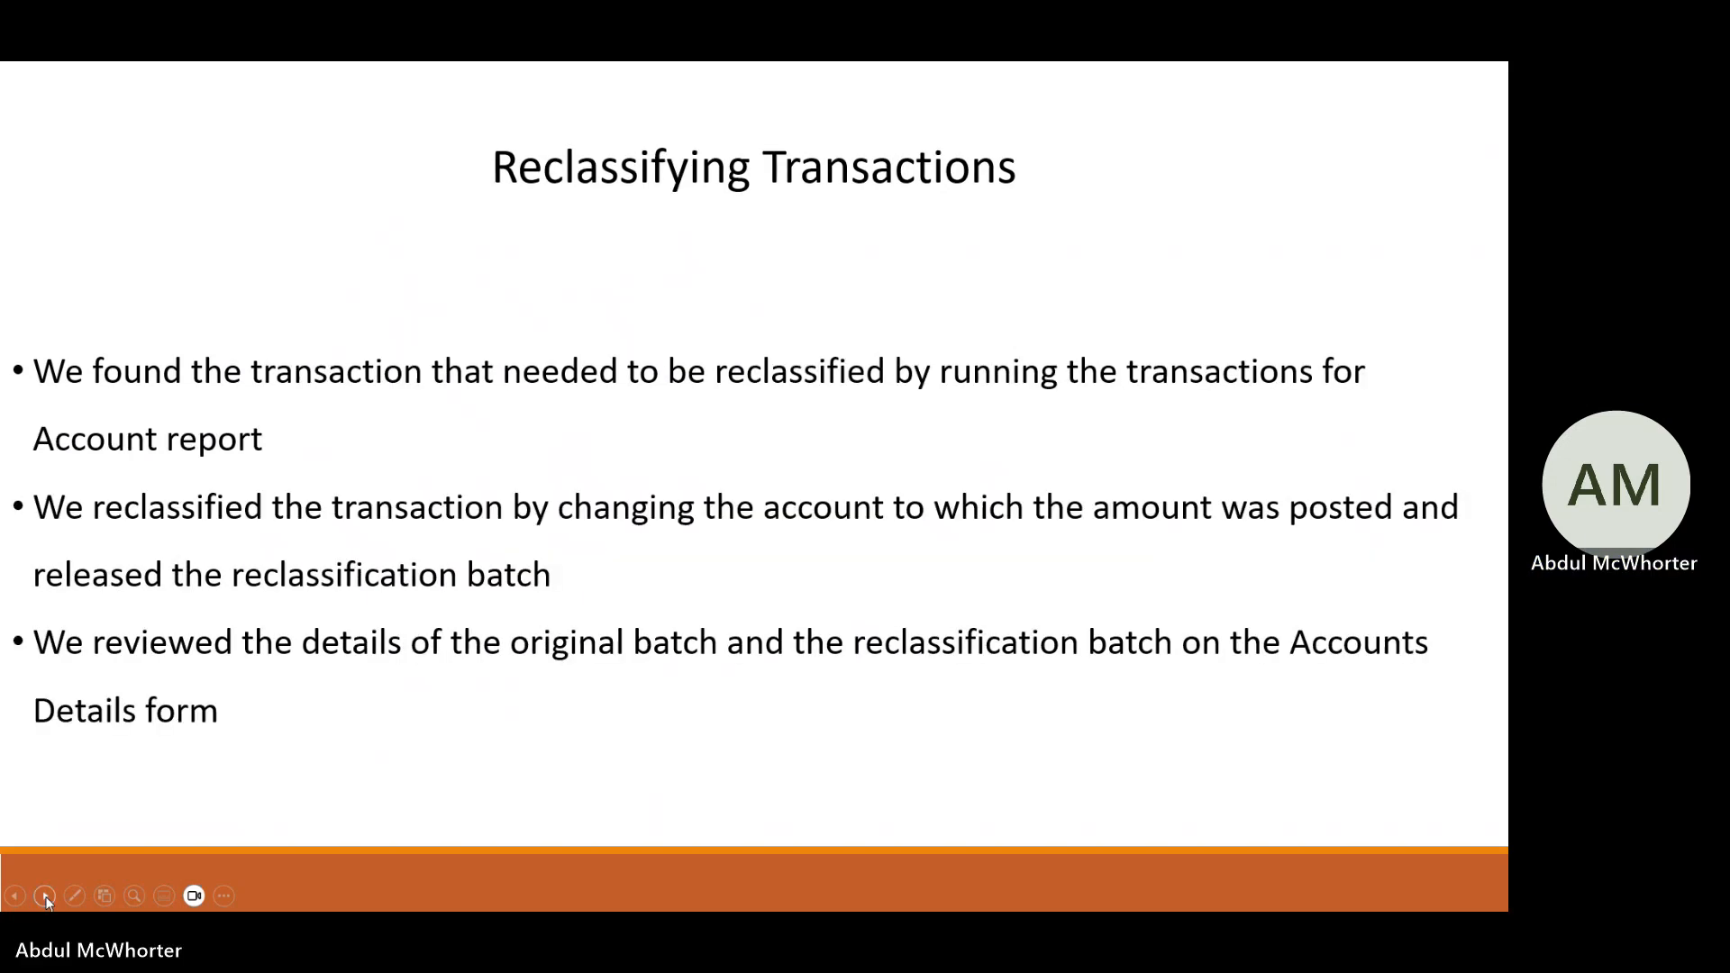
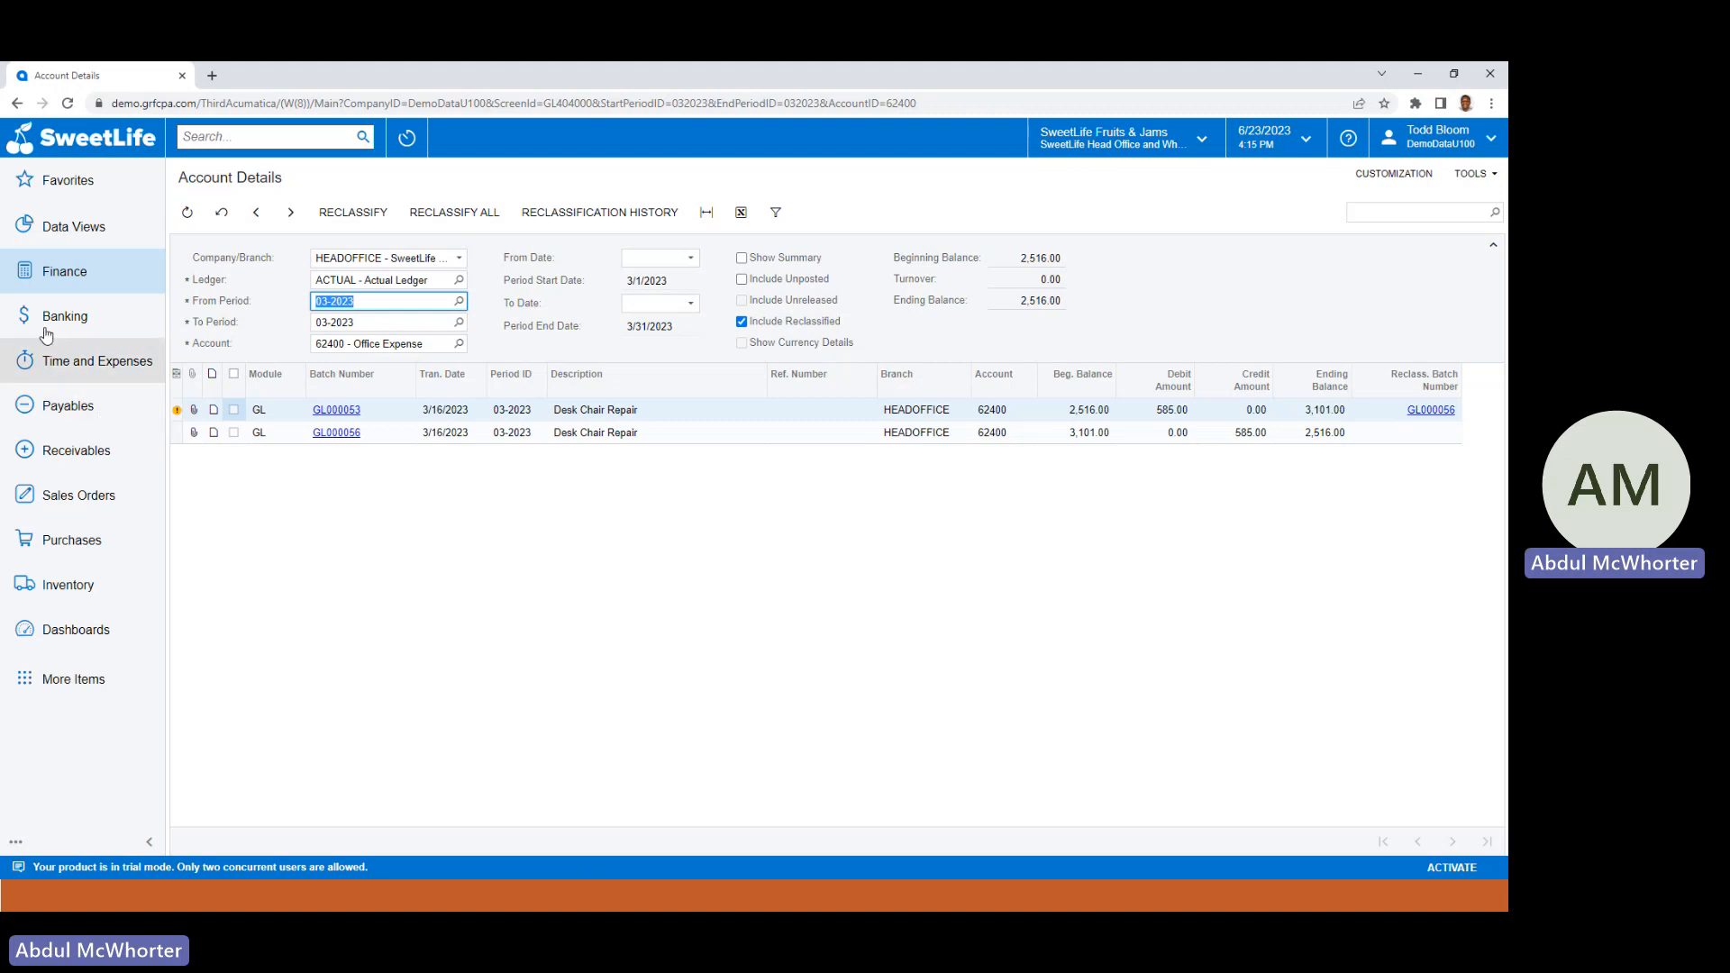
Create a new GL journal transaction and set its transaction date to 1/31/2023.
left_click(55, 277)
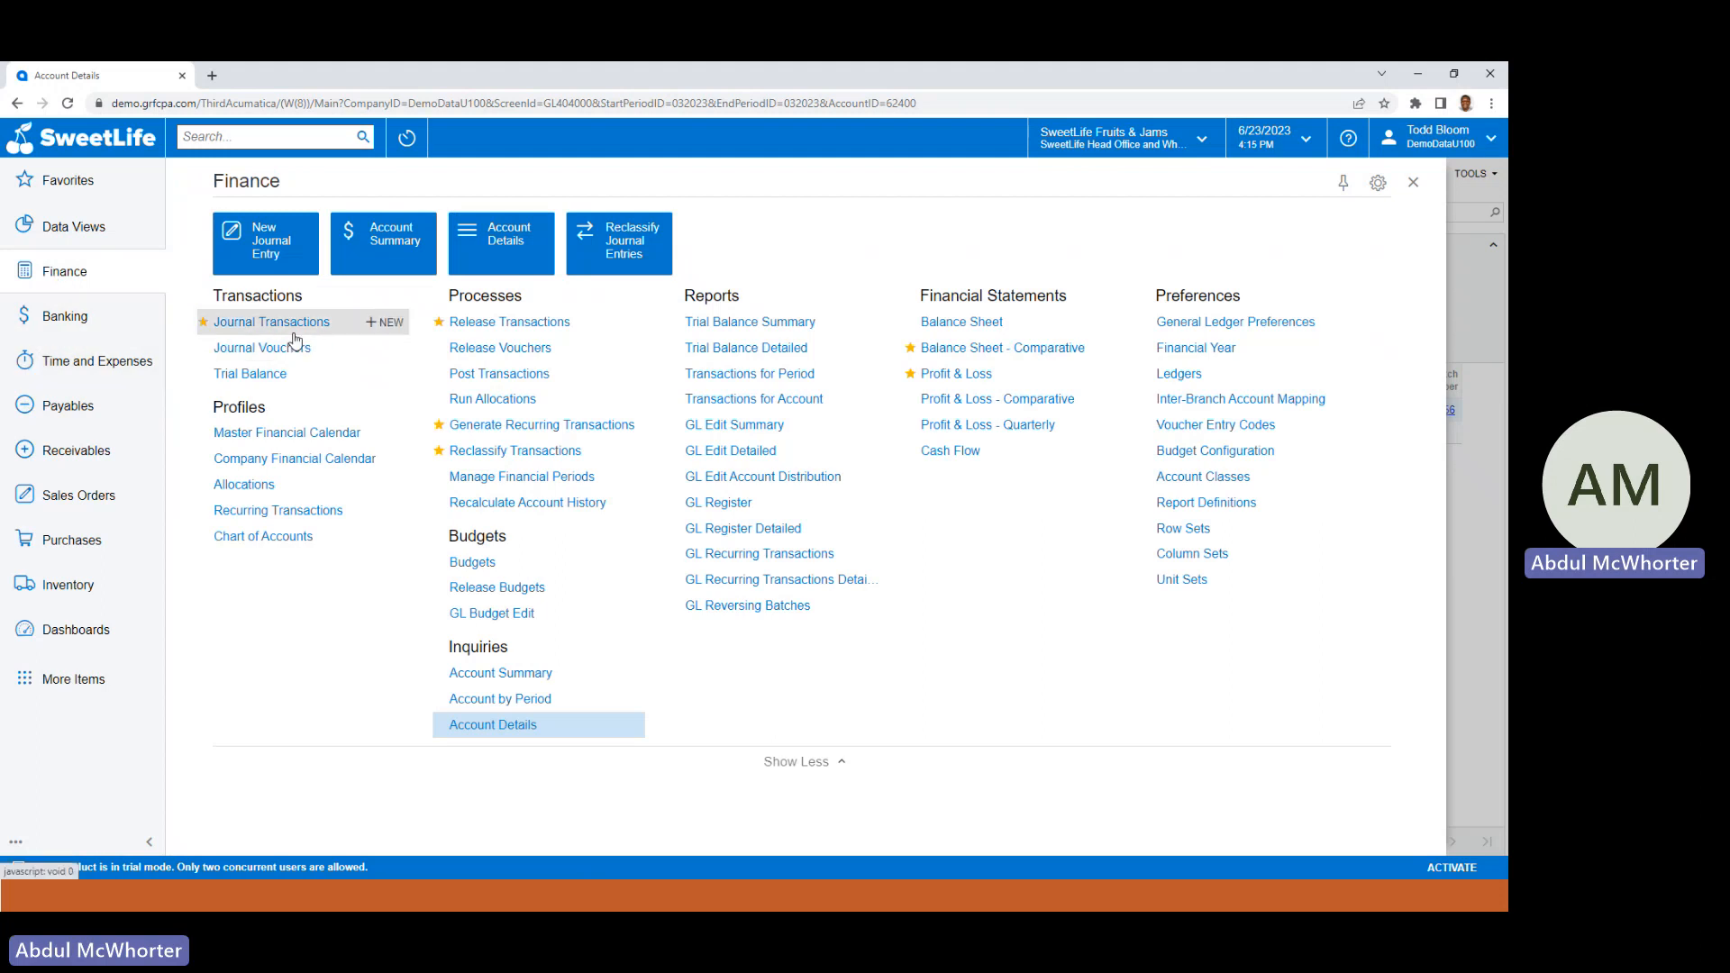
left_click(391, 323)
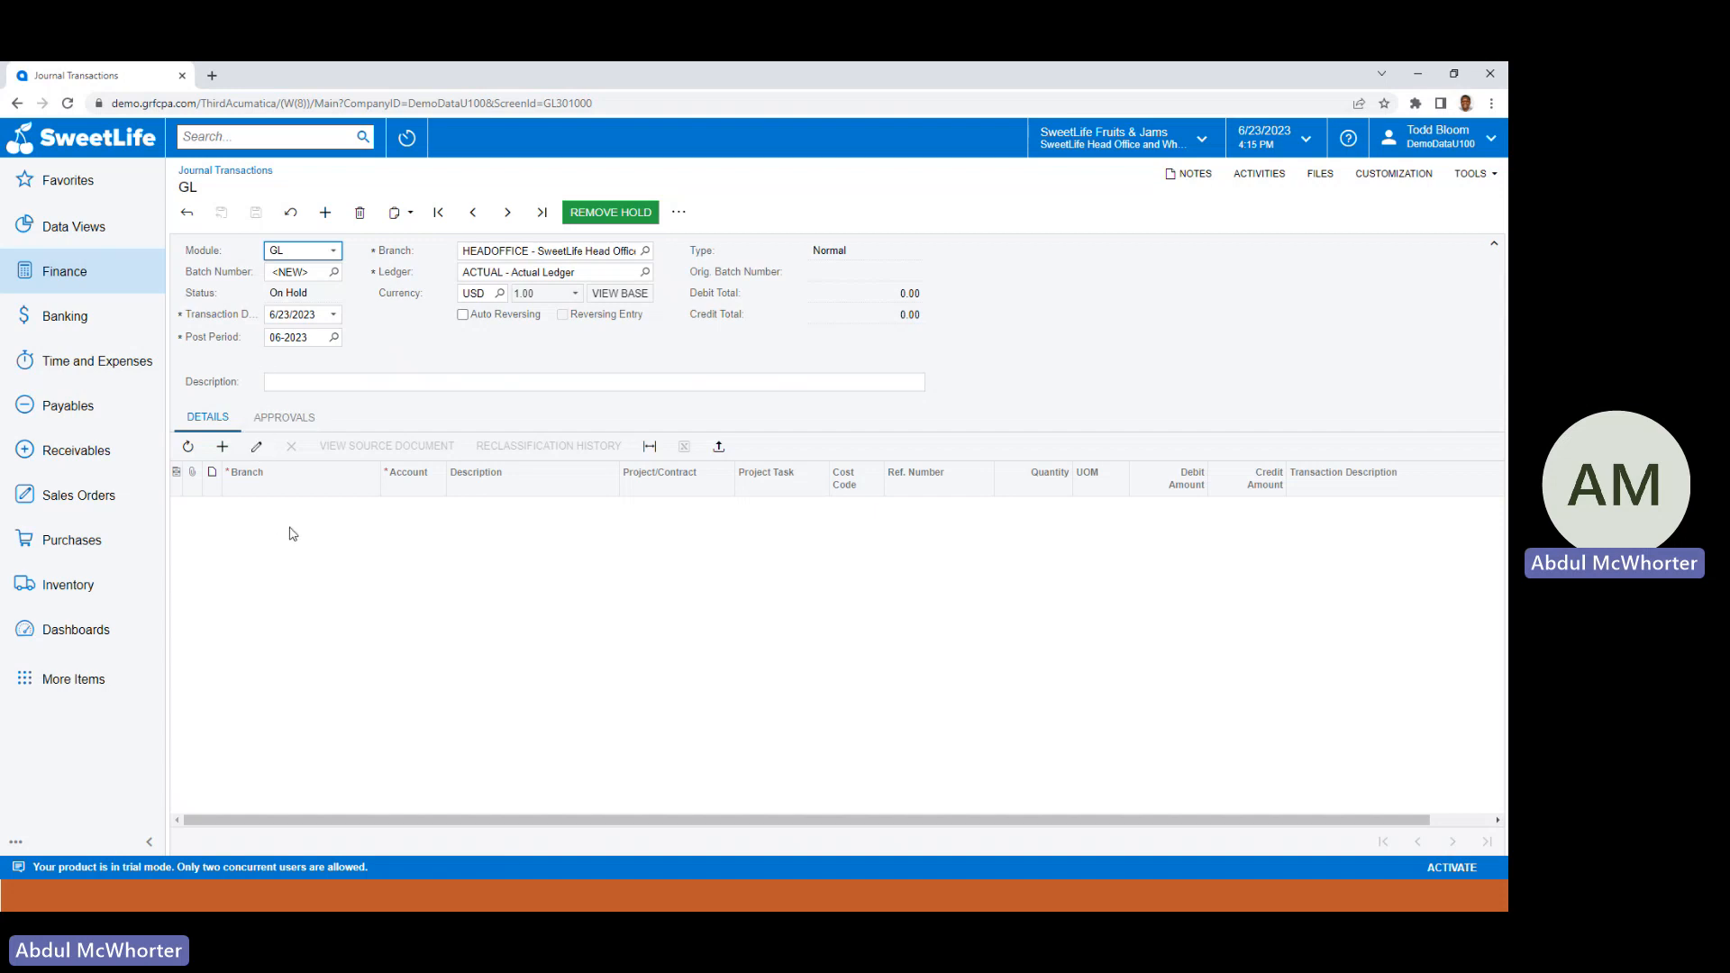
left_click(334, 314)
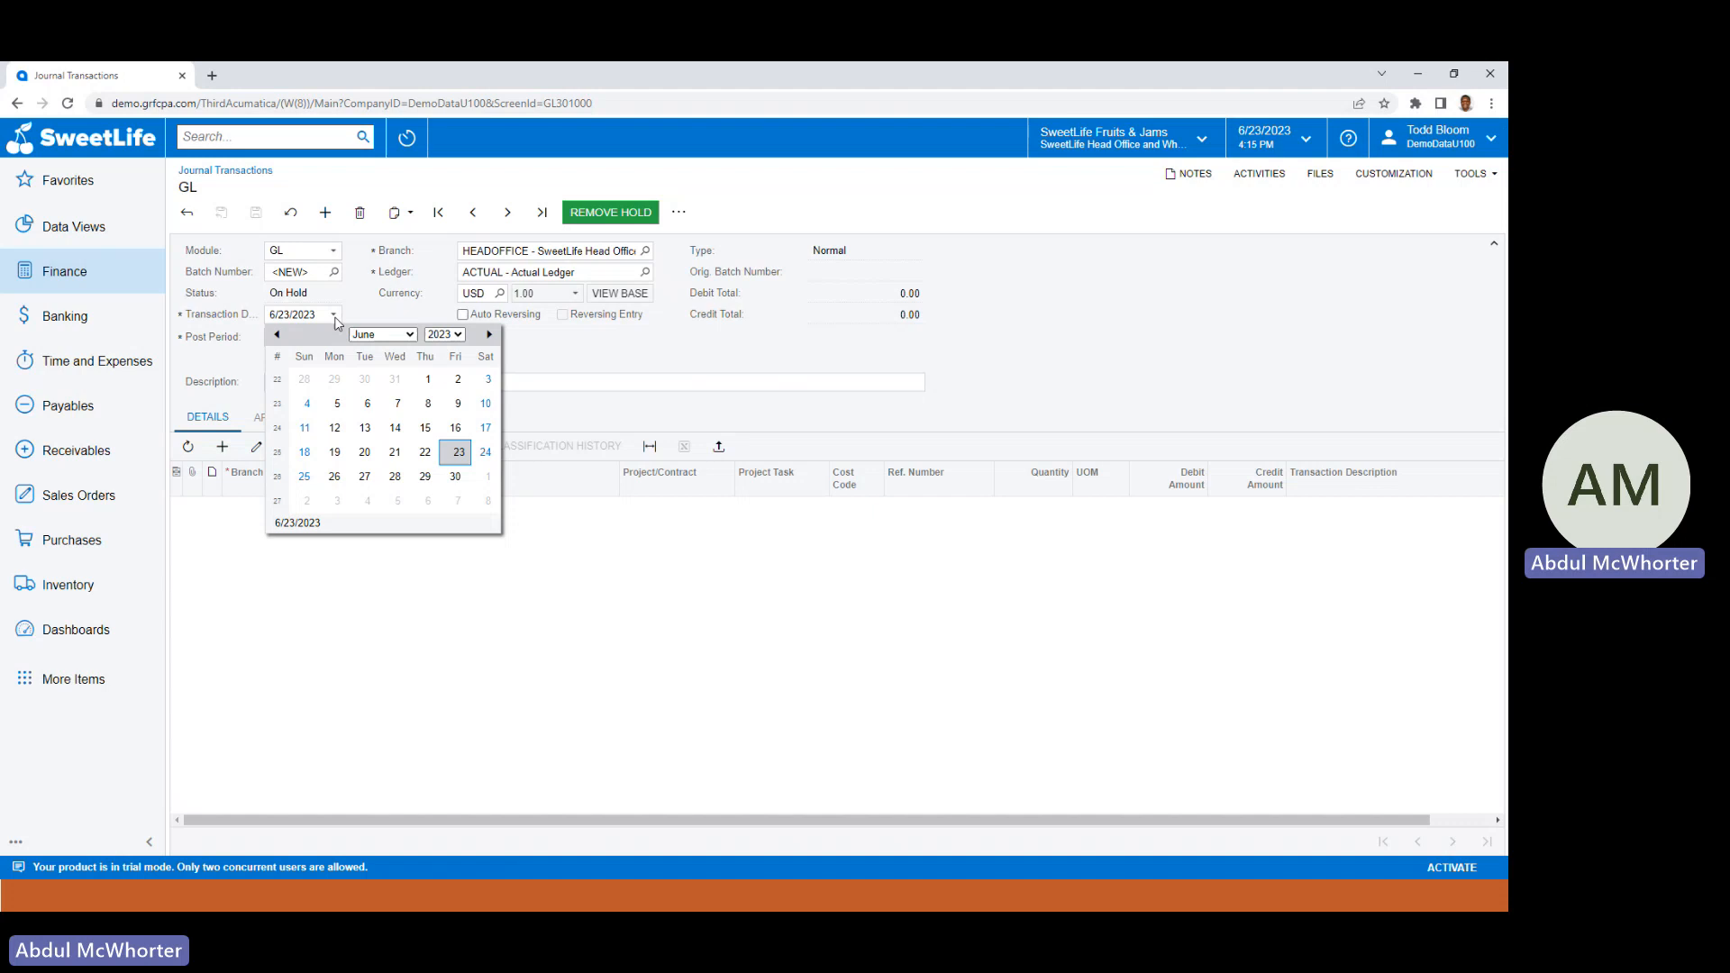
left_click(410, 335)
left_click(394, 351)
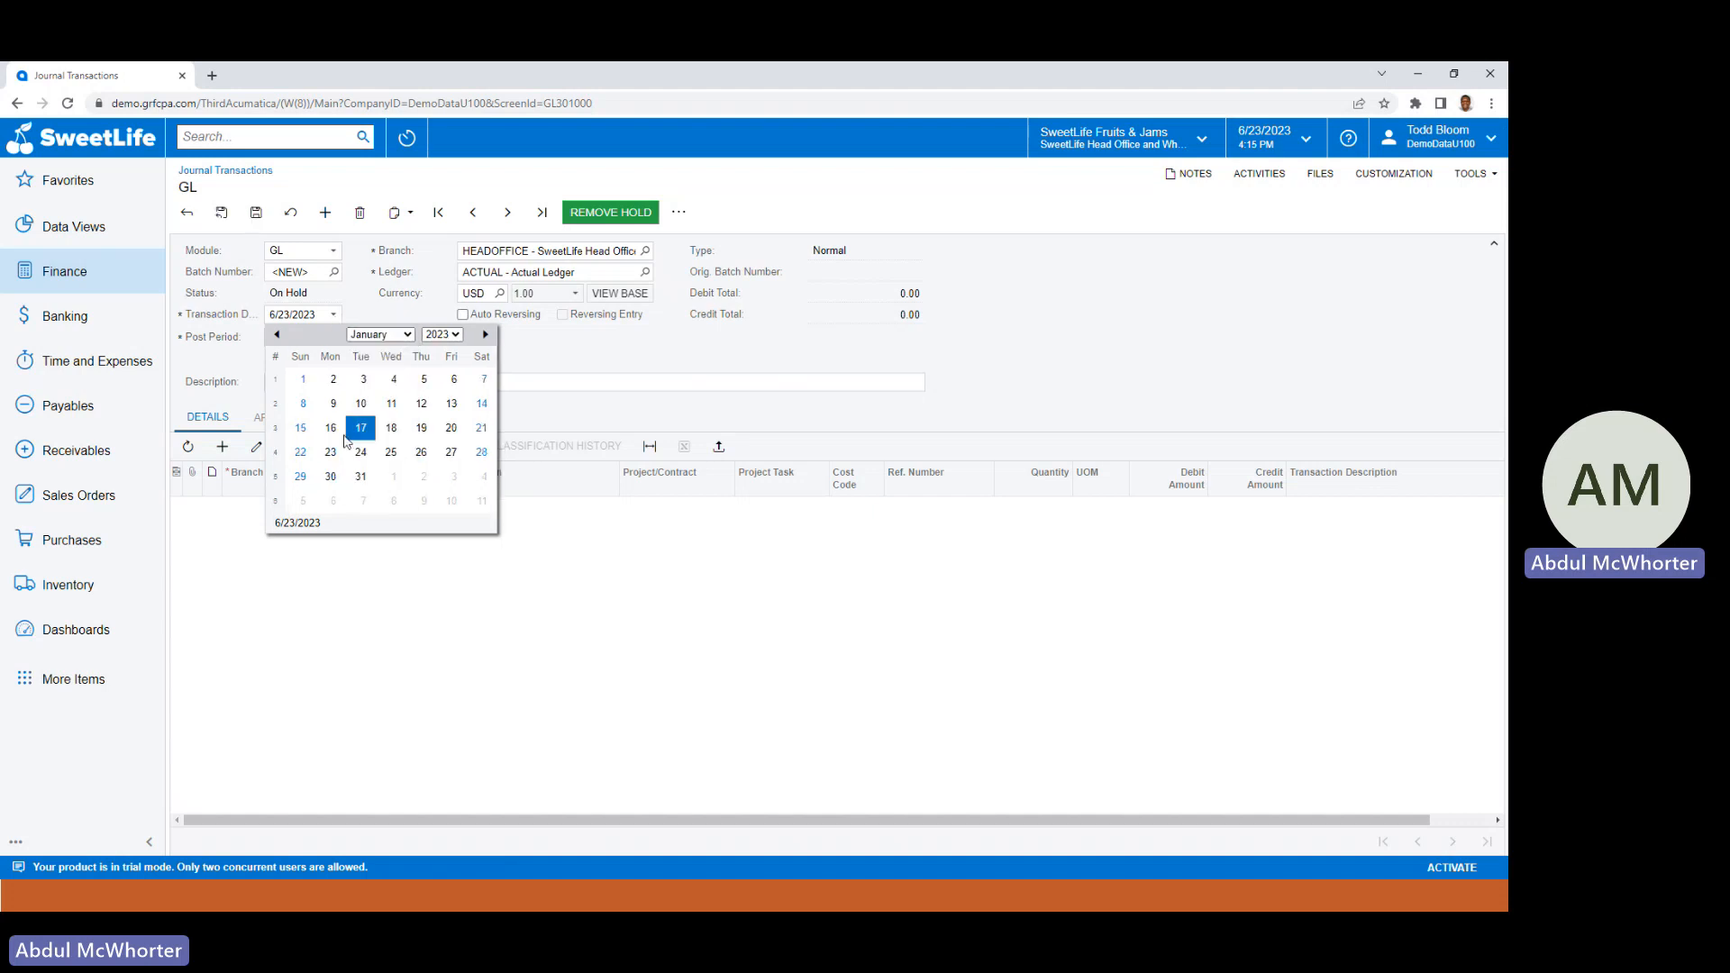
left_click(363, 478)
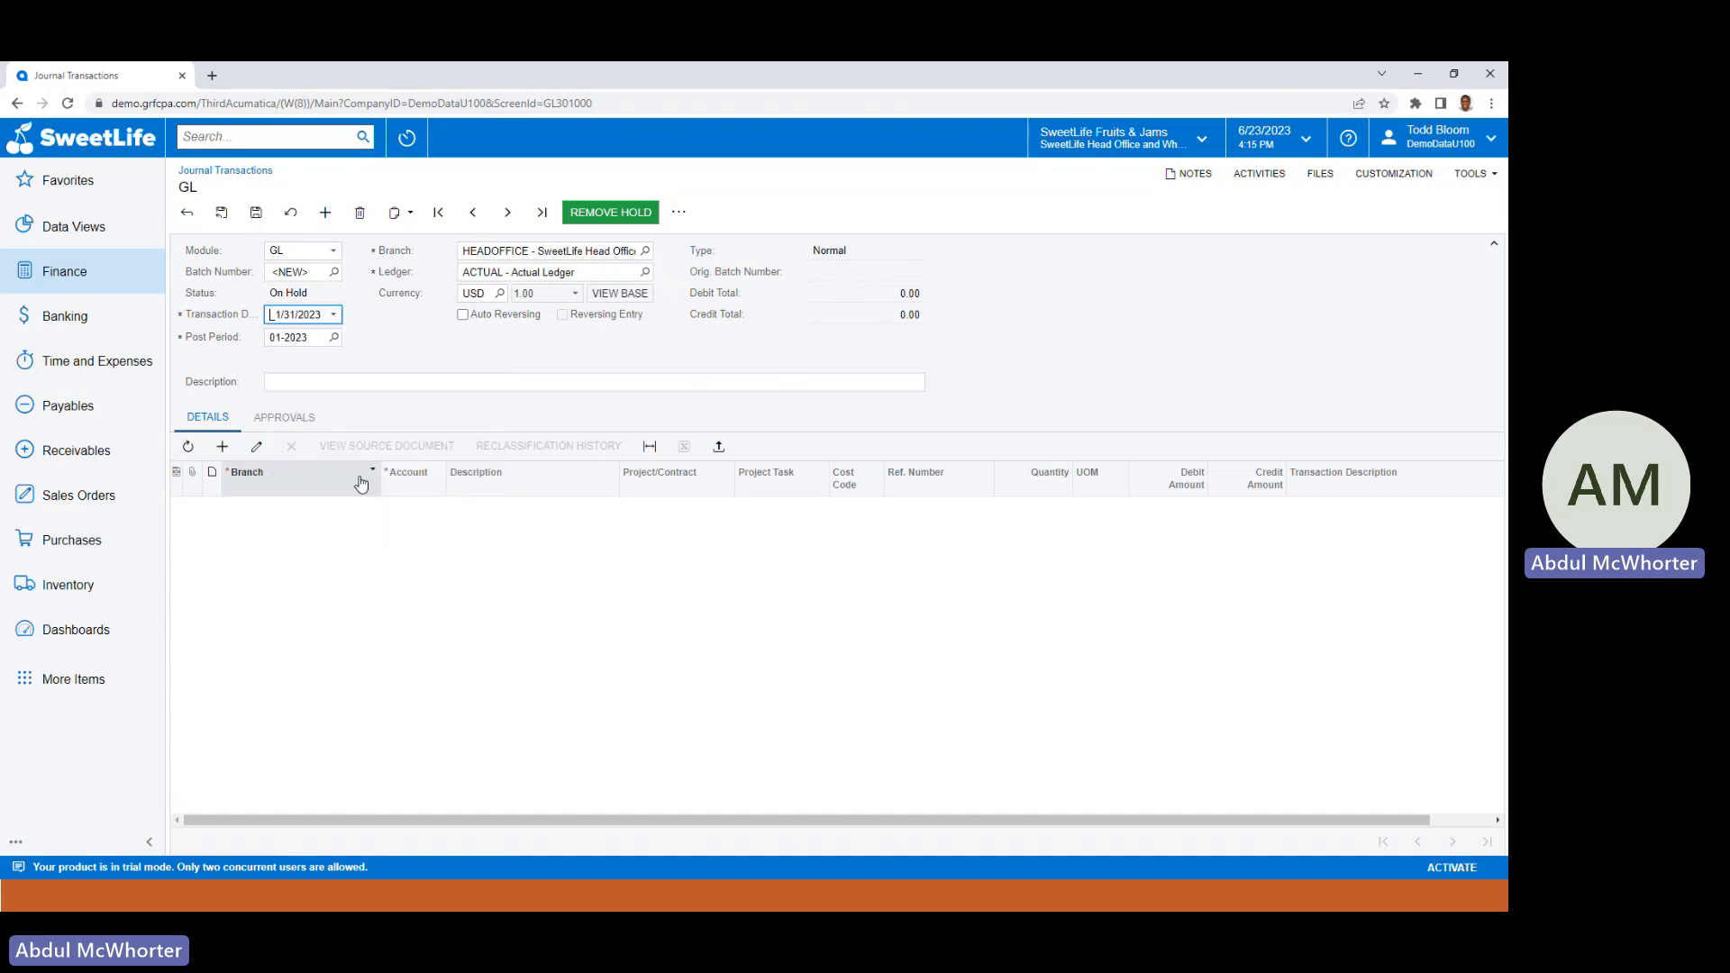
Enter the batch description "Jan 2023 AP Accrual" and mark the batch as Auto Reversing.
left_click(282, 383)
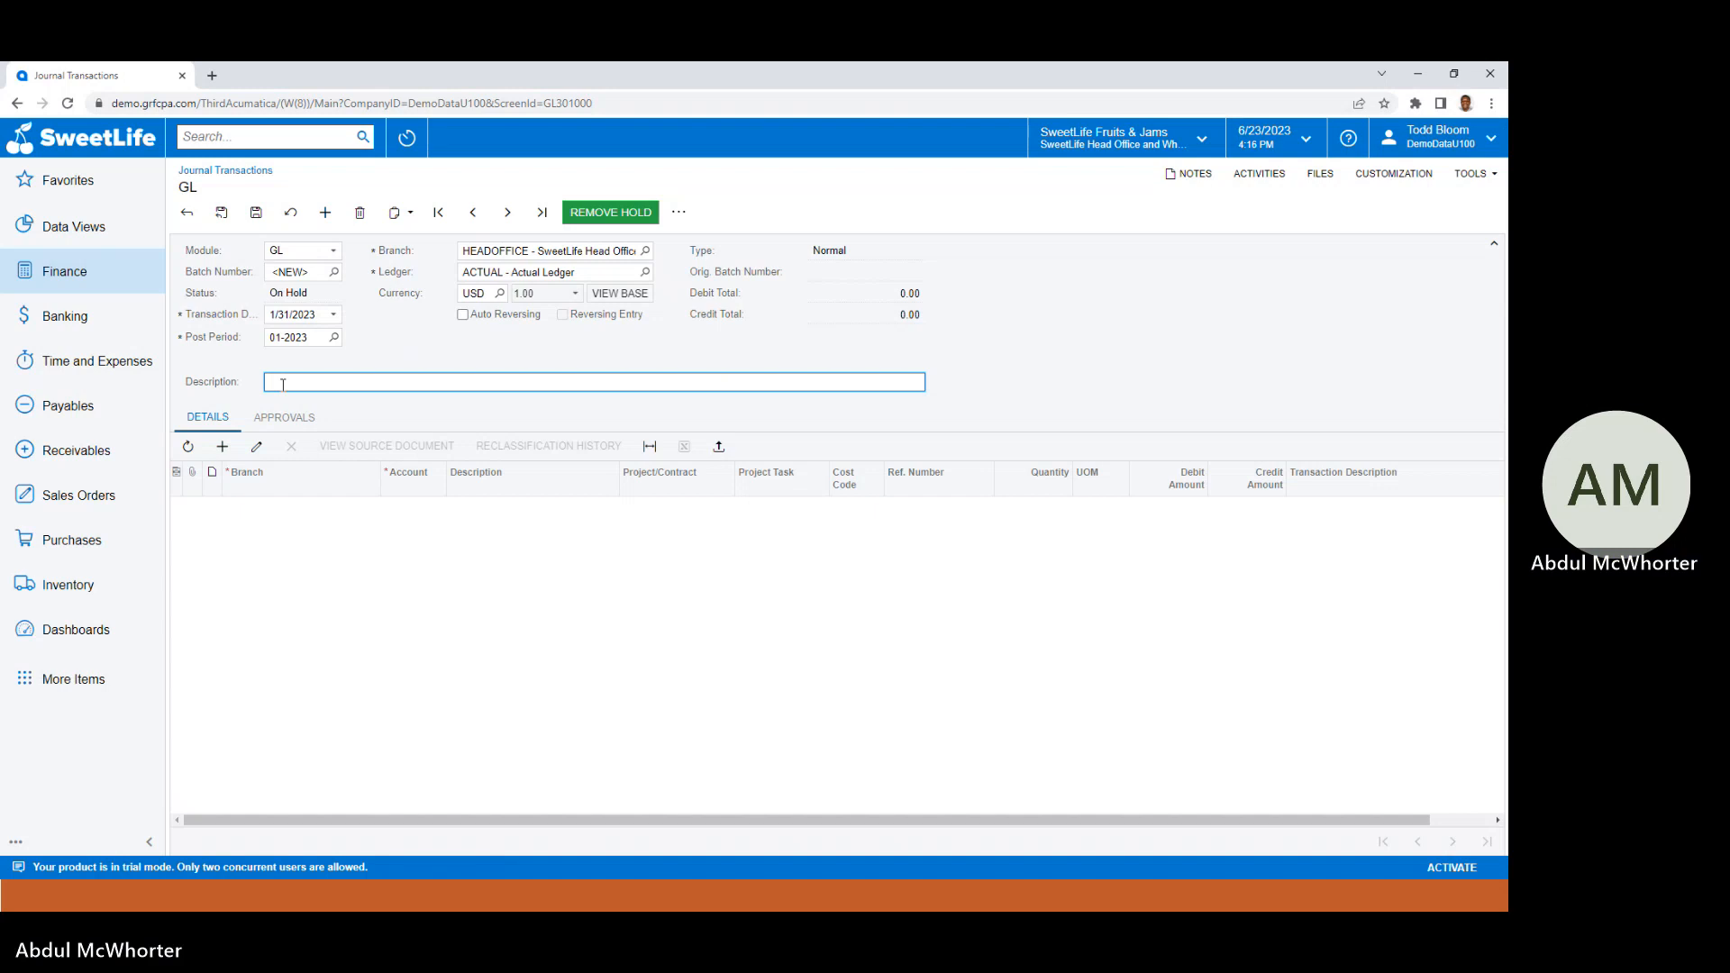
type("Jan 2023 AP Accrual")
left_click(462, 318)
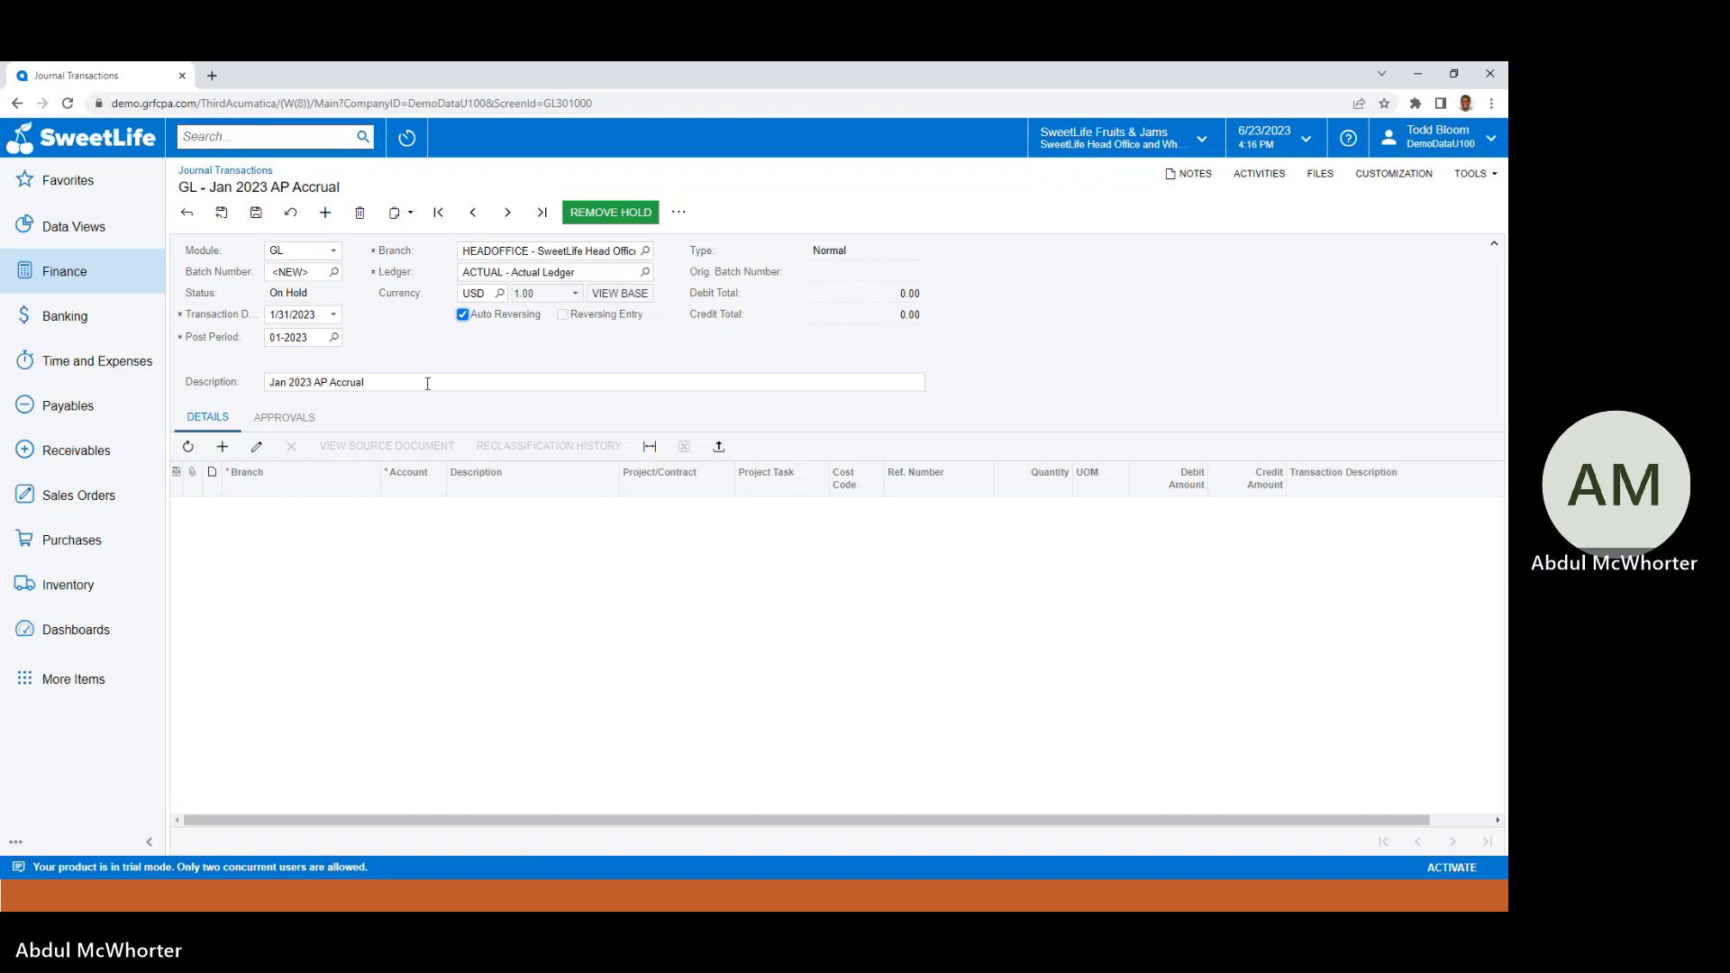
Add a HEADOFFICE journal line for account 63300 - Utilities with a debit amount of 2,320.00.
left_click(222, 447)
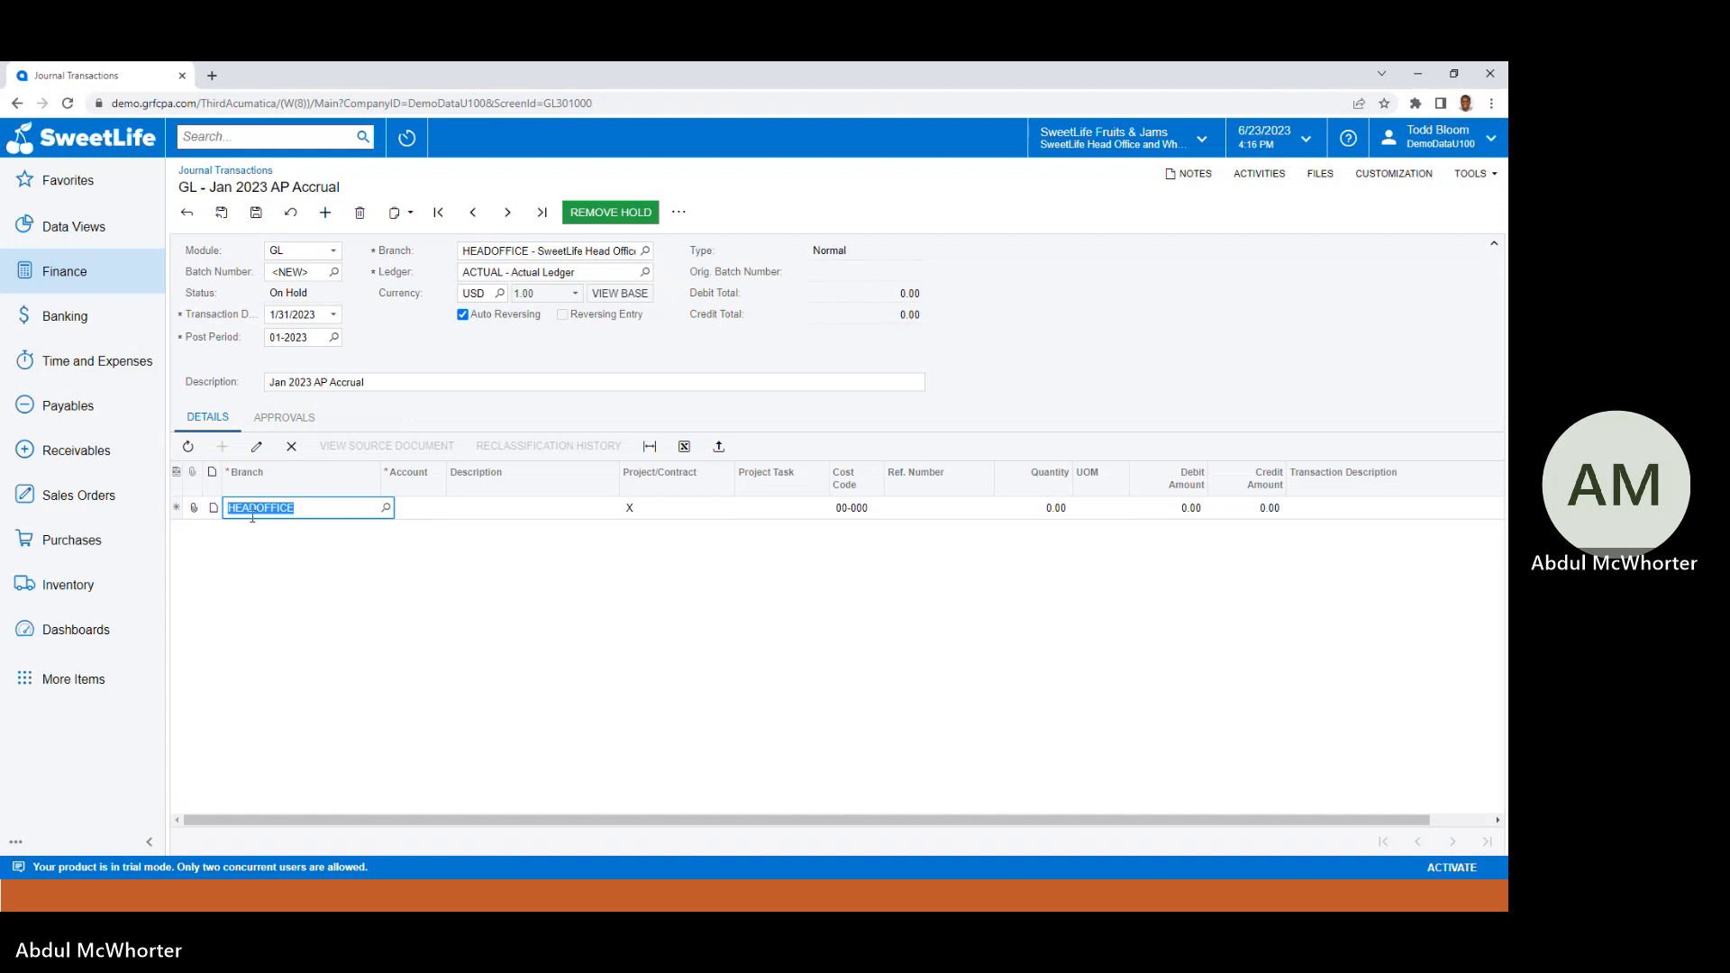
left_click(419, 509)
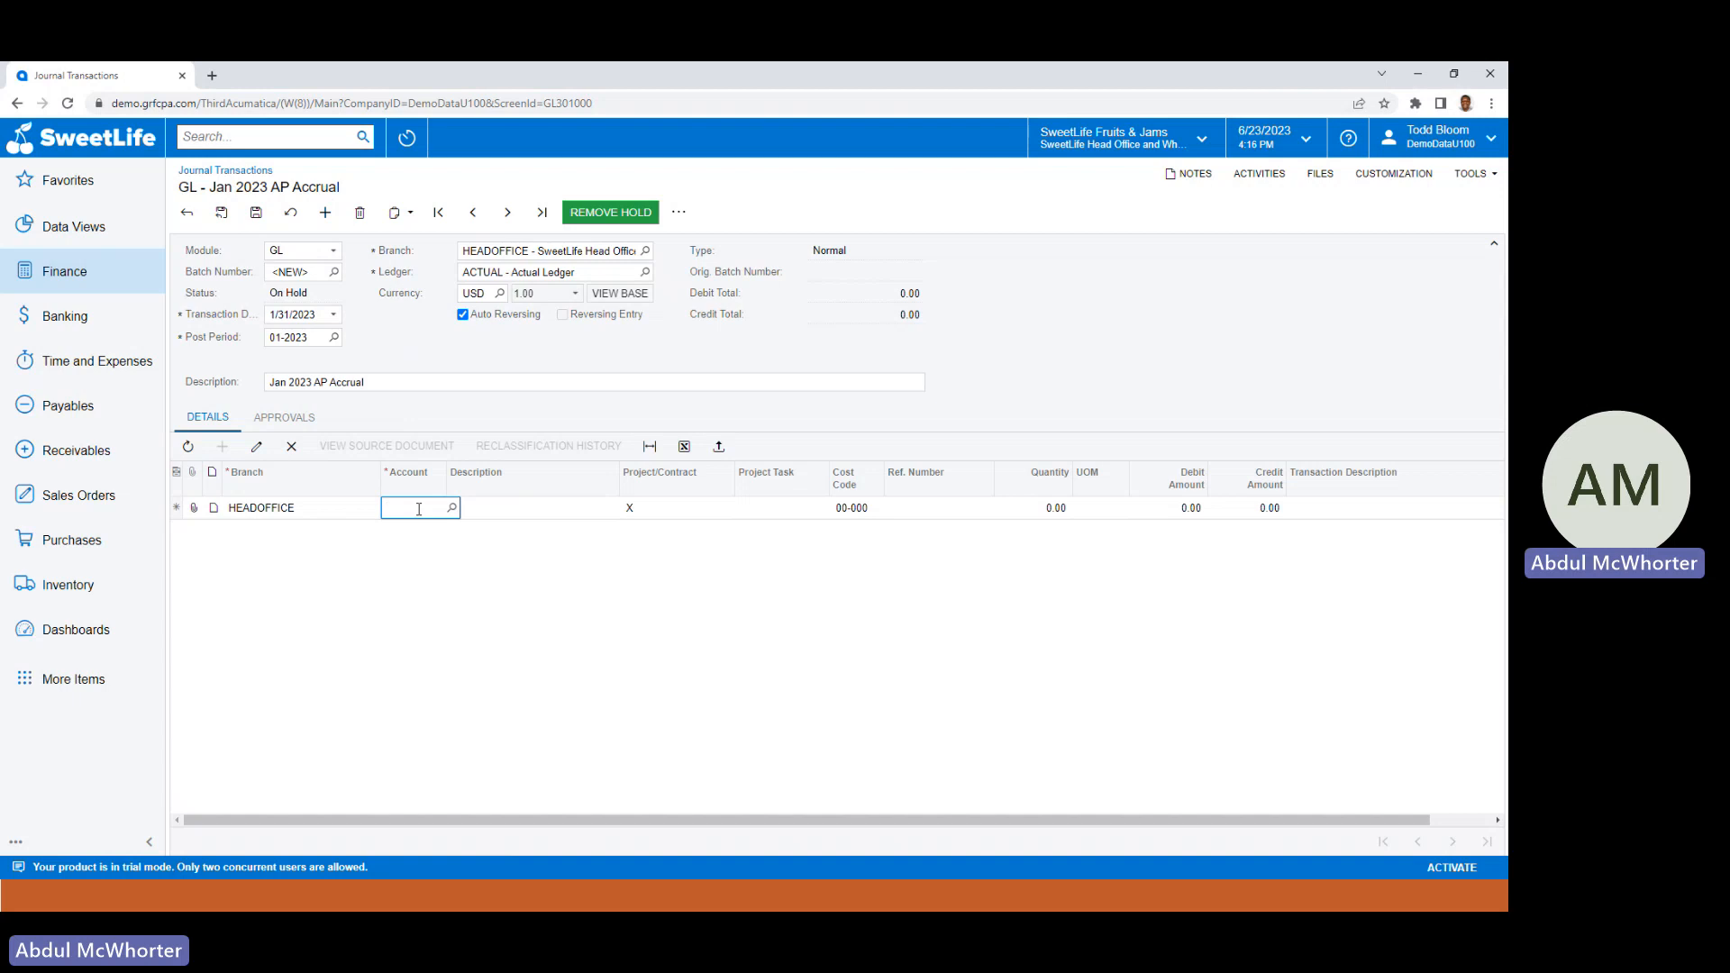
type("633")
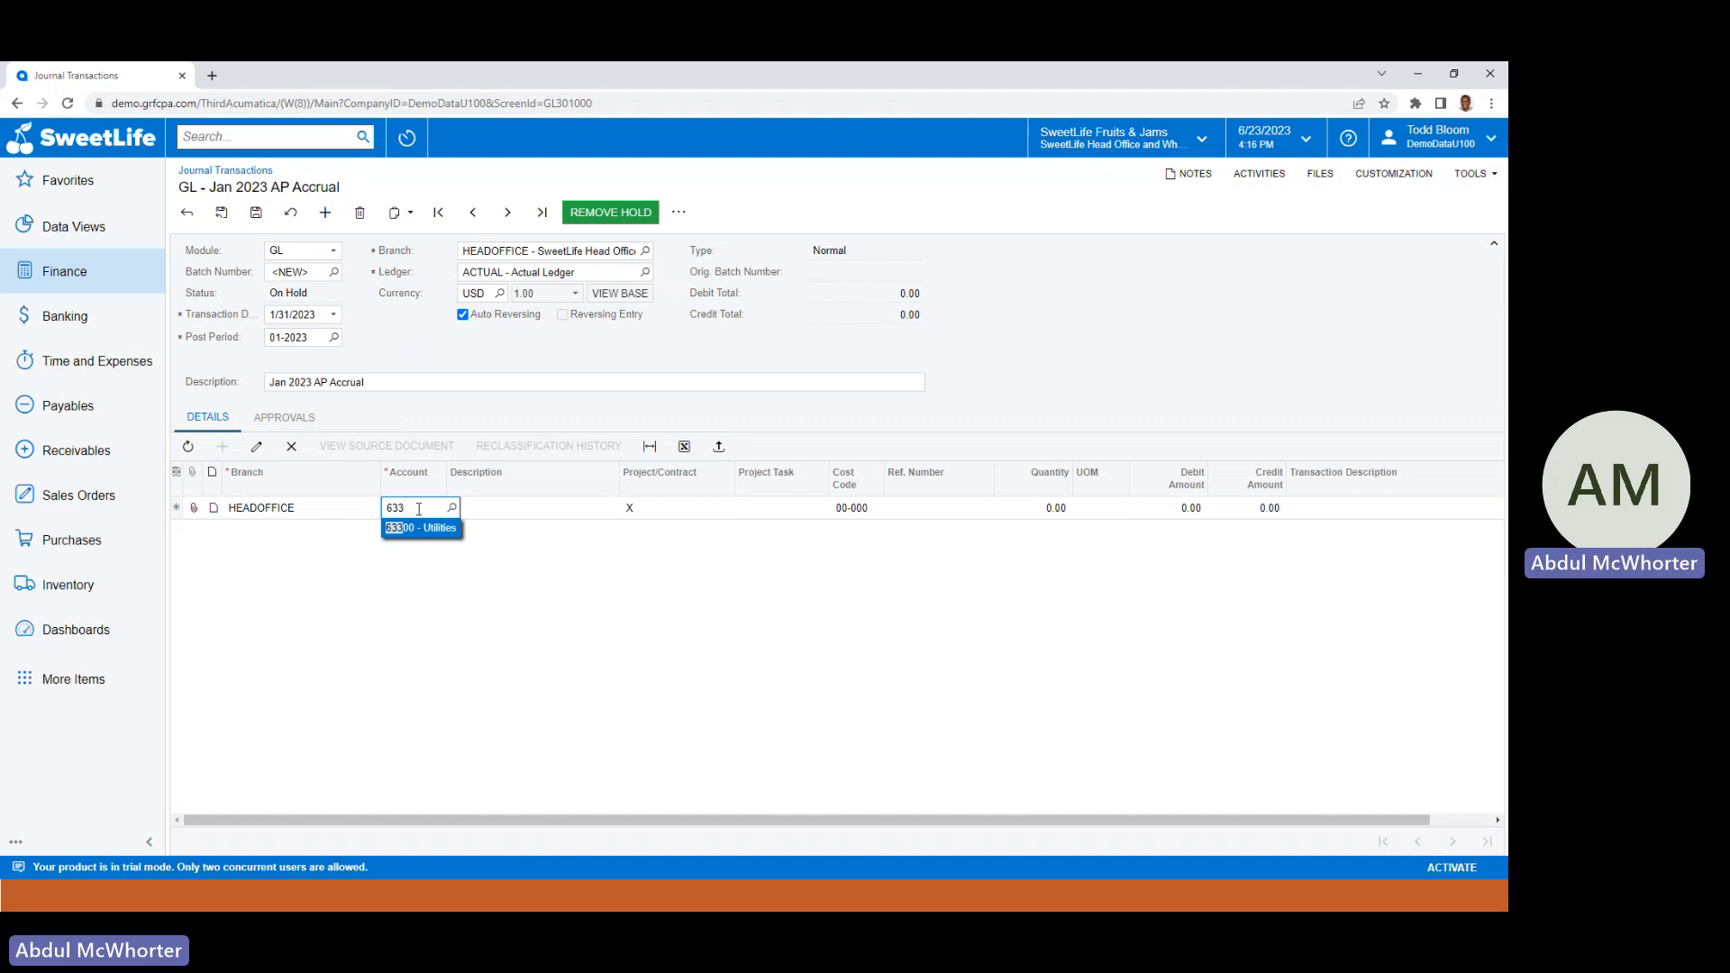
key("Tab")
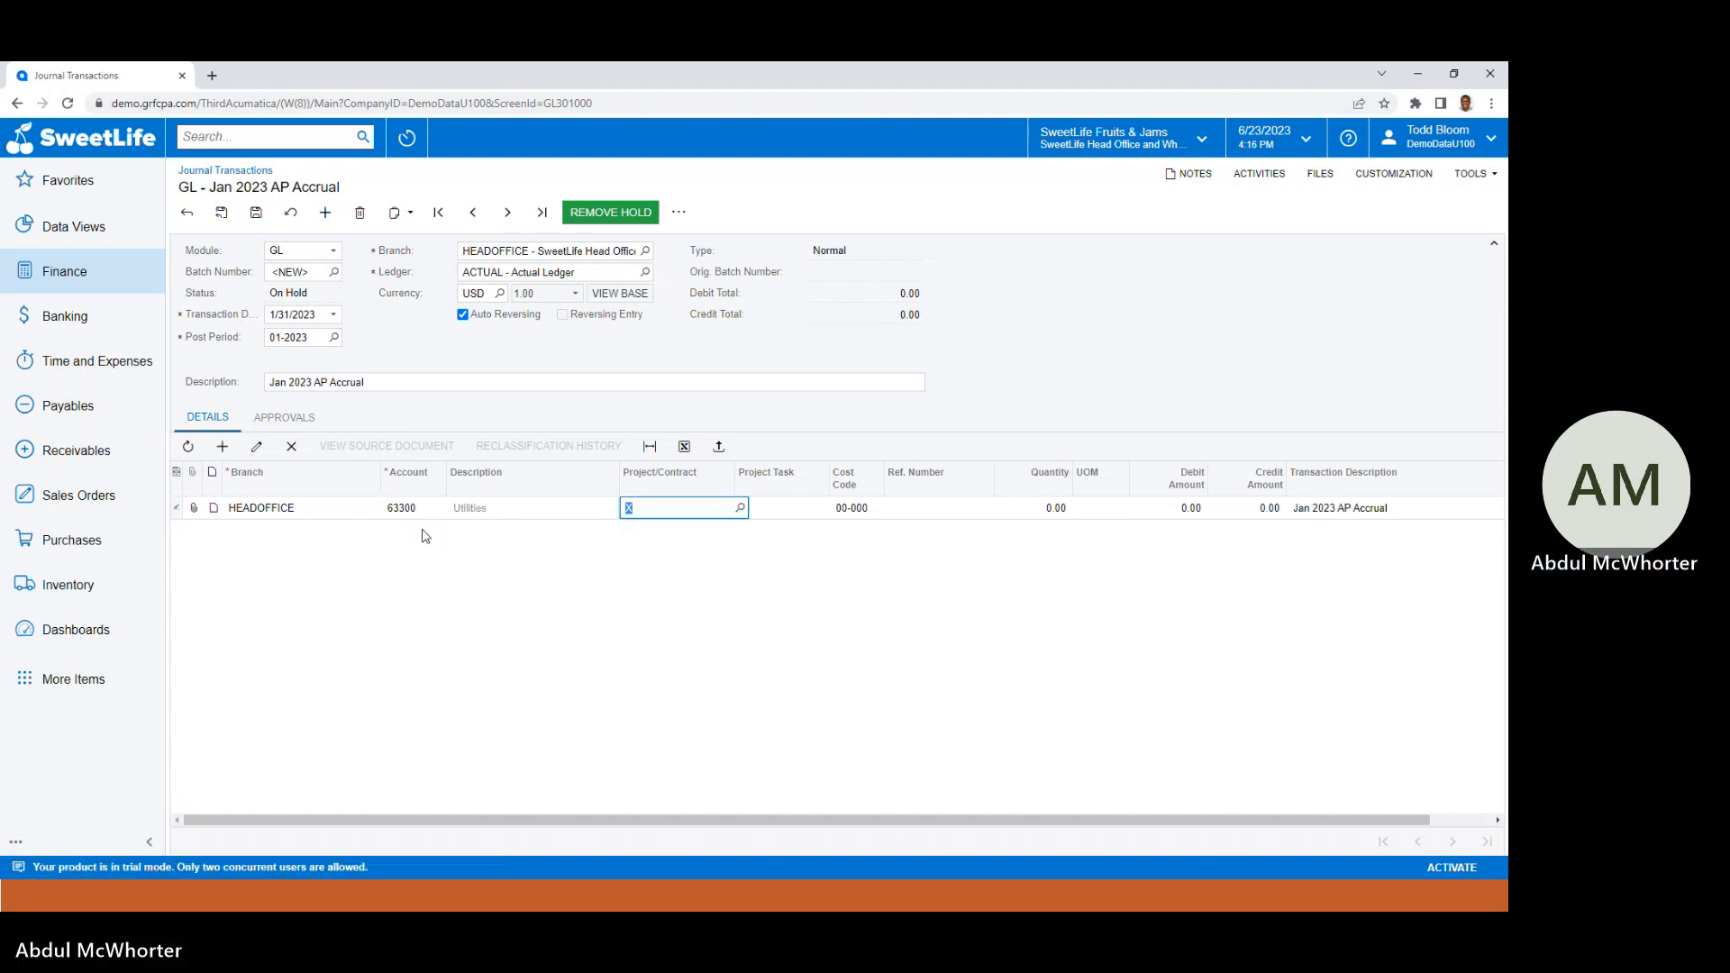
key("Tab")
key("Tab")
key("Tab")
key("Tab")
key("Tab")
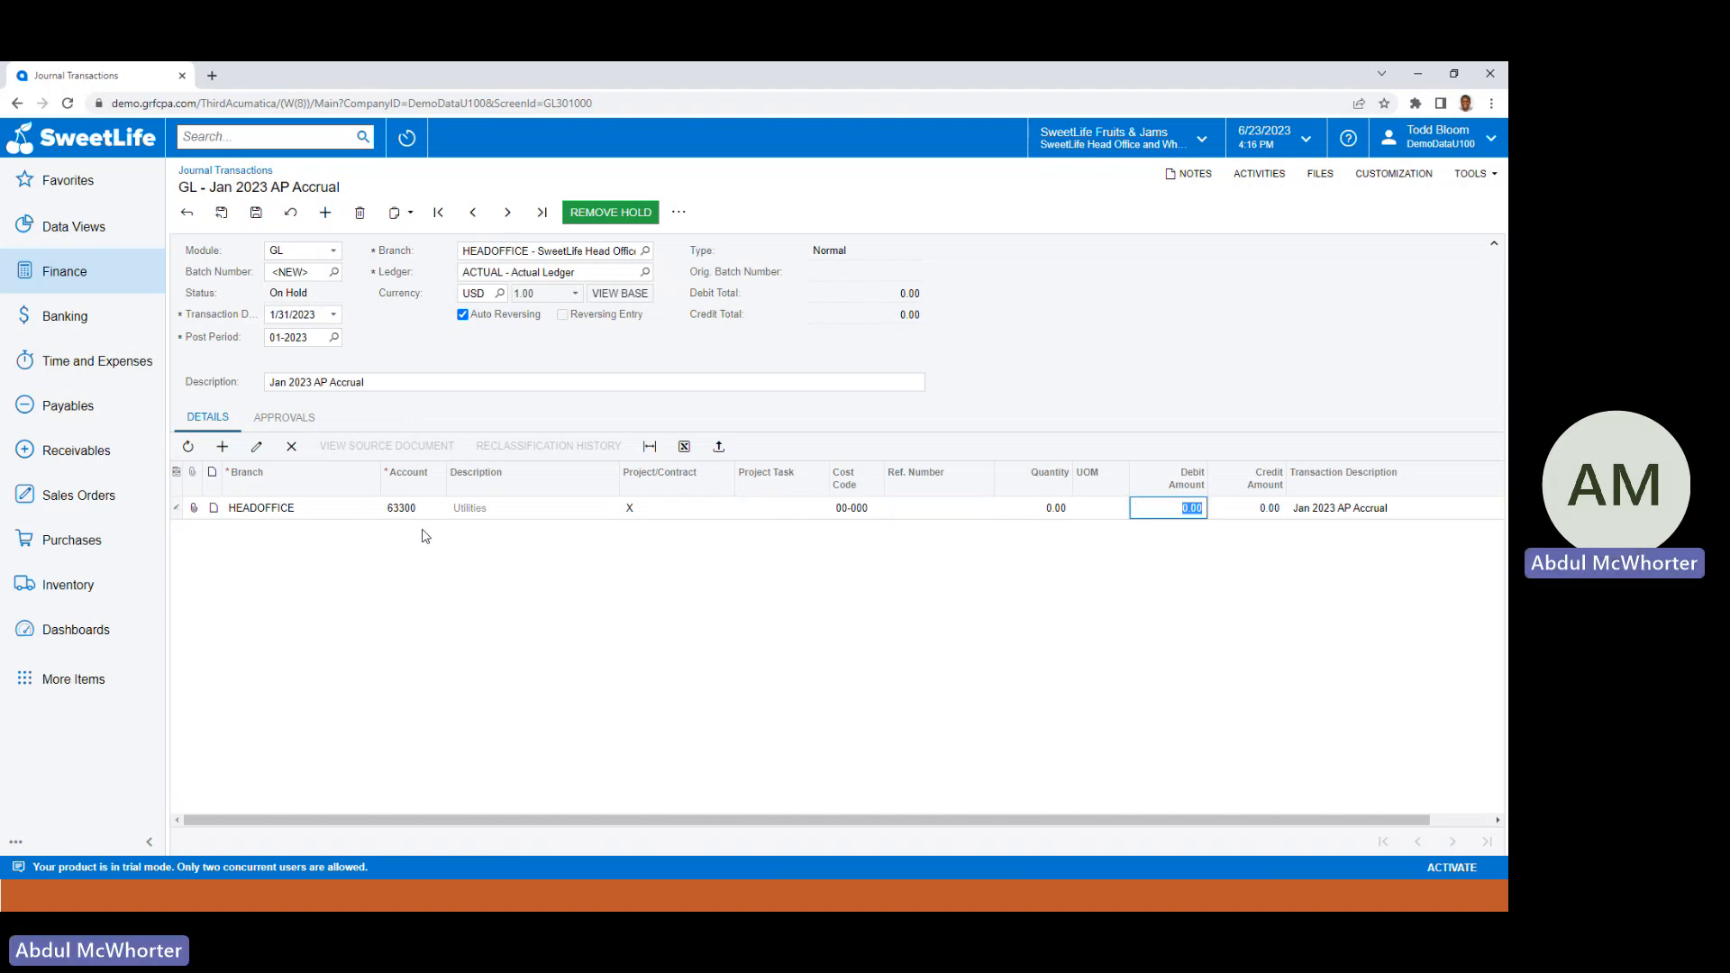
type("2320")
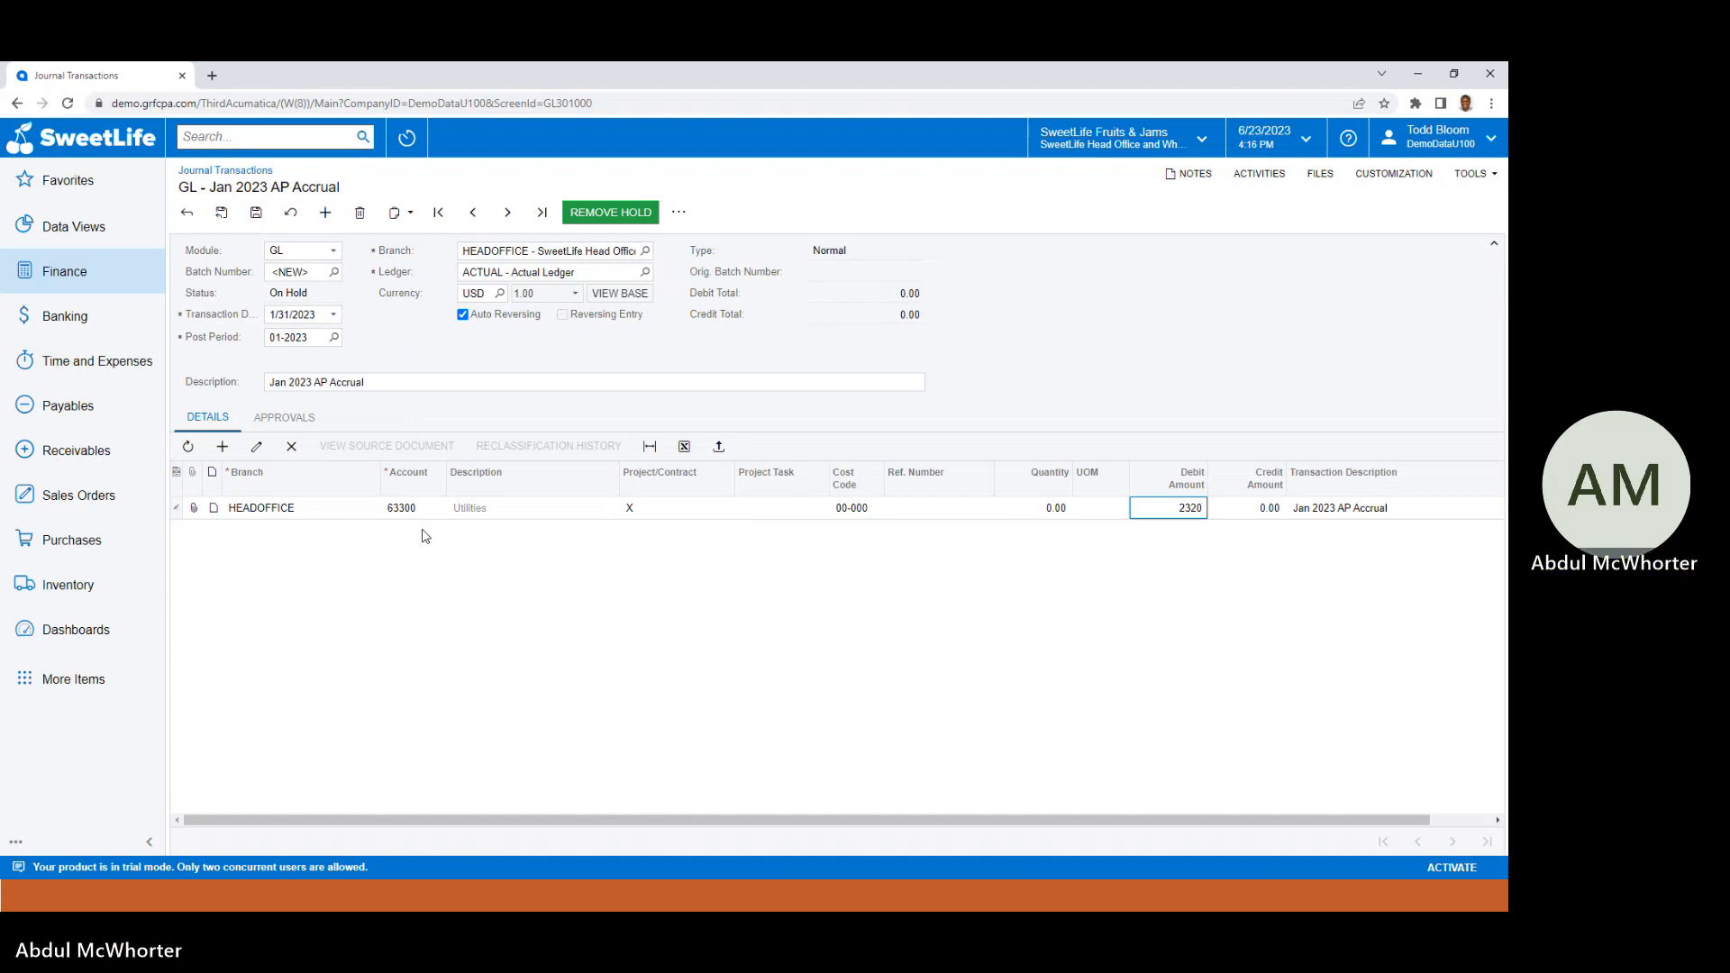
key("Tab")
key("Tab")
key("Tab")
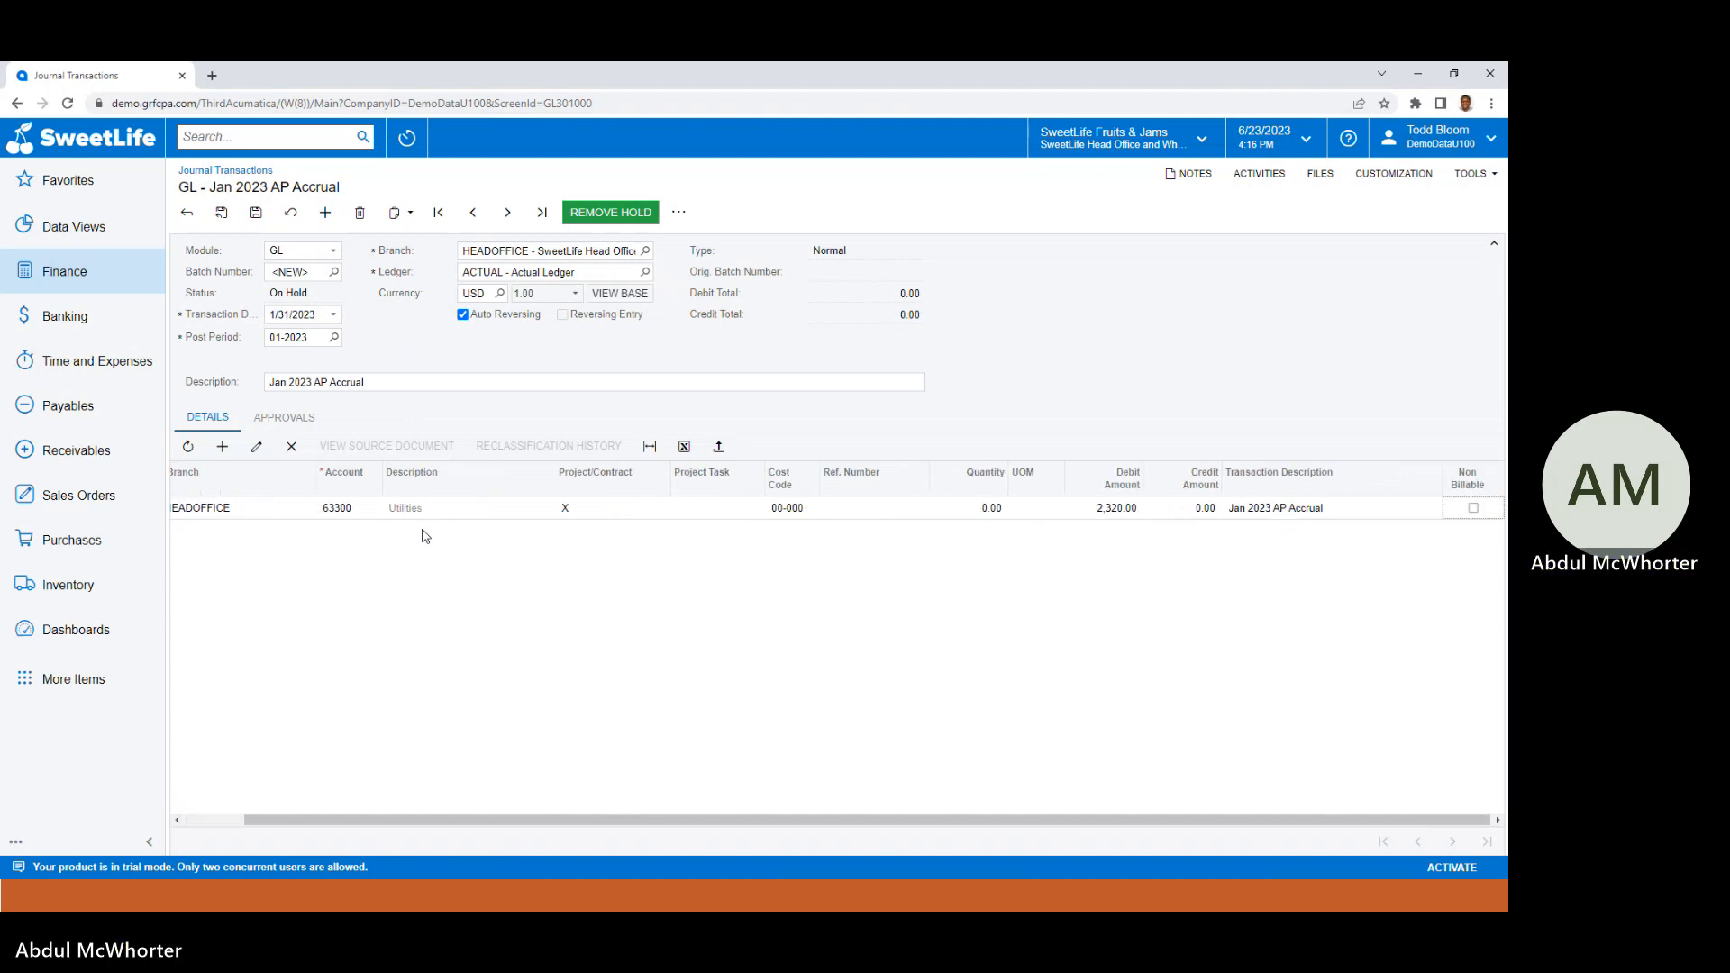
Add the balancing HEADOFFICE line with account 23020 - Other Accrued Expenses.
left_click(229, 457)
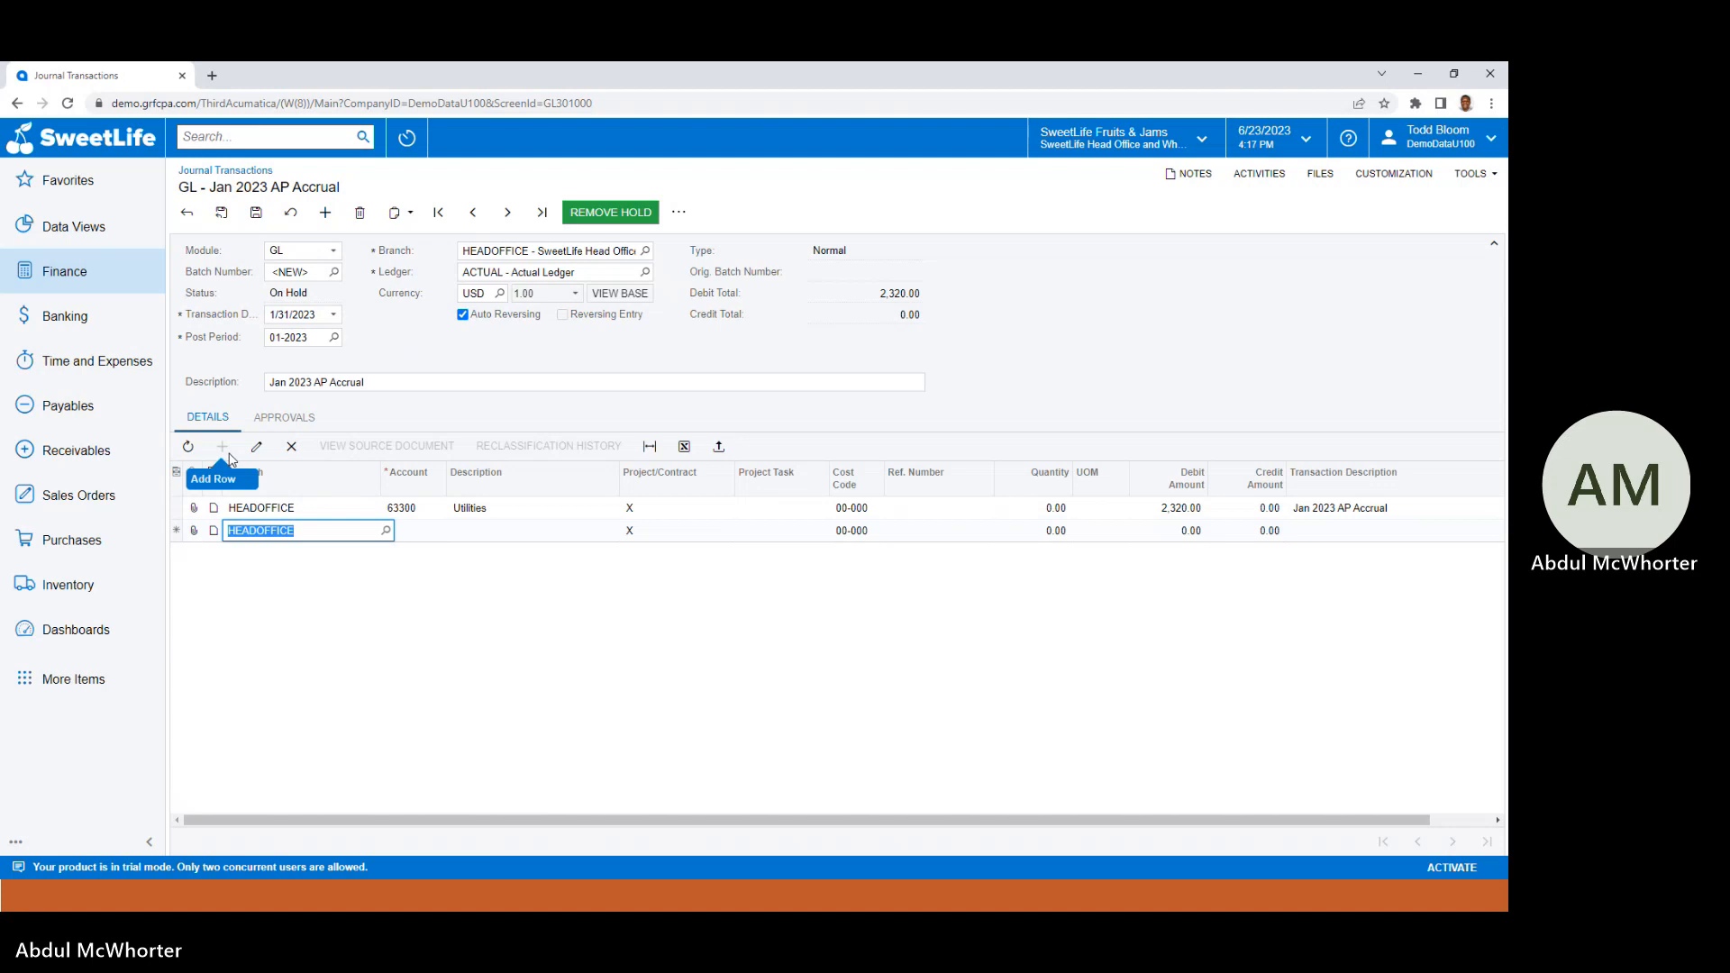
key("Tab")
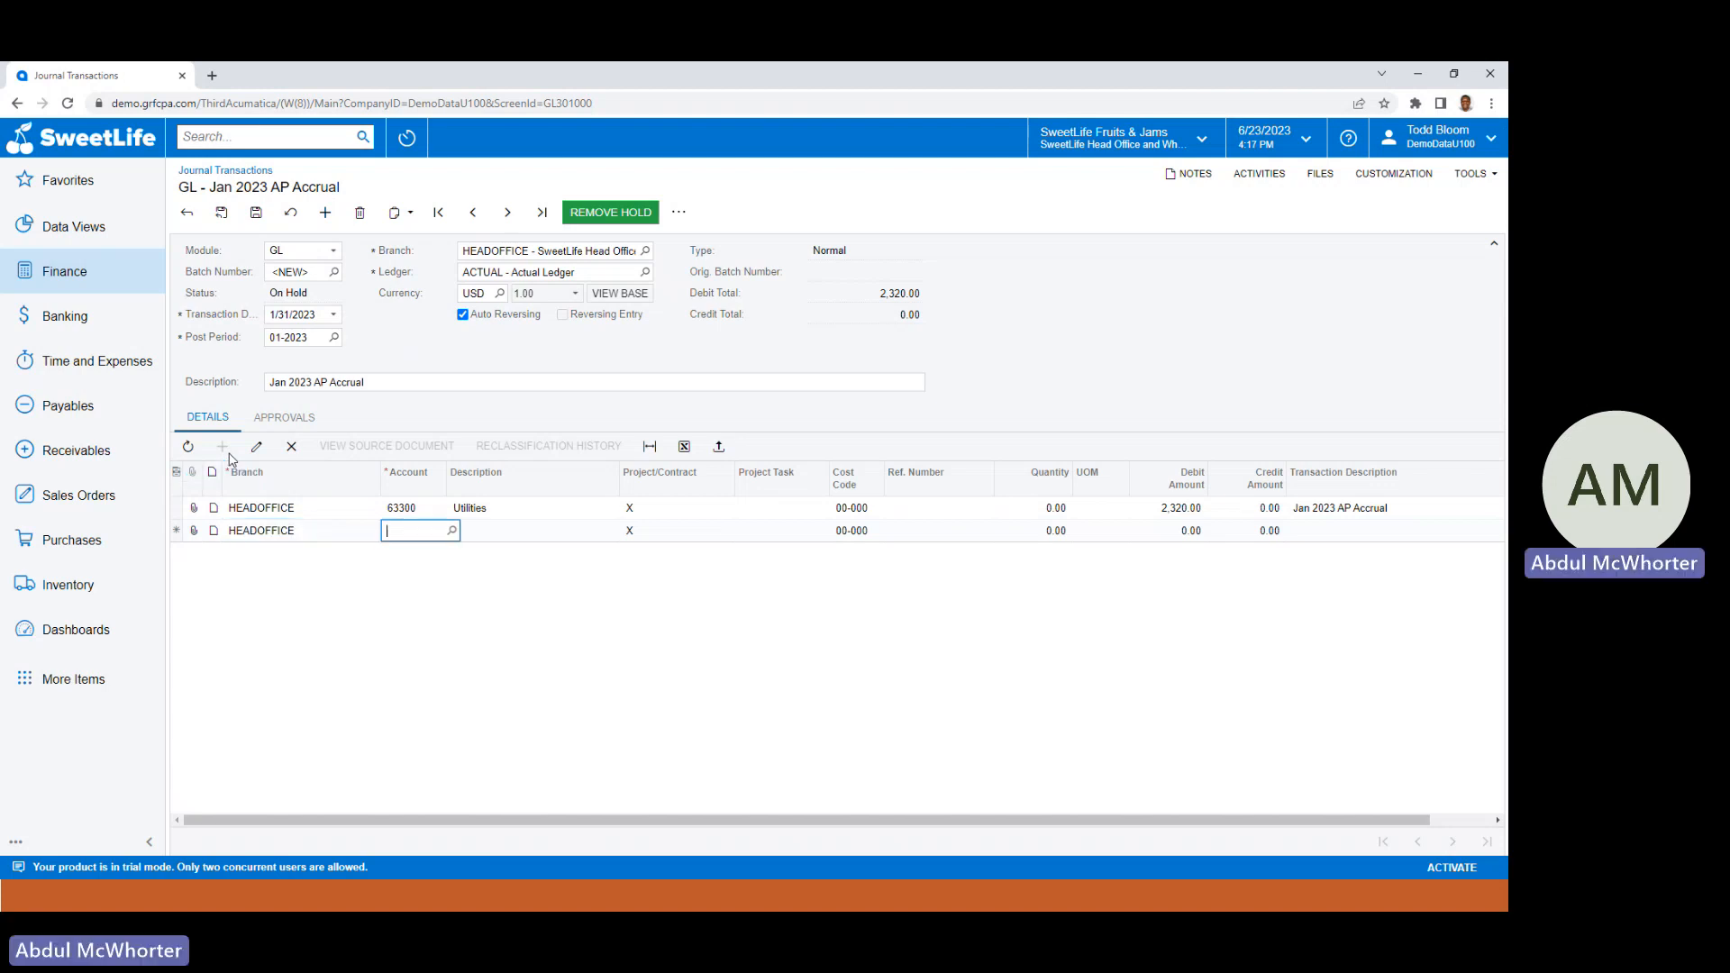
type("2302")
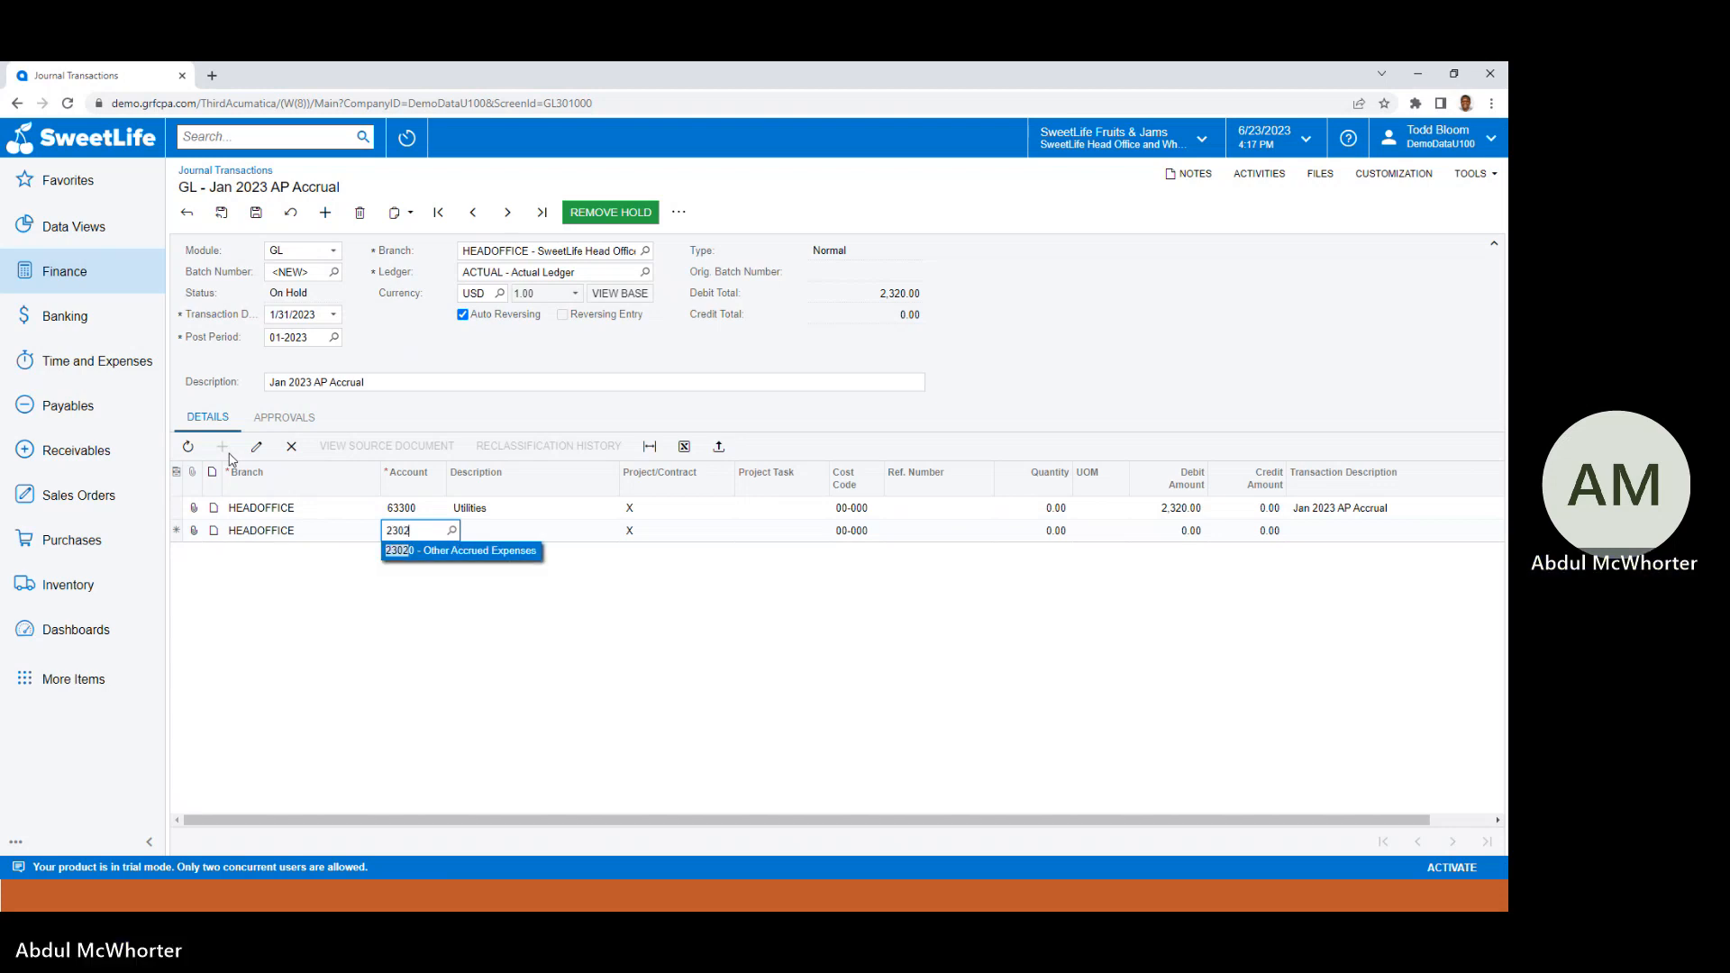
left_click(495, 552)
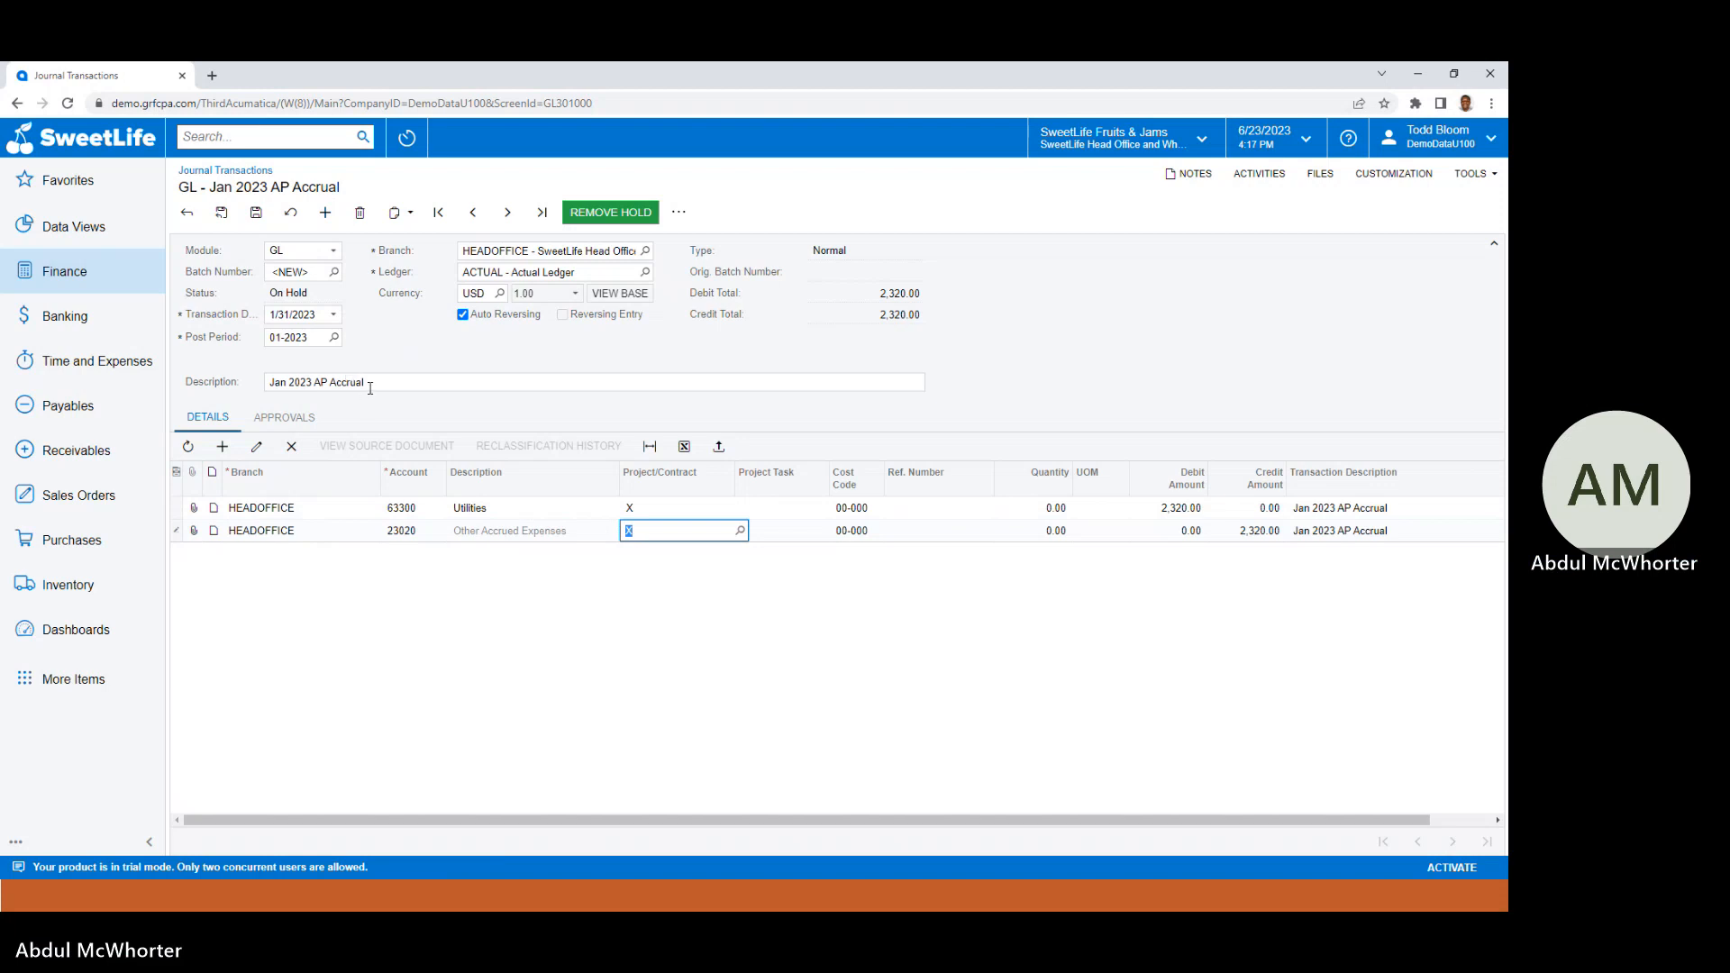
Change the batch description to "Jan 2023 Accrued Expenses".
left_click(325, 383)
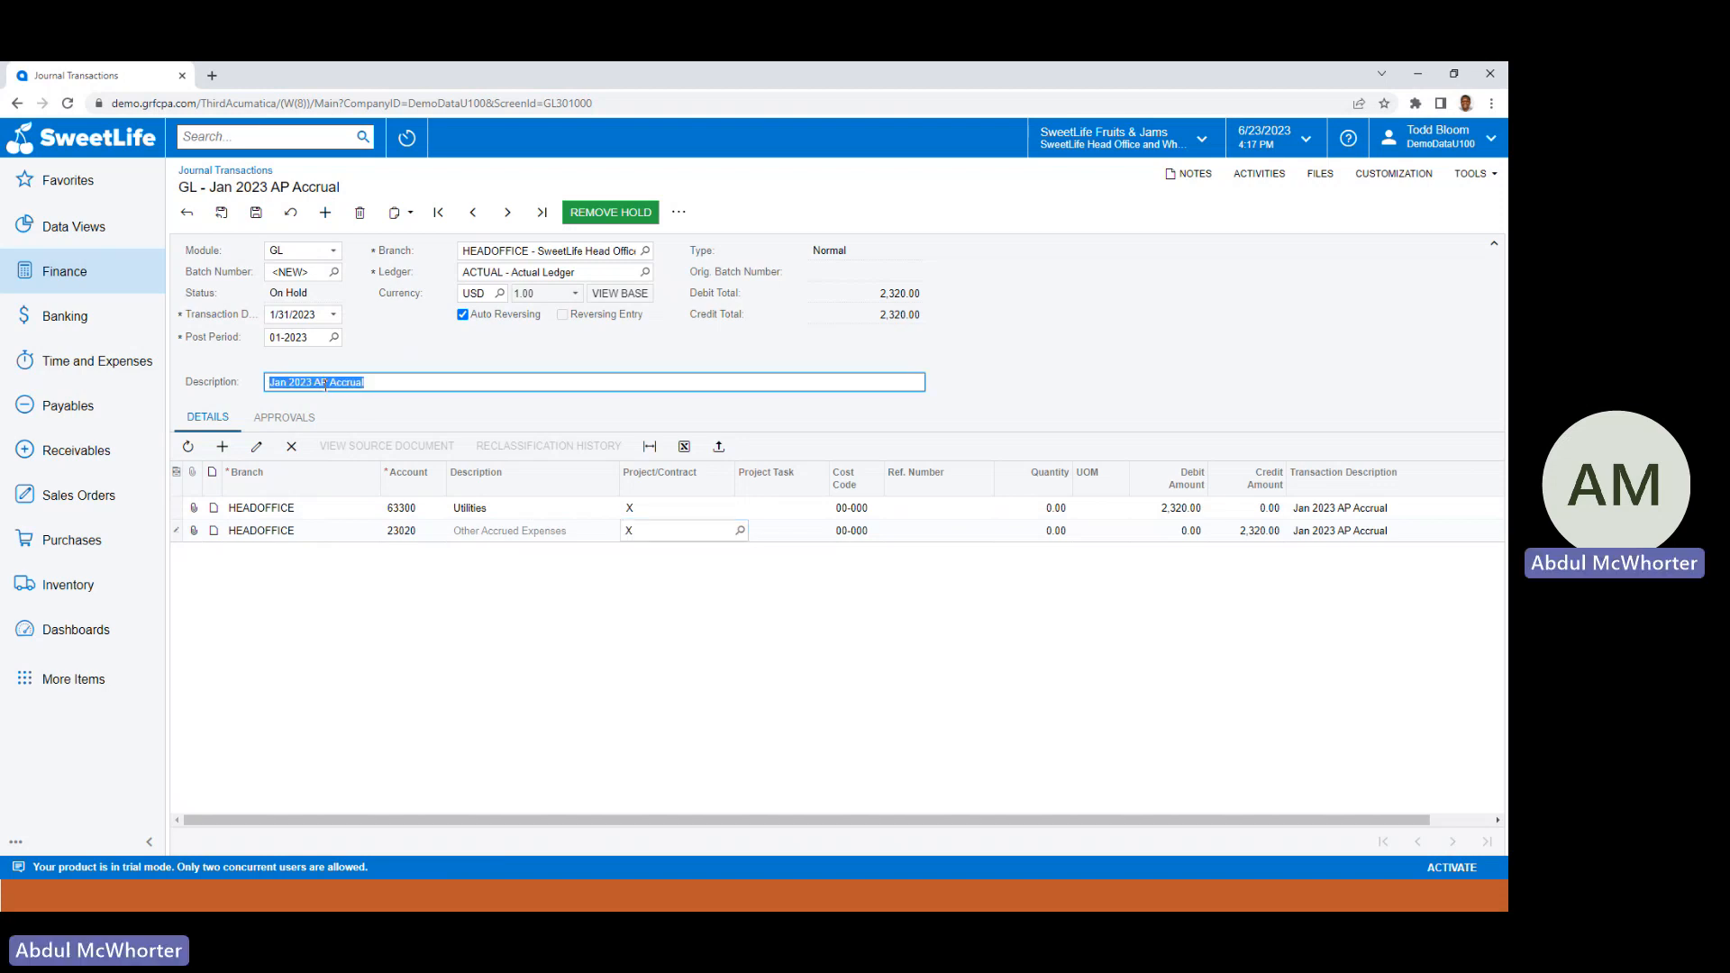
left_click(325, 383)
double_click(321, 384)
key("BackSpace")
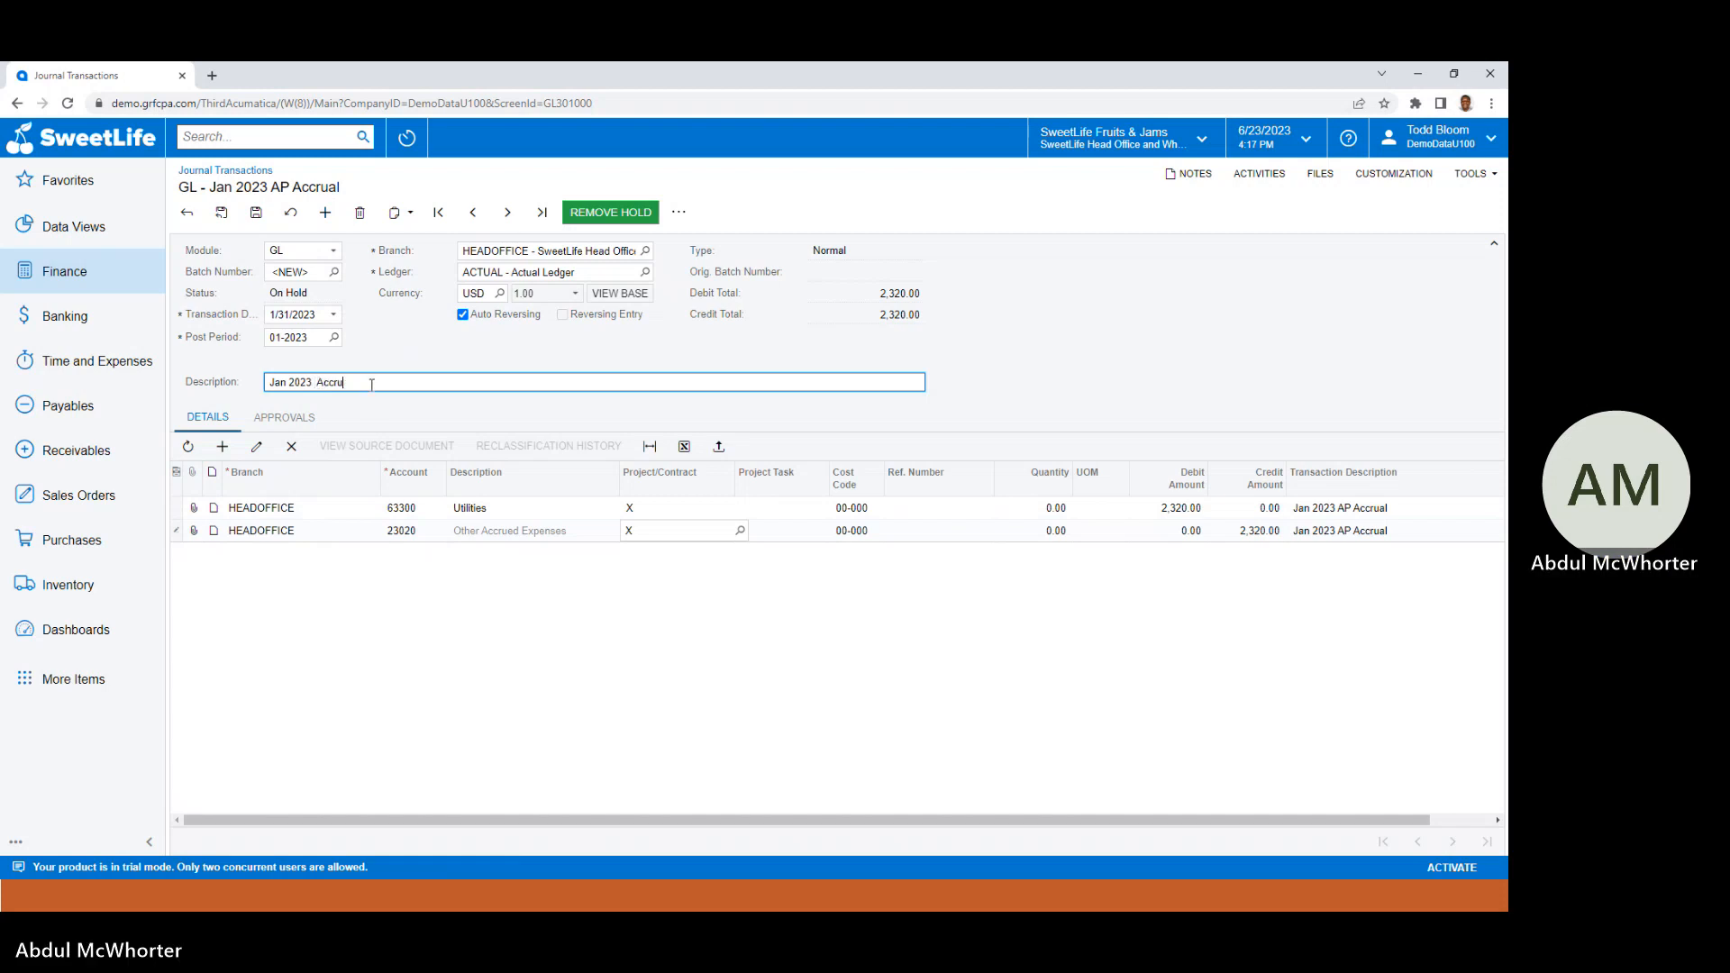
type("ed Expenses")
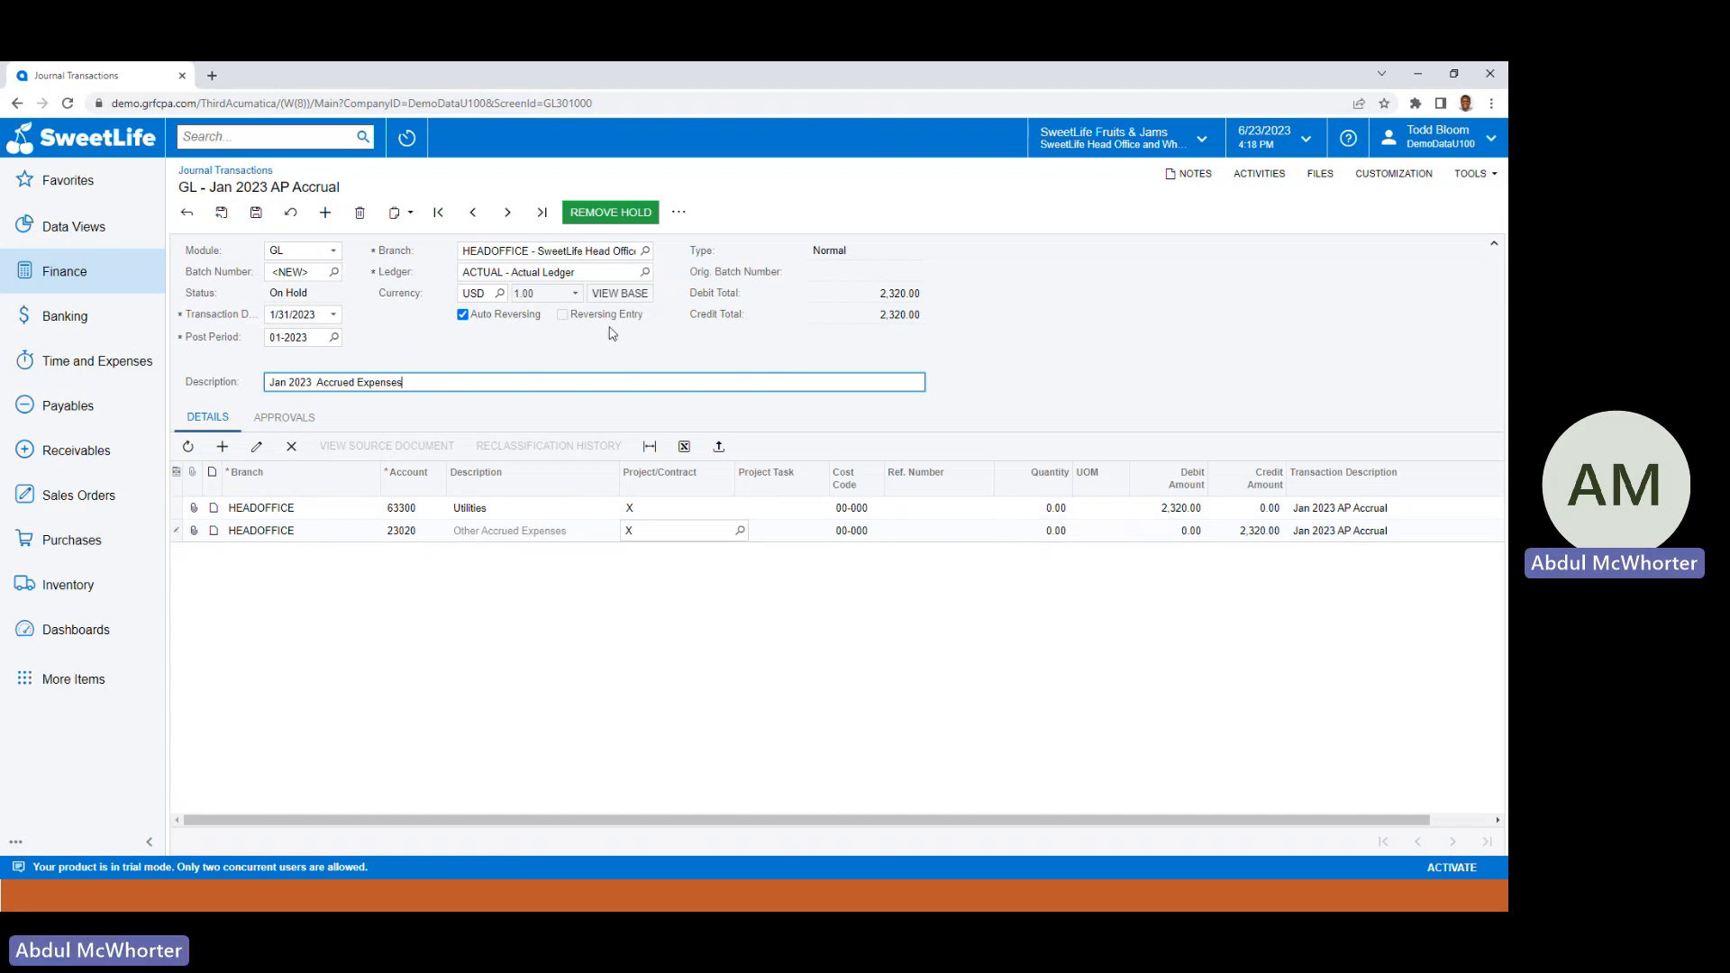
Save the accrual batch and take it off hold to release it.
left_click(256, 223)
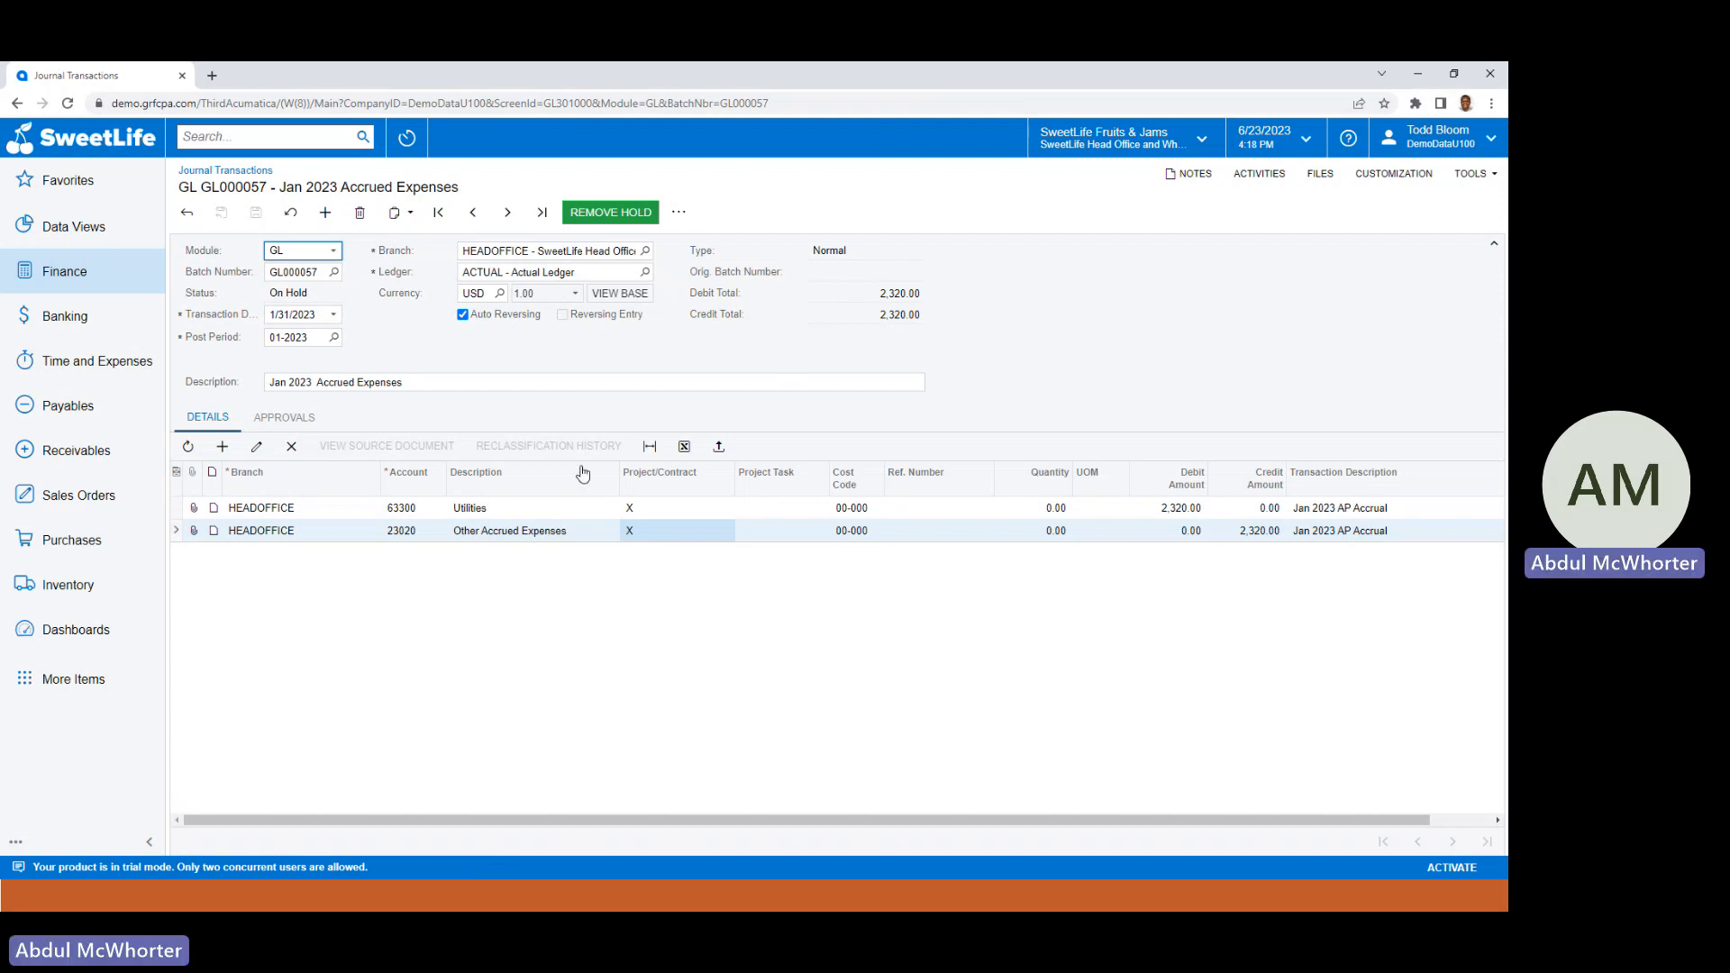
left_click(628, 216)
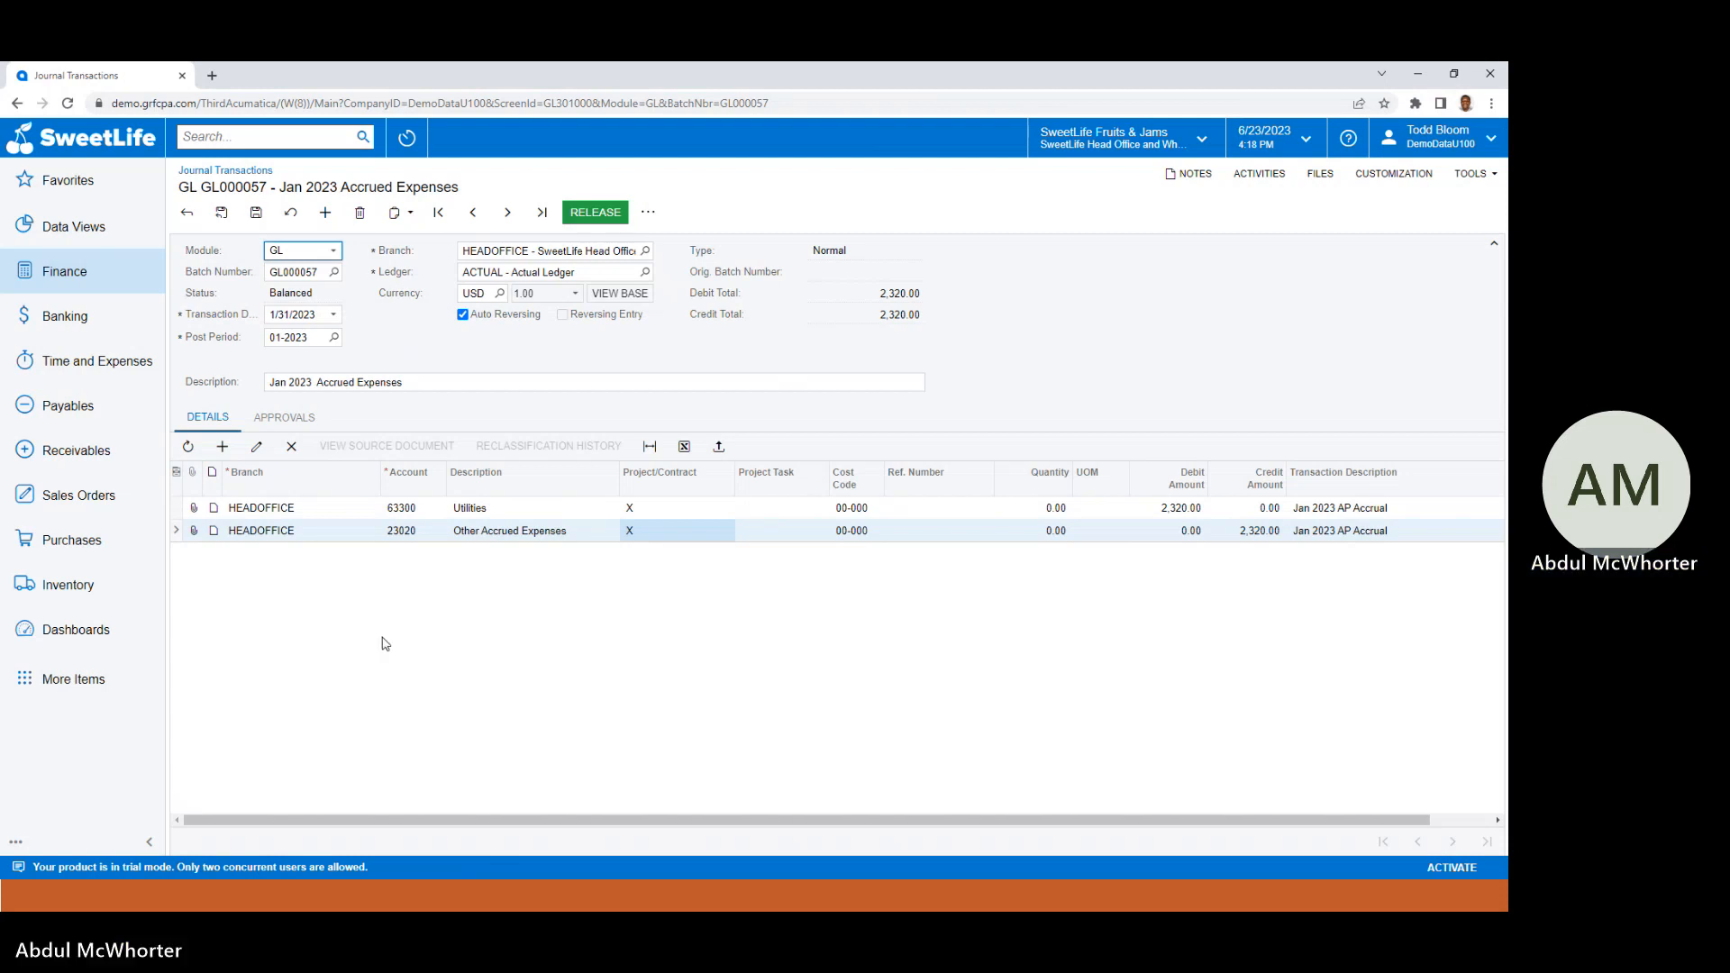
left_click(619, 219)
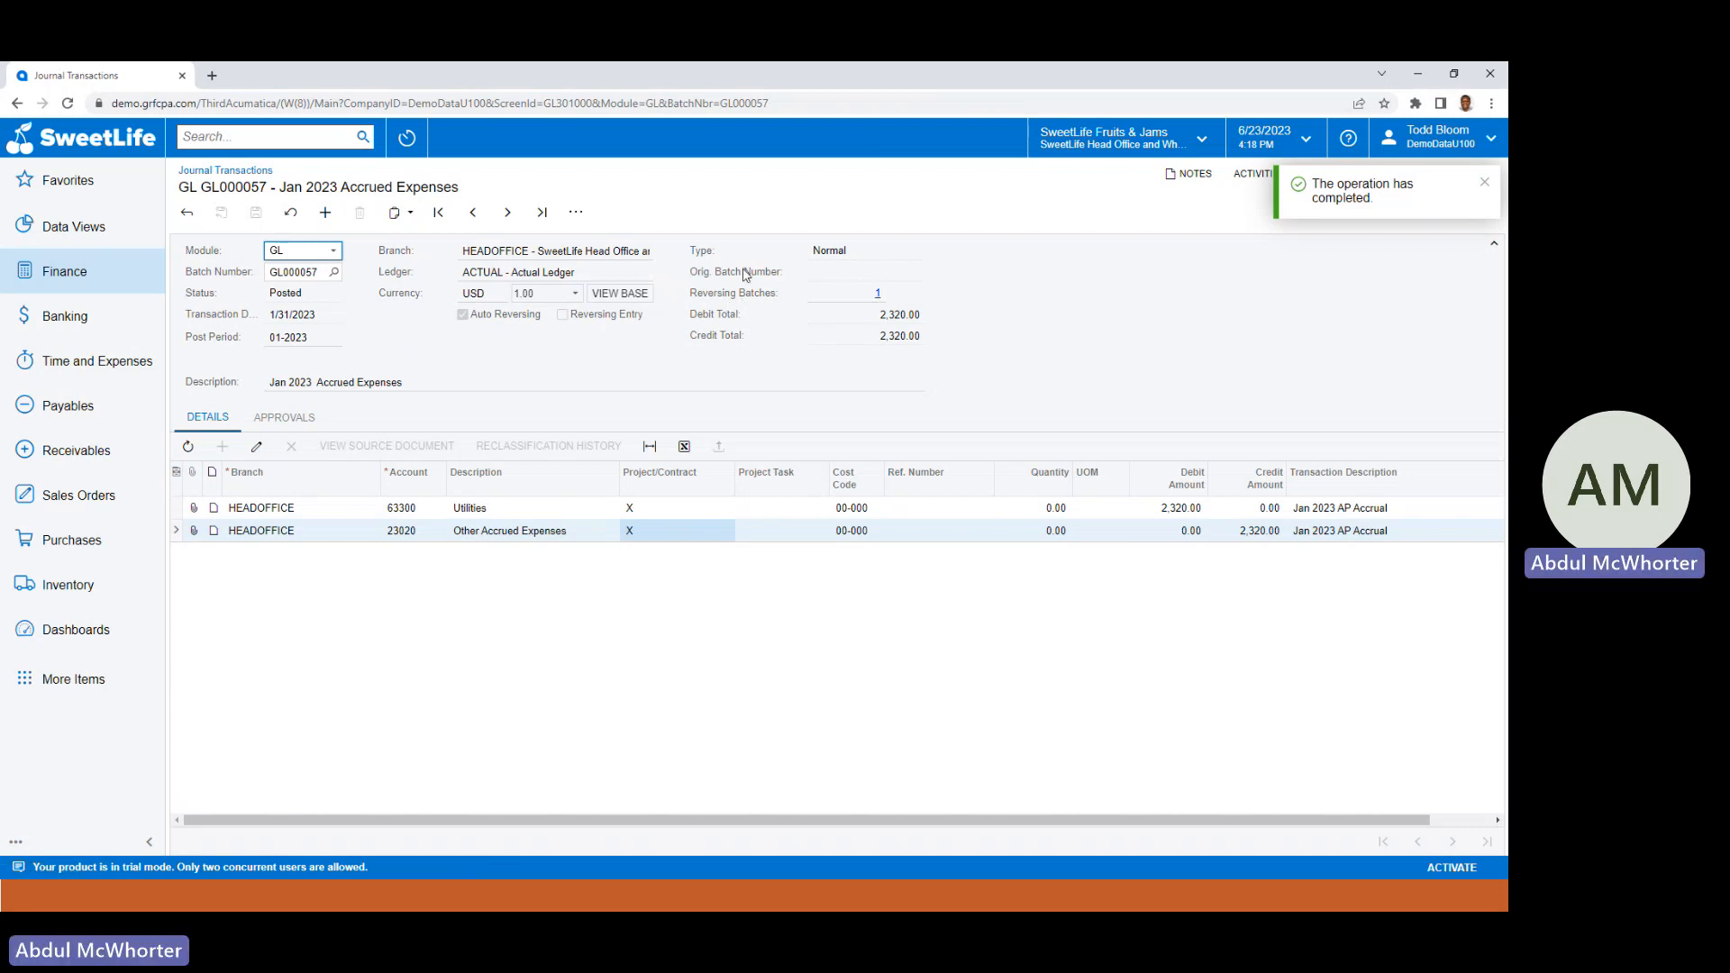
Open the reversing batch from the GL Reversing Batches report, check its date and entries, and return to the report.
left_click(879, 296)
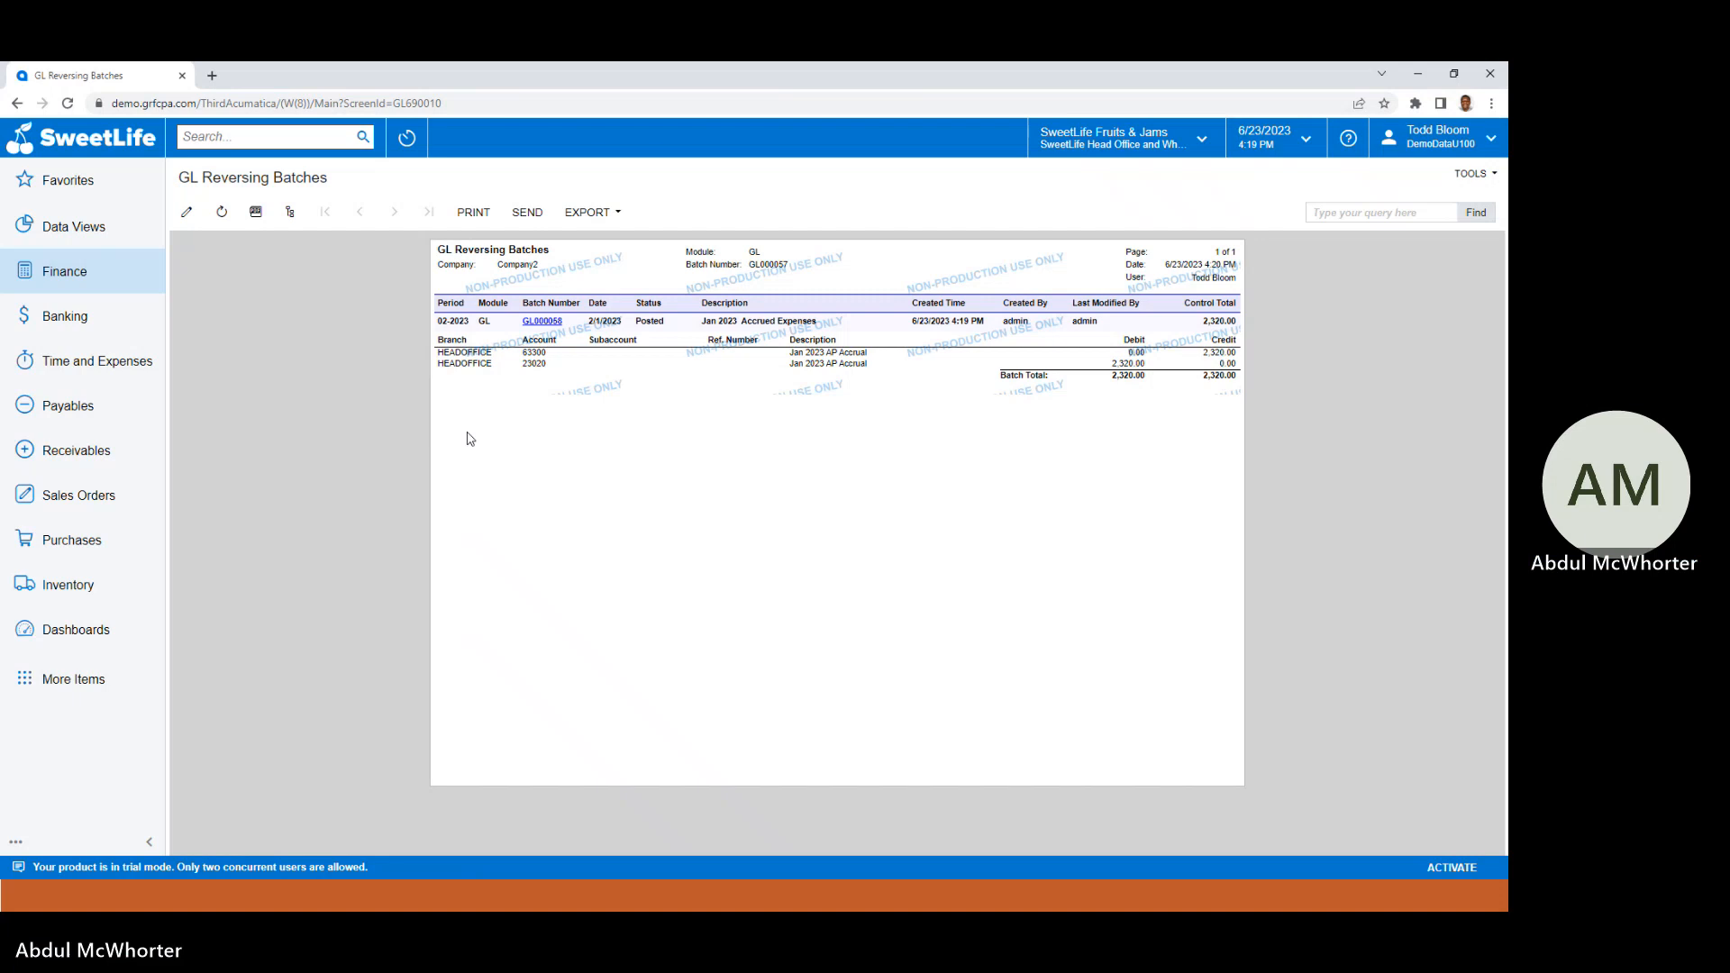
left_click(542, 323)
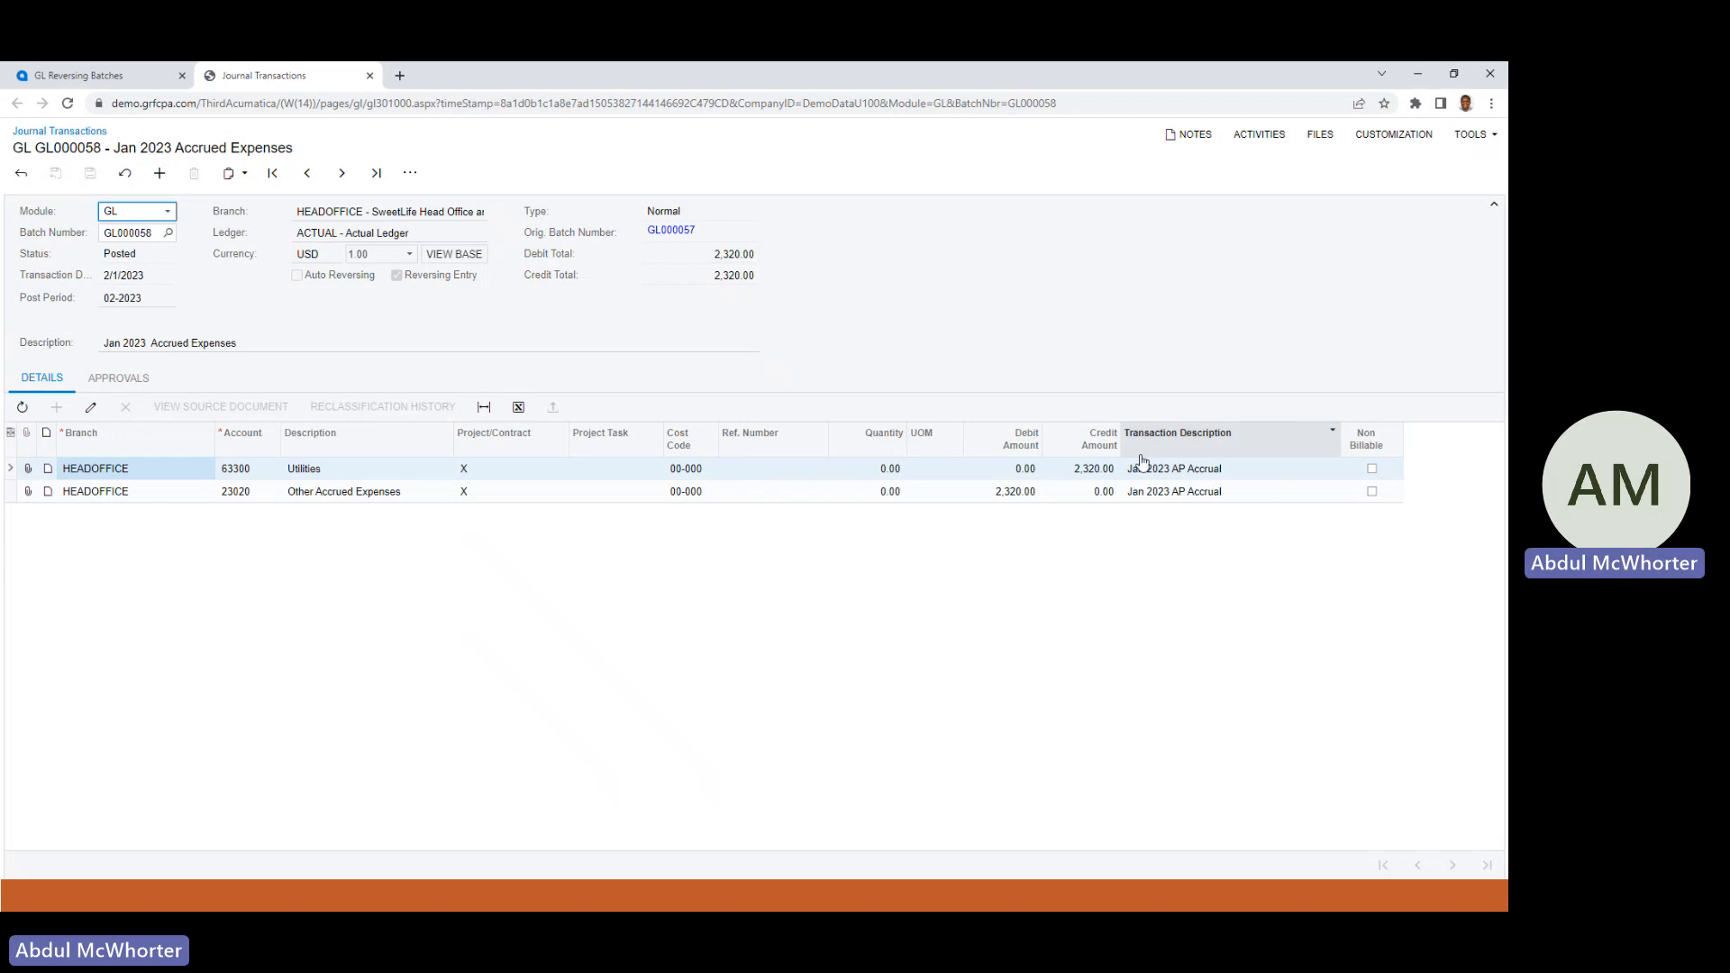
left_click(69, 81)
left_click(369, 77)
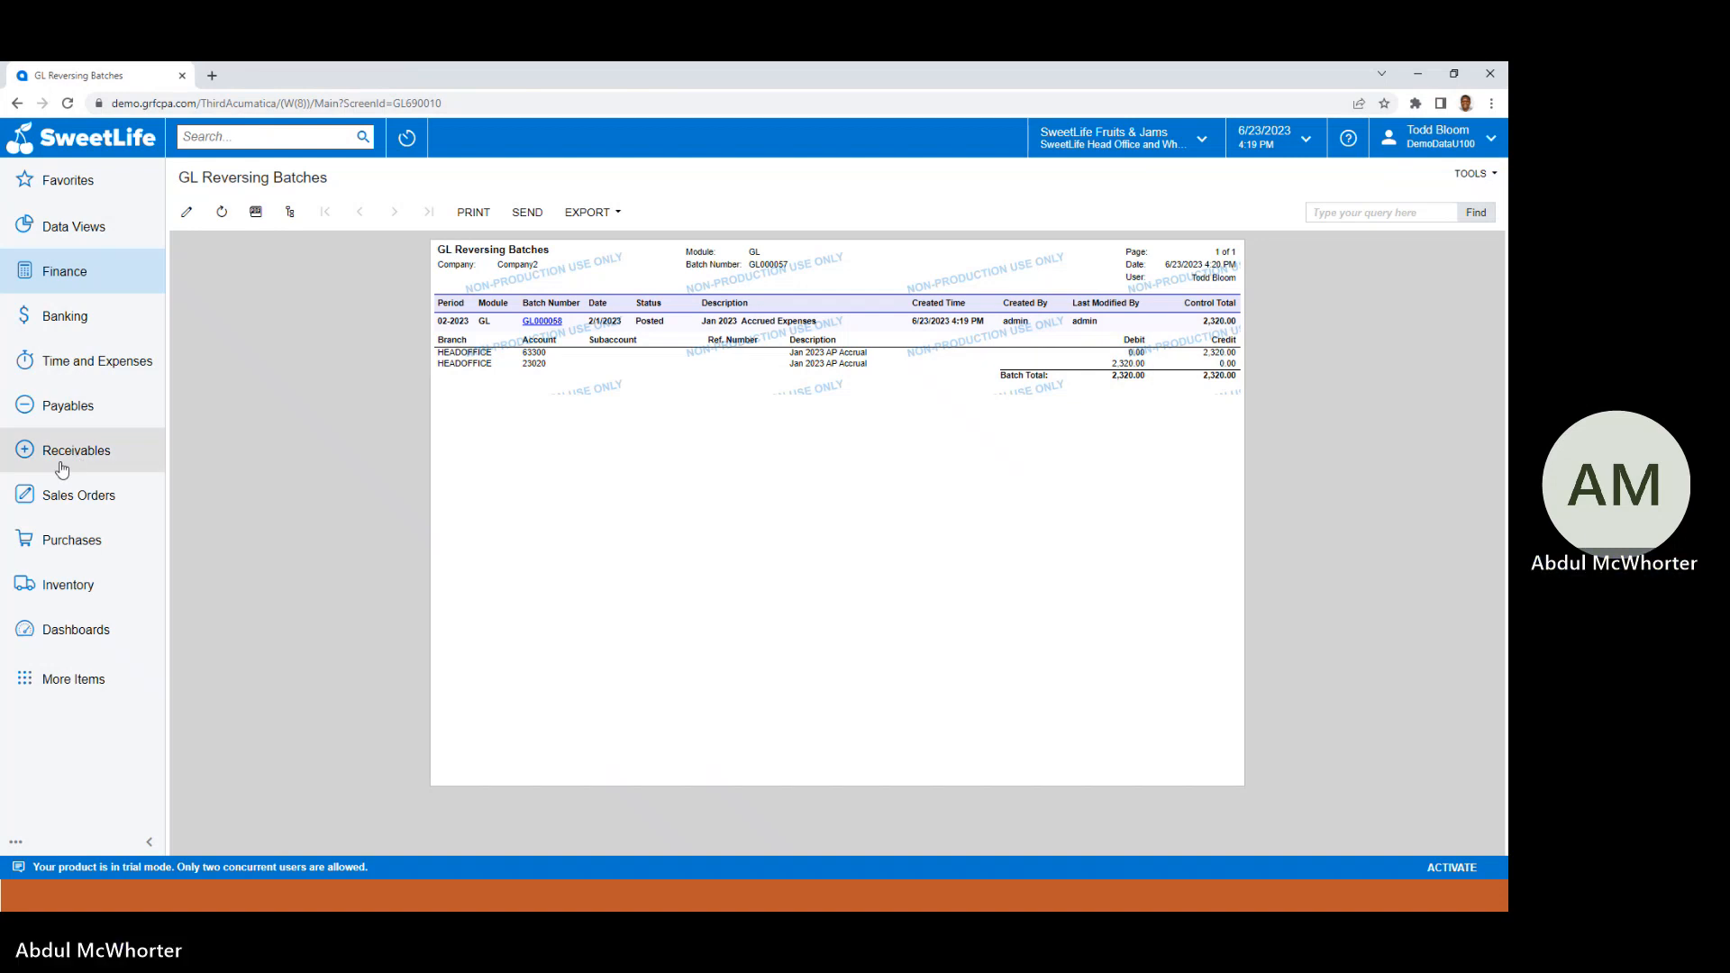
Open the Account Details inquiry and set its From Period to 01-2023.
left_click(73, 282)
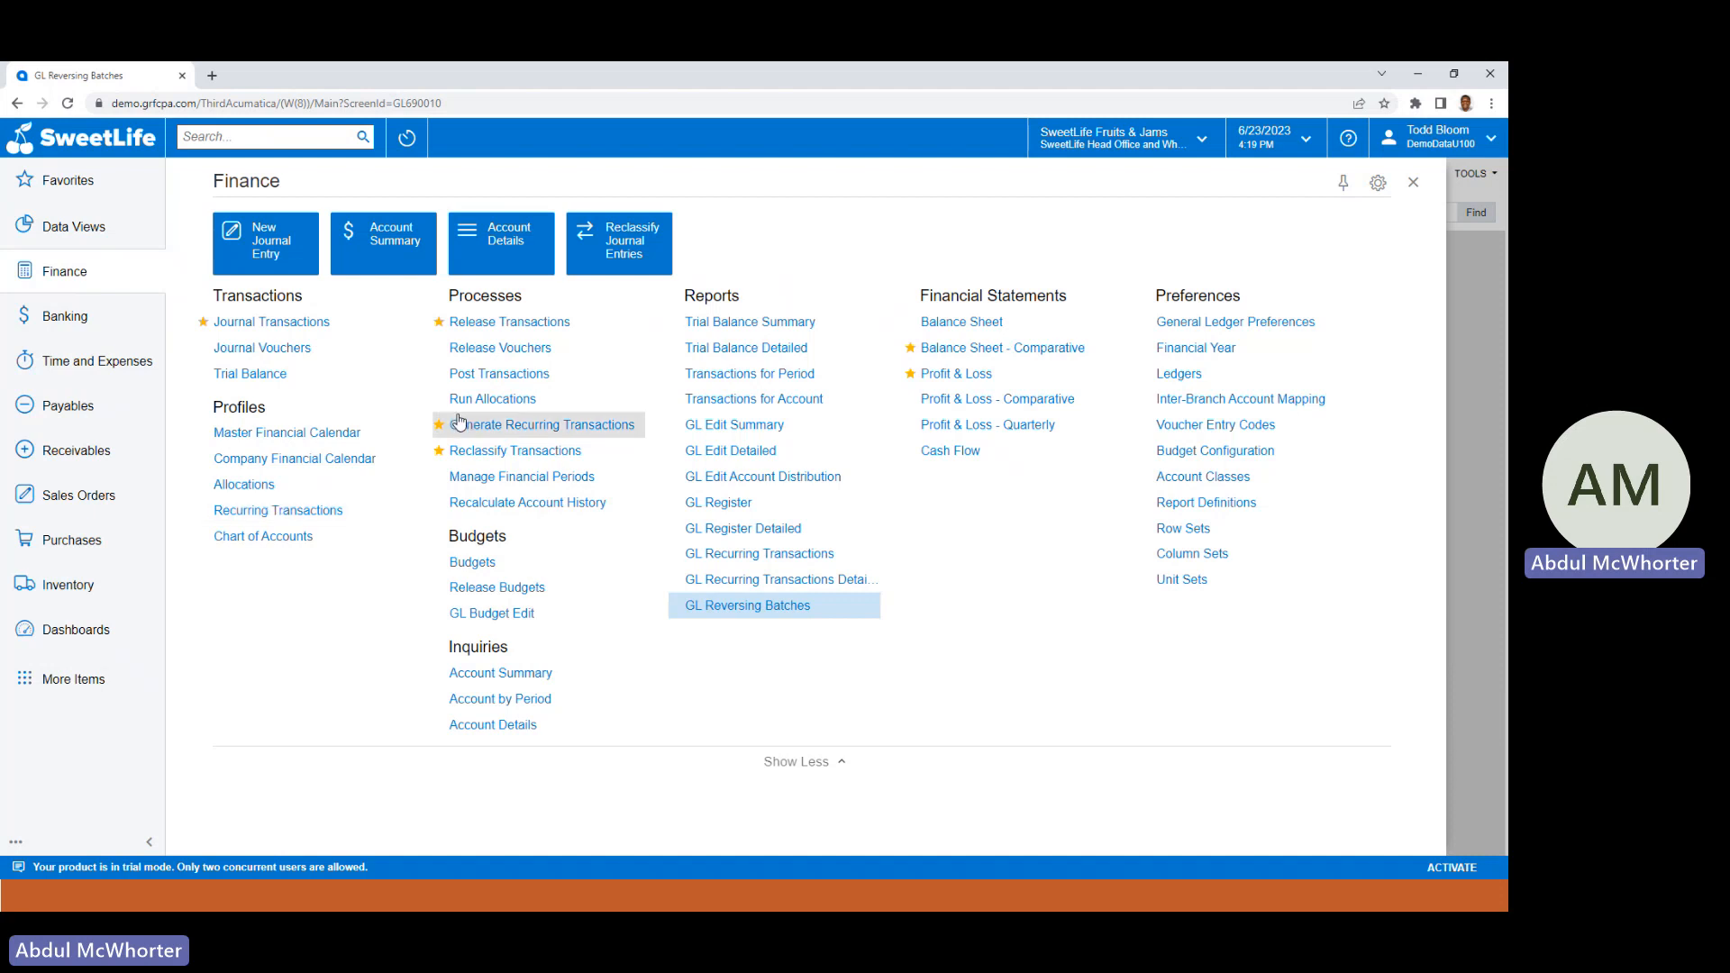
left_click(491, 726)
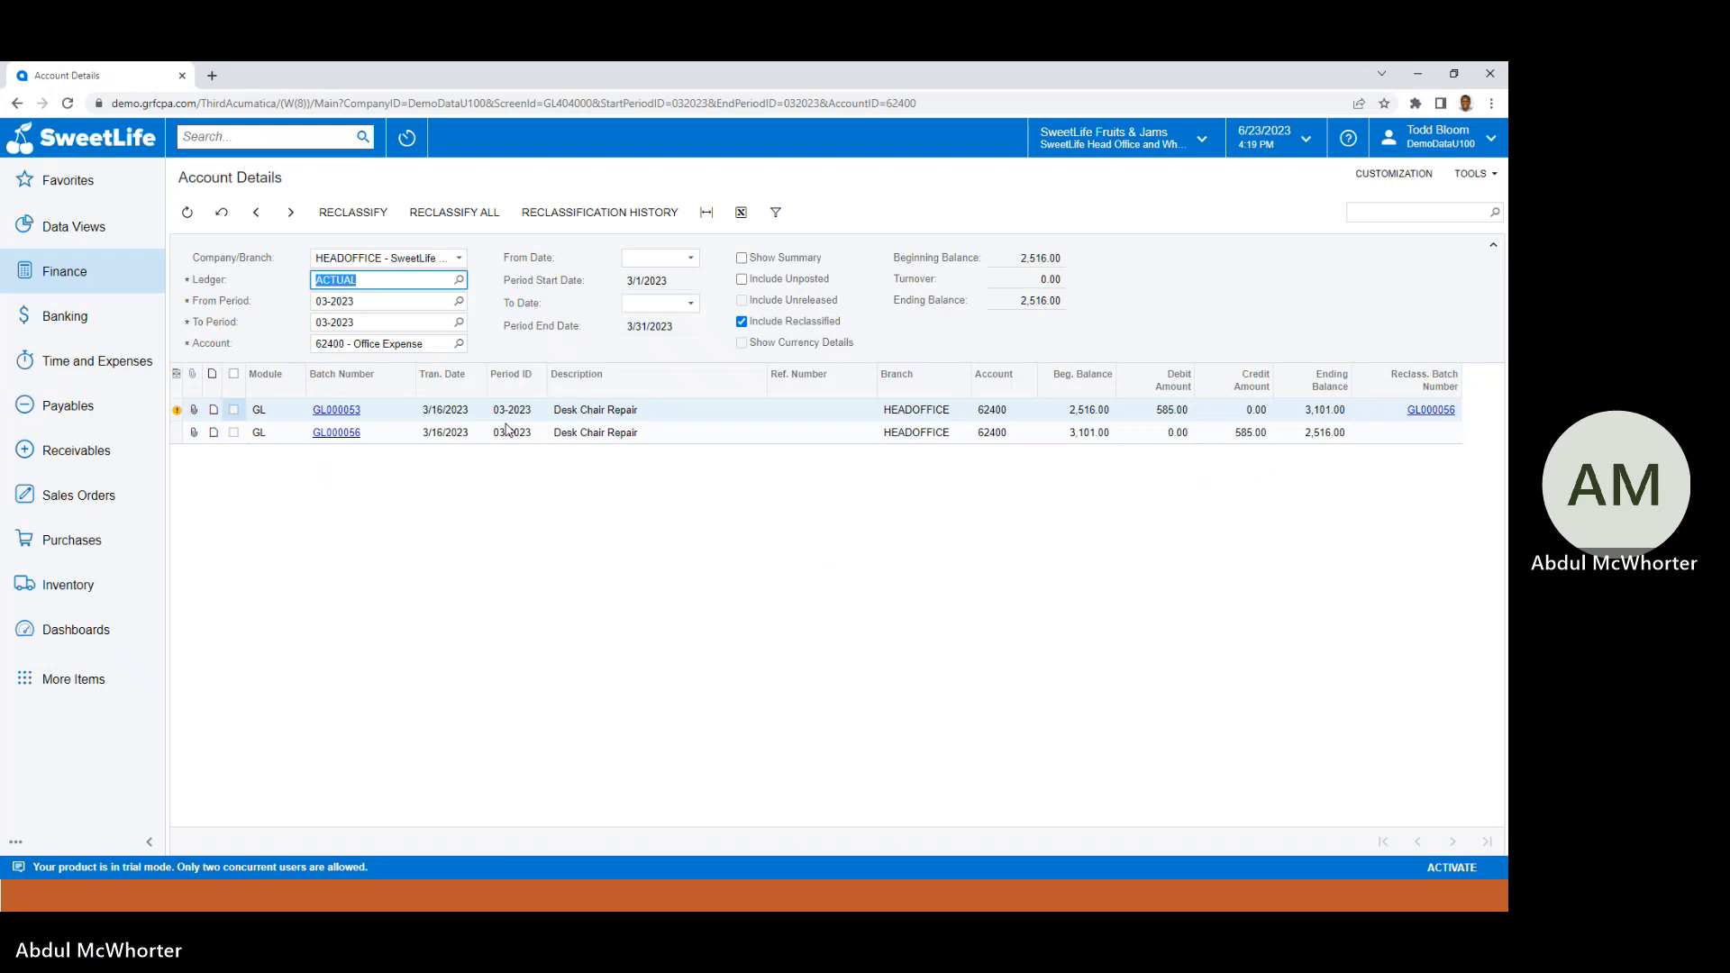
left_click(457, 302)
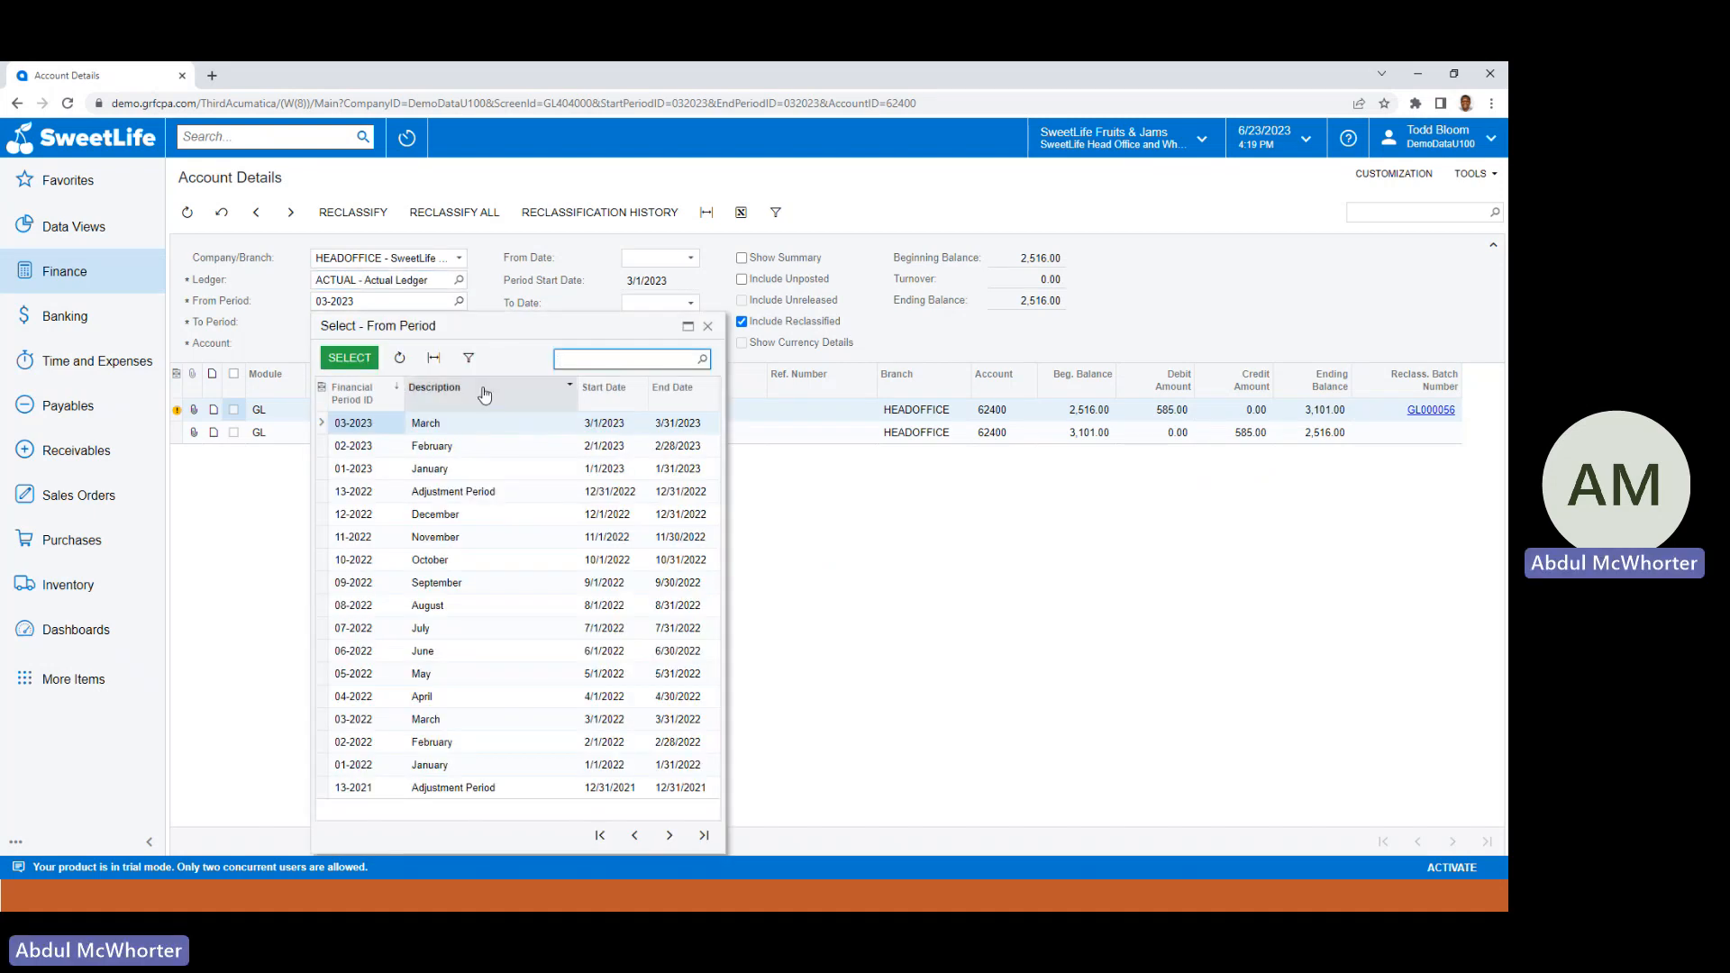
left_click(634, 836)
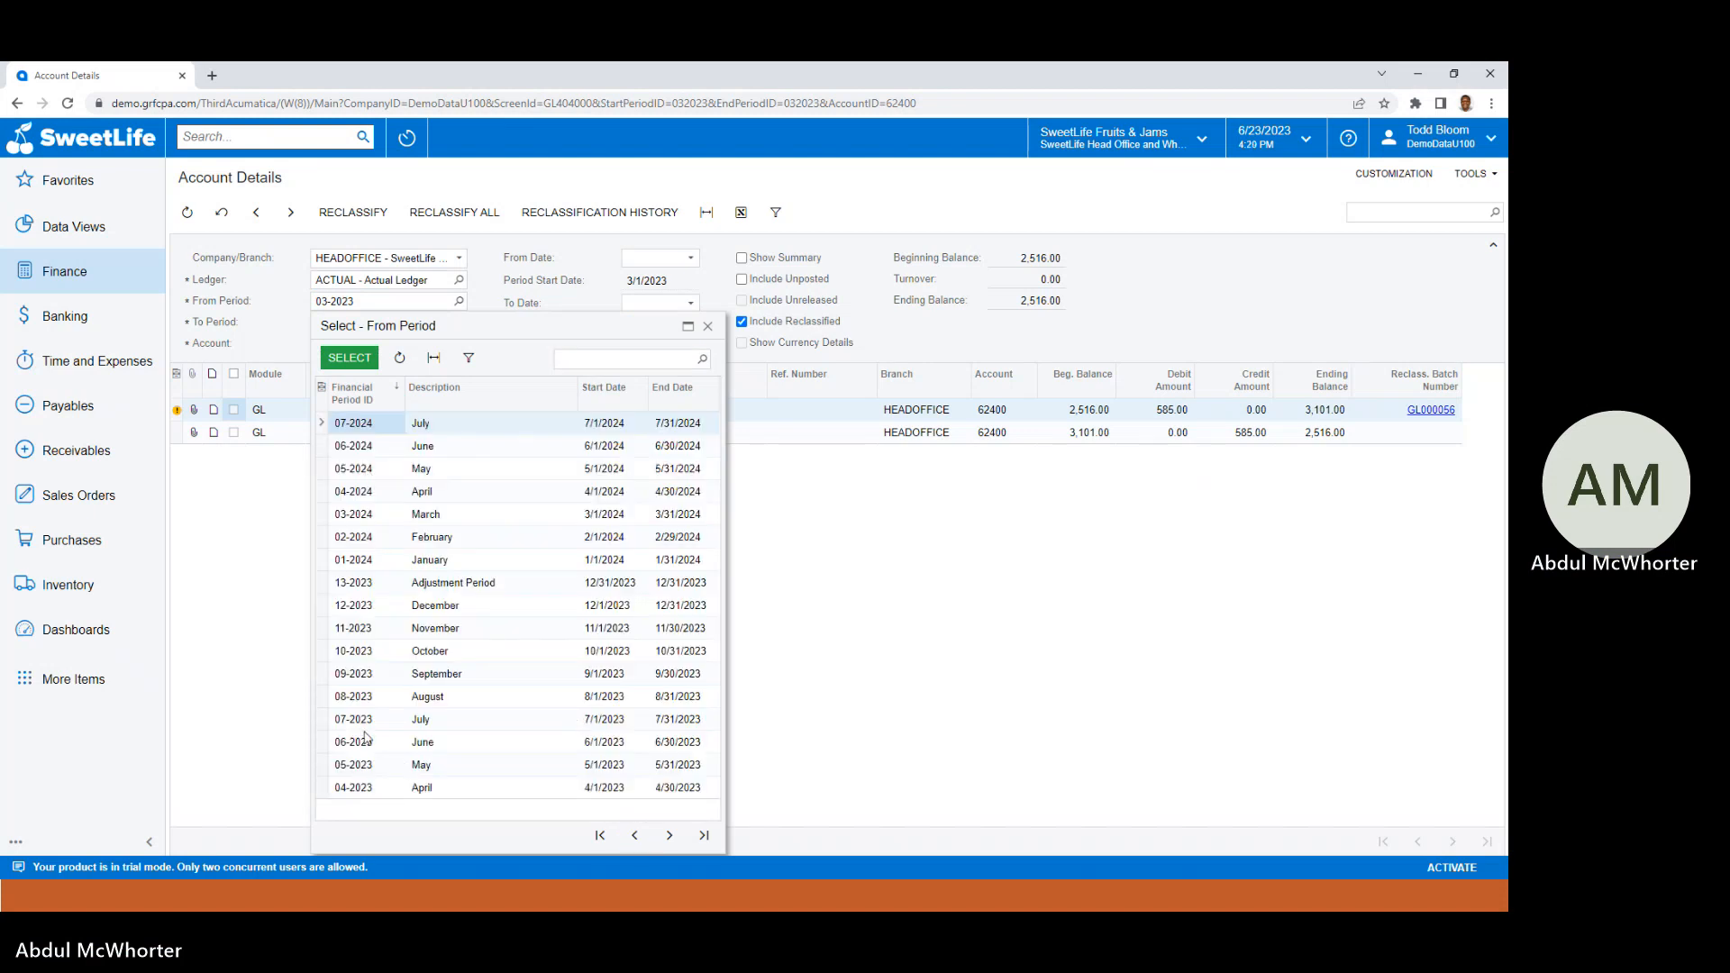
left_click(669, 835)
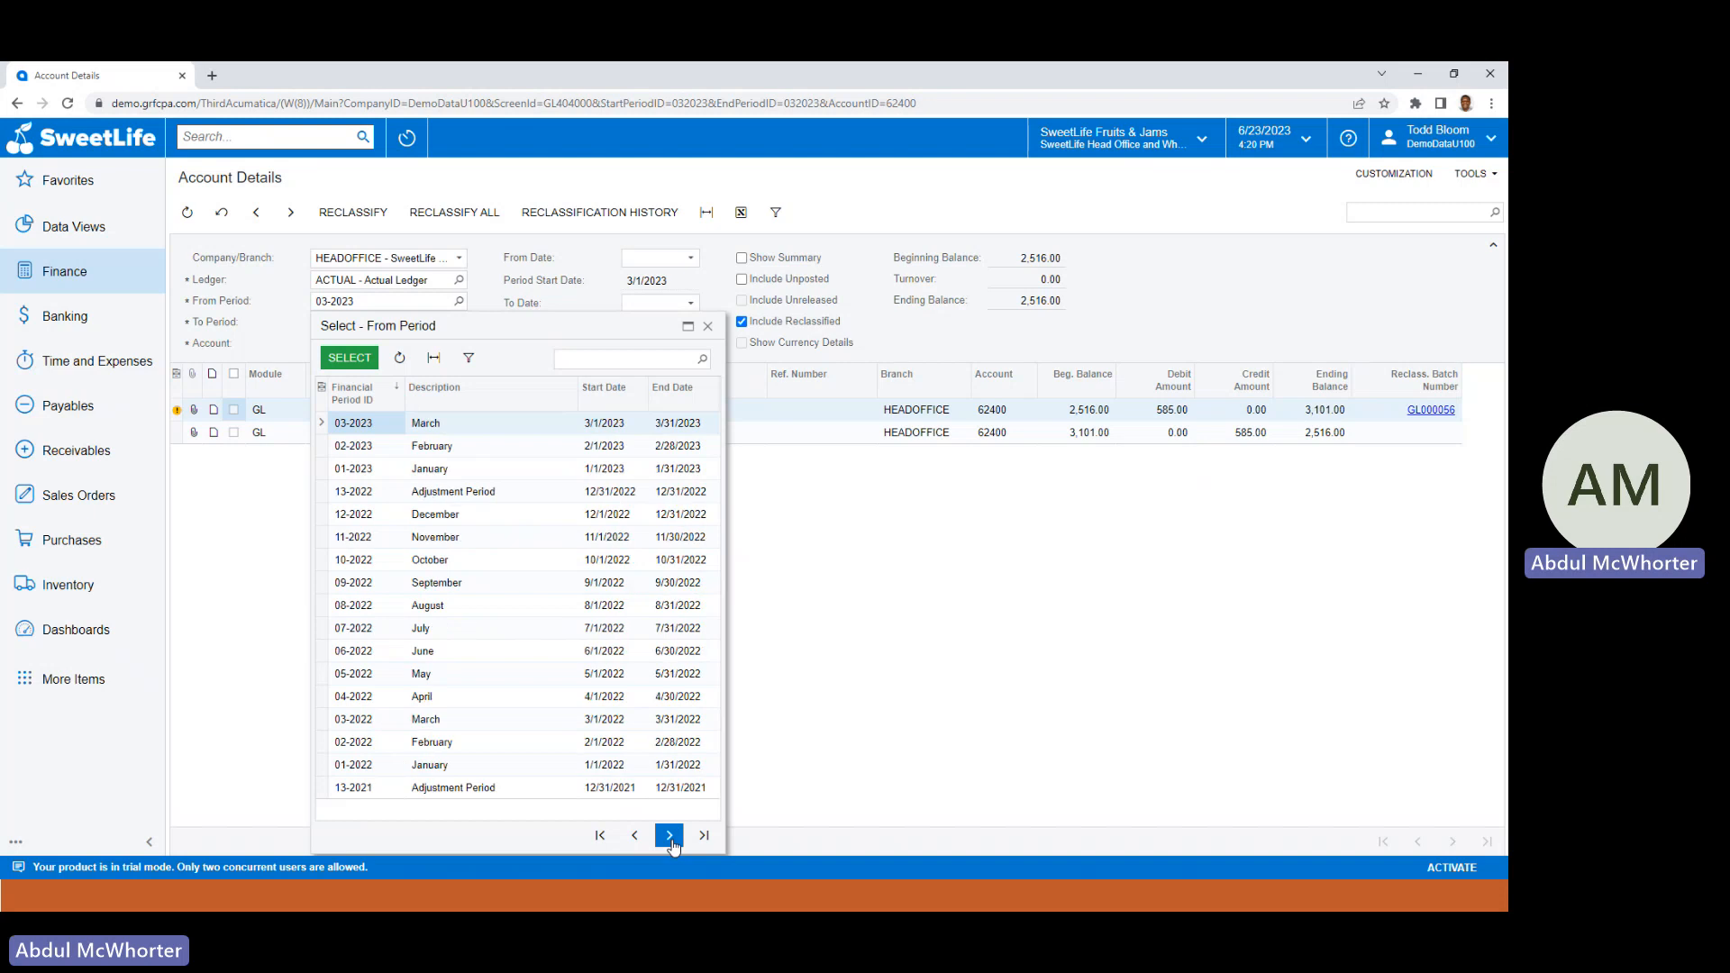
double_click(341, 469)
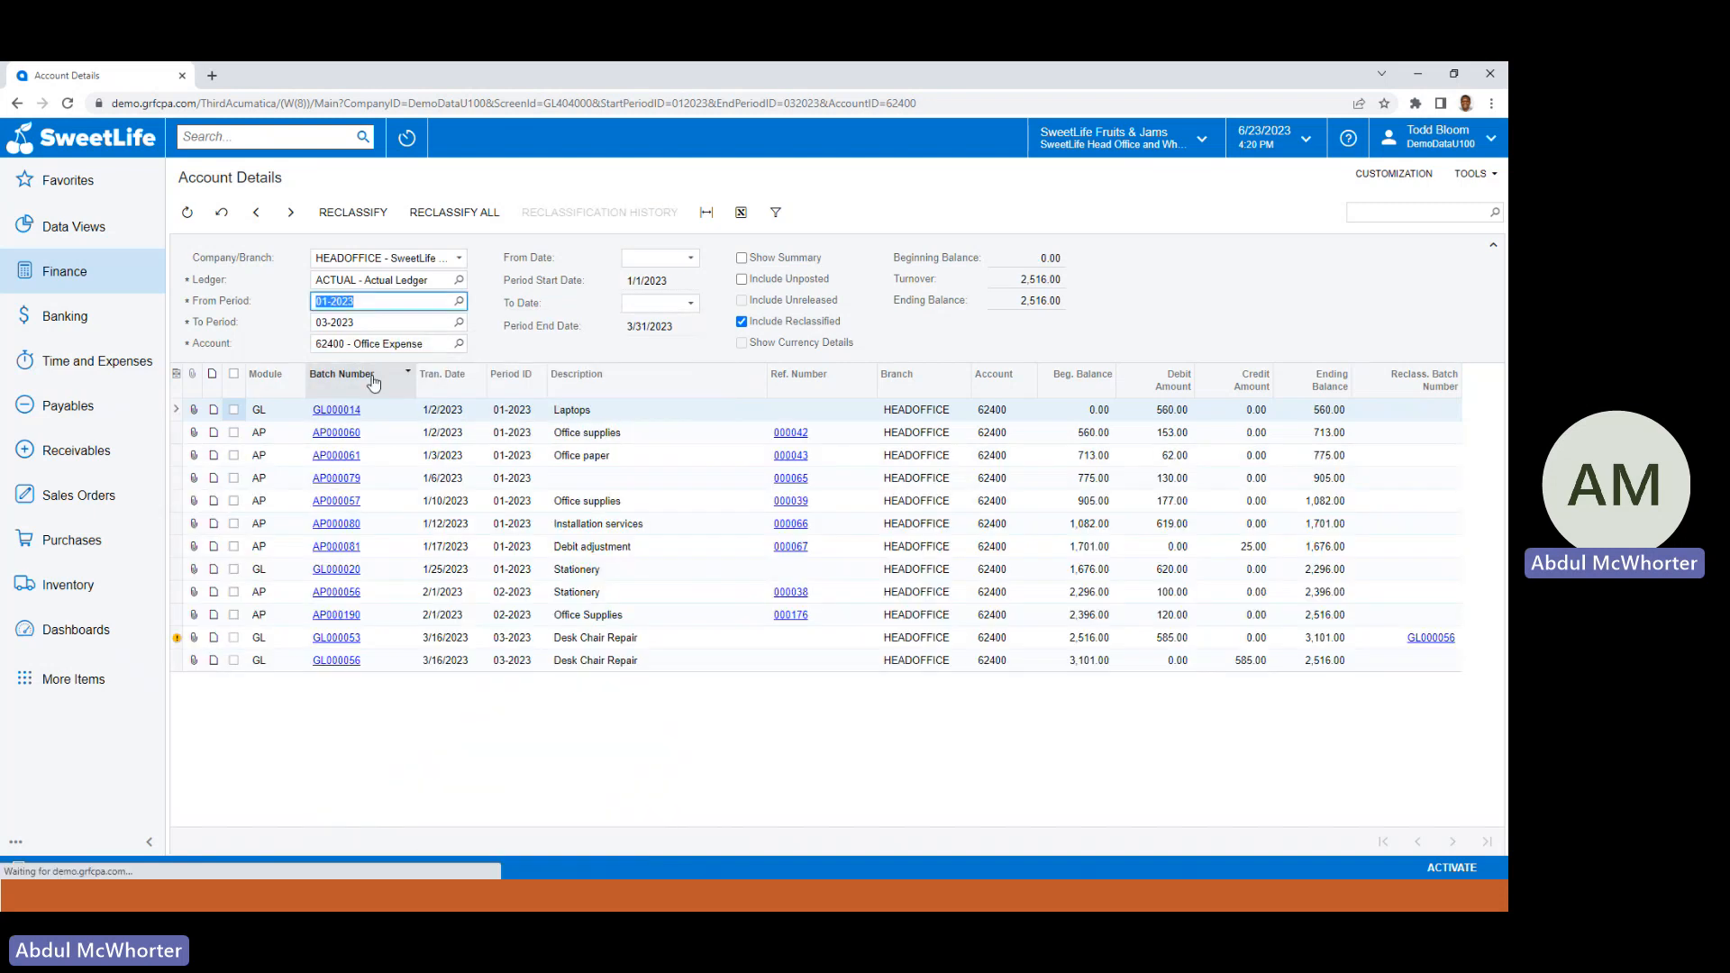
Set the To Period of the Account Details inquiry to 02-2023.
left_click(459, 322)
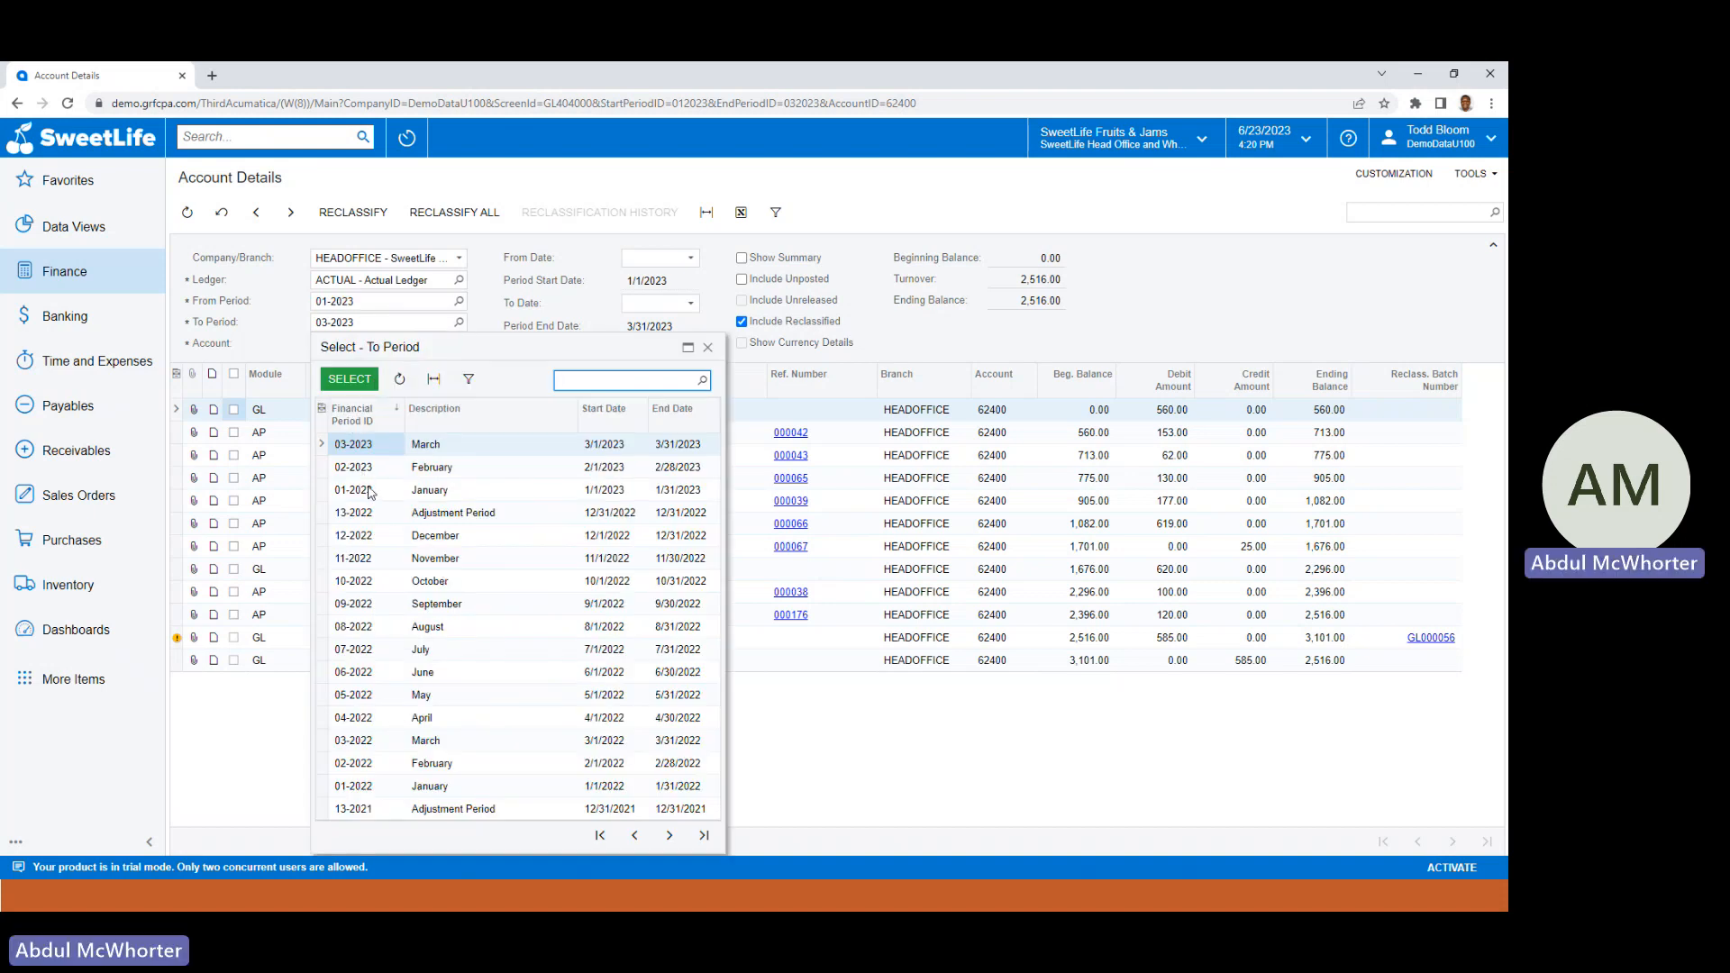
double_click(369, 491)
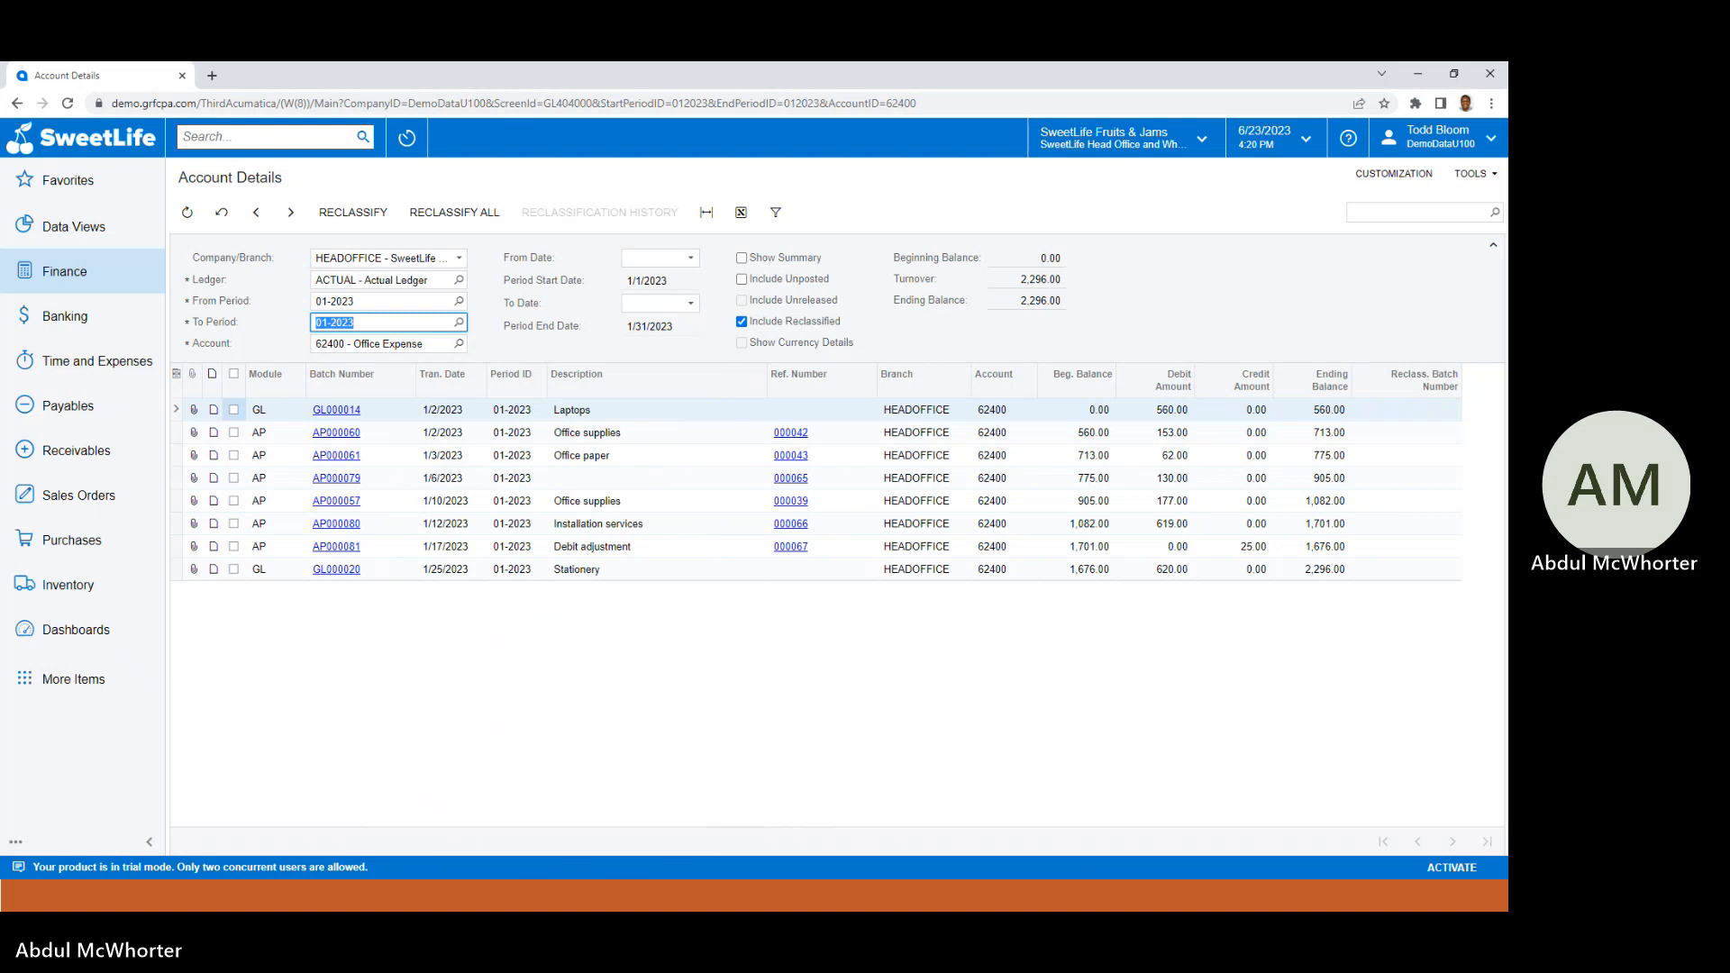
left_click(462, 322)
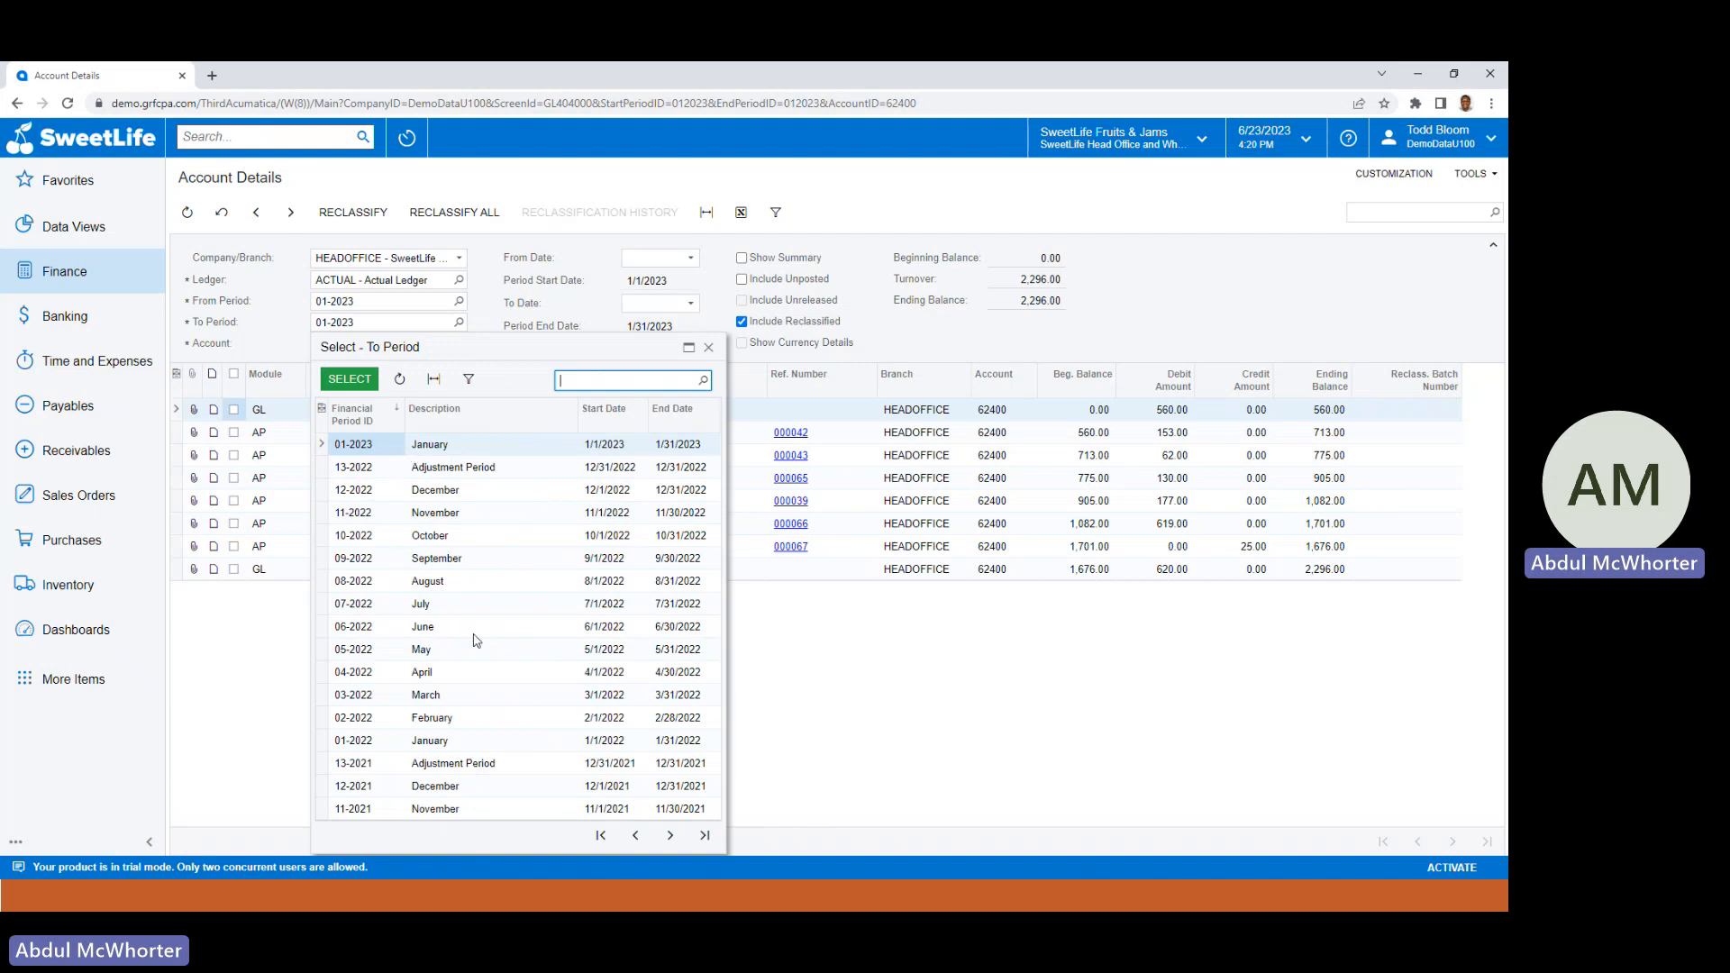
left_click(669, 836)
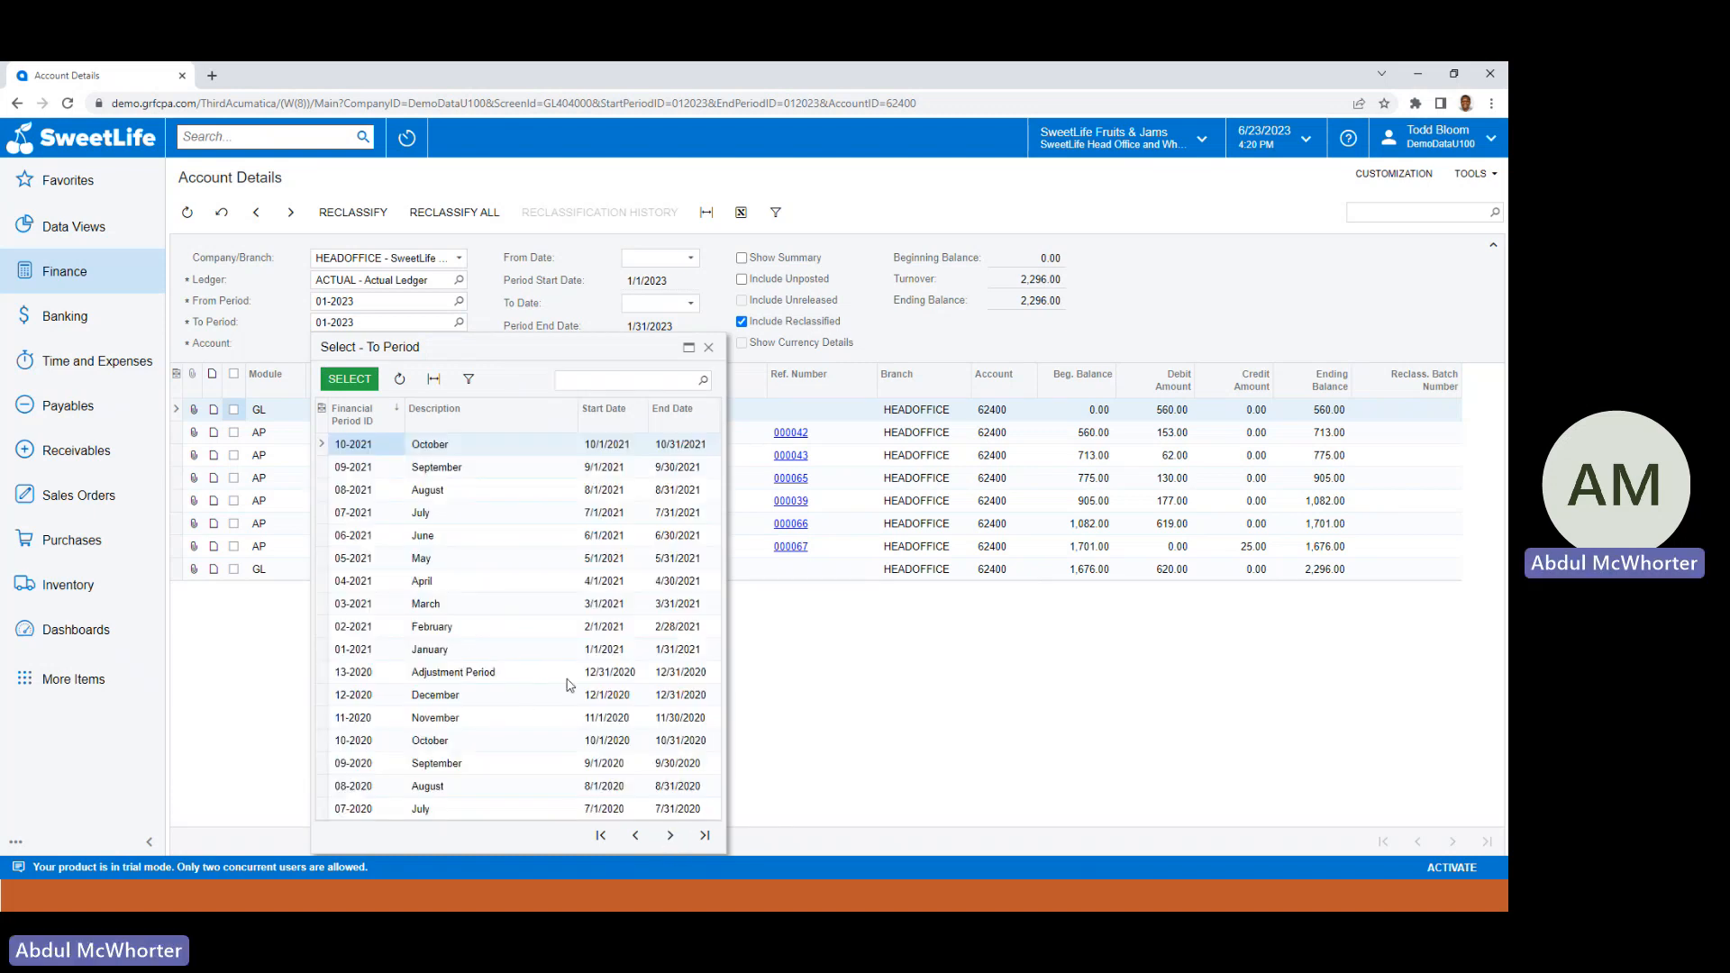
left_click(638, 839)
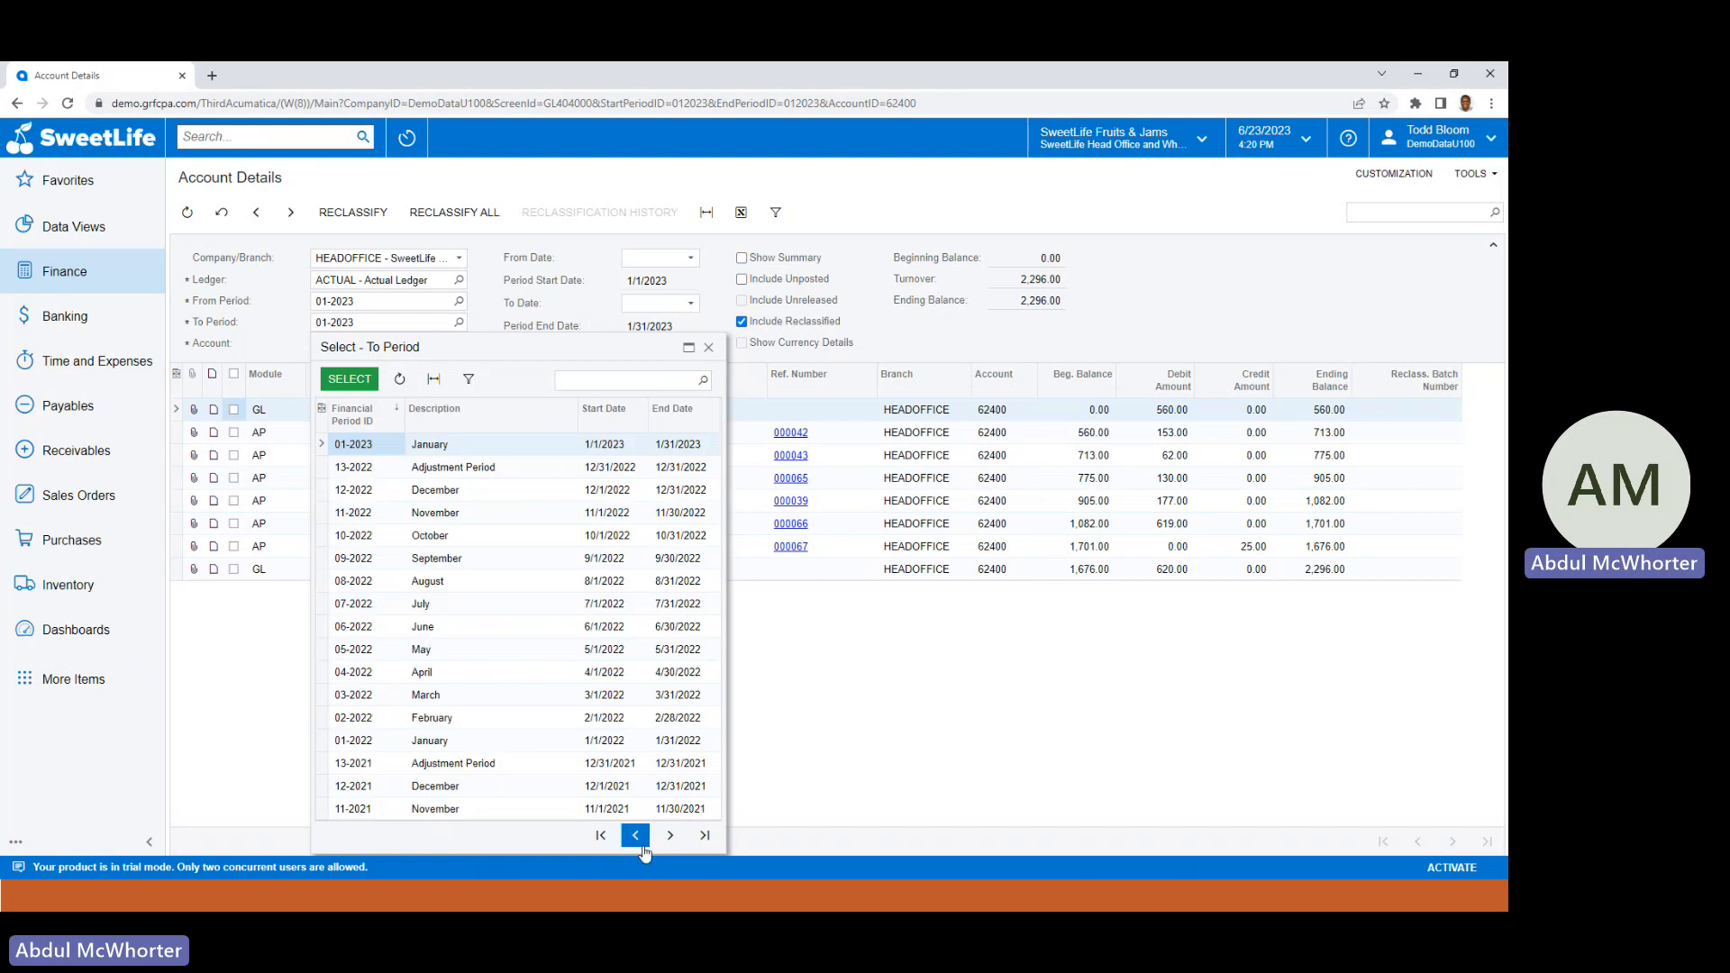
left_click(637, 839)
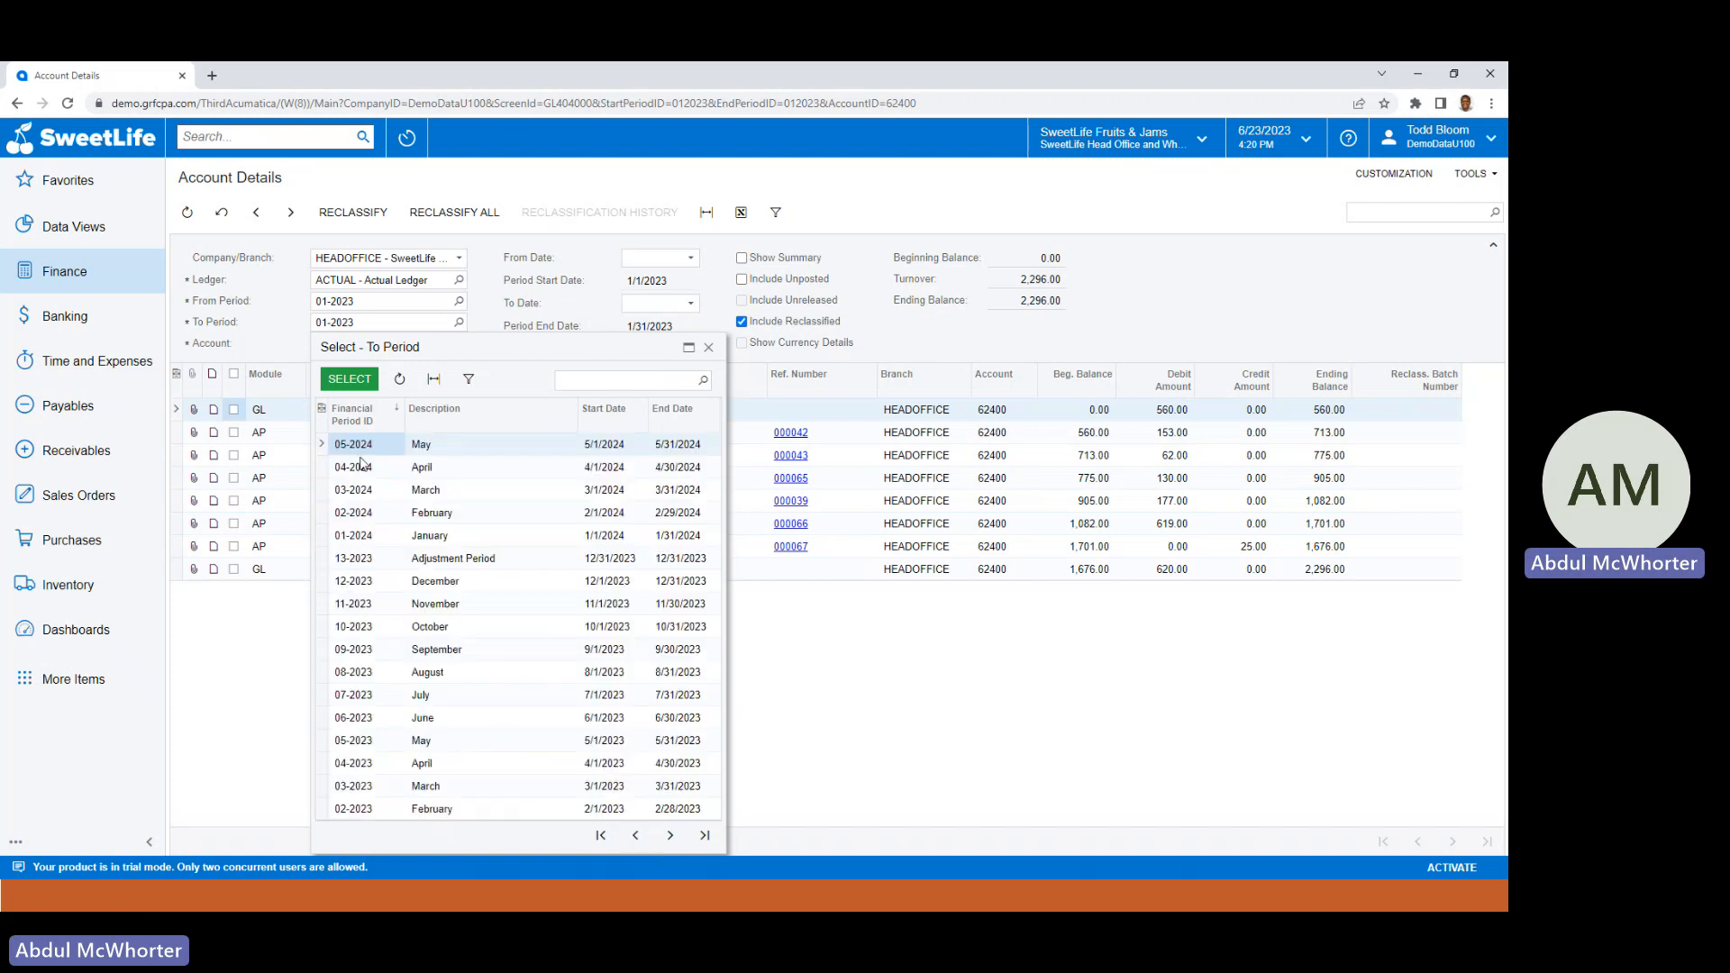
double_click(359, 808)
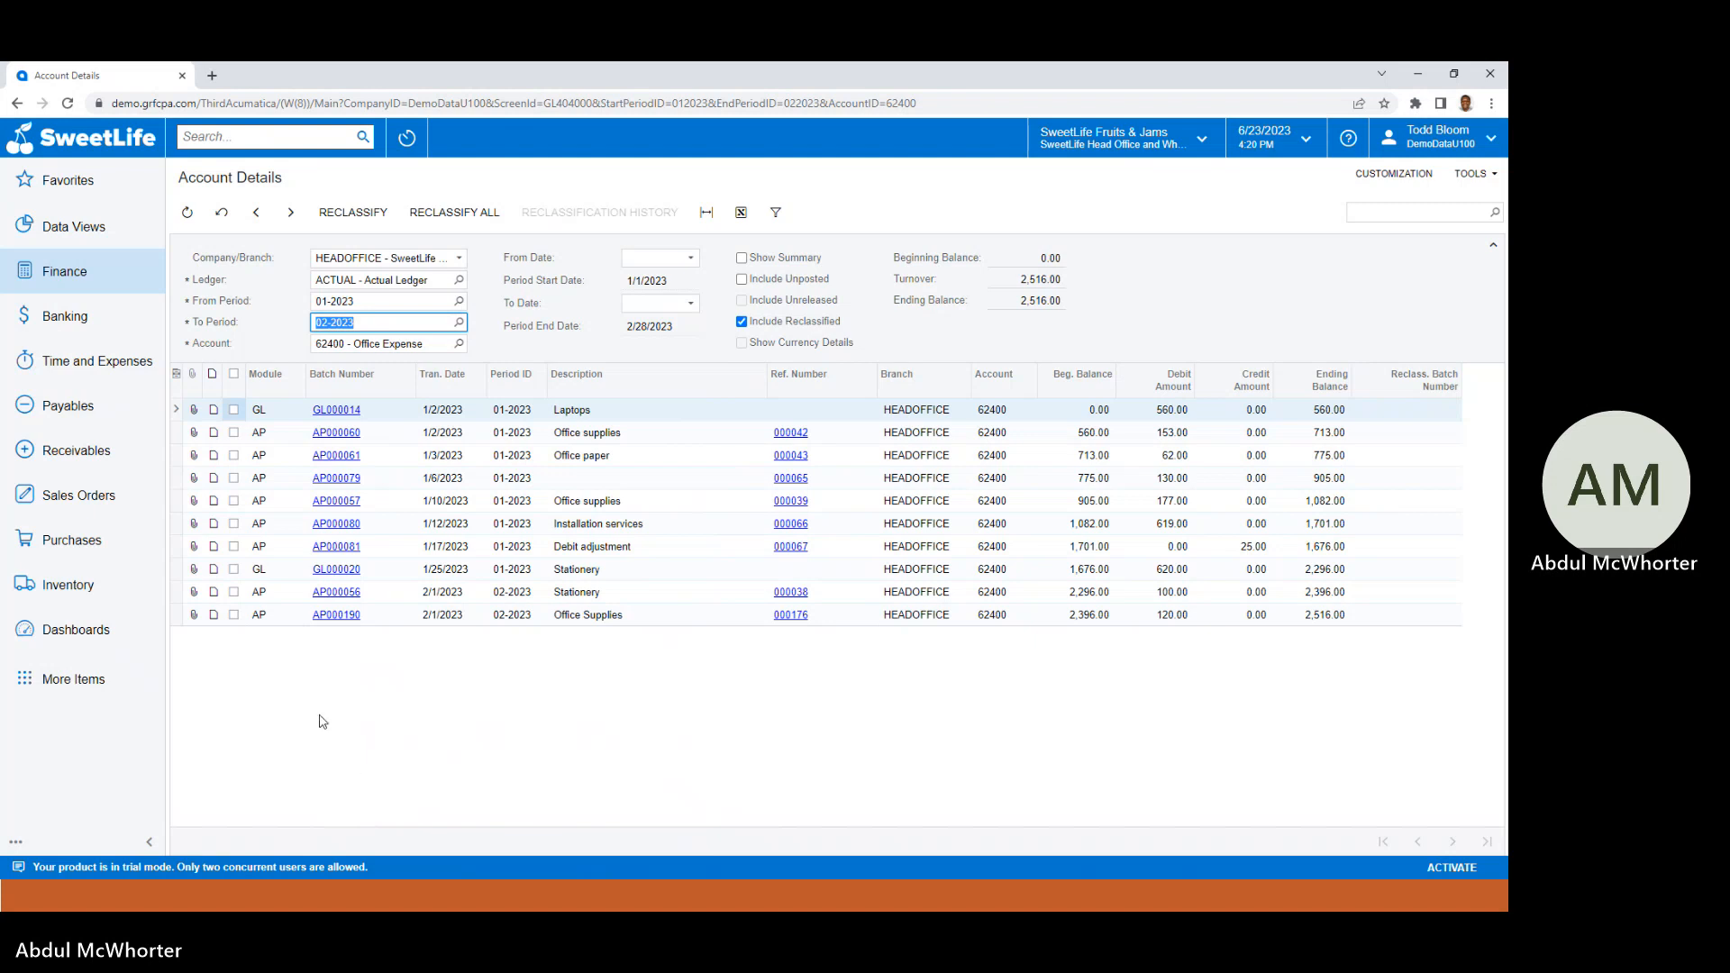
Set the Account of the Account Details inquiry to 23020 - Other Accrued Expenses.
left_click(380, 346)
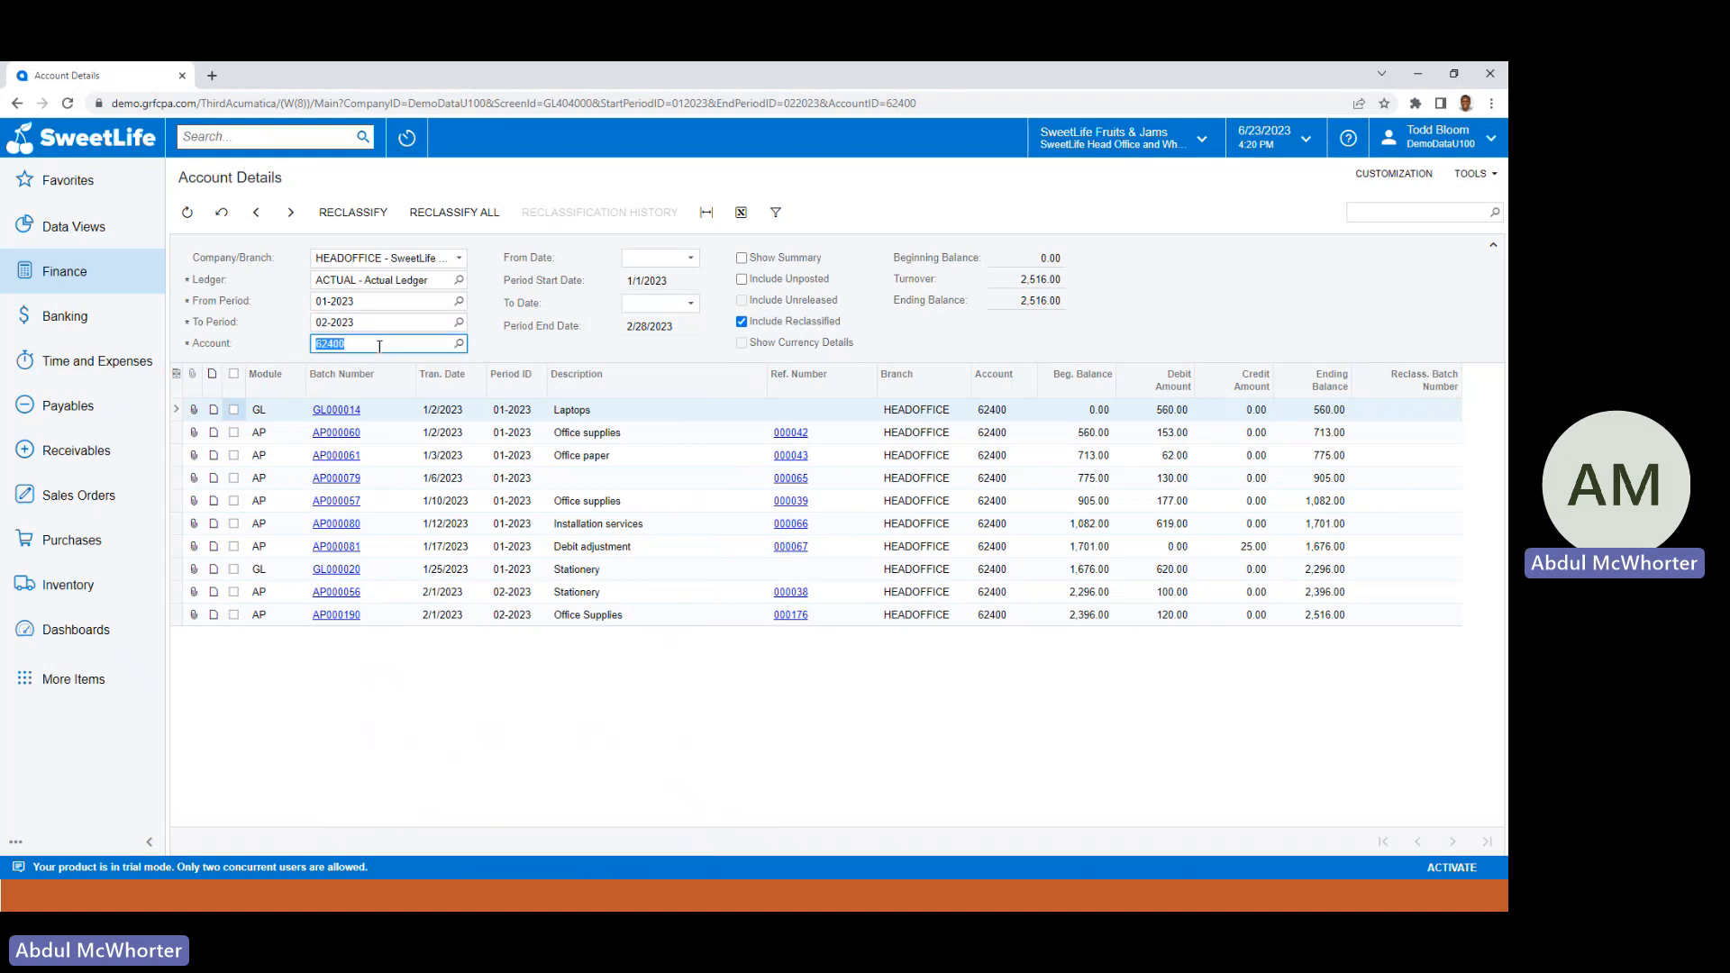
type("2302")
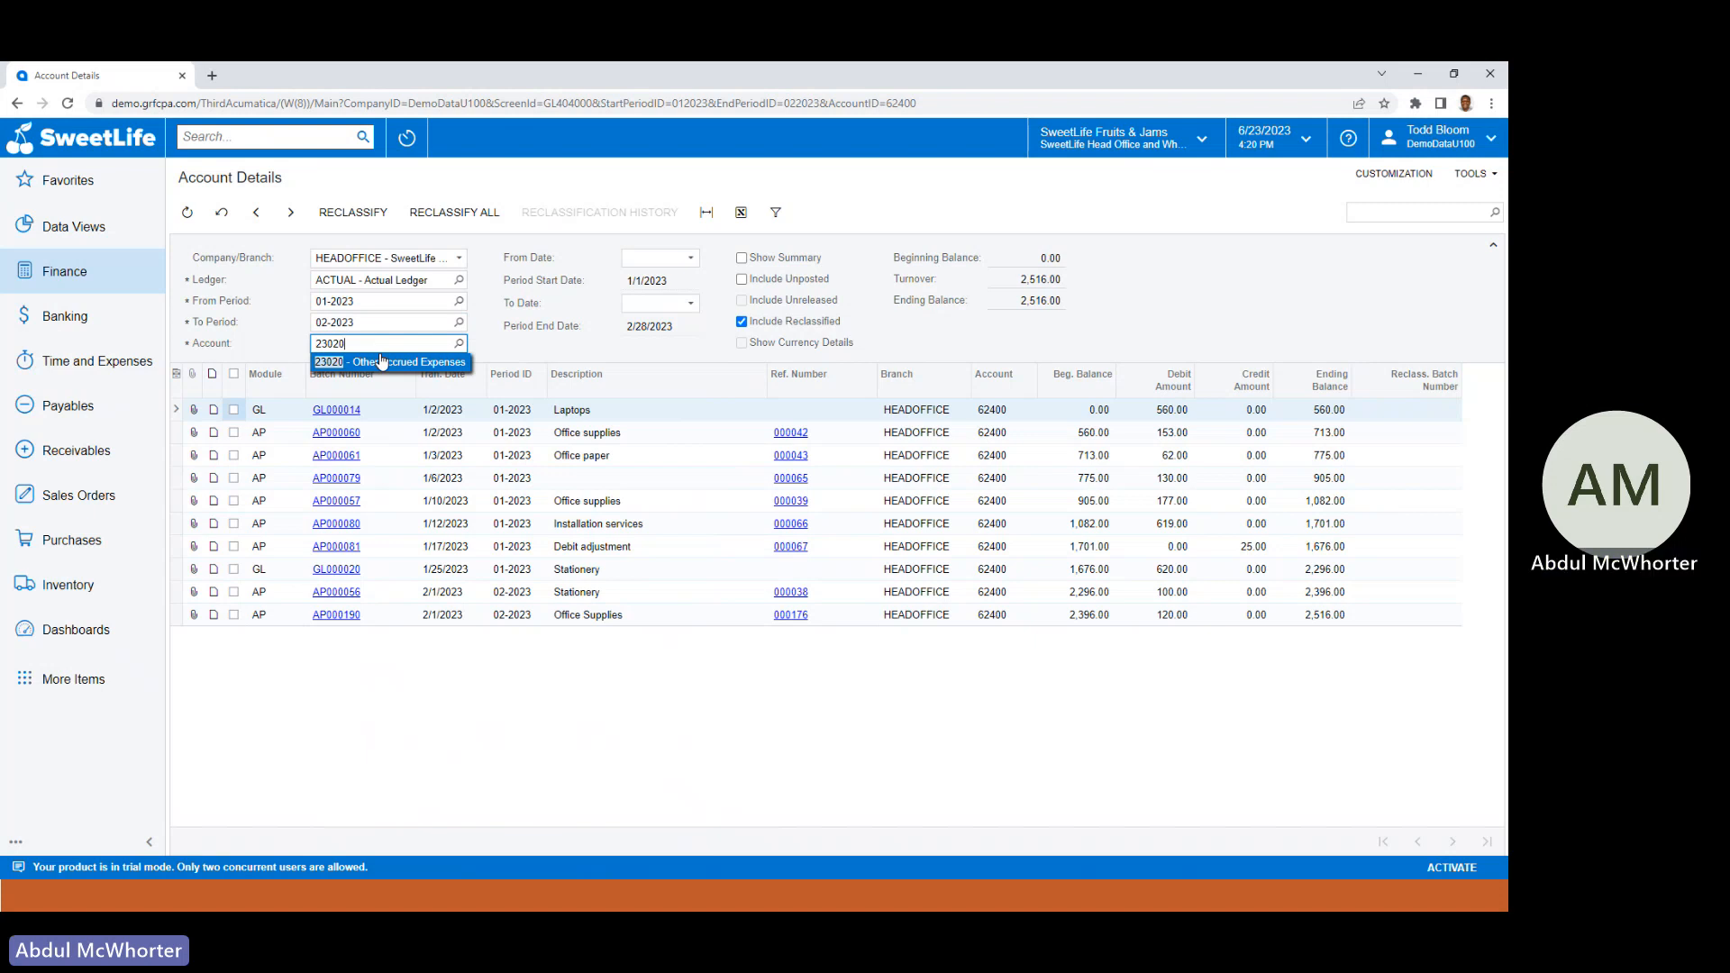
left_click(379, 357)
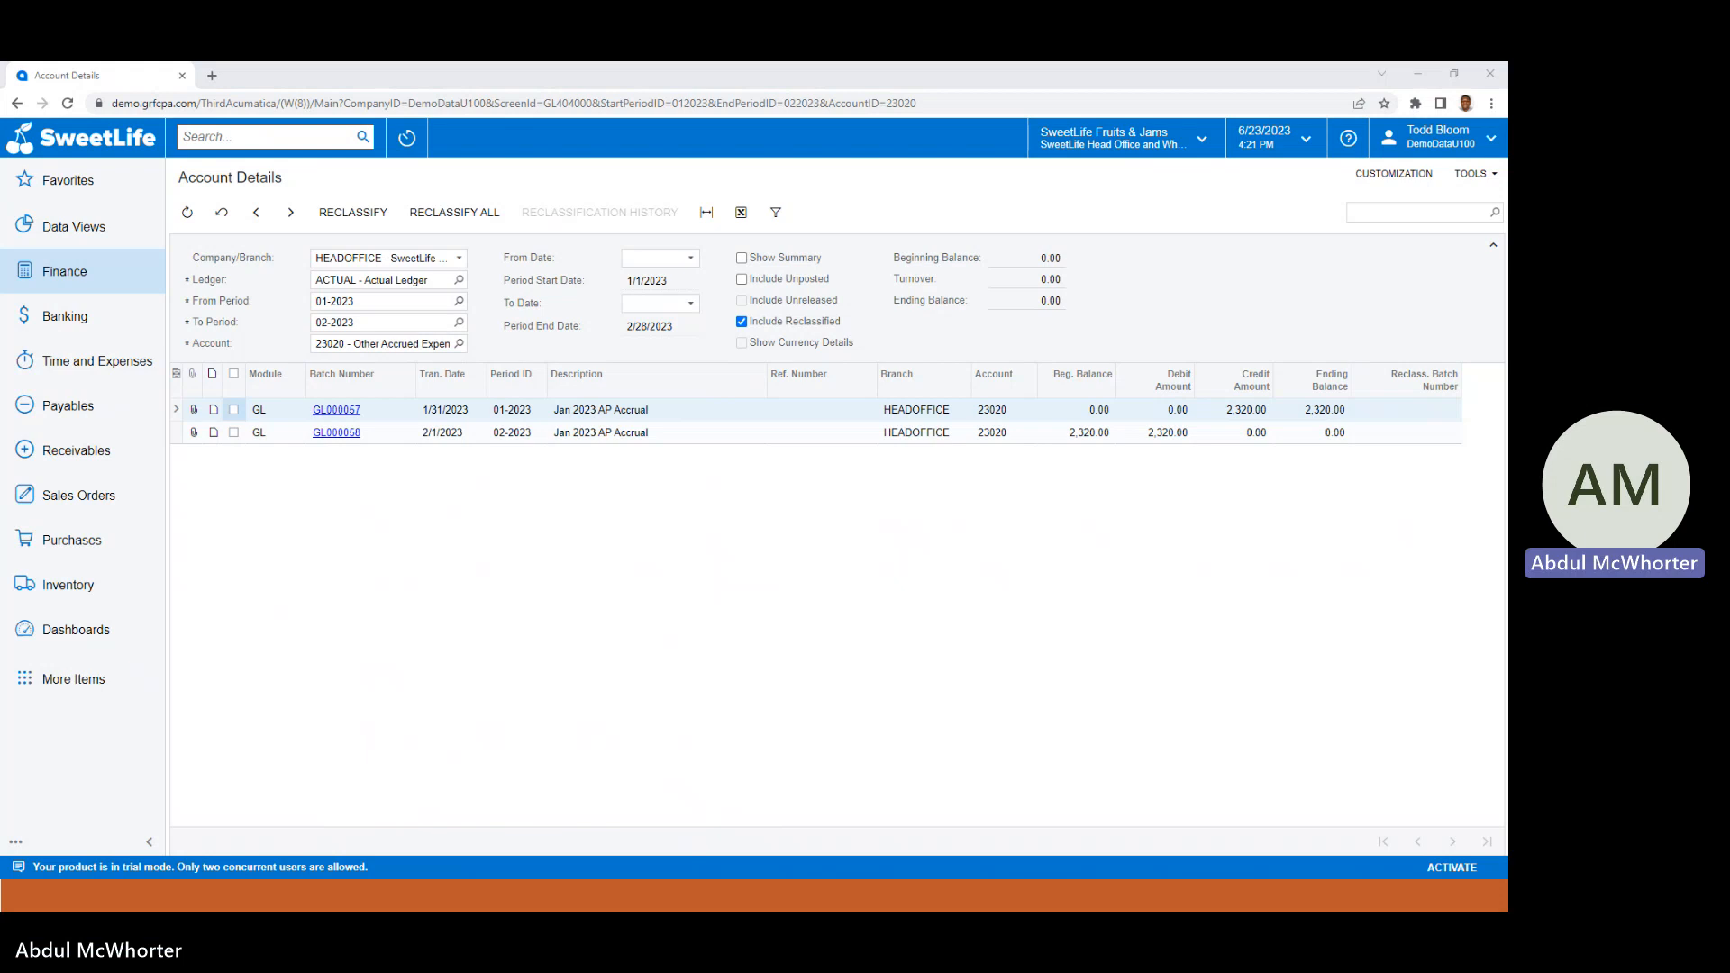
key("alt+Tab")
key("Right")
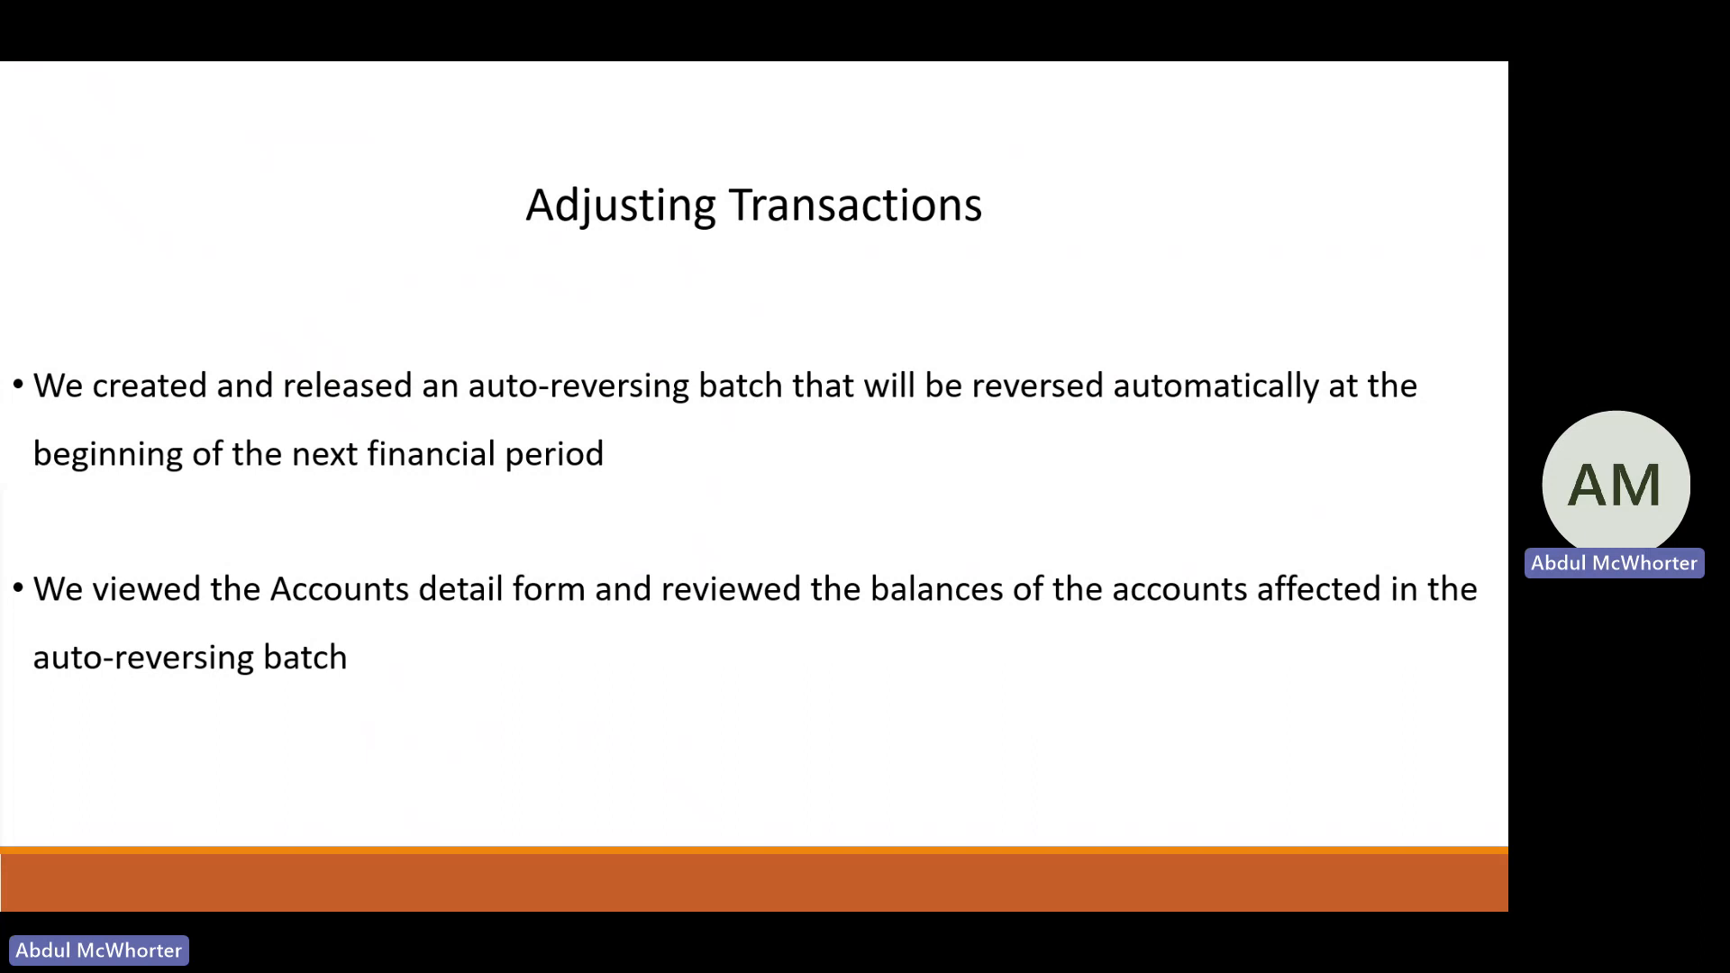
key("alt+Tab")
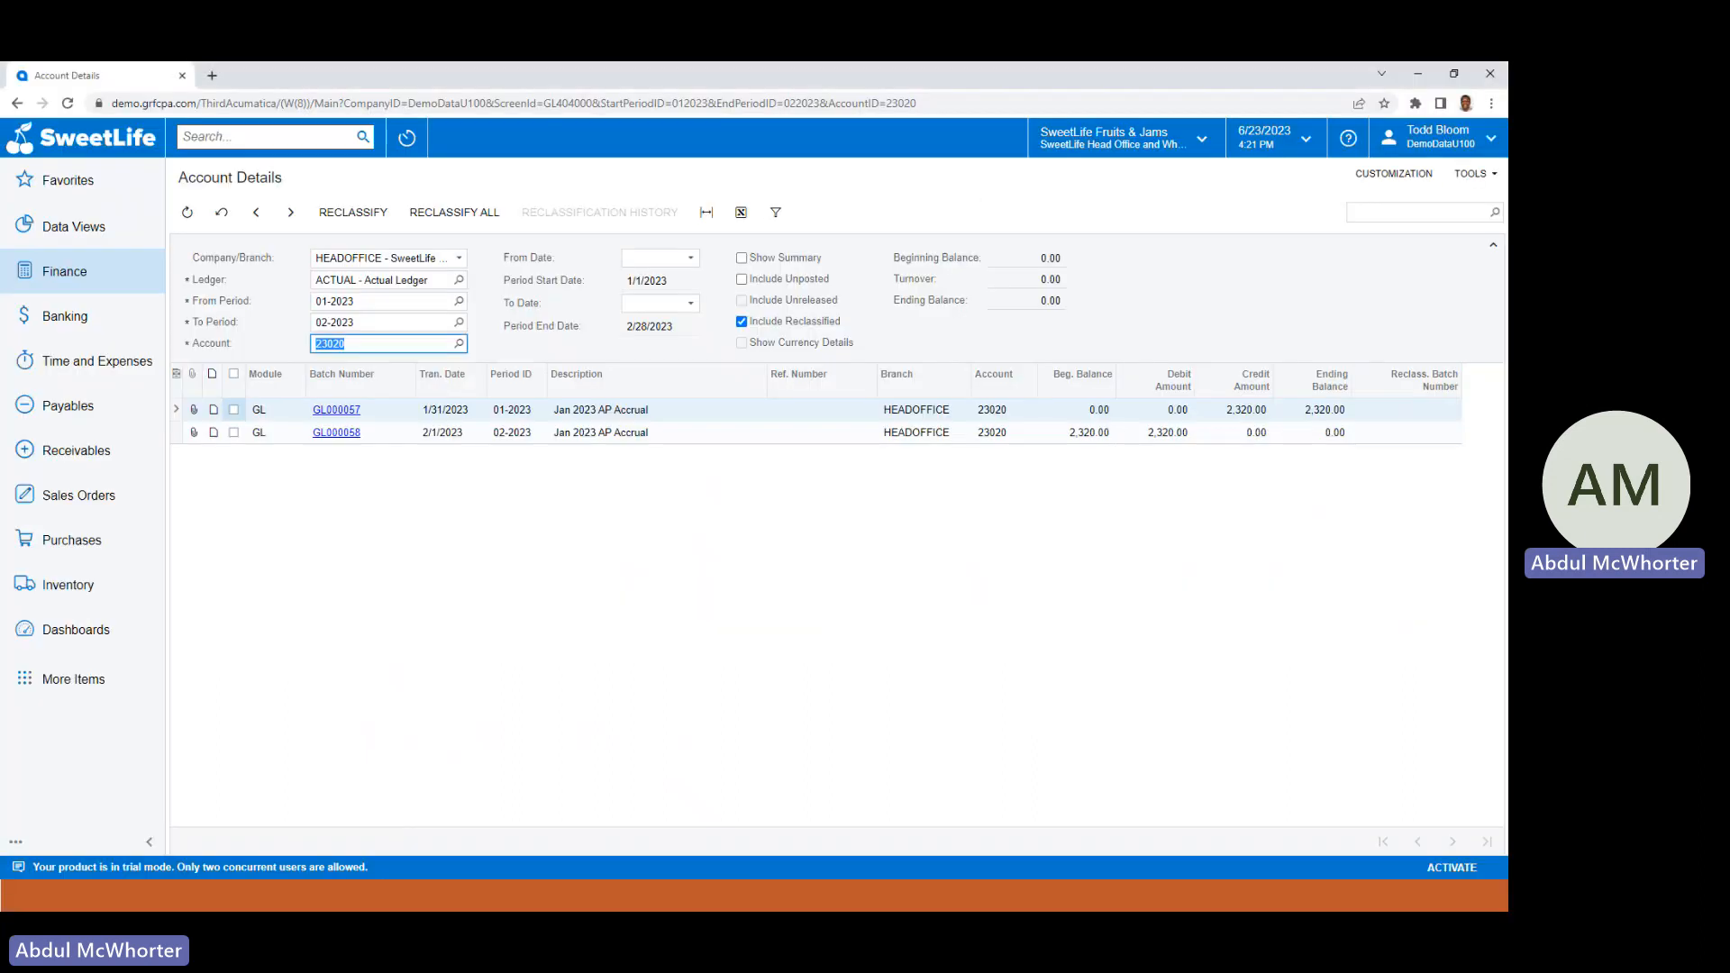
Reopen the Account Details inquiry from Finance and look up account 81000 - Other Expenses as its Account.
left_click(94, 287)
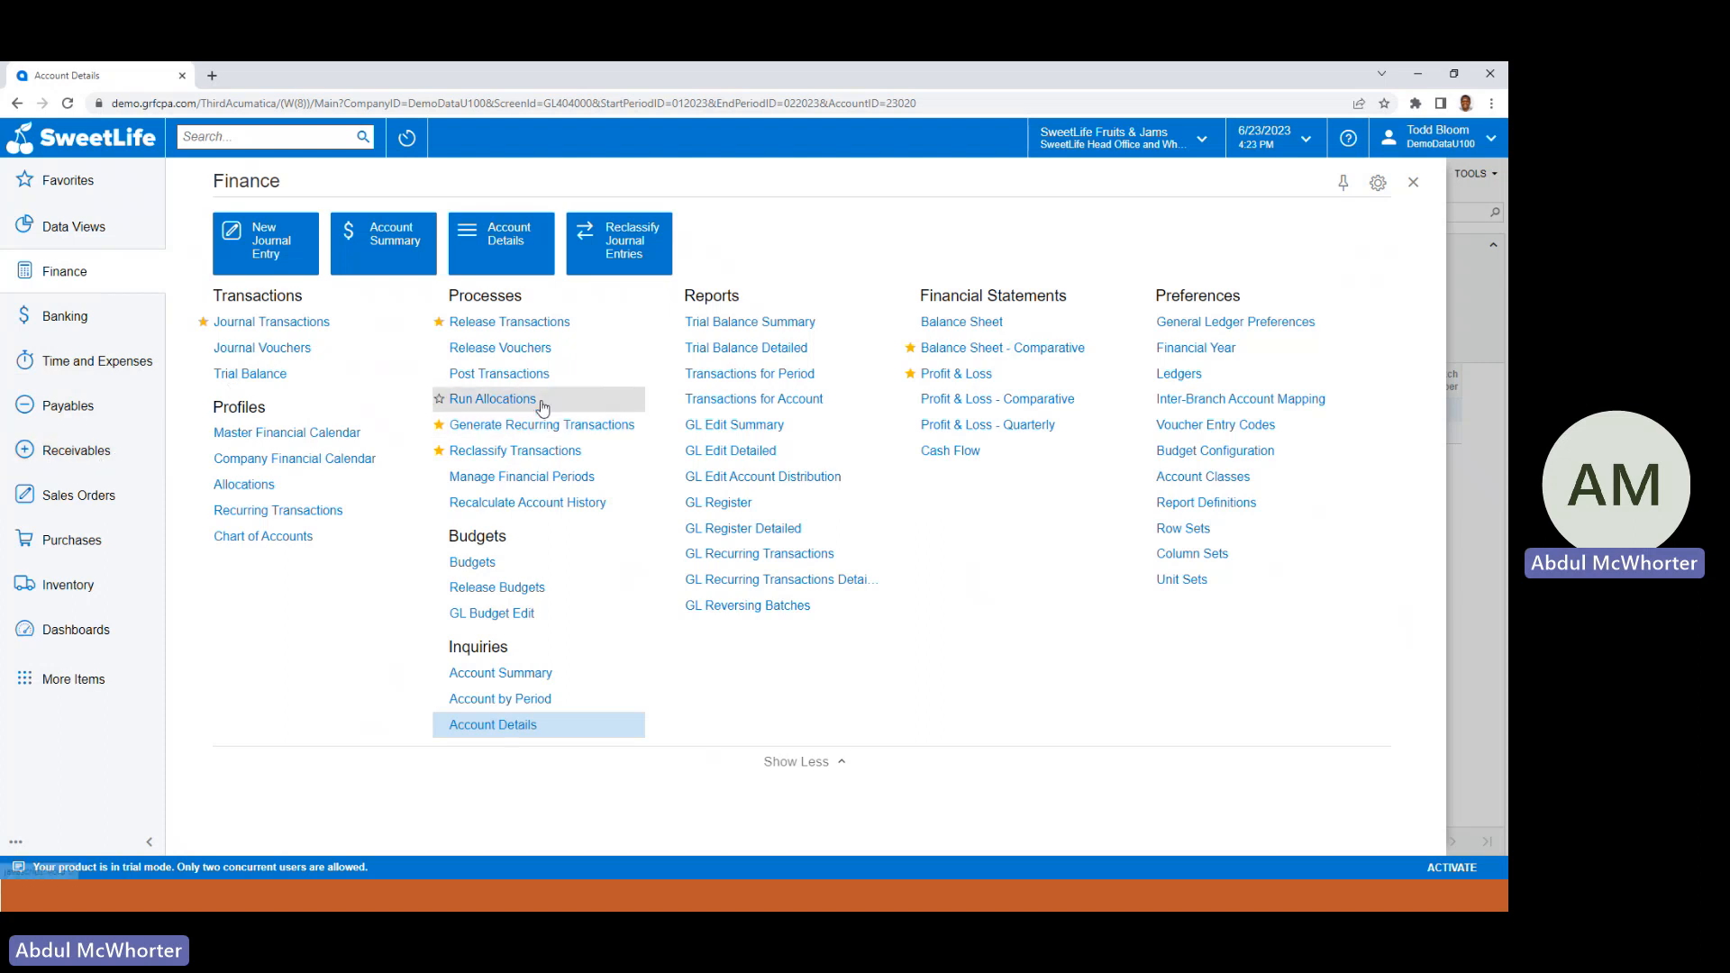
left_click(501, 728)
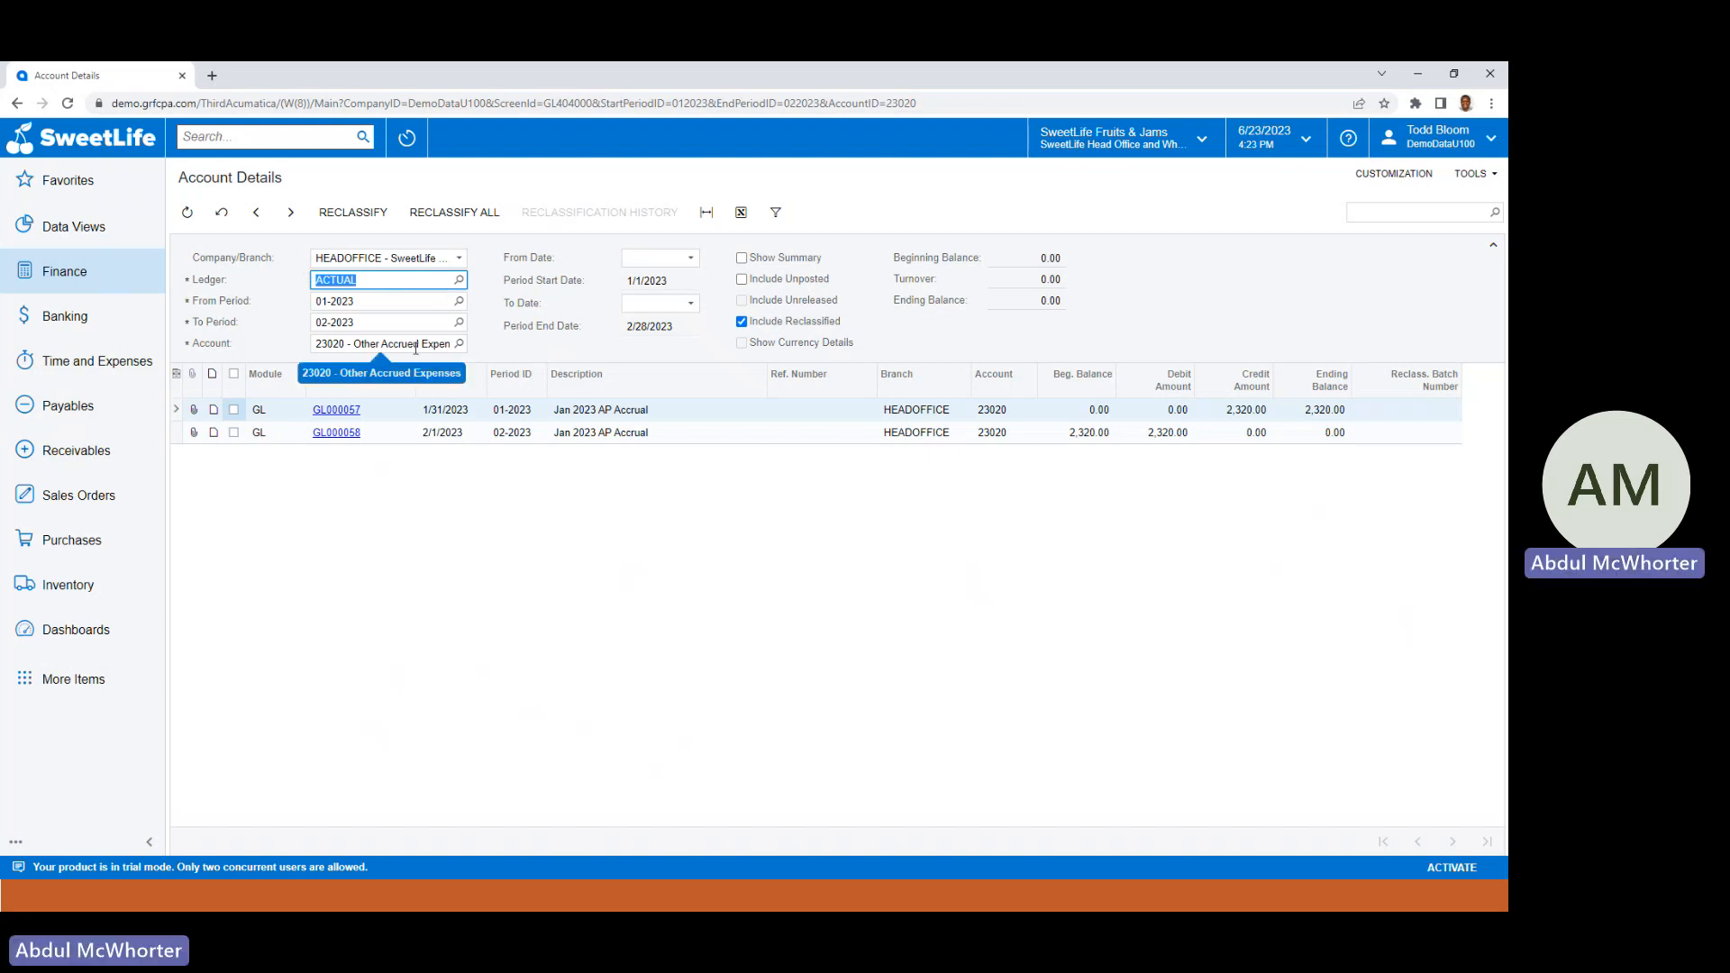
left_click(196, 180)
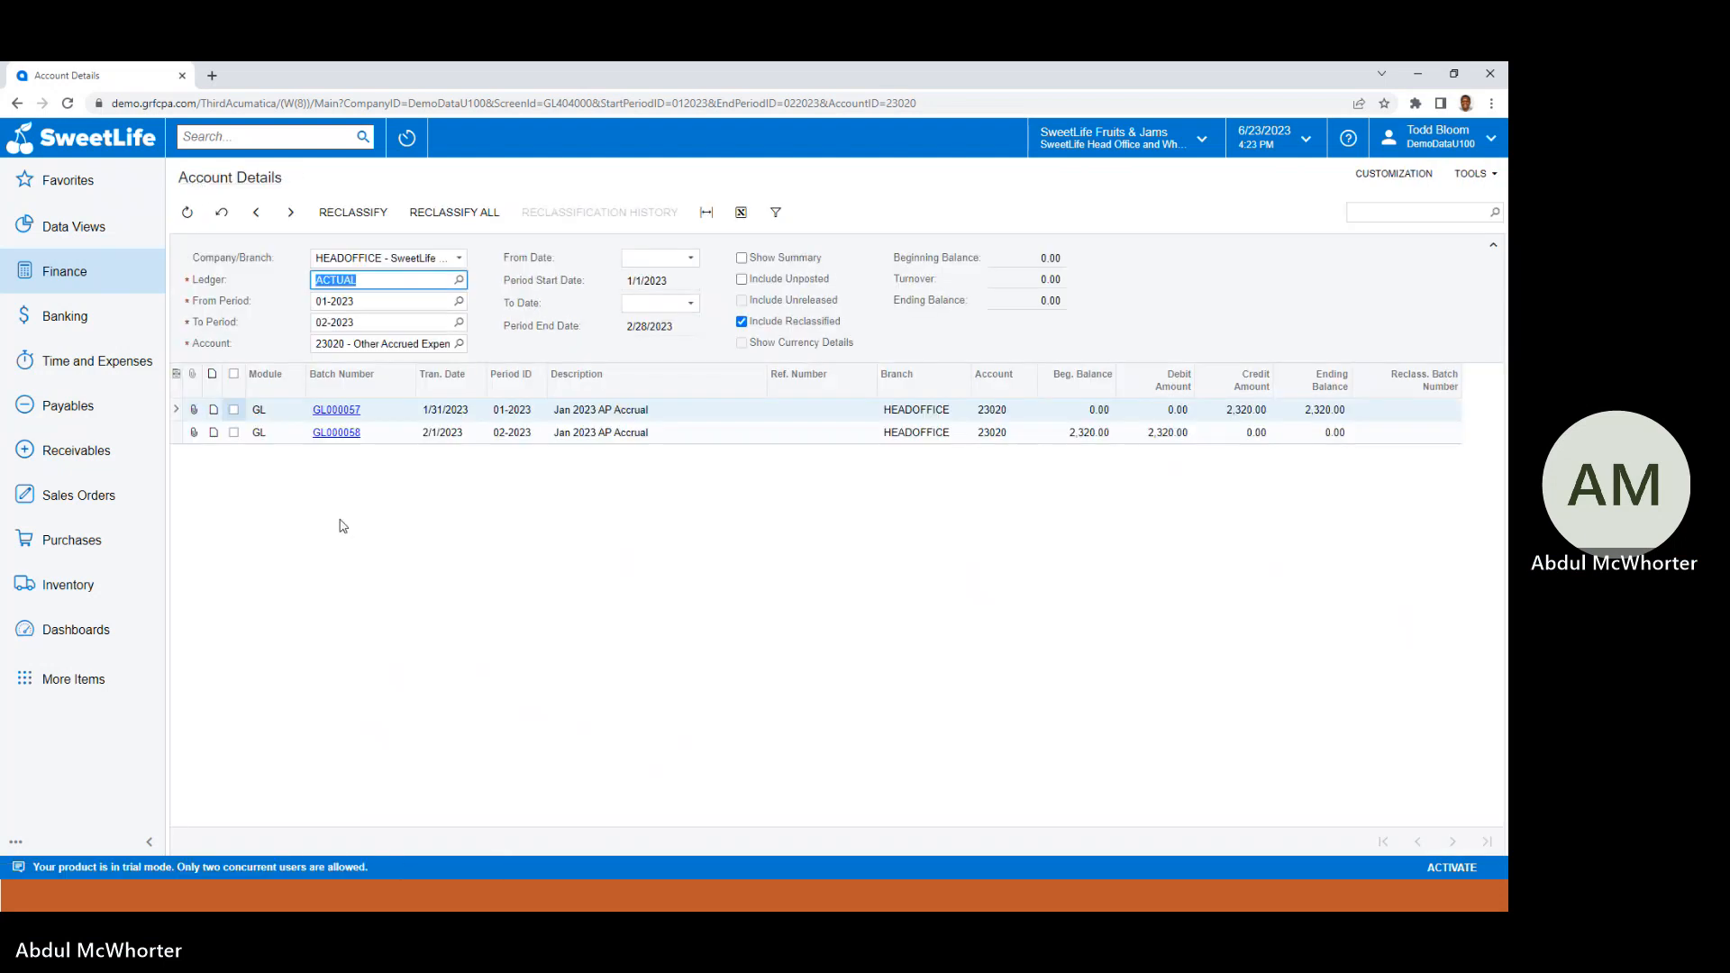
left_click(461, 343)
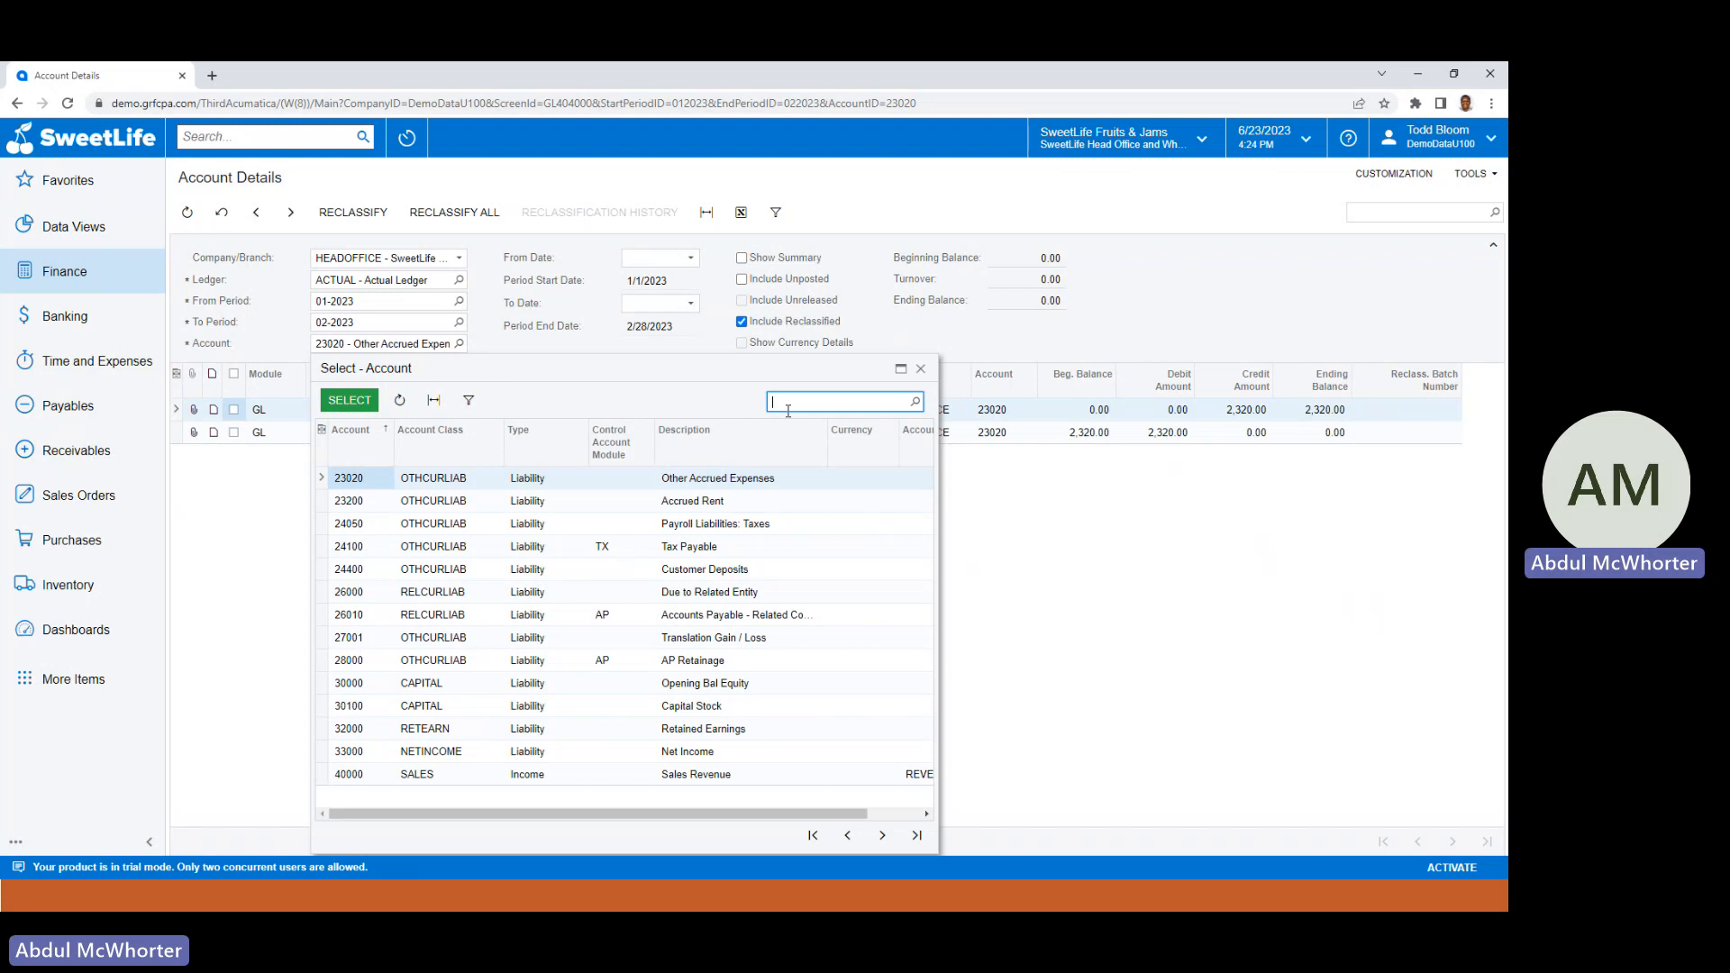
type("81000")
left_click(429, 489)
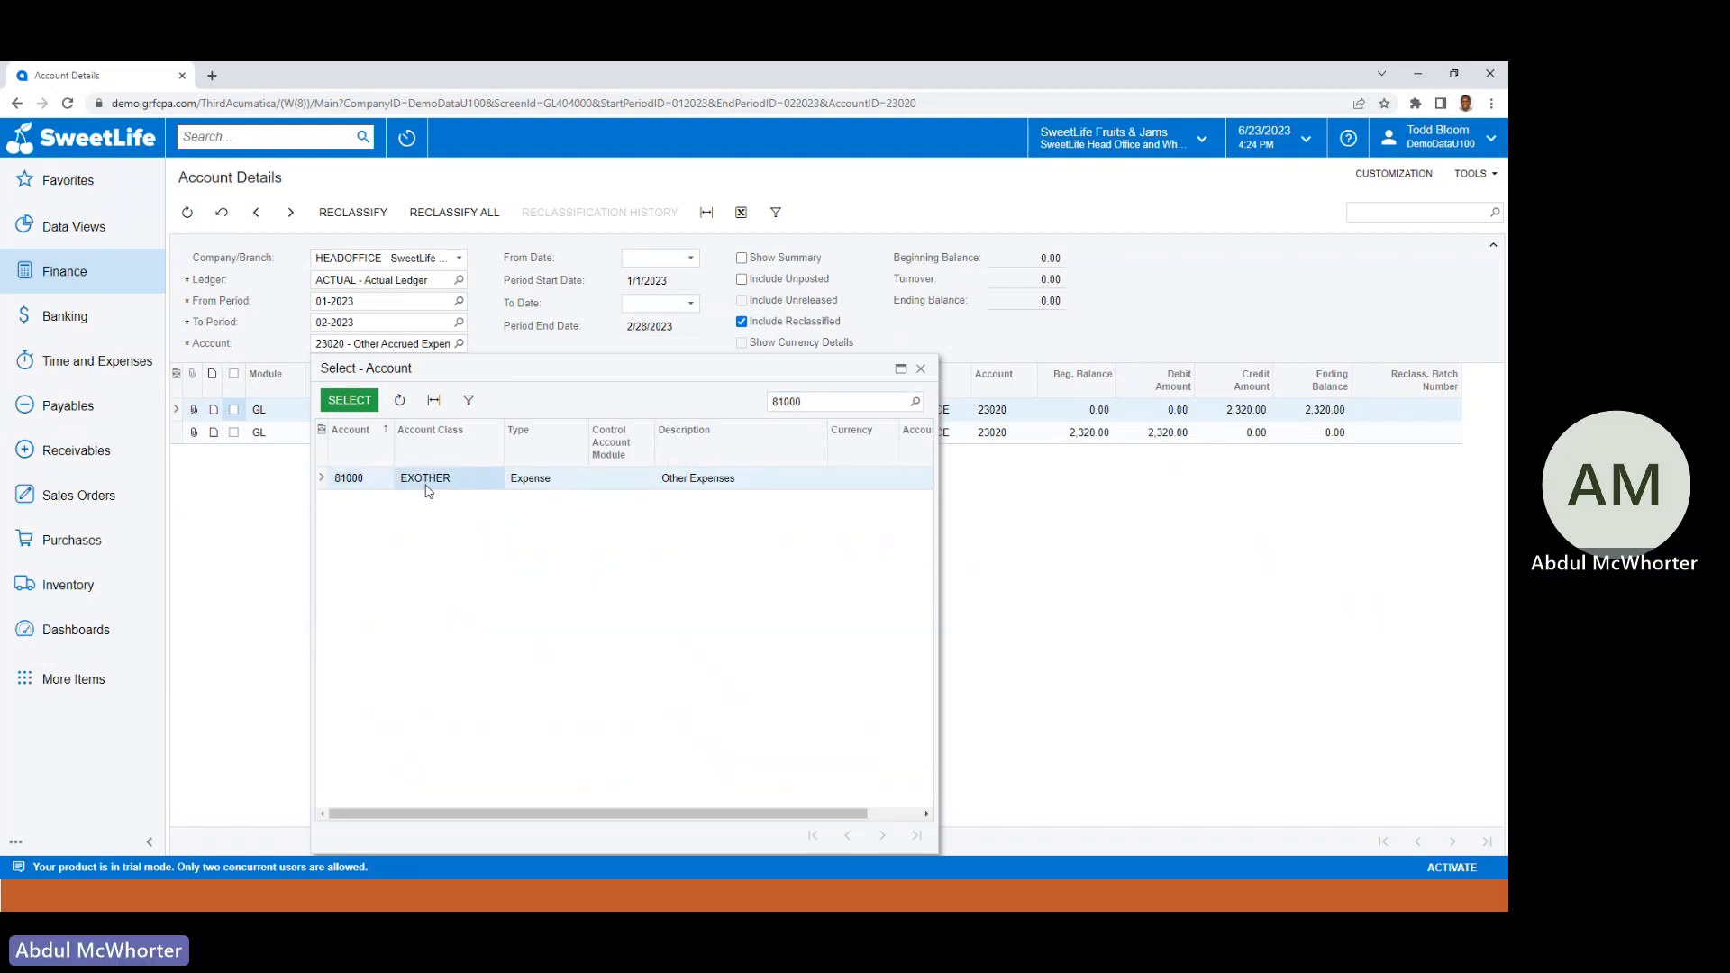
double_click(428, 490)
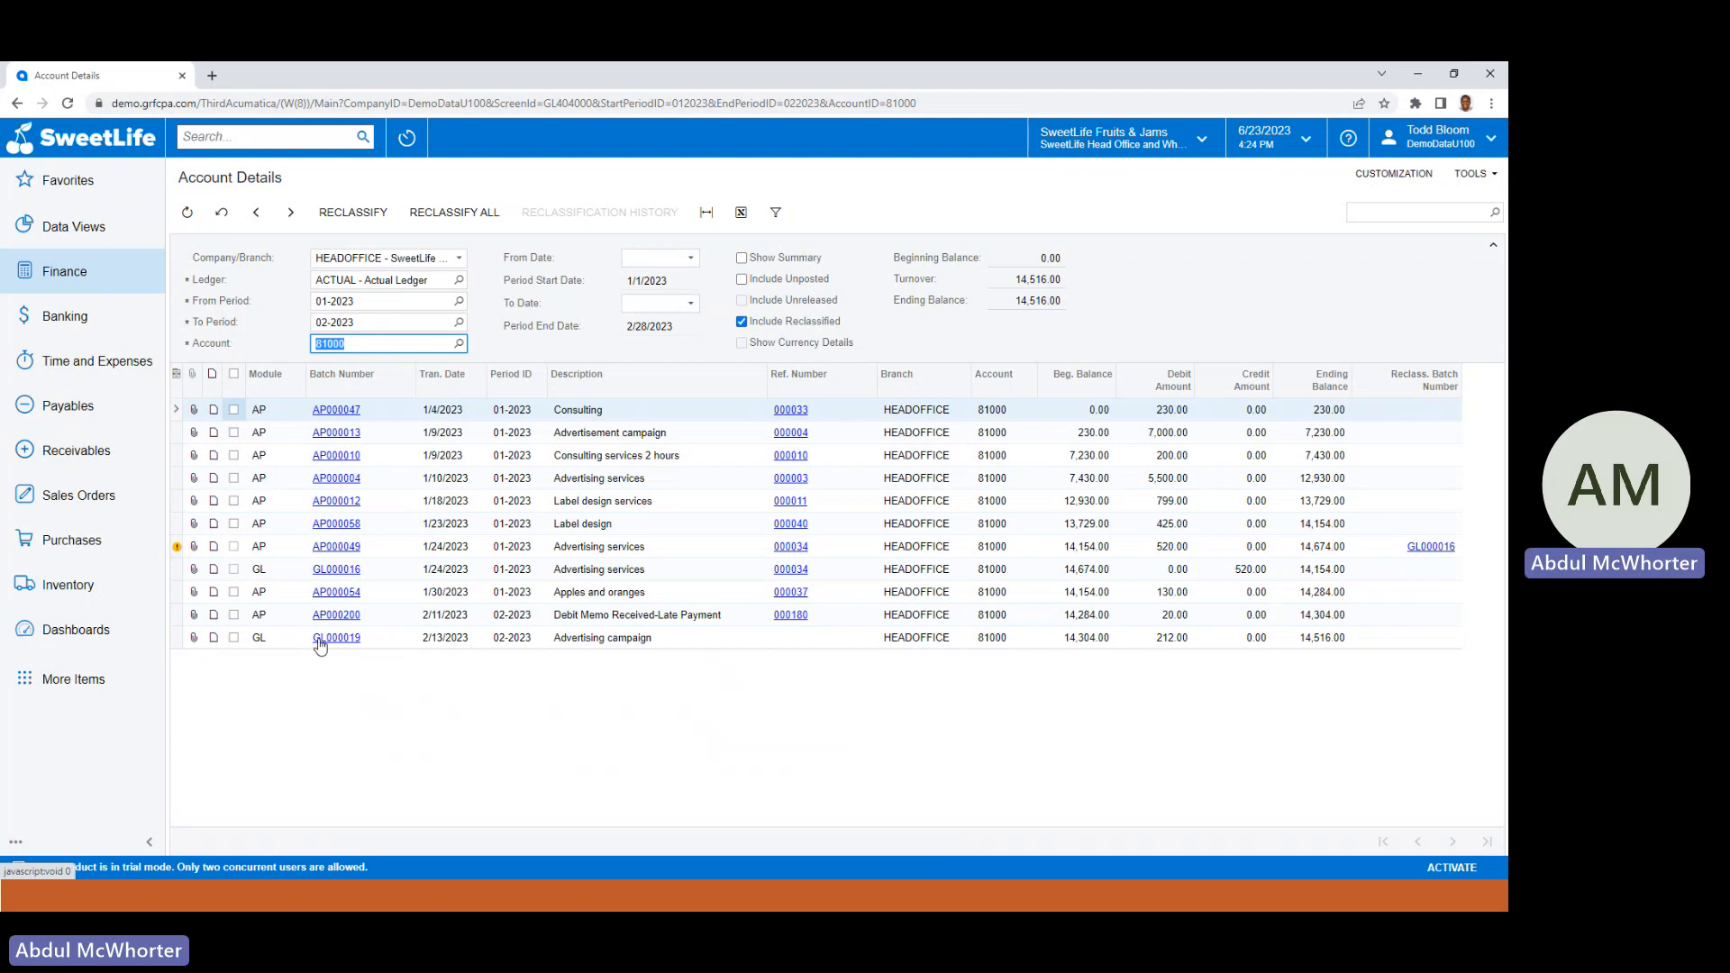
Check the entries of batch GL000019, Advertising campaign, and send its line to Reclassify Transactions.
left_click(326, 638)
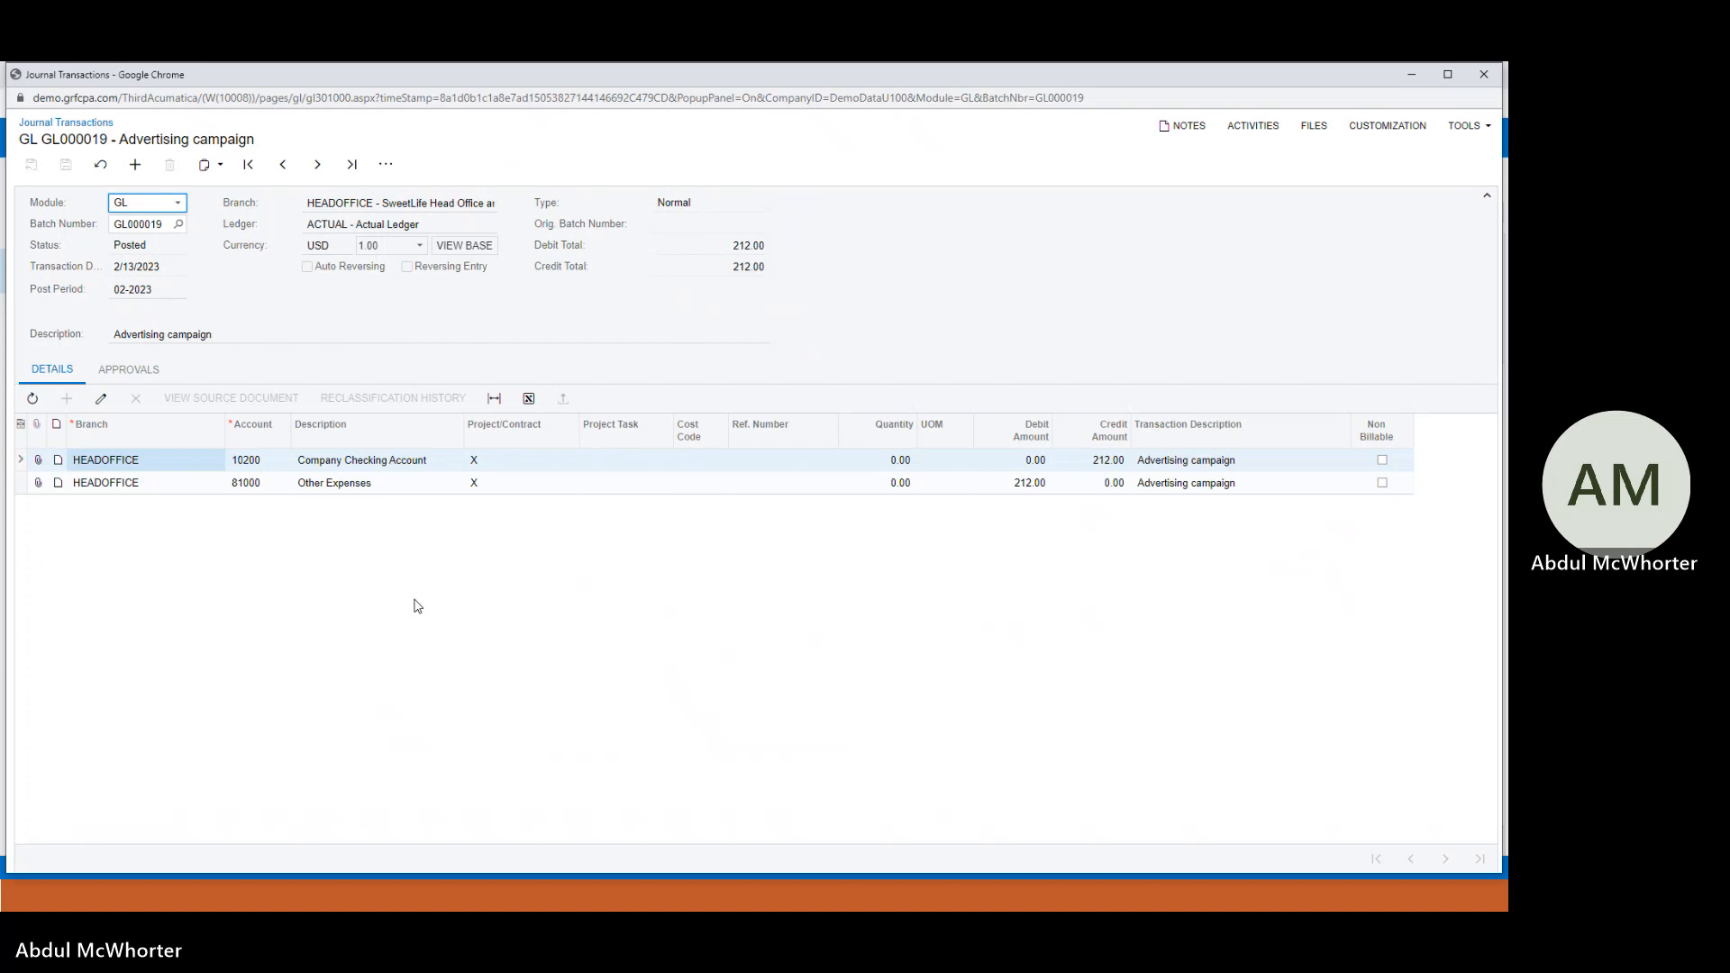
left_click(1483, 74)
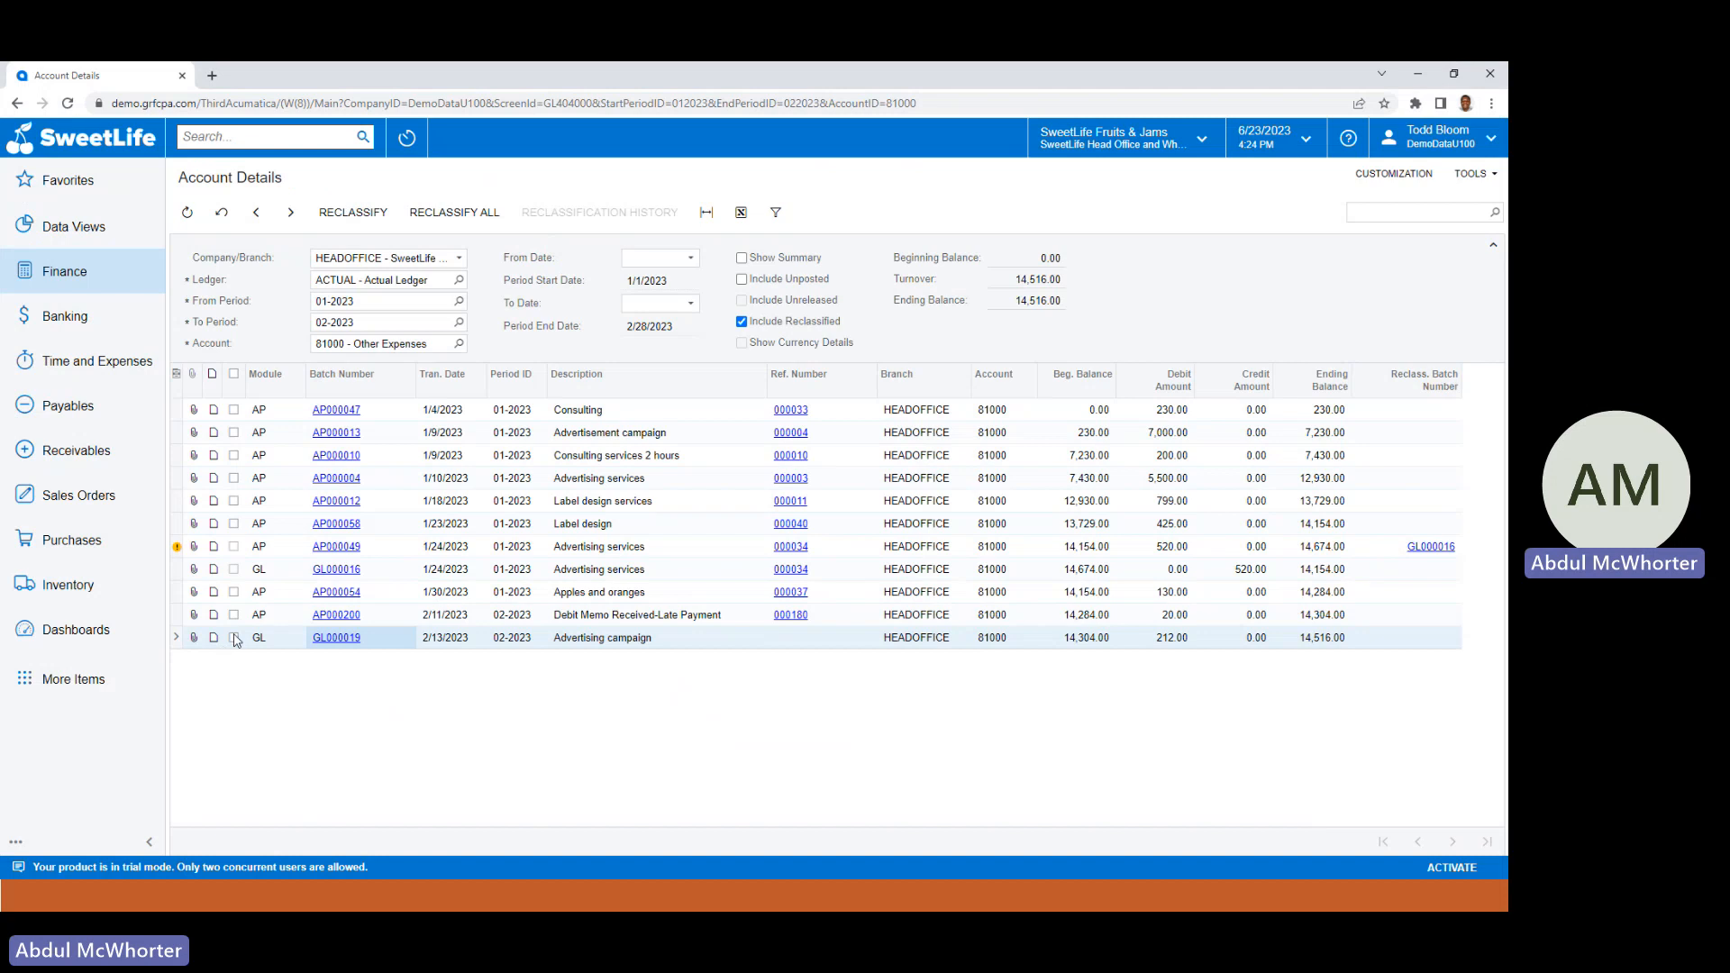
left_click(233, 640)
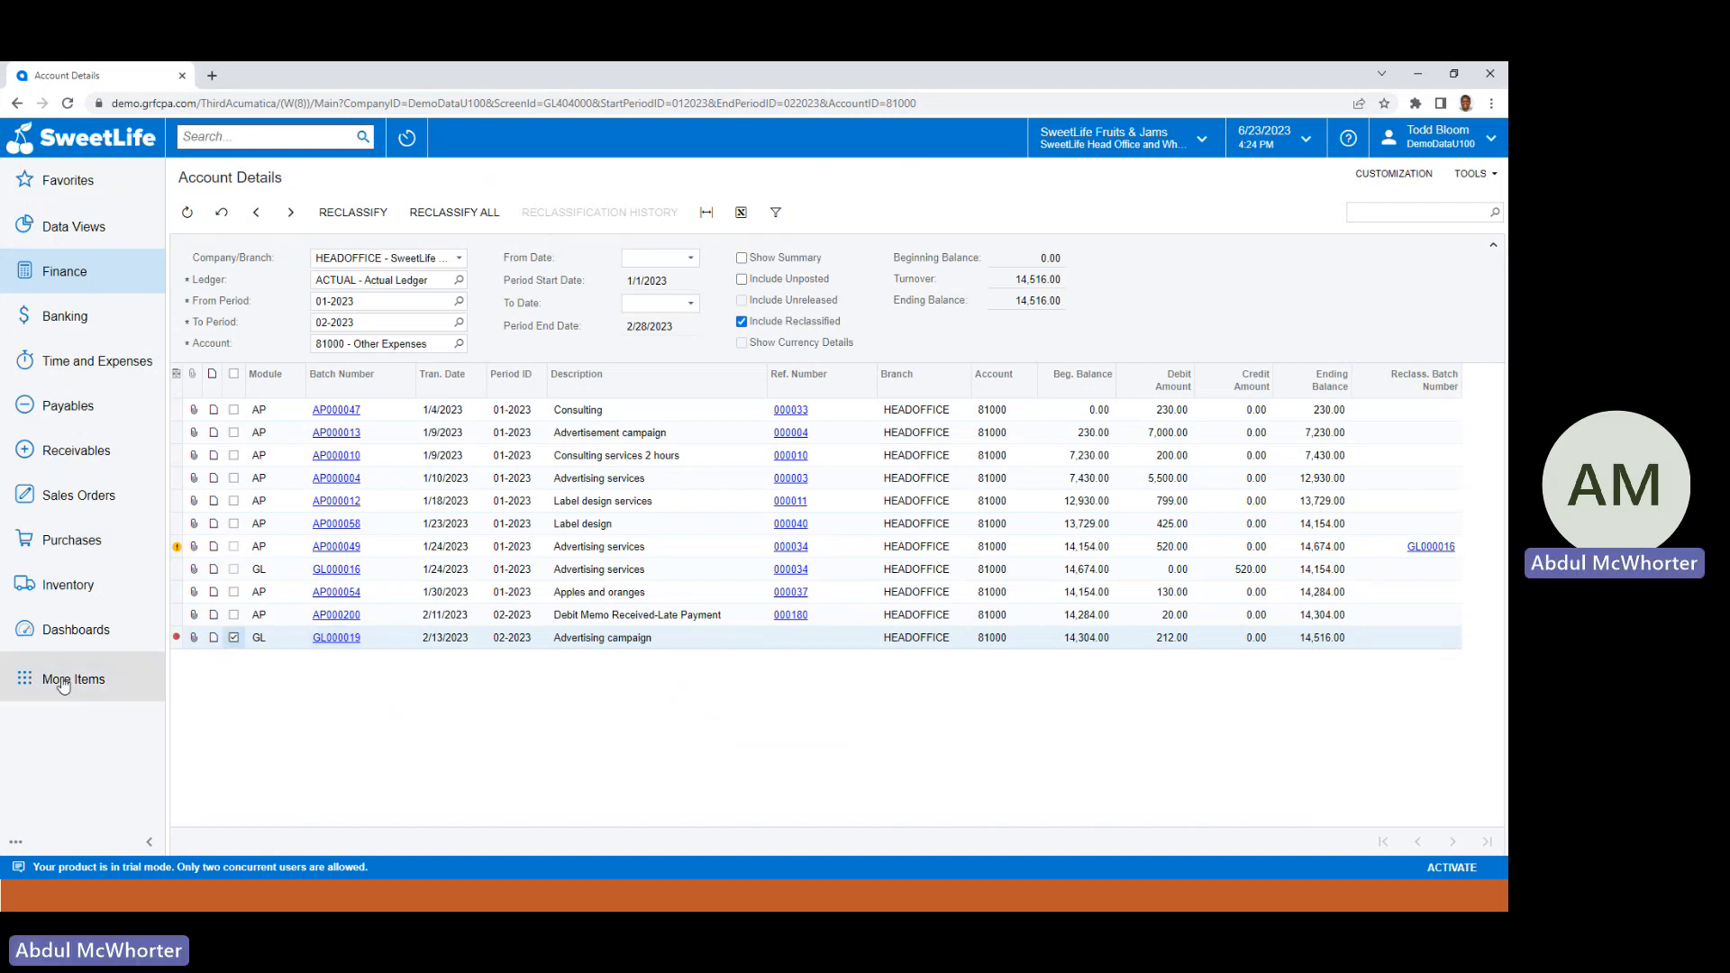
left_click(350, 216)
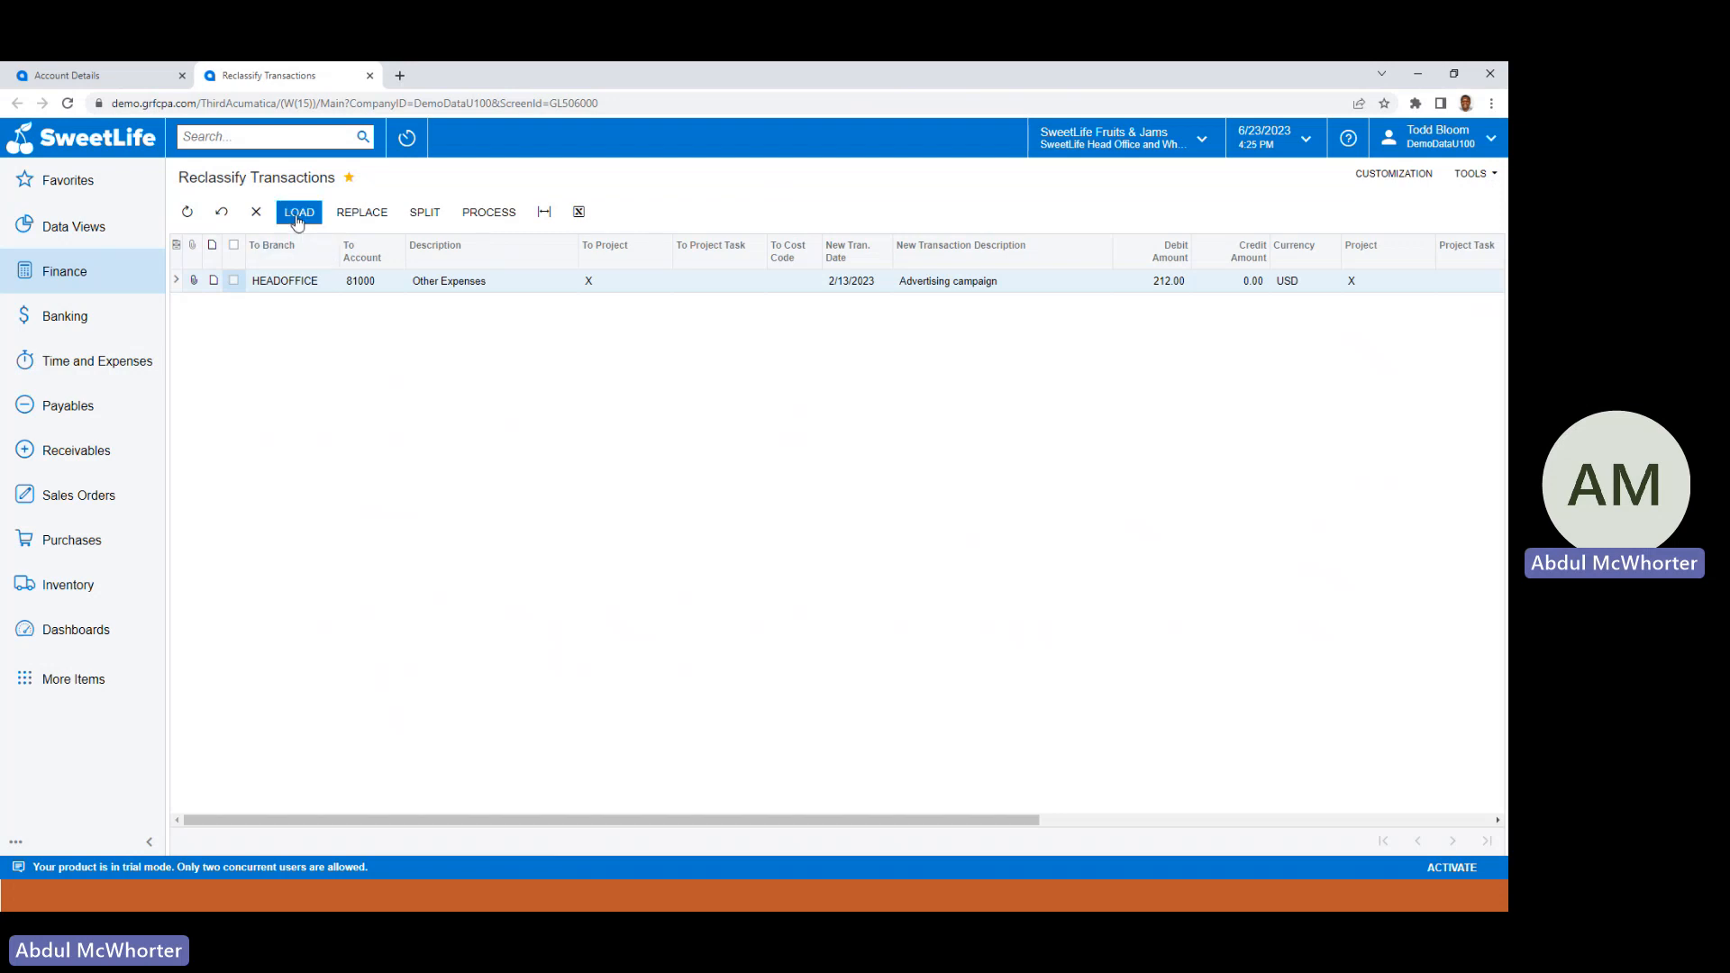
Split the Advertising campaign line, assigning the split to account 61000 Advertising Expense with a new amount of 100.
left_click(438, 218)
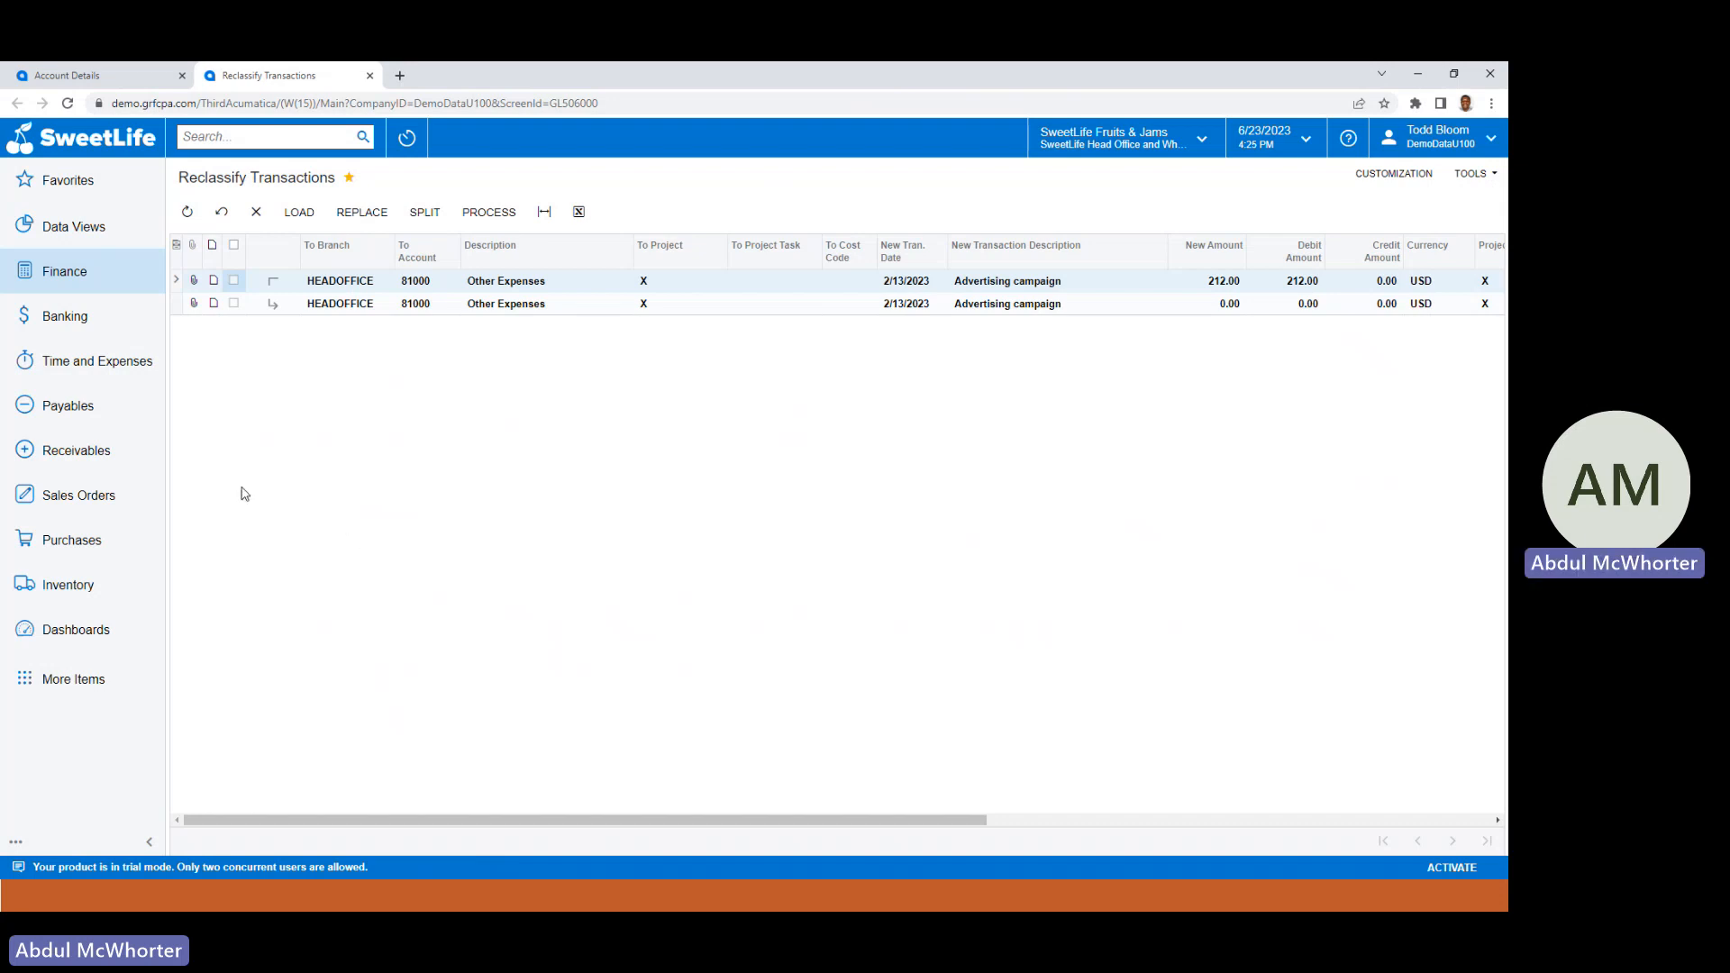
left_click(410, 304)
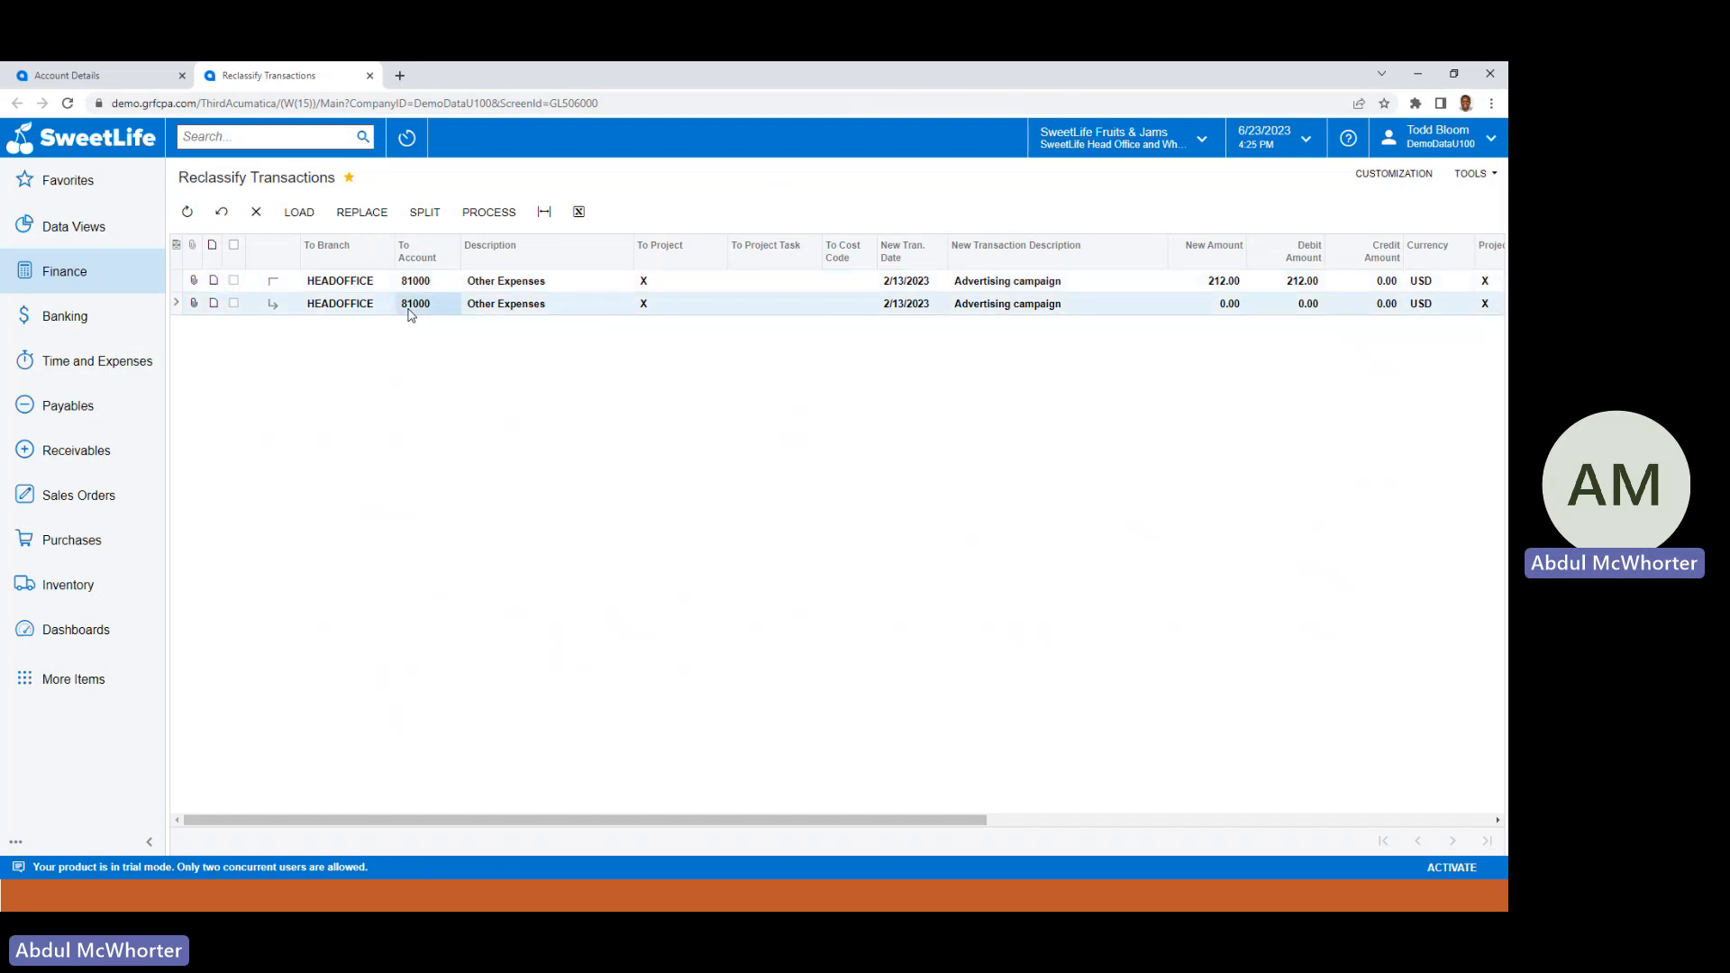
left_click(466, 307)
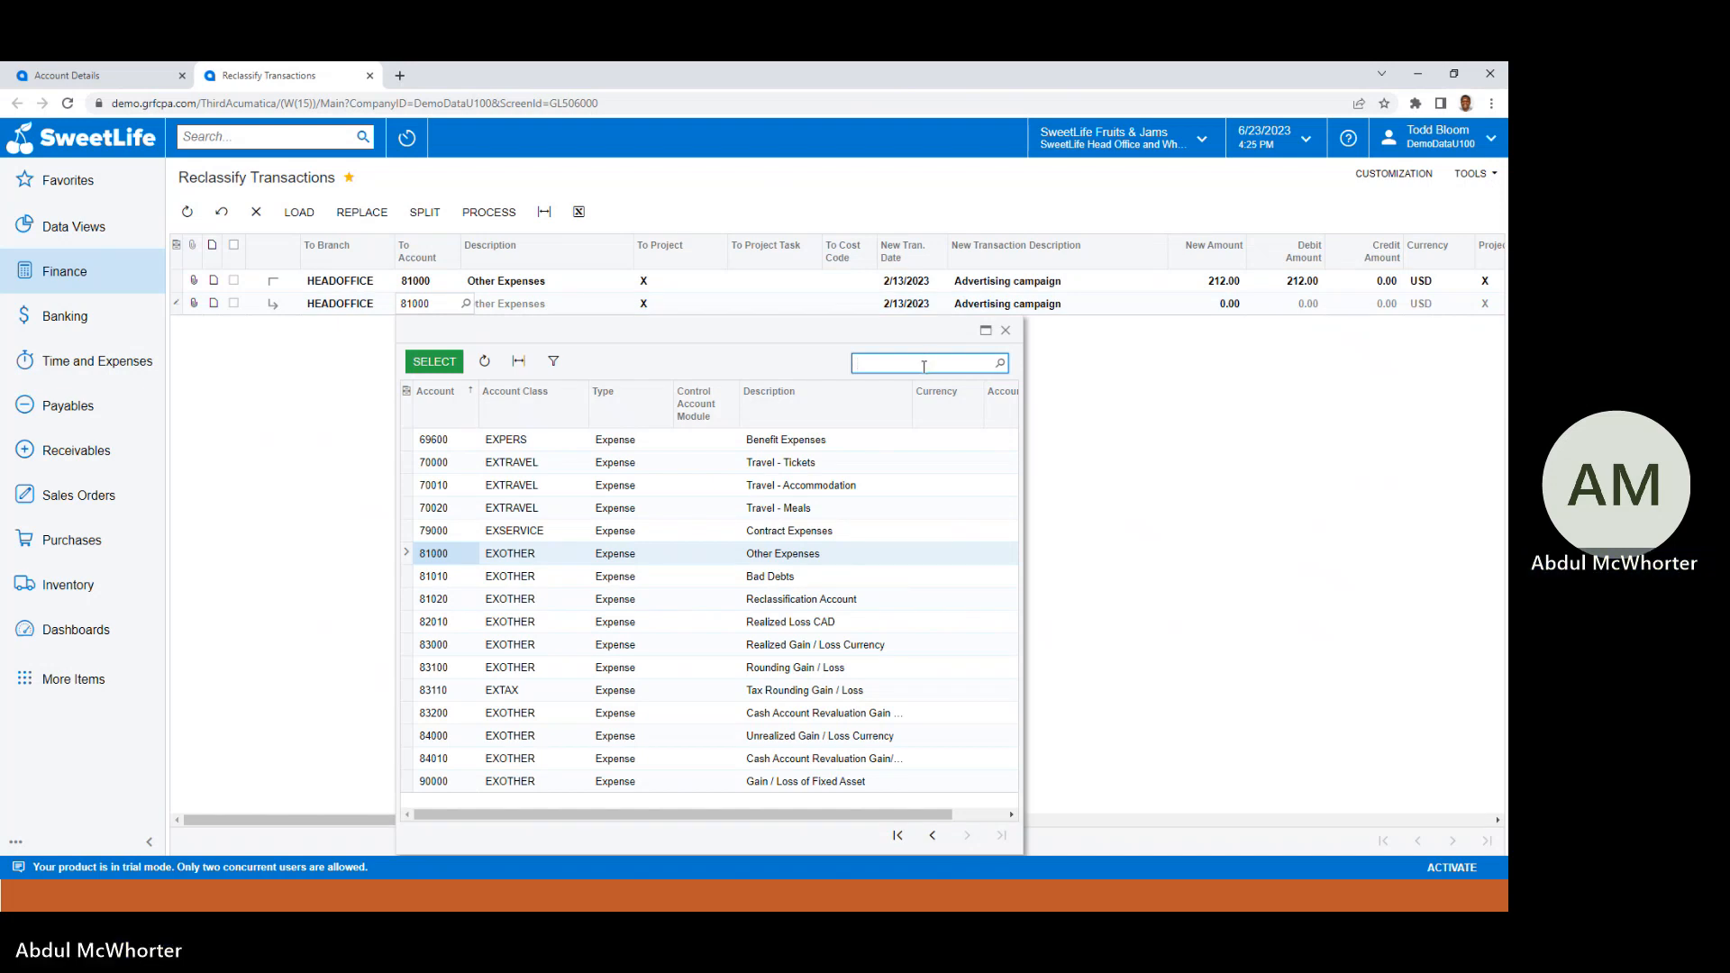
type("advert")
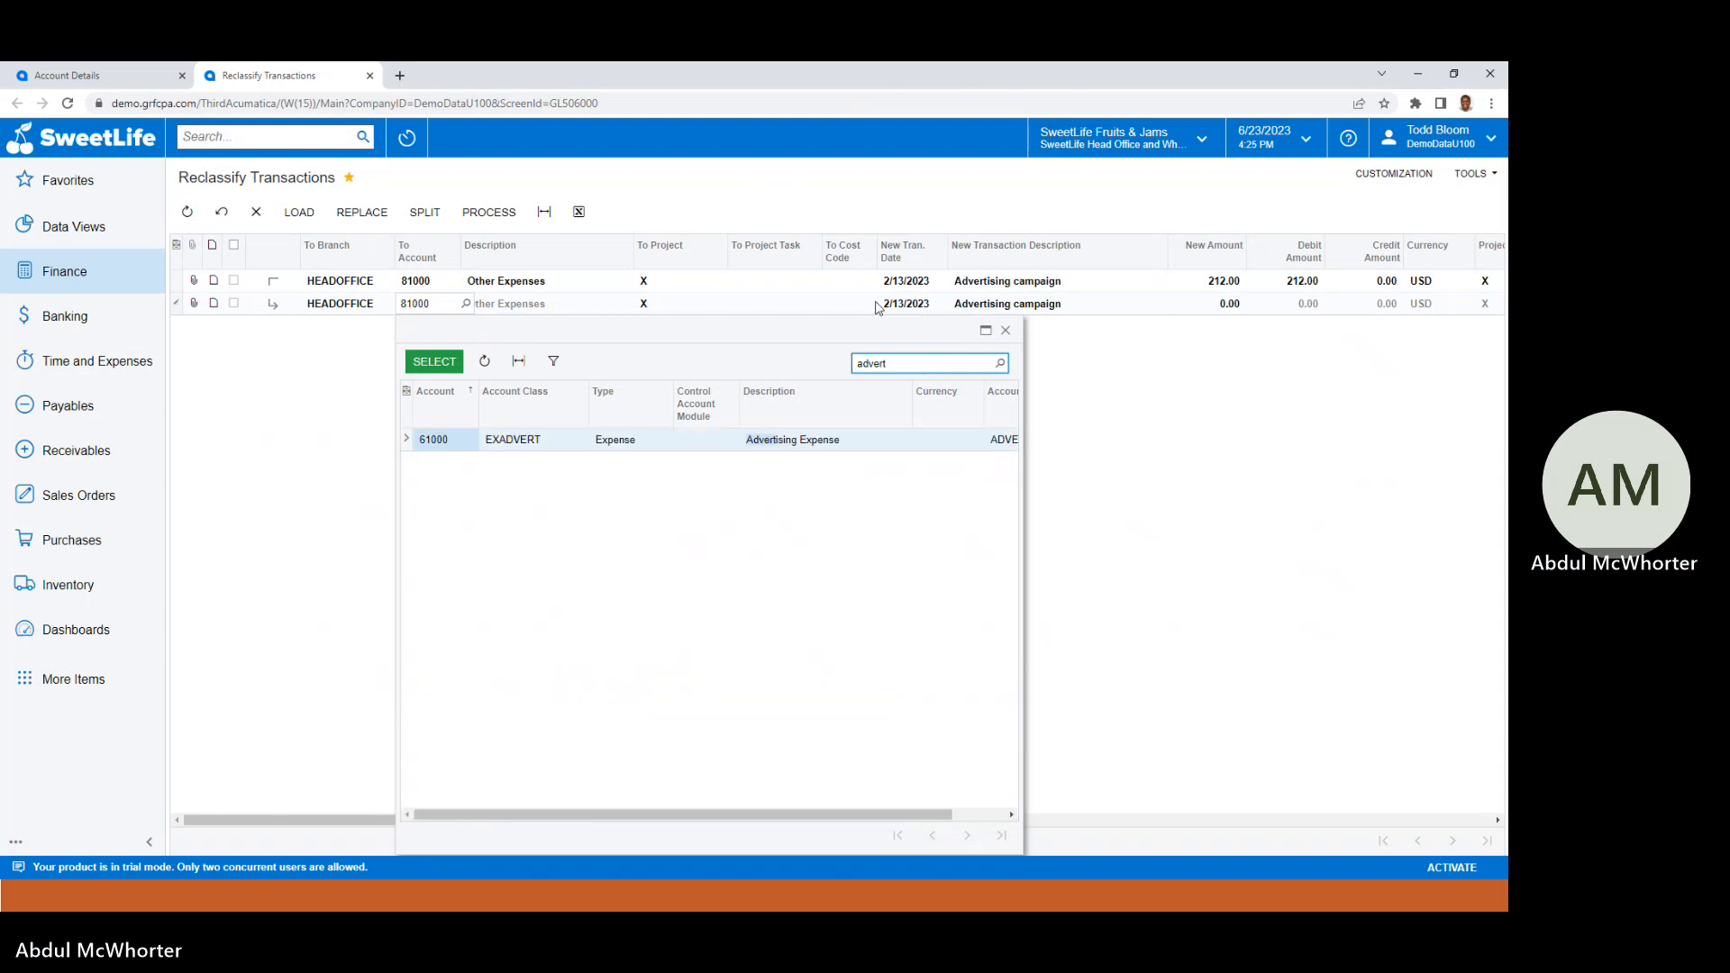
double_click(459, 442)
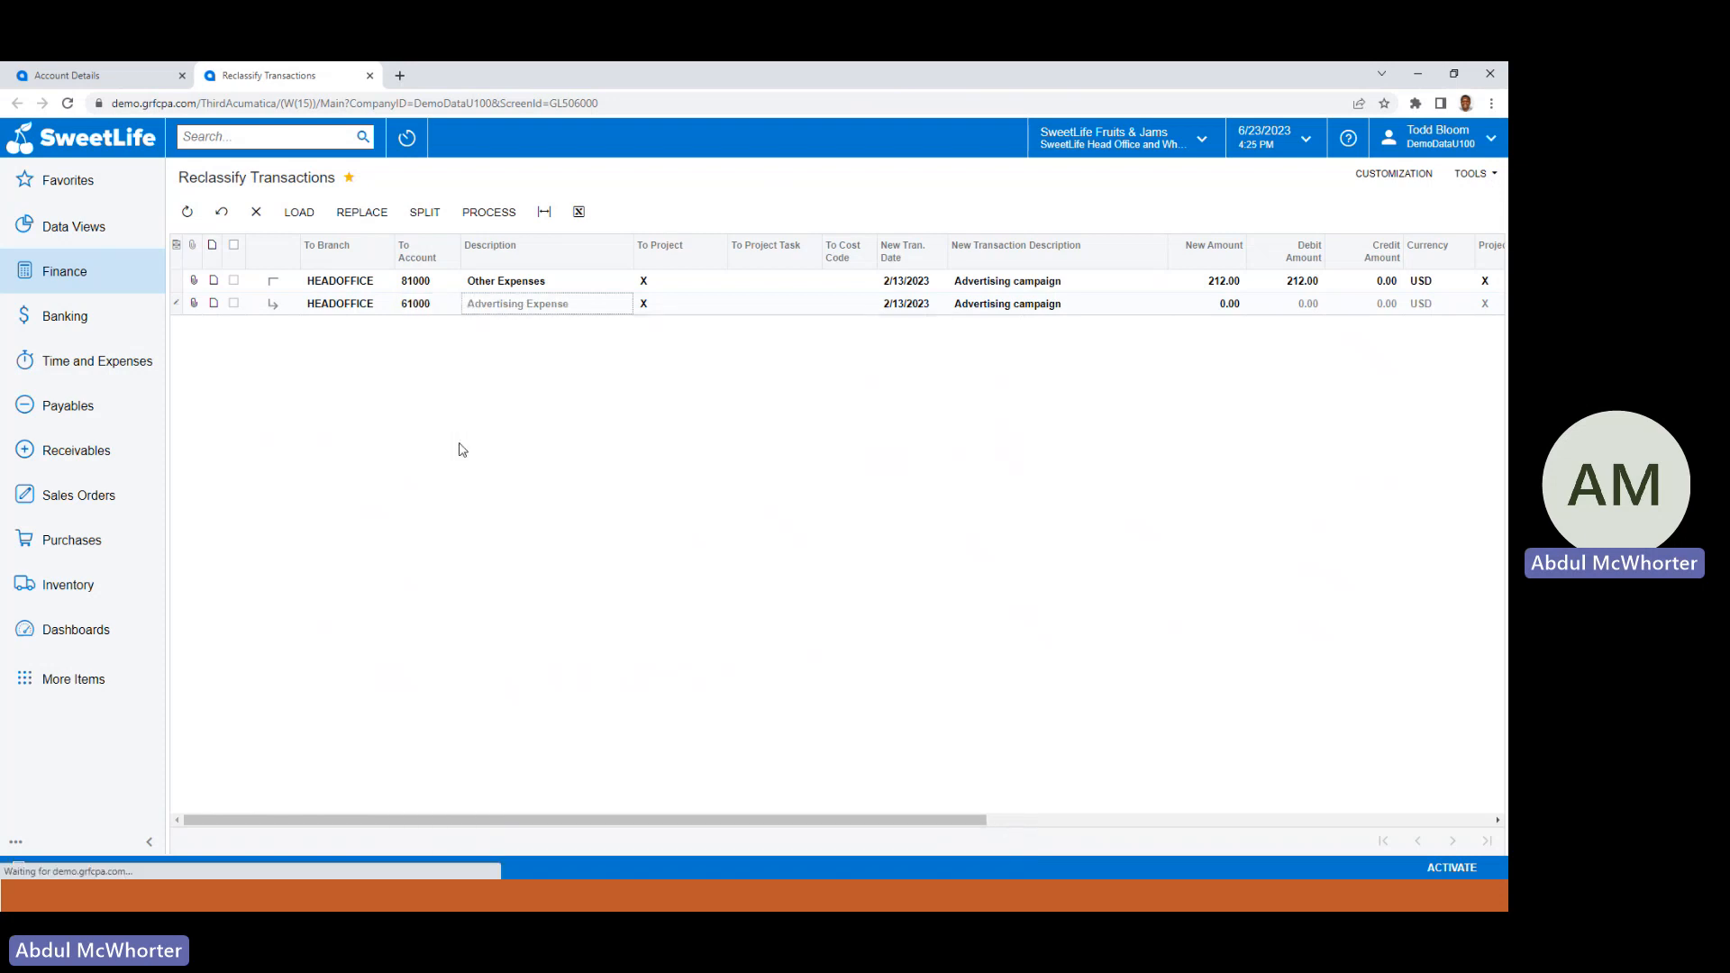
left_click(1230, 305)
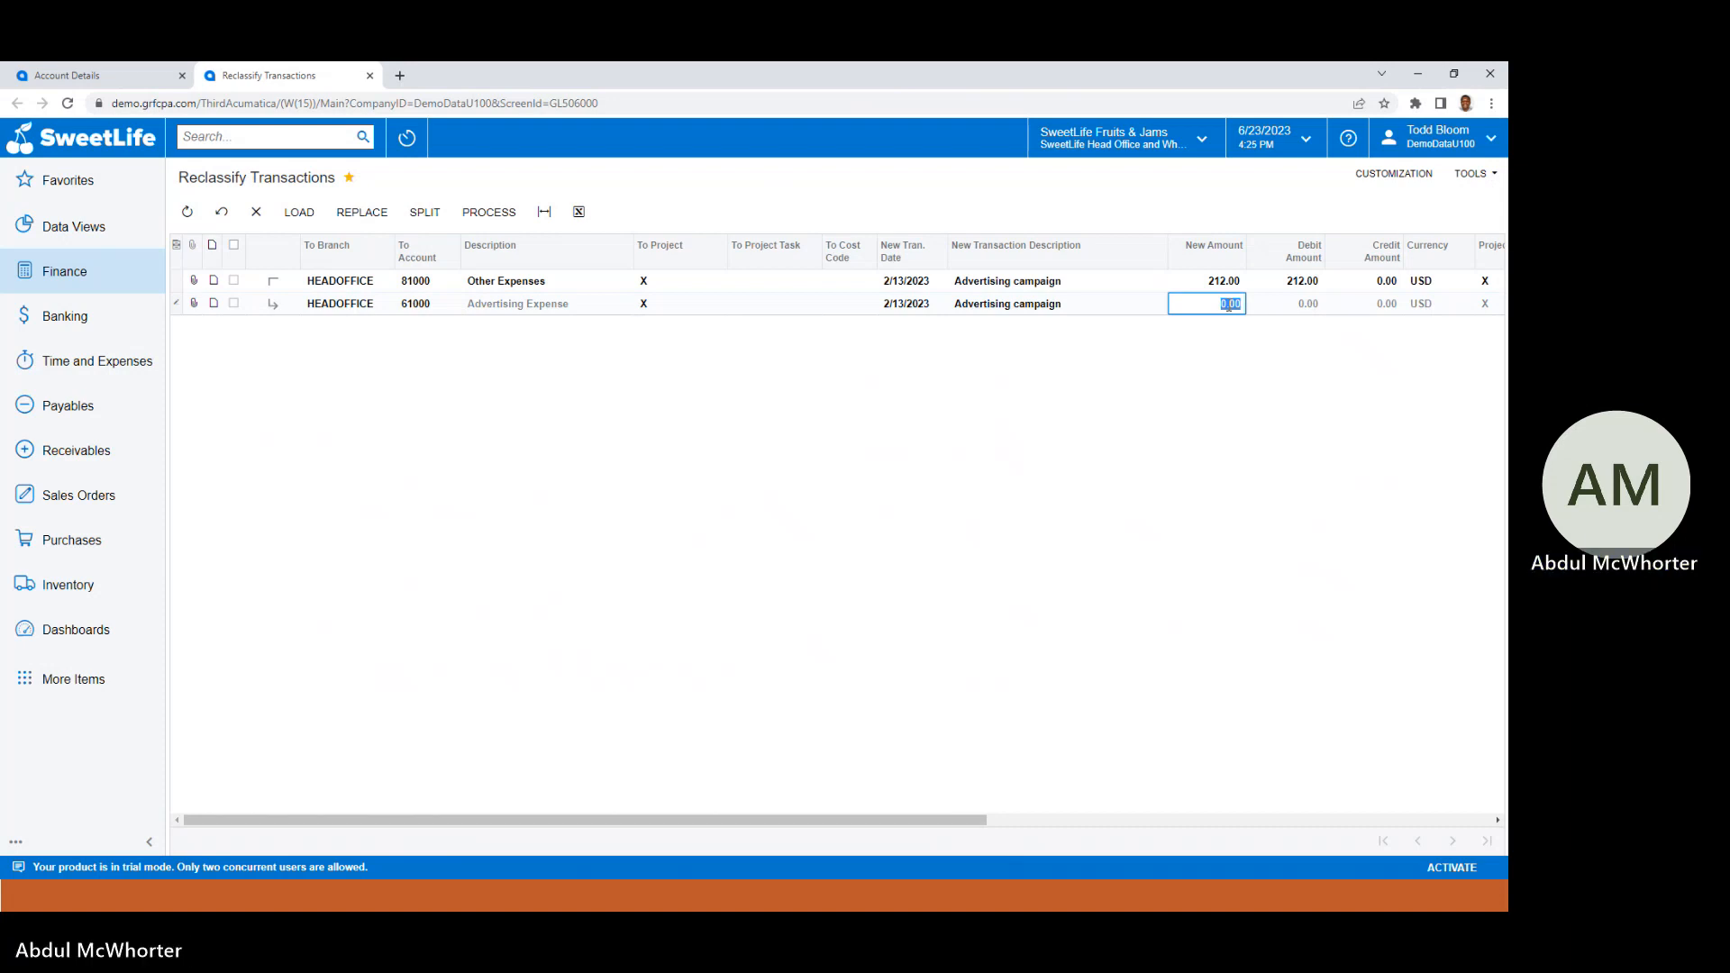
type("100")
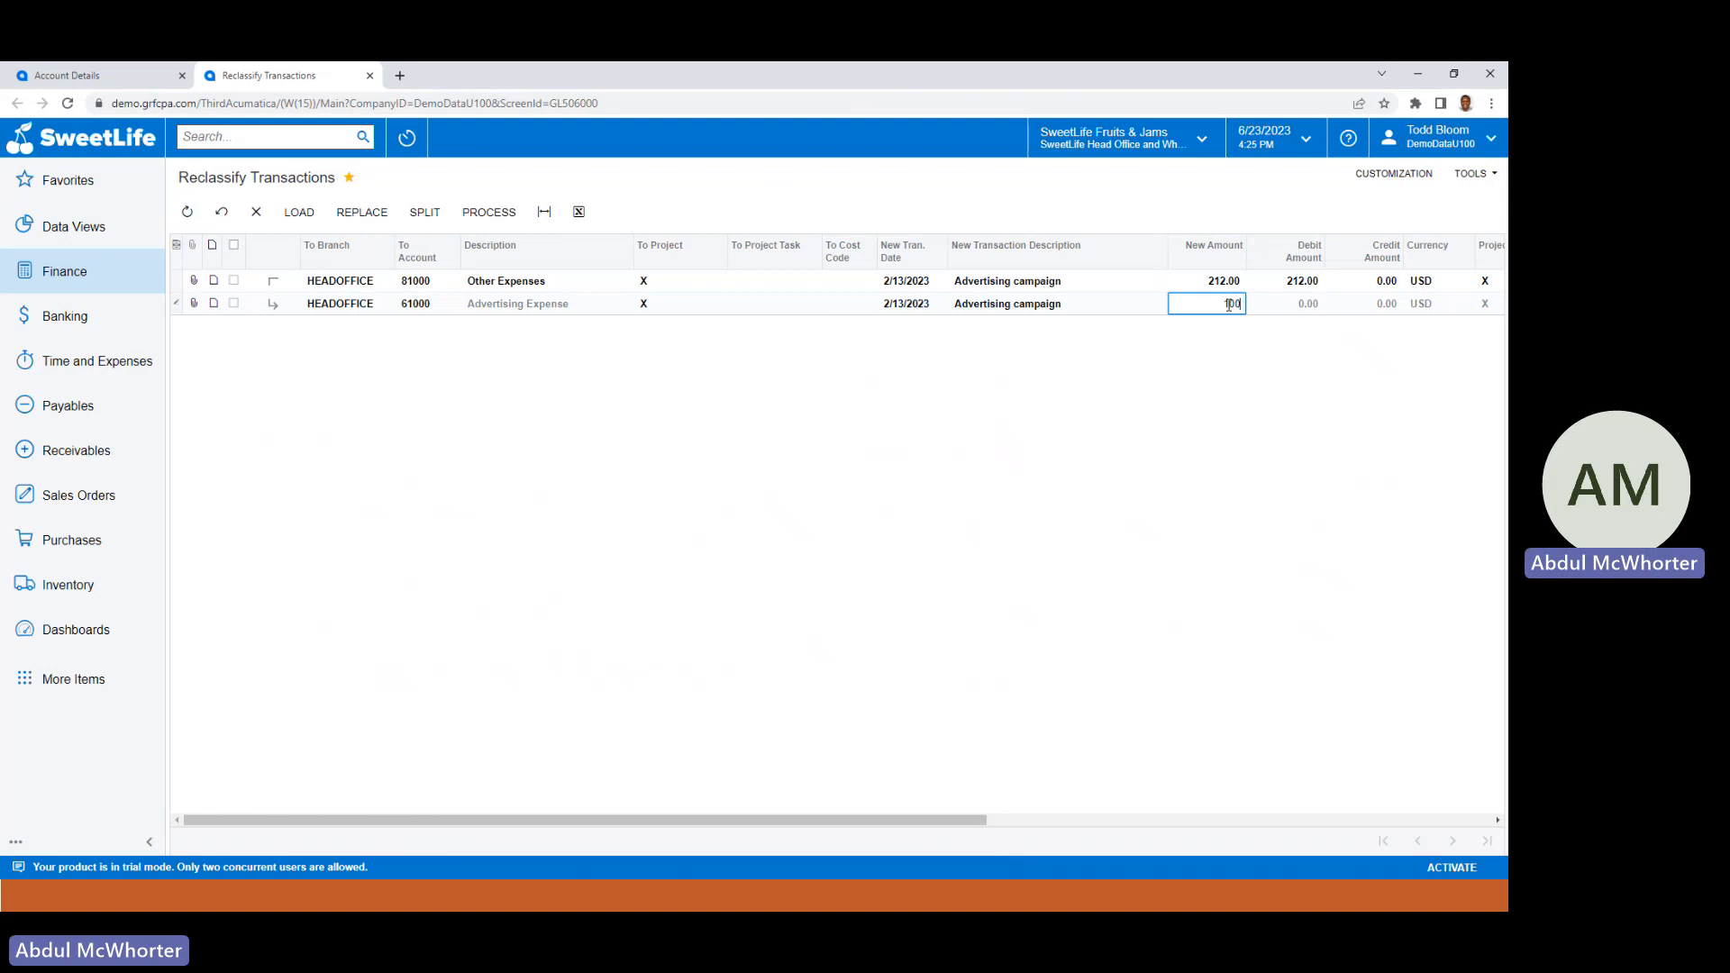
key("Tab")
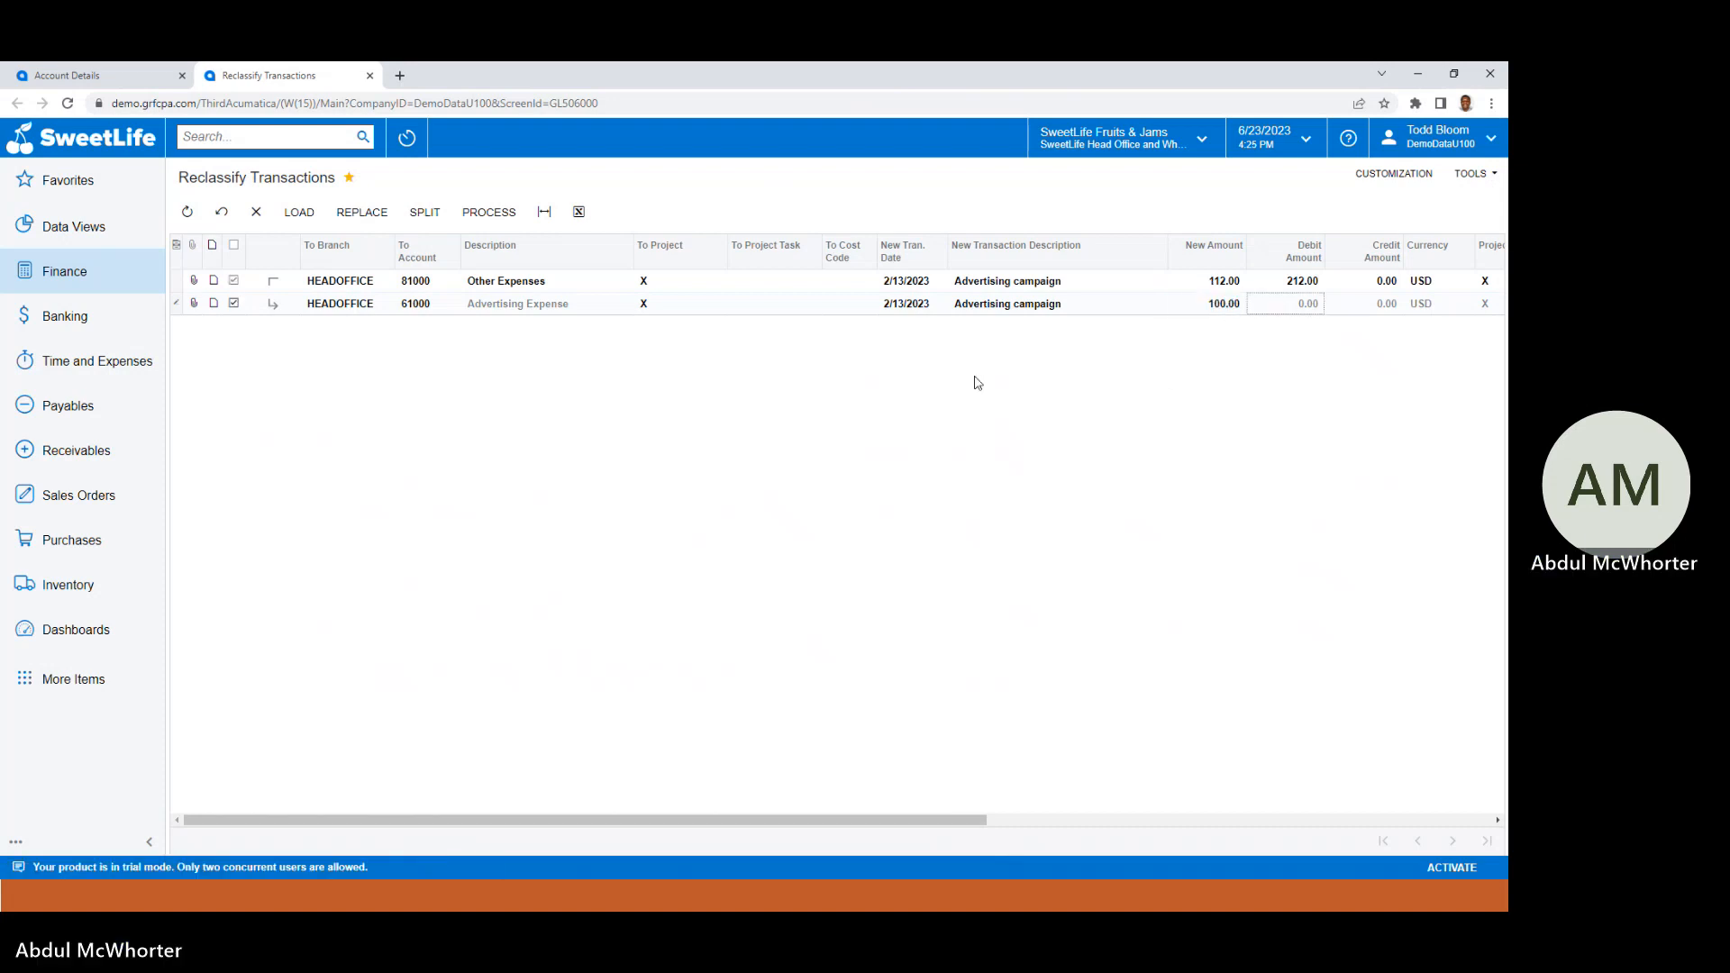
Add a second split to account 70010 Travel - Accommodation with a new amount of 80.
left_click(421, 214)
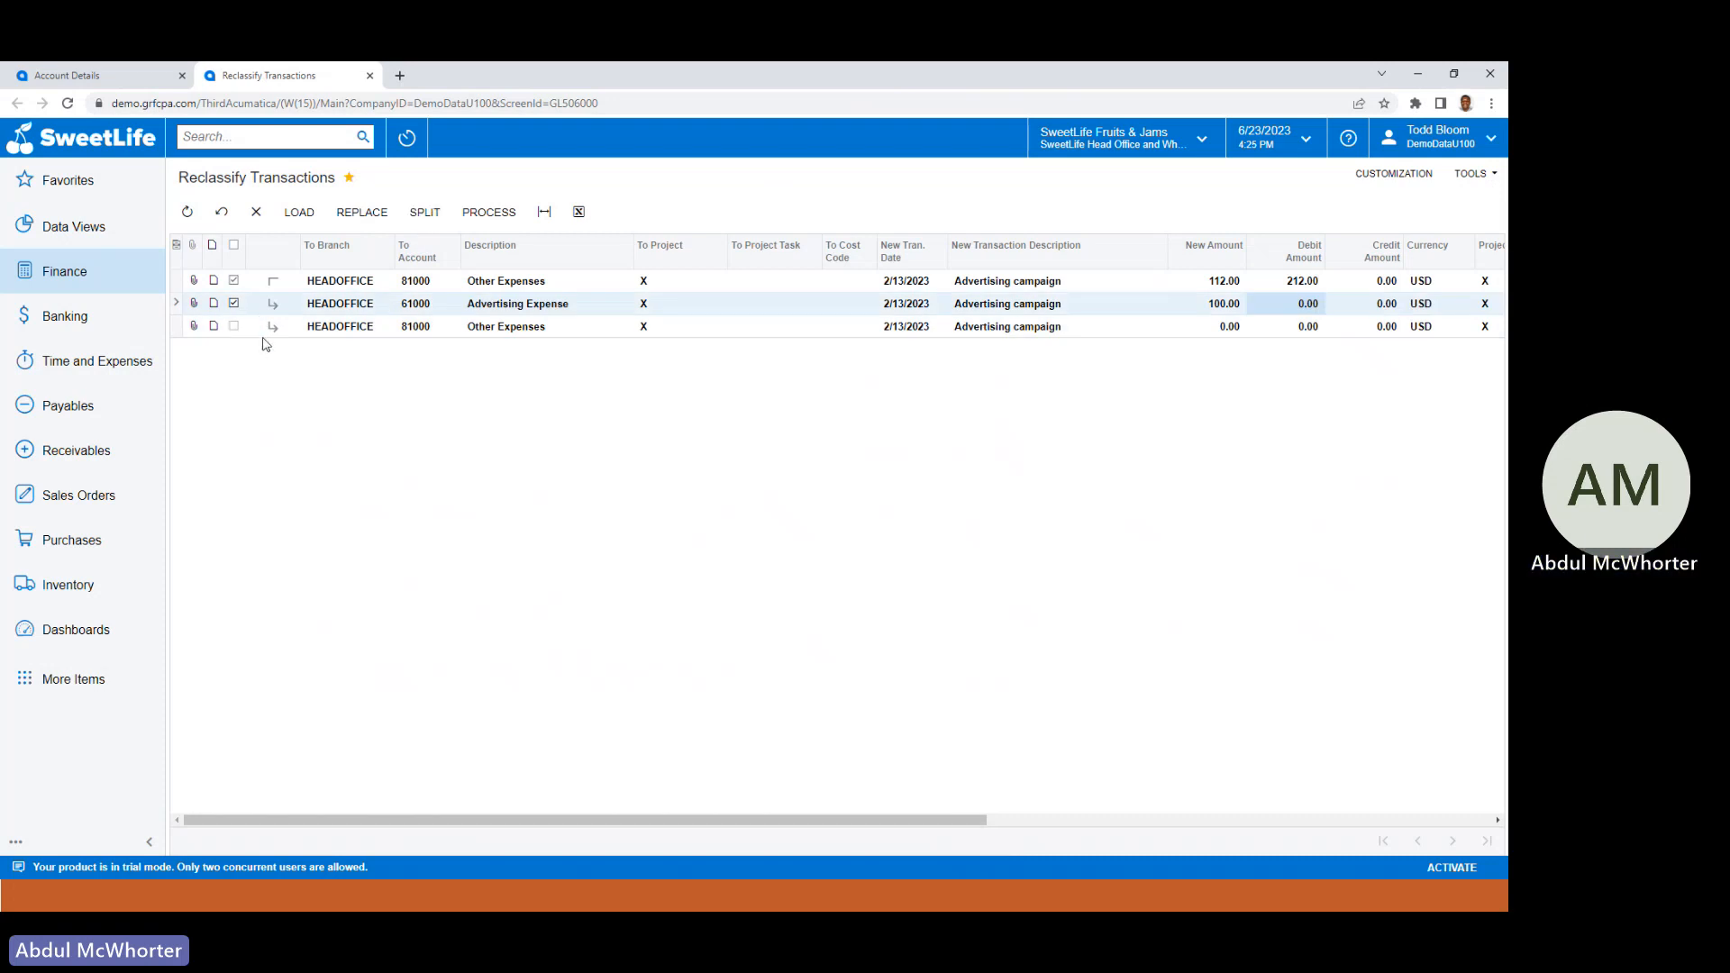
left_click(418, 328)
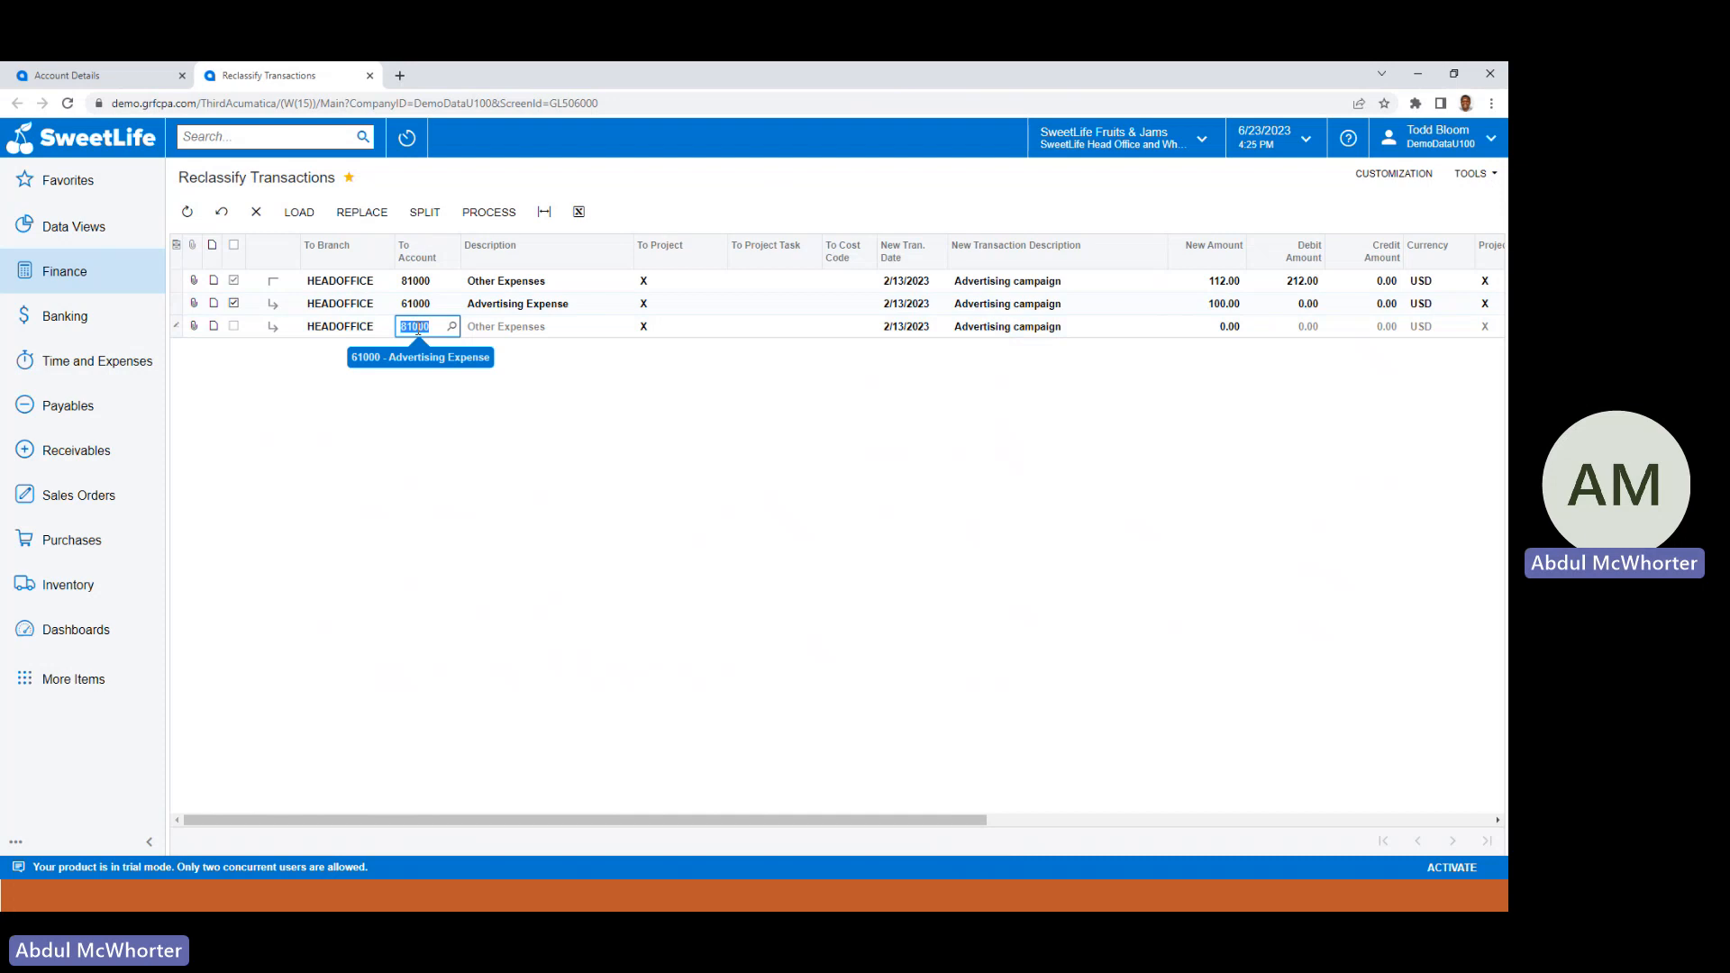
left_click(451, 326)
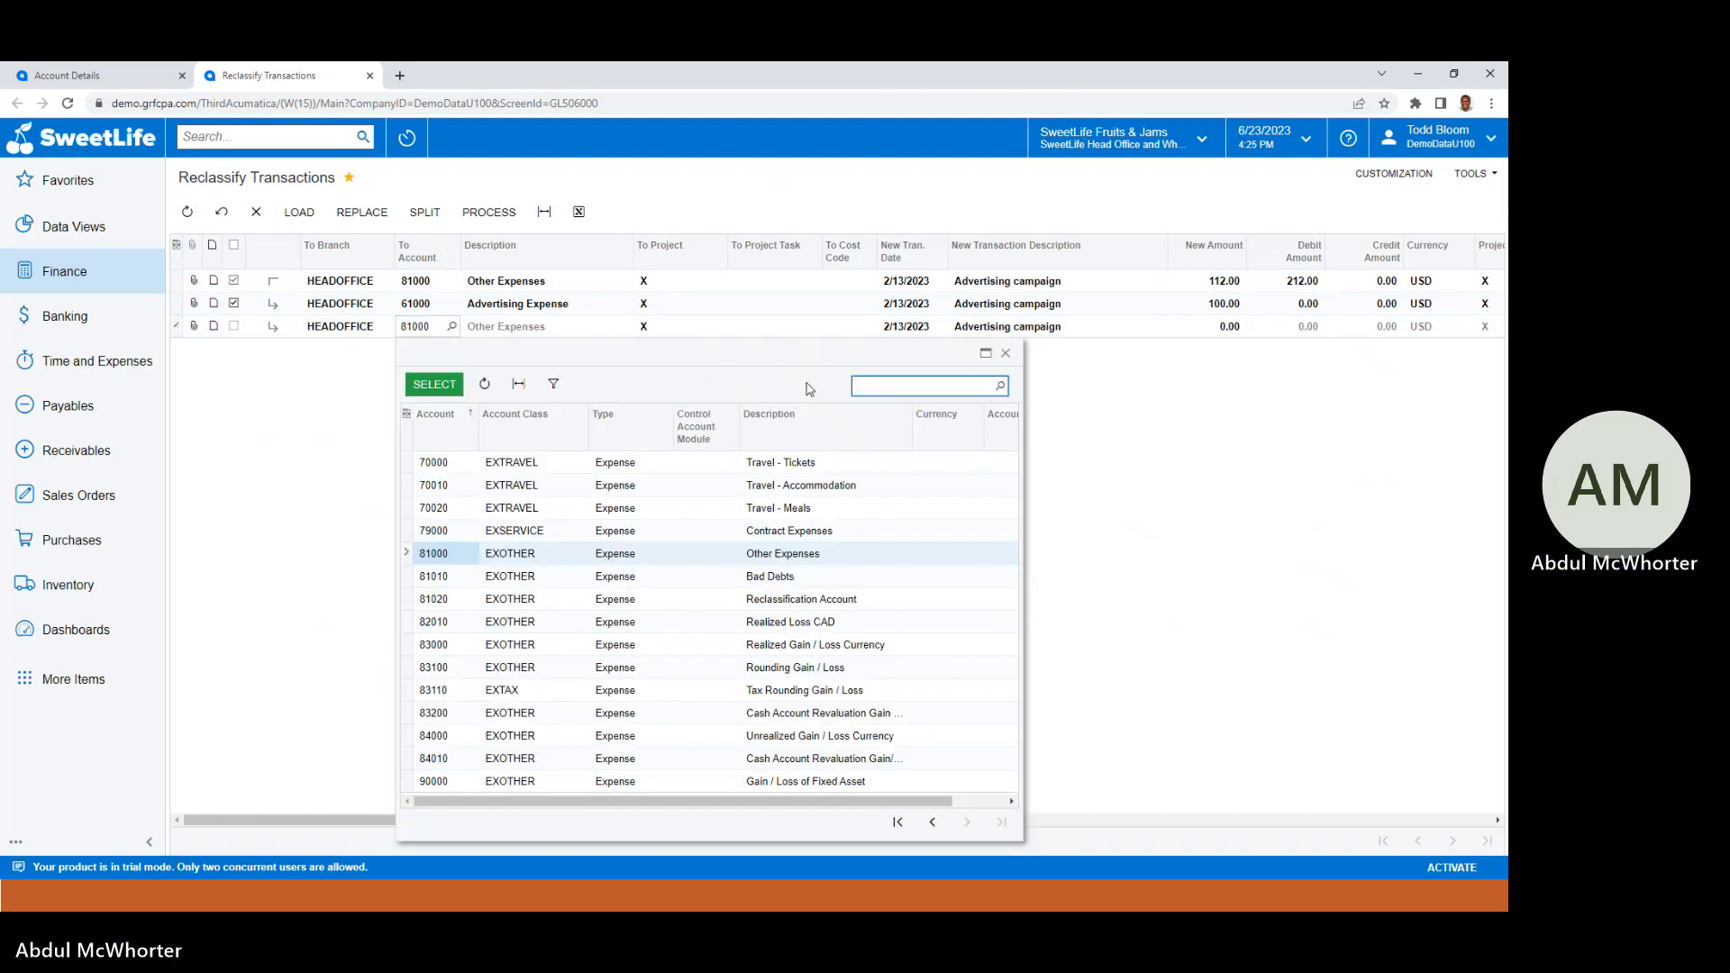
type("travel")
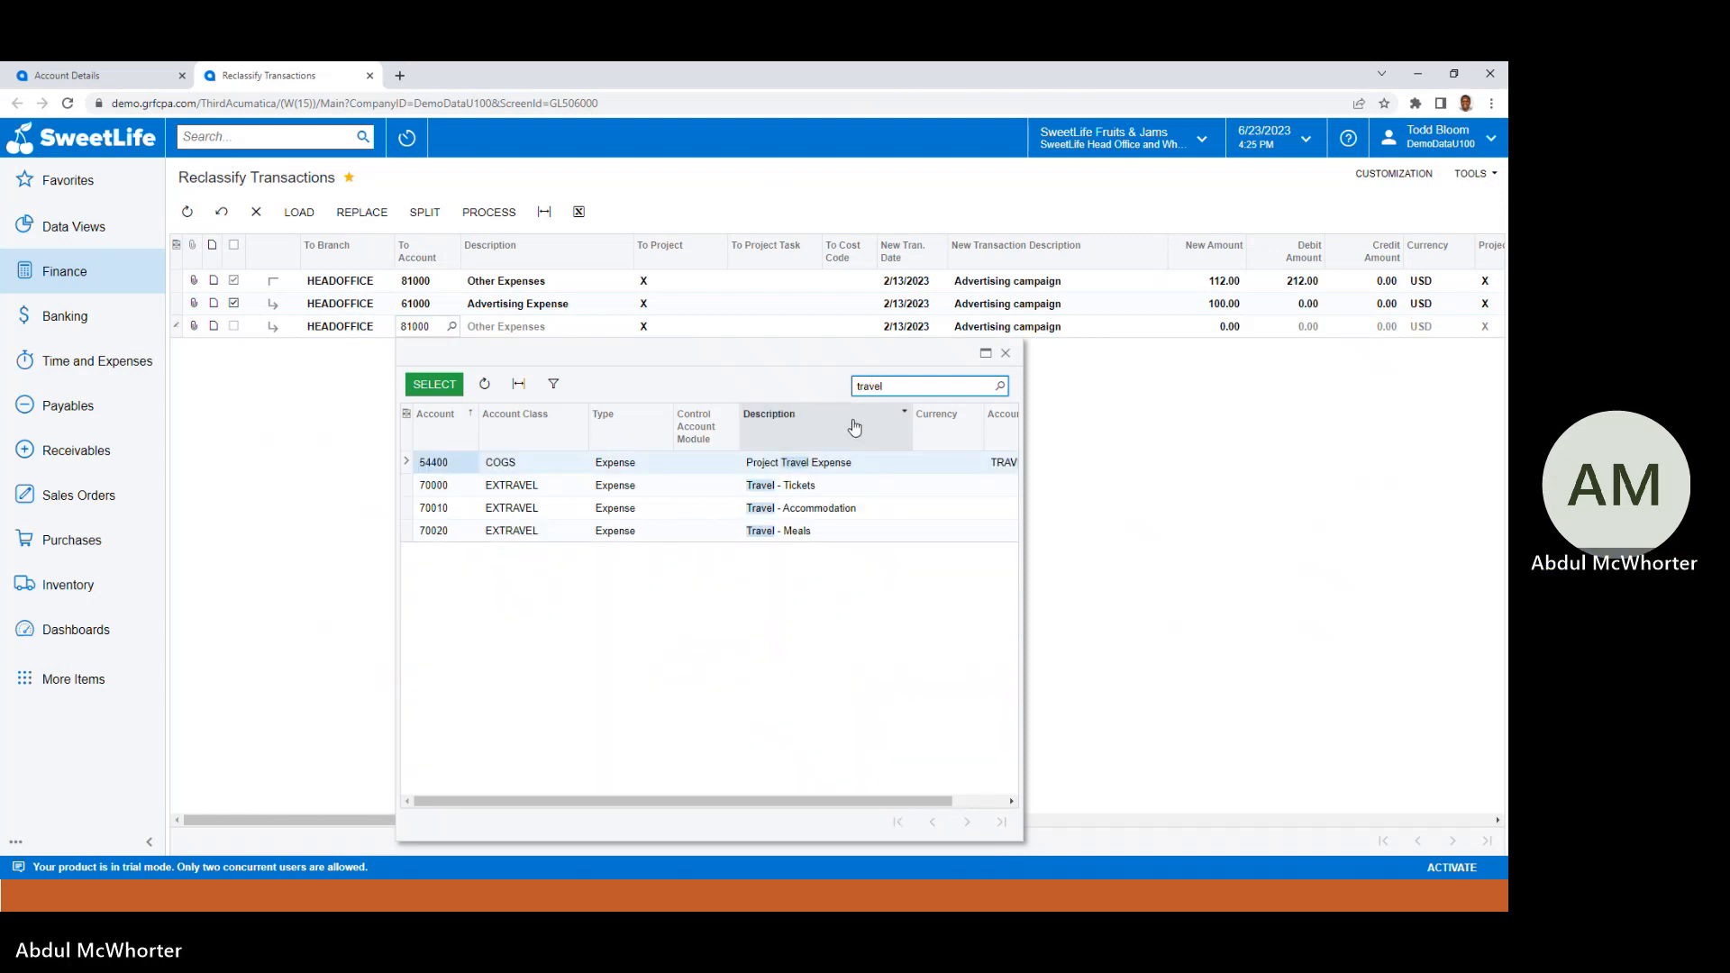
double_click(811, 510)
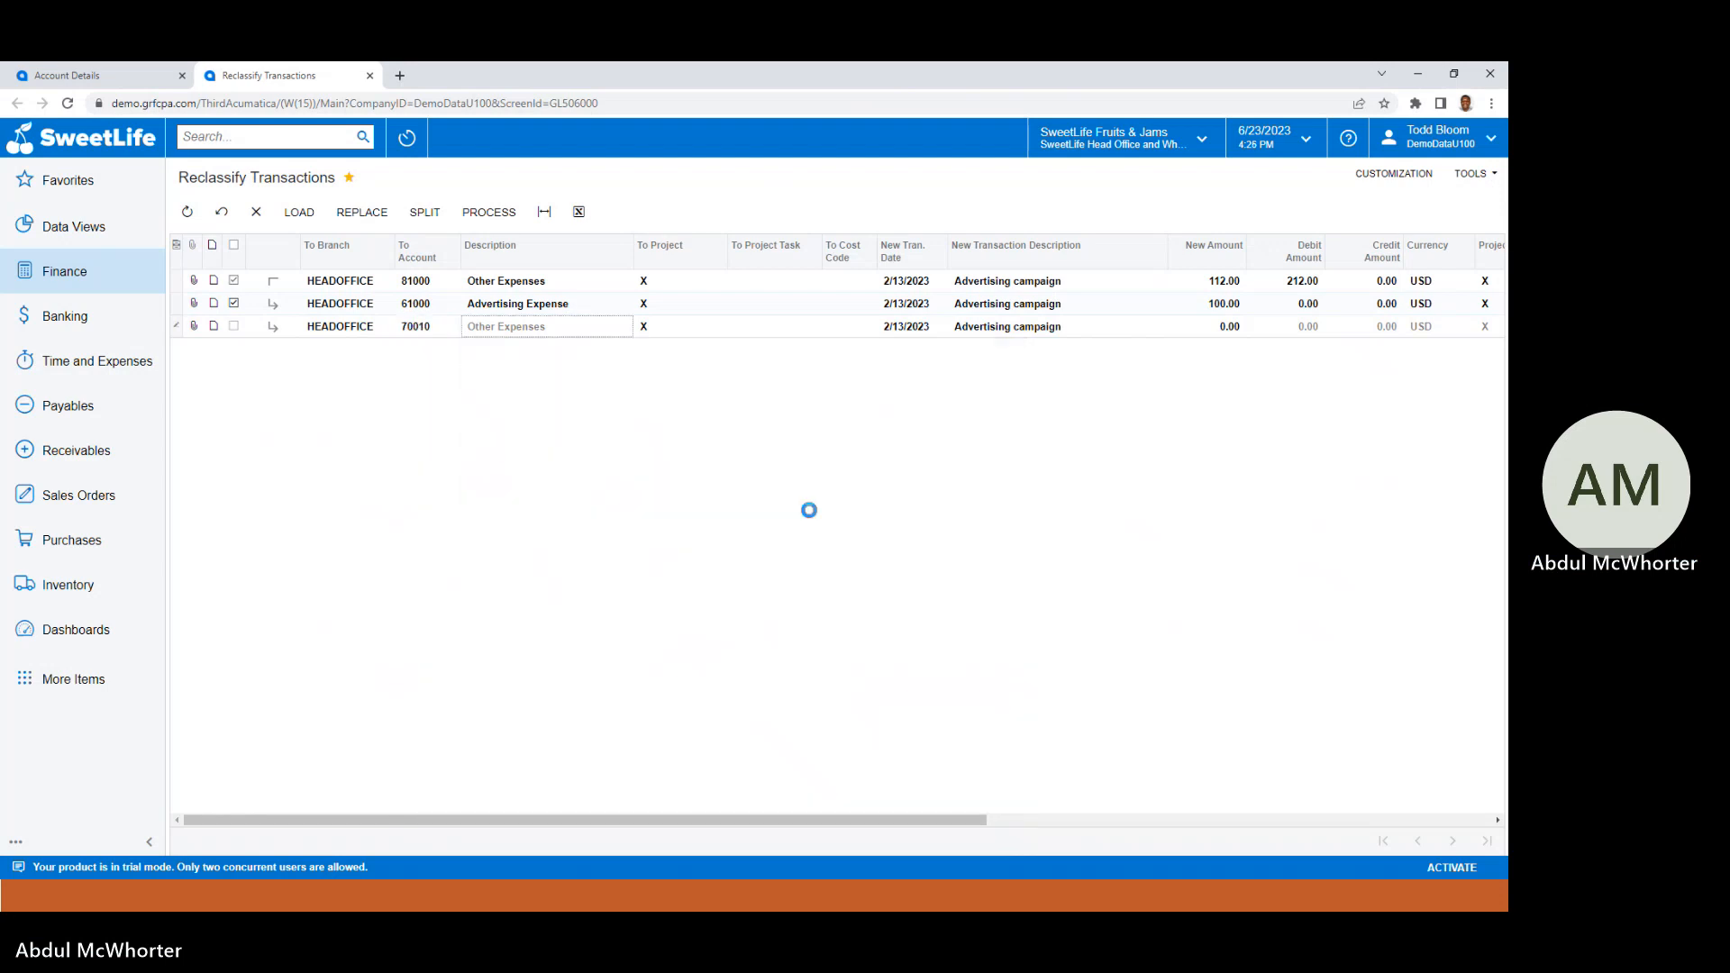
left_click(1222, 329)
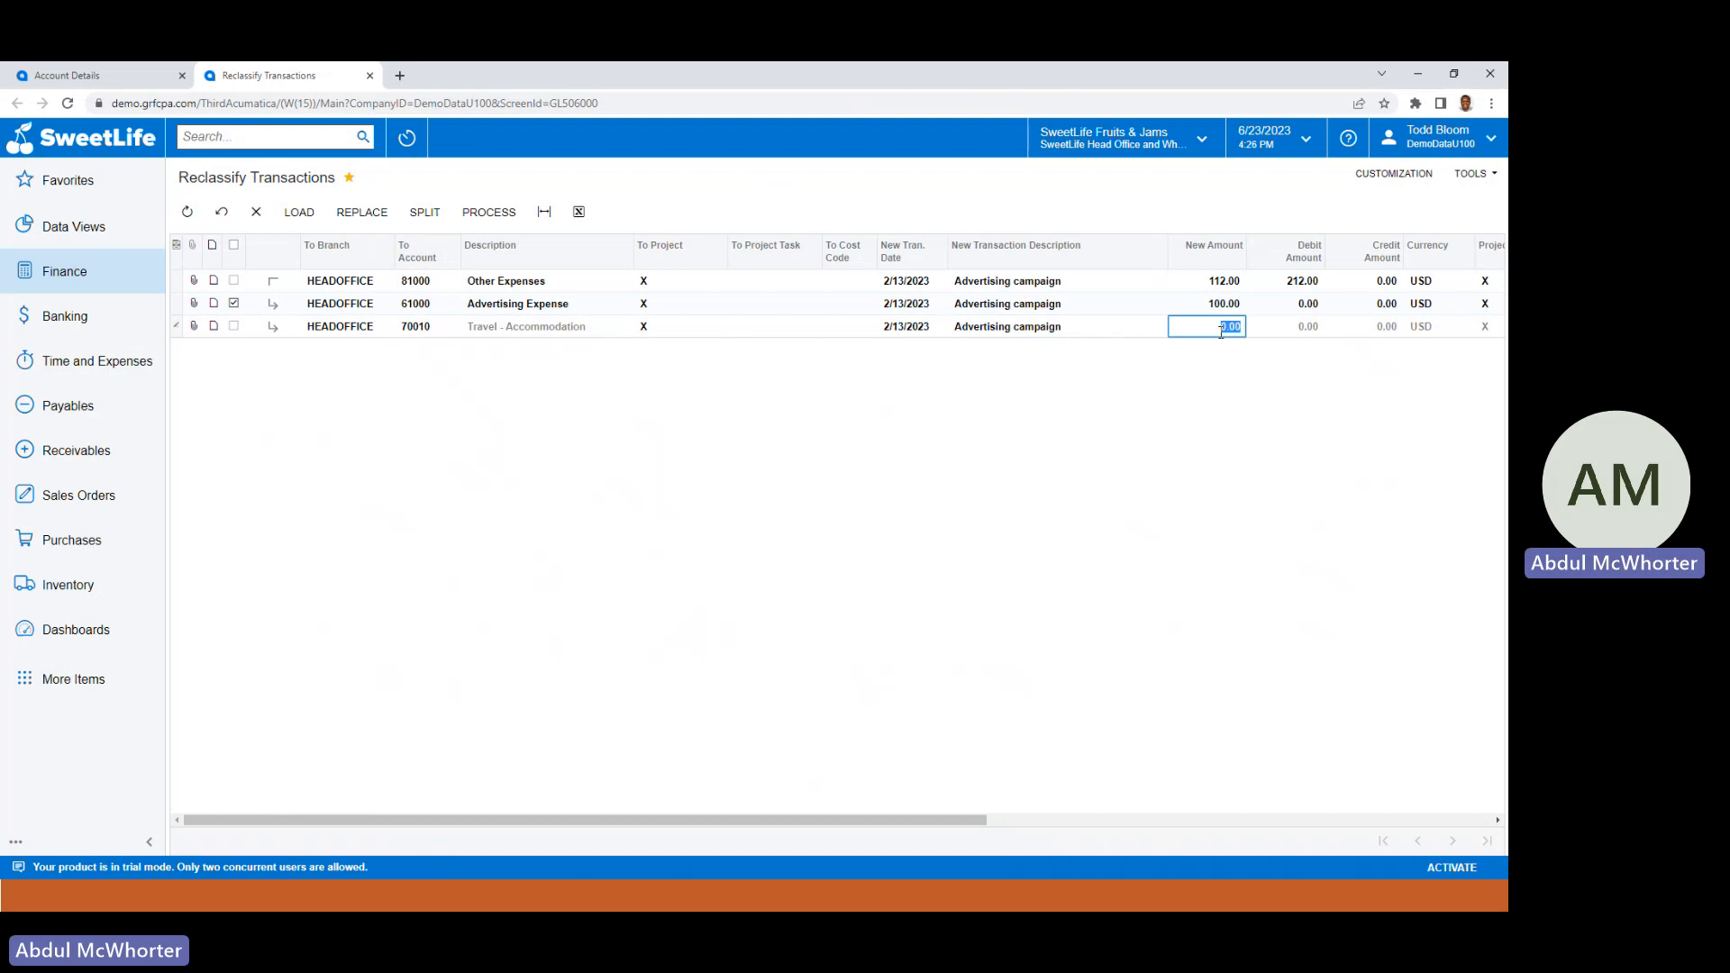
type("80")
key("Tab")
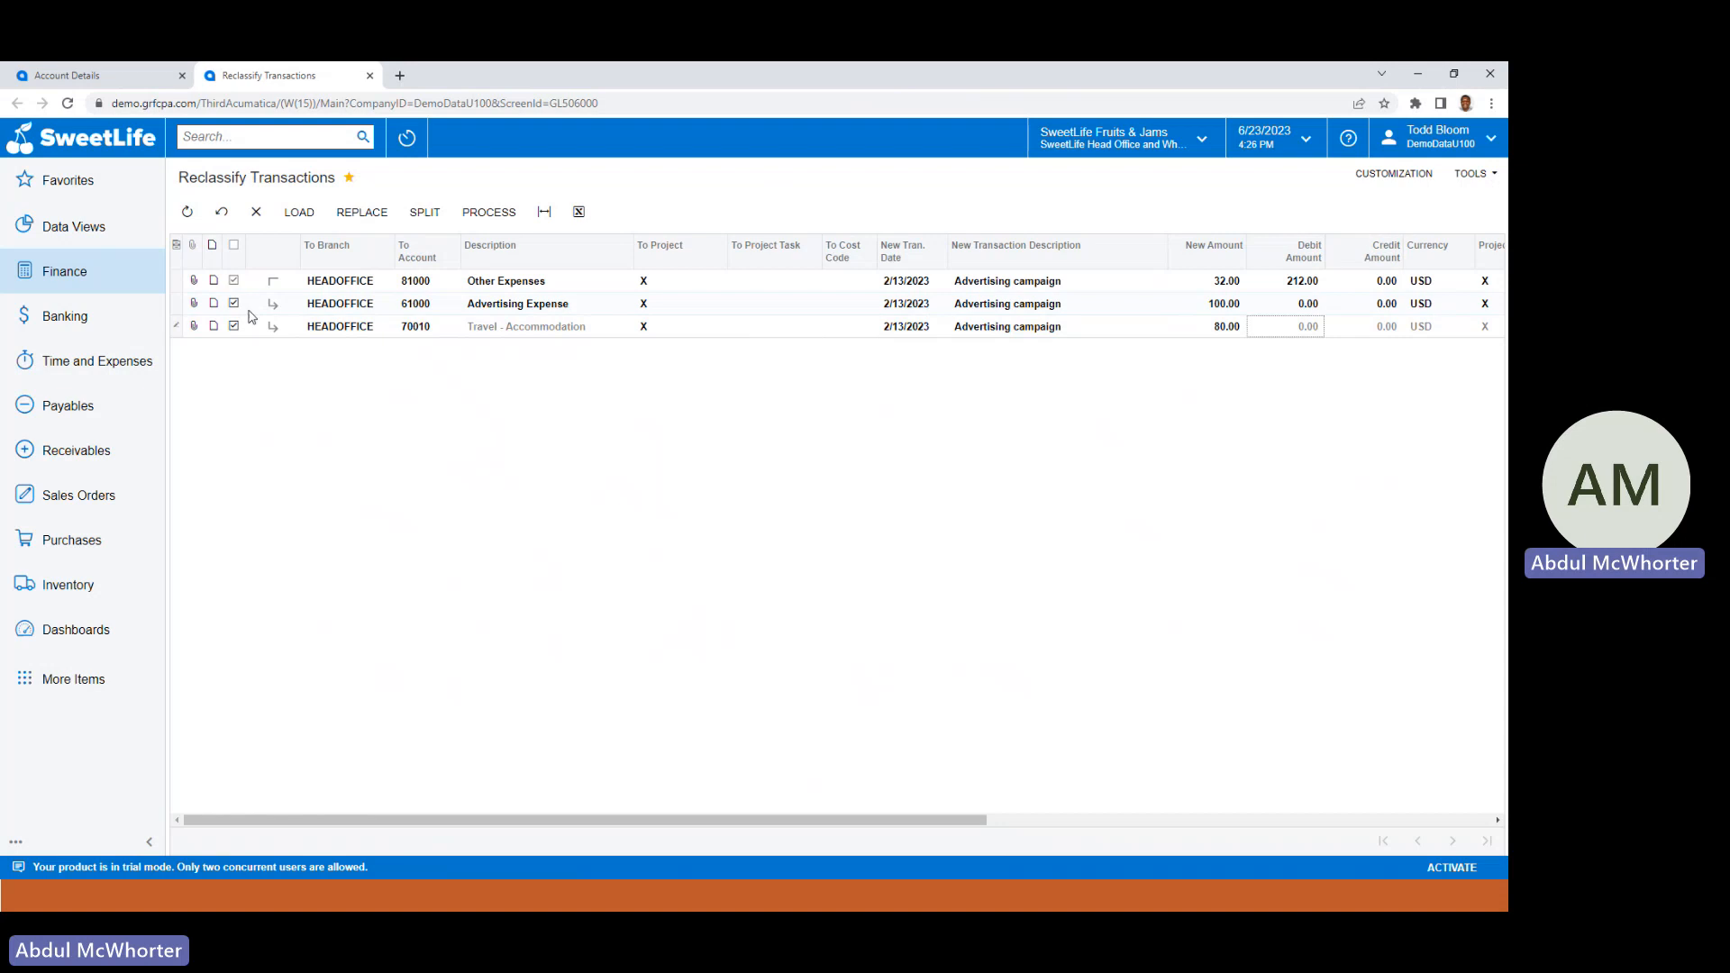
Process the split reclassification and open the resulting reclassification batch from the processed records.
left_click(509, 220)
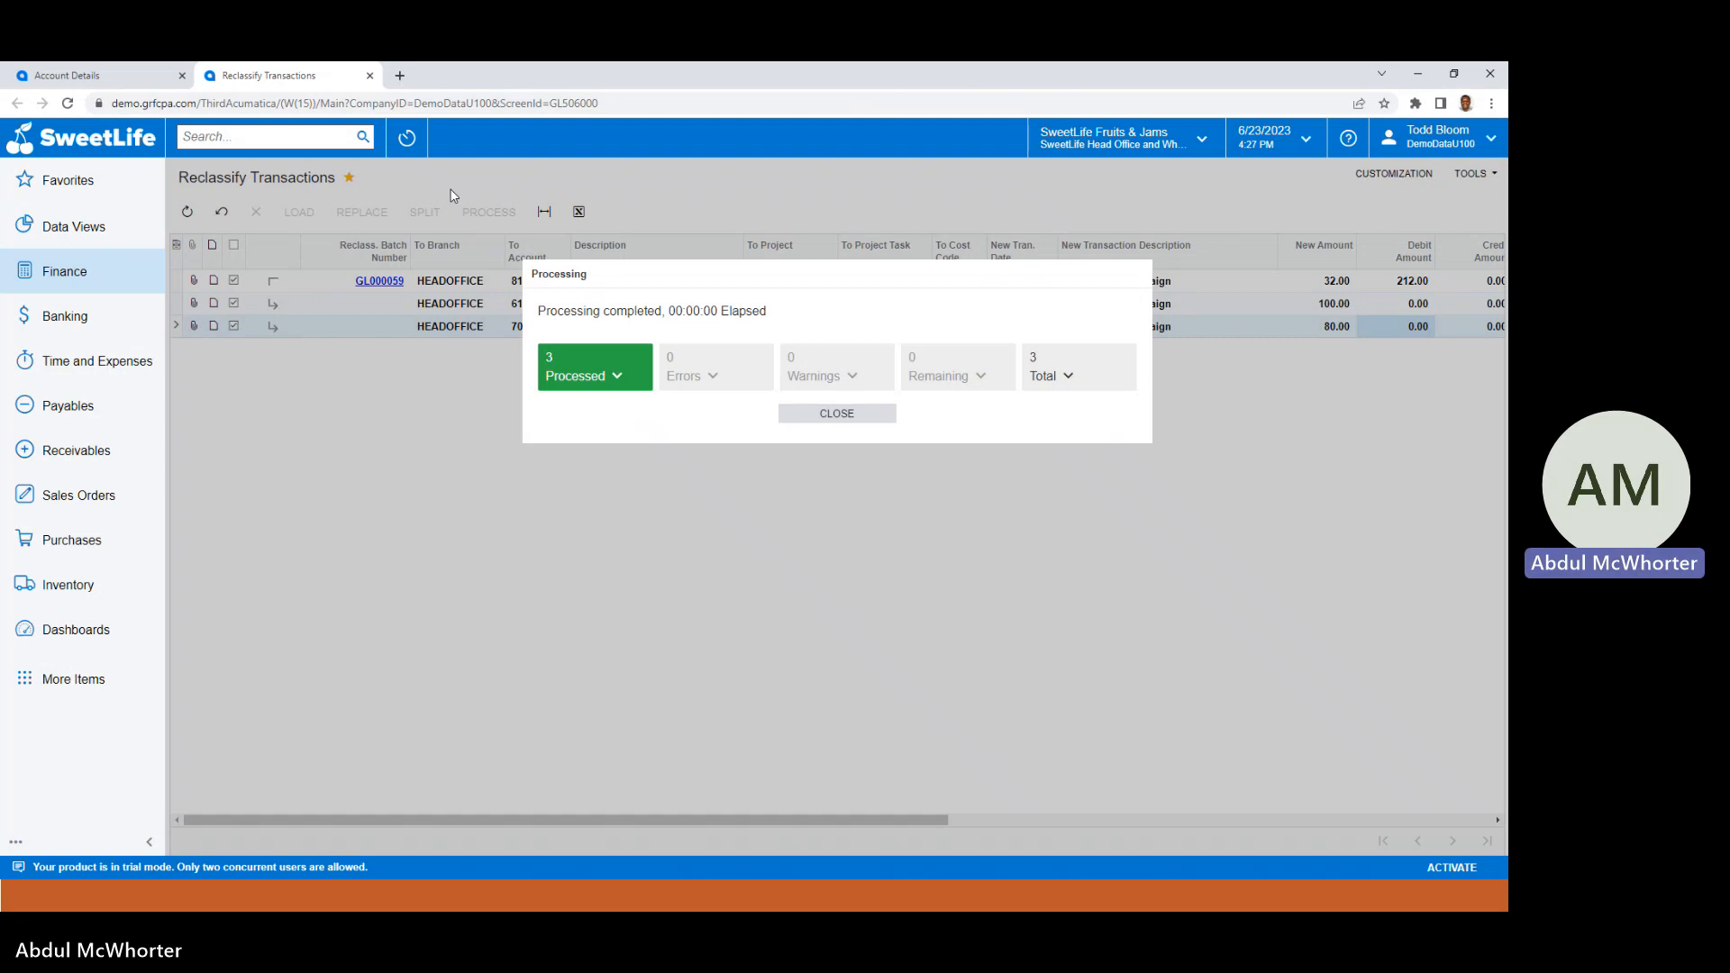
left_click(627, 380)
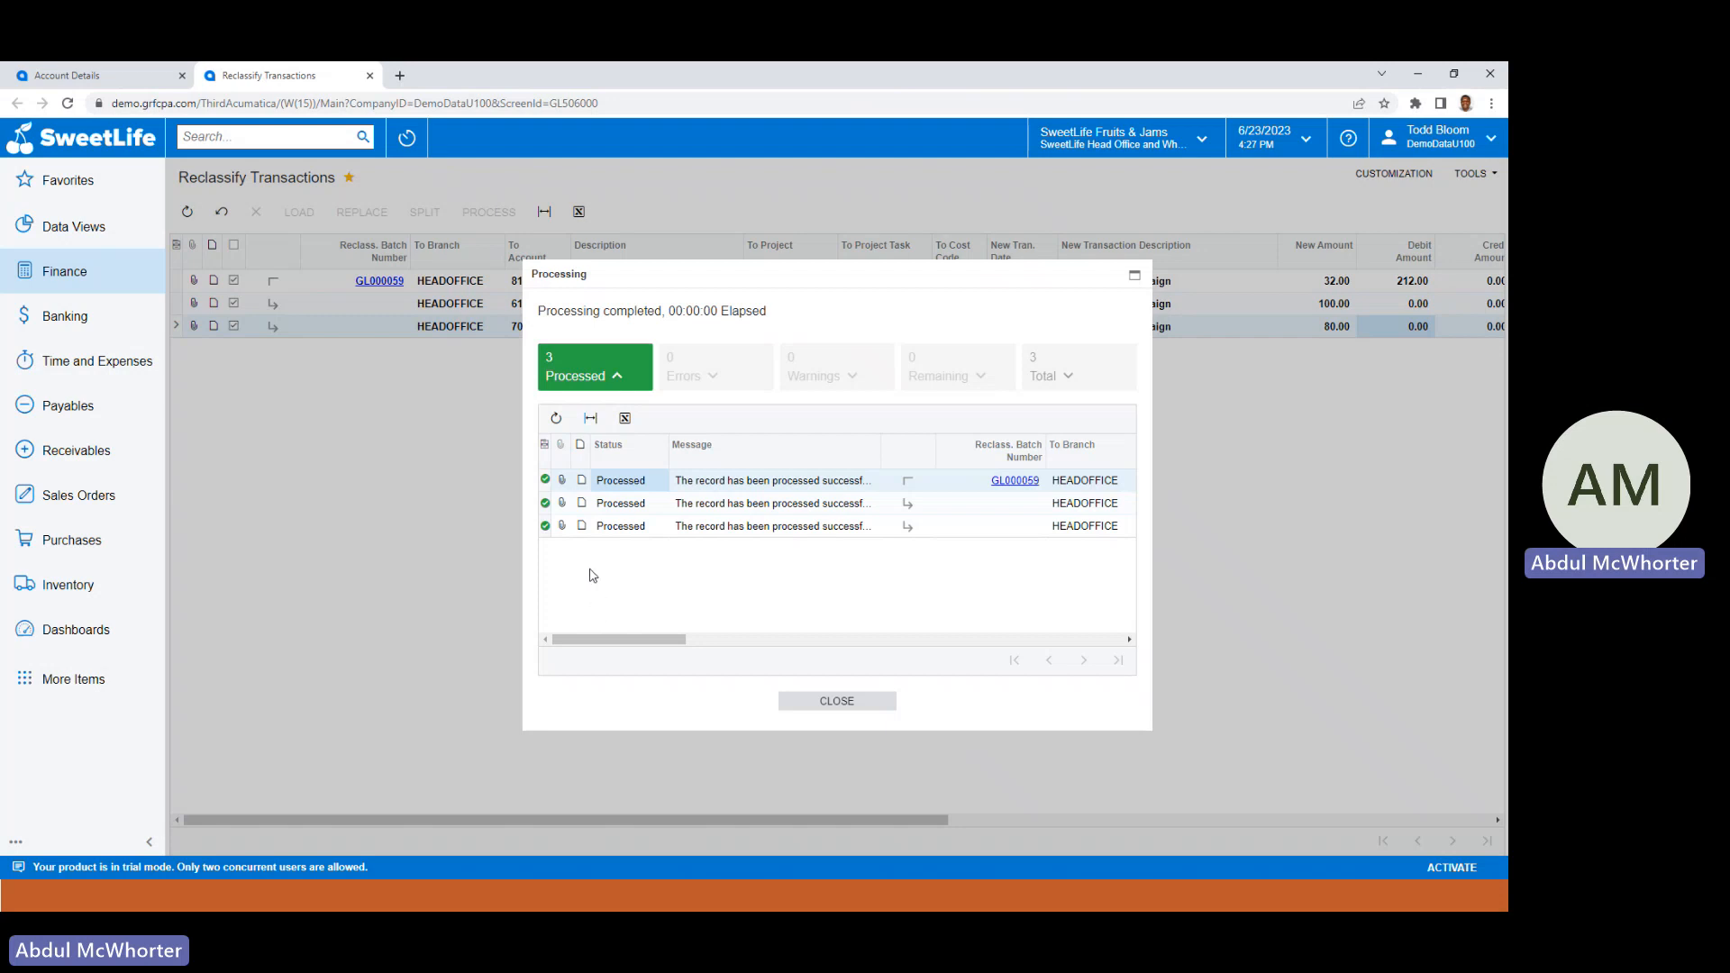
left_click(1011, 485)
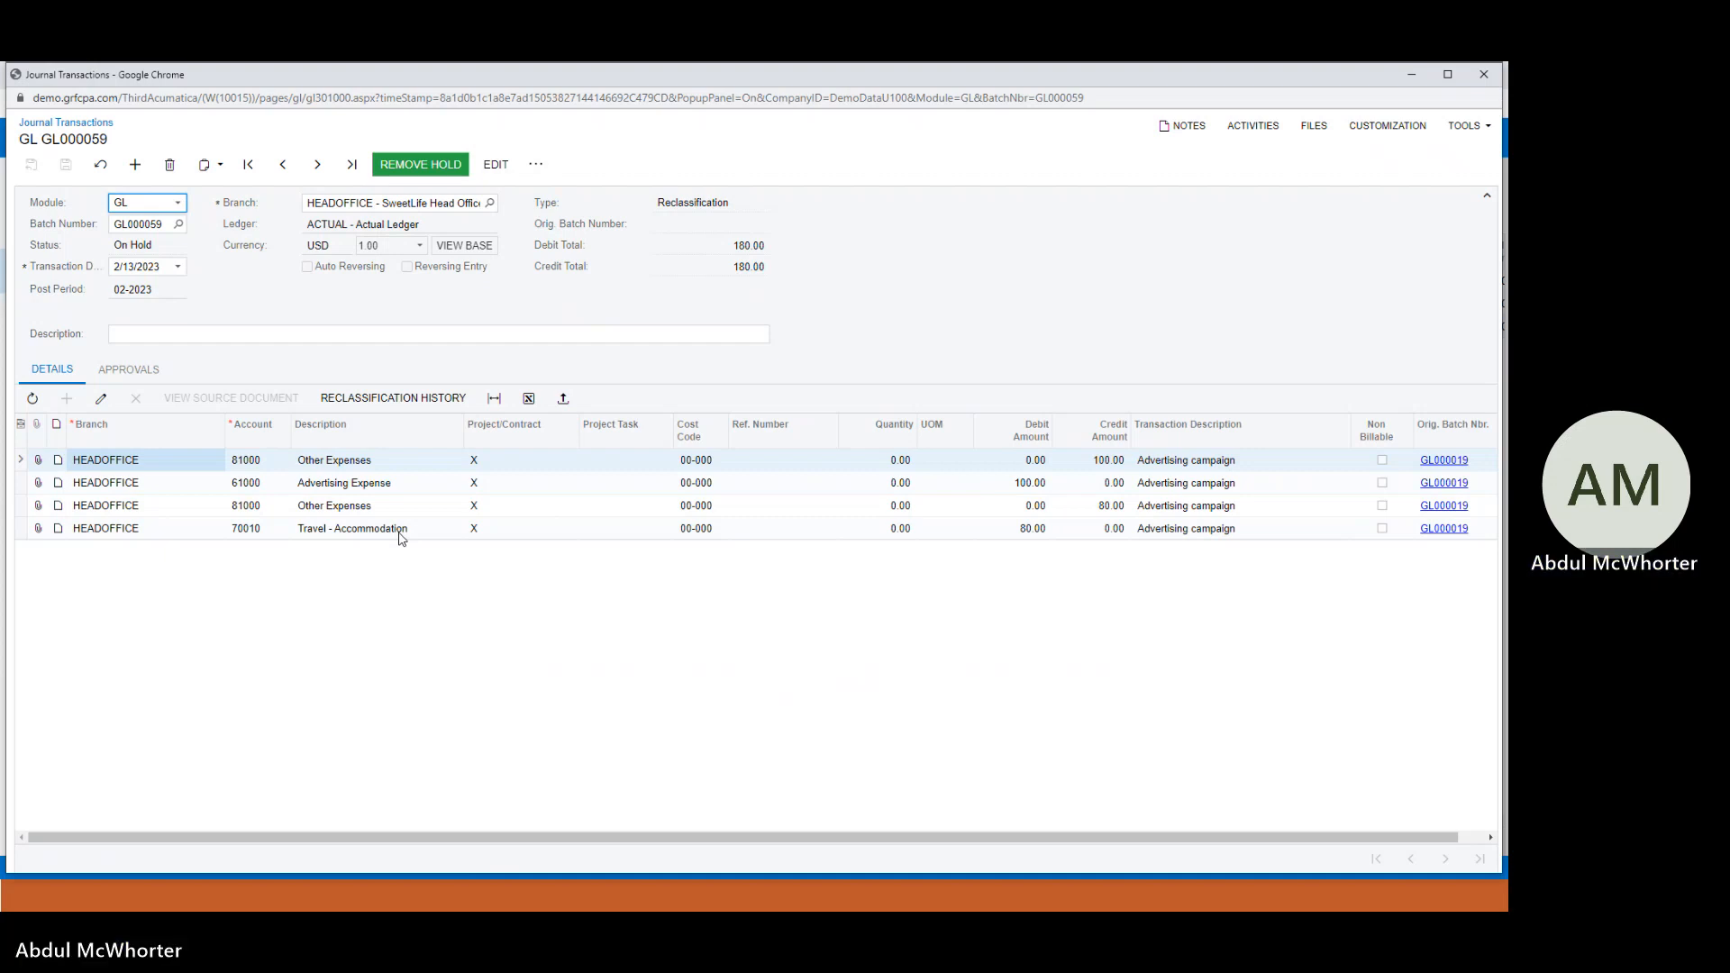
Take the reclassification batch off hold and release it.
left_click(420, 165)
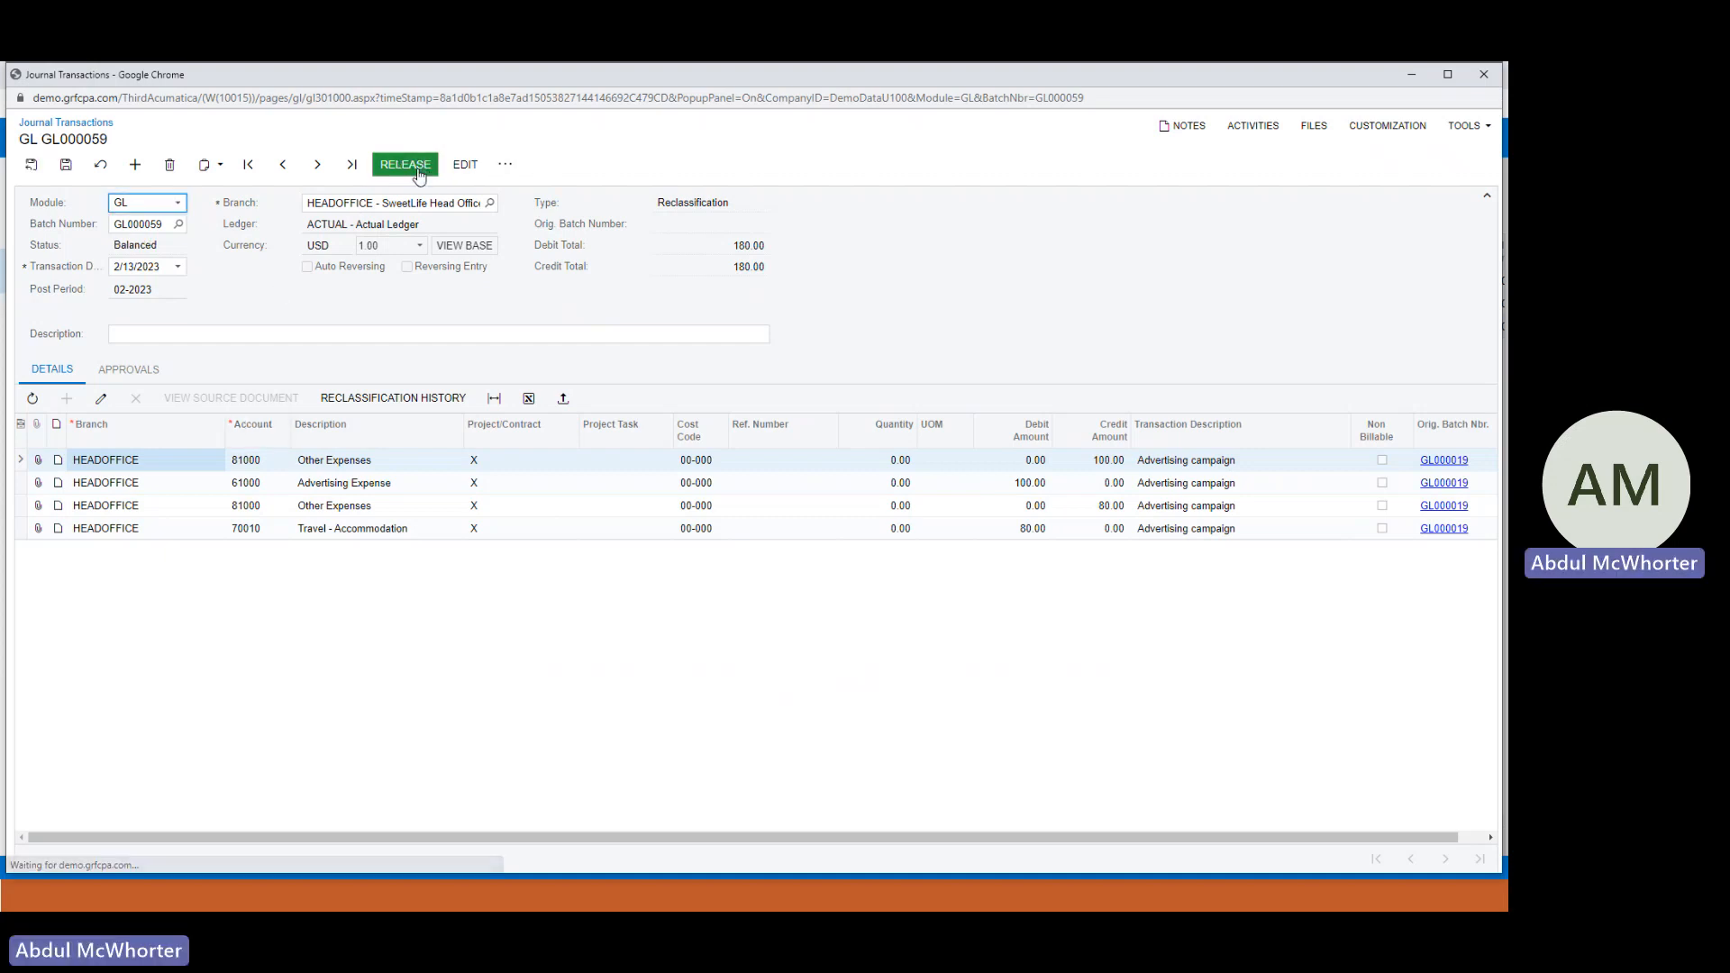
left_click(419, 166)
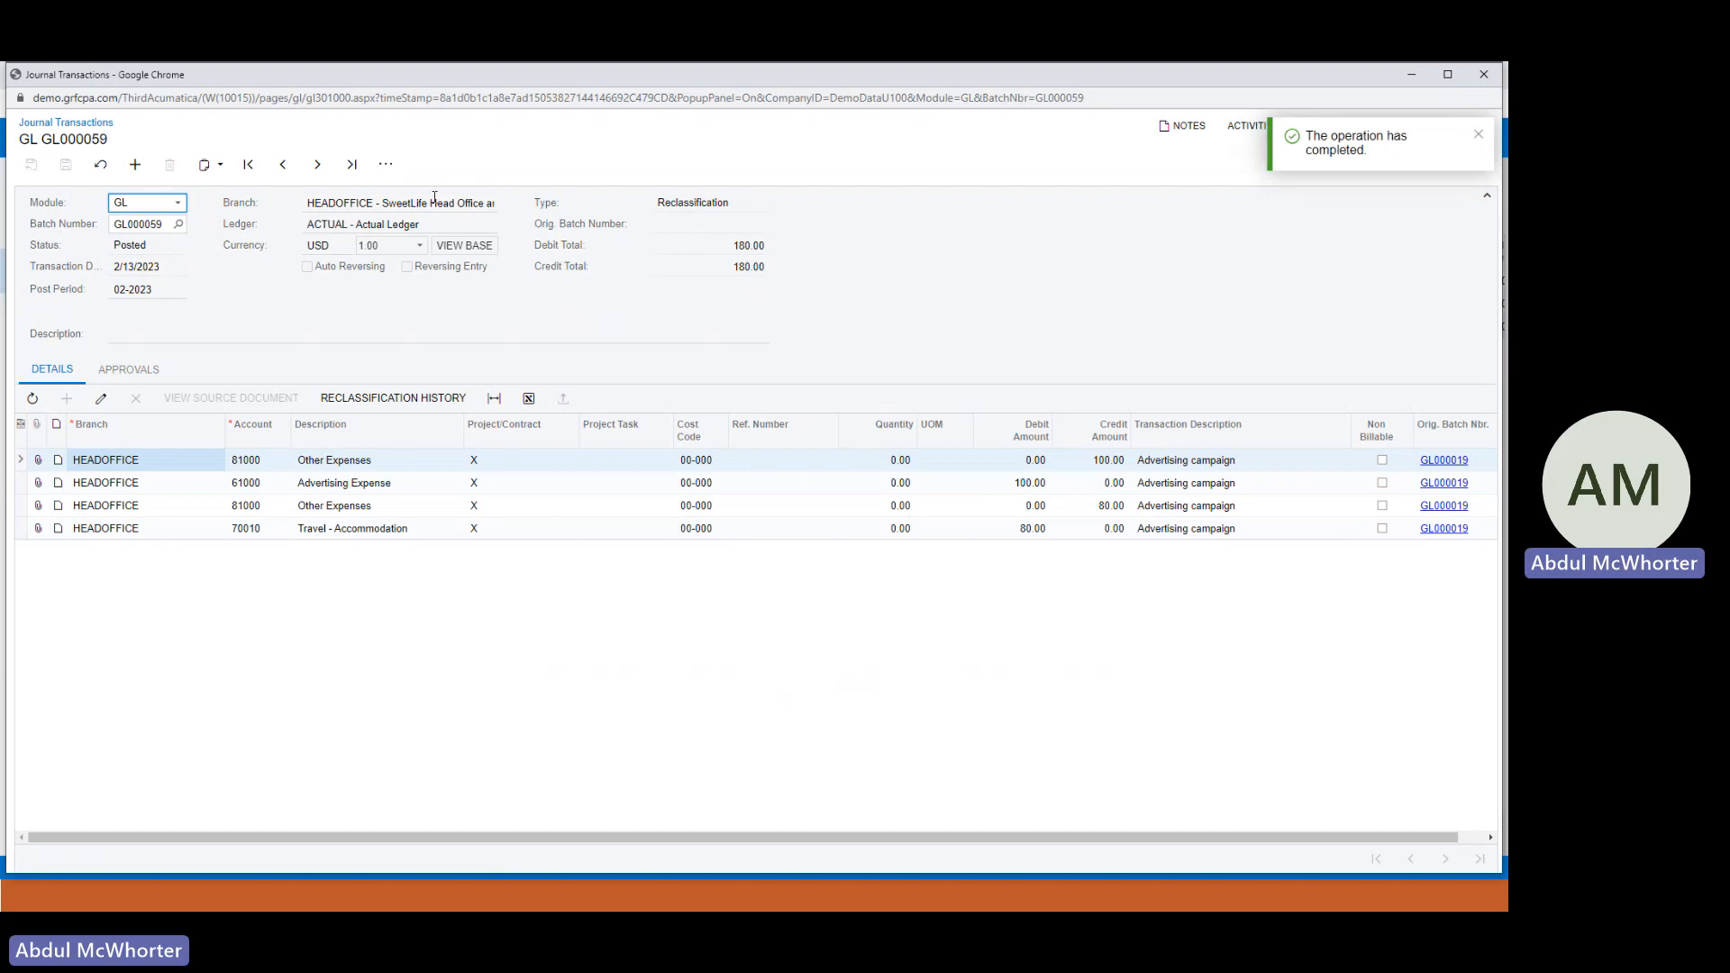
Close the released reclassification batch and the processing results, and return to the Finance workspace.
left_click(1487, 78)
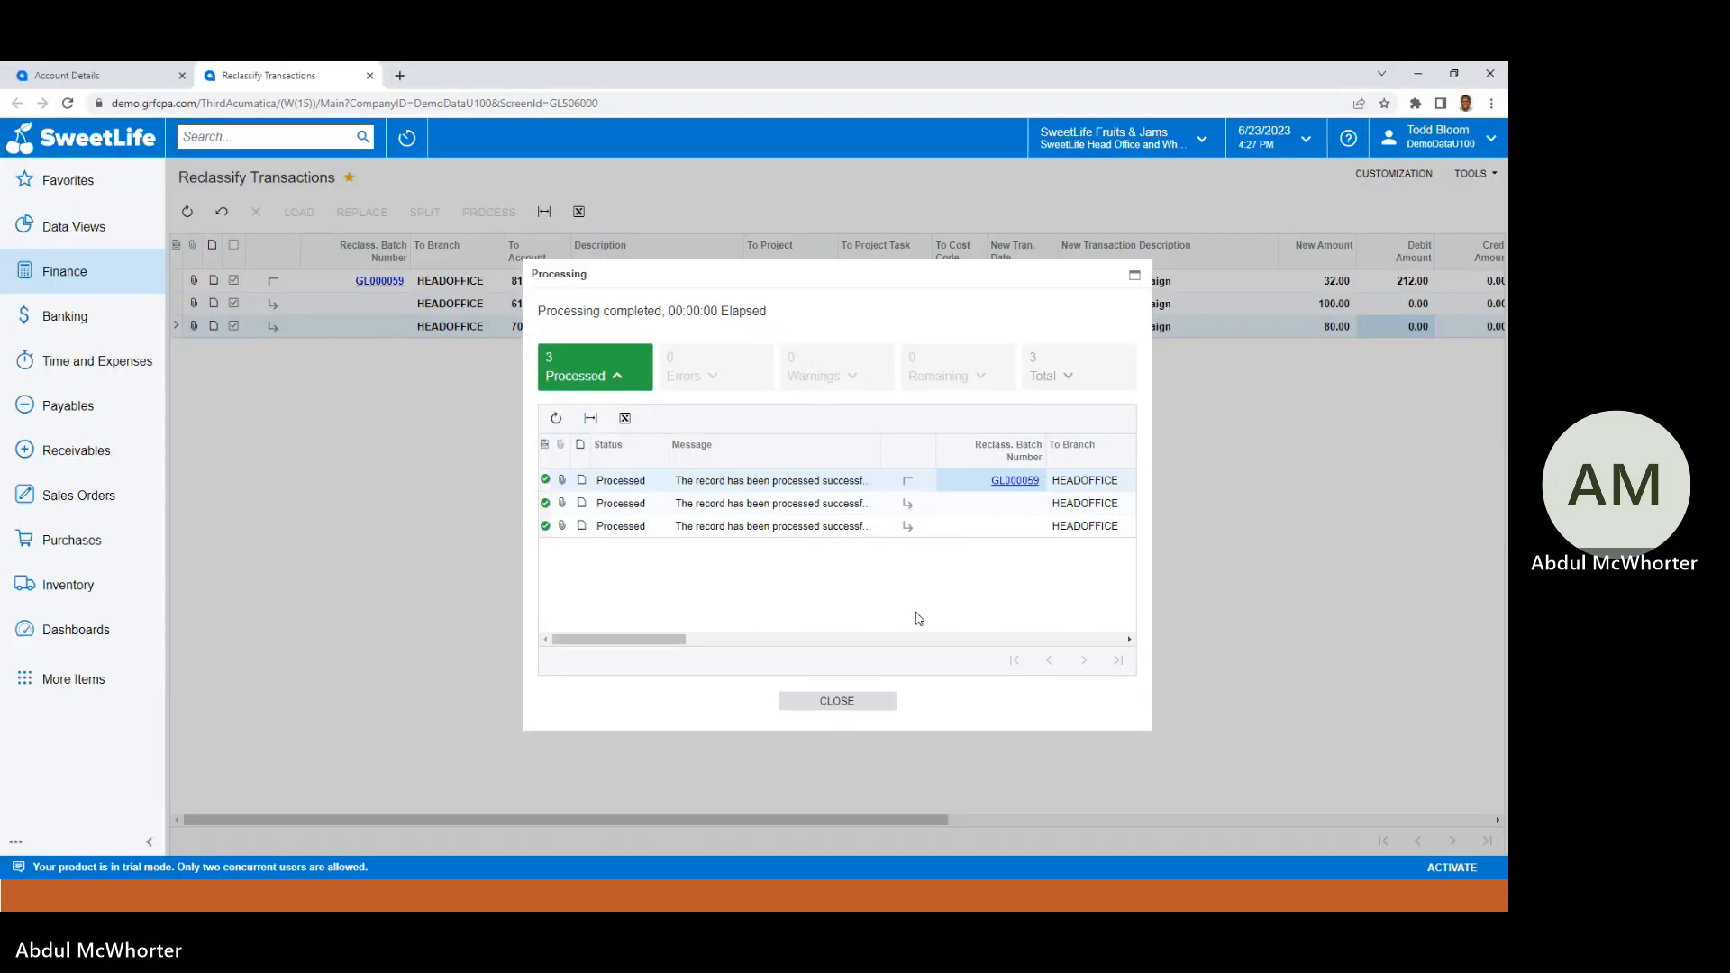
left_click(835, 703)
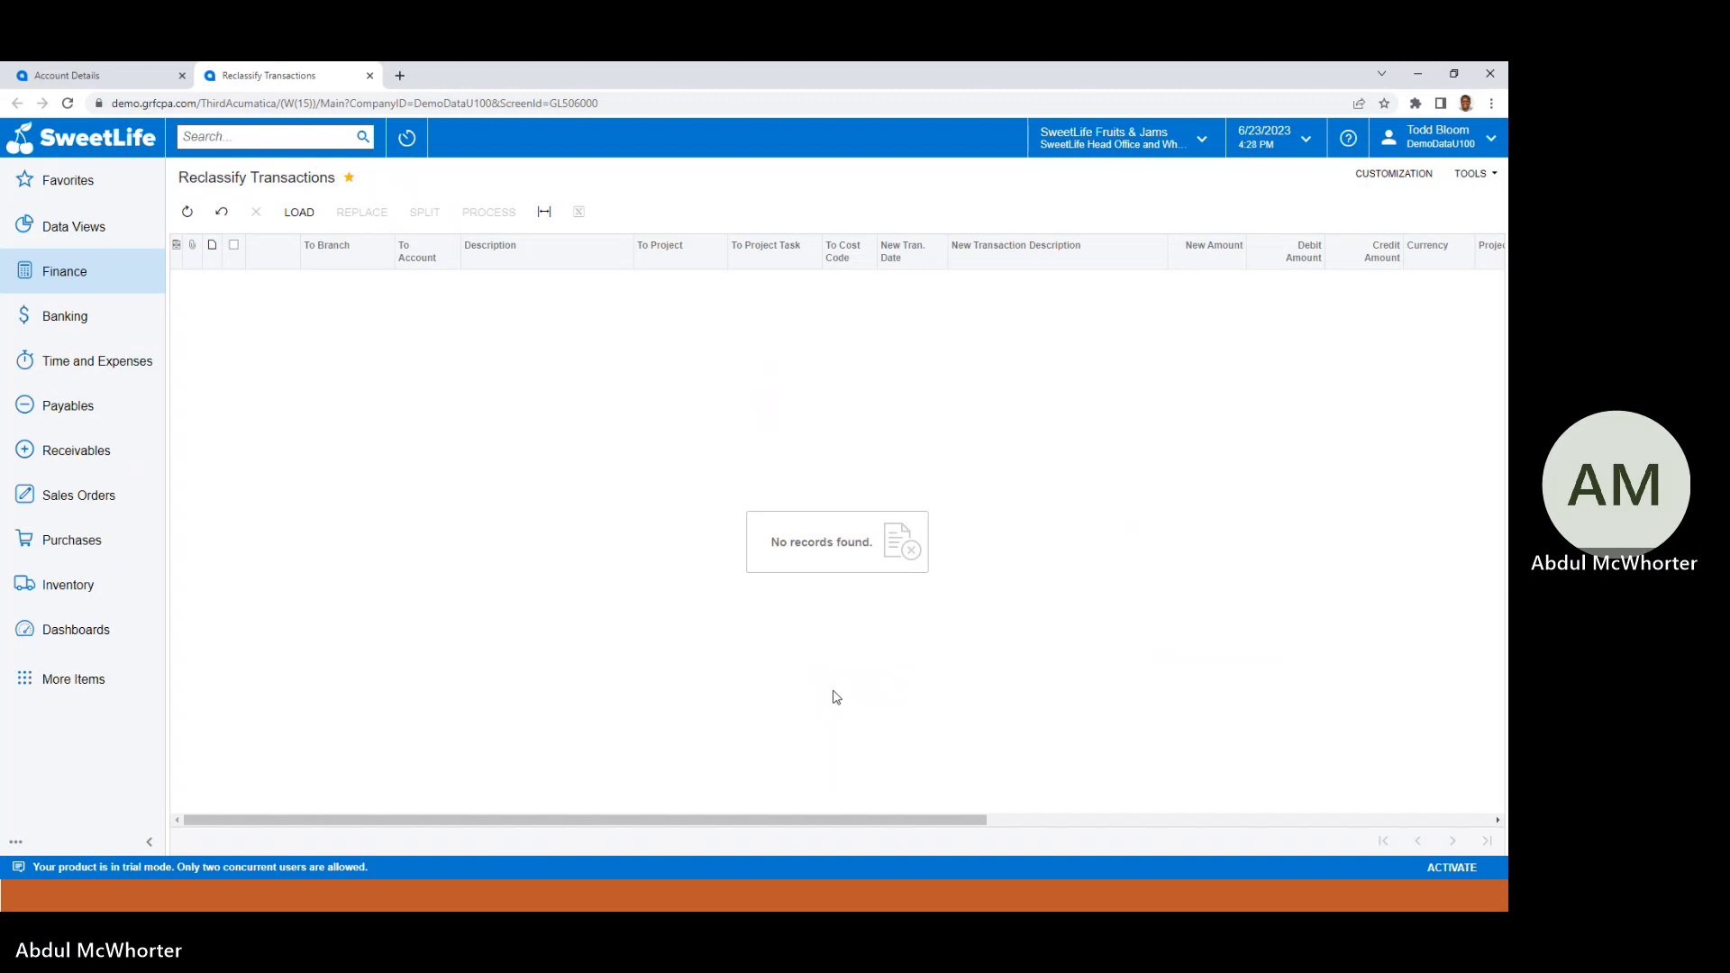
left_click(105, 286)
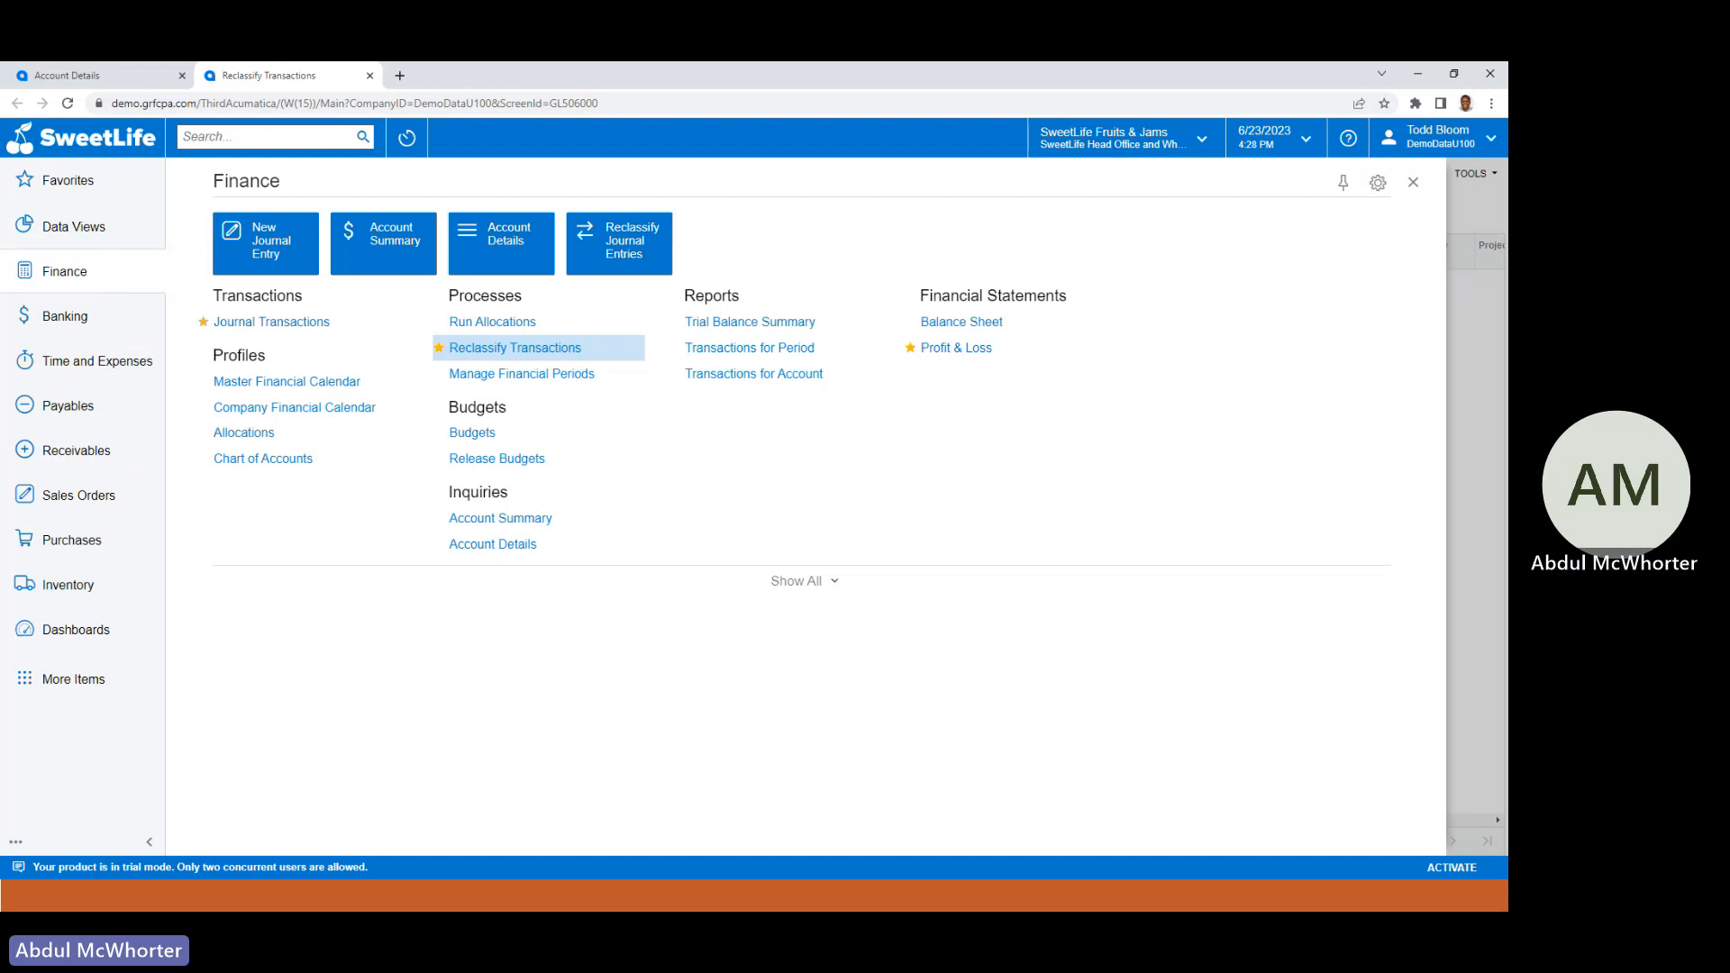
key("alt+Tab")
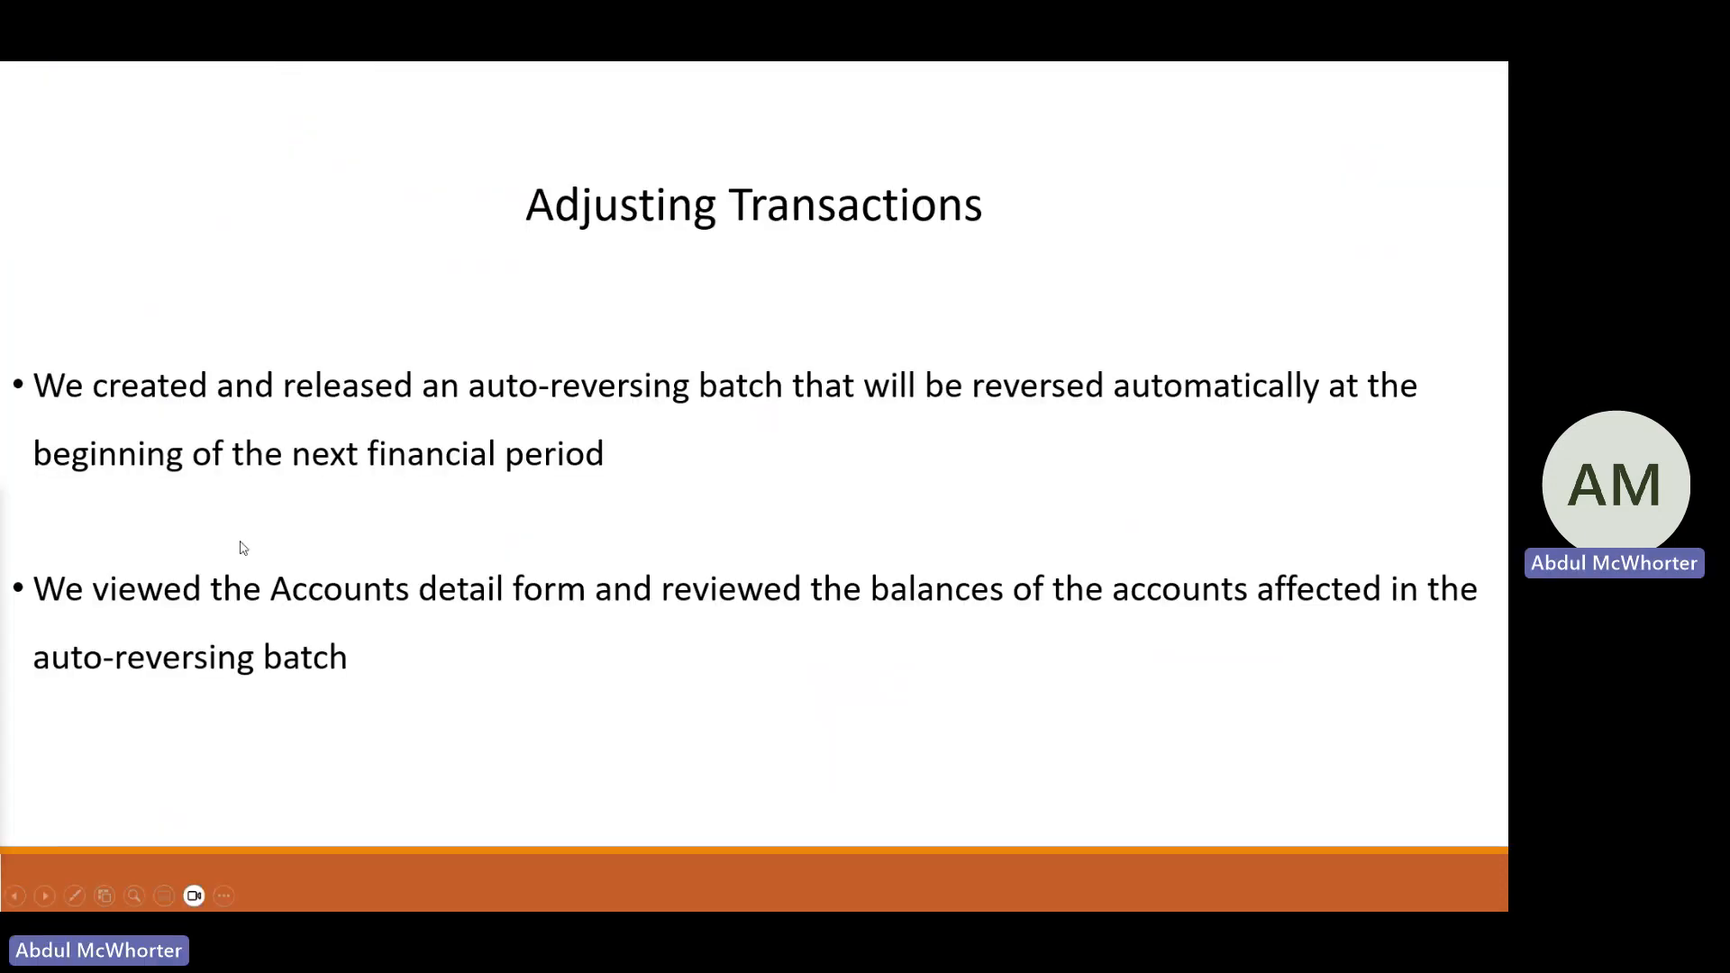
left_click(44, 896)
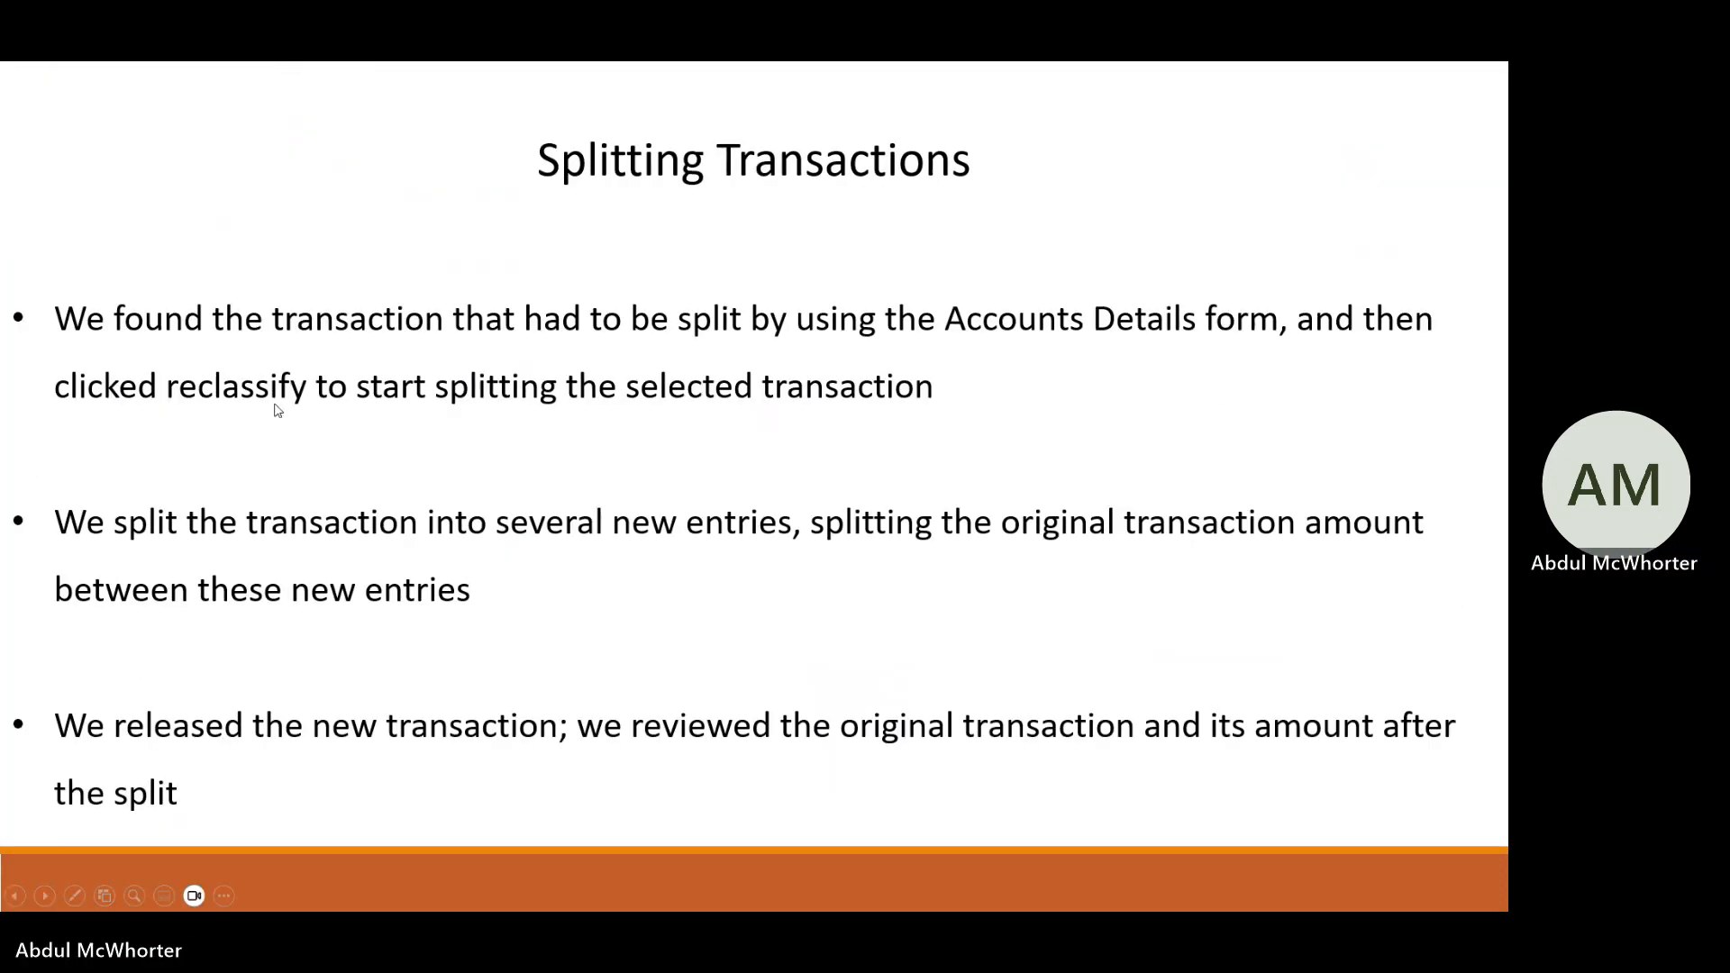
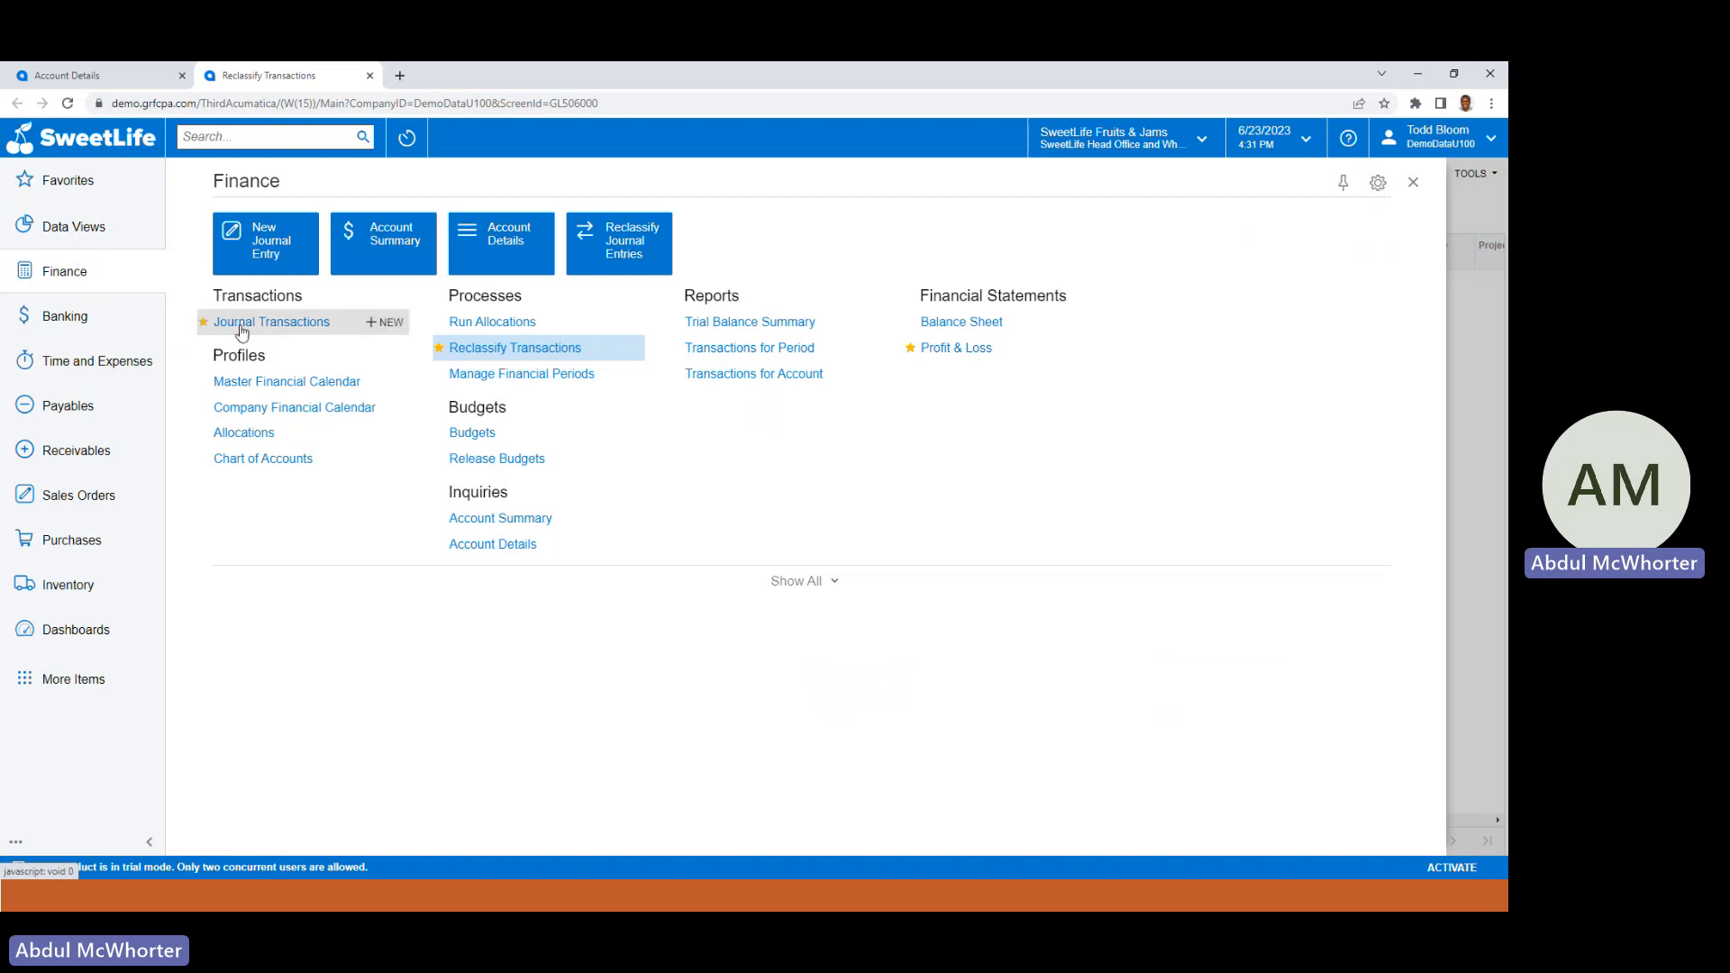
Create a new journal transaction batch with the transaction date 1/31/2023.
left_click(397, 323)
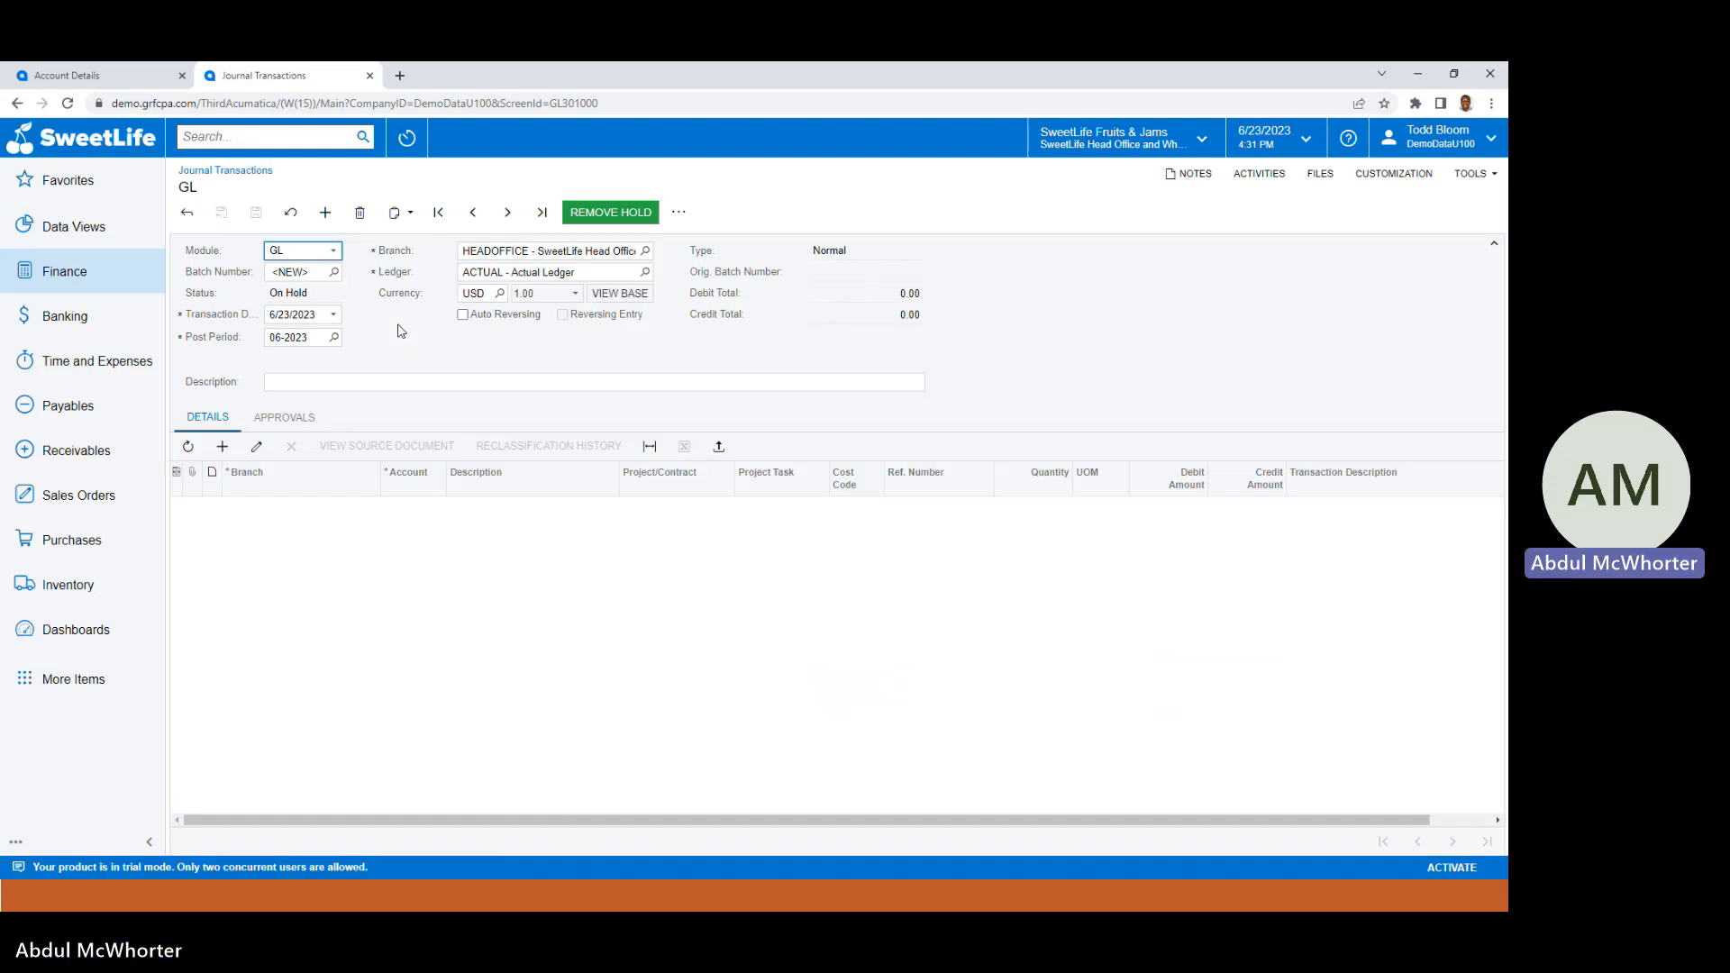
left_click(332, 315)
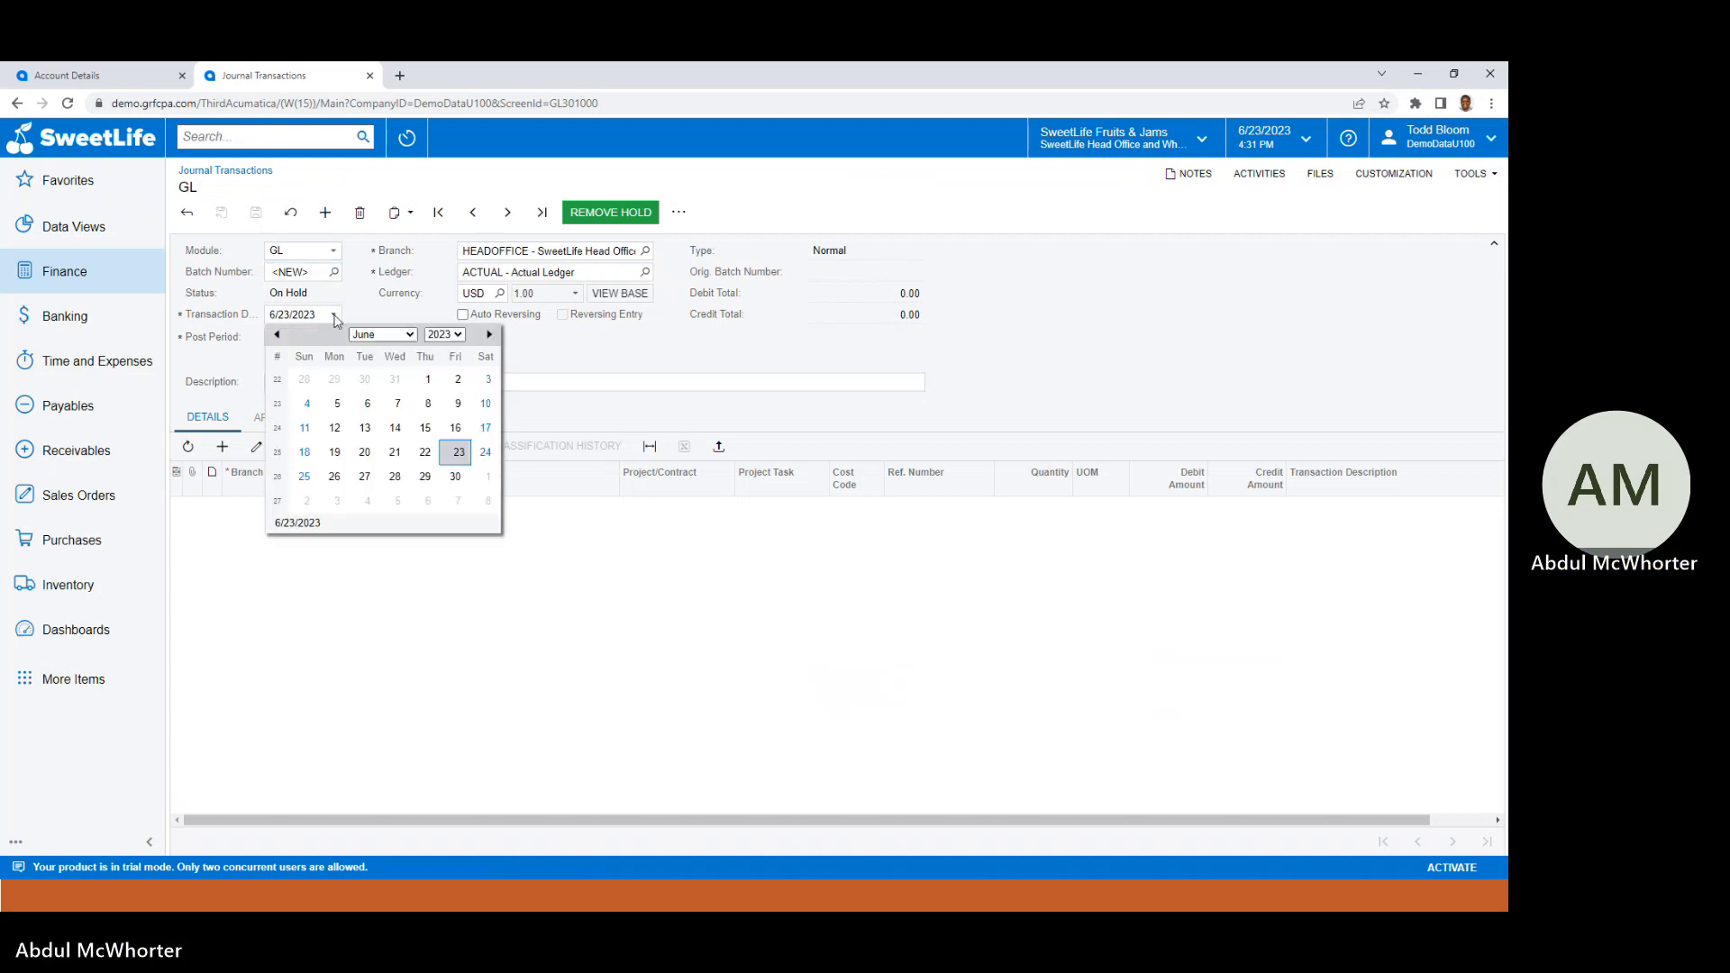
left_click(410, 335)
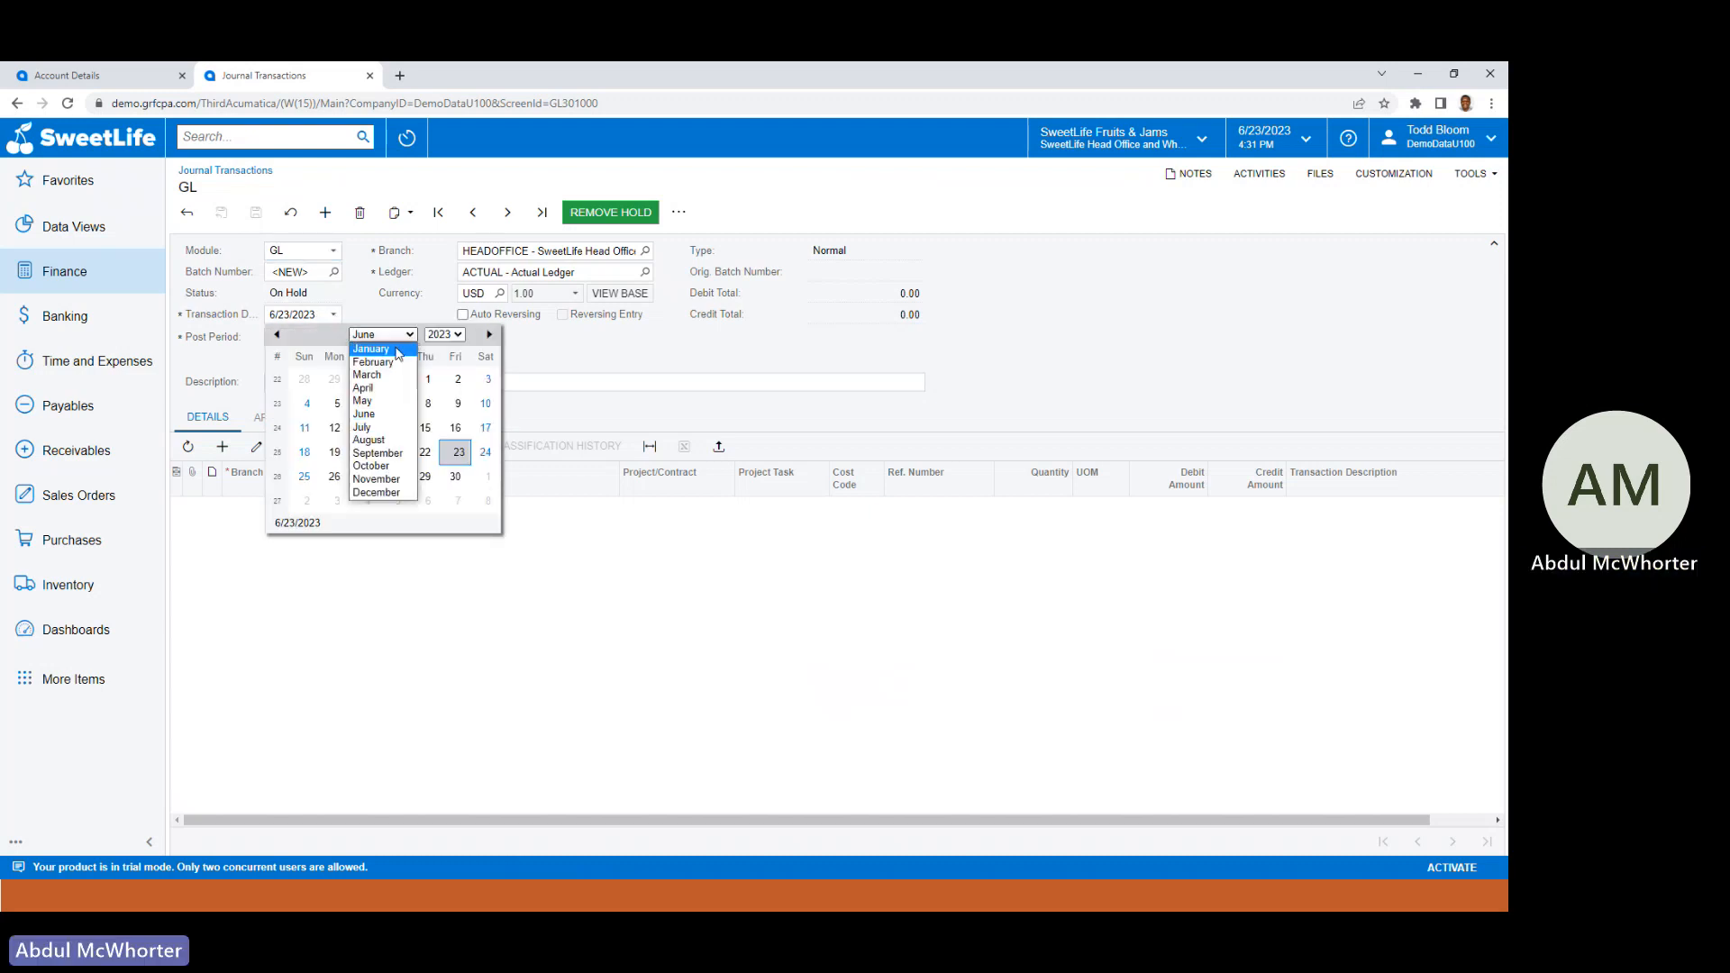
left_click(371, 349)
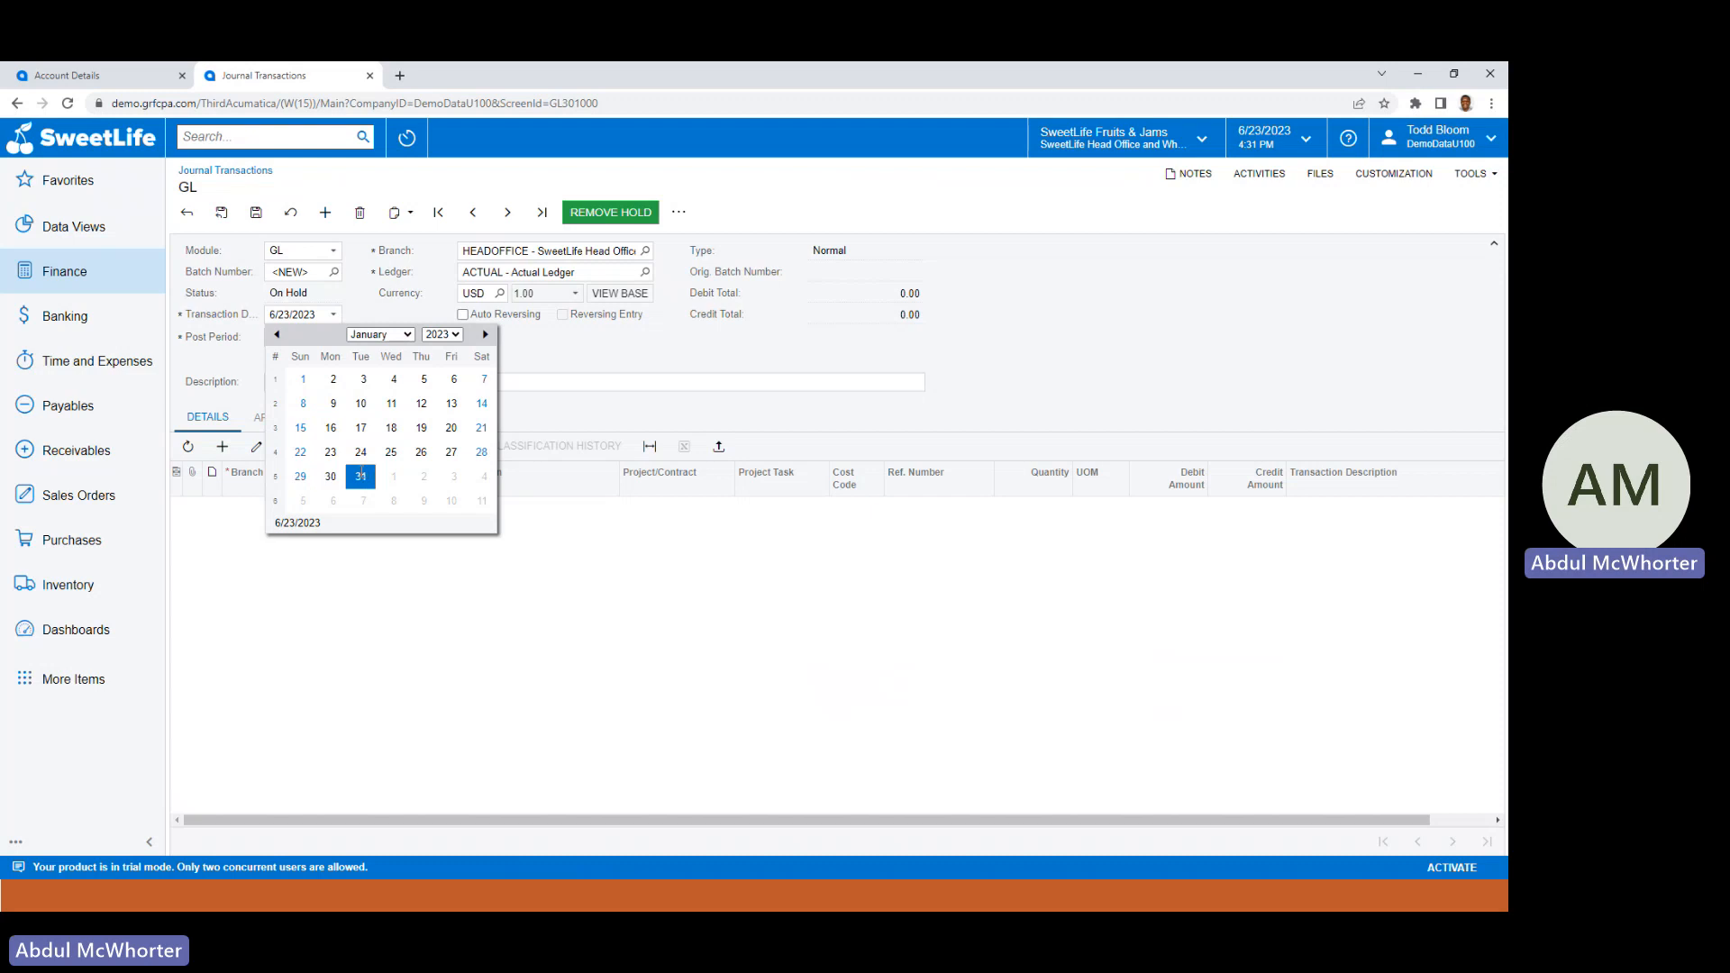
left_click(360, 476)
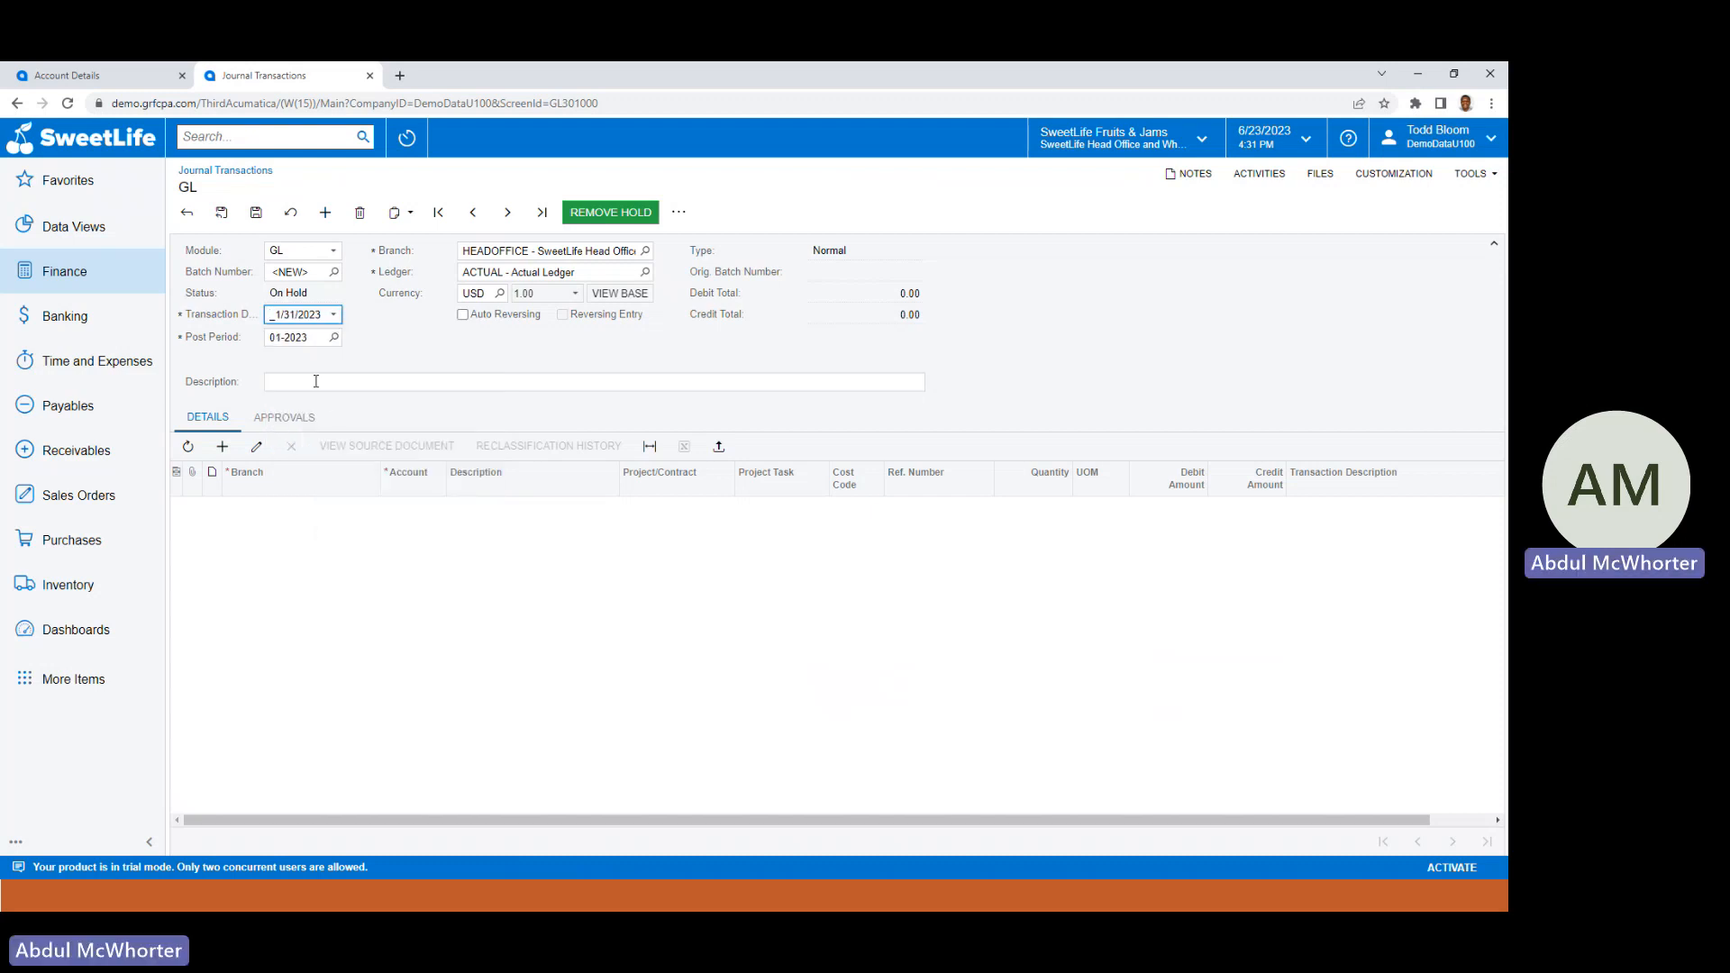
Enter the batch description "Monthly Rent Accrual" and save the batch.
left_click(296, 388)
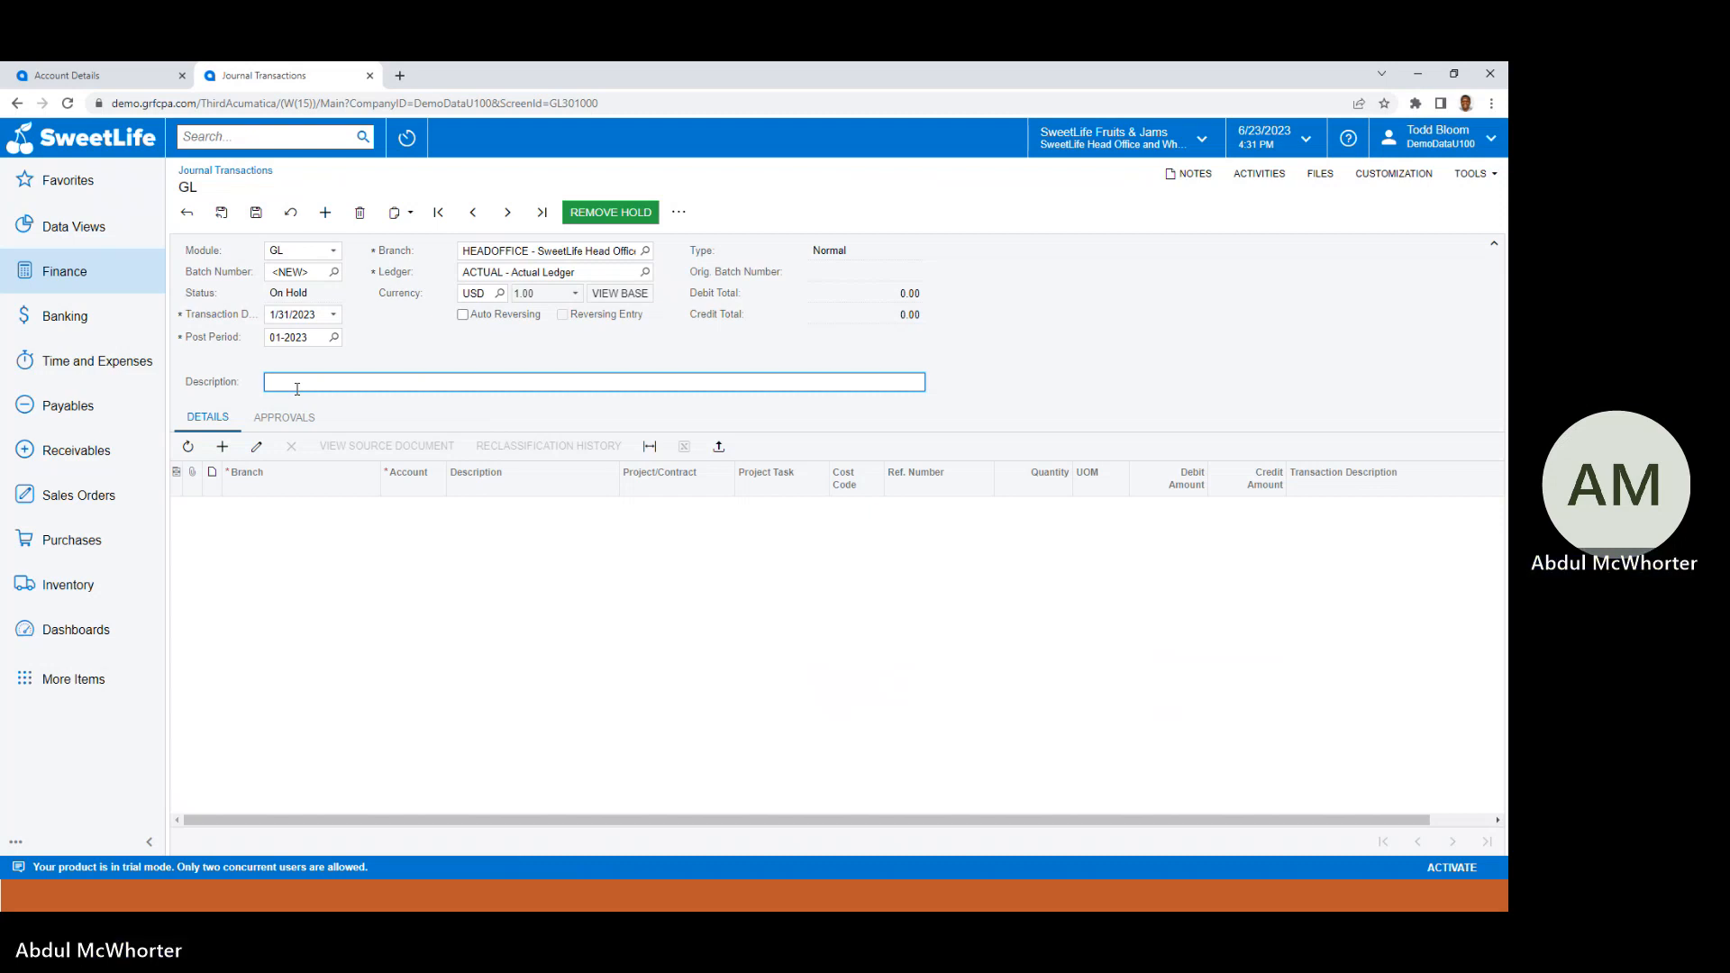
type("Reb")
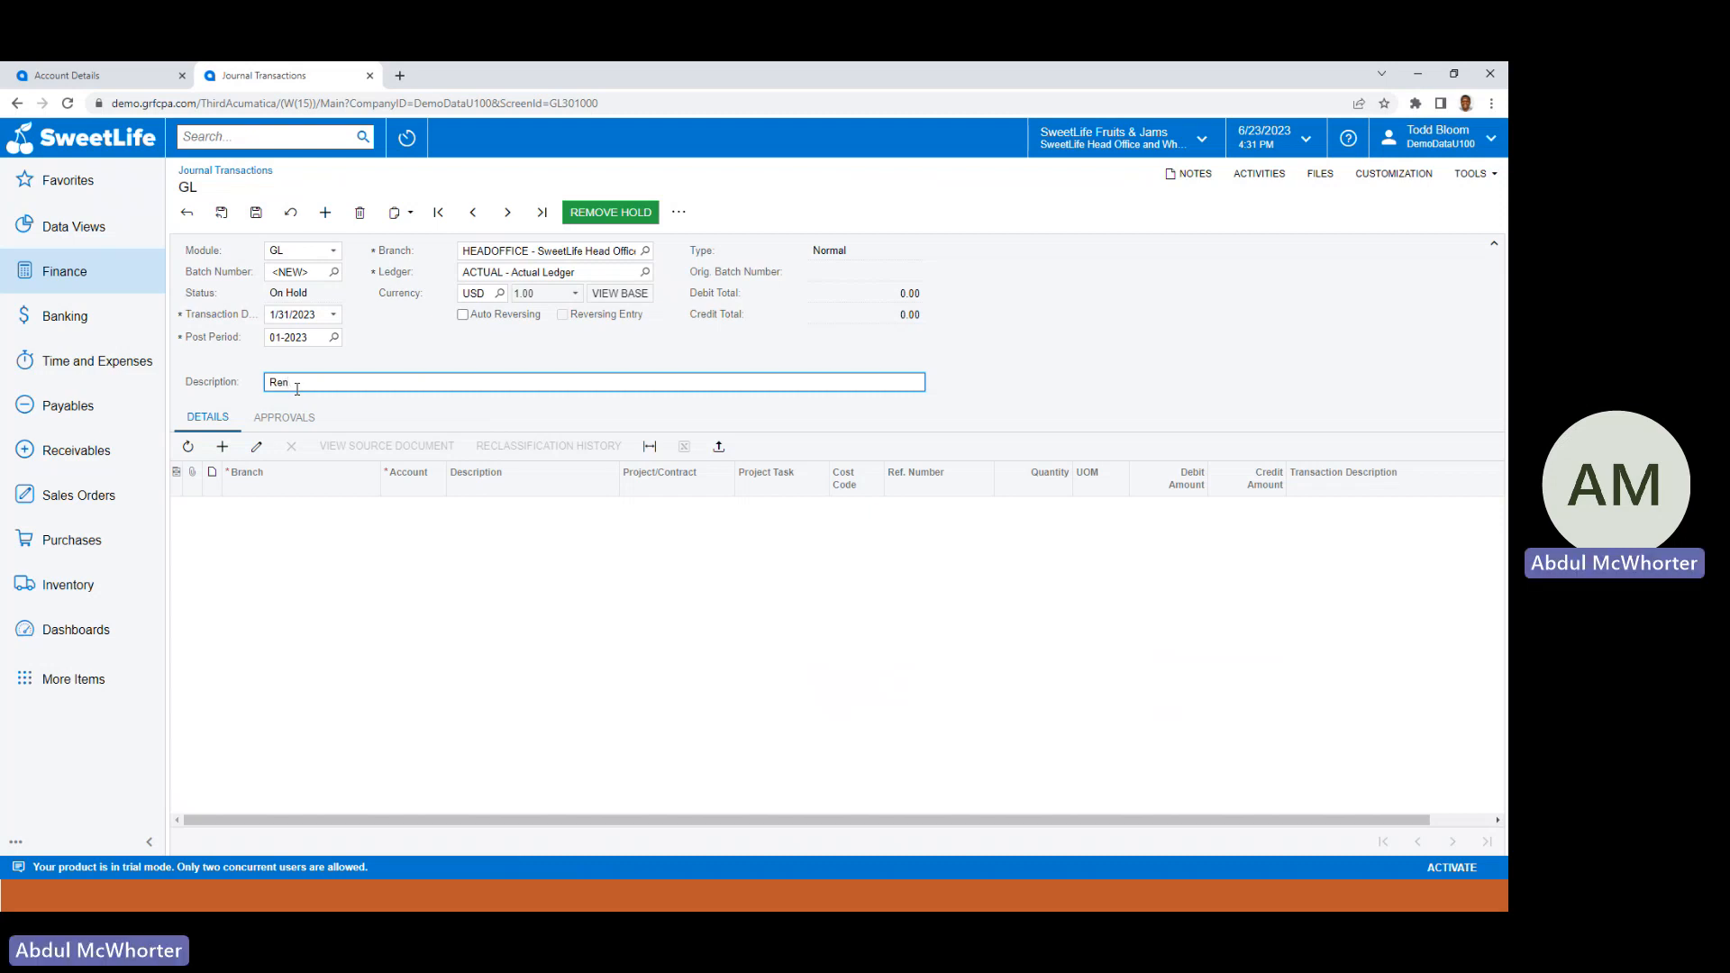
key("BackSpace")
key("BackSpace")
type("Mo")
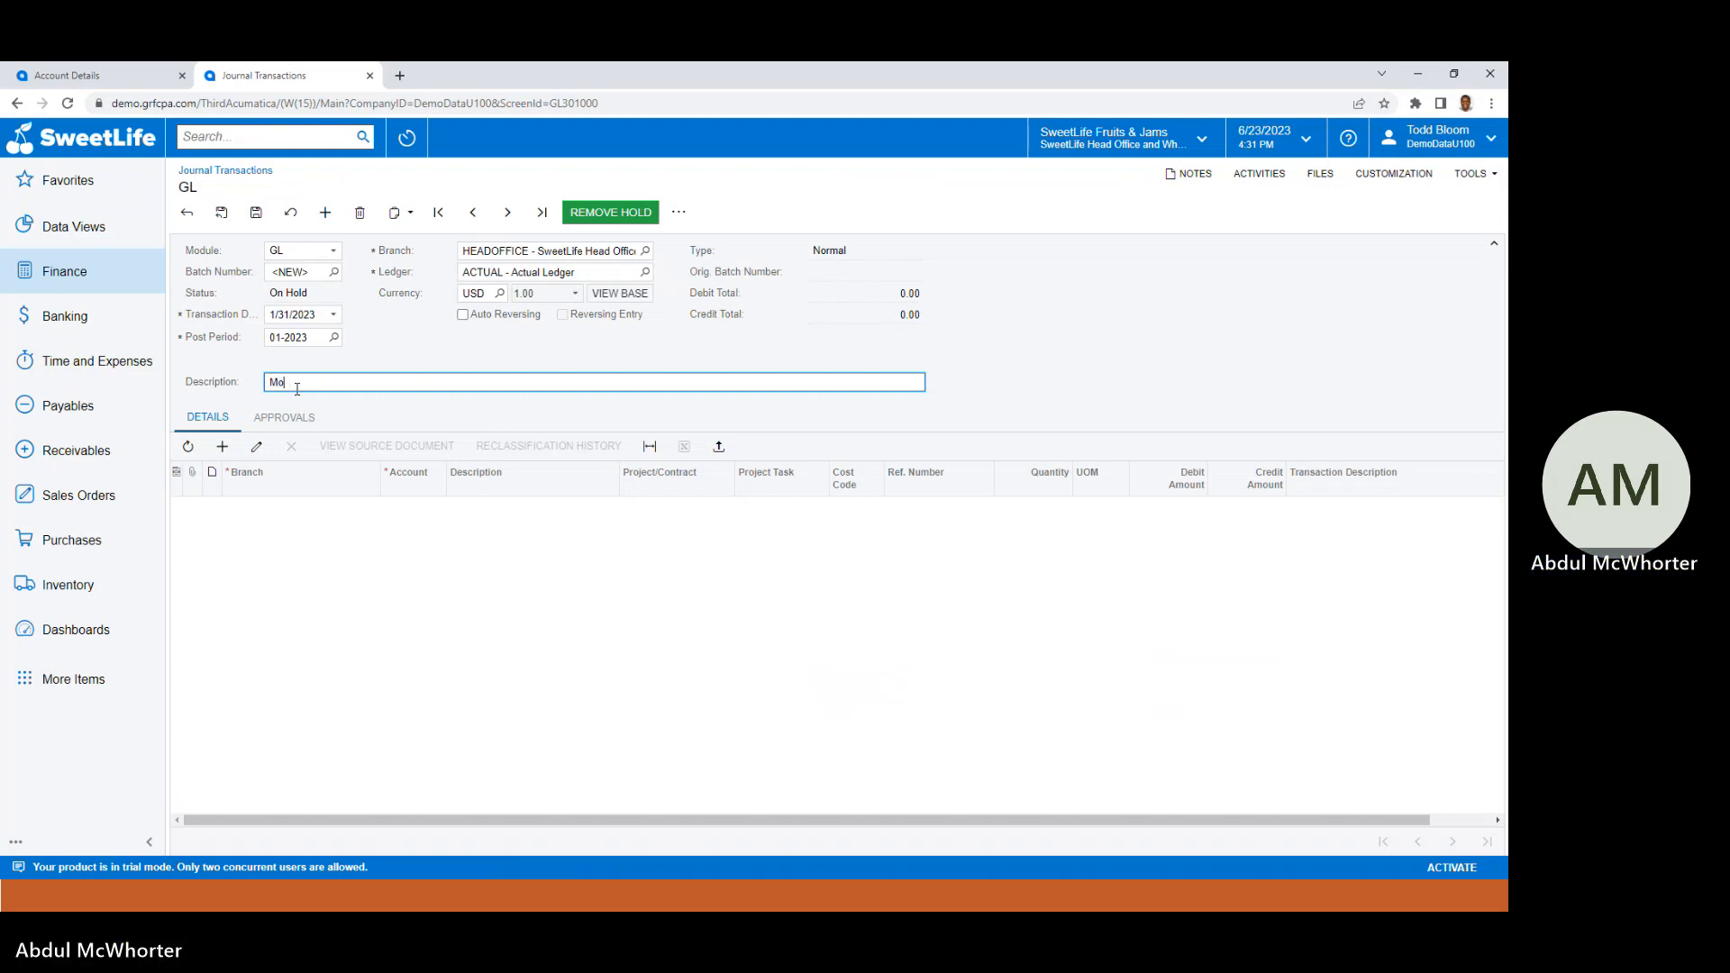
type("nthly Rent Acc")
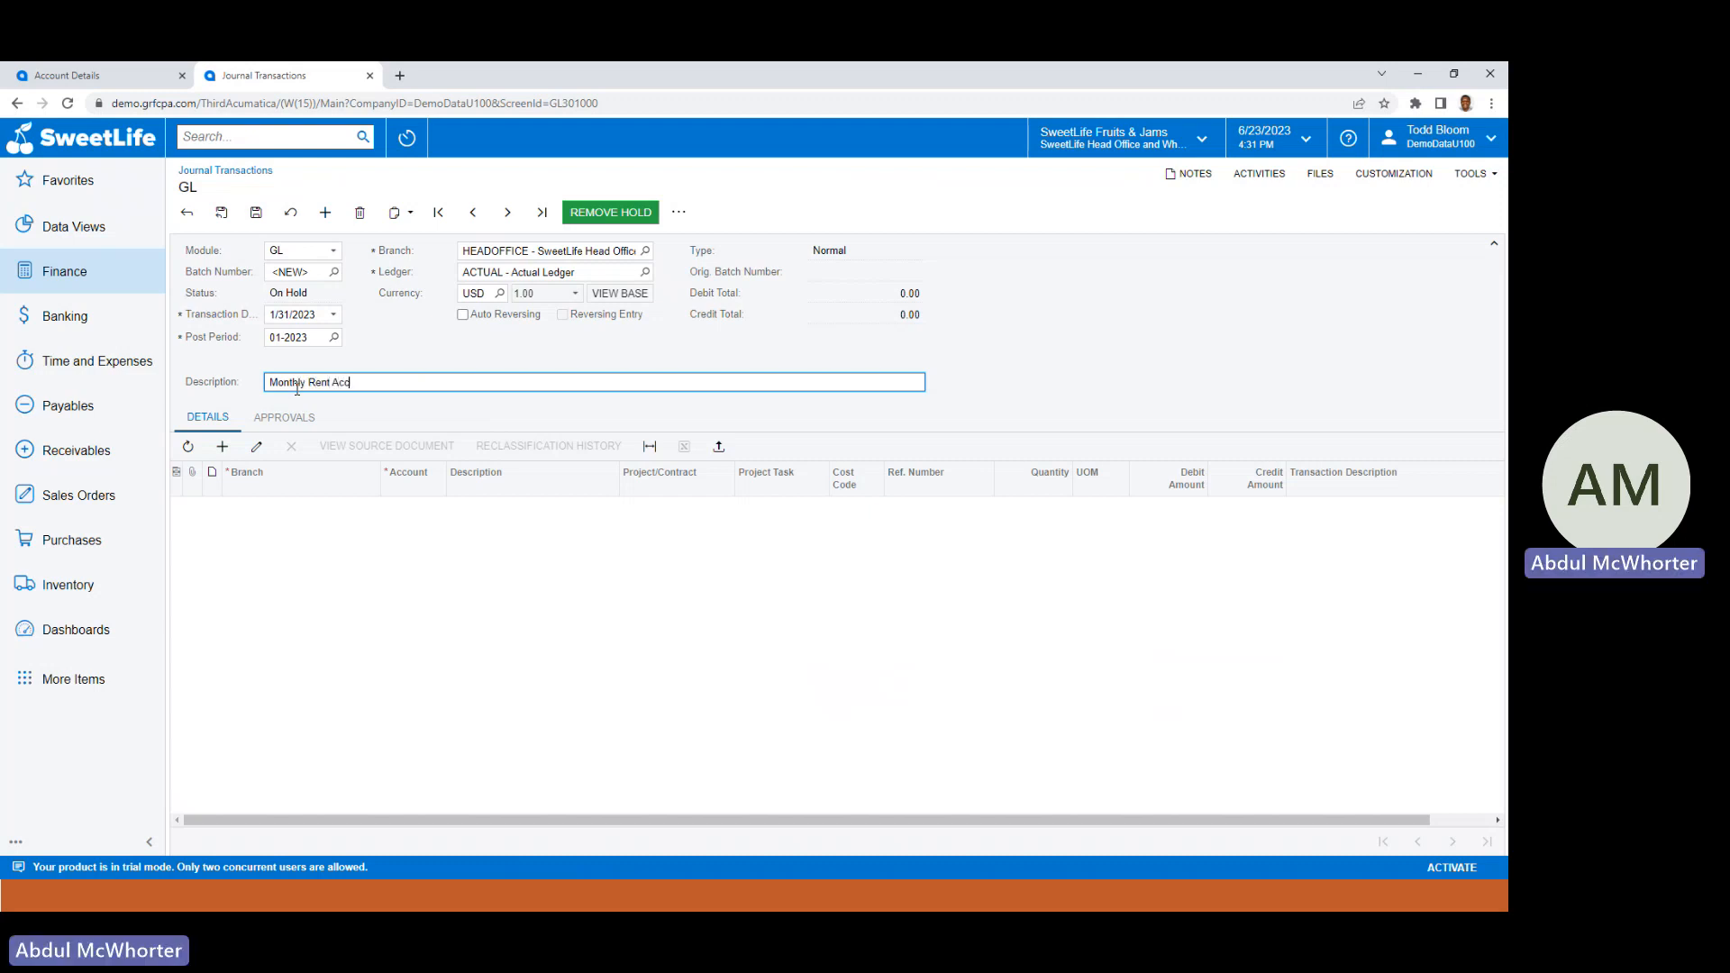
type("rual")
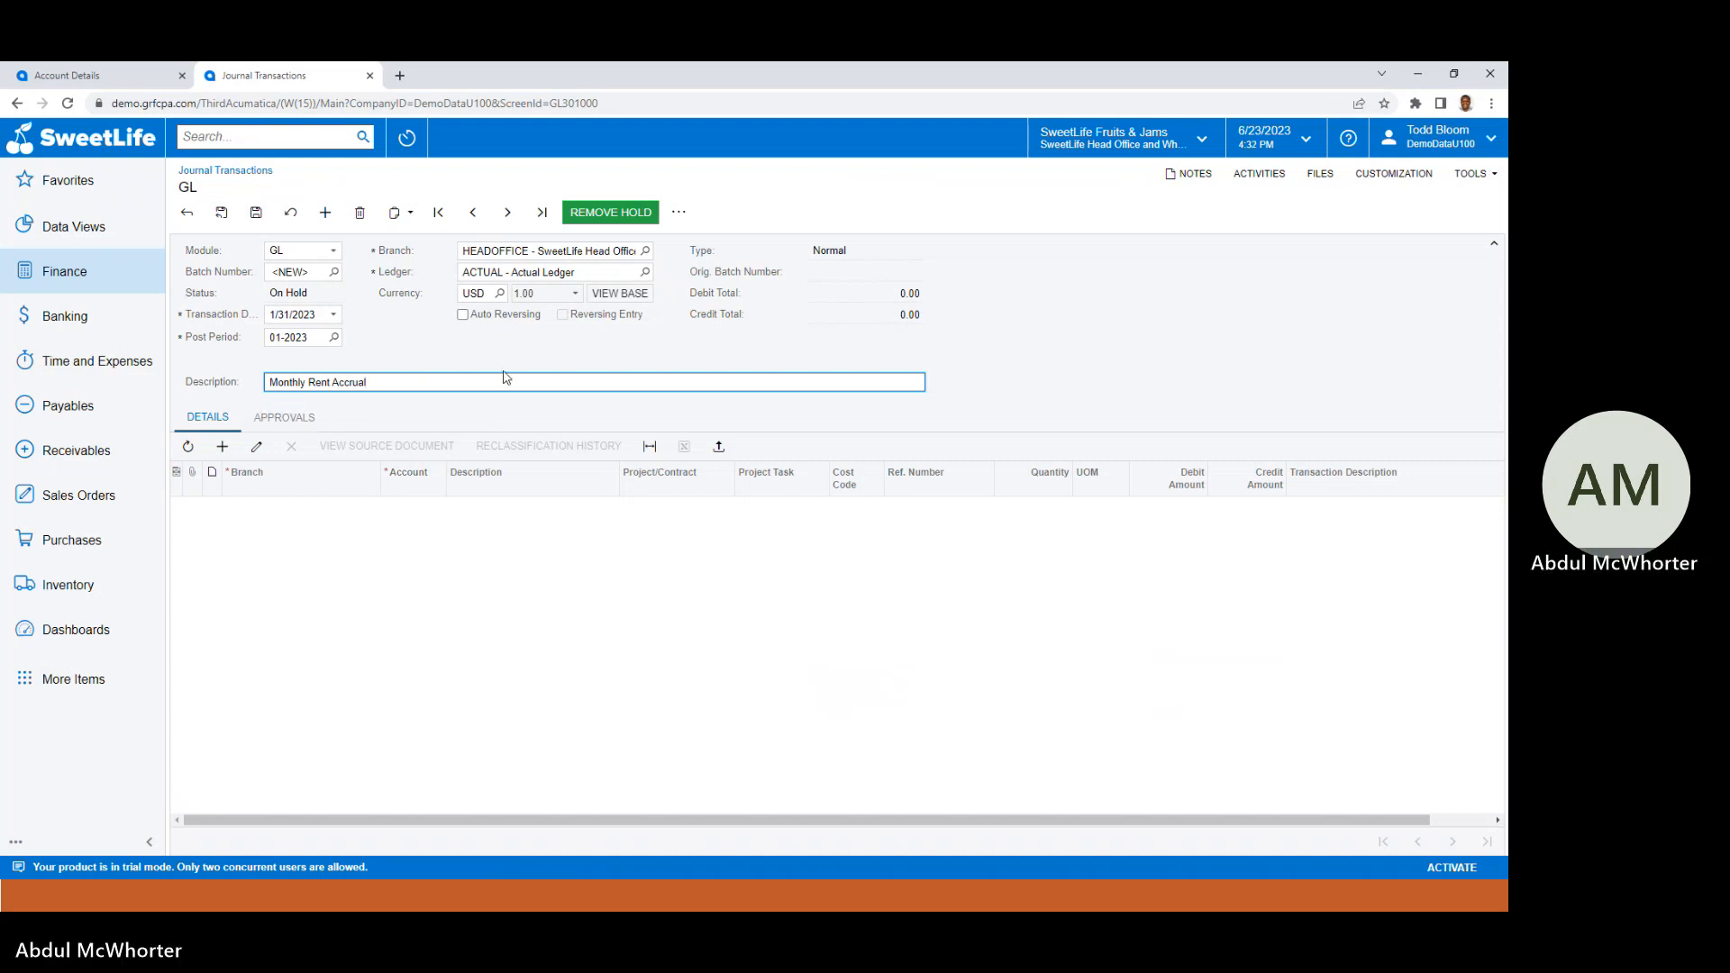
left_click(258, 214)
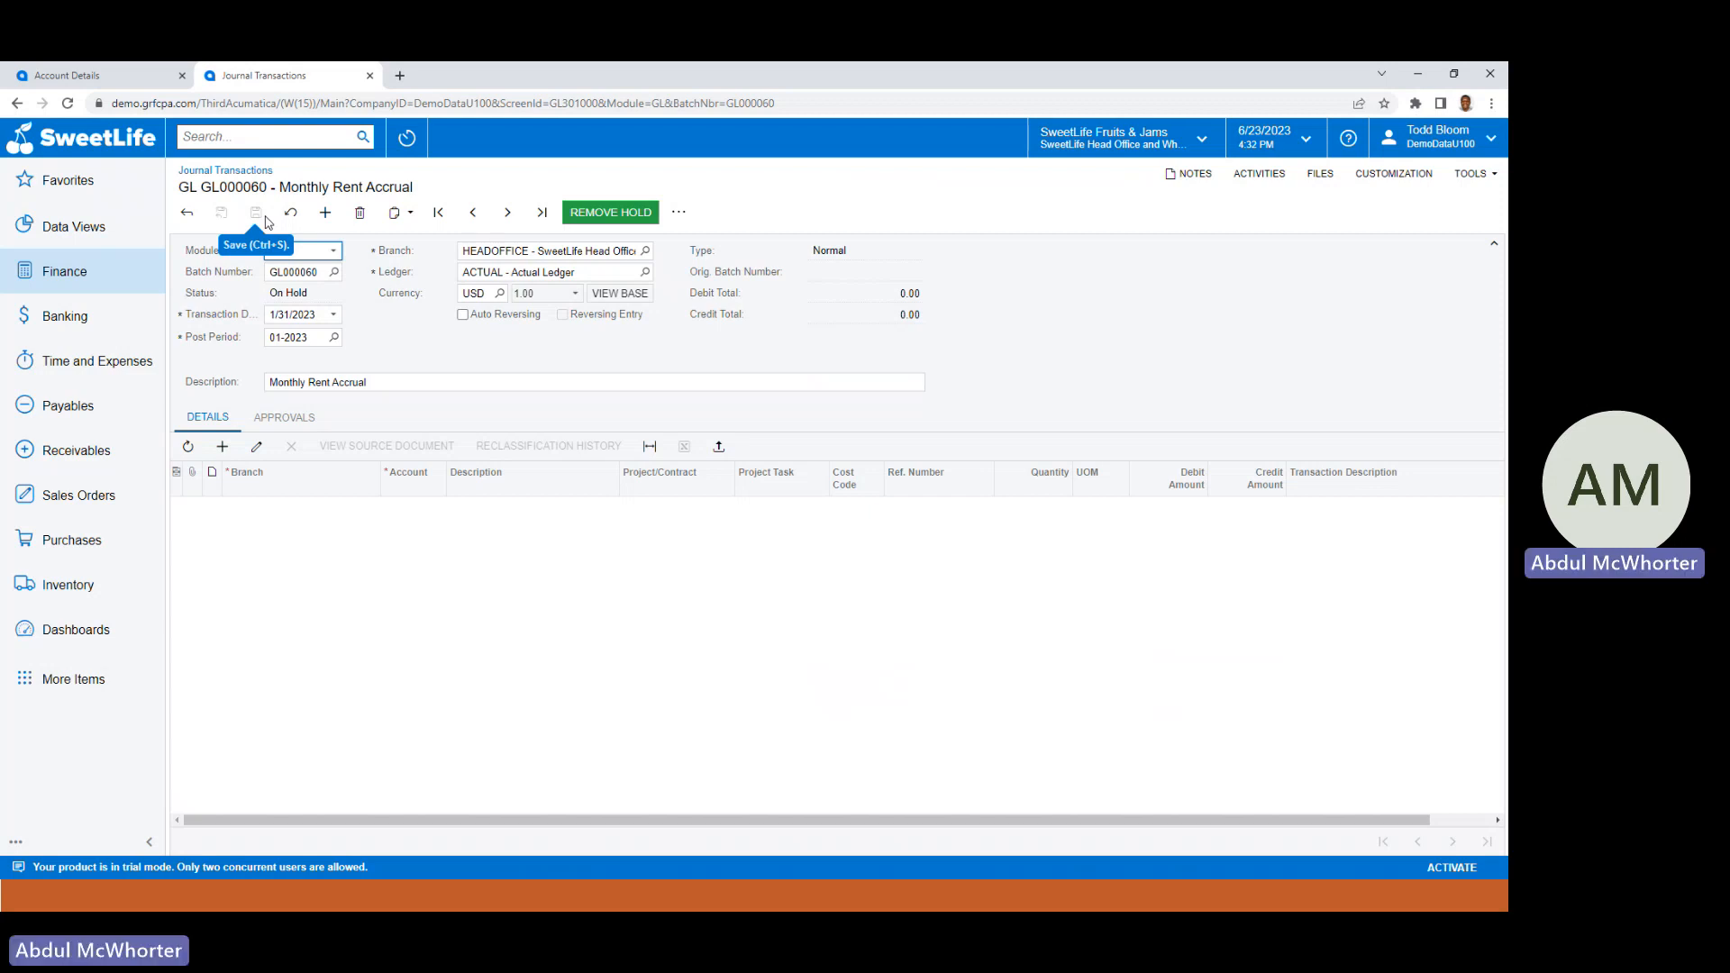
Add a detail line for account 62900 Rent or Lease Expense with a debit amount of 4700.
left_click(216, 448)
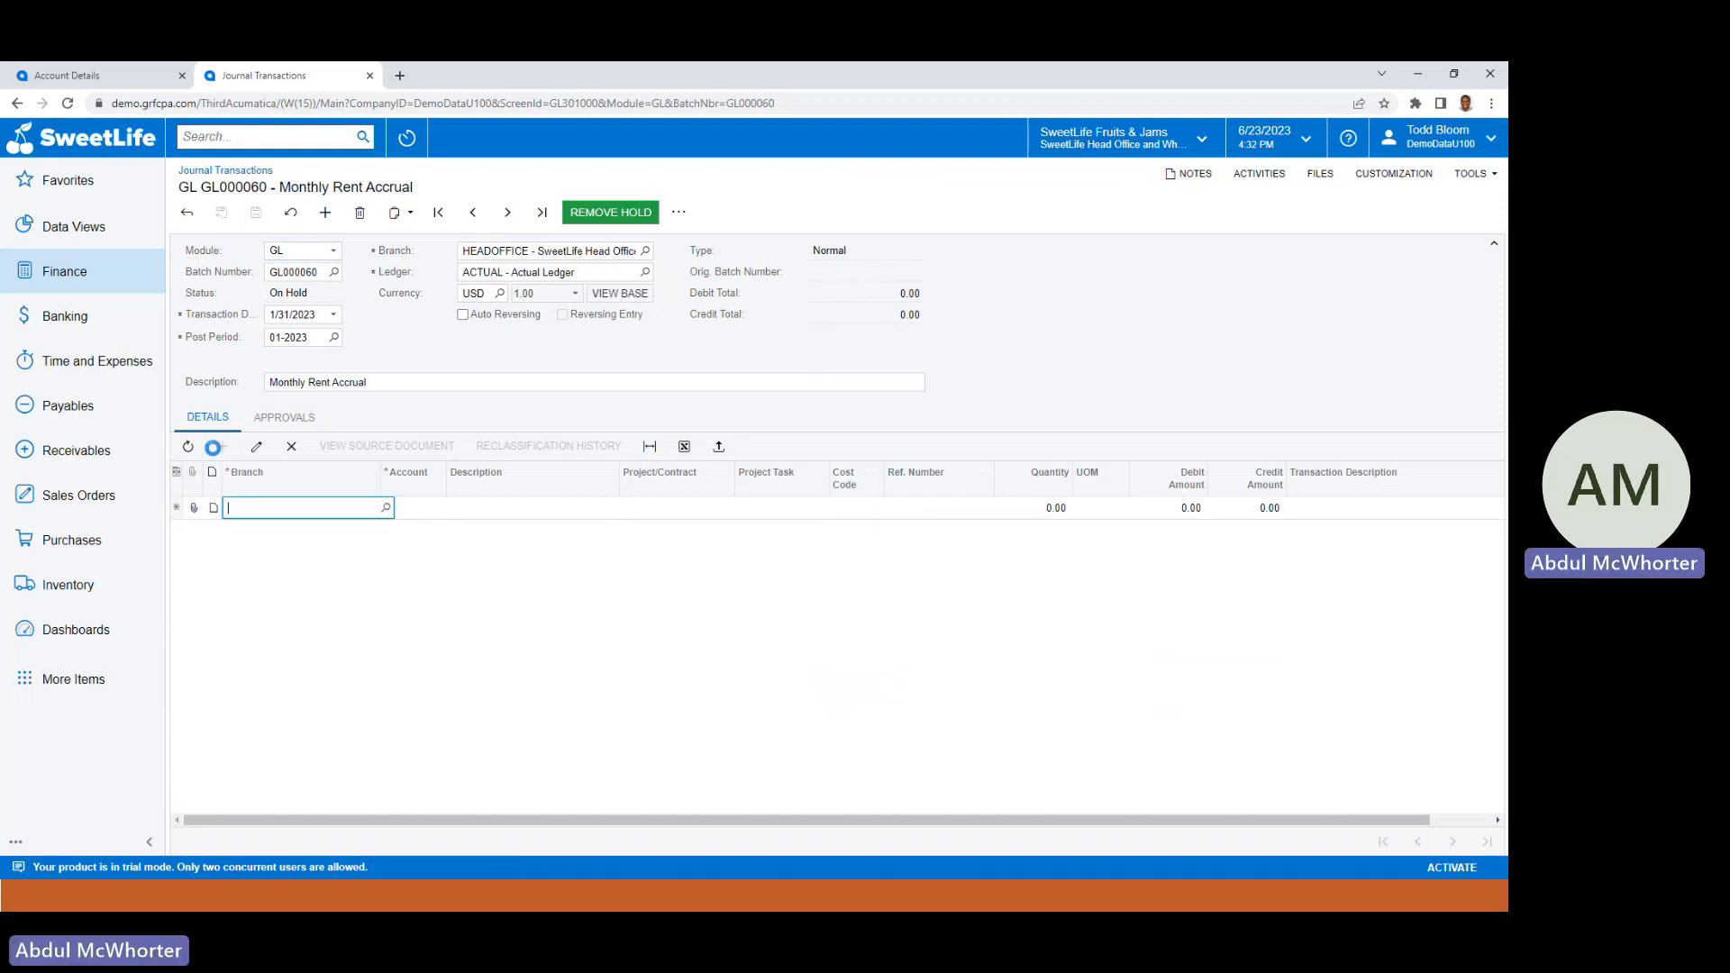
left_click(414, 510)
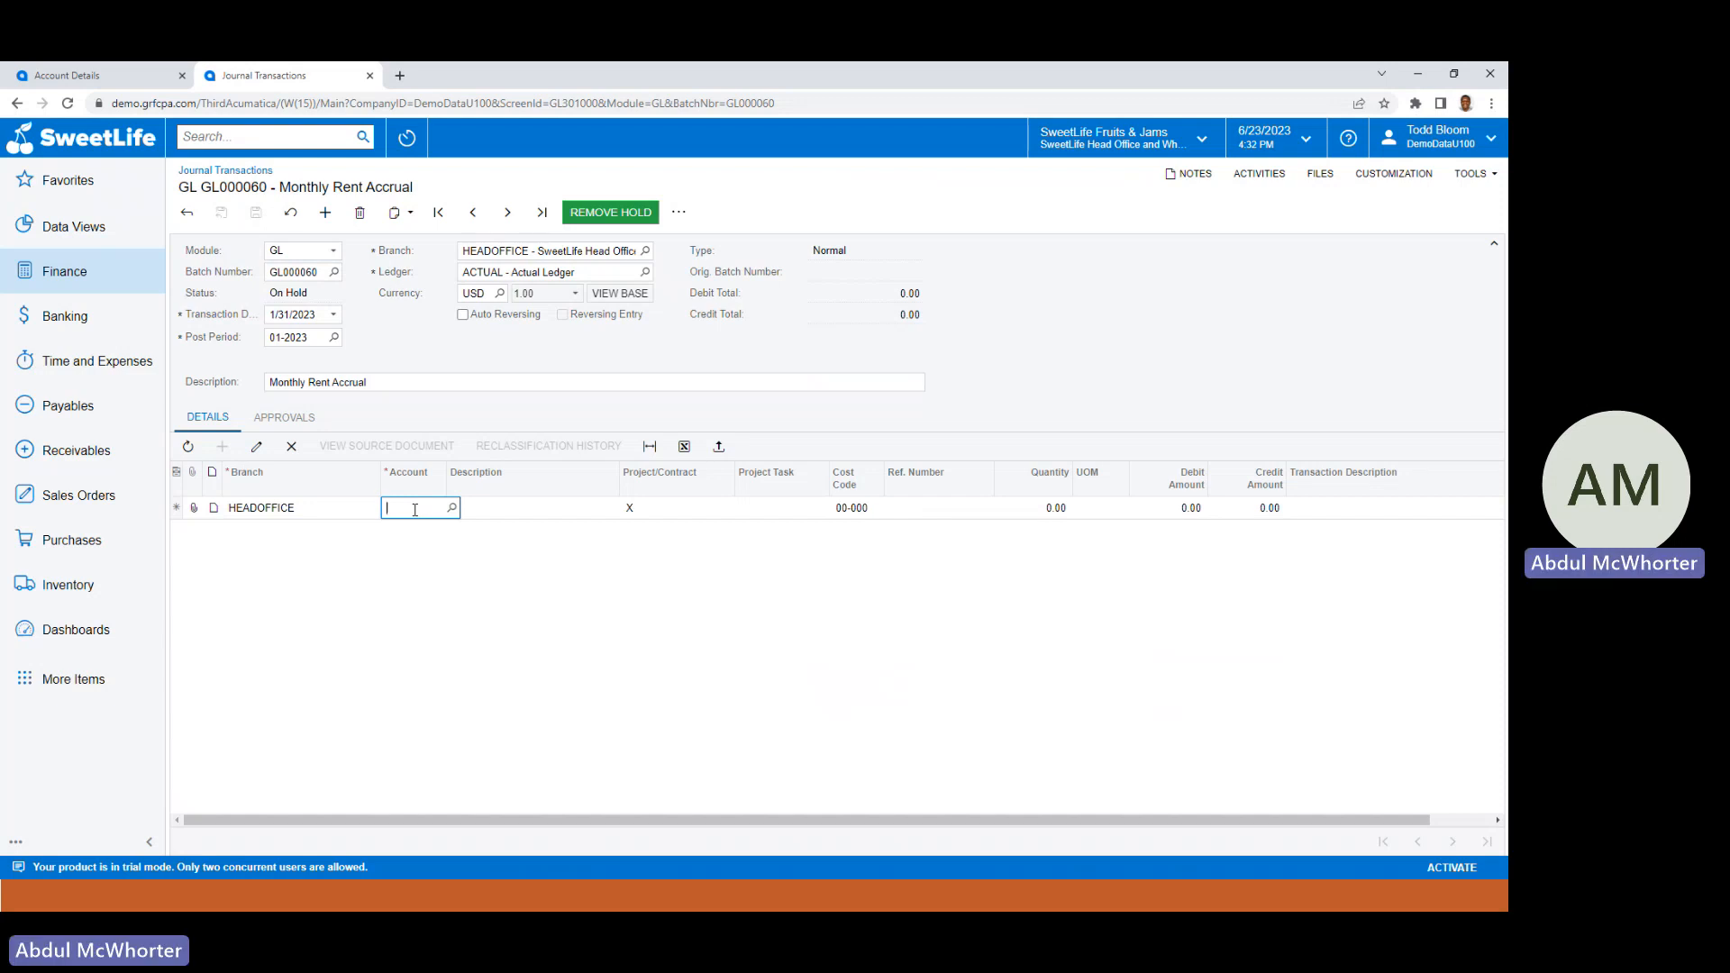
type("6290")
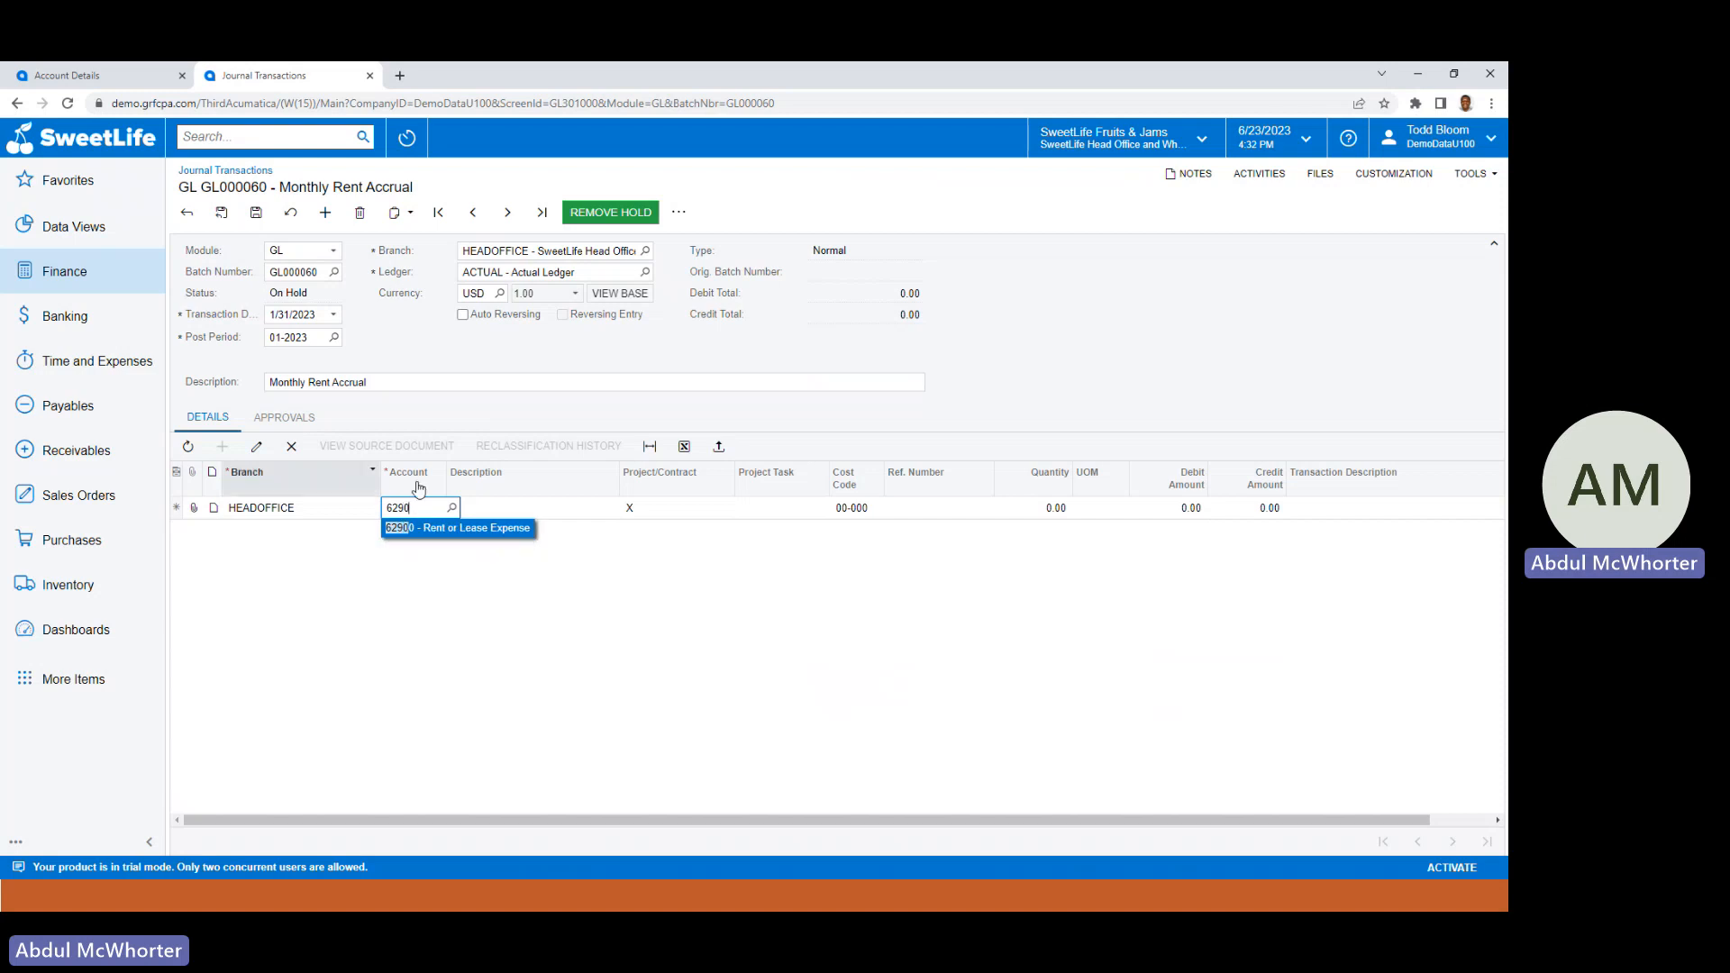
left_click(475, 528)
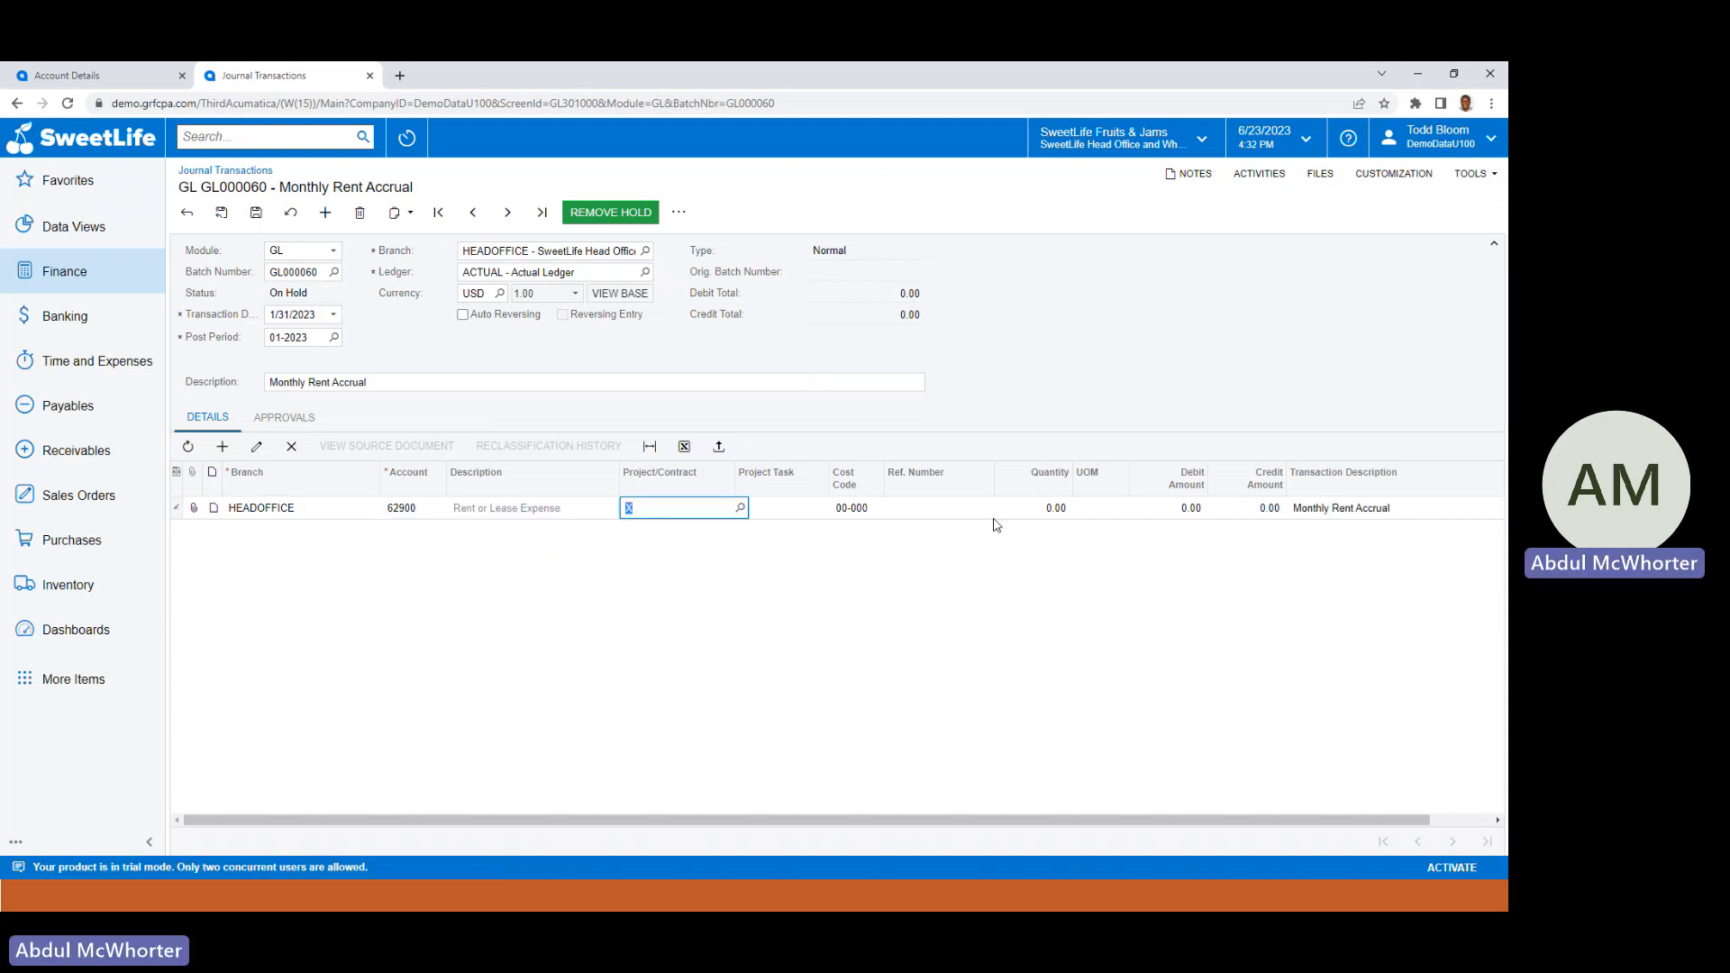
left_click(1149, 511)
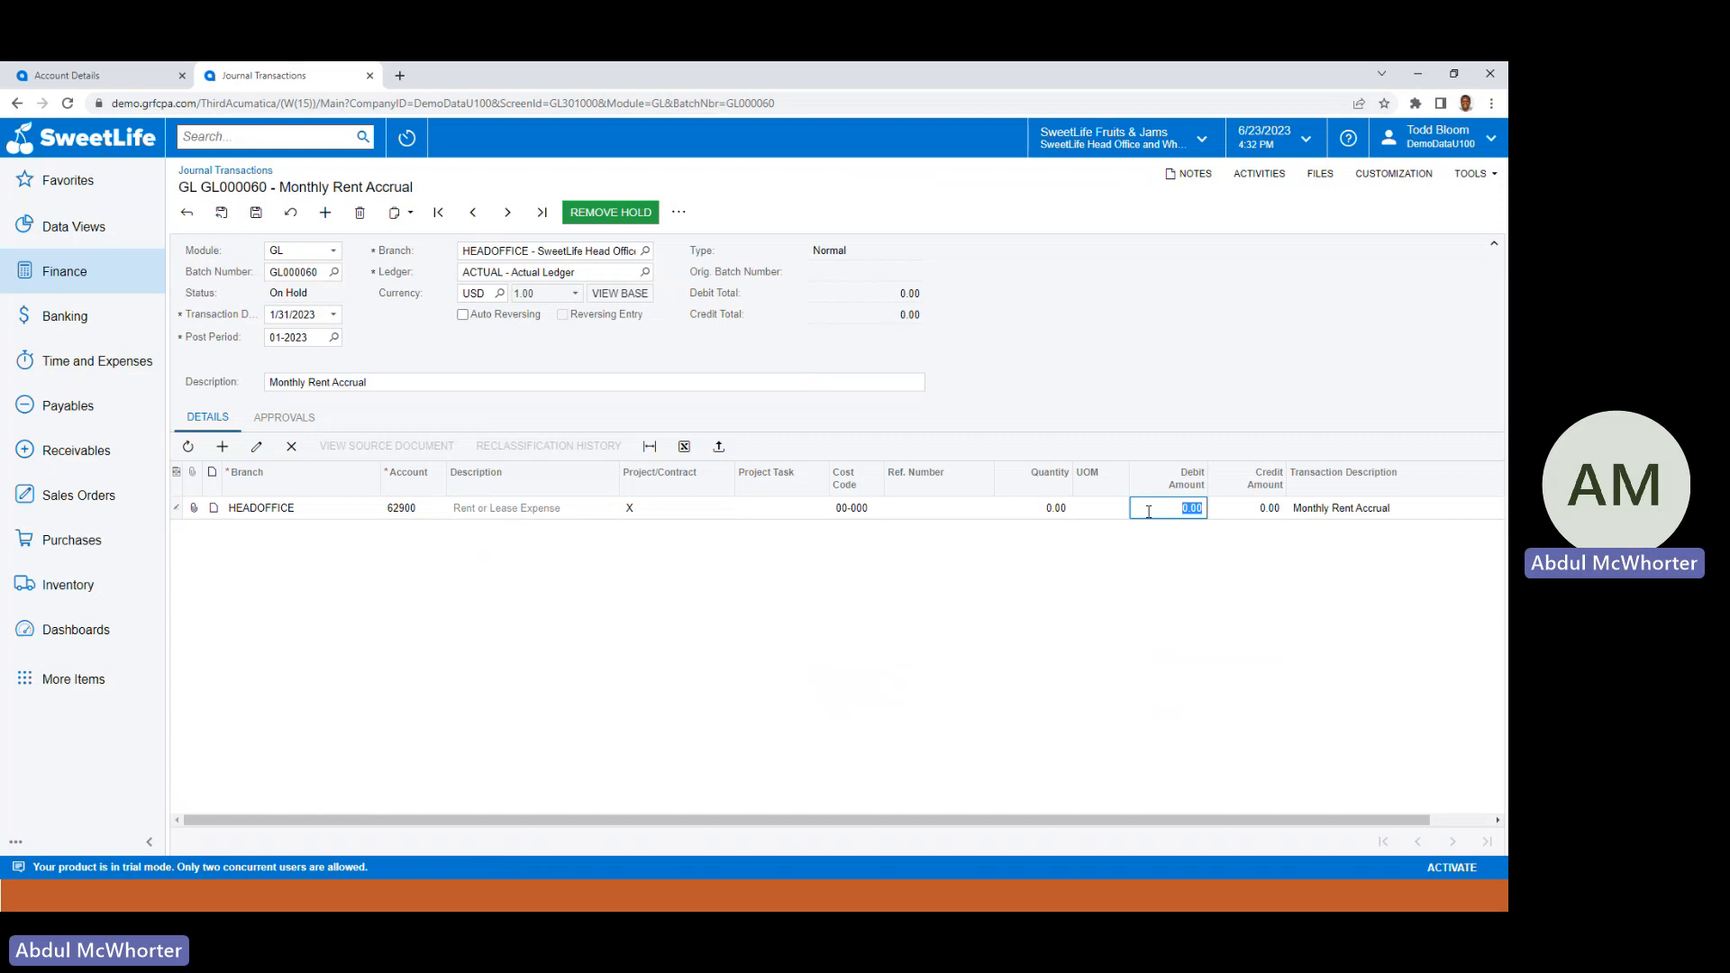
type("4700")
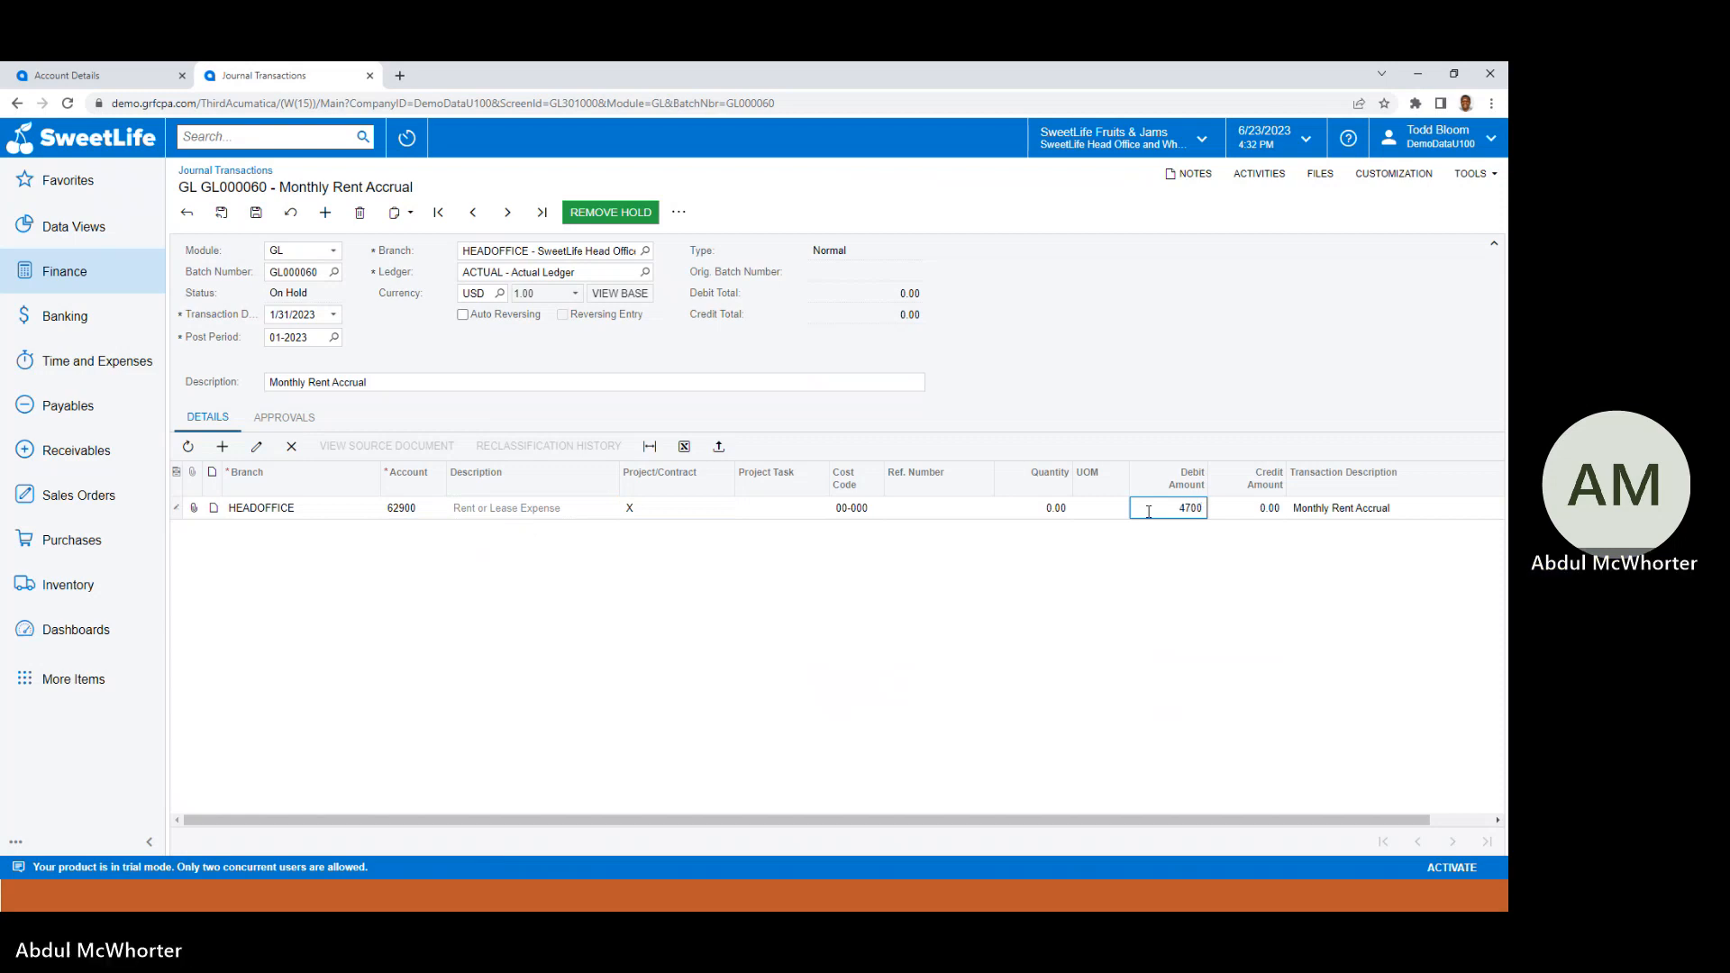
key("Tab")
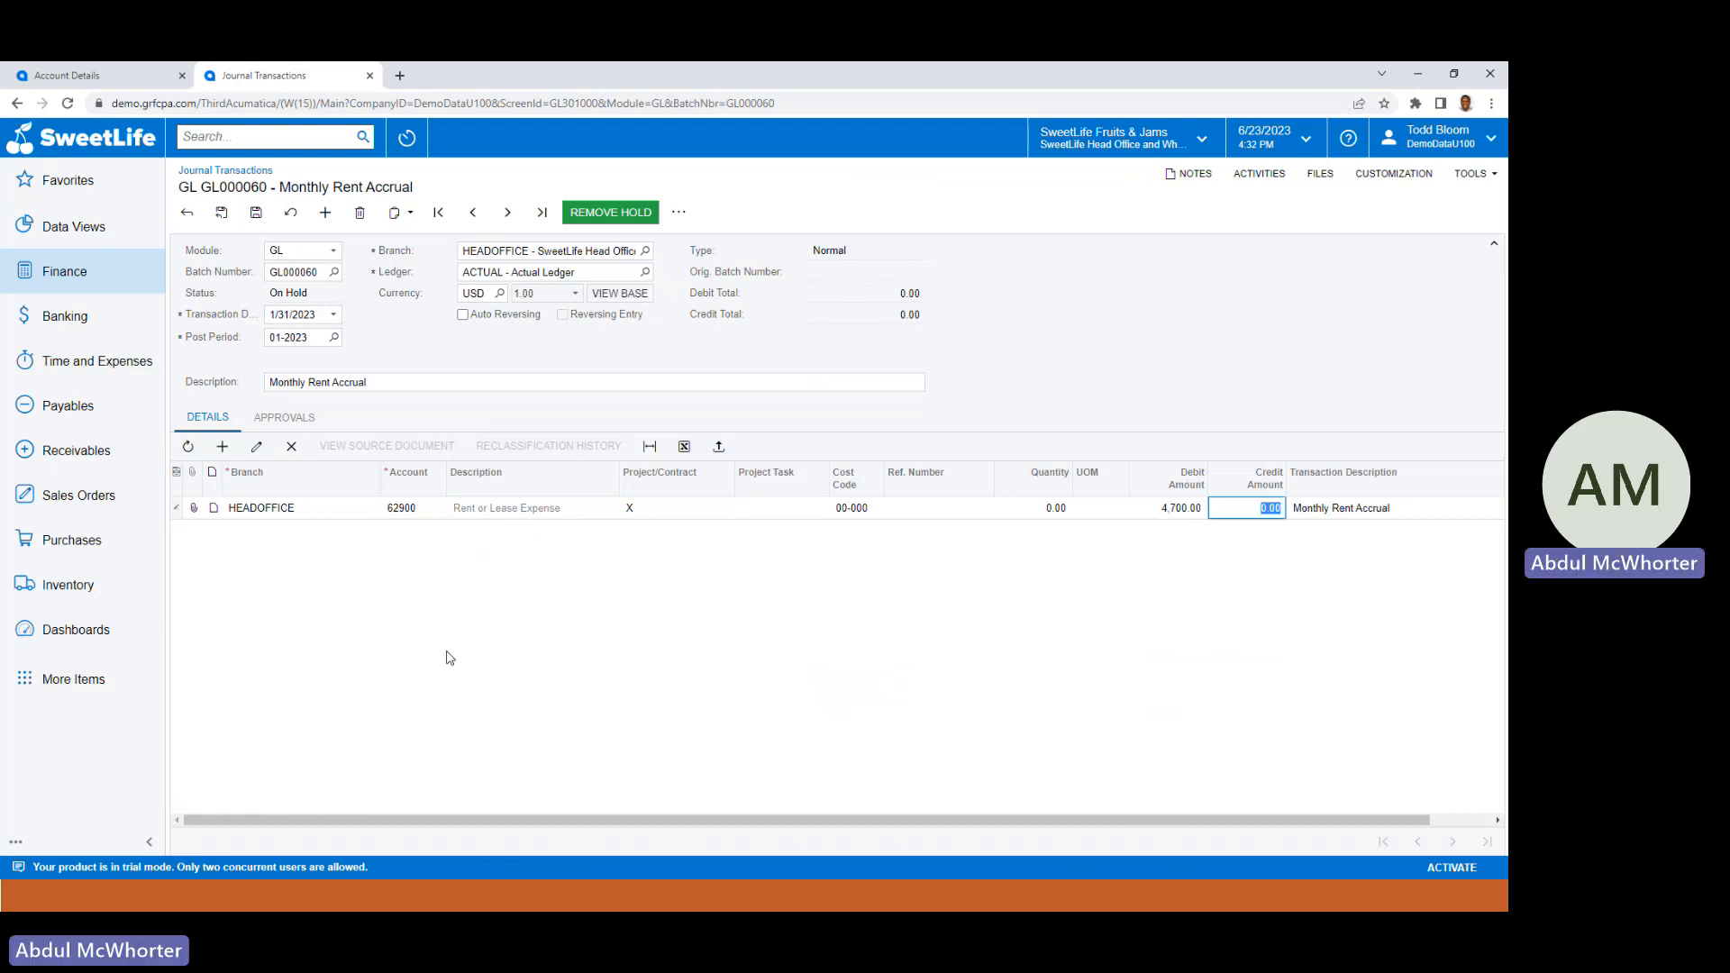
Add a balancing credit line for account 23015 Accrued Expenses and save the batch.
left_click(223, 447)
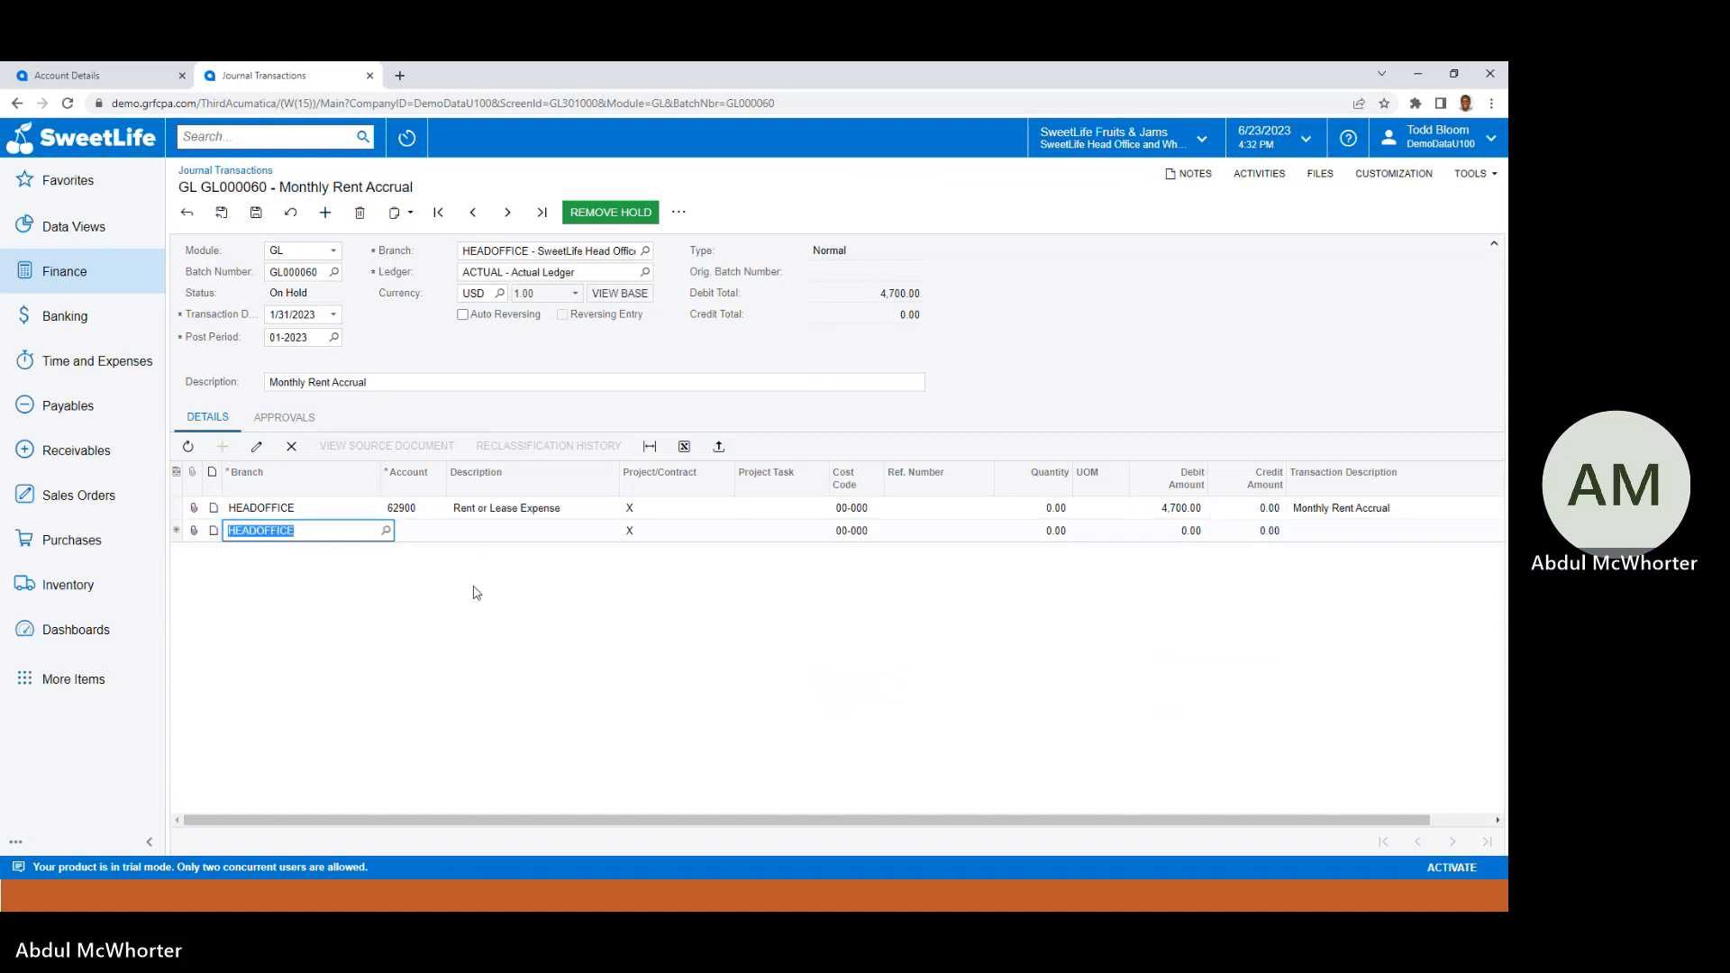
left_click(417, 533)
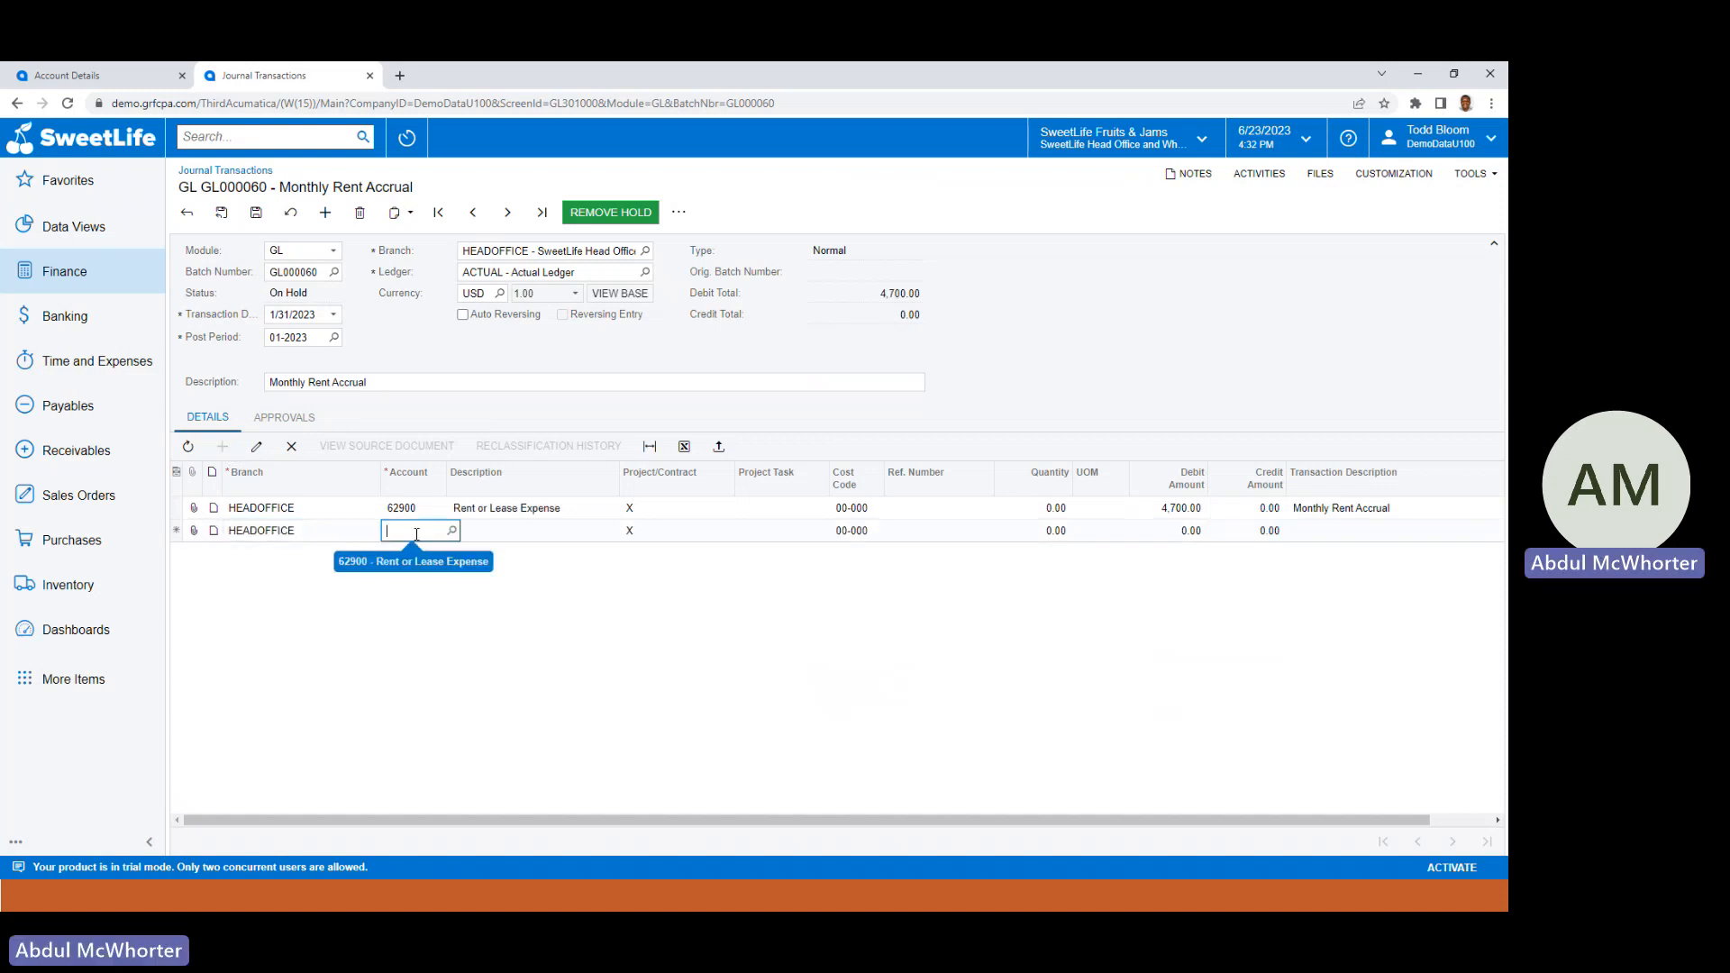
type("23015")
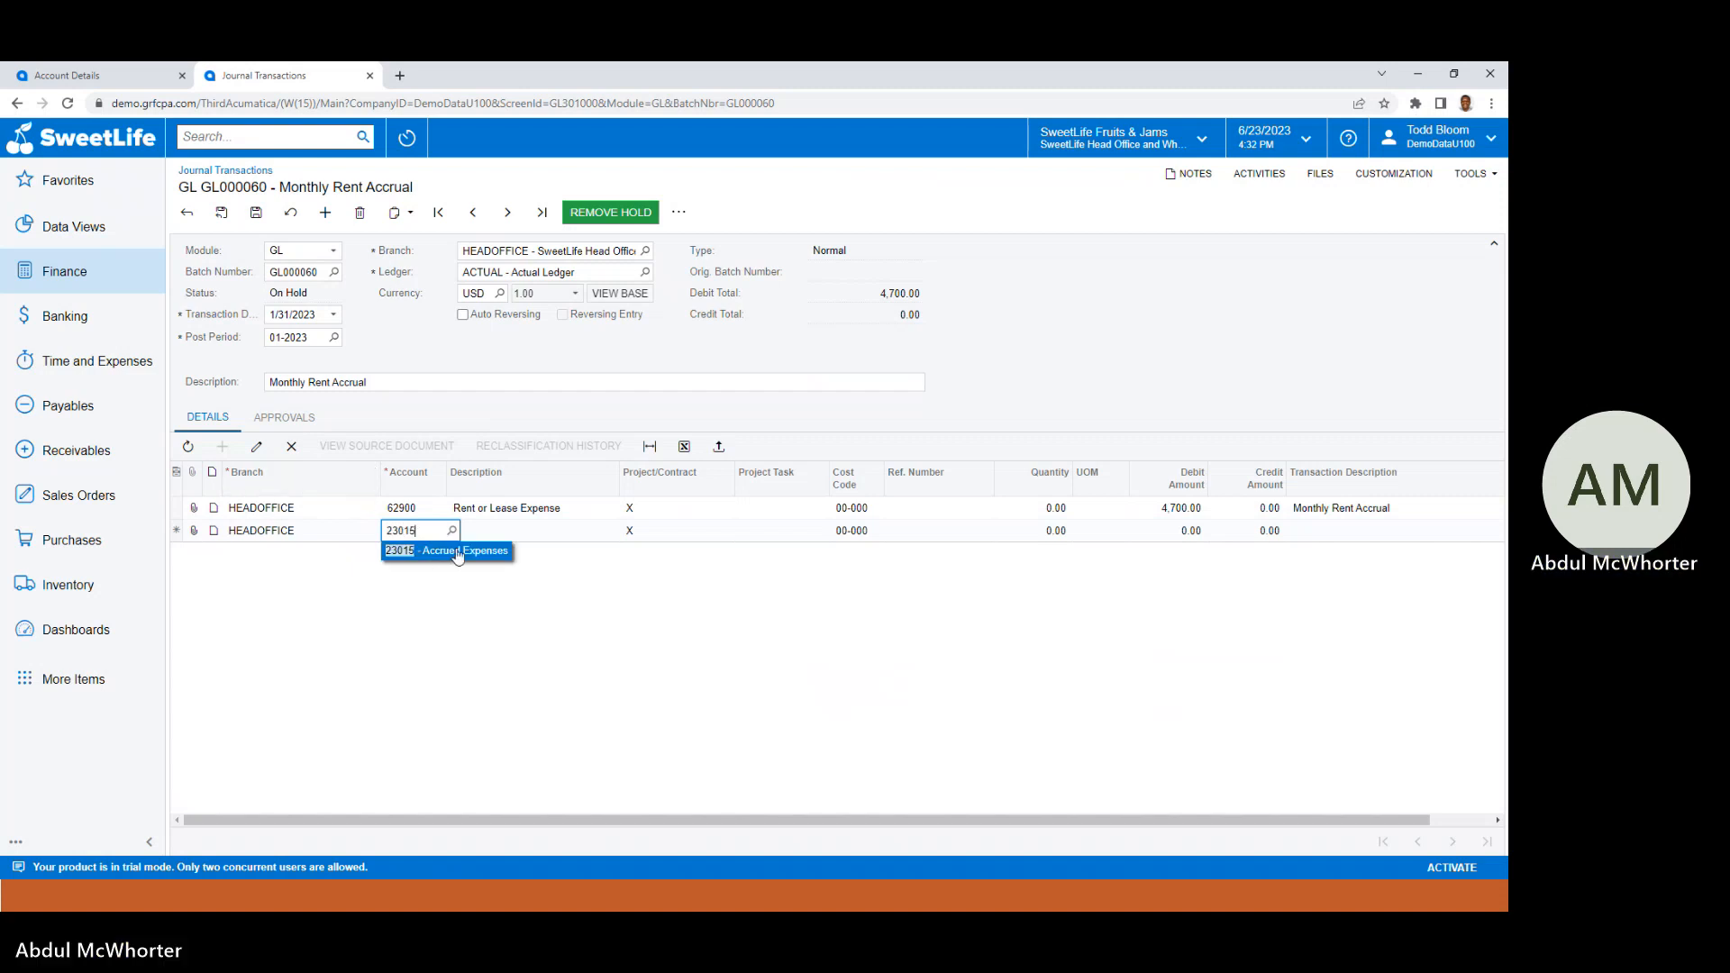
key("Tab")
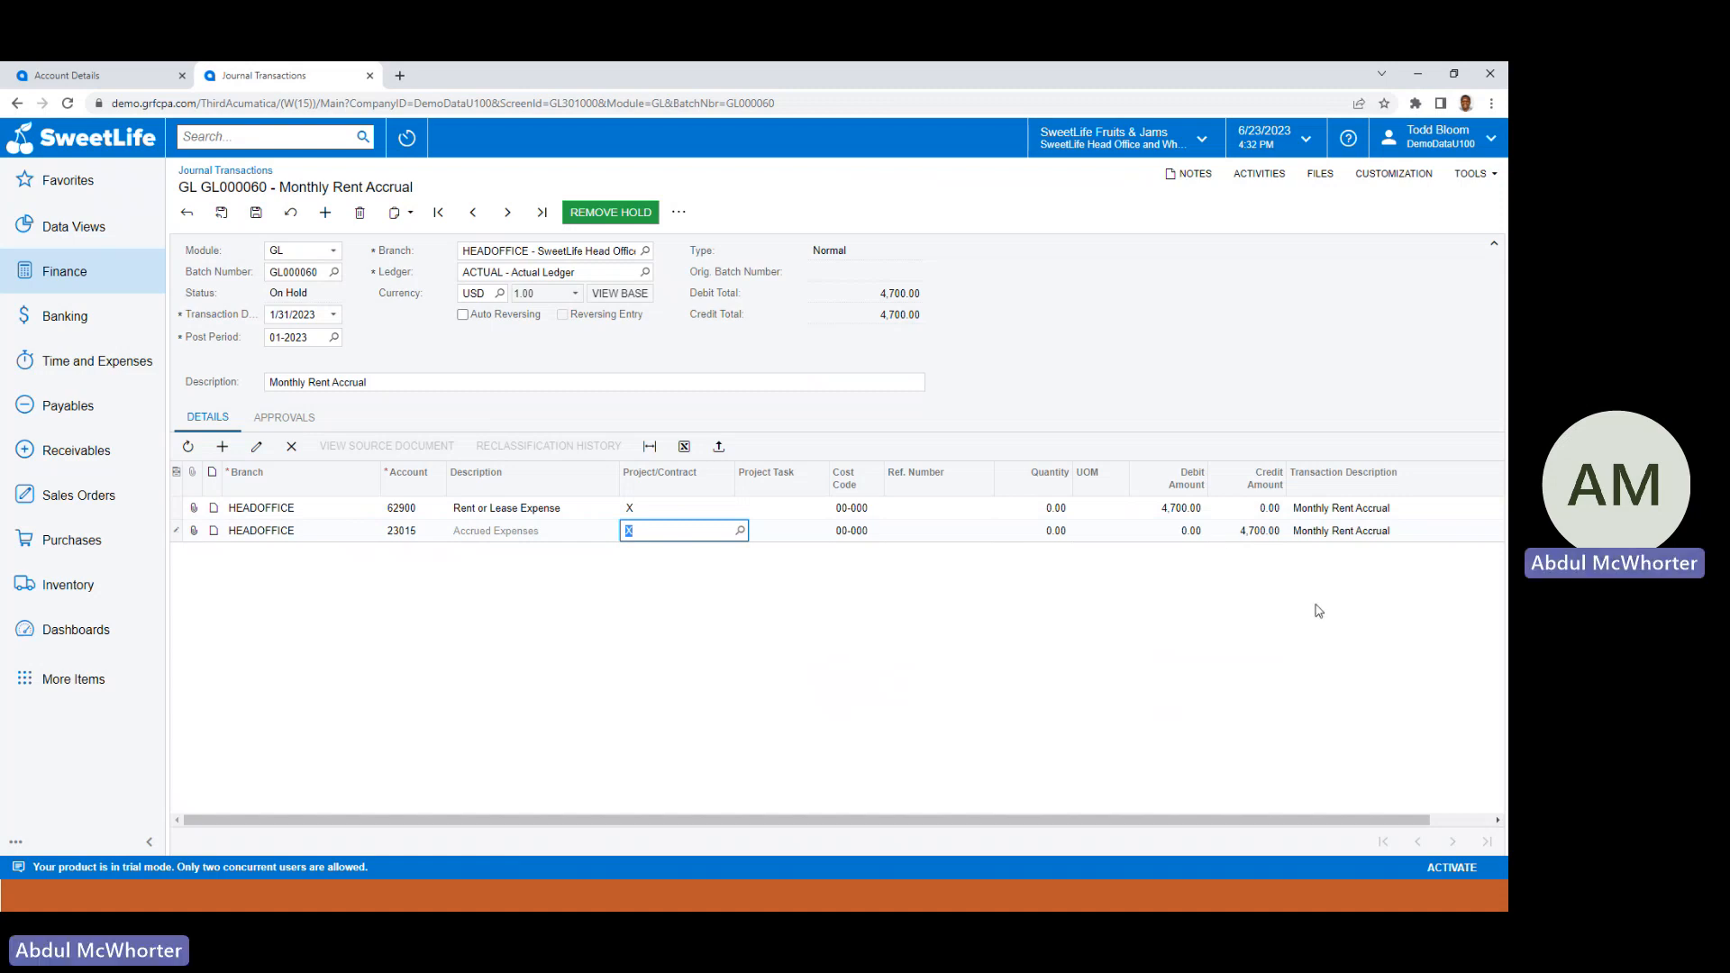
left_click(258, 219)
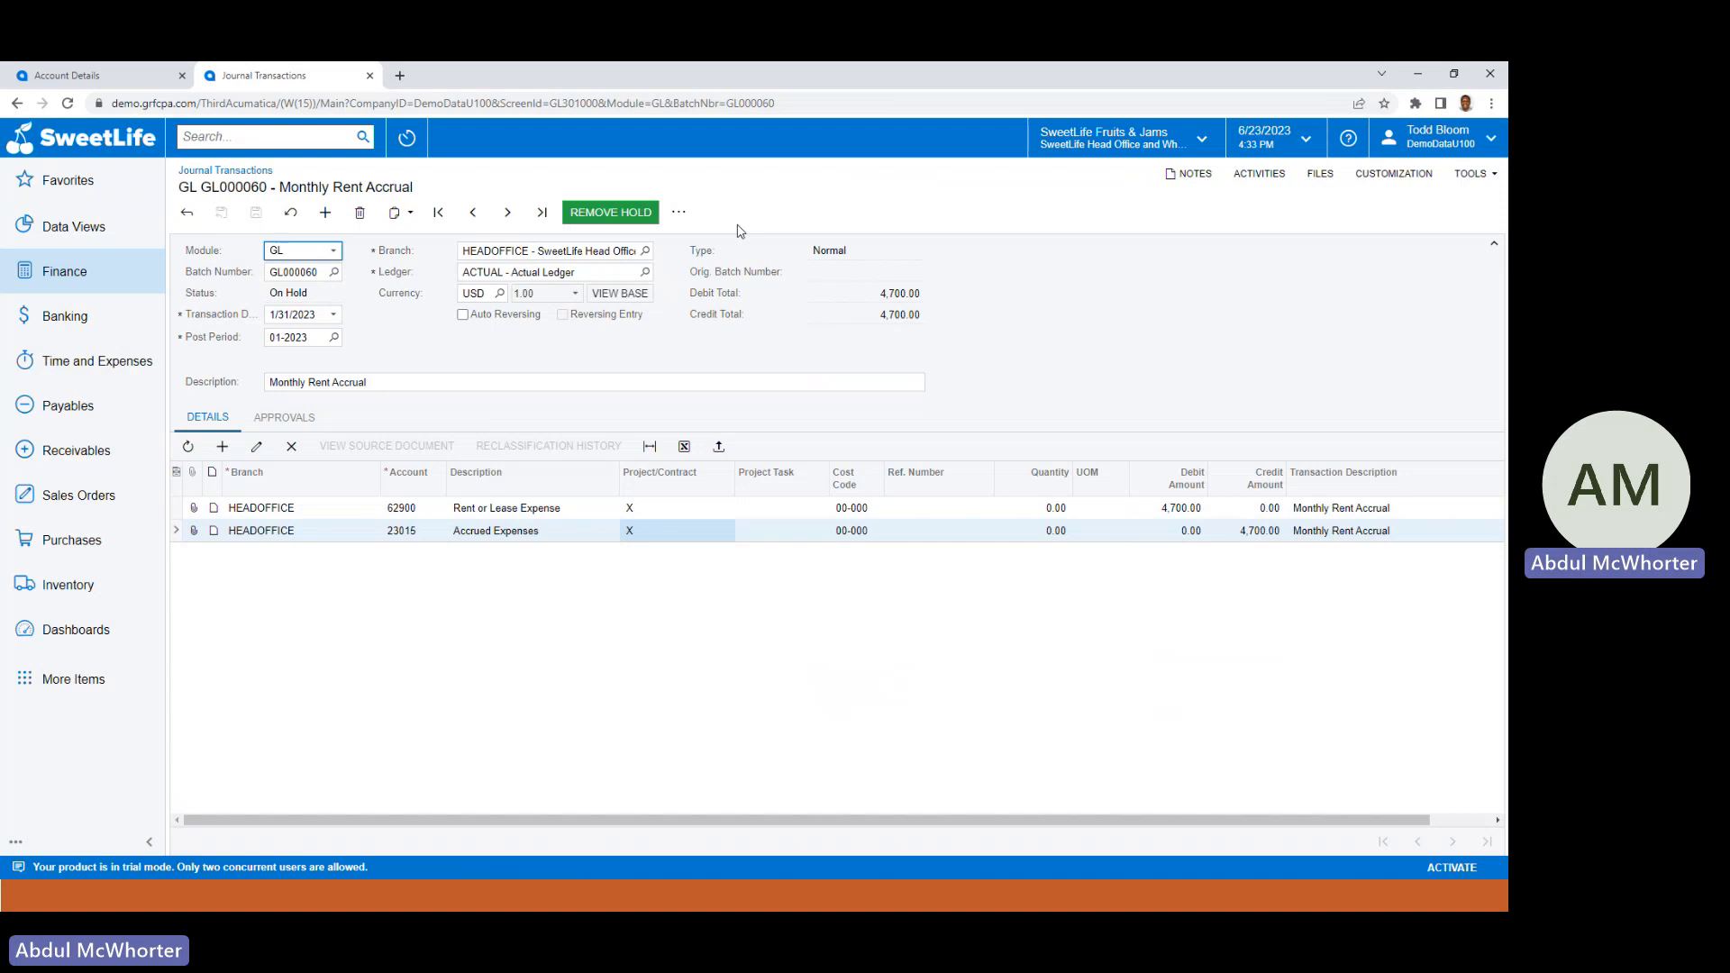
Take the Monthly Rent Accrual batch off hold.
left_click(681, 214)
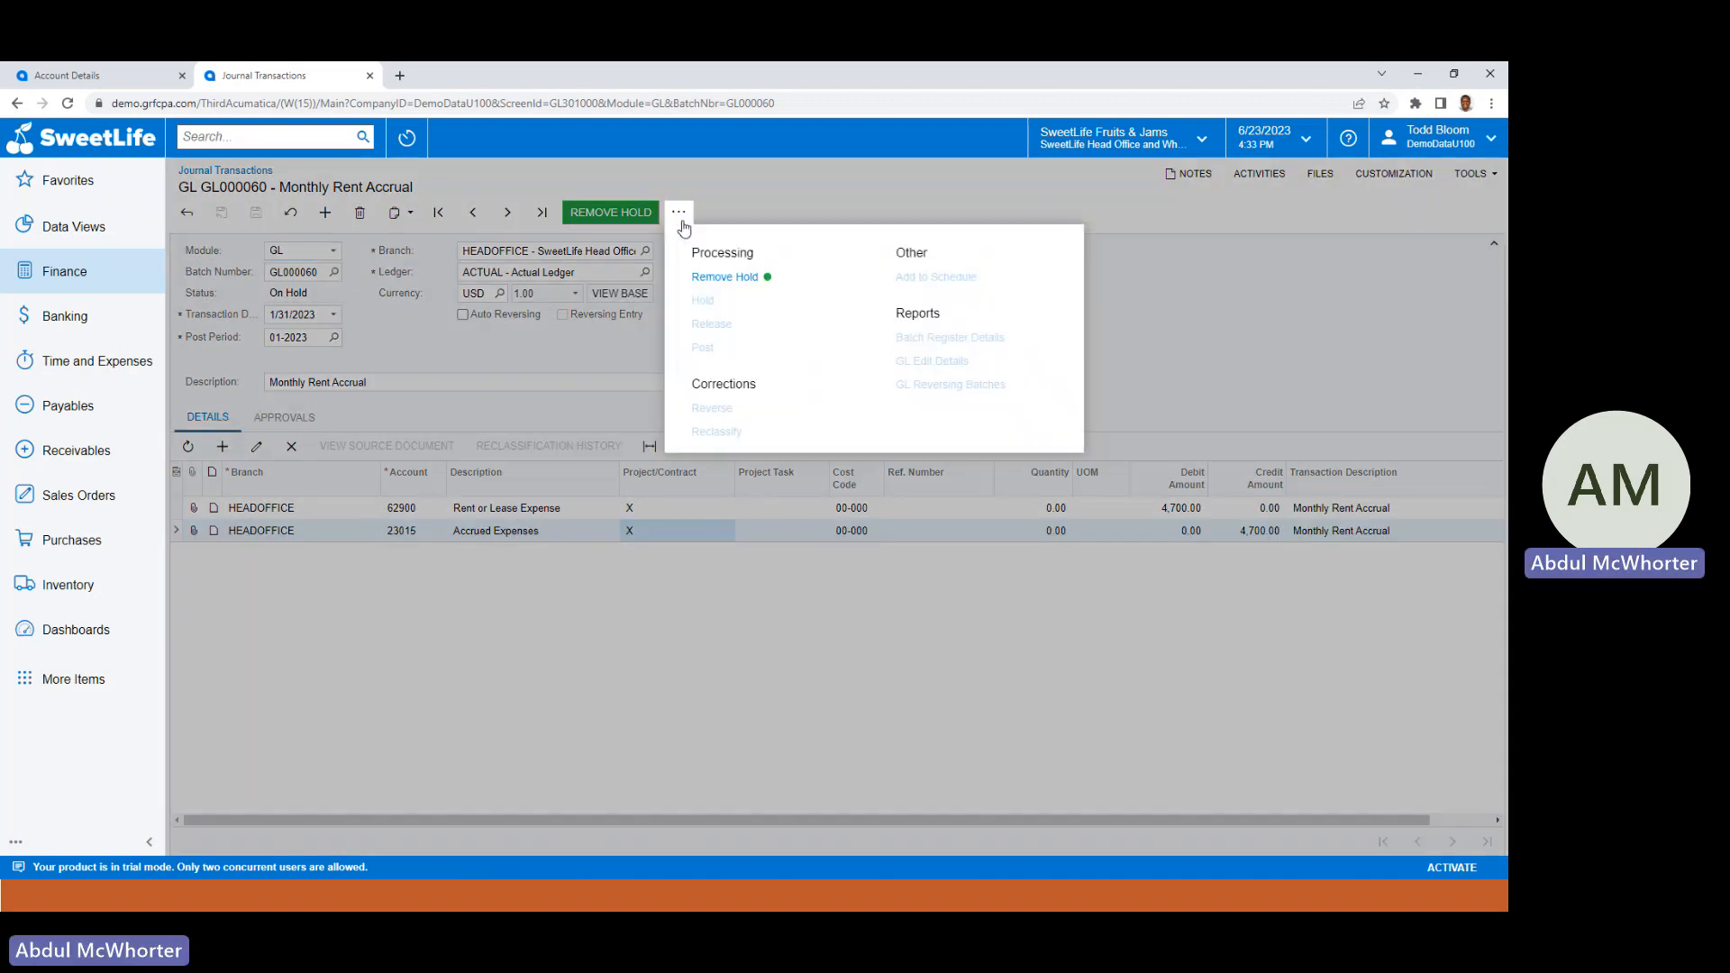
left_click(682, 218)
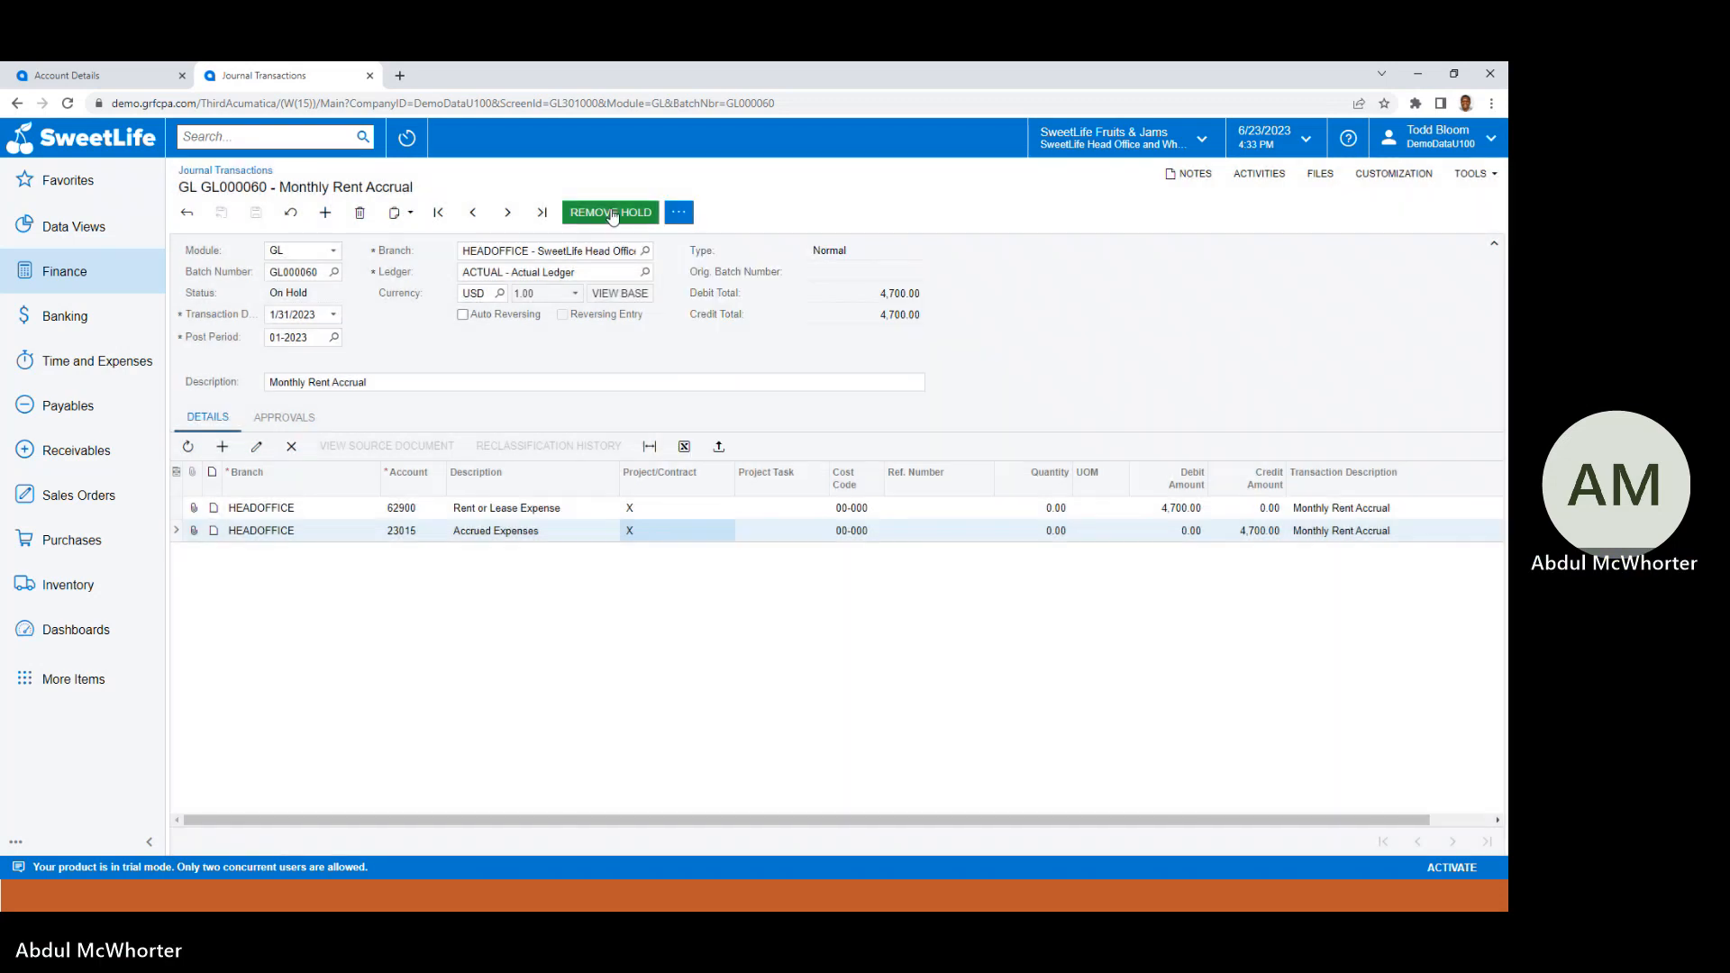
left_click(612, 210)
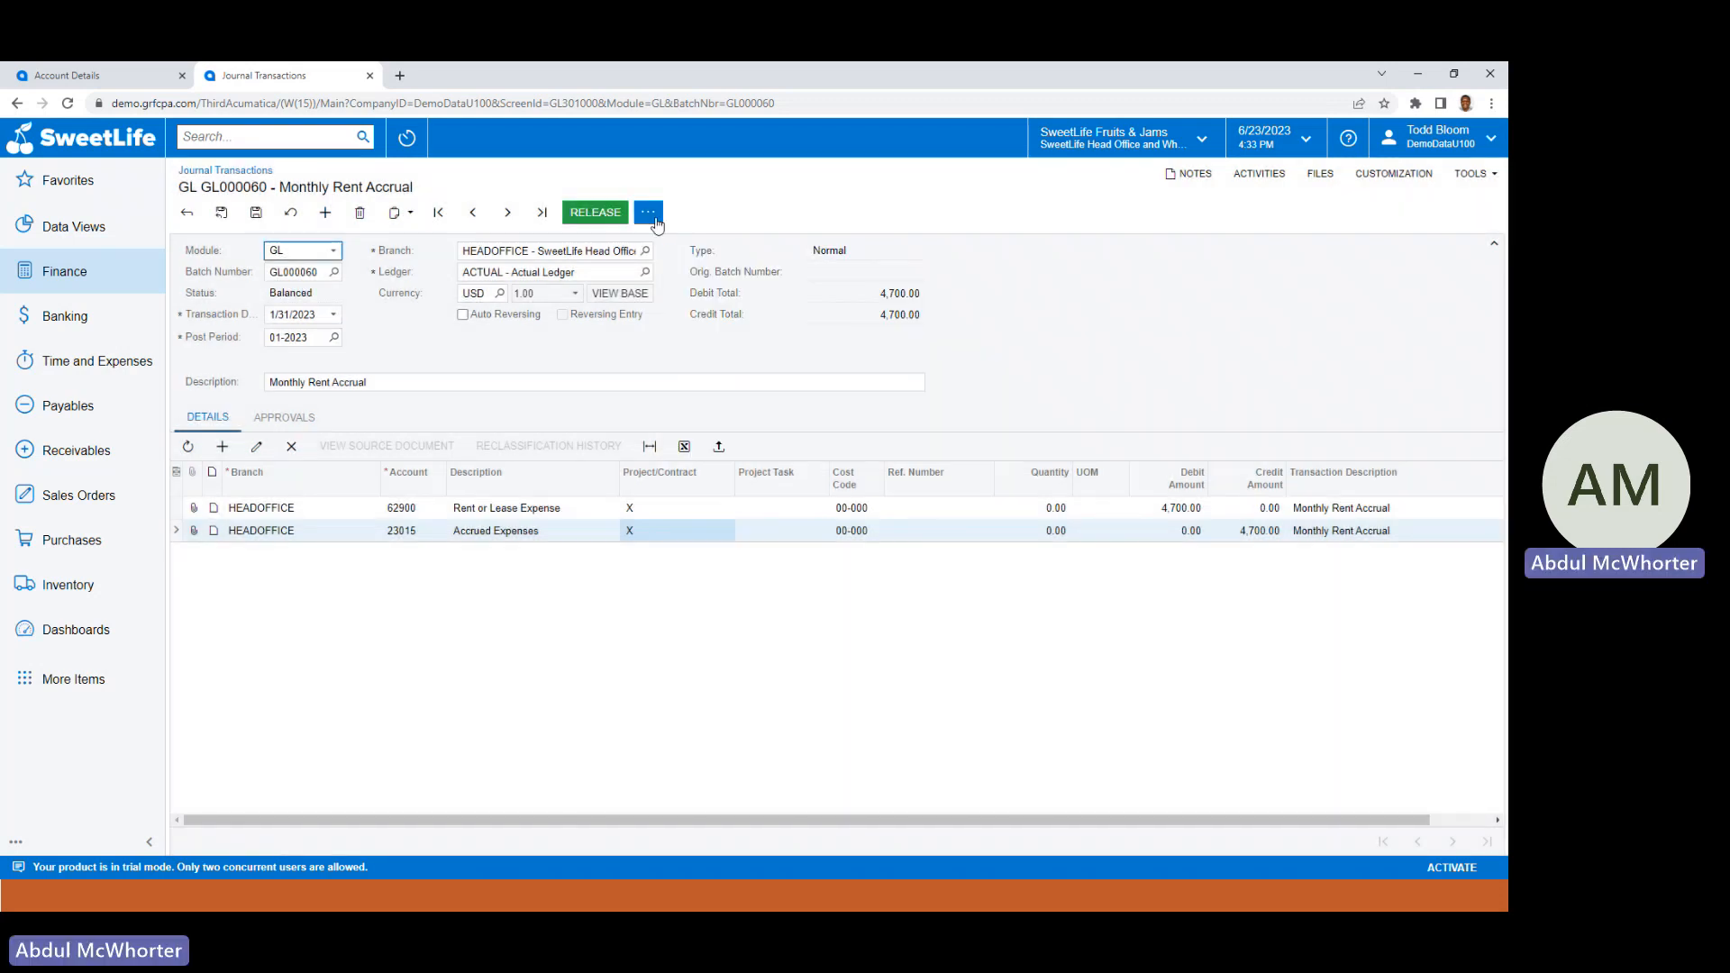
Add the balanced Monthly Rent Accrual batch to a new recurring schedule.
left_click(648, 213)
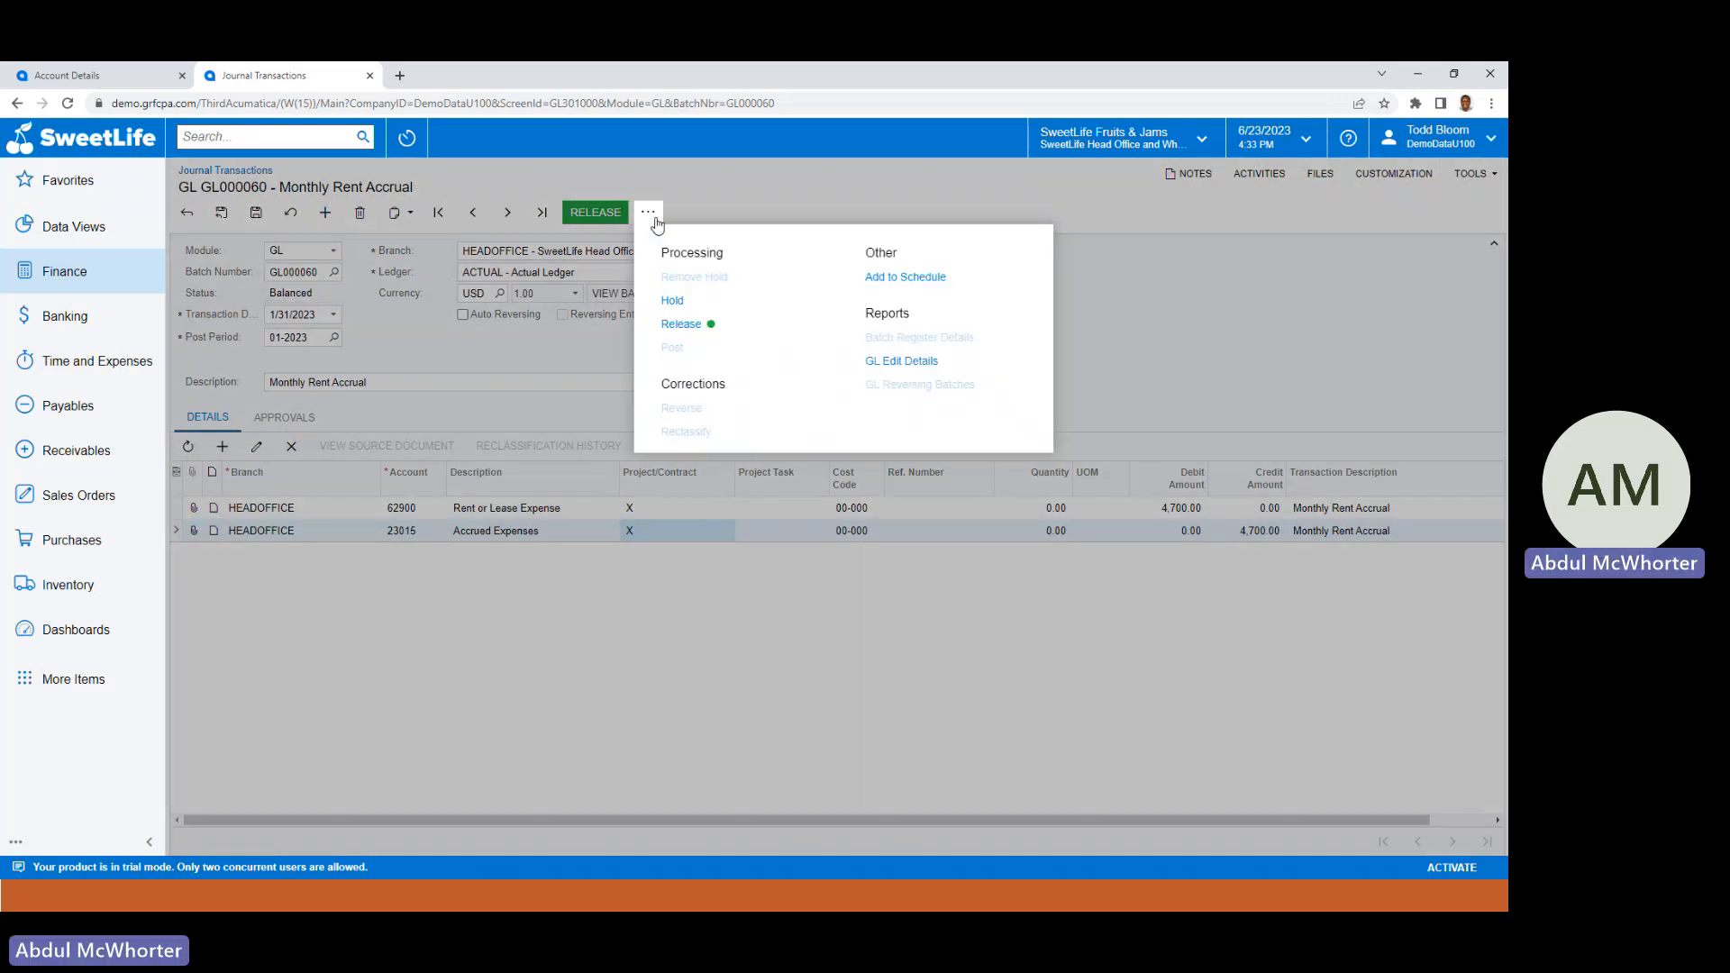
left_click(773, 192)
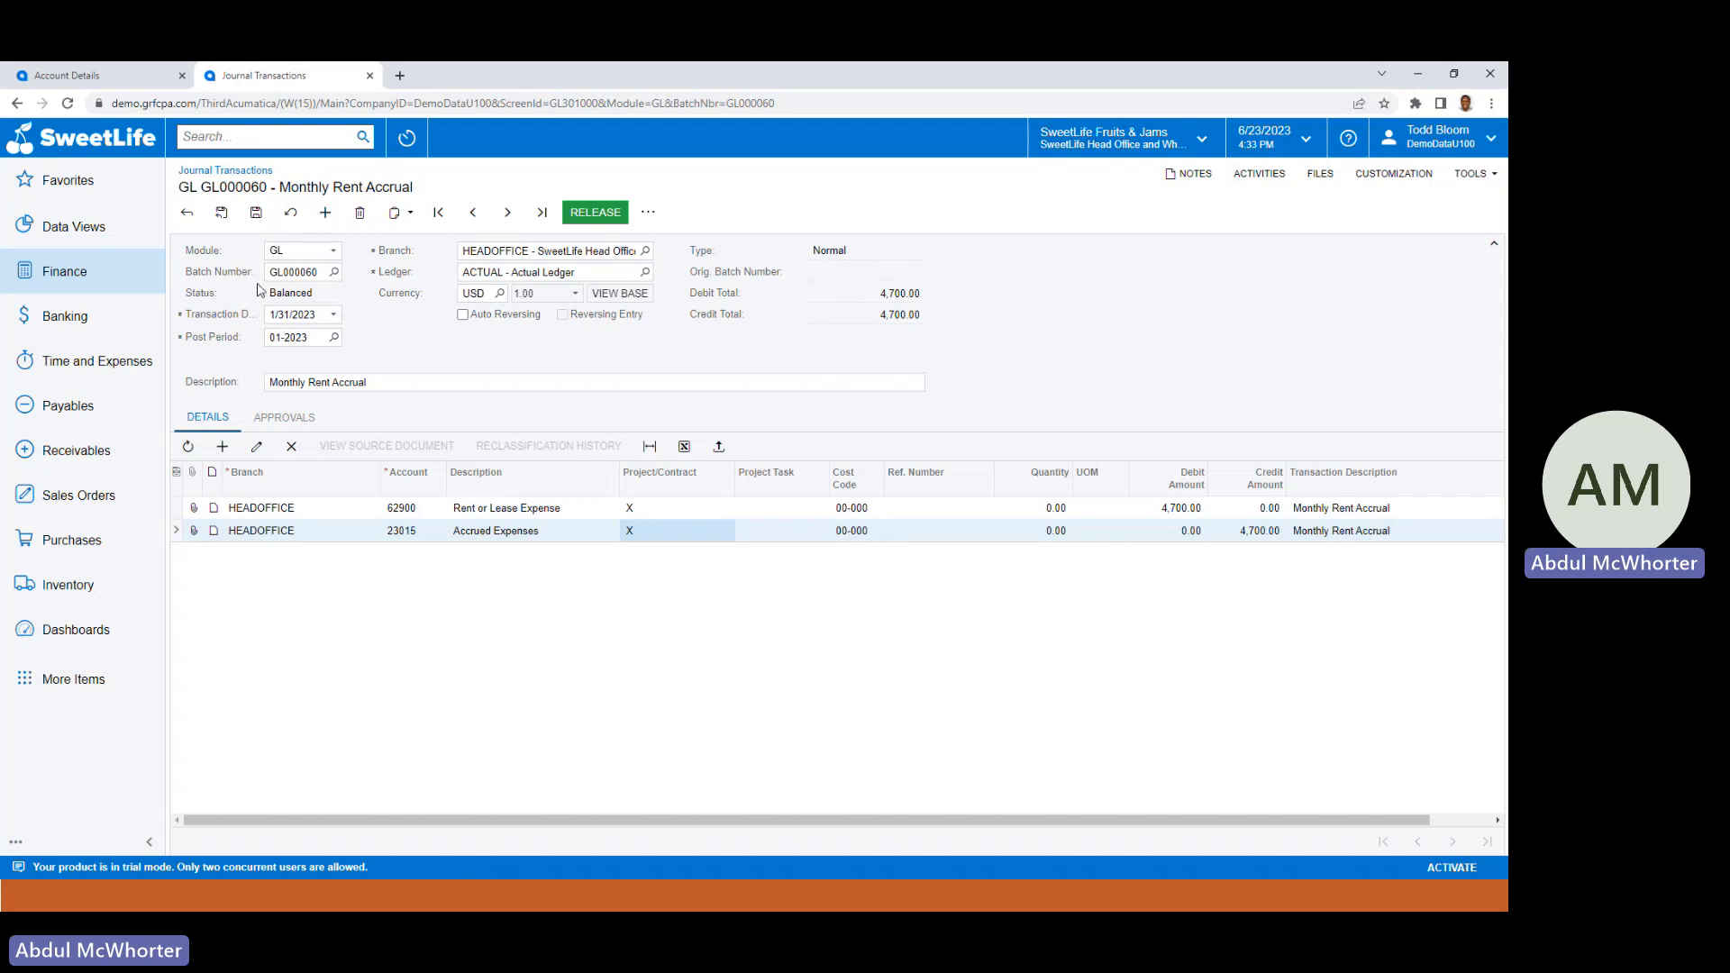
left_click(647, 214)
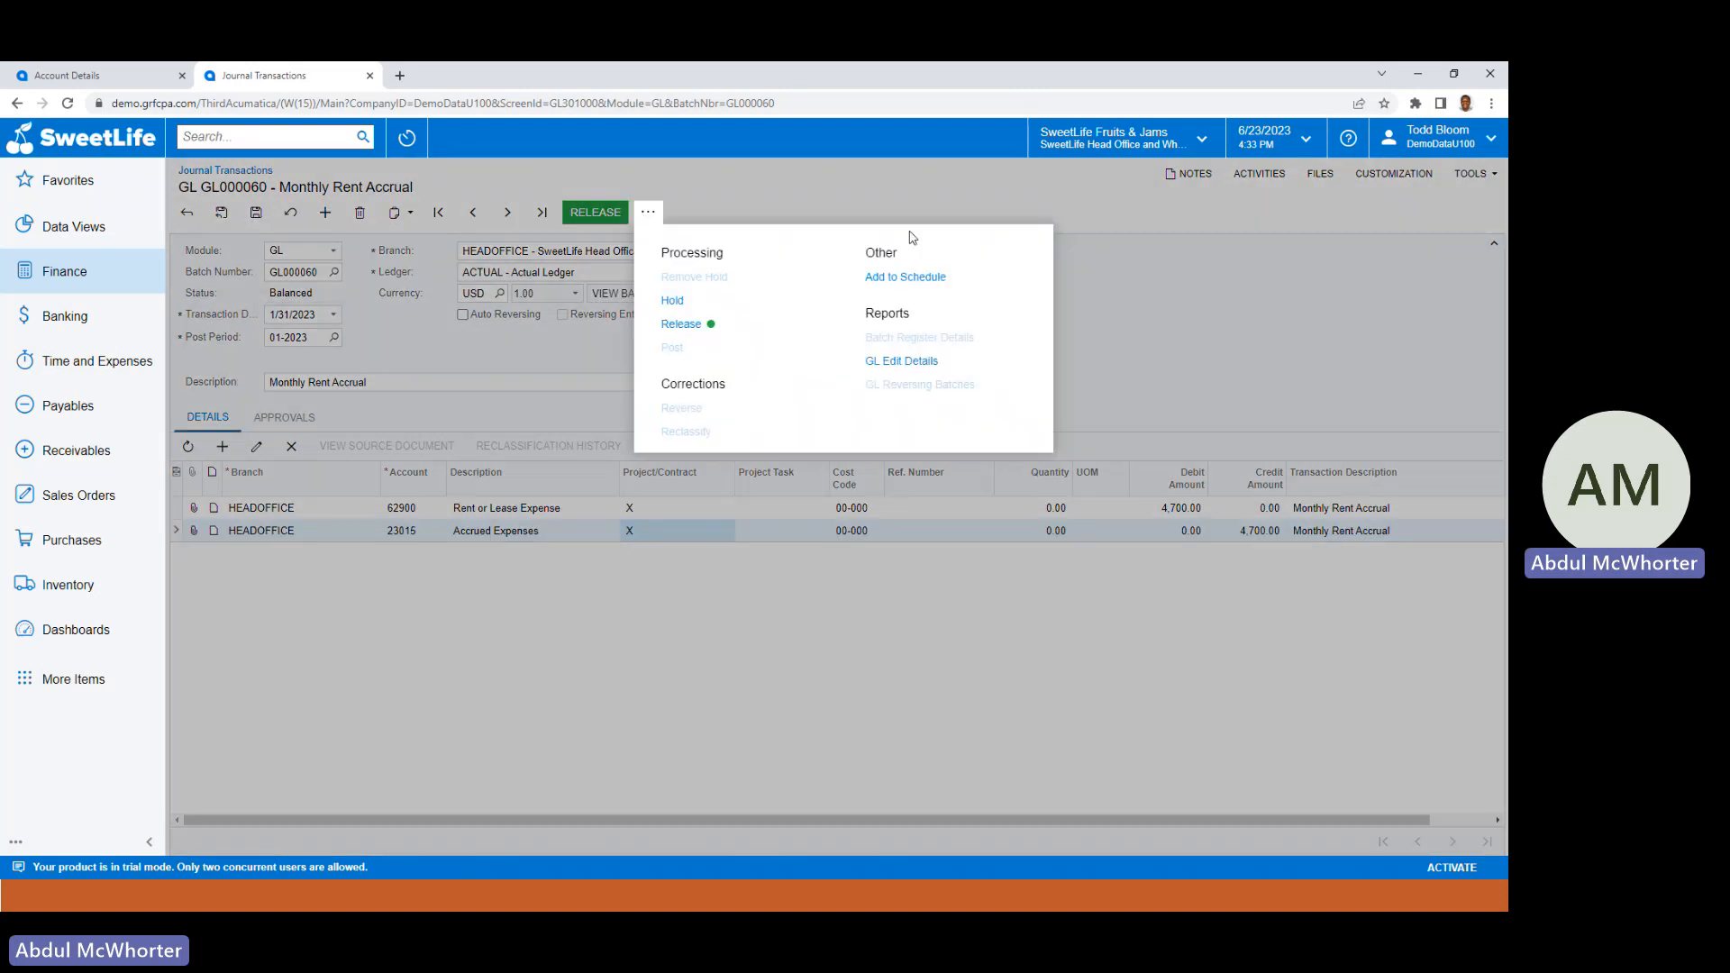
left_click(928, 280)
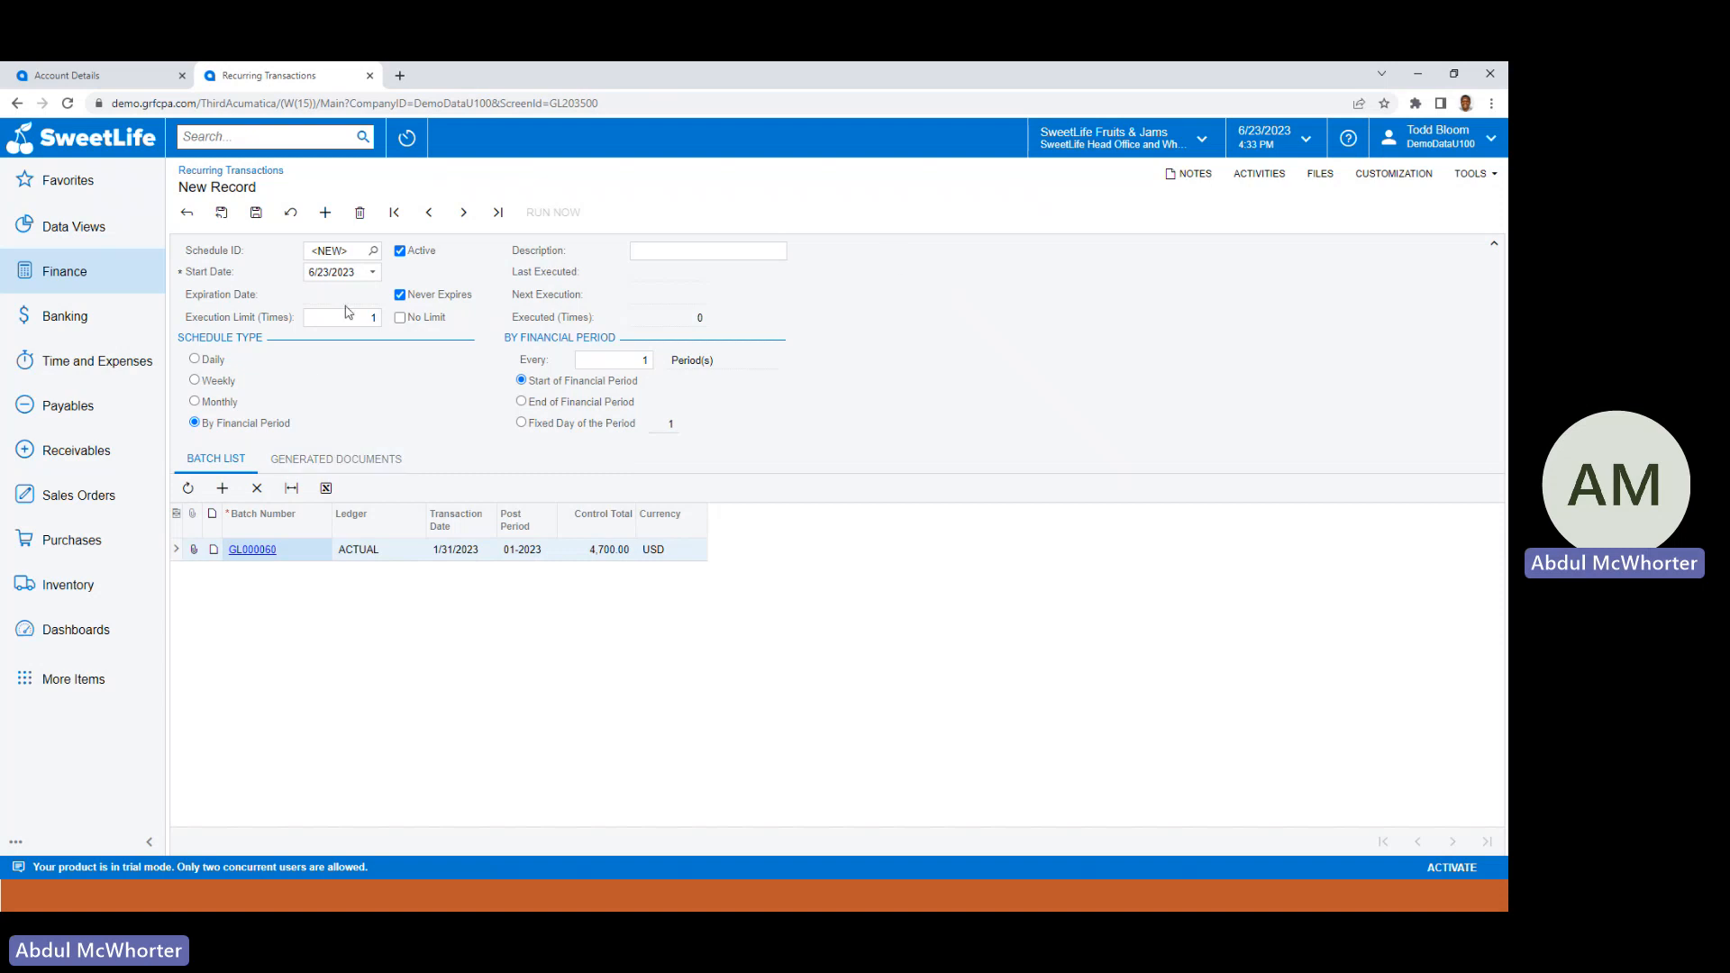
Set the schedule's start date to 1/31/2023 and its execution limit to 12 times, keeping Never Expires enabled.
left_click(373, 272)
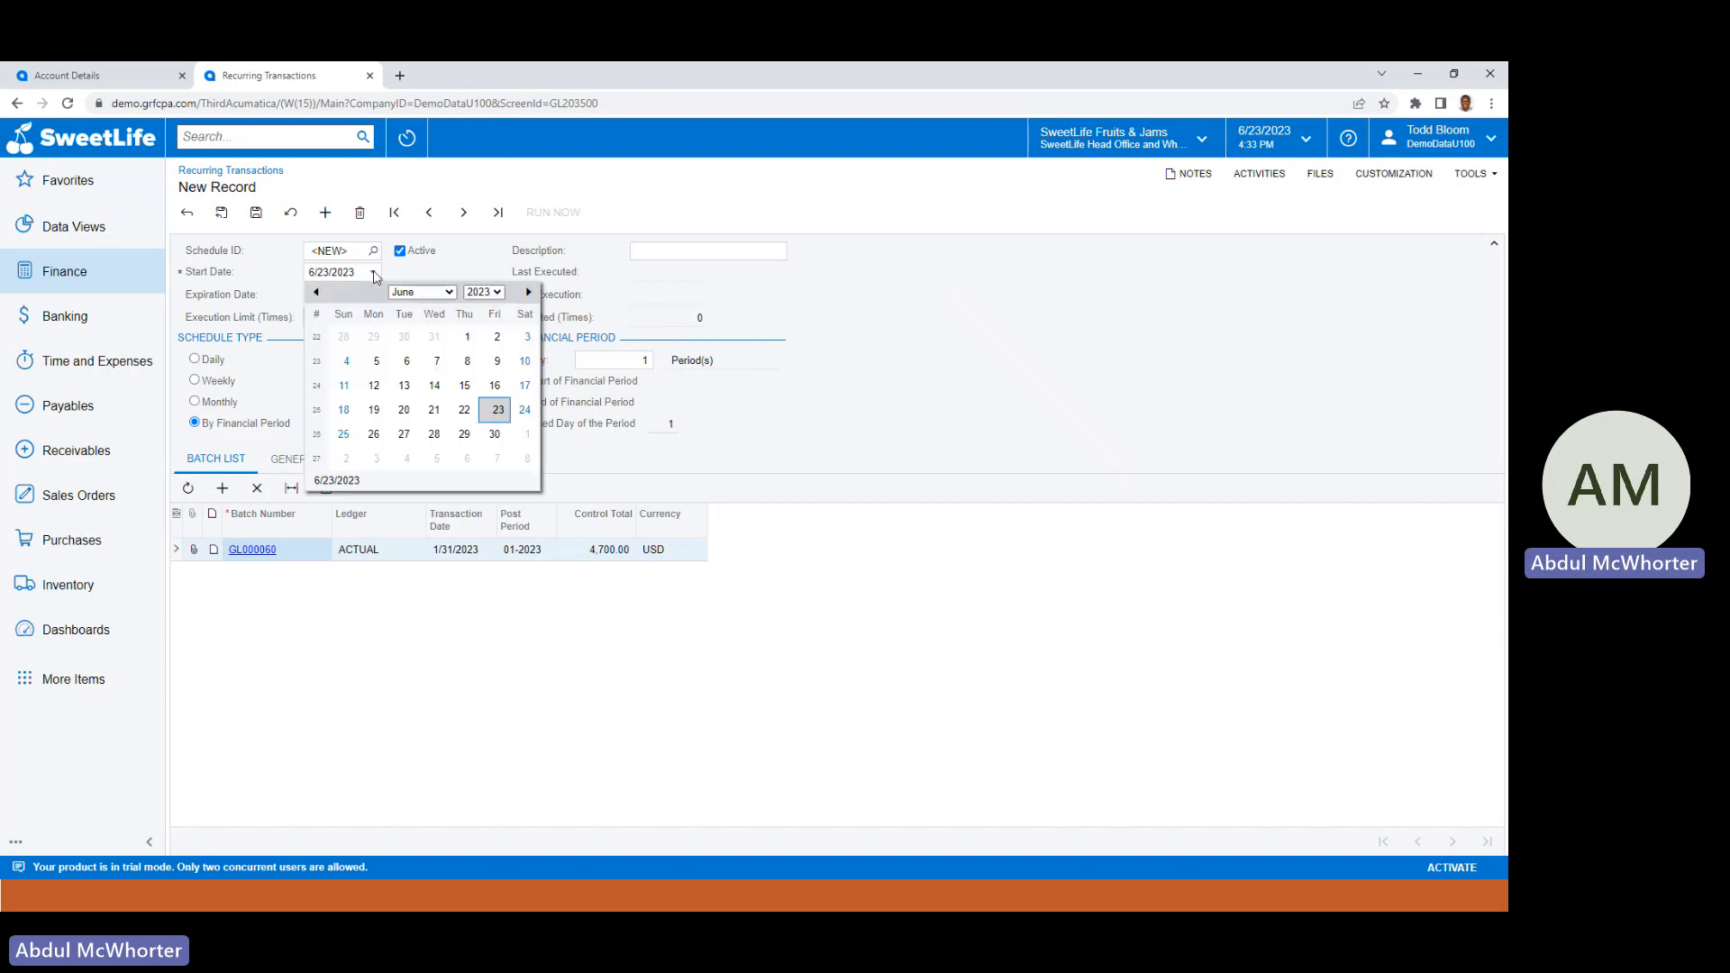
left_click(455, 300)
left_click(419, 306)
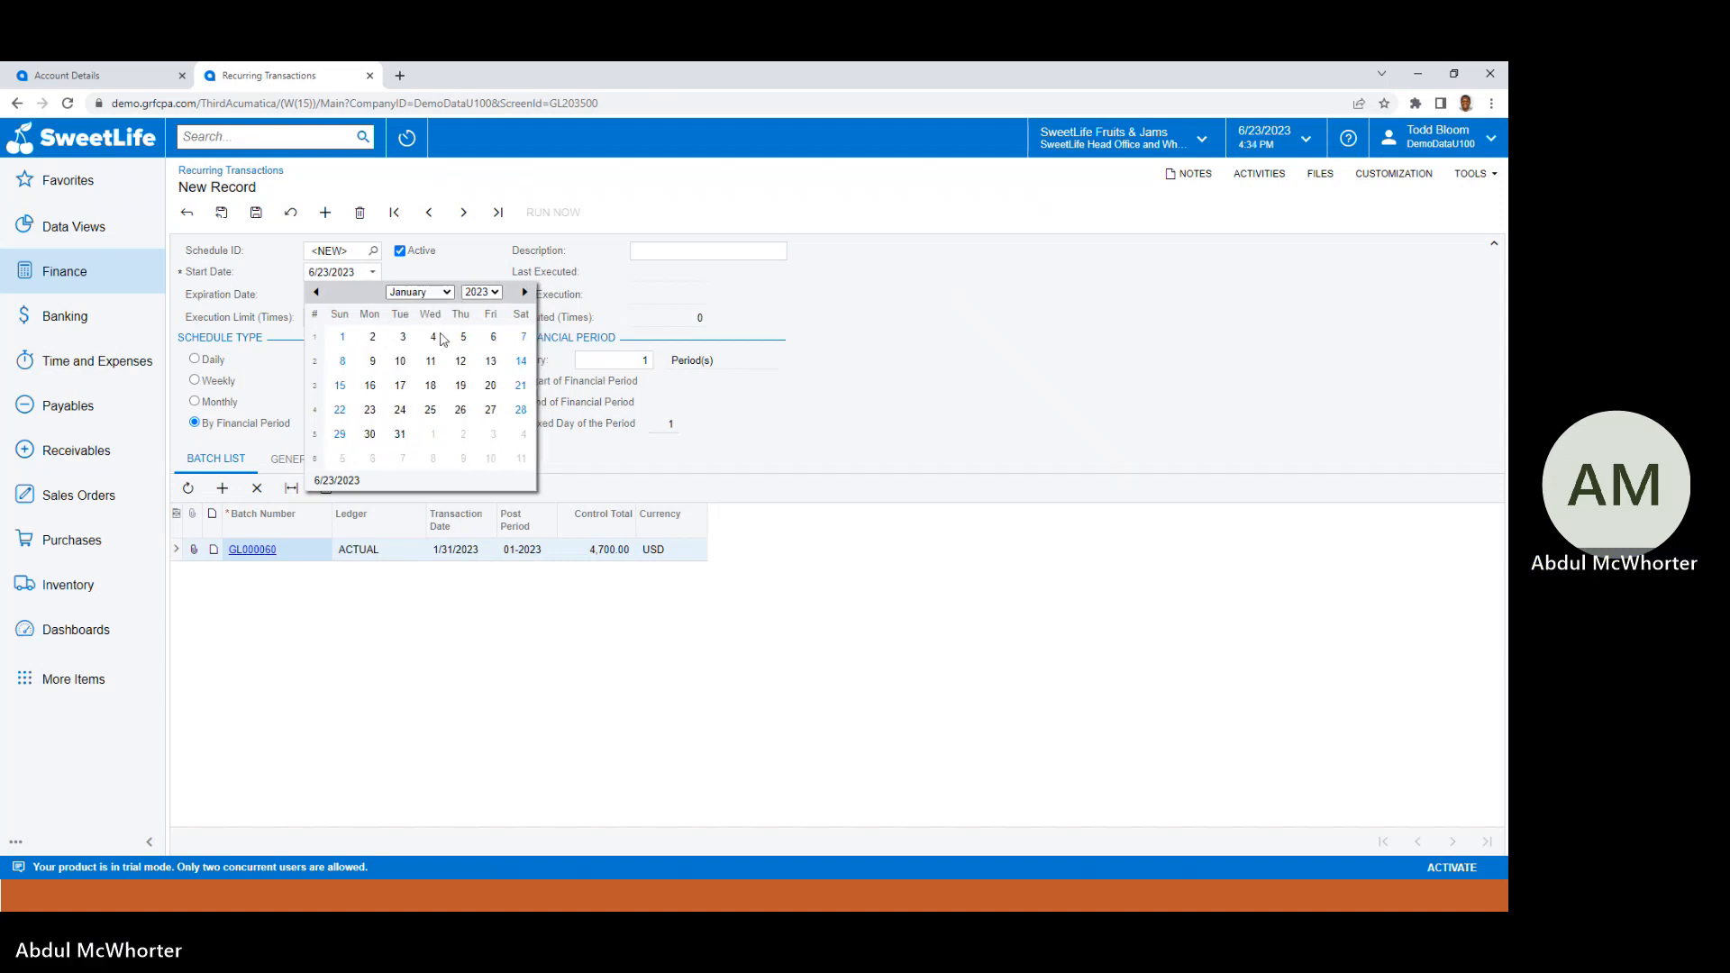
left_click(399, 435)
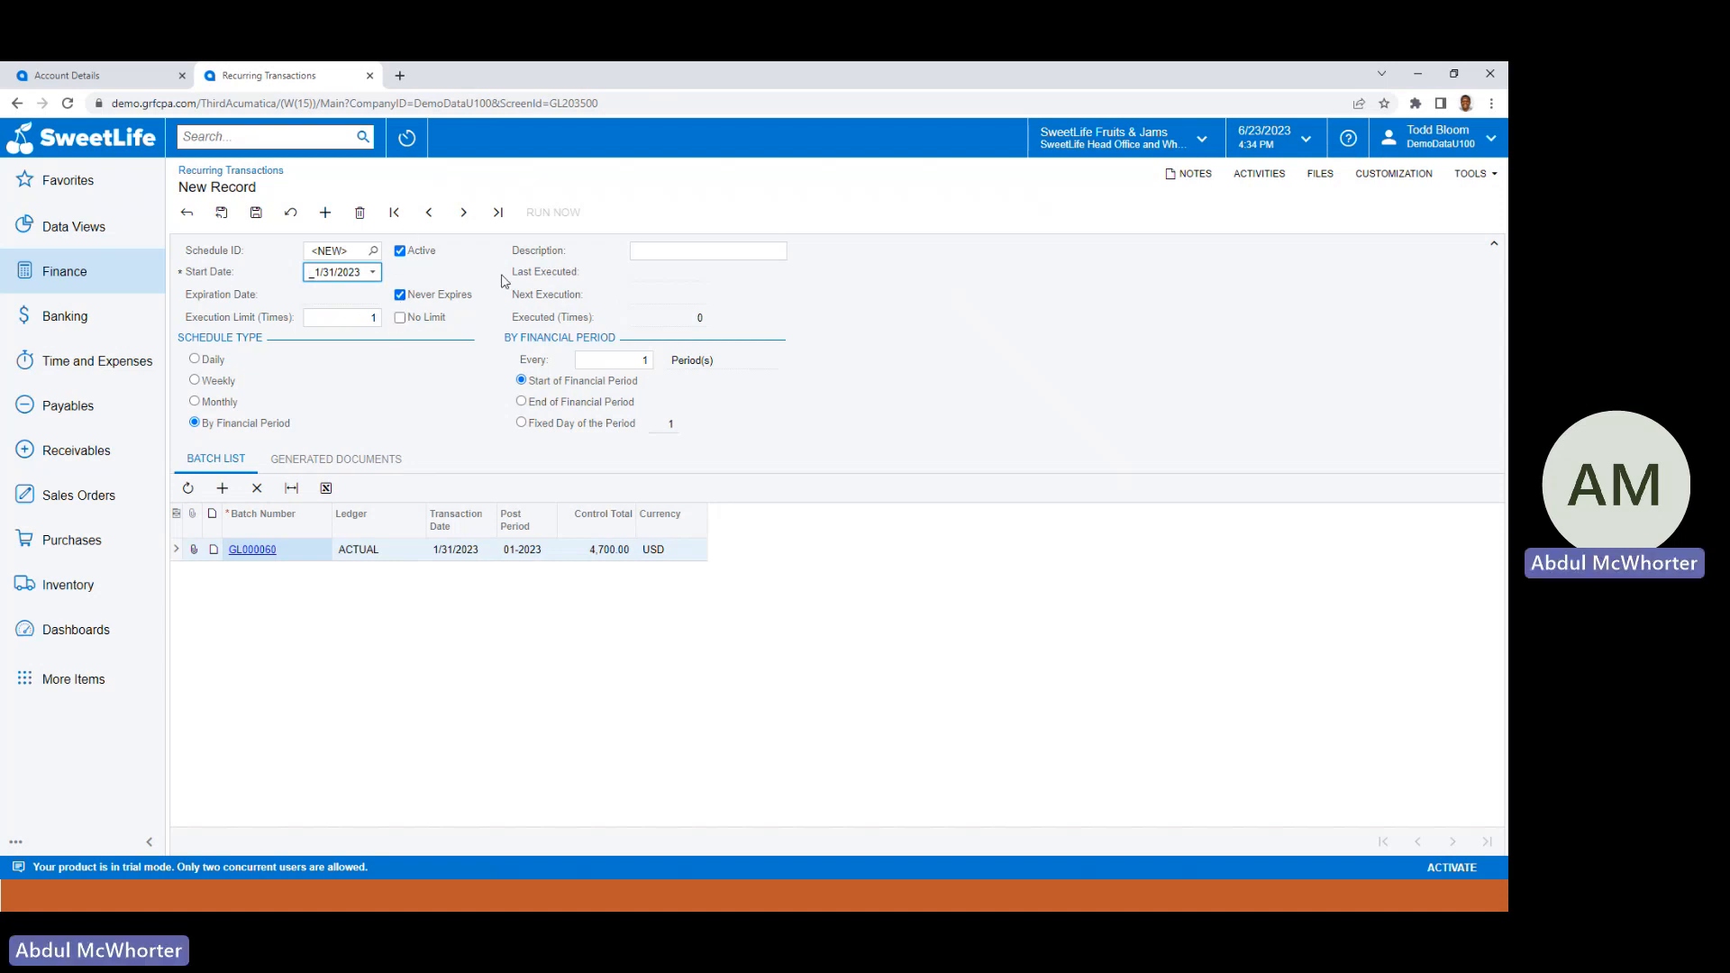
left_click(400, 295)
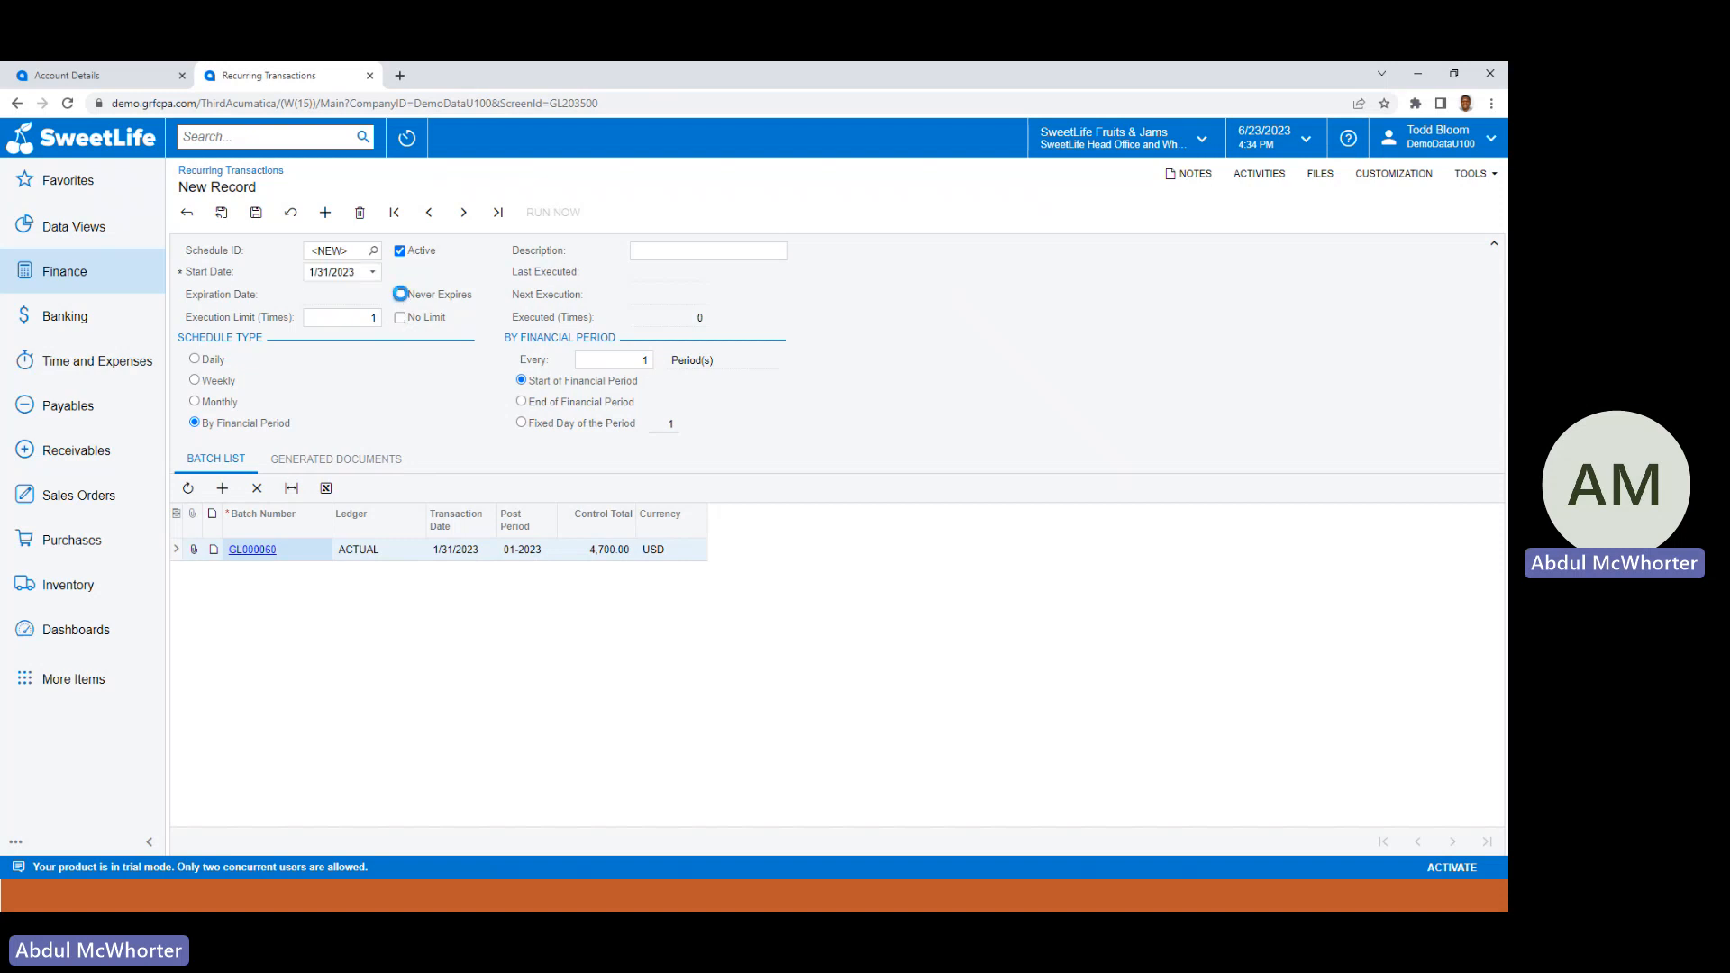
left_click(400, 295)
left_click(364, 318)
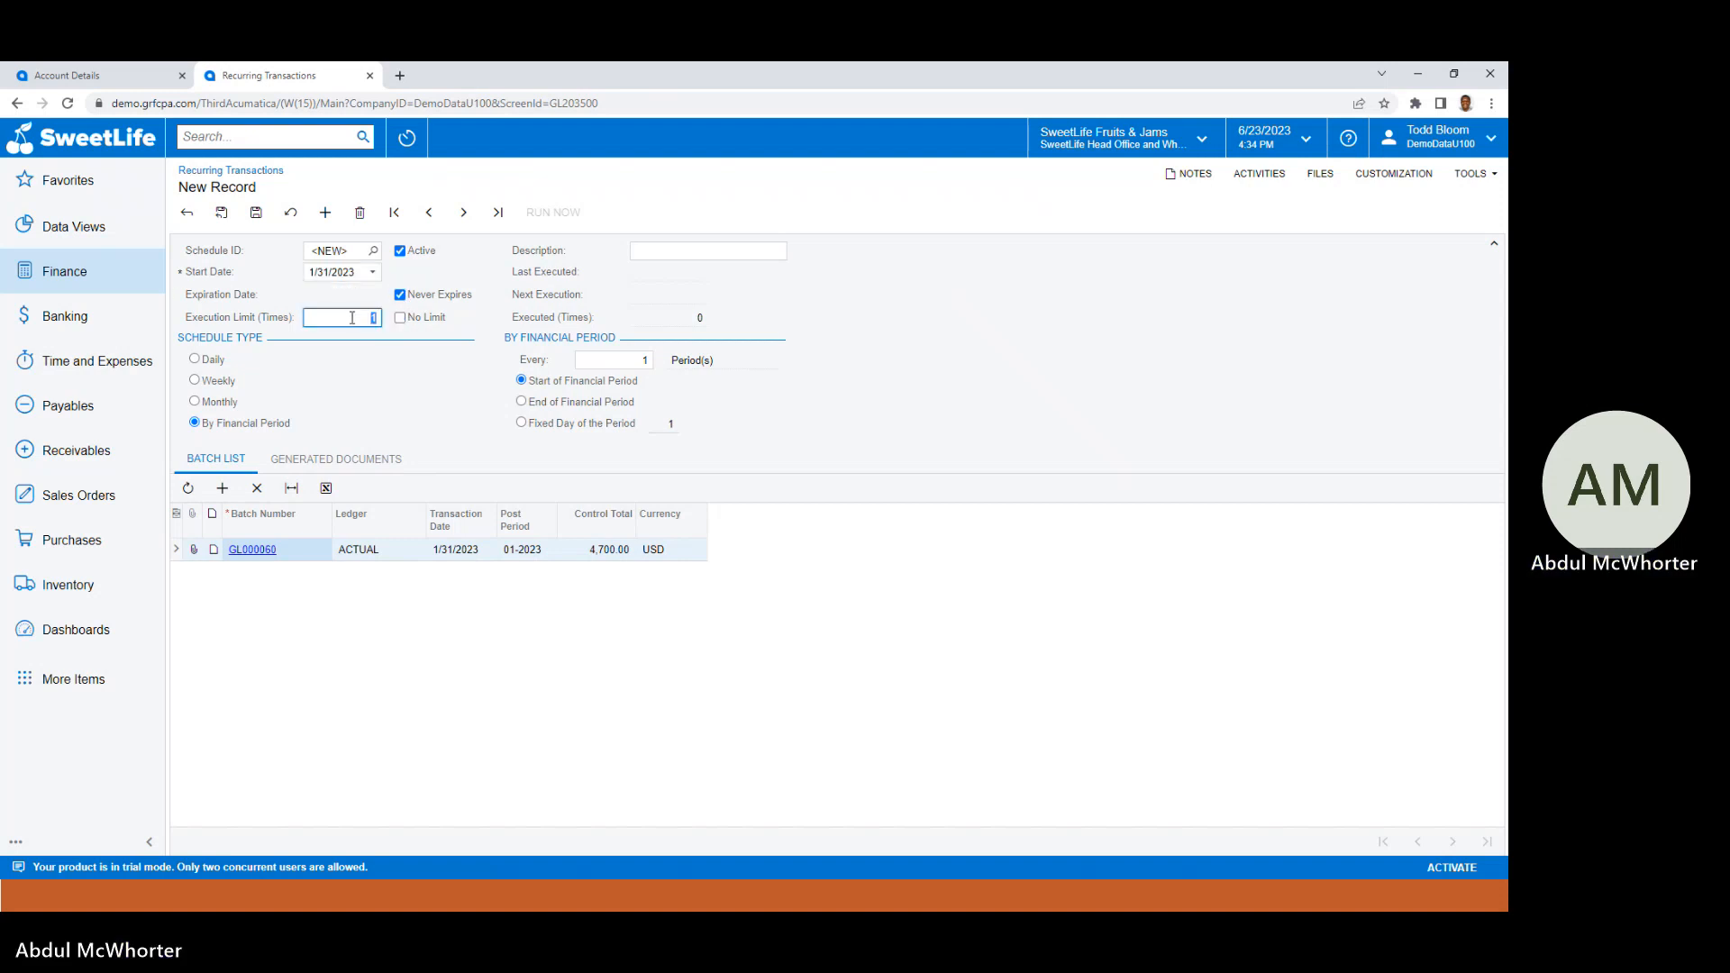
type("12")
Enter "Monthly Rent Accrual" as the schedule's description.
left_click(663, 255)
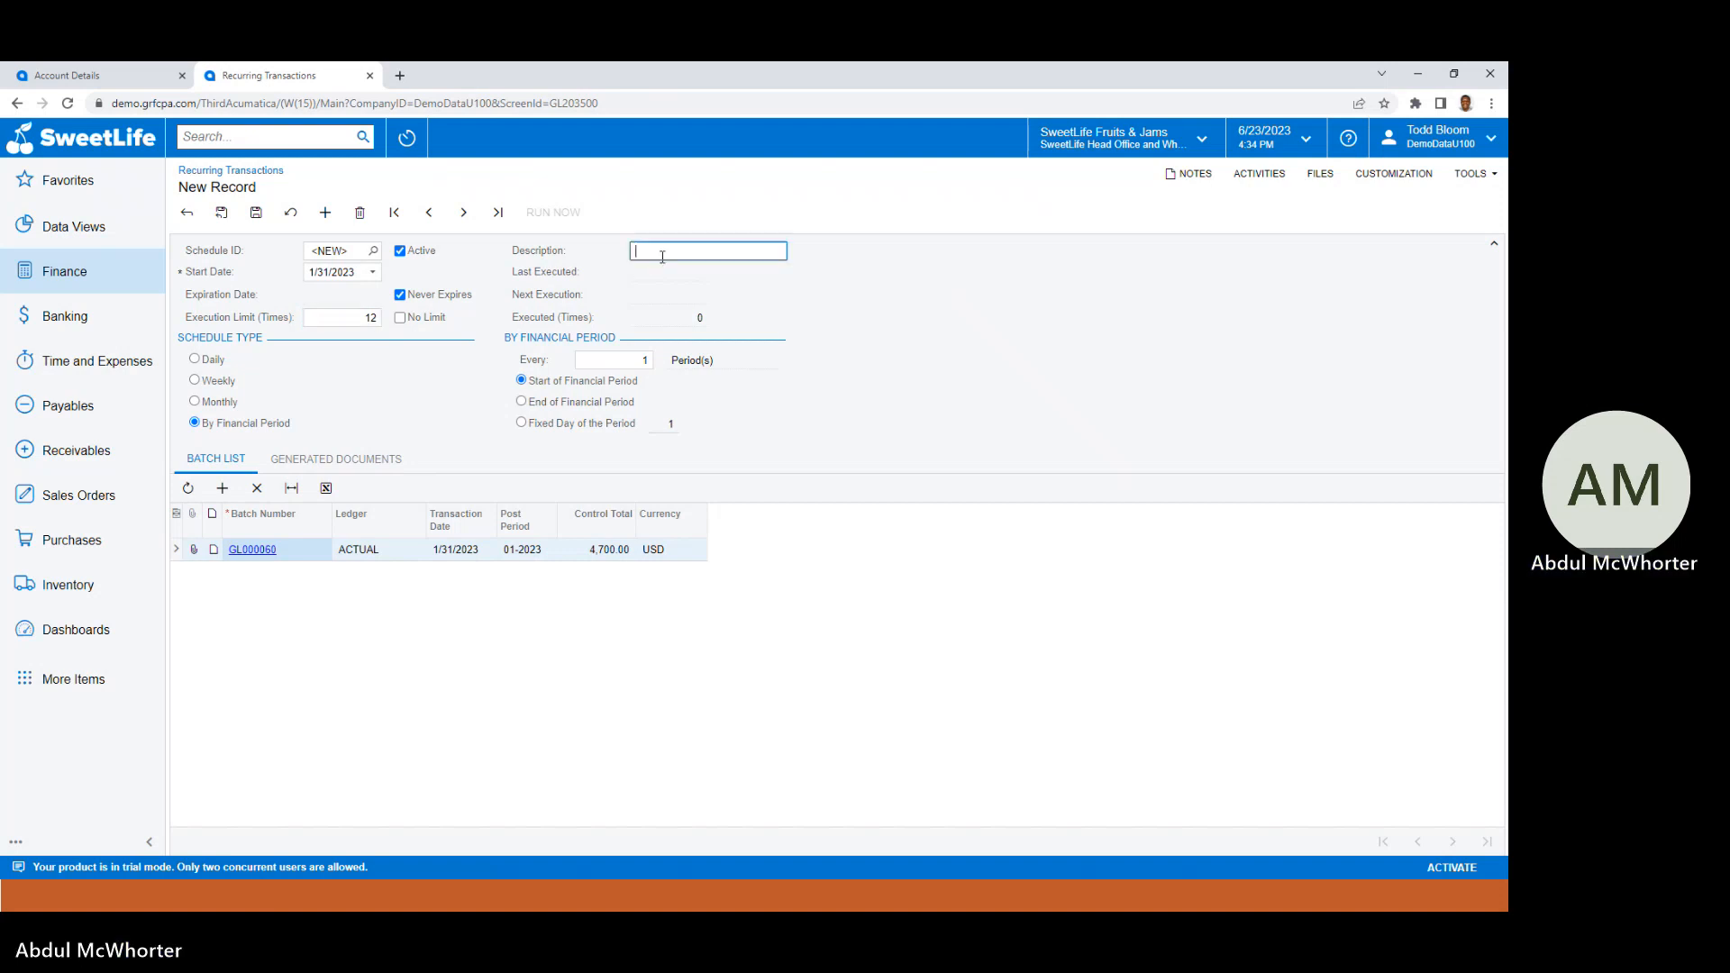
type("M")
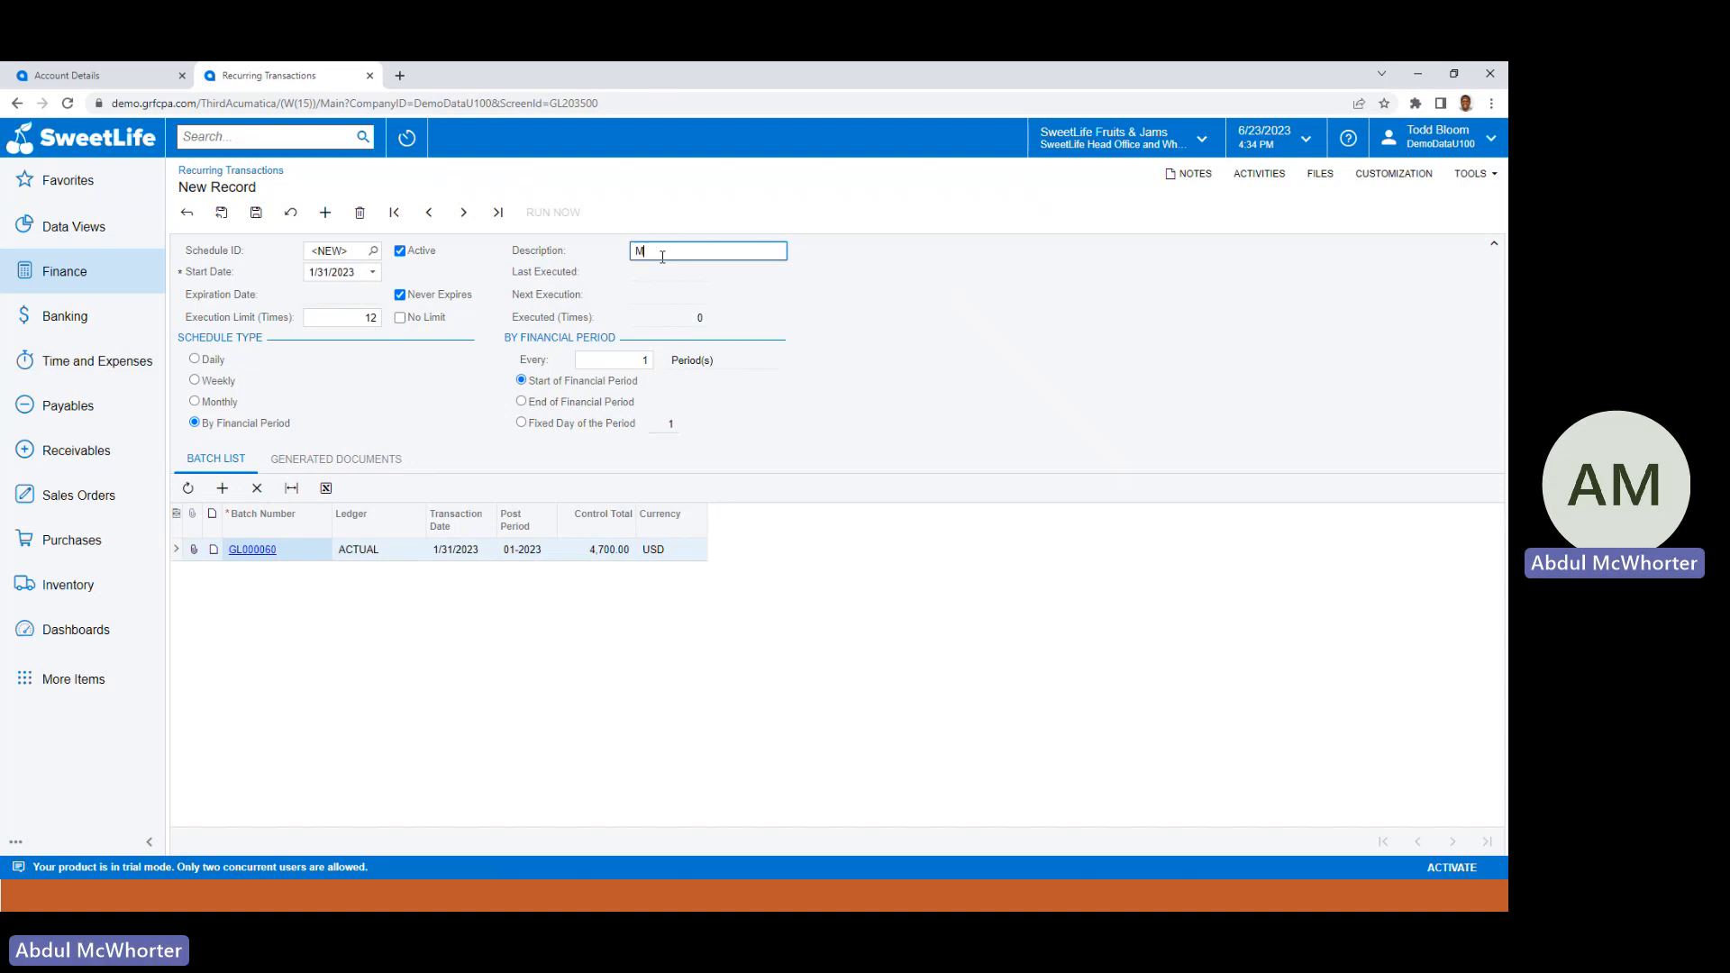
type("onthly Rent Accrual")
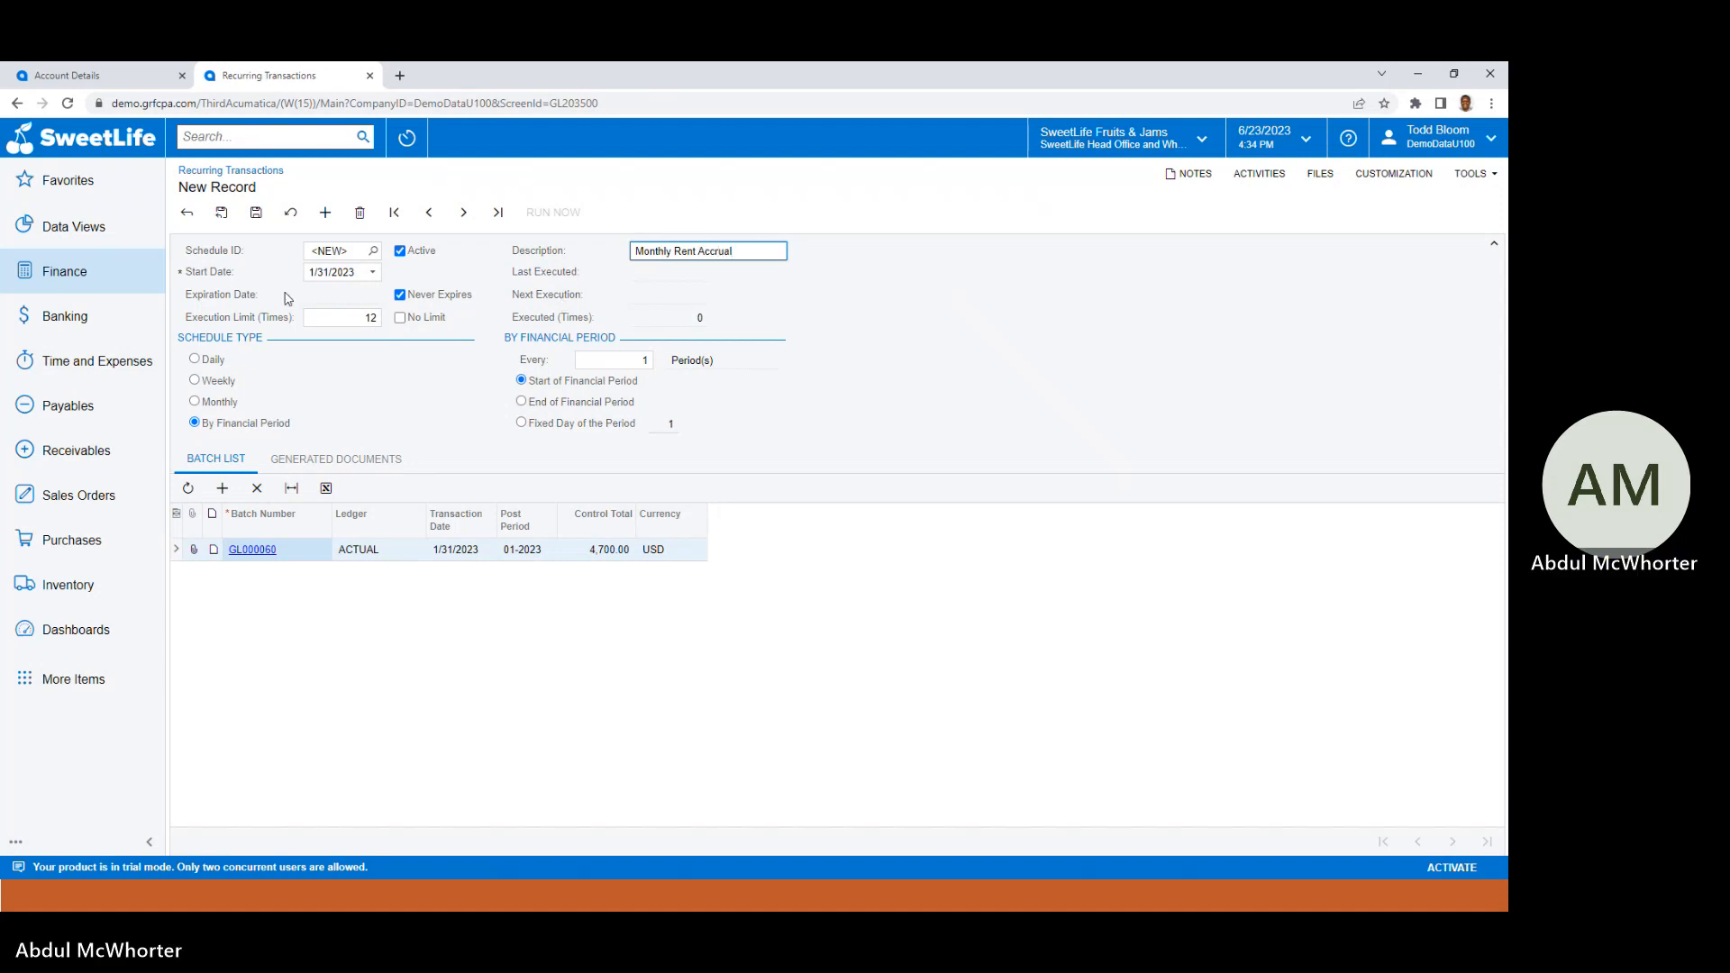
Make the schedule run monthly on day 31 and save it.
left_click(194, 403)
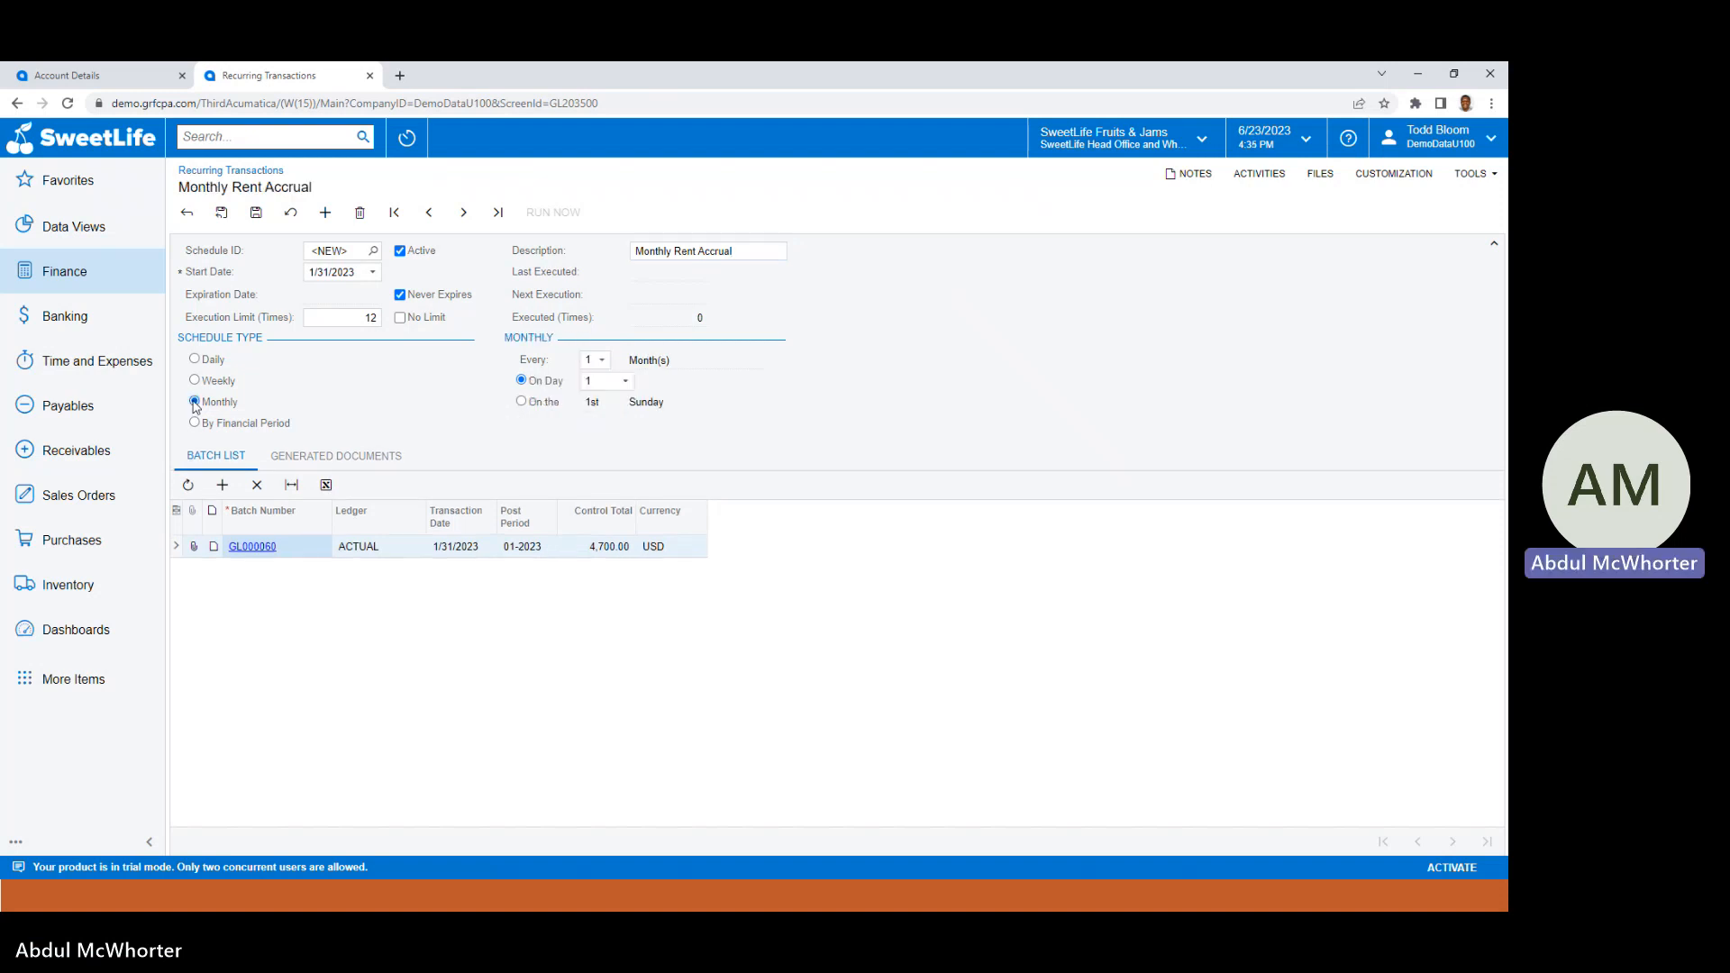
left_click(621, 386)
left_click_drag(627, 430, 629, 525)
left_click(609, 548)
left_click(258, 216)
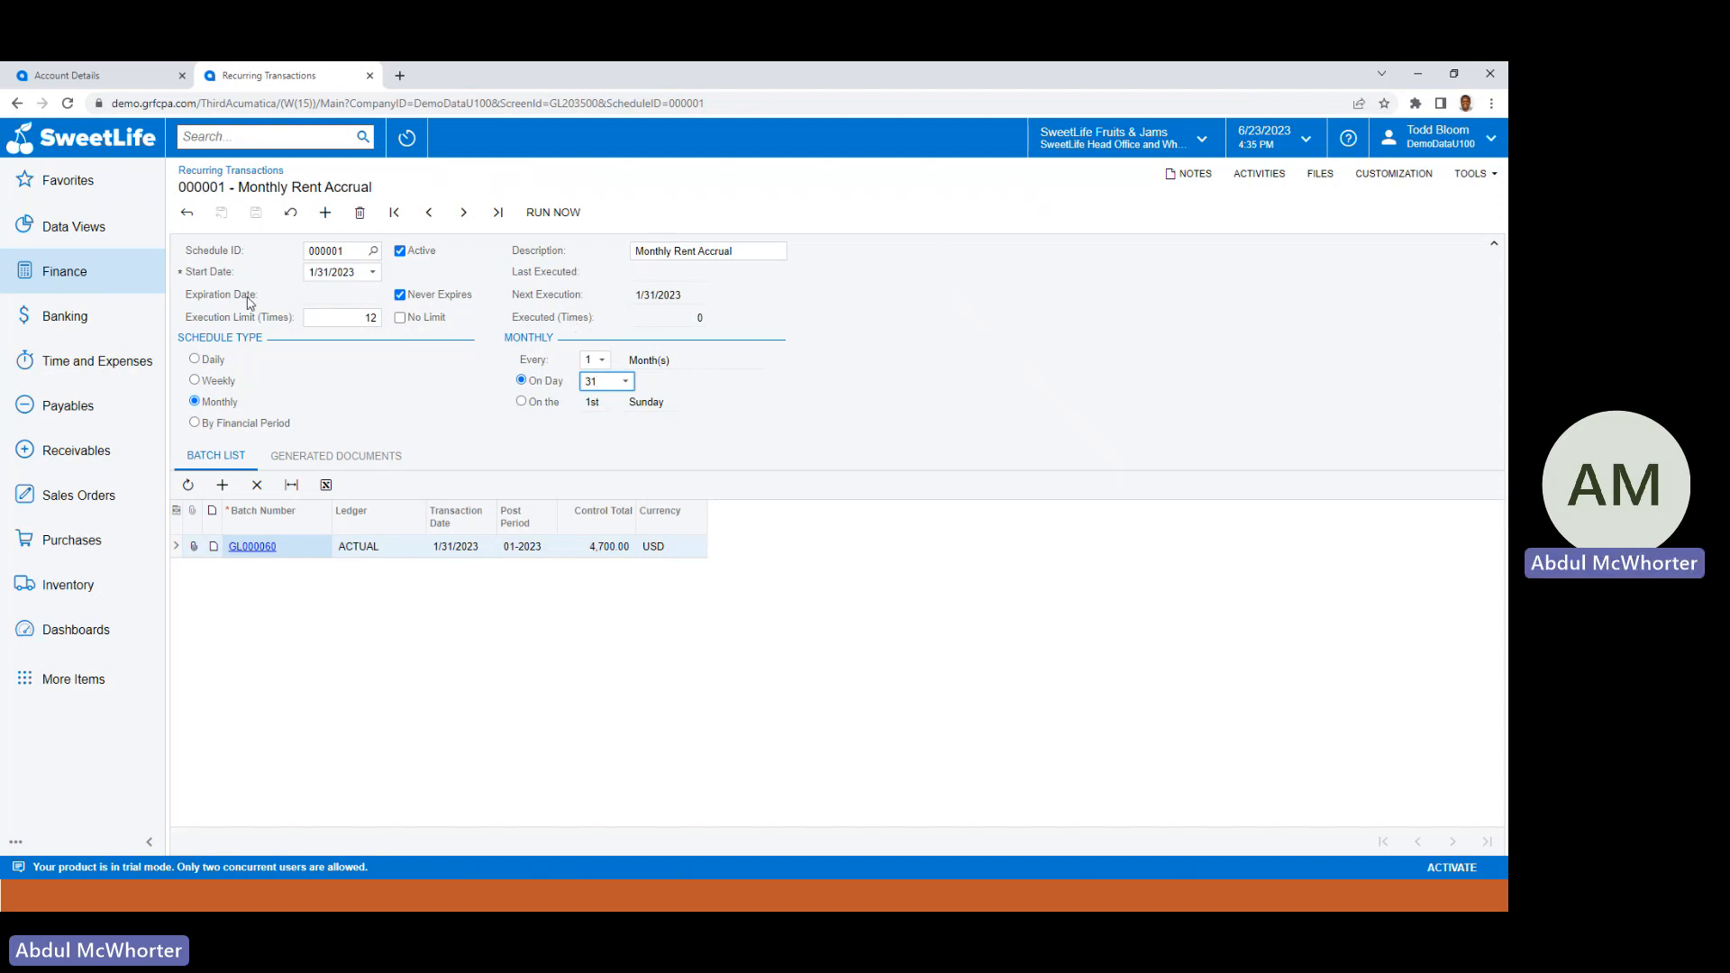
Open Generate Recurring Transactions in the Finance area and set the execution date to 1/31/2023.
mouse_move(248, 303)
left_click(90, 271)
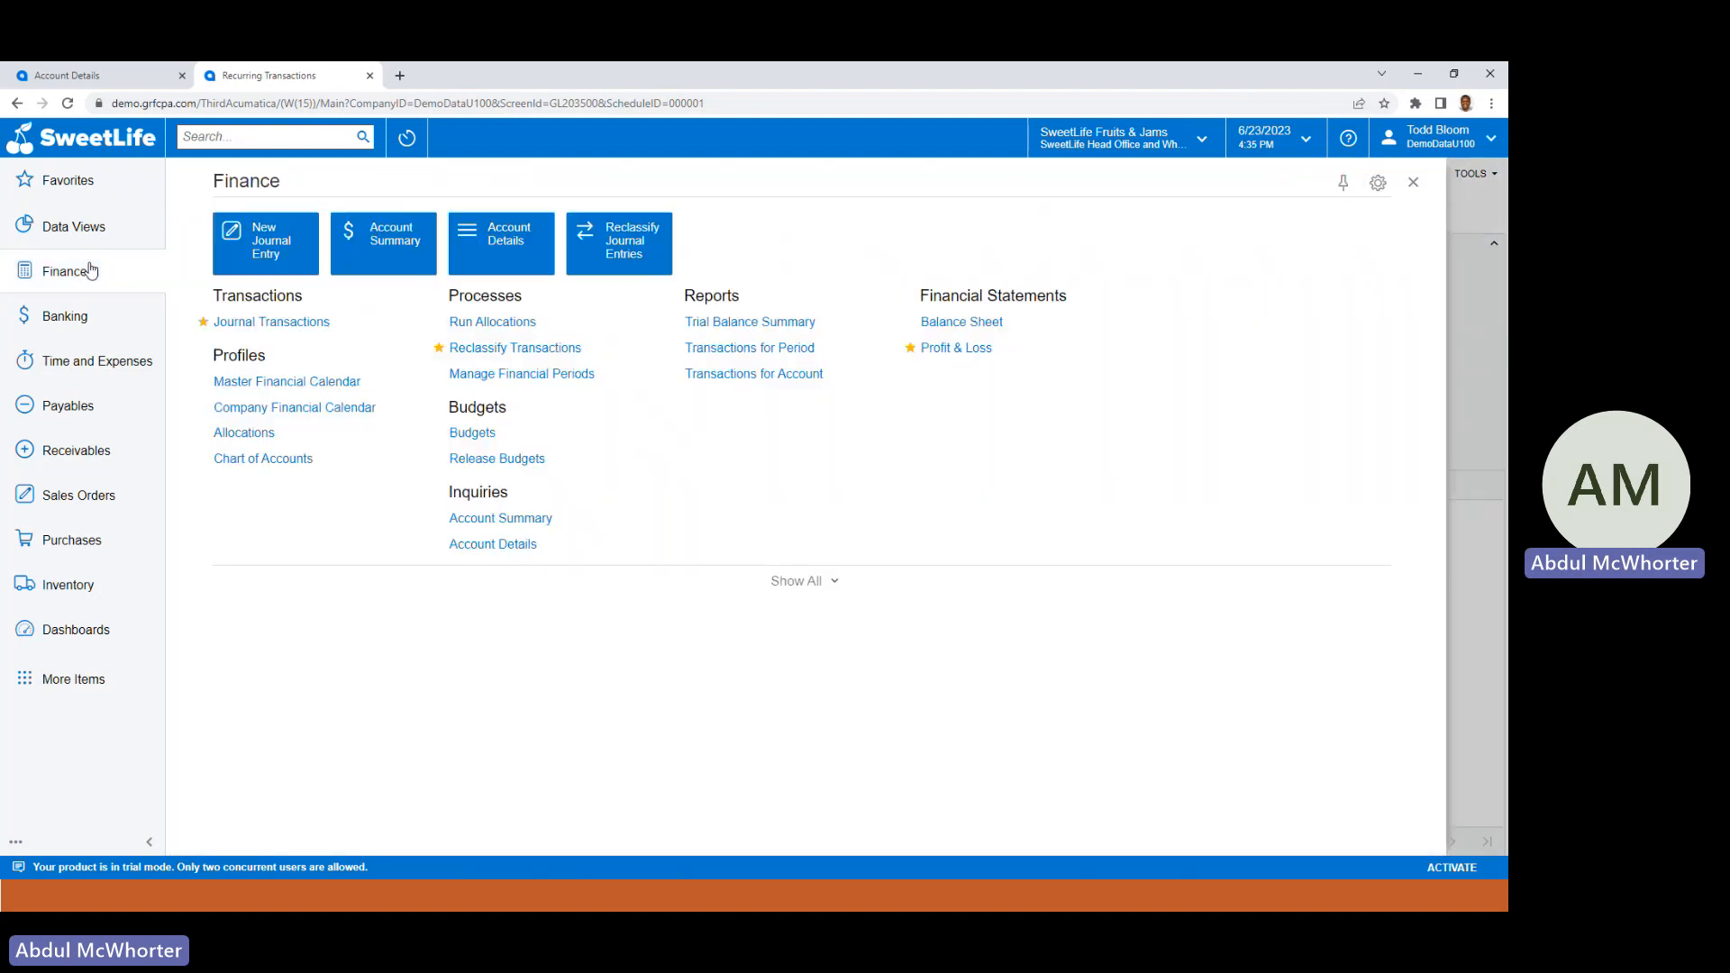
left_click(796, 581)
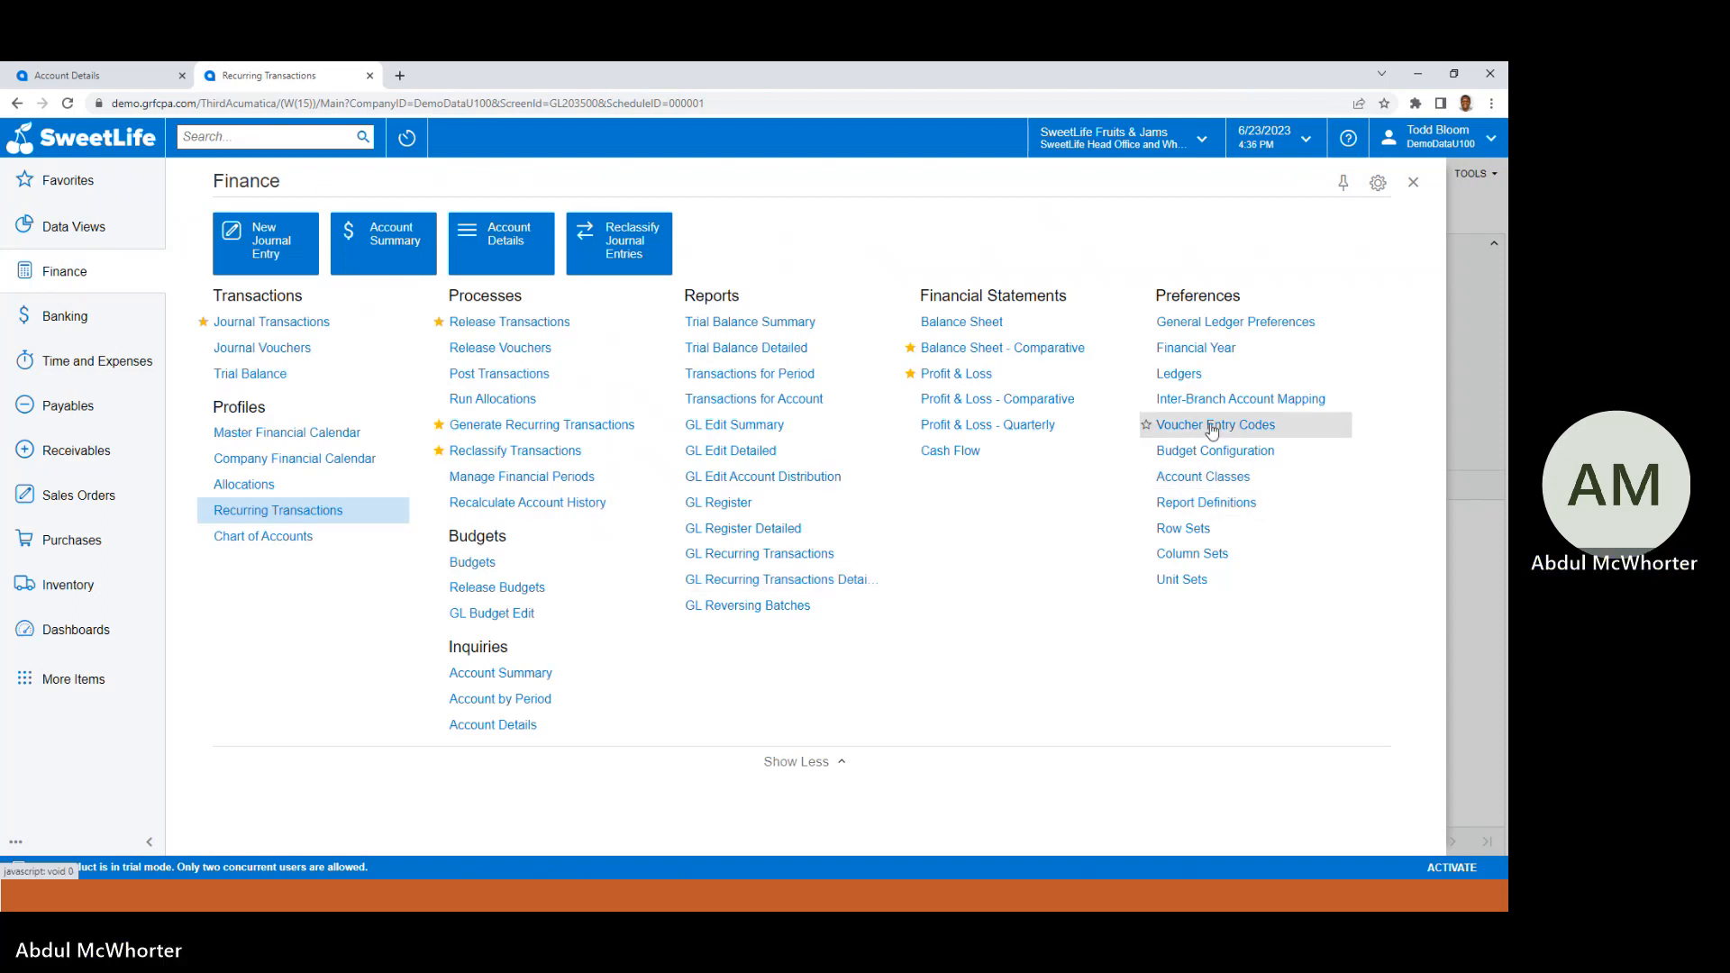
left_click(561, 425)
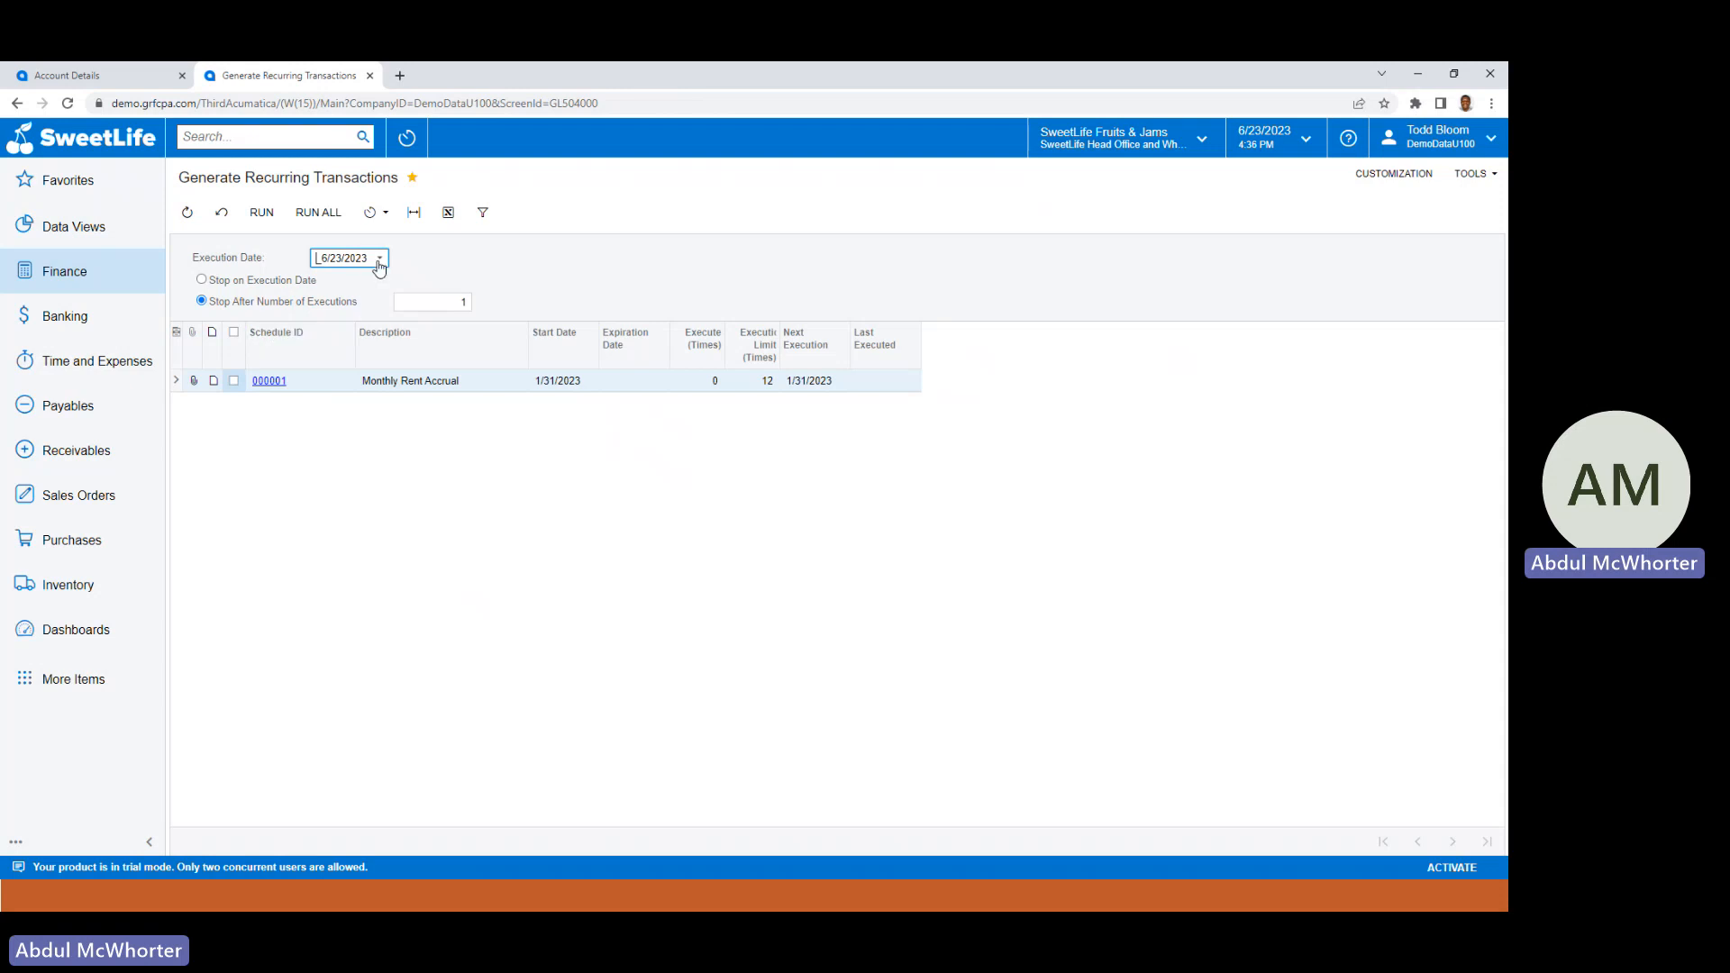
left_click(380, 258)
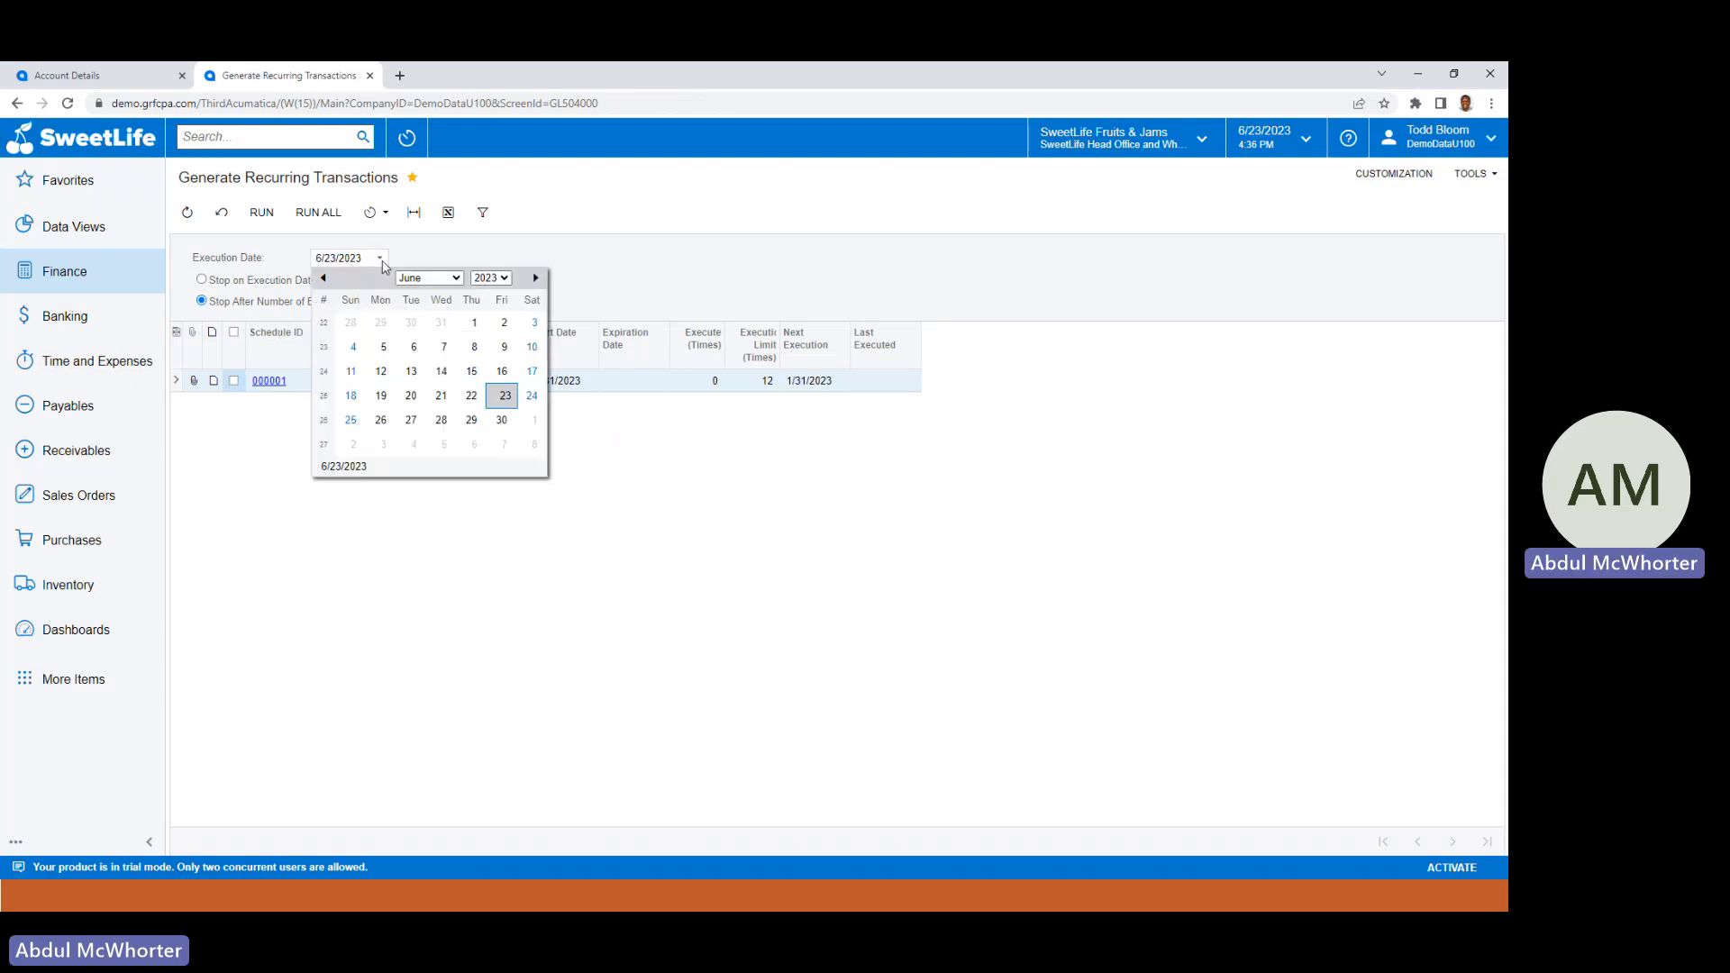
left_click(429, 277)
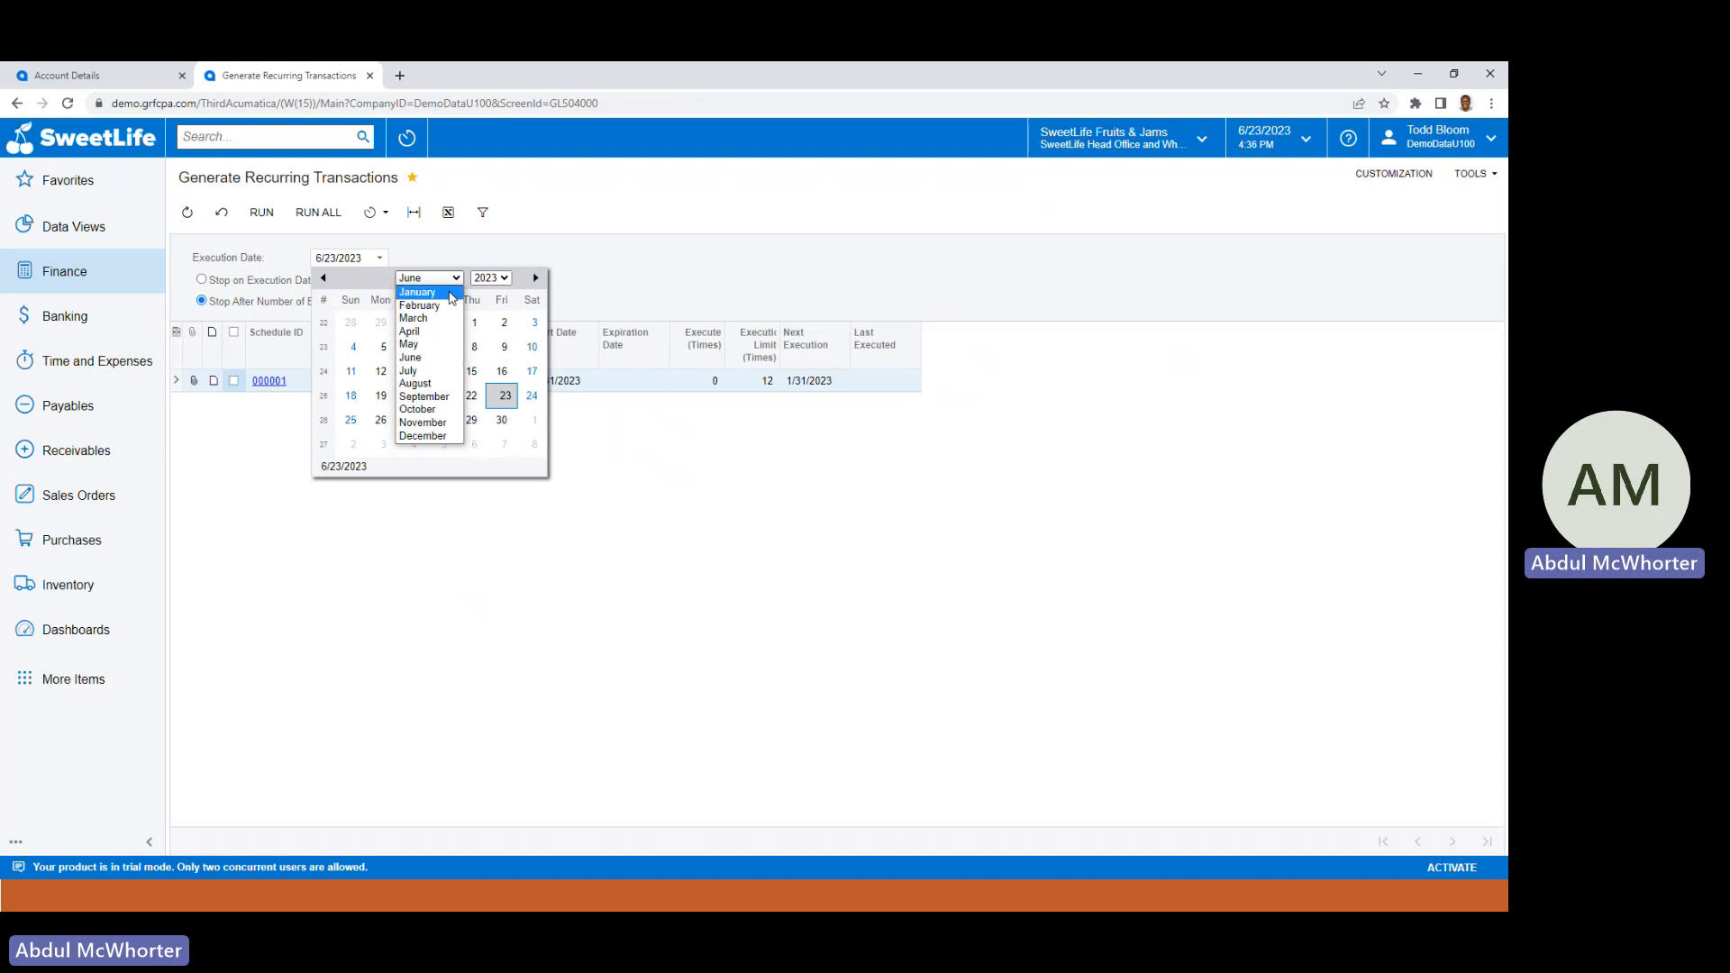
left_click(450, 290)
left_click(407, 420)
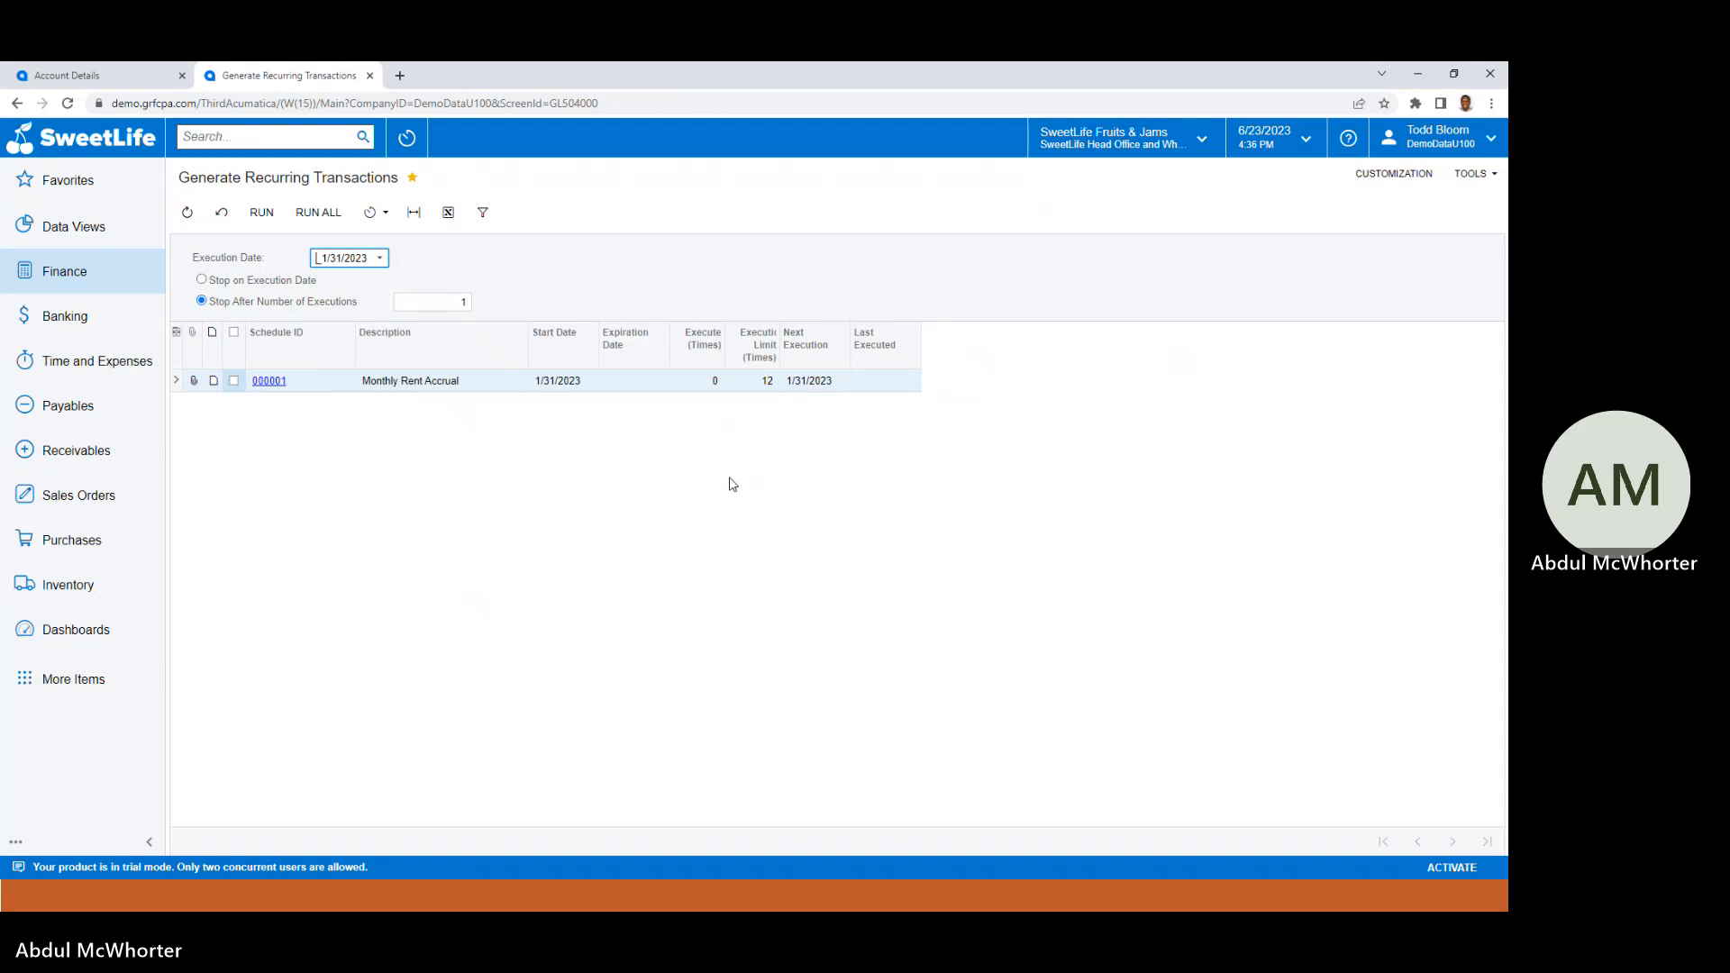
Select the Monthly Rent Accrual schedule and run it to generate its recurring batch.
left_click(232, 386)
left_click(232, 383)
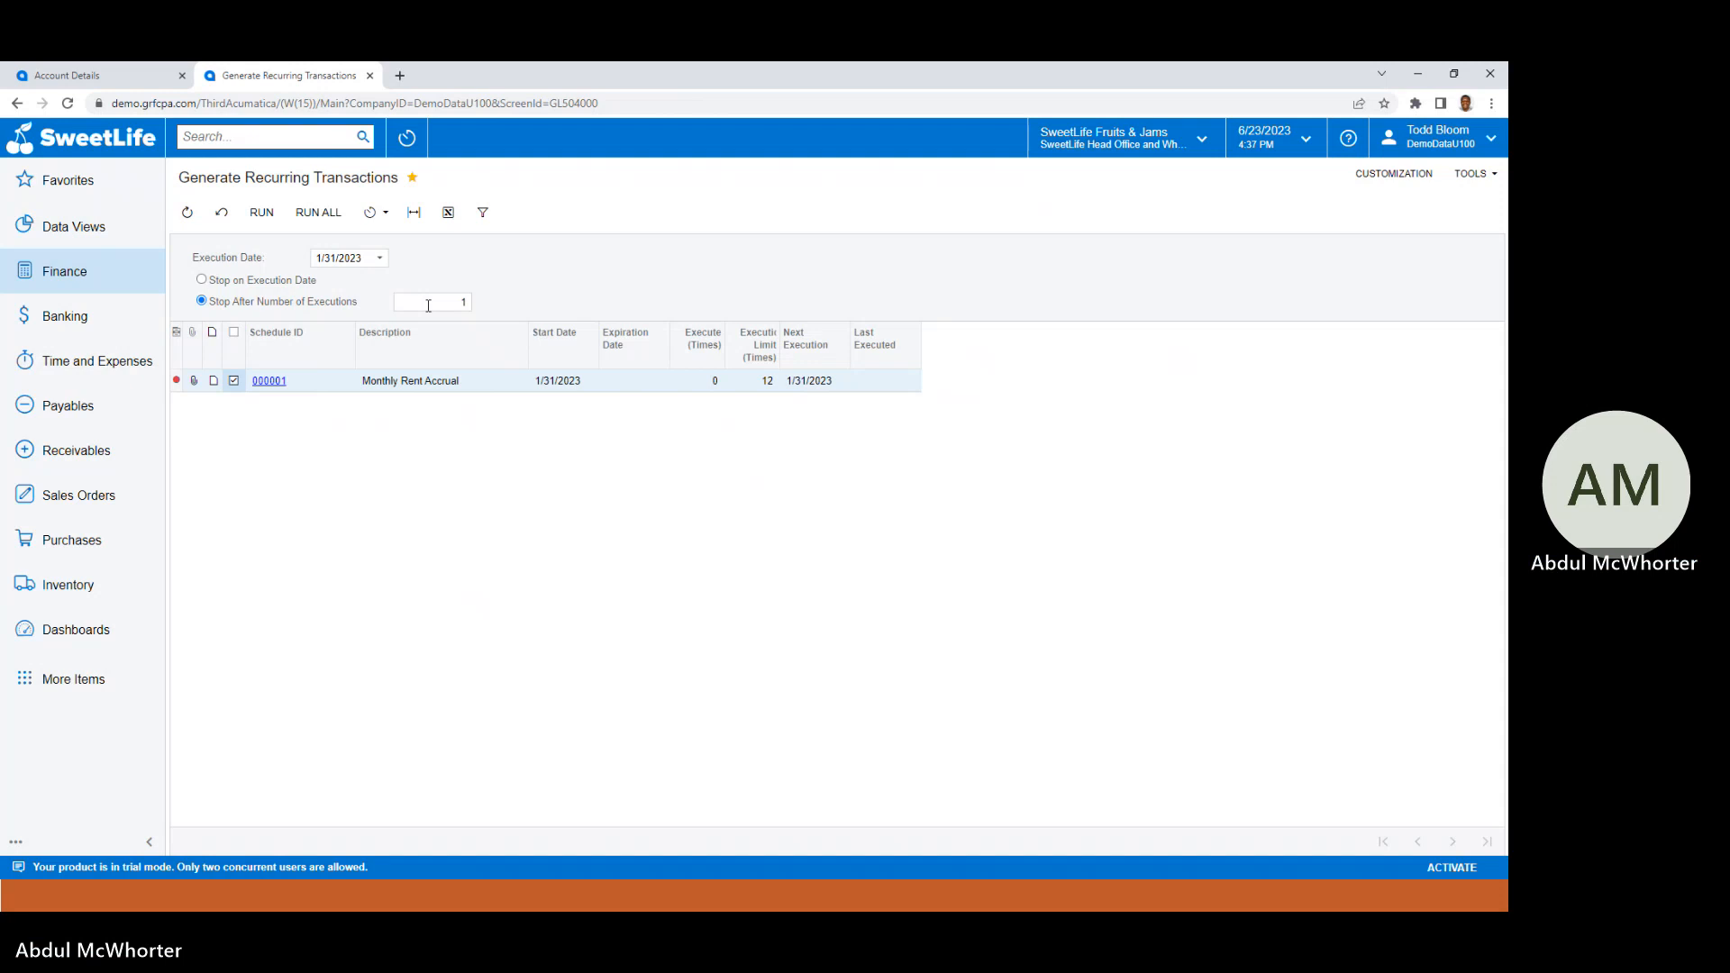
left_click(256, 225)
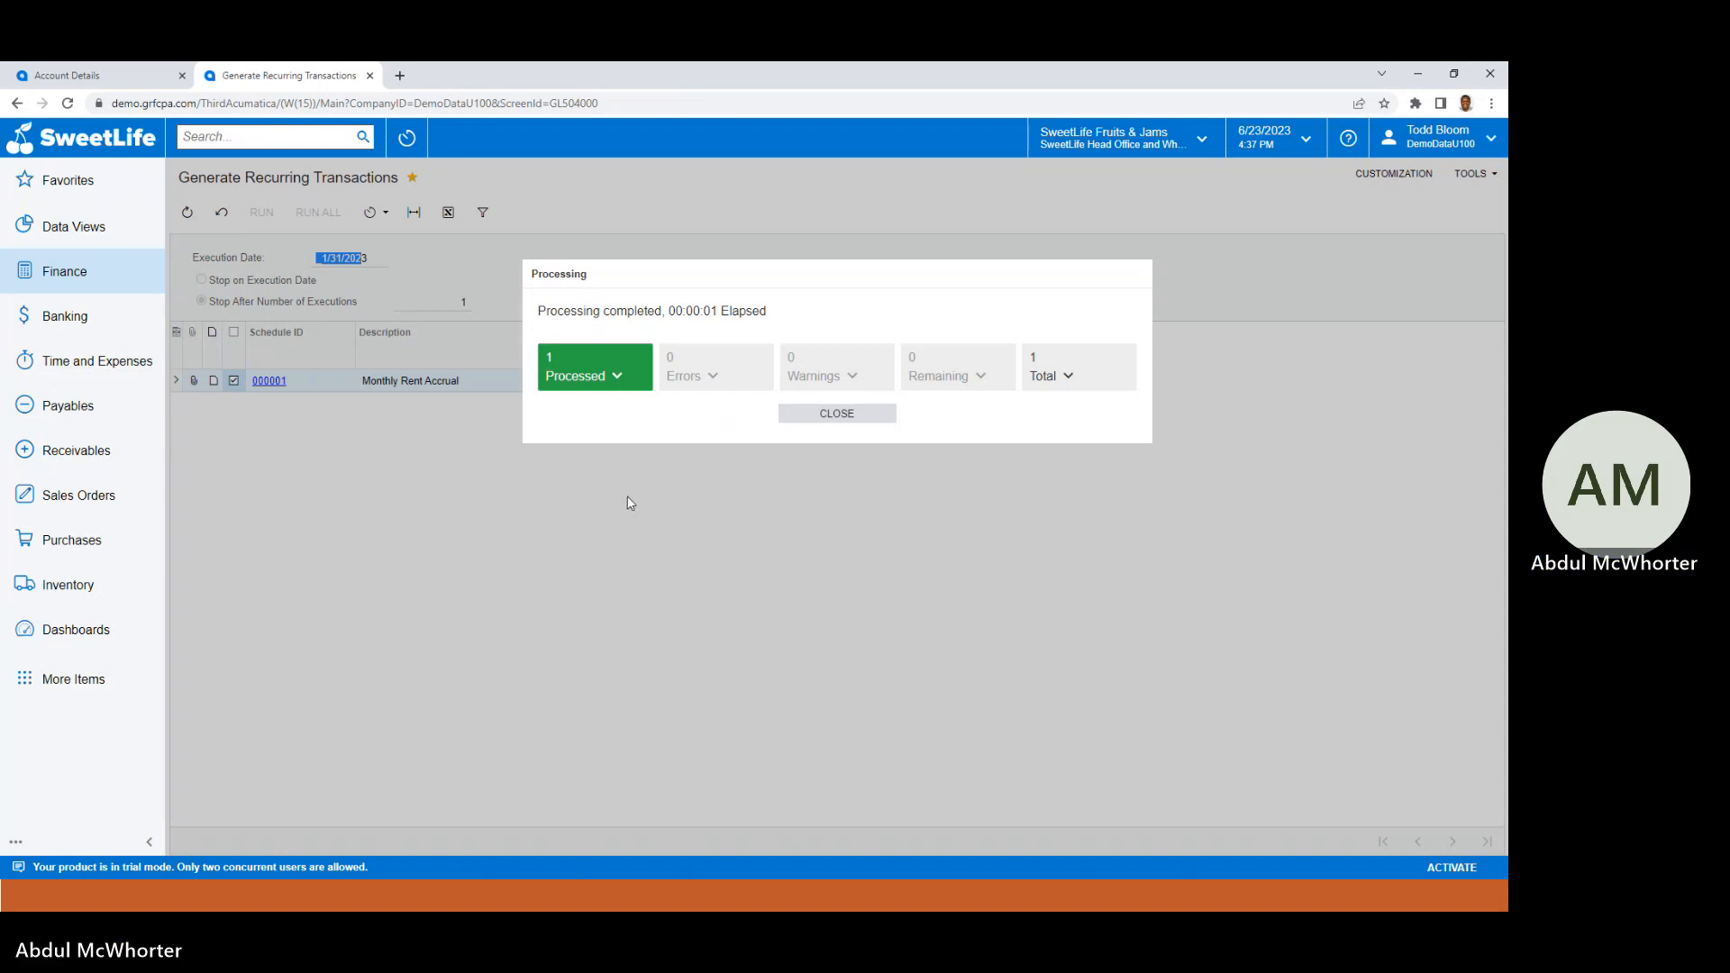
Review the processed schedule's record with its last and next execution dates, and close the processing results.
left_click(630, 388)
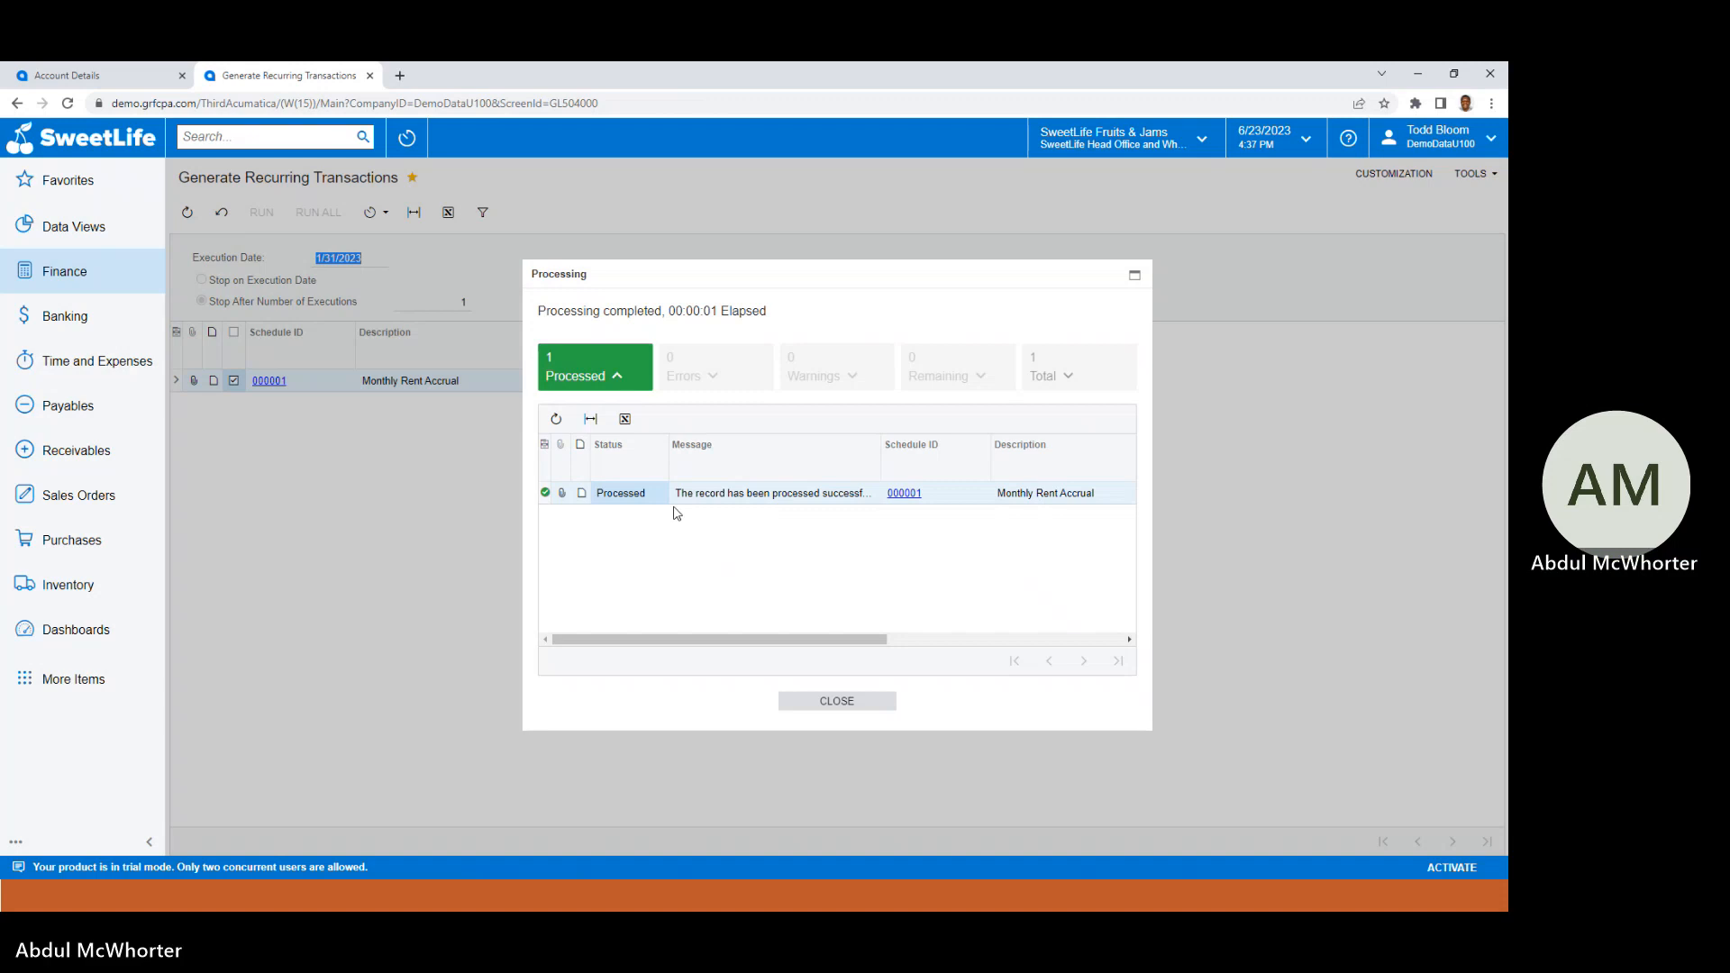
left_click(904, 493)
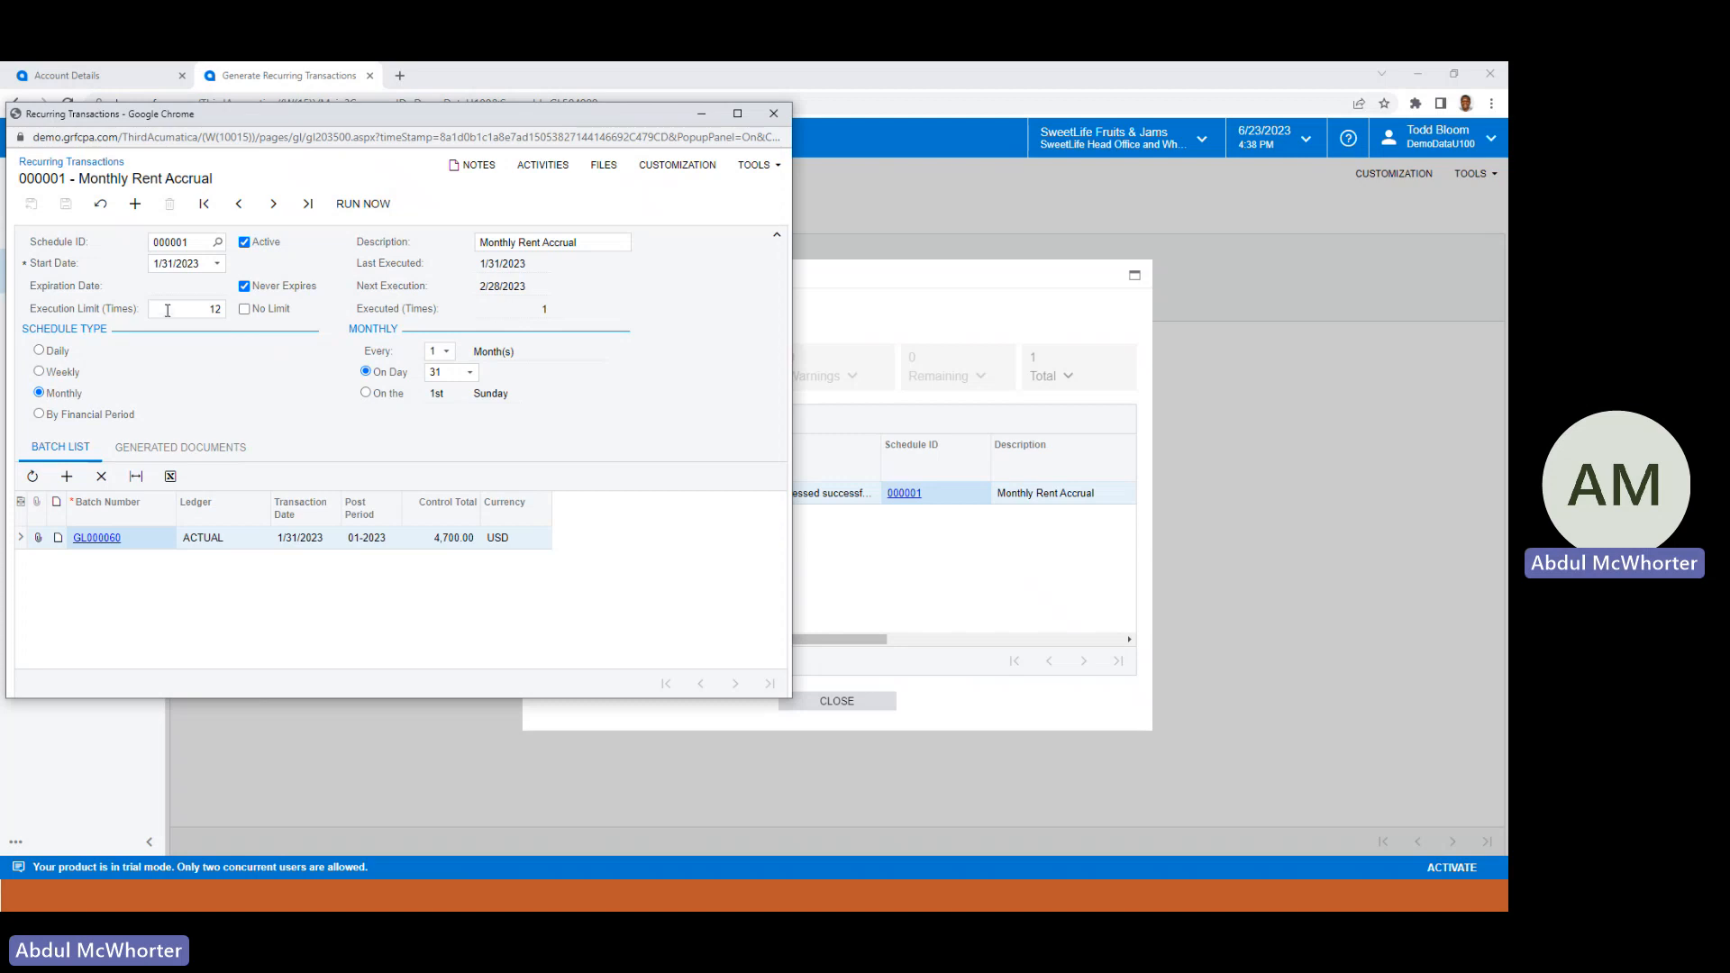
left_click(773, 113)
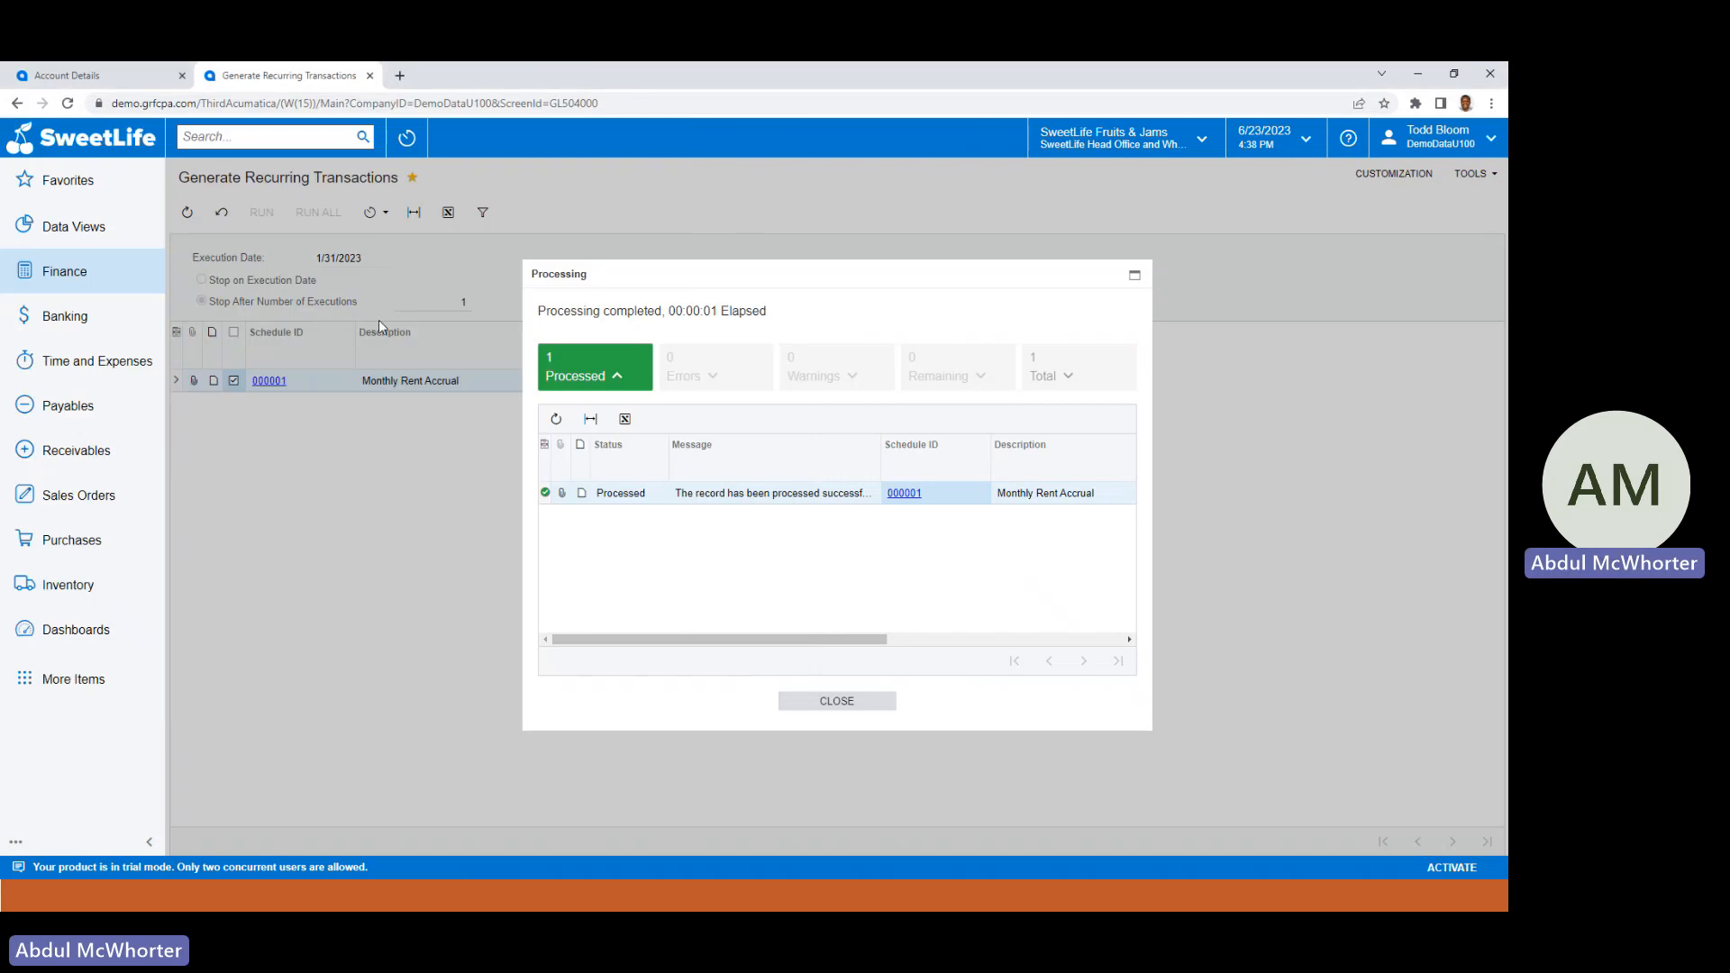
left_click(836, 702)
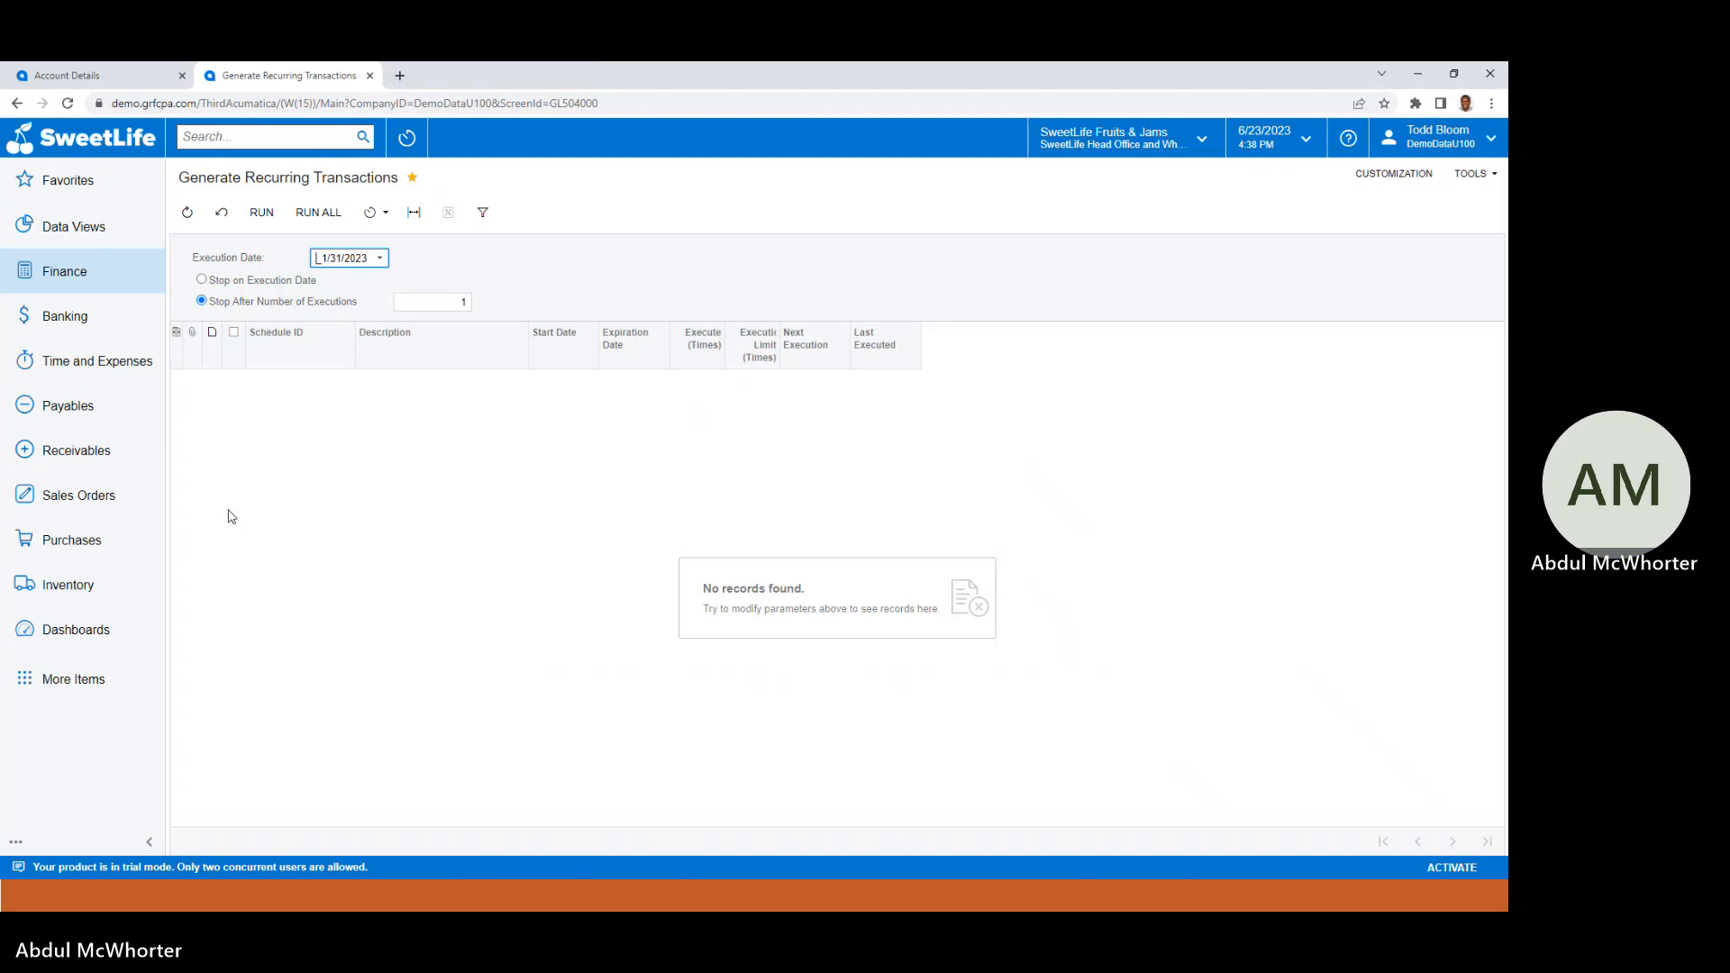
Open Release Transactions and release the generated Monthly Rent Accrual batch.
left_click(86, 275)
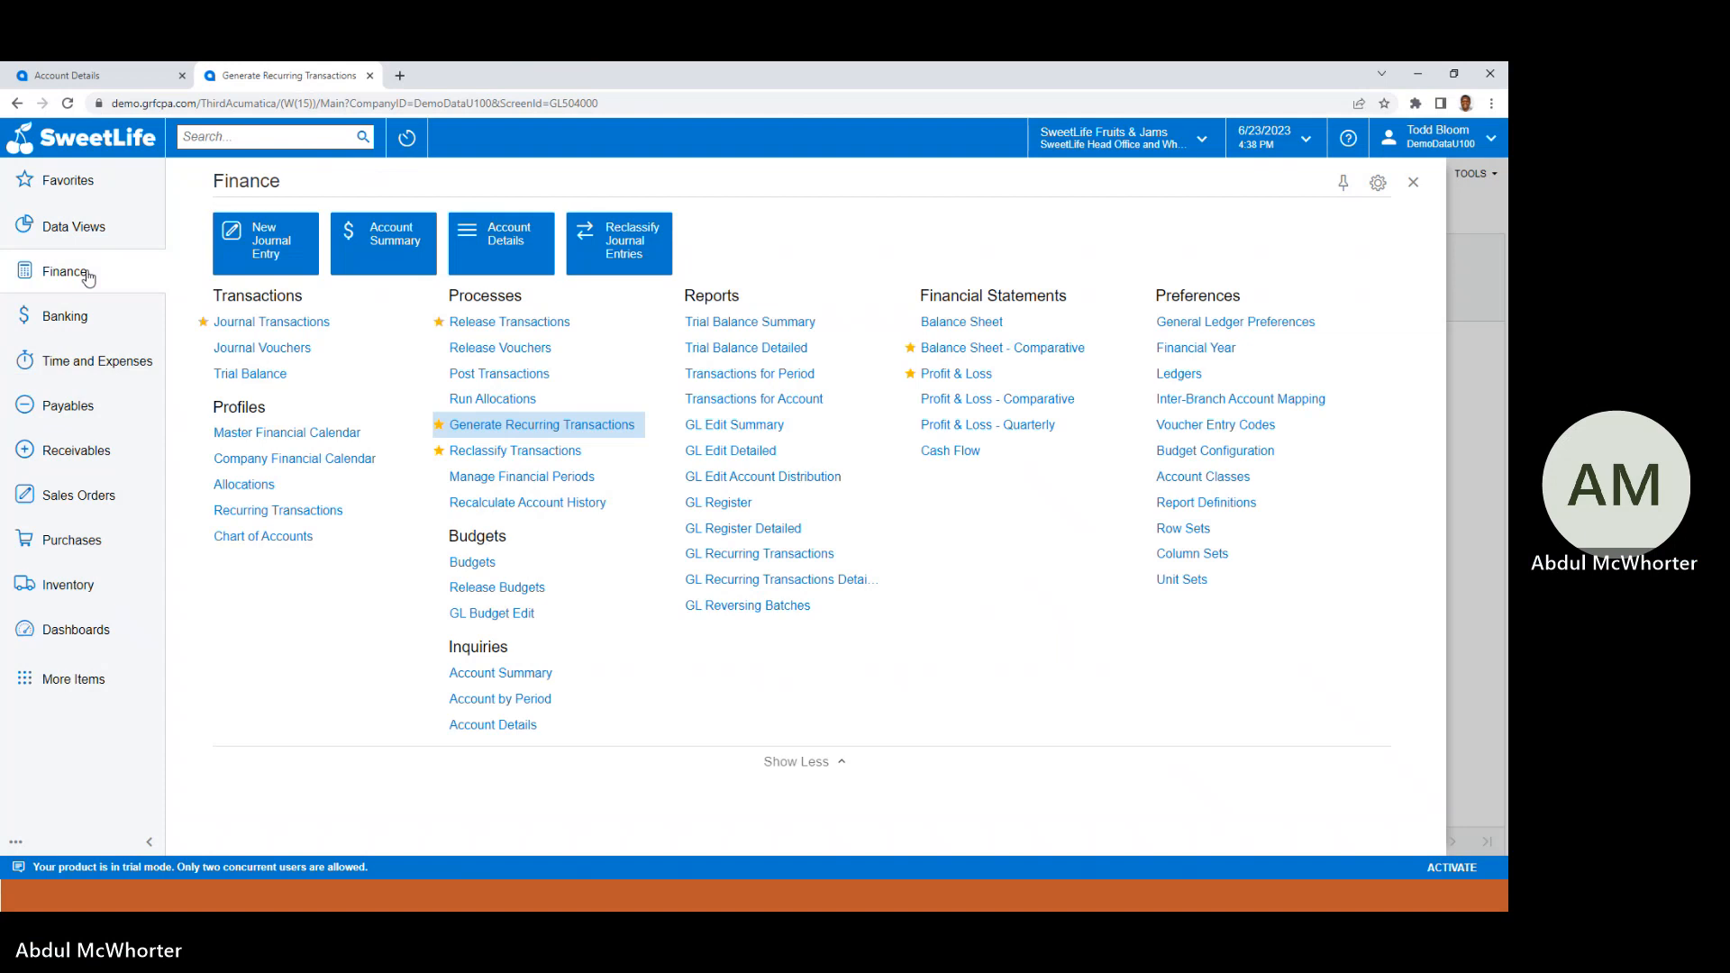
left_click(462, 326)
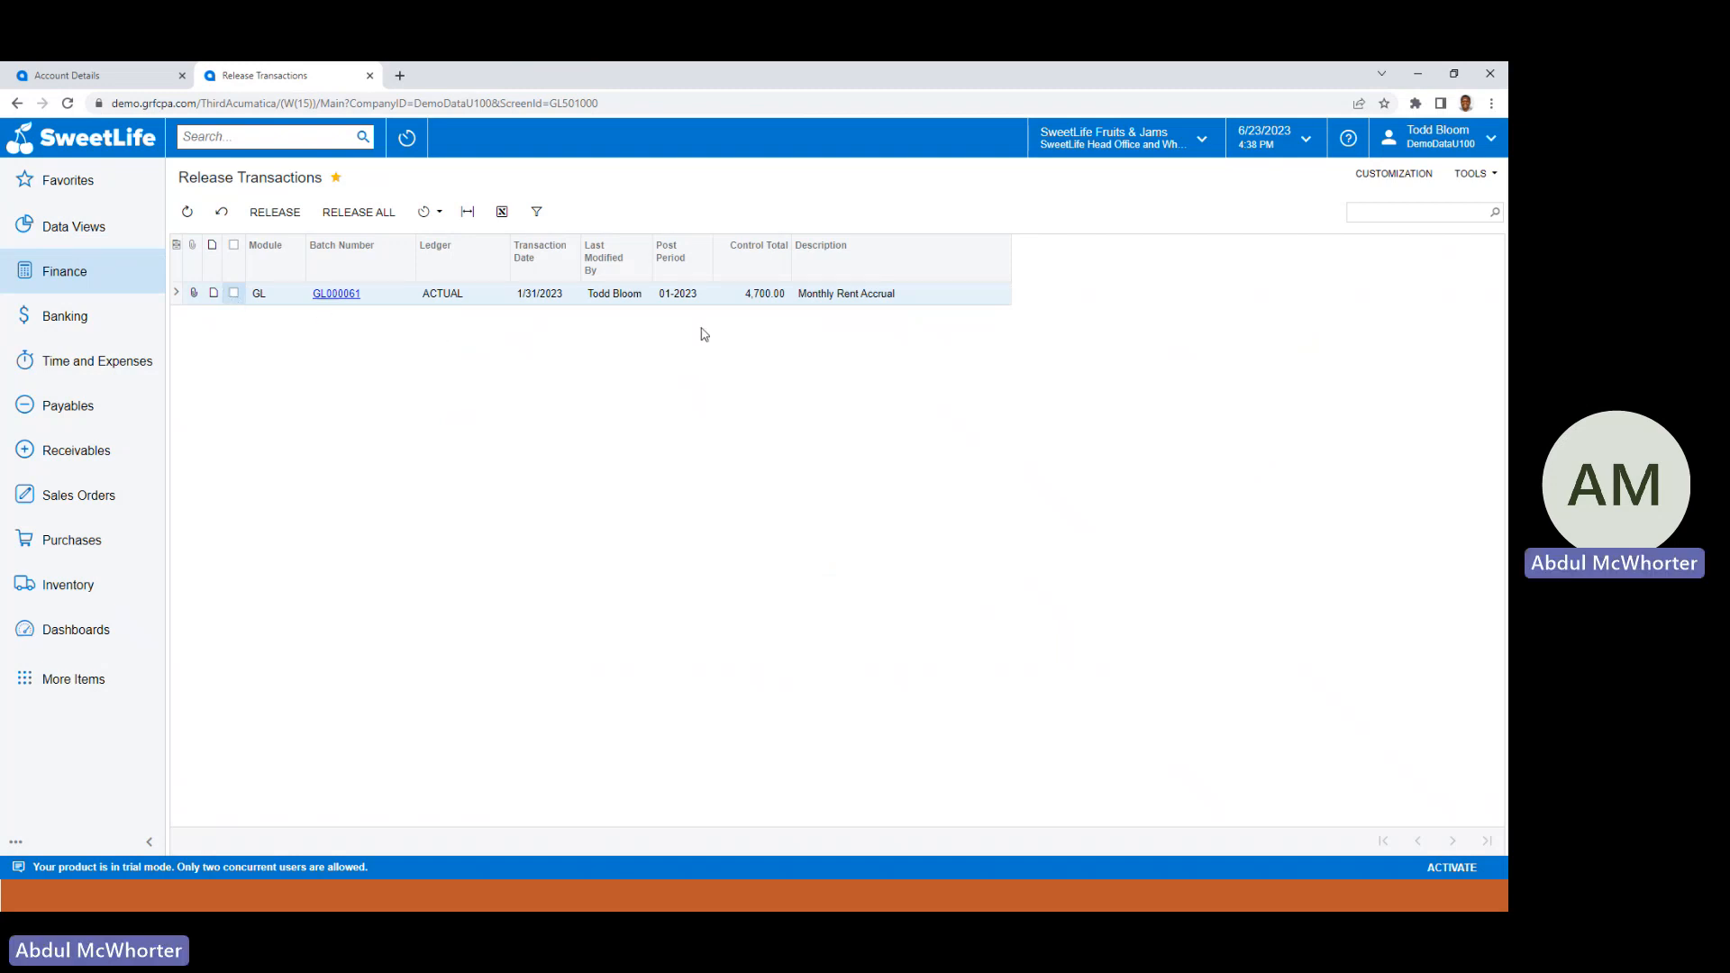
left_click(234, 294)
left_click(278, 216)
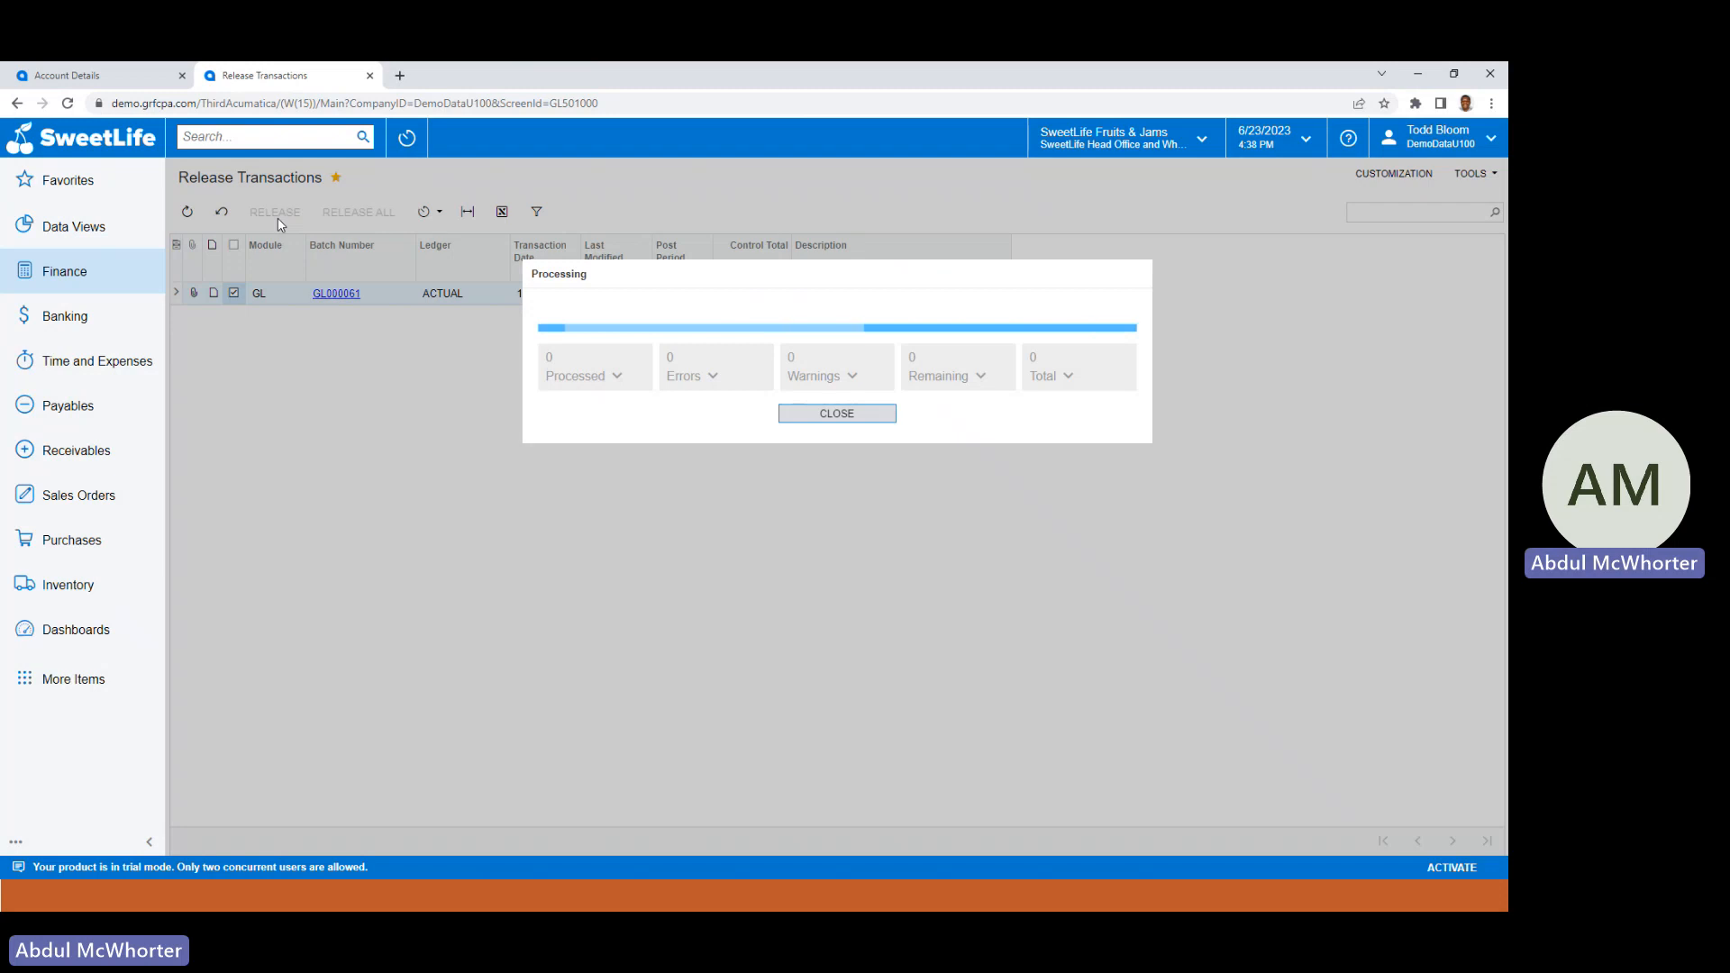
Examine the released batch's status, originating batch and detail lines, and close the processing results.
left_click(598, 383)
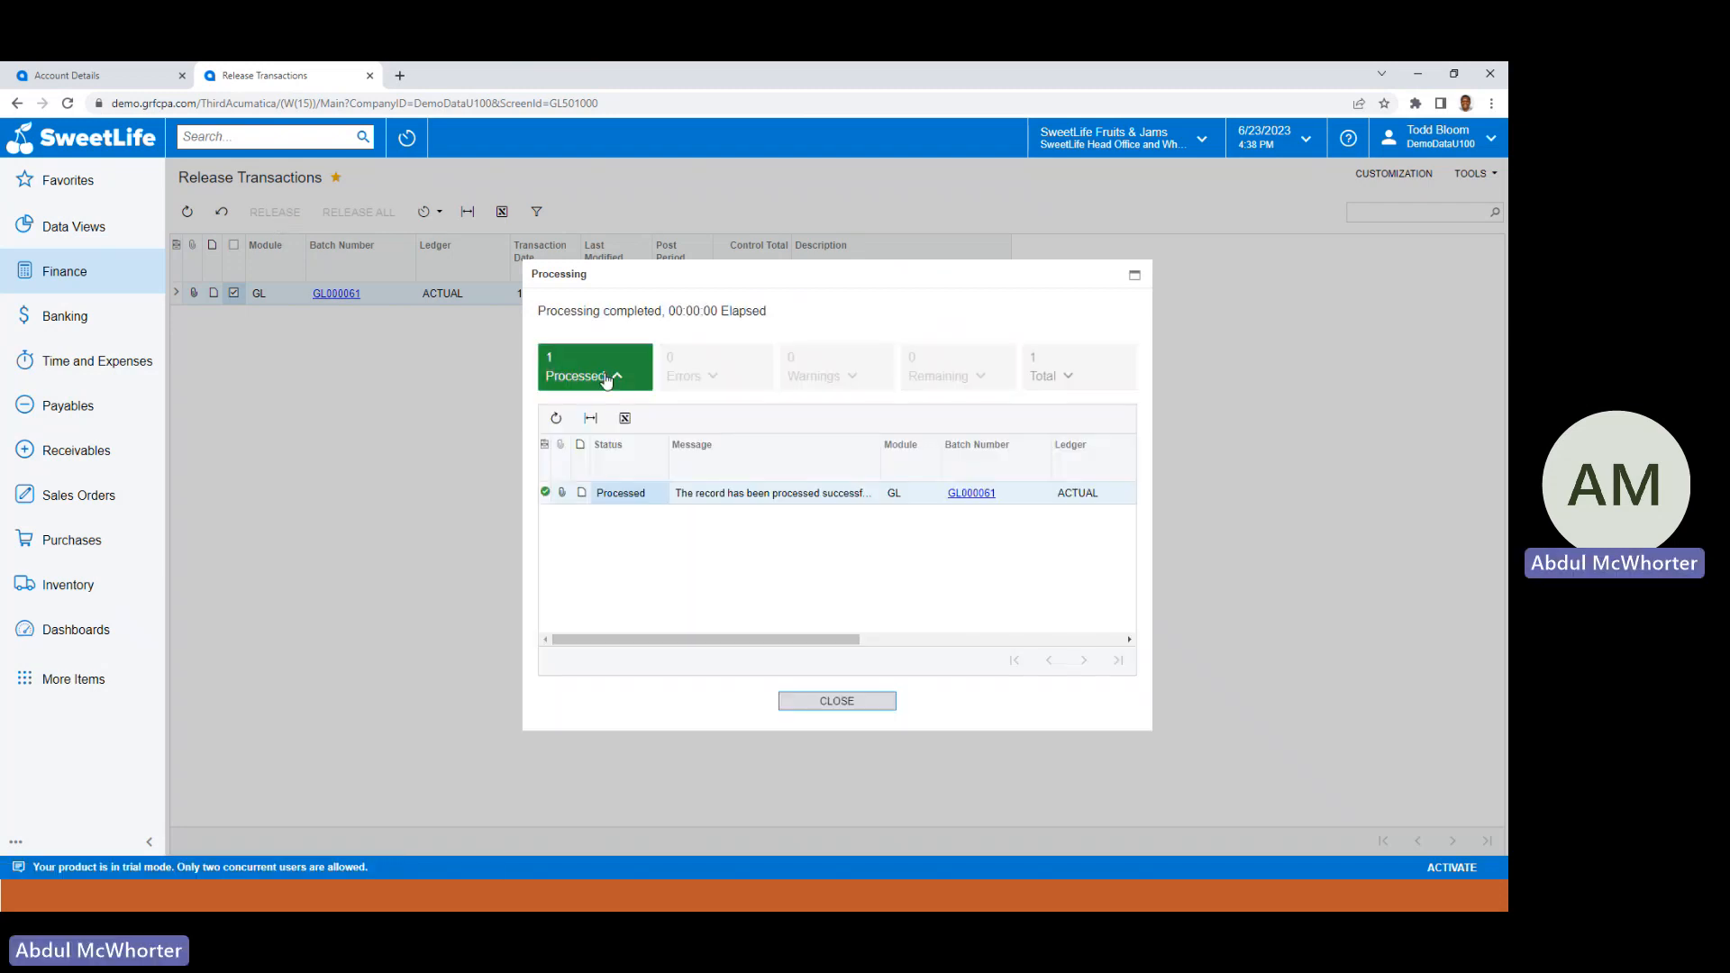
left_click(970, 494)
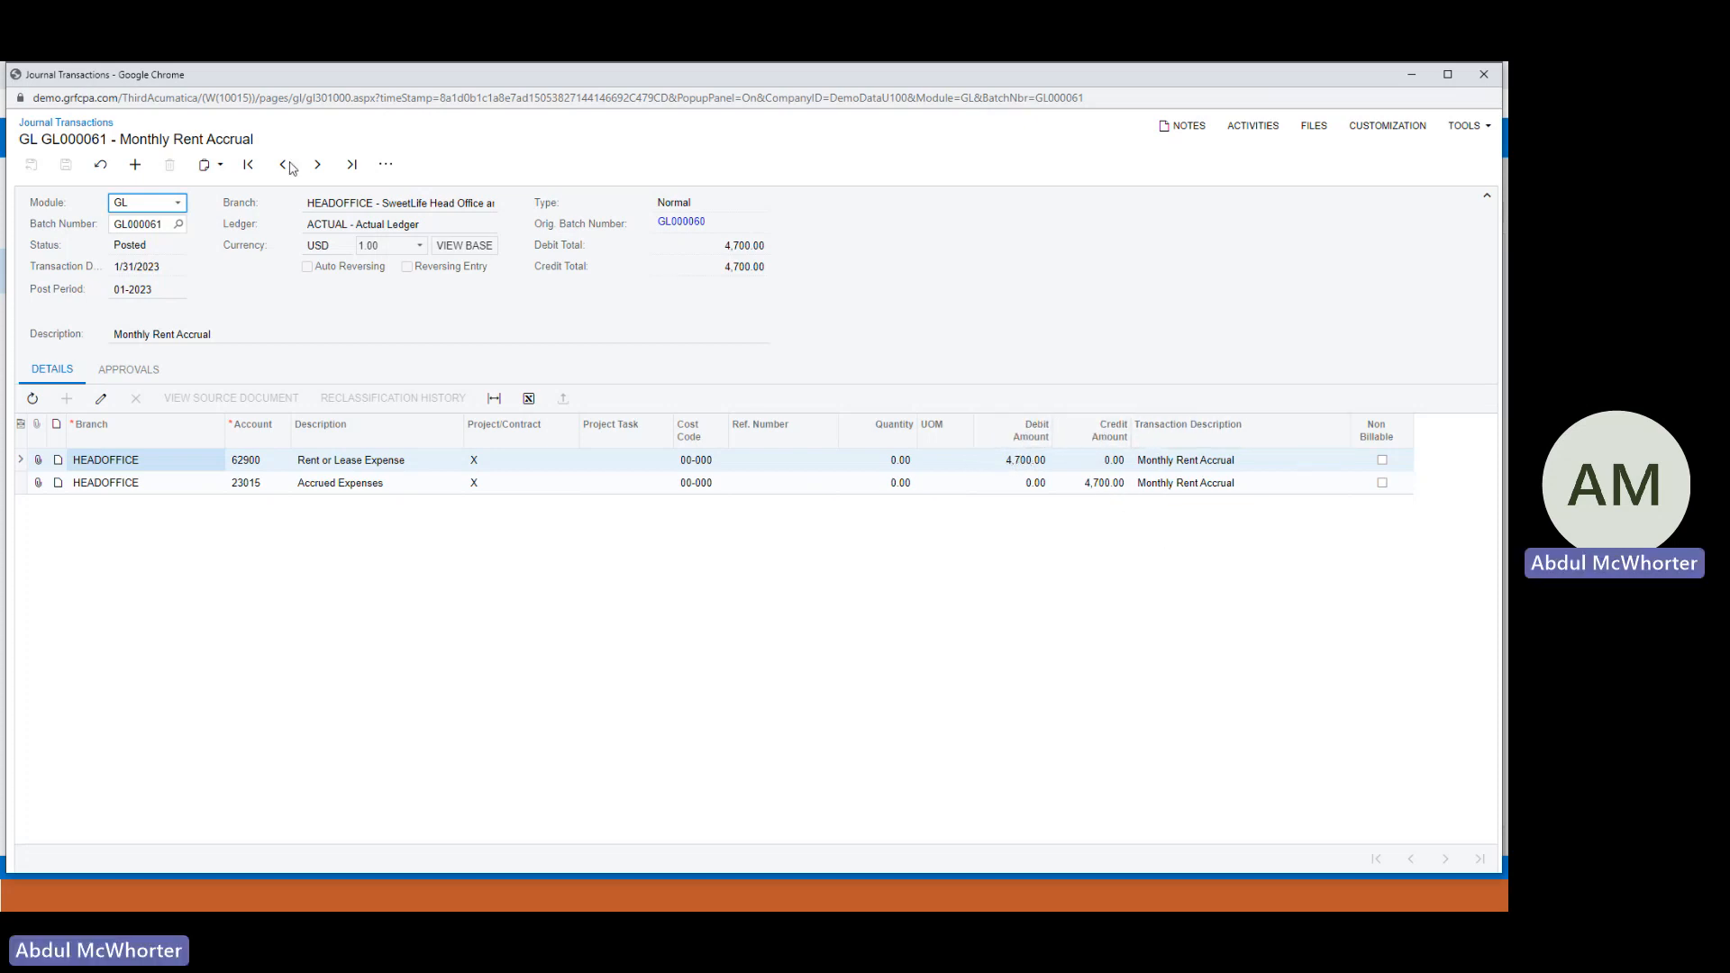
left_click(1482, 78)
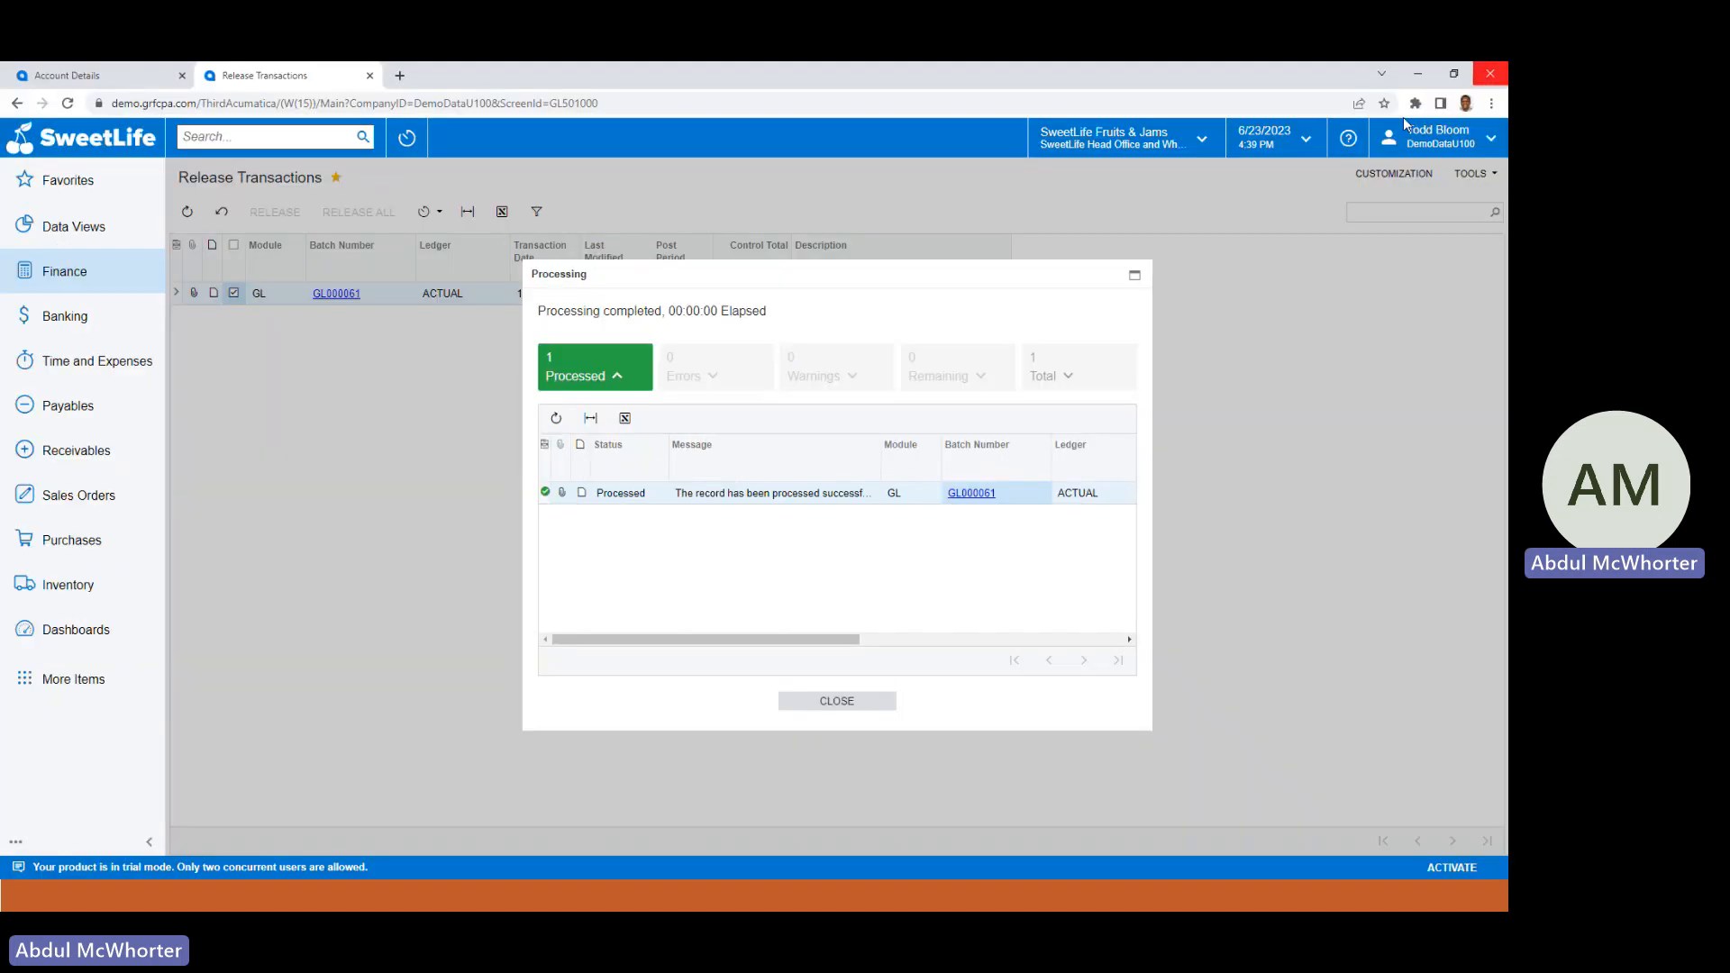
left_click(837, 702)
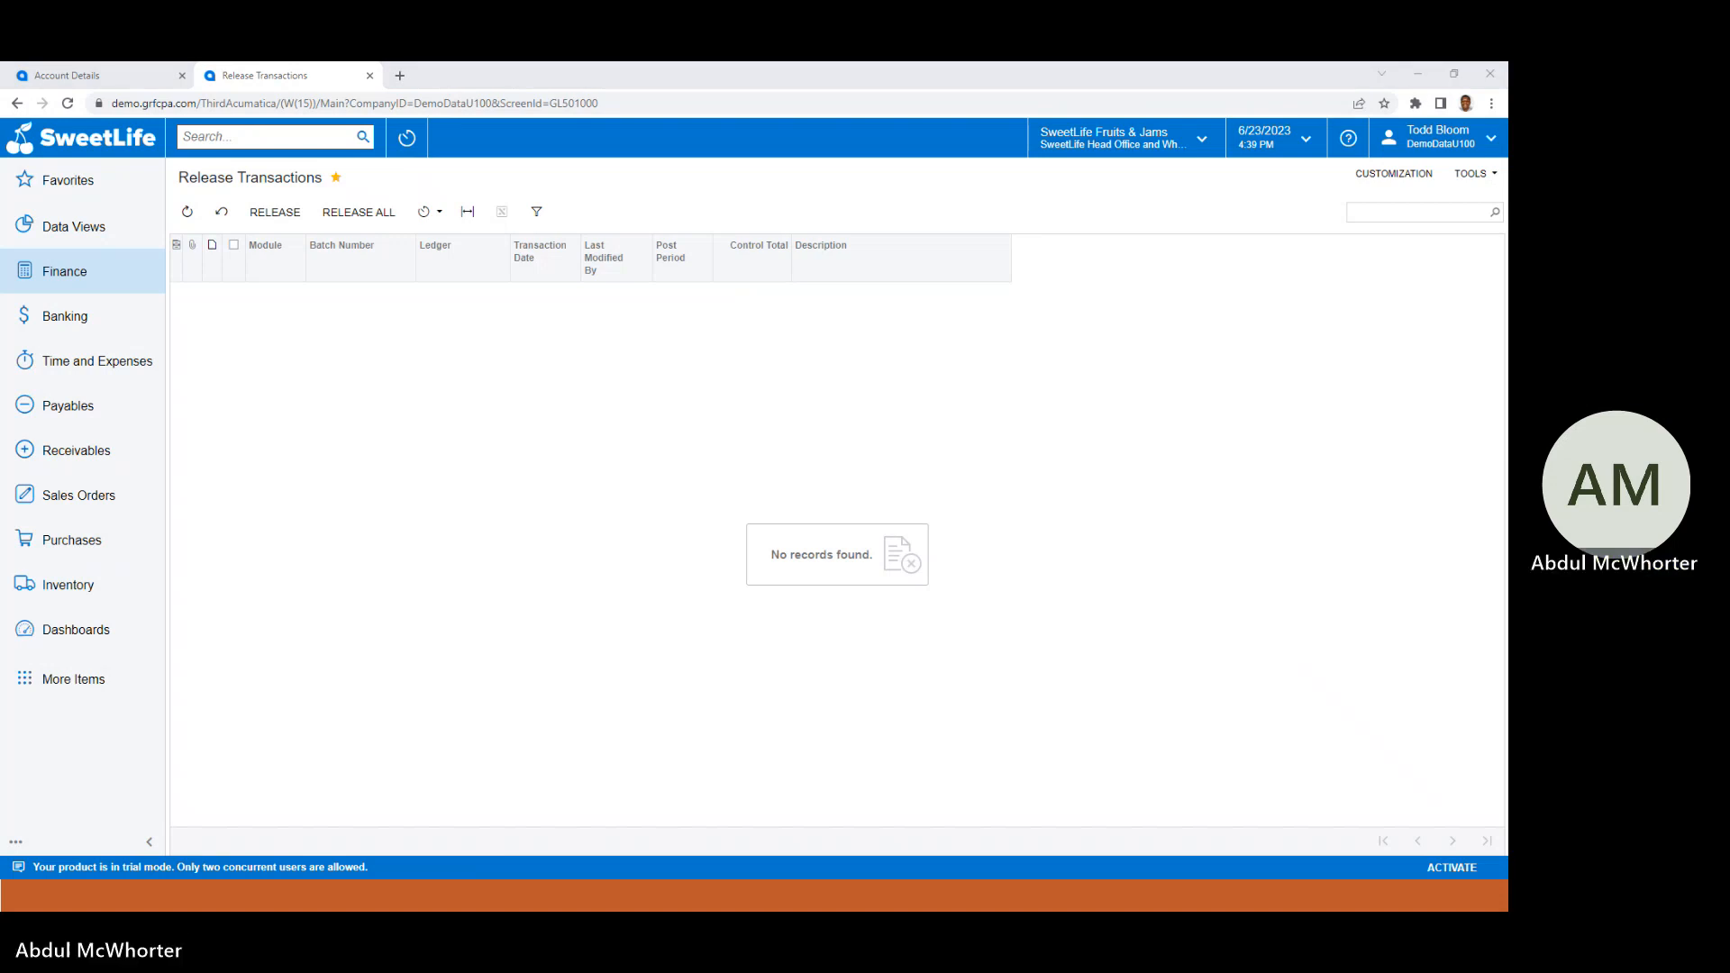
Switch to the slide presentation and advance to the Processing Recurring Transactions slide.
key("super+d")
key("alt+Tab")
key("Right")
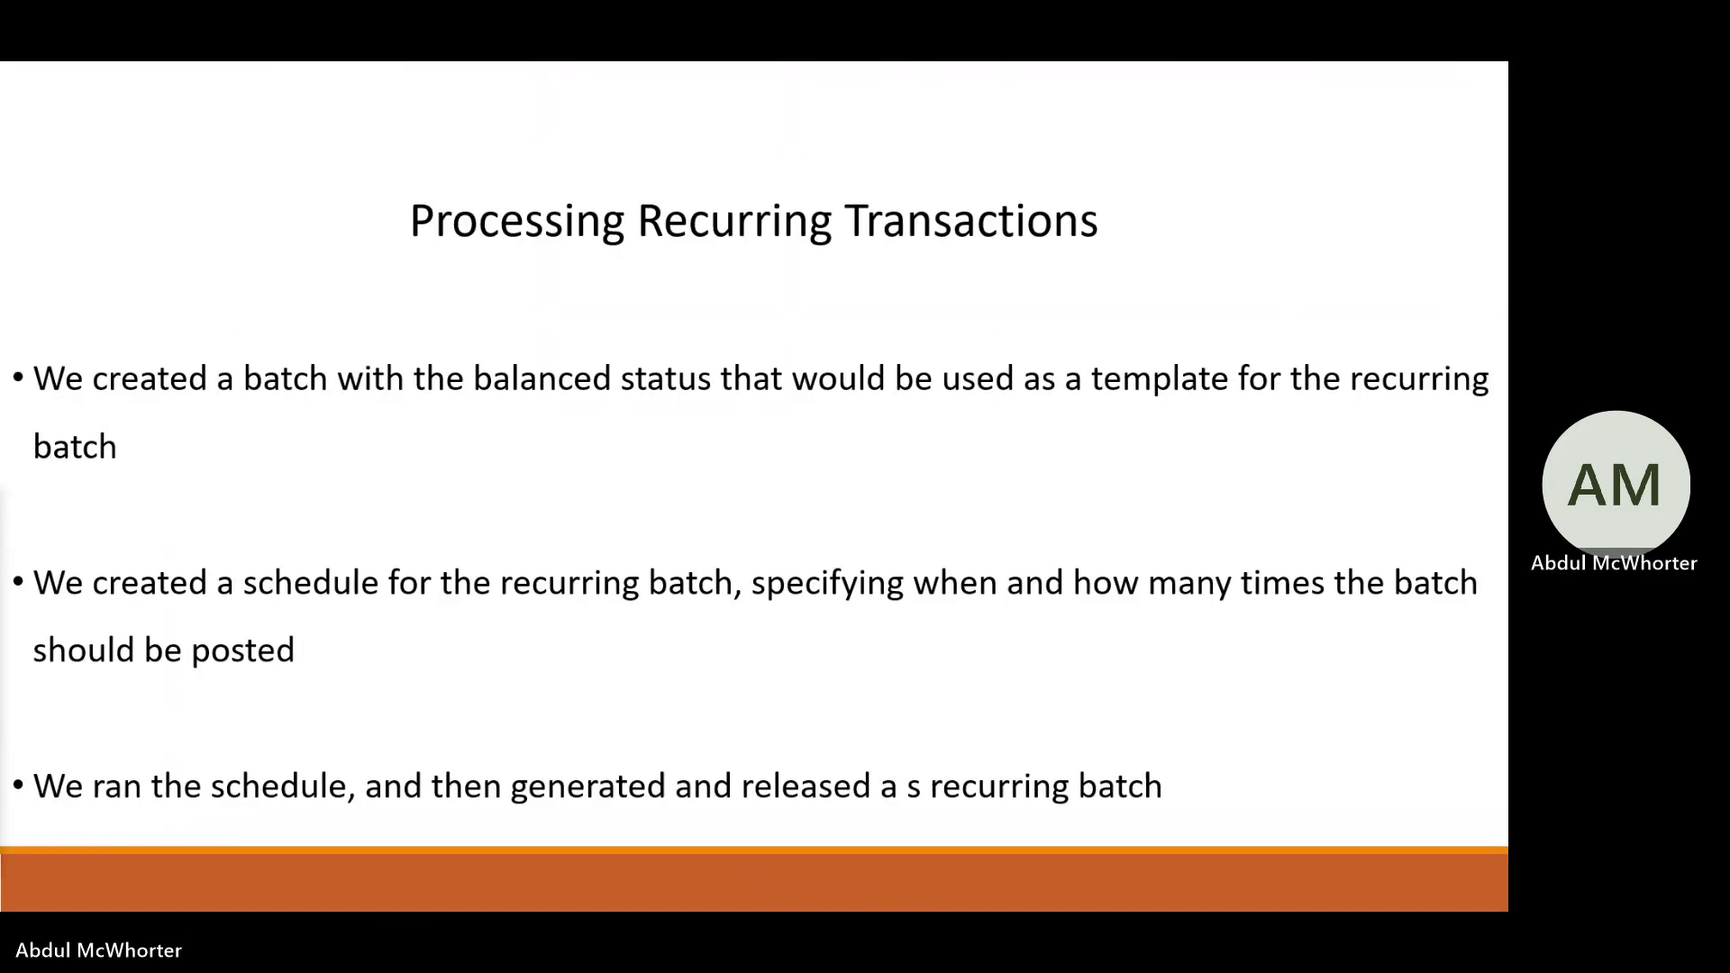